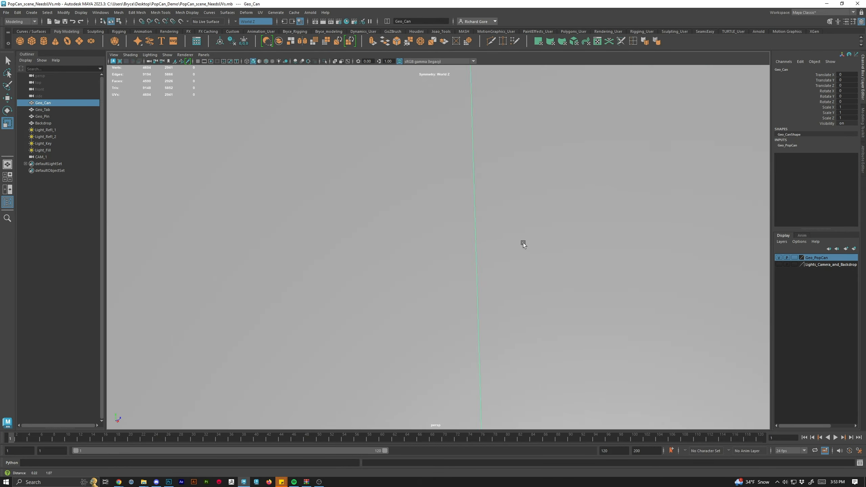
# Orbit around the pop can and open the UV Editor.
pyautogui.moveTo(501, 206); pyautogui.dragTo(516, 242)
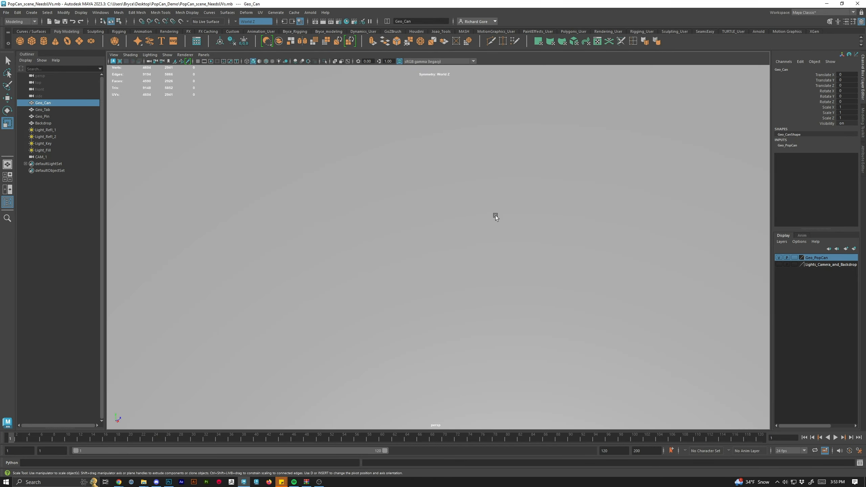
pyautogui.moveTo(495, 215); pyautogui.dragTo(584, 136)
pyautogui.moveTo(542, 162)
pyautogui.mouseDown()
pyautogui.moveTo(493, 192)
pyautogui.moveTo(518, 377)
pyautogui.moveTo(544, 326)
pyautogui.moveTo(521, 350)
pyautogui.moveTo(471, 260)
pyautogui.mouseUp()
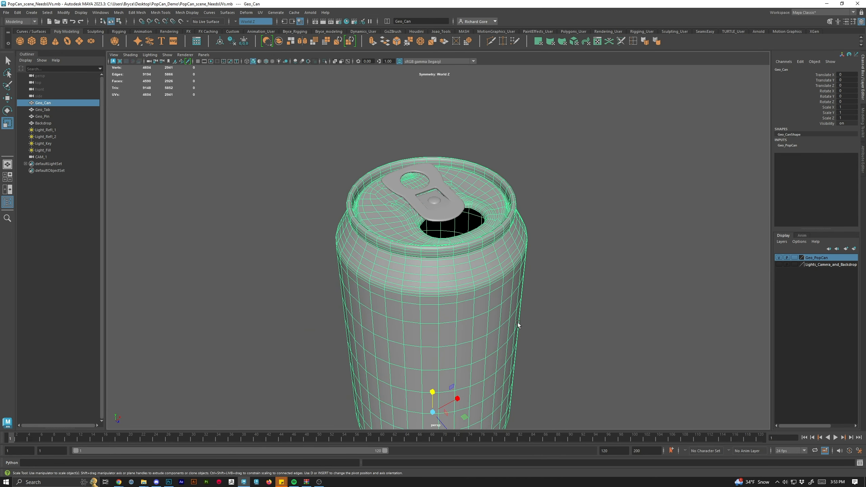
pyautogui.moveTo(534, 324); pyautogui.dragTo(502, 260)
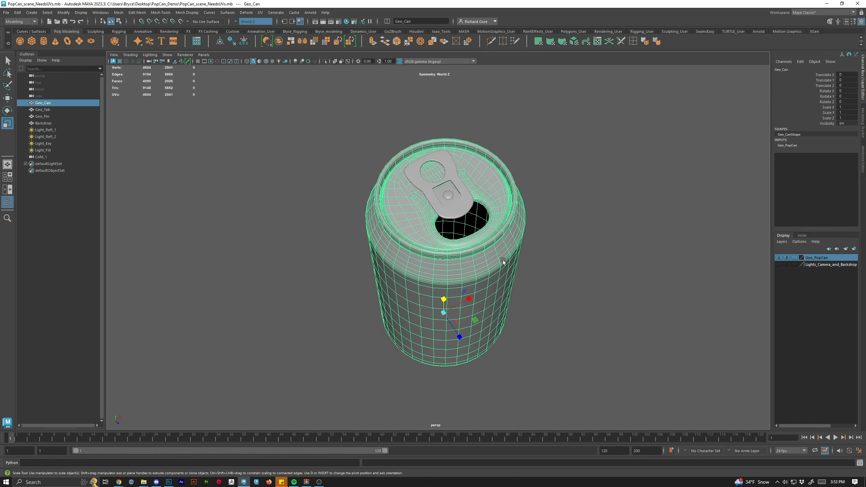
pyautogui.moveTo(491, 376); pyautogui.dragTo(496, 267)
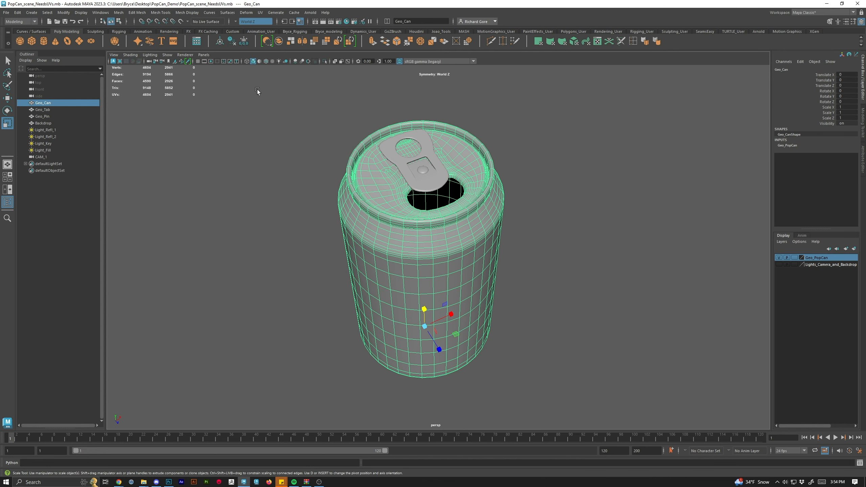
pyautogui.click(260, 12)
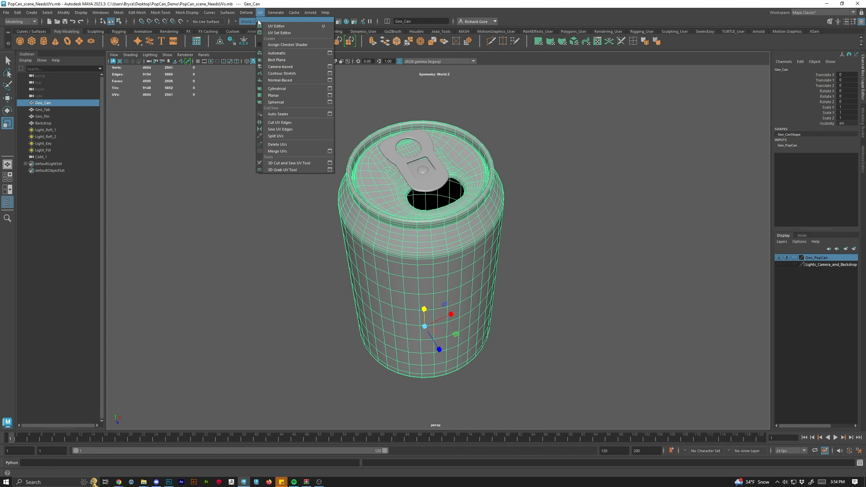
pyautogui.click(275, 29)
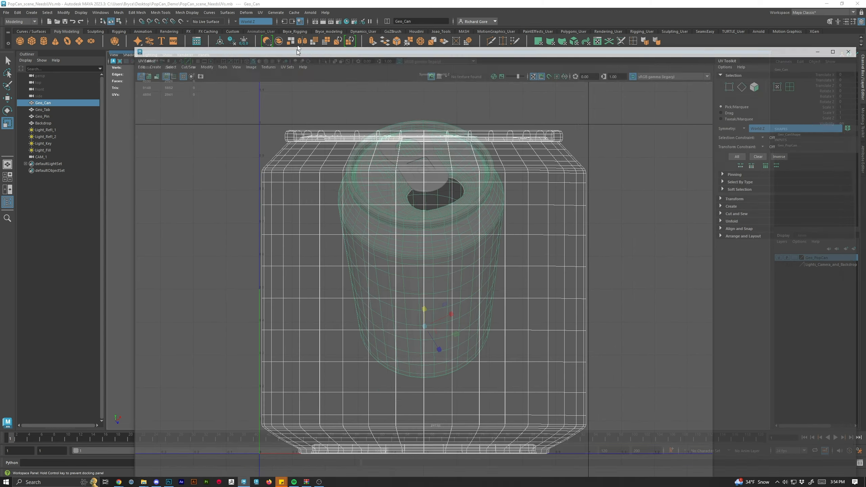
# Open the Reference folder inside PopCan_Demo on the Desktop and view the Ref_(4) image.
pyautogui.moveTo(296, 49)
pyautogui.mouseDown()
pyautogui.moveTo(294, 22)
pyautogui.moveTo(295, 44)
pyautogui.mouseUp()
pyautogui.scroll(-2, 460, 205)
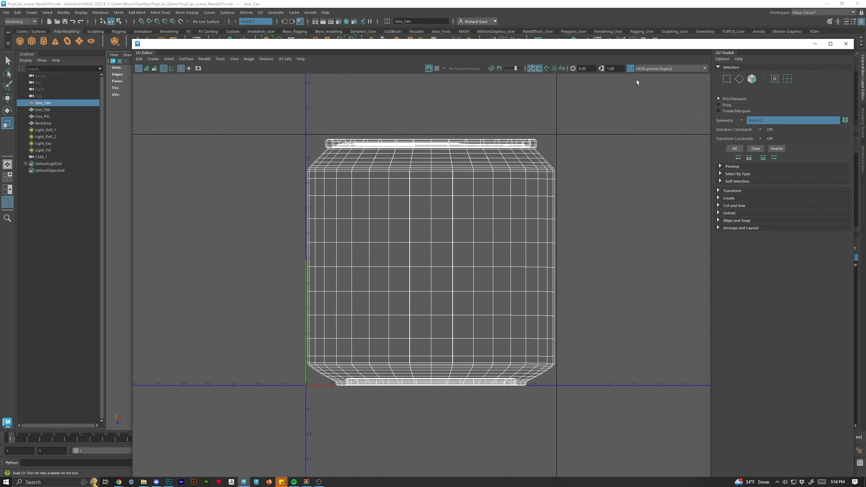
pyautogui.moveTo(598, 47); pyautogui.dragTo(574, 49)
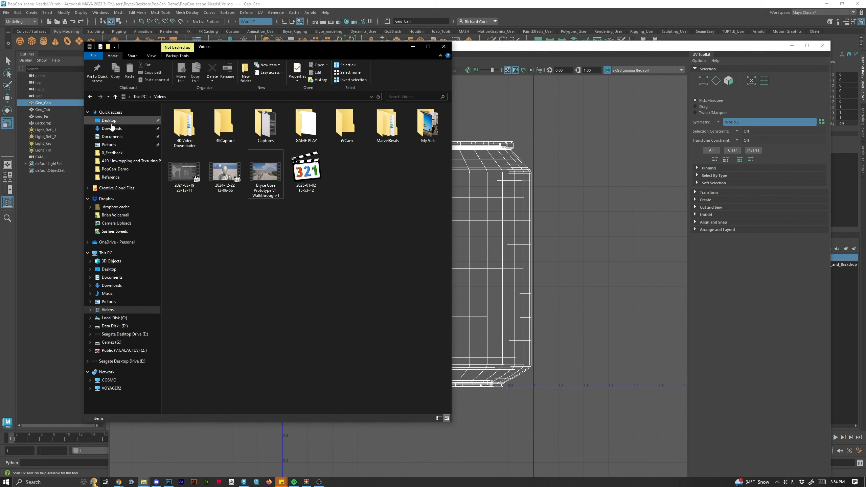
pyautogui.click(110, 121)
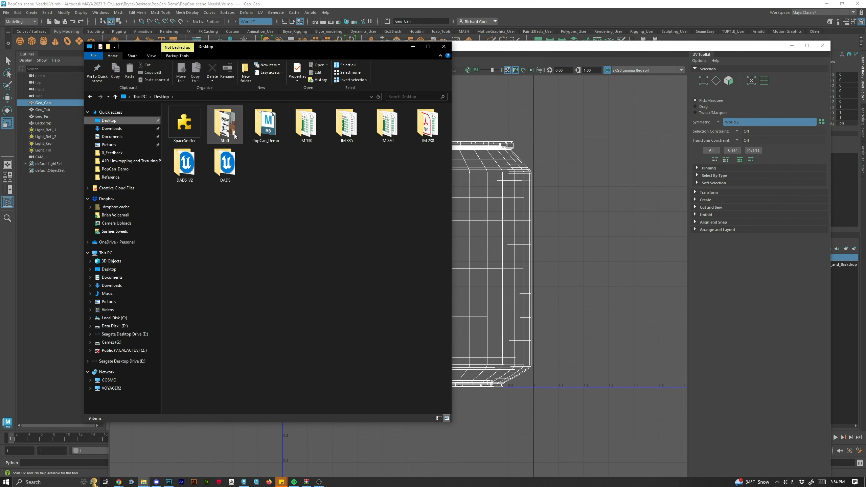
pyautogui.doubleClick(270, 128)
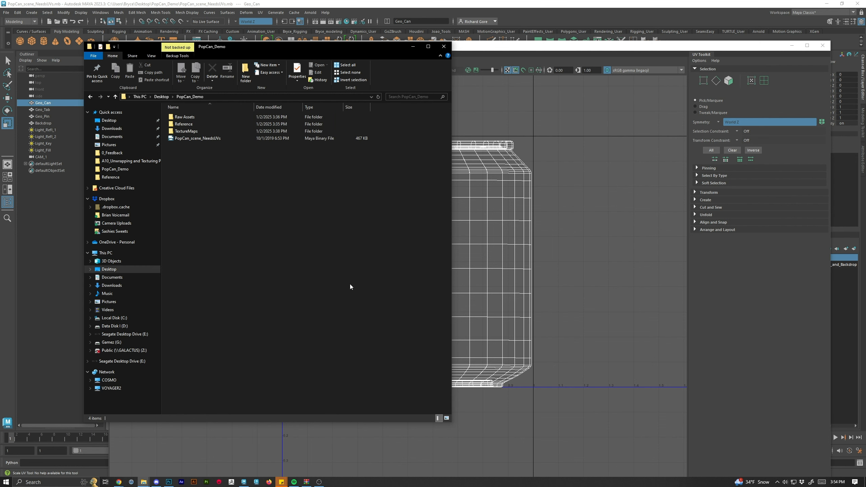
pyautogui.doubleClick(180, 124)
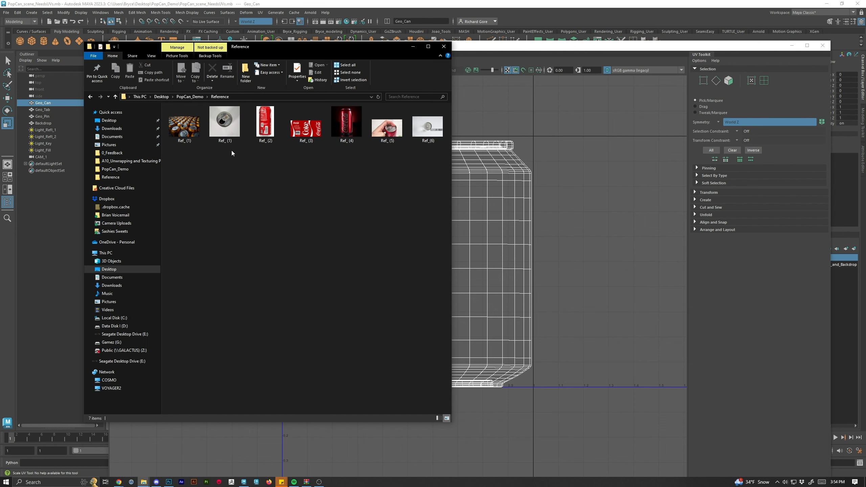
pyautogui.doubleClick(347, 133)
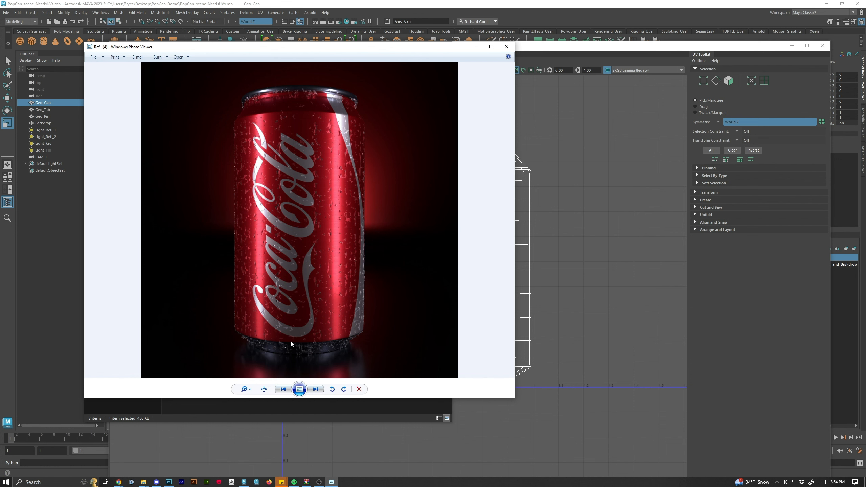
# Browse through the pop can reference photos, then close the photo viewer and the folder window.
pyautogui.click(283, 390)
pyautogui.click(283, 390)
pyautogui.click(283, 390)
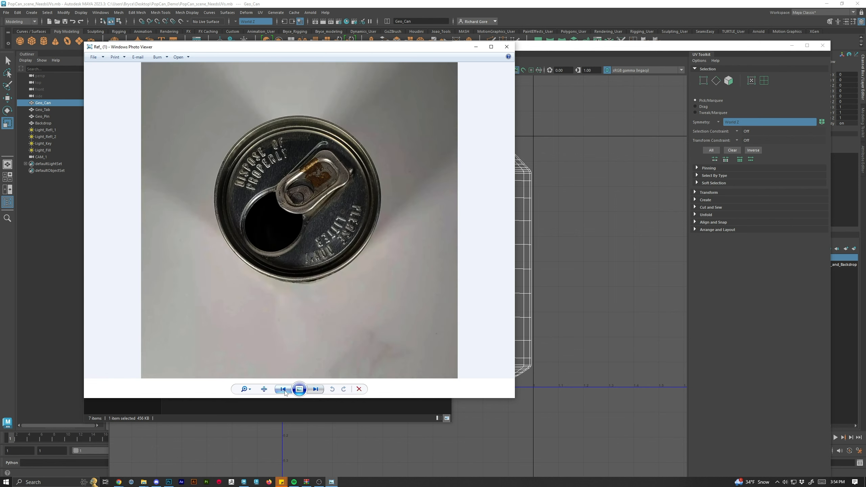
pyautogui.click(283, 389)
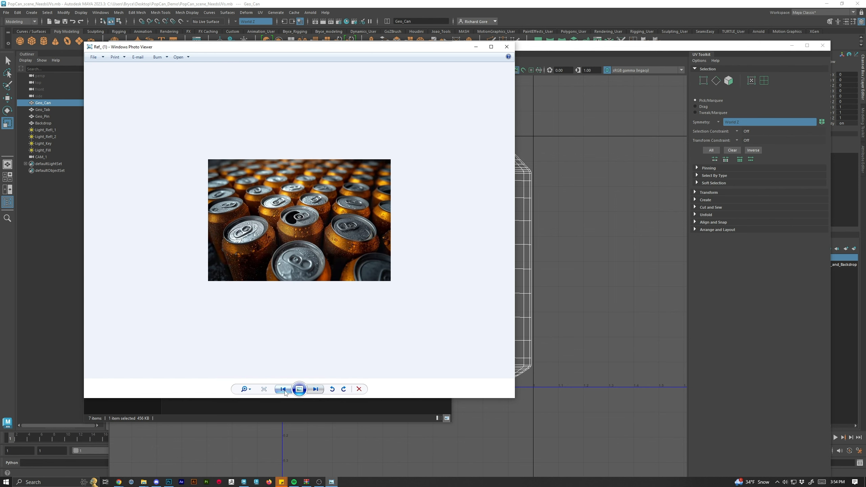
pyautogui.click(283, 390)
pyautogui.click(507, 47)
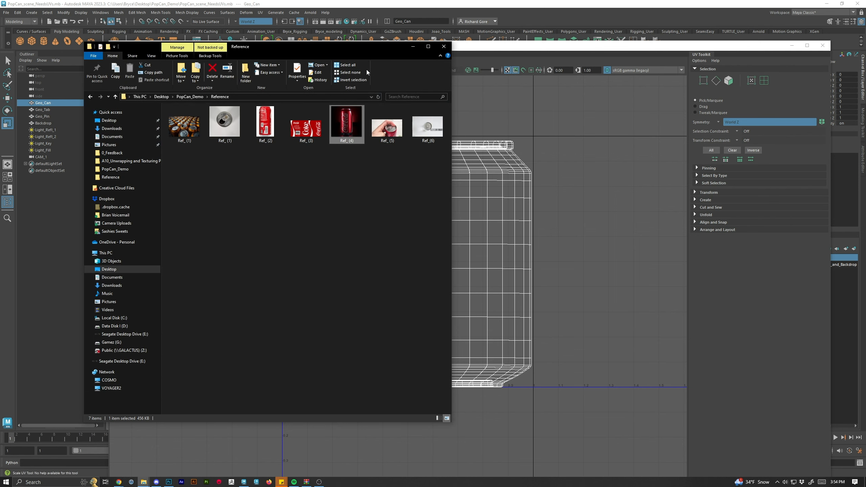
pyautogui.click(414, 47)
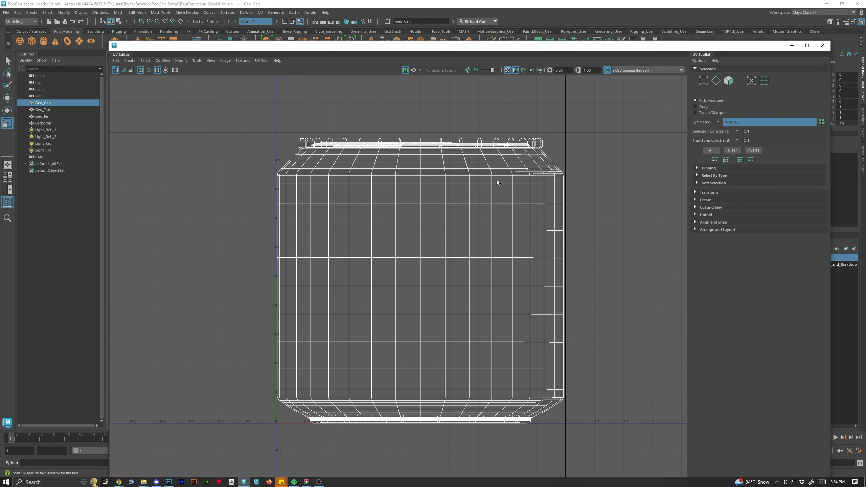
# Switch the UV Editor to edge selection mode.
pyautogui.moveTo(511, 48); pyautogui.dragTo(465, 15)
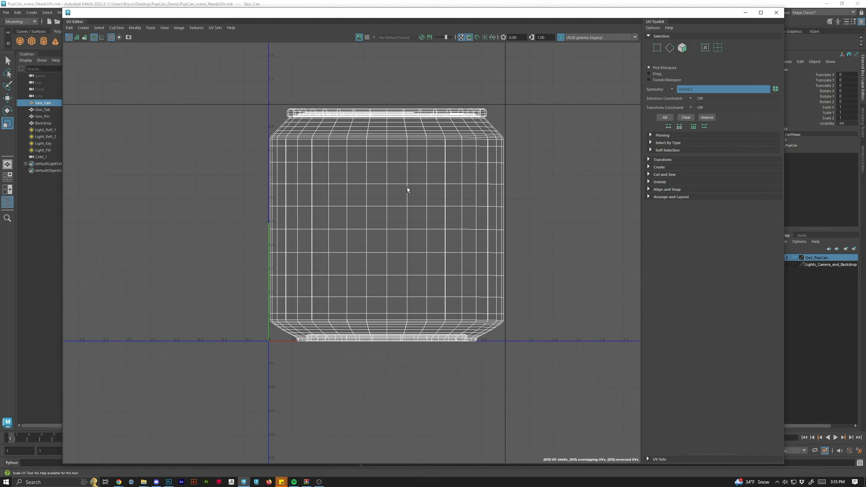
pyautogui.scroll(3, 350, 130)
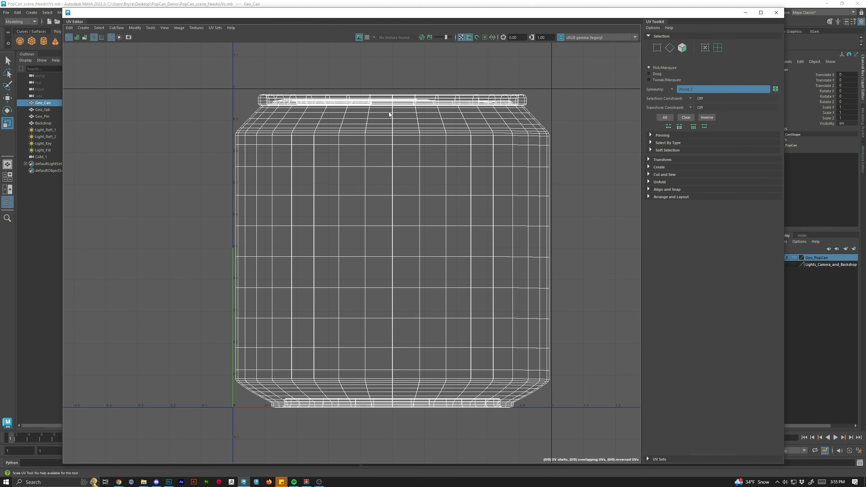
pyautogui.rightClick(389, 113)
pyautogui.click(387, 94)
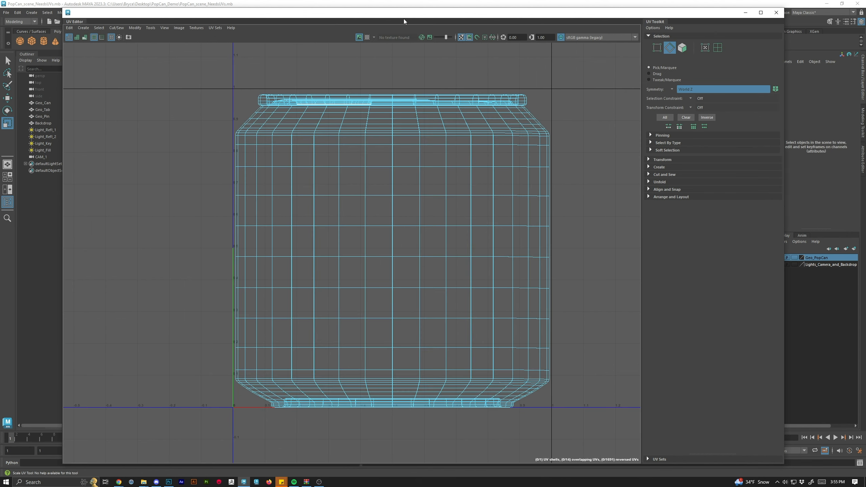
# Resize and reposition the UV Editor beside the perspective view.
pyautogui.moveTo(403, 16); pyautogui.dragTo(567, 25)
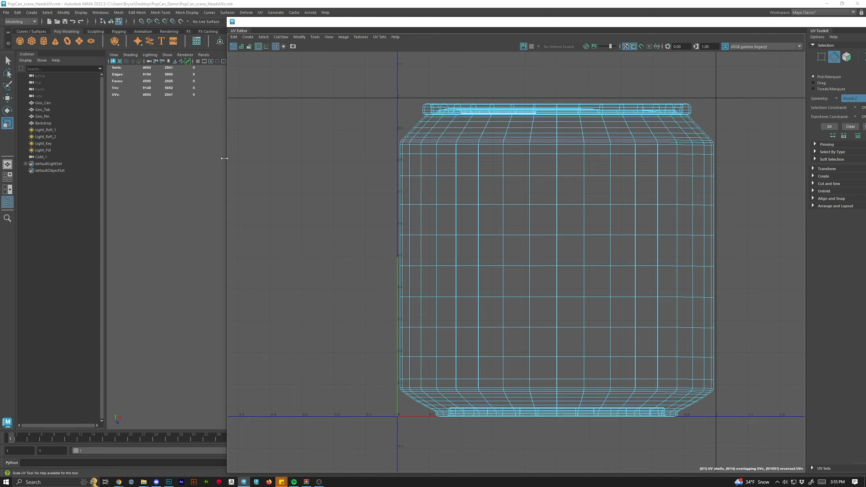
pyautogui.moveTo(224, 159); pyautogui.dragTo(575, 146)
pyautogui.moveTo(703, 20); pyautogui.dragTo(601, 9)
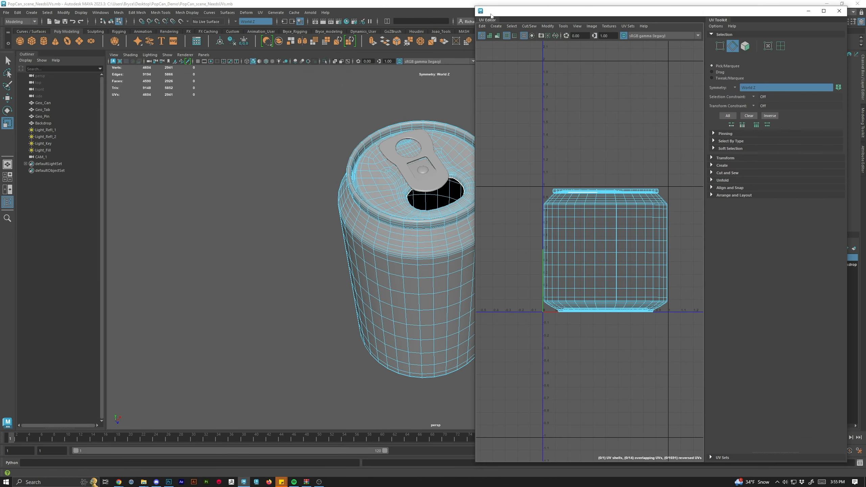
pyautogui.click(450, 8)
# Switch the can to edge selection mode and activate the Move tool.
pyautogui.moveTo(403, 281); pyautogui.dragTo(362, 178)
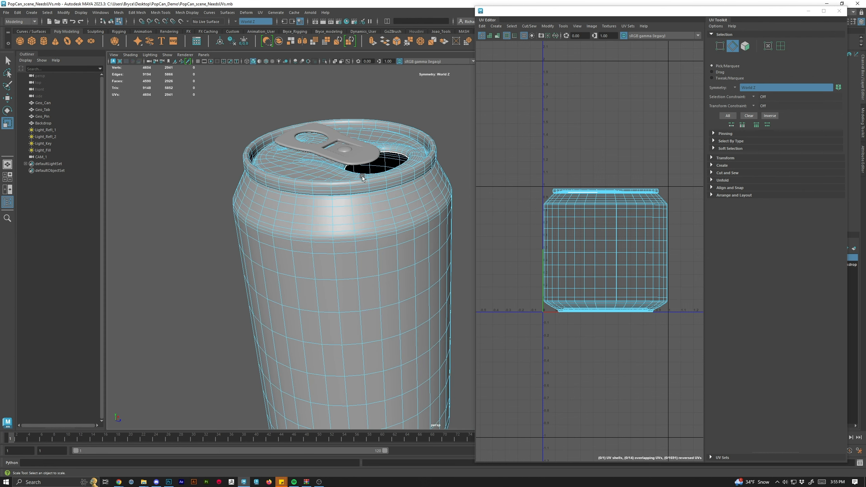
pyautogui.rightClick(357, 174)
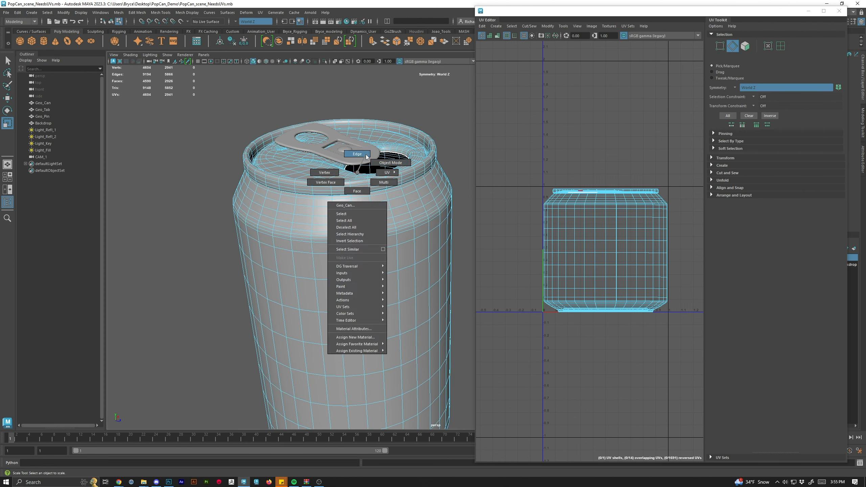
pyautogui.click(357, 154)
pyautogui.press('w')
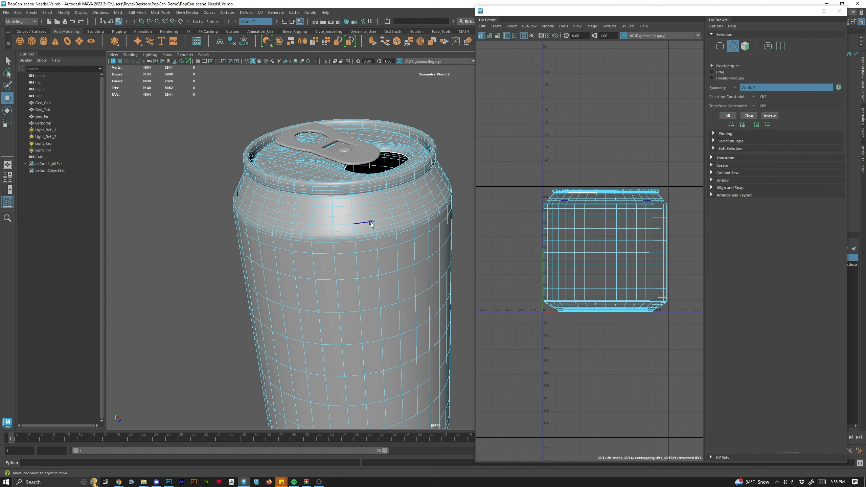
# Open the Modeling Toolkit and set Symmetry to Off.
pyautogui.scroll(1, 283, 220)
pyautogui.moveTo(623, 11); pyautogui.dragTo(430, 167)
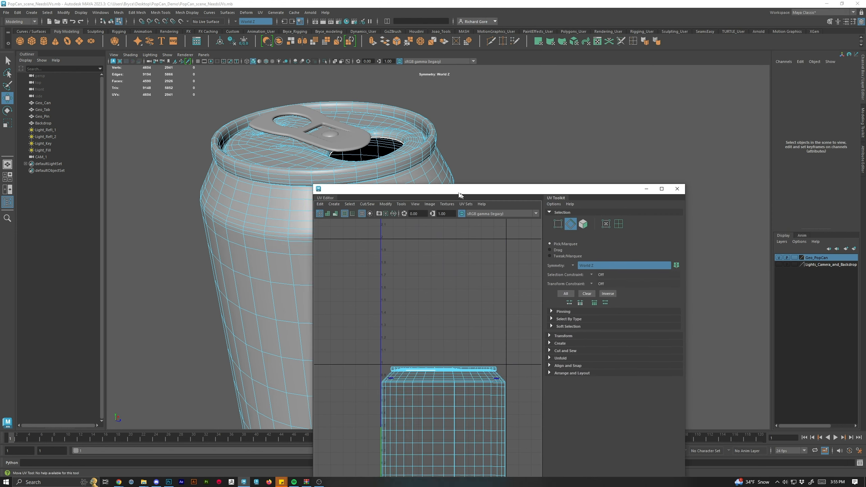
pyautogui.click(863, 123)
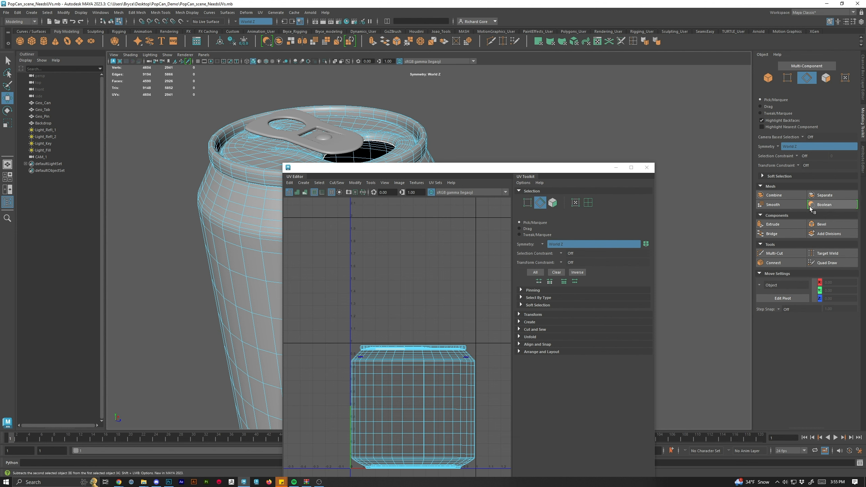
pyautogui.click(779, 145)
pyautogui.click(791, 149)
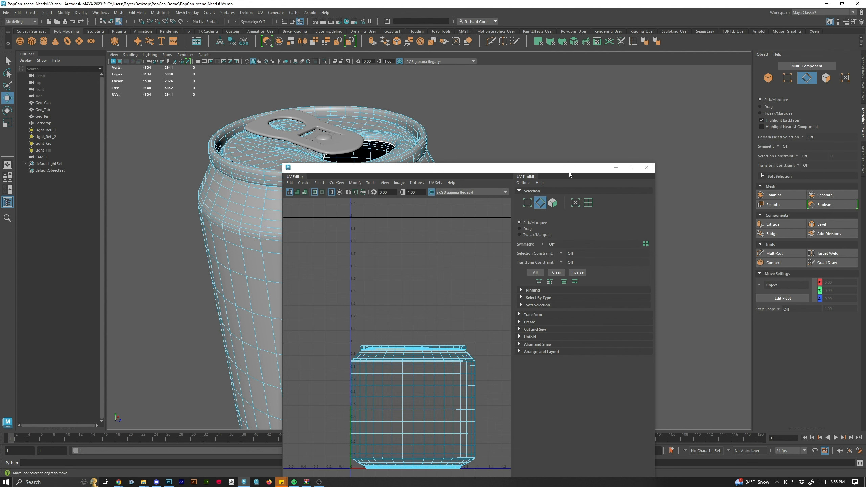
pyautogui.moveTo(569, 173); pyautogui.dragTo(663, 99)
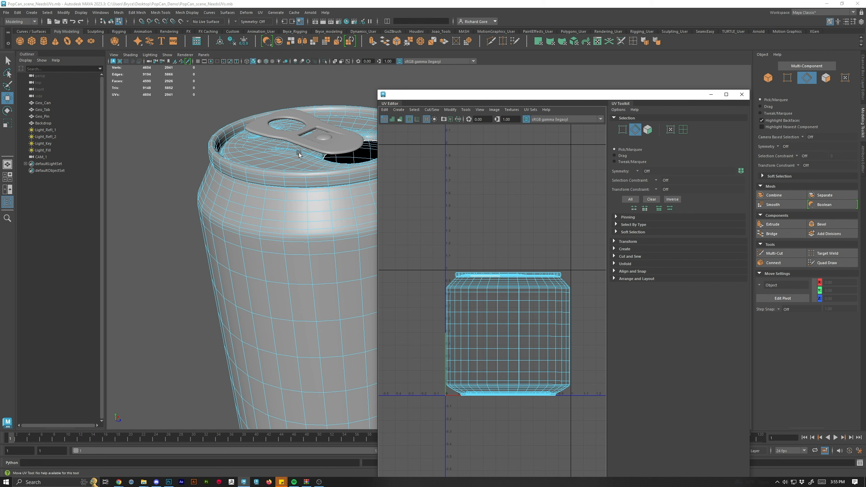
# Select the edge loop just below the can's top rim.
pyautogui.scroll(5, 297, 218)
pyautogui.moveTo(291, 176); pyautogui.dragTo(208, 133)
pyautogui.scroll(6, 261, 132)
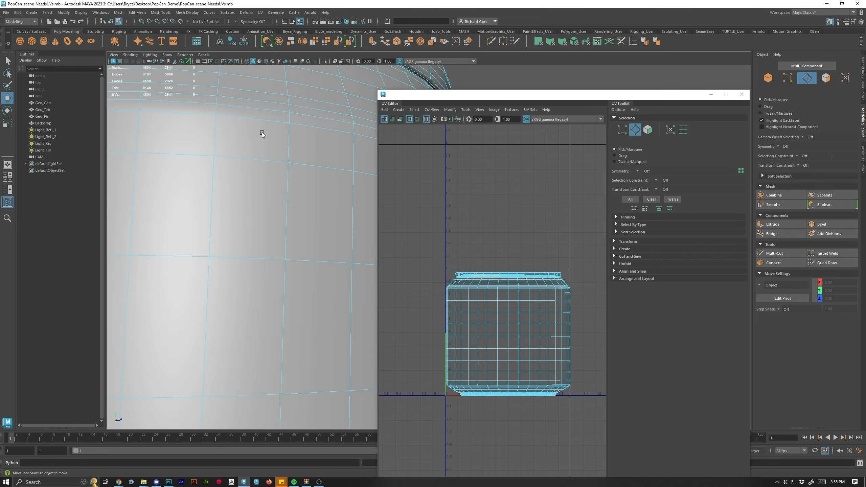
pyautogui.moveTo(262, 133); pyautogui.dragTo(284, 246)
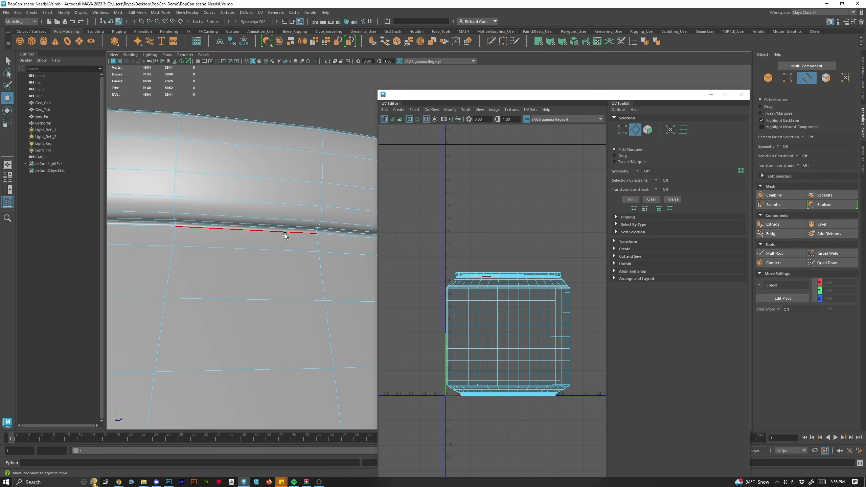
pyautogui.doubleClick(285, 235)
# Switch to face mode and select all faces of the can.
pyautogui.scroll(-5, 290, 233)
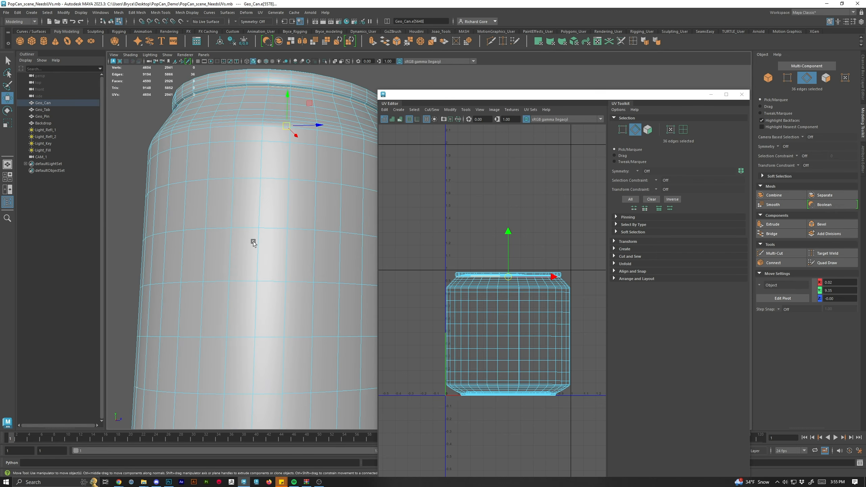
pyautogui.scroll(-3, 258, 242)
pyautogui.scroll(3, 516, 322)
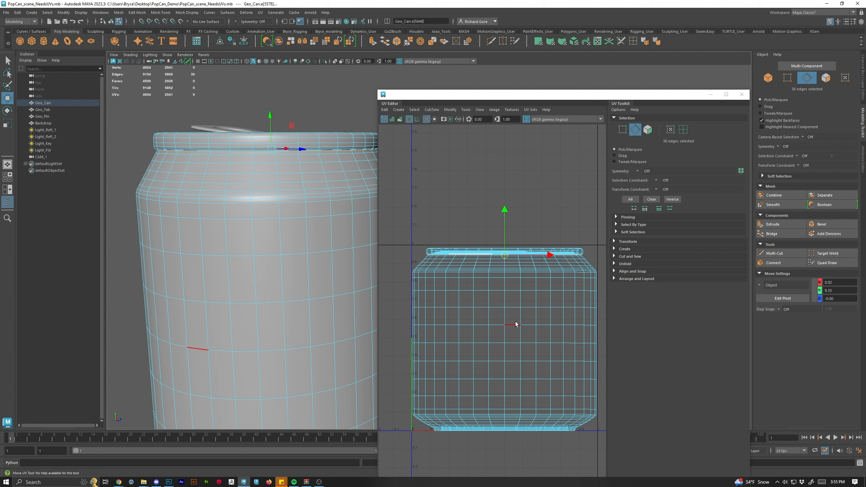
pyautogui.rightClick(488, 278)
pyautogui.doubleClick(484, 300)
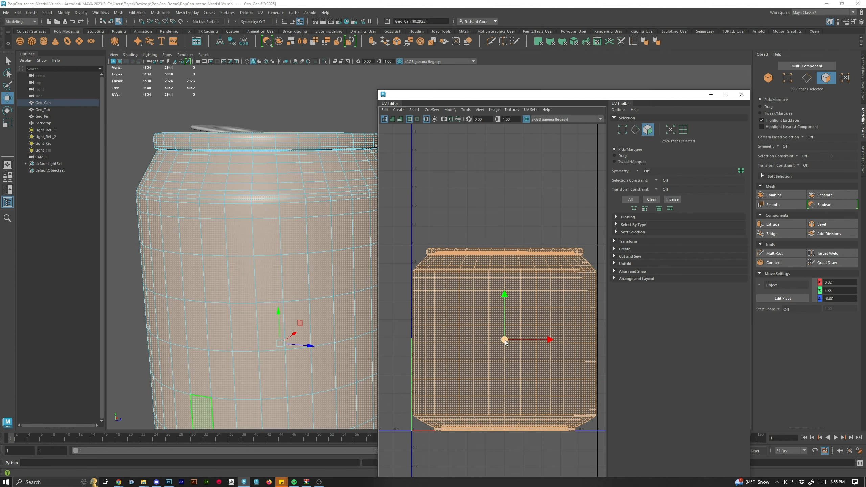
pyautogui.scroll(-5, 508, 355)
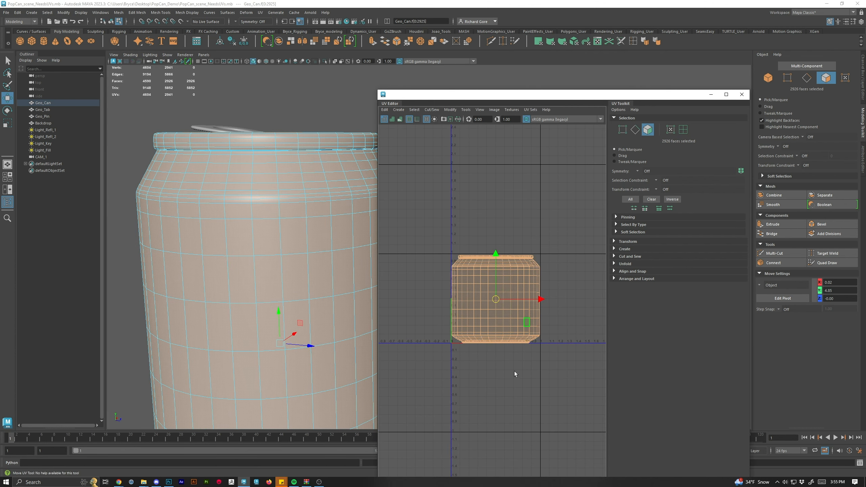
pyautogui.moveTo(638, 97); pyautogui.dragTo(656, 39)
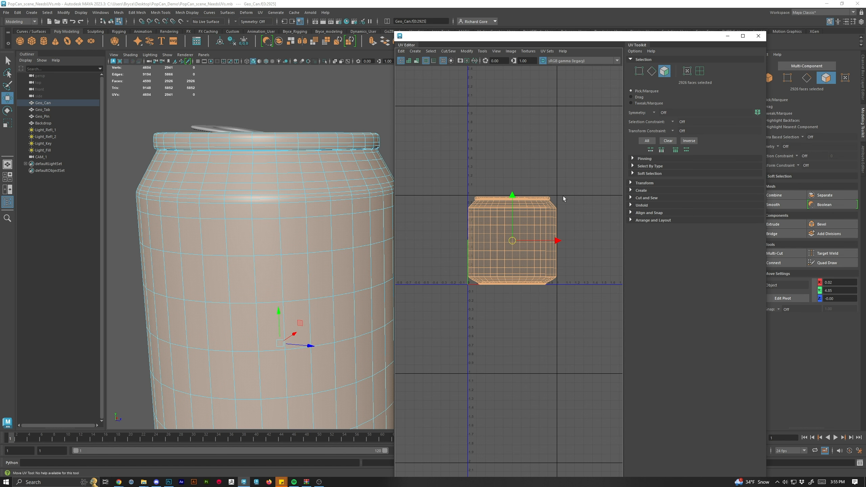
# Apply a Planar UV projection to all of the can's selected faces.
pyautogui.moveTo(624, 187); pyautogui.dragTo(610, 187)
pyautogui.click(626, 192)
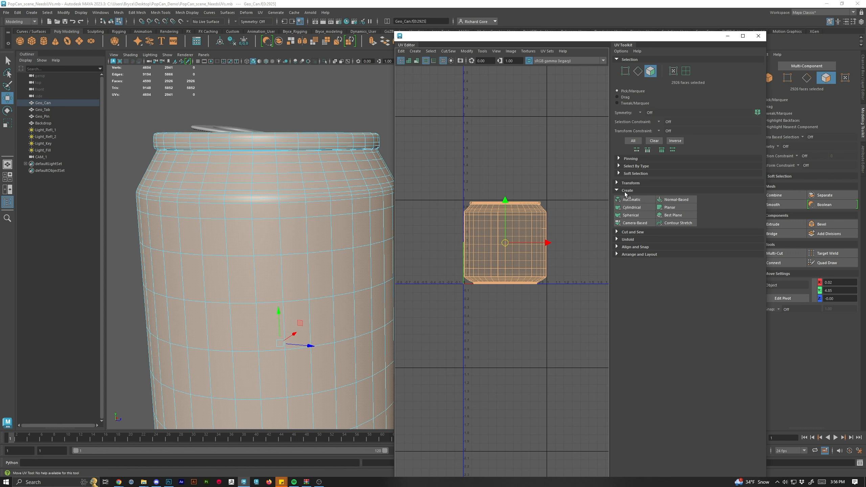
pyautogui.click(670, 207)
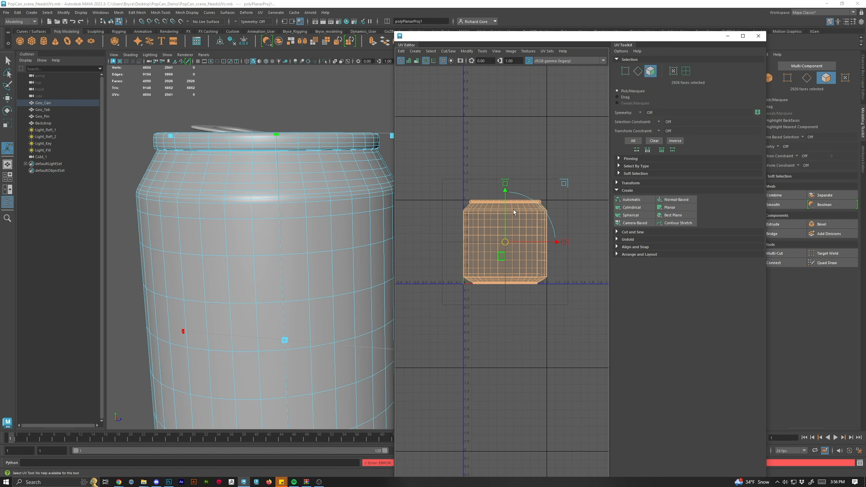
# Switch to edge selection and select the edge loop just below the can's top rim.
pyautogui.rightClick(547, 208)
pyautogui.rightClick(544, 207)
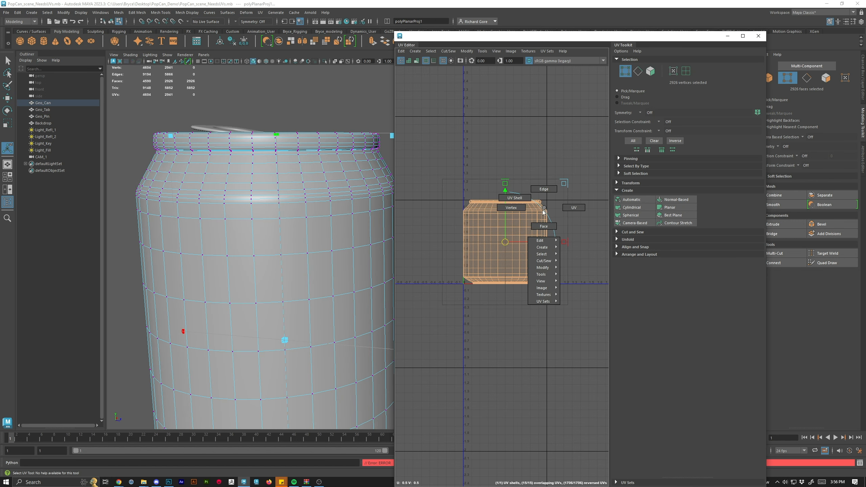
pyautogui.rightClick(512, 230)
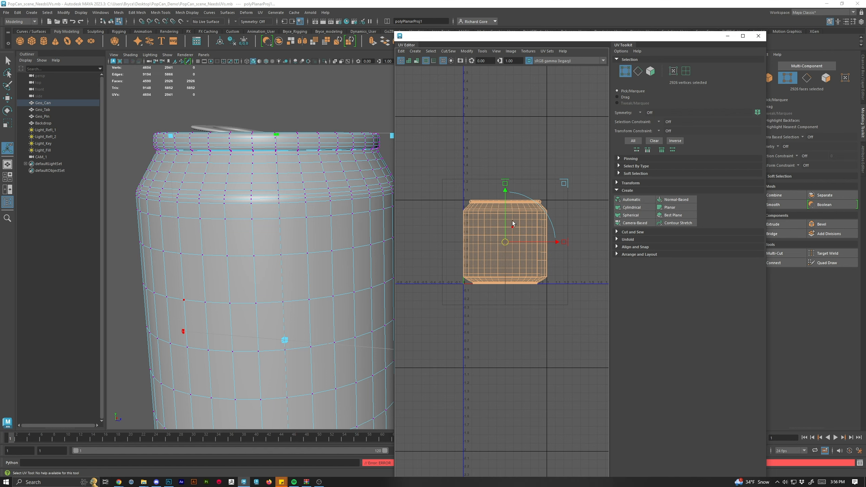
pyautogui.scroll(4, 513, 214)
pyautogui.scroll(4, 288, 174)
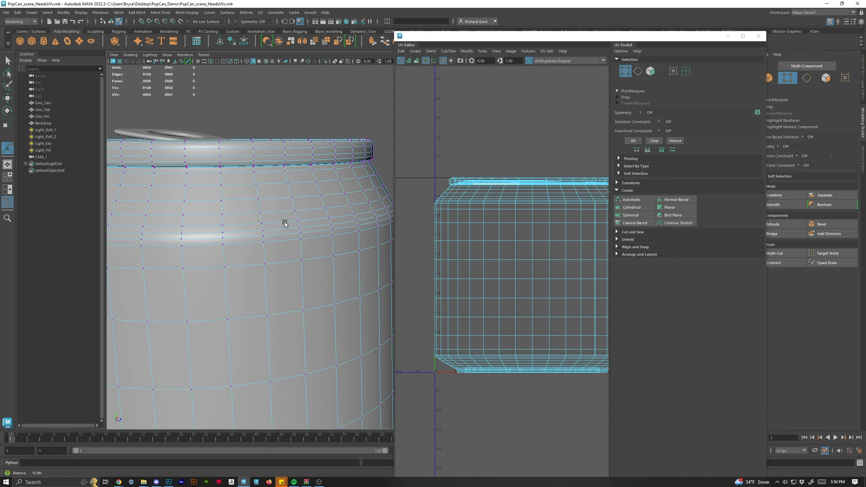
pyautogui.rightClick(272, 175)
pyautogui.click(271, 156)
pyautogui.press('w')
pyautogui.scroll(8, 519, 191)
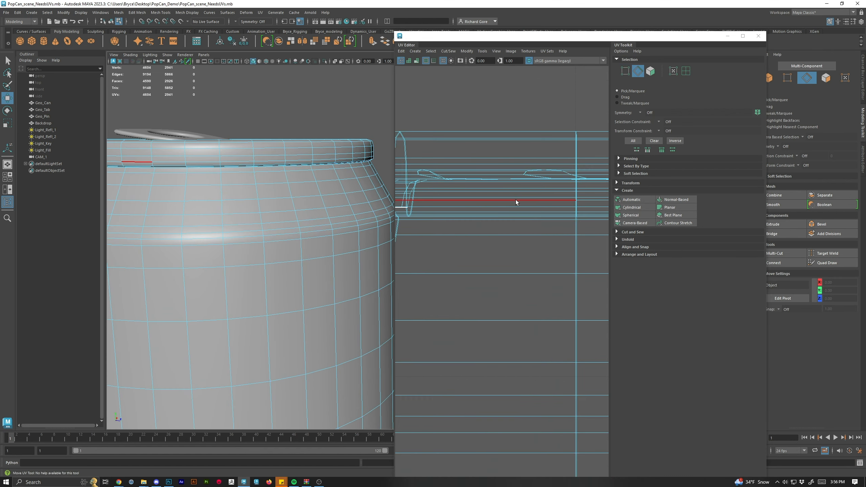
pyautogui.keyDown('alt'); pyautogui.moveTo(133, 199); pyautogui.dragTo(305, 122); pyautogui.keyUp('alt')
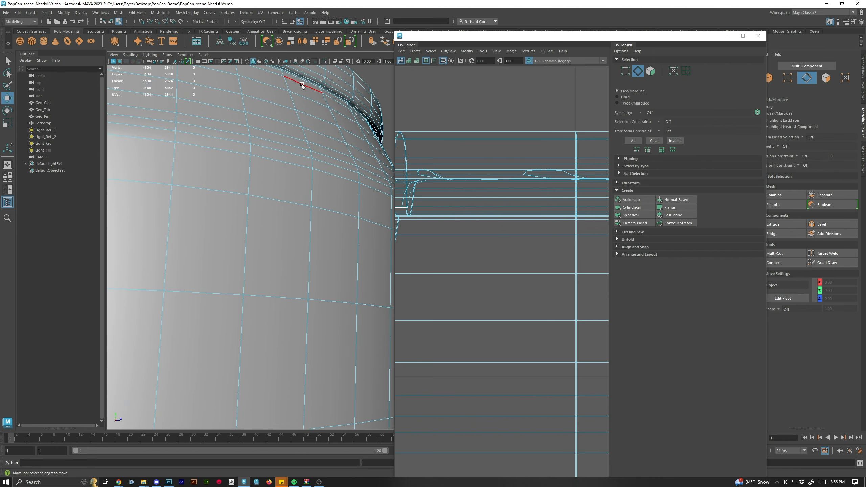
pyautogui.doubleClick(302, 85)
# Cut the UVs along the selected edge loop below the top rim.
pyautogui.scroll(-5, 306, 200)
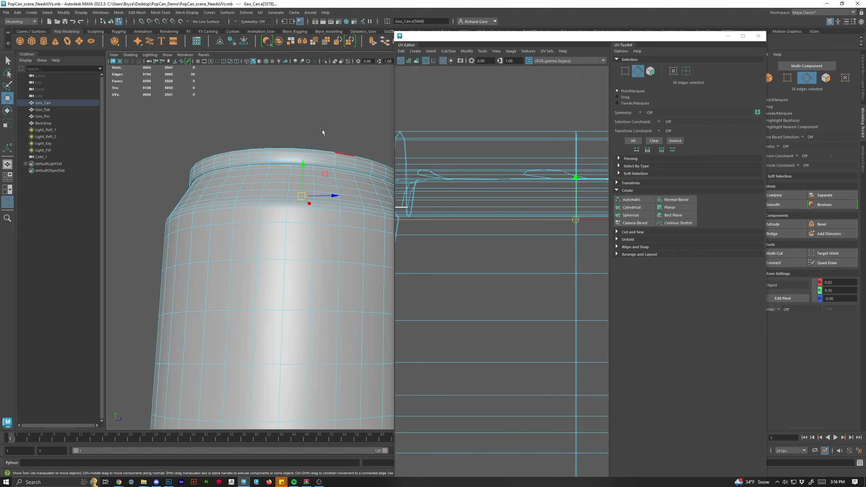
pyautogui.keyDown('alt'); pyautogui.moveTo(306, 198); pyautogui.dragTo(318, 206); pyautogui.keyUp('alt')
pyautogui.keyDown('alt'); pyautogui.moveTo(305, 252); pyautogui.dragTo(286, 209); pyautogui.keyUp('alt')
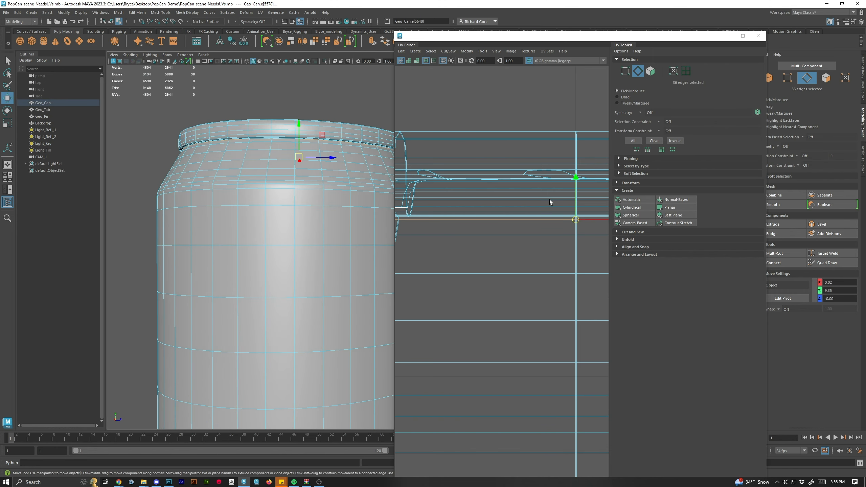
pyautogui.scroll(-8, 545, 223)
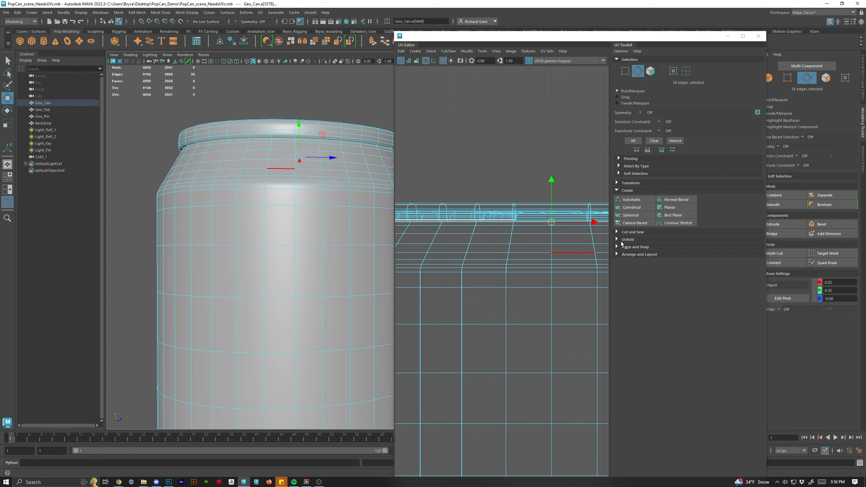
pyautogui.click(619, 232)
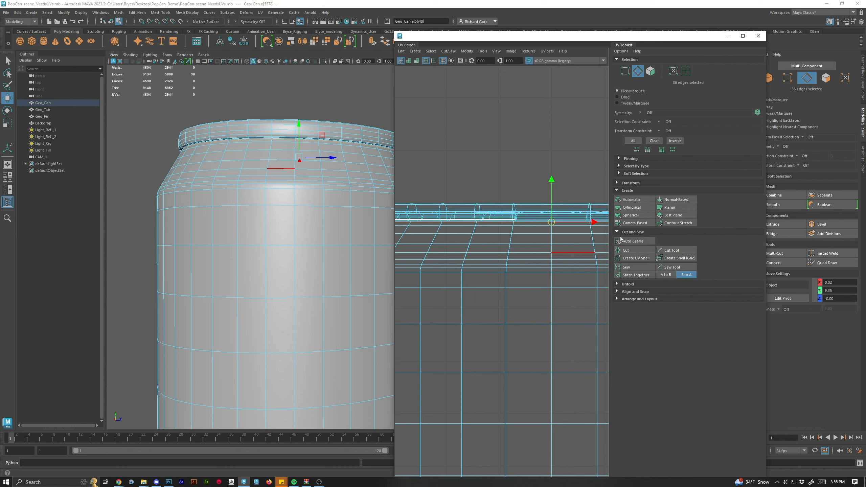
pyautogui.click(632, 251)
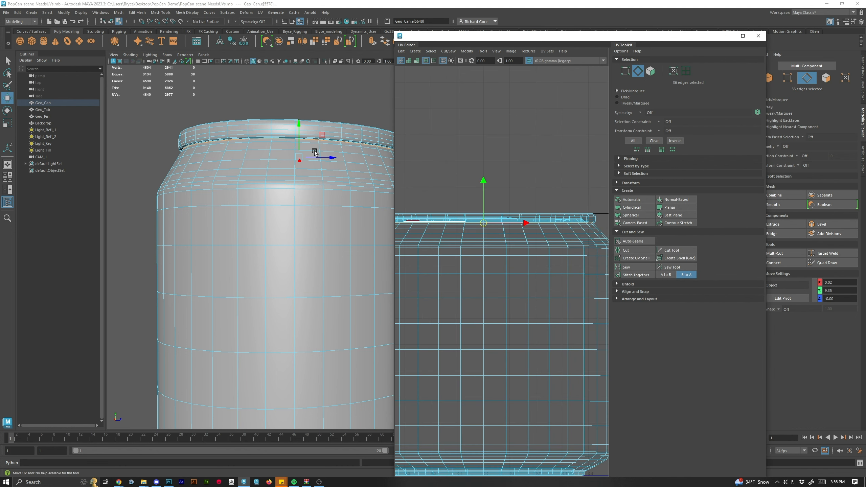
# Select the top rim UV shell and move it up above the body shell.
pyautogui.rightClick(321, 131)
pyautogui.doubleClick(313, 128)
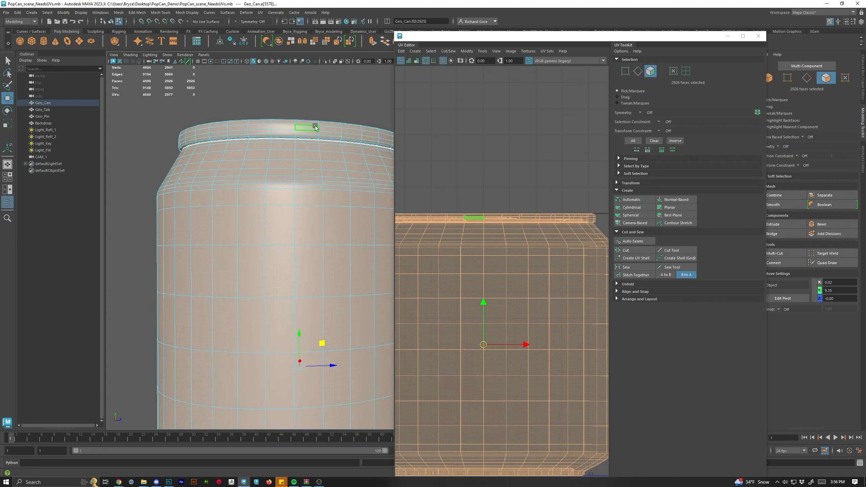
pyautogui.scroll(-5, 315, 129)
pyautogui.click(535, 214)
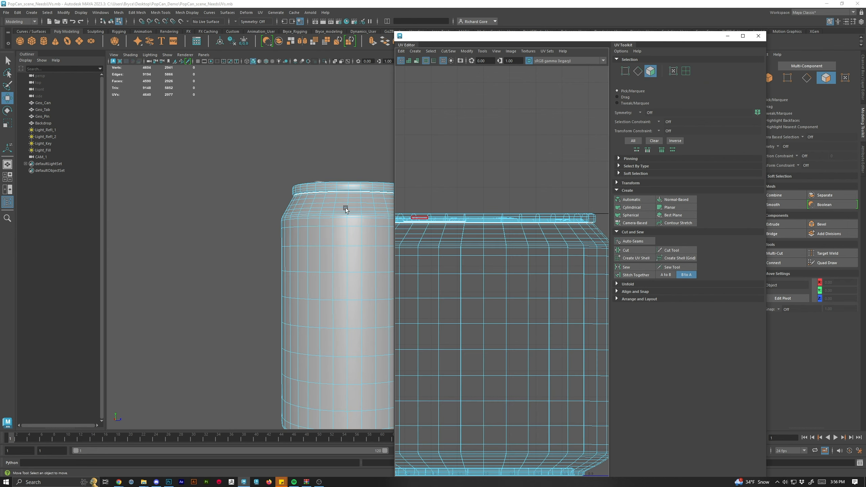
pyautogui.doubleClick(505, 220)
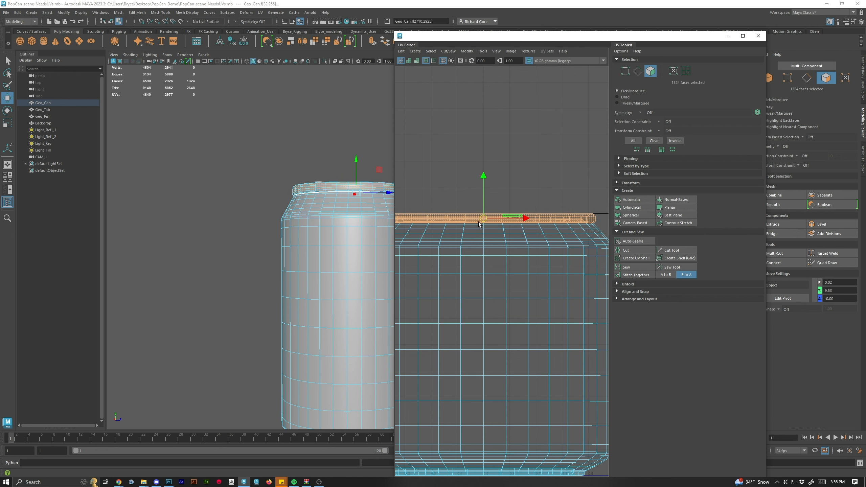
pyautogui.moveTo(484, 218); pyautogui.dragTo(491, 161)
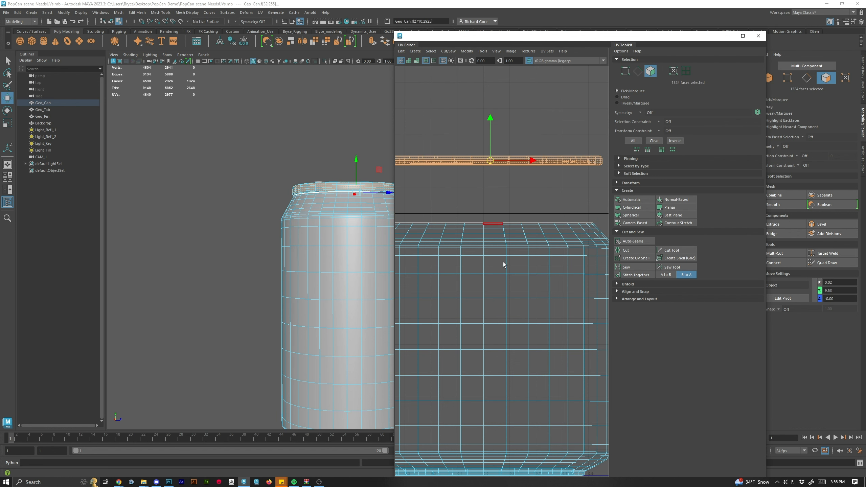
pyautogui.scroll(-4, 508, 273)
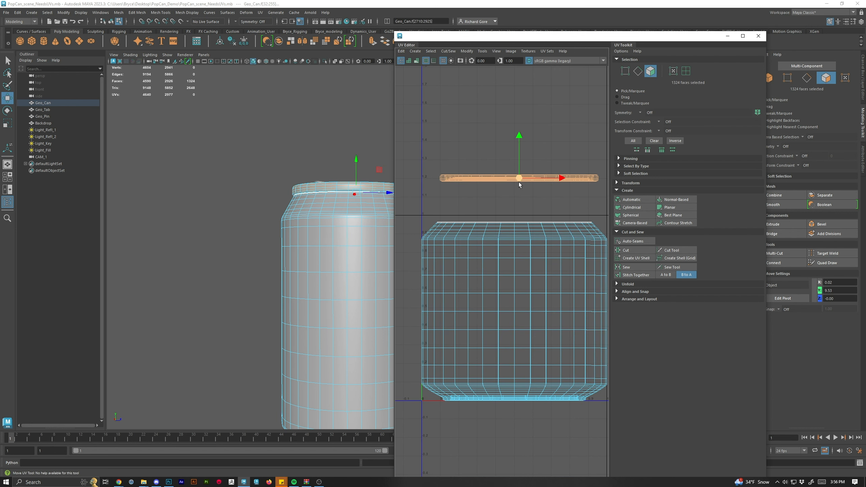
pyautogui.moveTo(518, 185); pyautogui.dragTo(532, 171)
# Select the edge loop near the can's bottom curve and cut the UVs along it.
pyautogui.doubleClick(529, 273)
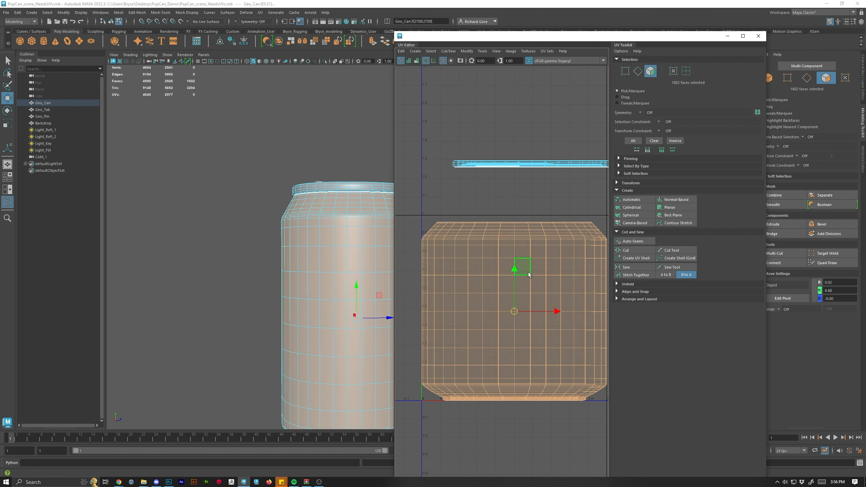
pyautogui.moveTo(316, 335); pyautogui.dragTo(251, 190)
pyautogui.scroll(4, 296, 327)
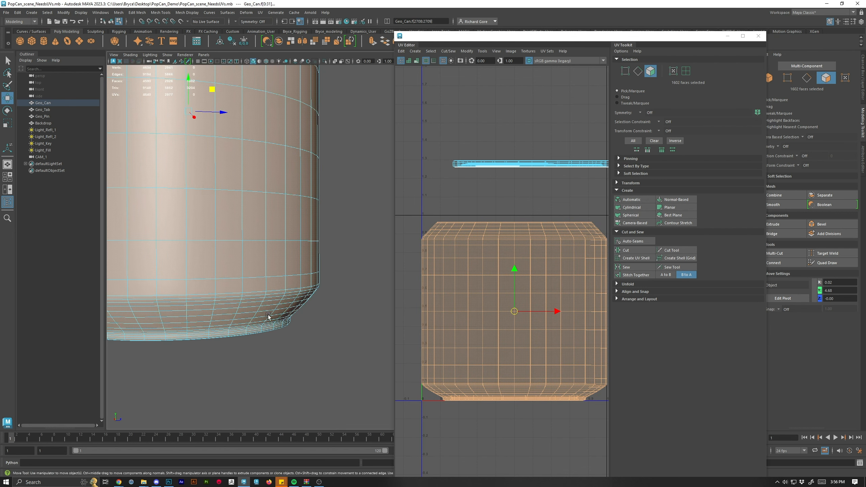
pyautogui.moveTo(270, 319); pyautogui.dragTo(322, 280)
pyautogui.scroll(2, 323, 280)
pyautogui.rightClick(273, 235)
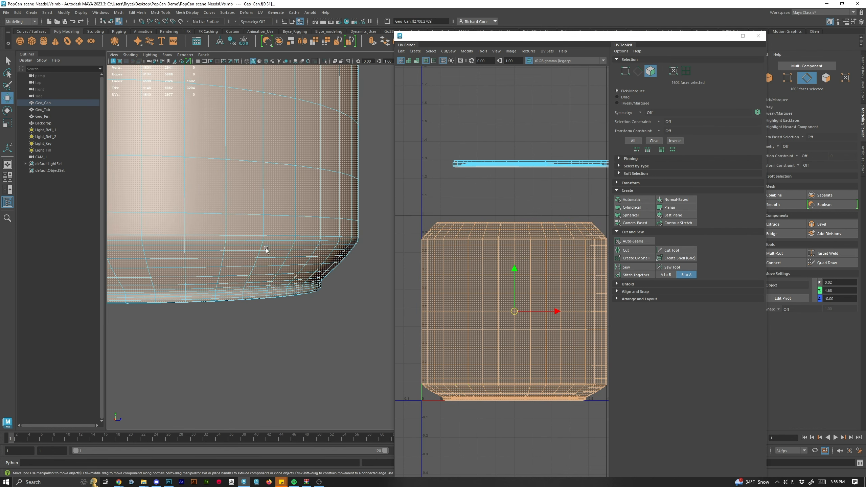
pyautogui.click(276, 240)
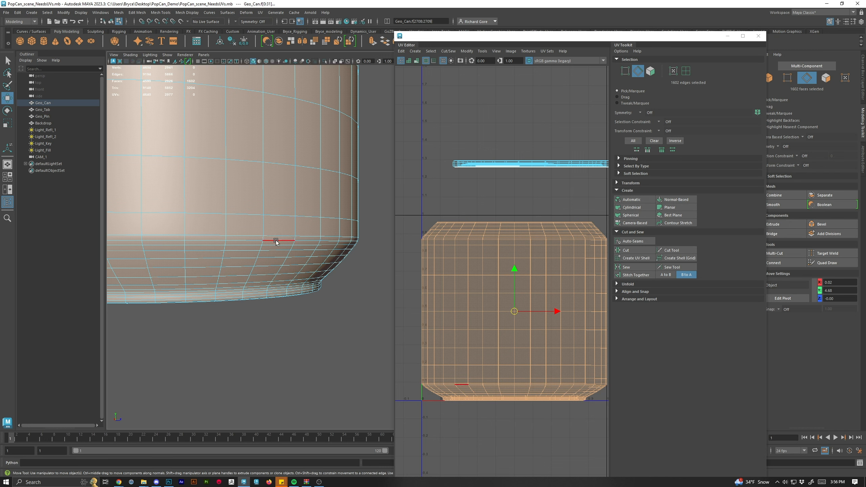
pyautogui.click(276, 242)
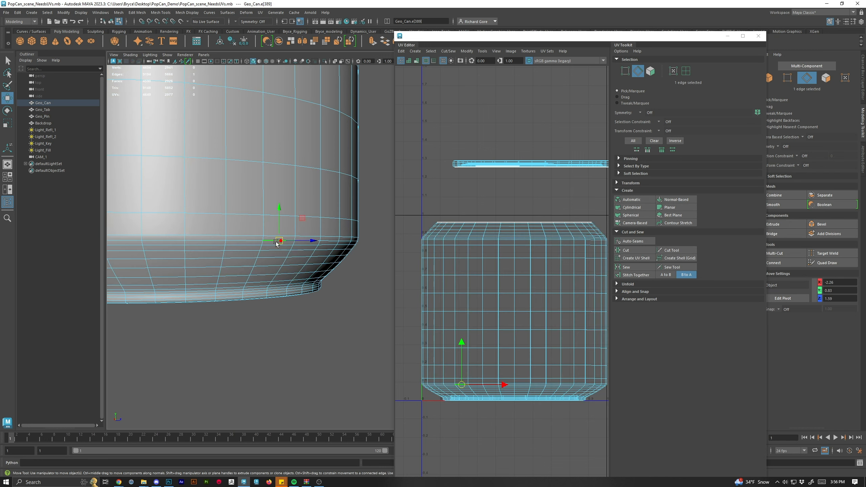
pyautogui.doubleClick(298, 241)
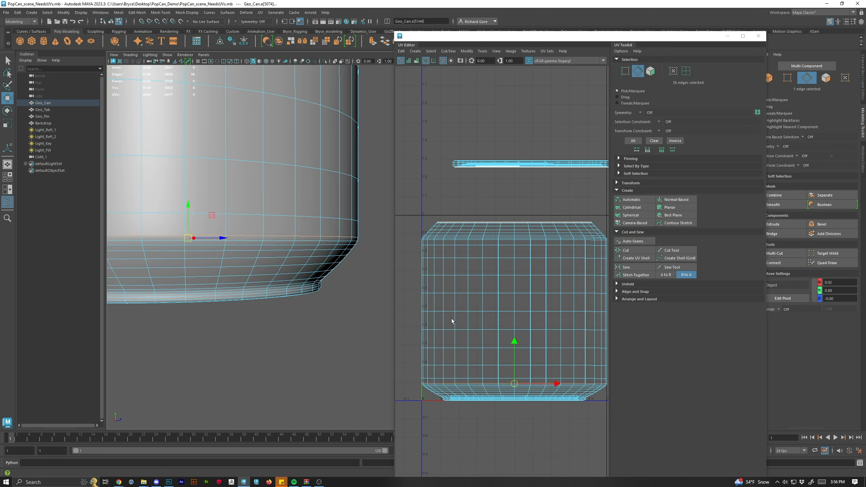
pyautogui.click(642, 250)
pyautogui.press('f')
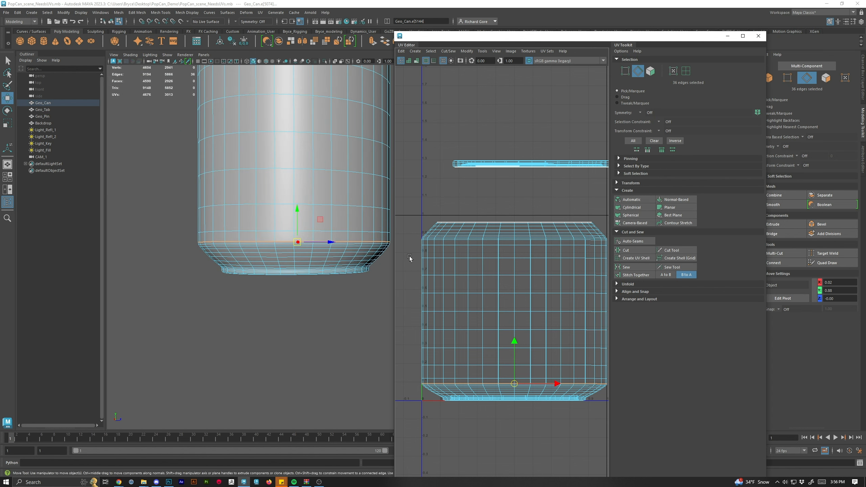
# Select the bottom UV shell and move it down below the body shell.
pyautogui.rightClick(486, 330)
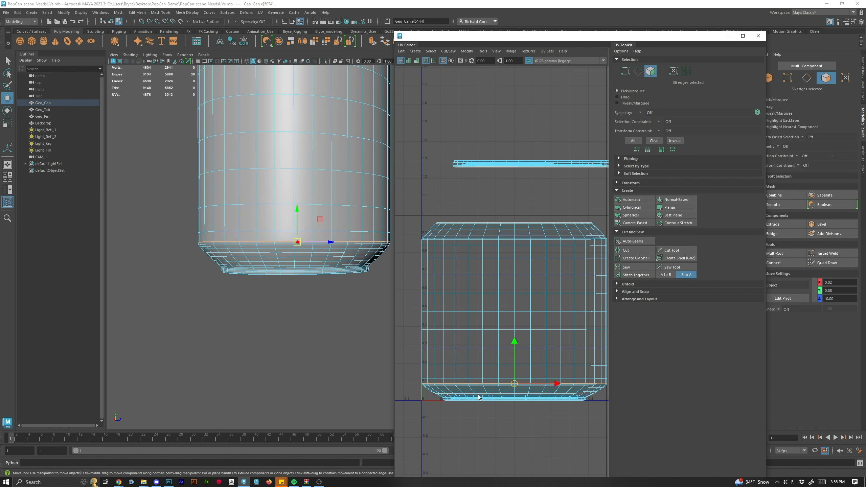
pyautogui.doubleClick(482, 398)
pyautogui.moveTo(519, 398); pyautogui.dragTo(512, 419)
pyautogui.doubleClick(506, 290)
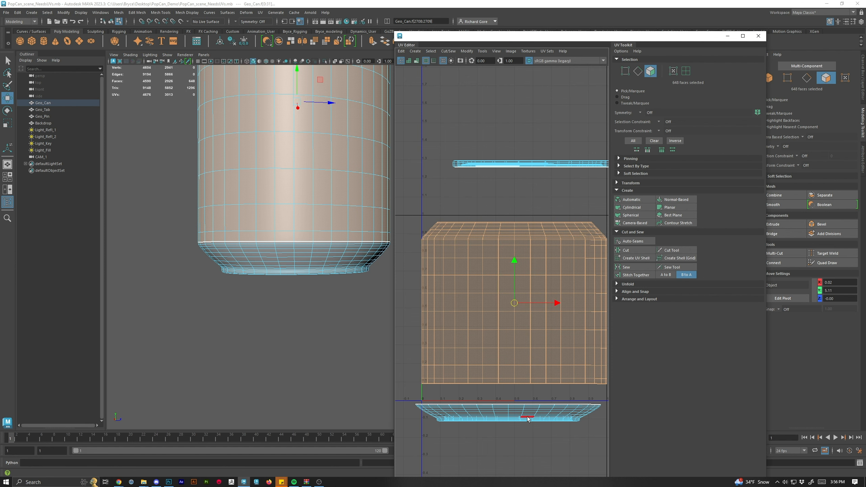
pyautogui.press('f')
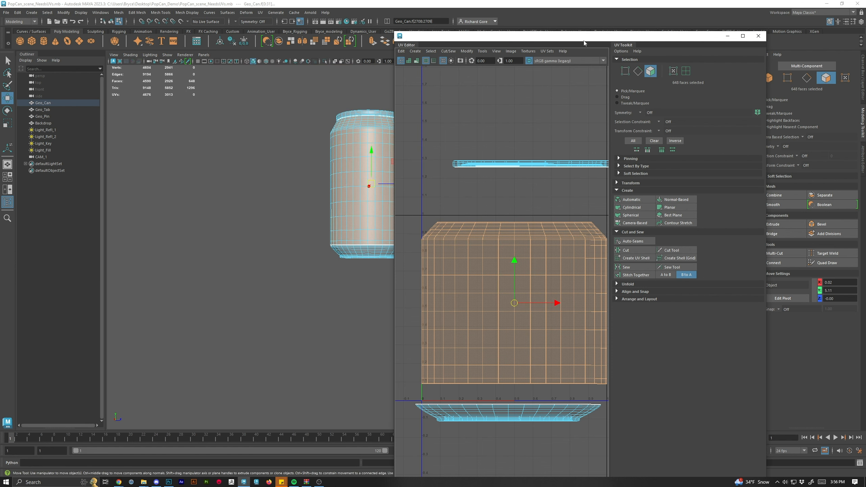
# Select a vertical edge loop running down the side of the can in the viewport.
pyautogui.moveTo(584, 37); pyautogui.dragTo(865, 38)
pyautogui.moveTo(464, 149); pyautogui.dragTo(425, 185)
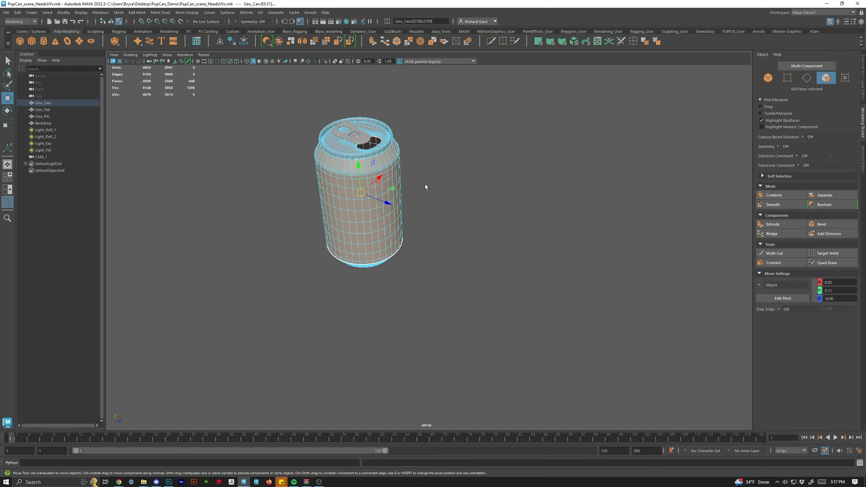
pyautogui.keyDown('alt'); pyautogui.moveTo(420, 192); pyautogui.dragTo(559, 290); pyautogui.keyUp('alt')
pyautogui.rightClick(484, 175)
pyautogui.click(483, 155)
pyautogui.doubleClick(502, 204)
pyautogui.scroll(3, 491, 262)
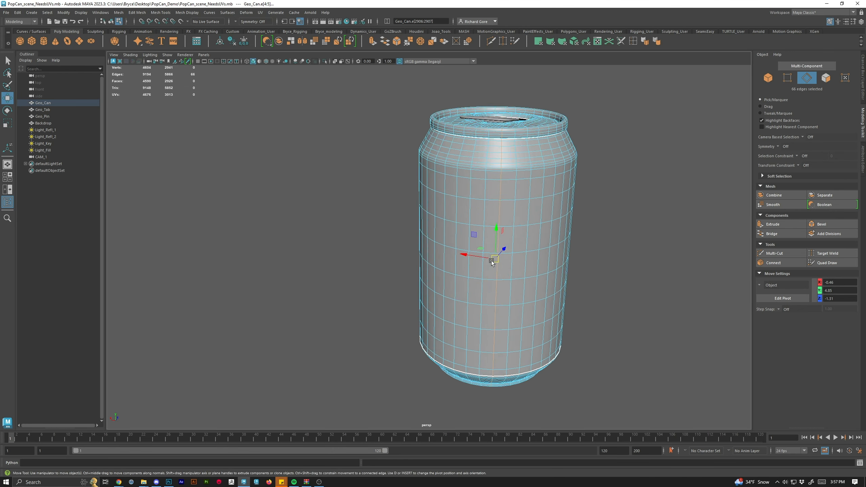
pyautogui.keyDown('alt'); pyautogui.moveTo(492, 262); pyautogui.dragTo(424, 283); pyautogui.keyUp('alt')
pyautogui.keyDown('alt'); pyautogui.moveTo(397, 209); pyautogui.dragTo(448, 206); pyautogui.keyUp('alt')
pyautogui.keyDown('alt'); pyautogui.moveTo(441, 170); pyautogui.dragTo(426, 288); pyautogui.keyUp('alt')
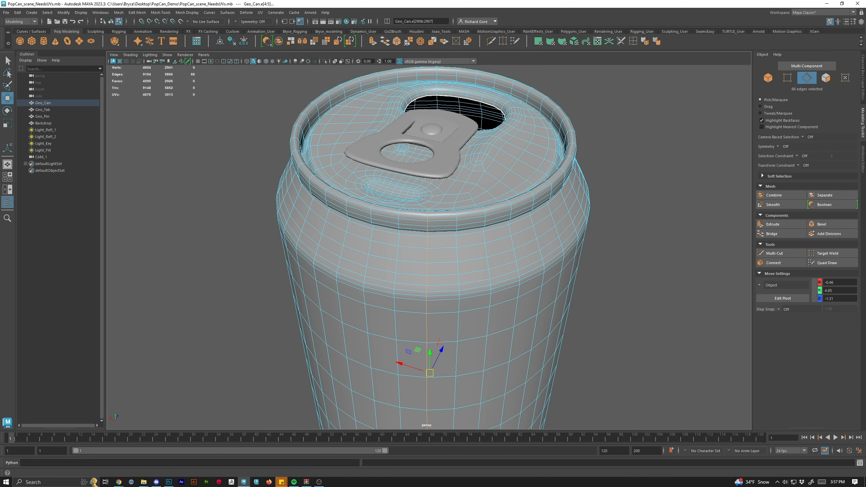
# Select a vertical edge loop down the side of the body shell and cut the UVs along it.
pyautogui.moveTo(865, 211); pyautogui.dragTo(703, 42)
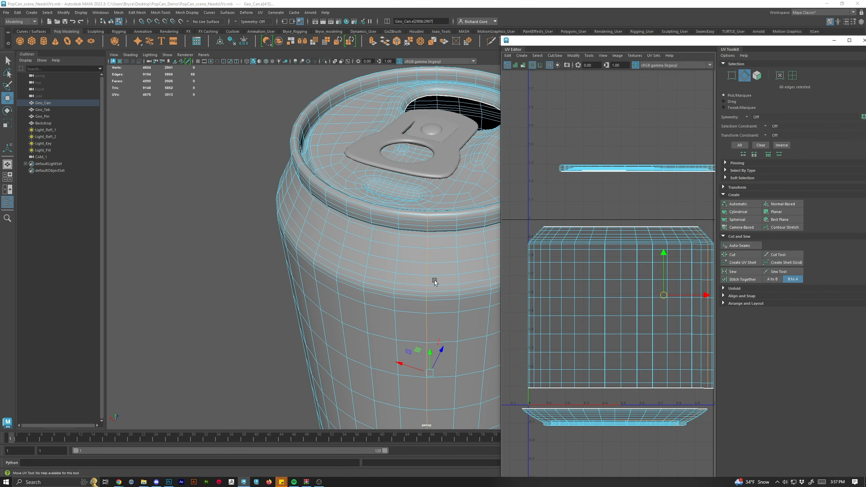
pyautogui.moveTo(435, 282); pyautogui.dragTo(315, 235)
pyautogui.scroll(-3, 315, 235)
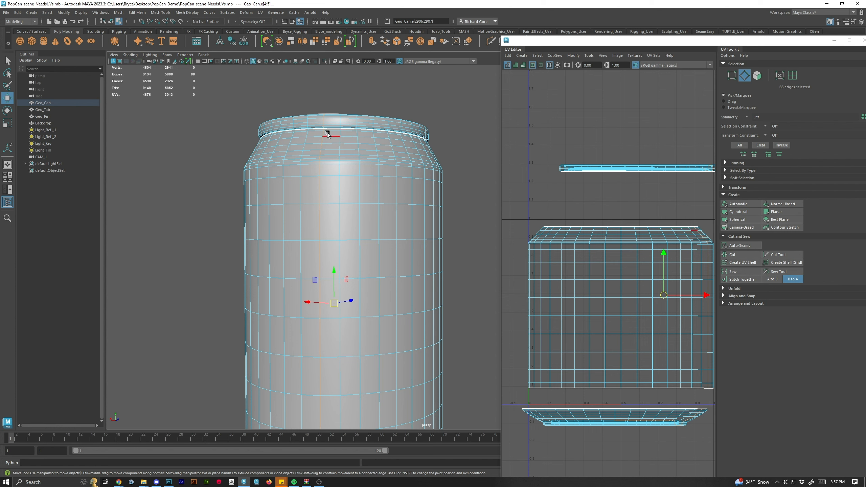
pyautogui.scroll(5, 663, 334)
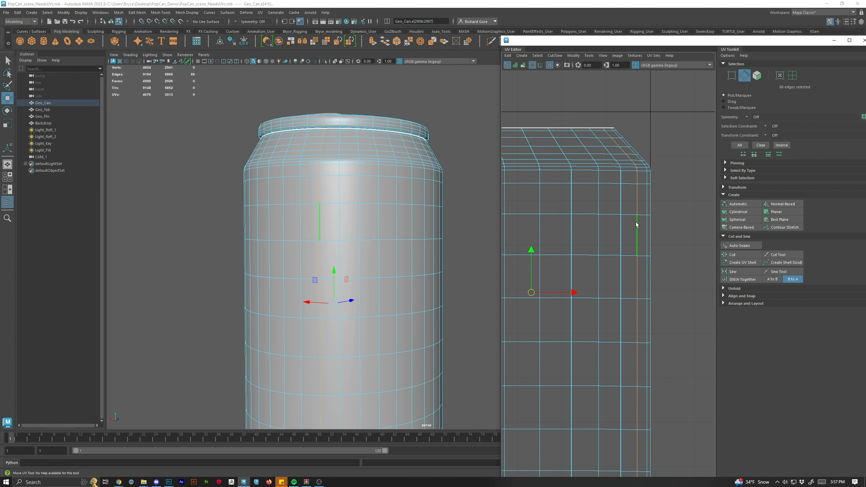
pyautogui.click(637, 236)
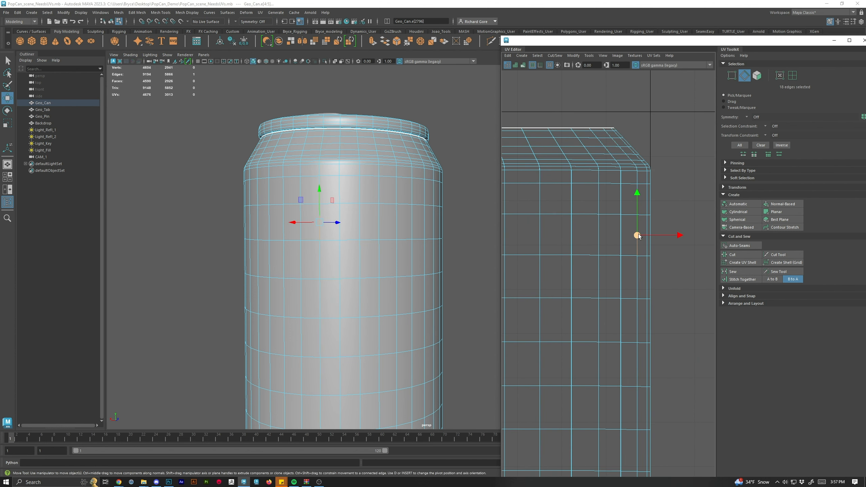
pyautogui.doubleClick(637, 283)
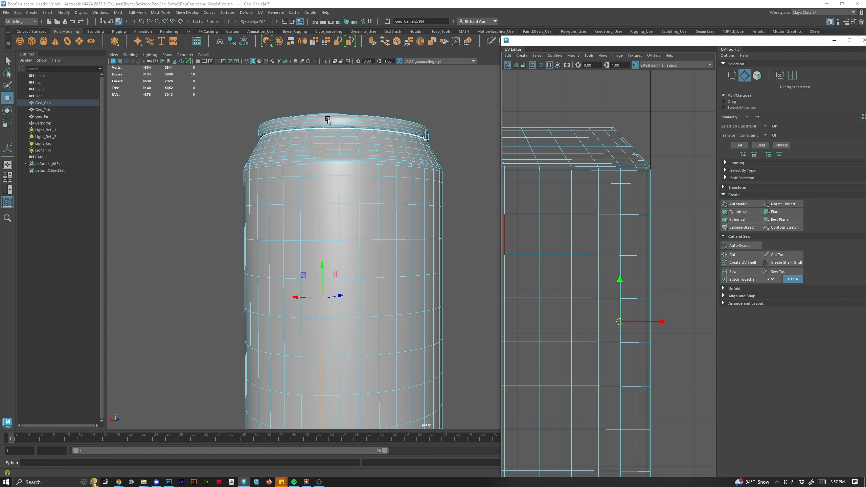
pyautogui.scroll(5, 365, 206)
pyautogui.moveTo(337, 134); pyautogui.dragTo(408, 288)
pyautogui.scroll(5, 420, 316)
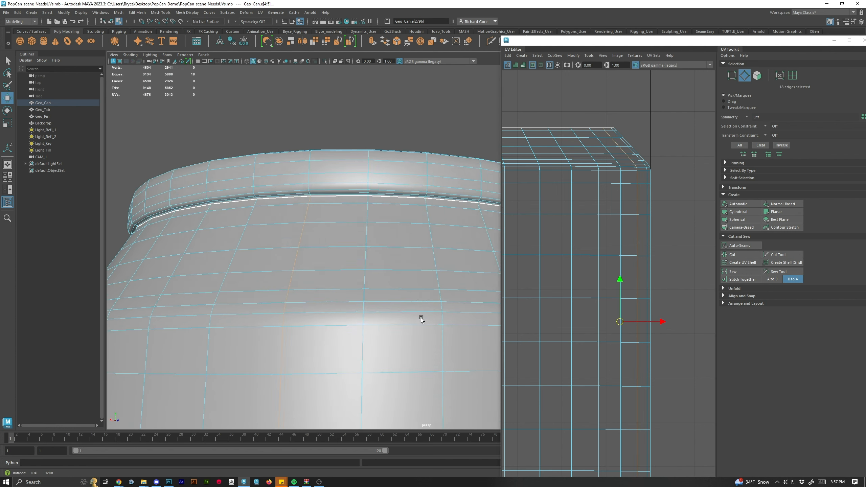
pyautogui.moveTo(422, 319); pyautogui.dragTo(367, 222)
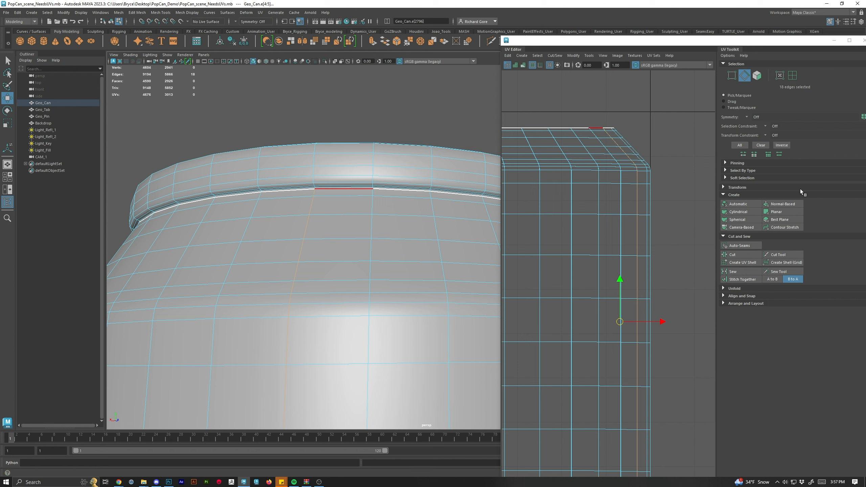
pyautogui.click(733, 255)
# Select all faces of the body UV shell and unfold them.
pyautogui.scroll(-3, 629, 259)
pyautogui.scroll(-4, 630, 259)
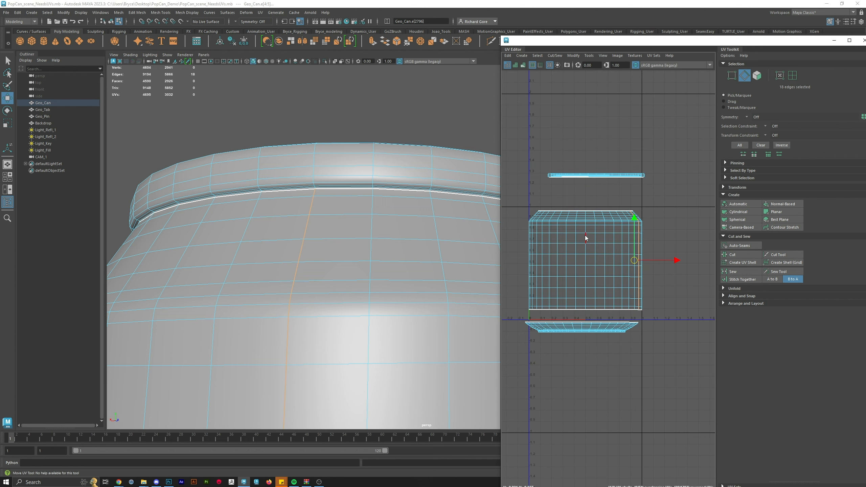
pyautogui.rightClick(585, 238)
pyautogui.doubleClick(581, 248)
pyautogui.scroll(-2, 648, 274)
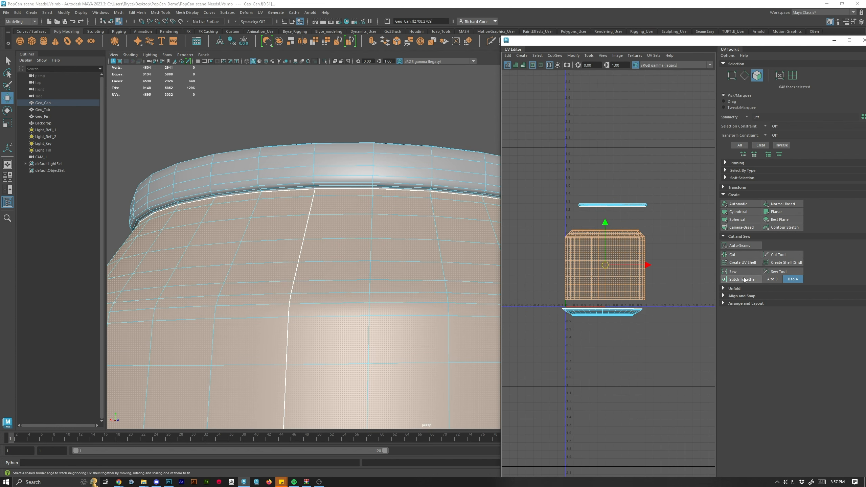
pyautogui.click(738, 289)
pyautogui.click(743, 311)
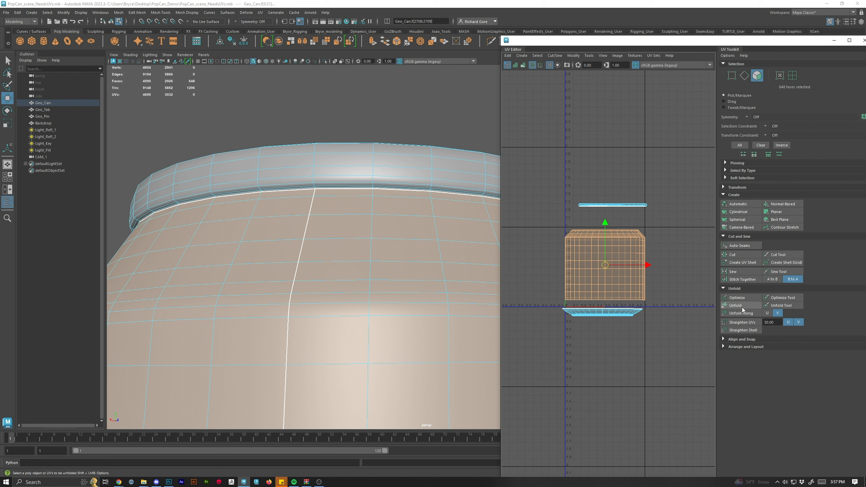
# Rotate the unfolded body shell to lie horizontally and move it up slightly.
pyautogui.press('e')
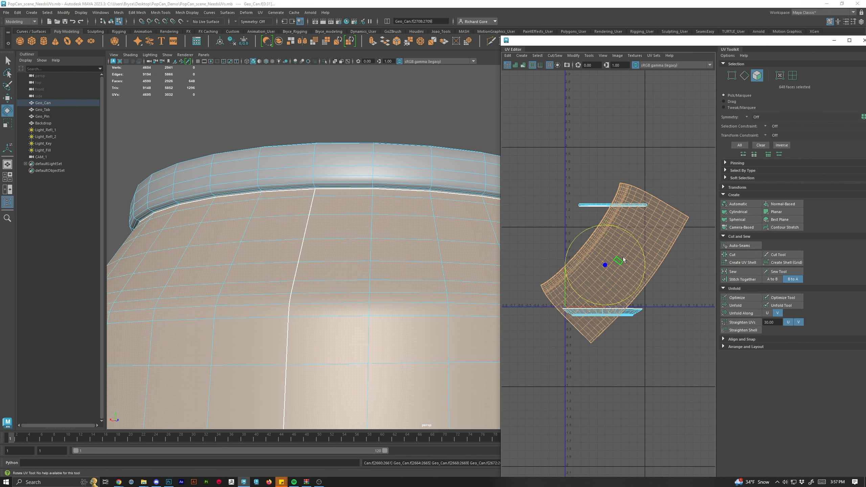
pyautogui.moveTo(631, 234); pyautogui.dragTo(645, 269)
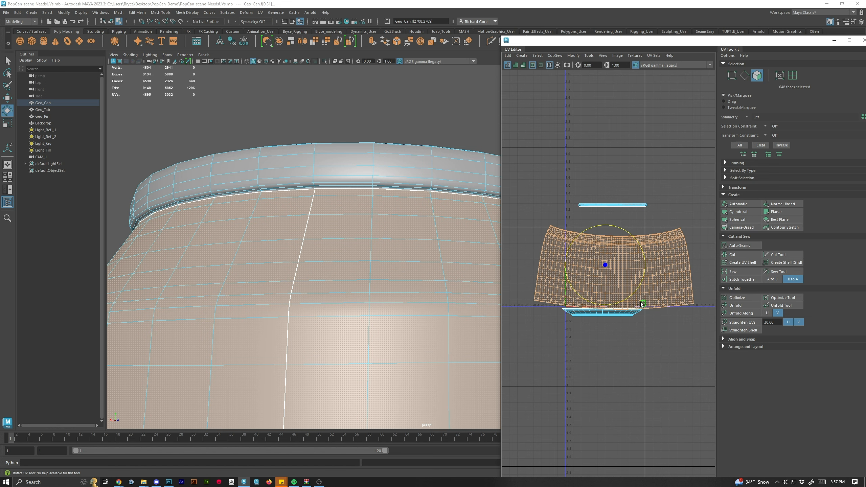
pyautogui.press('w')
pyautogui.moveTo(604, 269); pyautogui.dragTo(604, 255)
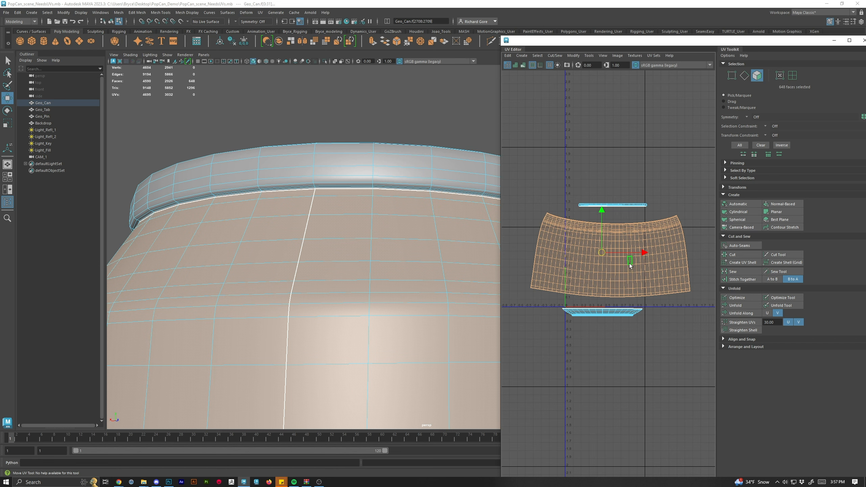
# Apply a cylindrical projection to the selected body faces and exit the projection manipulator.
pyautogui.scroll(1, 630, 266)
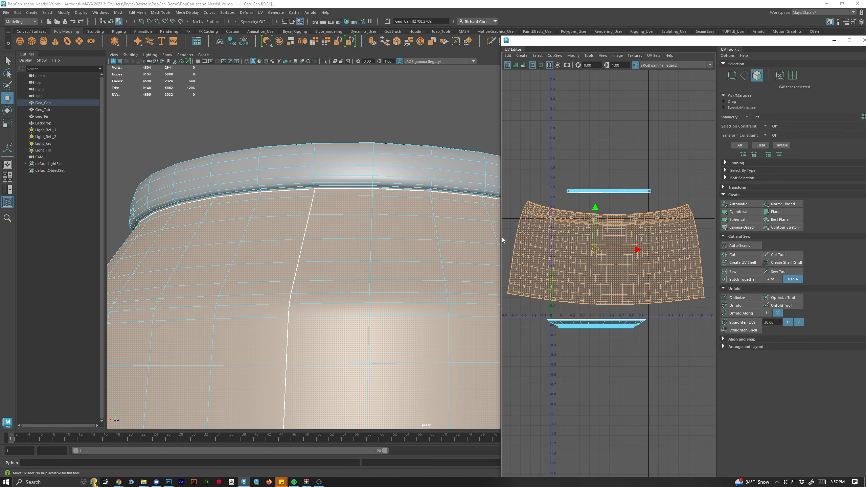
pyautogui.moveTo(502, 237); pyautogui.dragTo(282, 237)
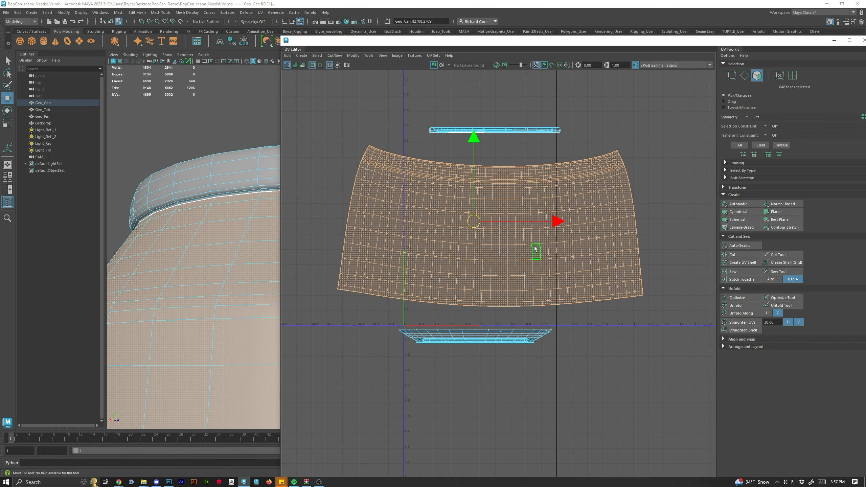
pyautogui.click(743, 216)
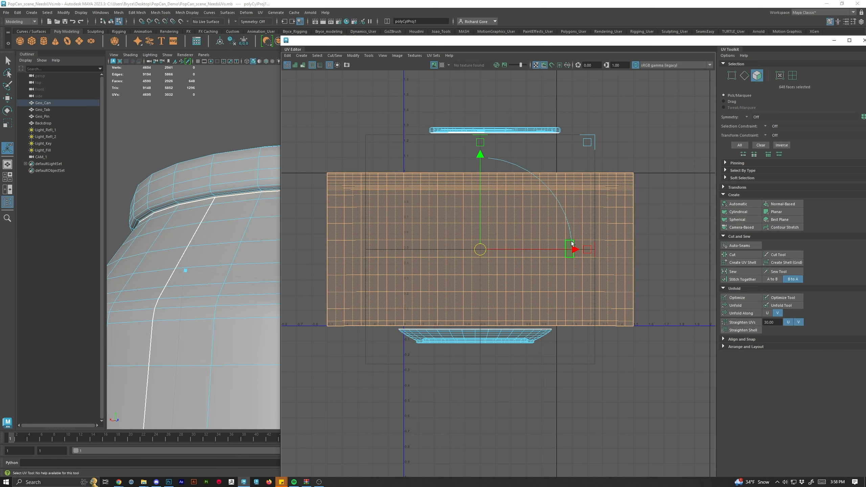
pyautogui.scroll(-3, 559, 300)
pyautogui.scroll(-5, 199, 300)
pyautogui.moveTo(273, 338); pyautogui.dragTo(93, 285)
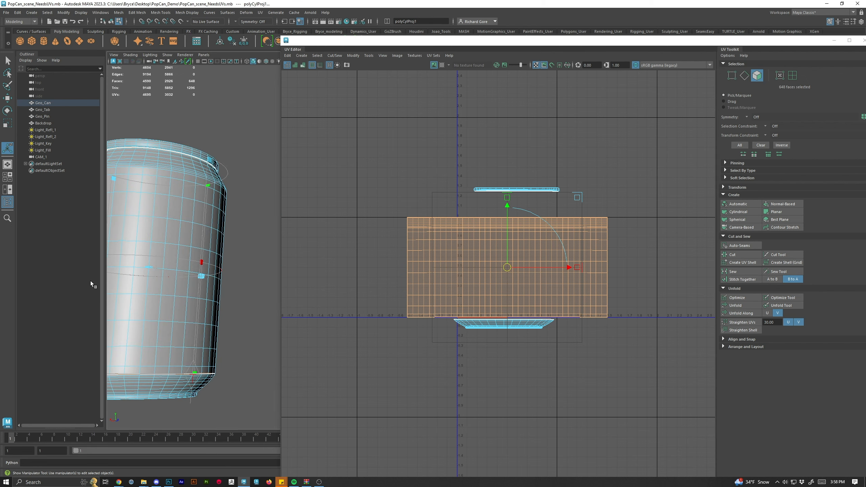
pyautogui.moveTo(138, 310); pyautogui.dragTo(240, 308)
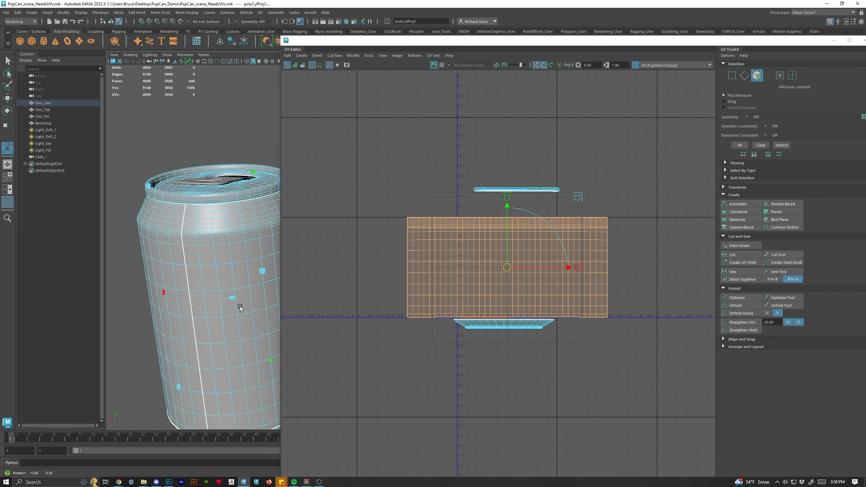
pyautogui.moveTo(426, 38); pyautogui.dragTo(429, 28)
pyautogui.scroll(5, 626, 236)
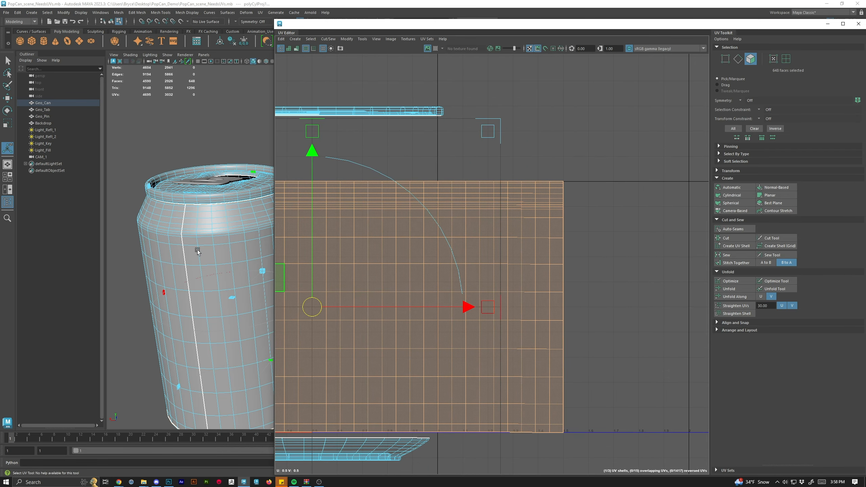
pyautogui.rightClick(453, 234)
pyautogui.click(453, 253)
pyautogui.click(608, 262)
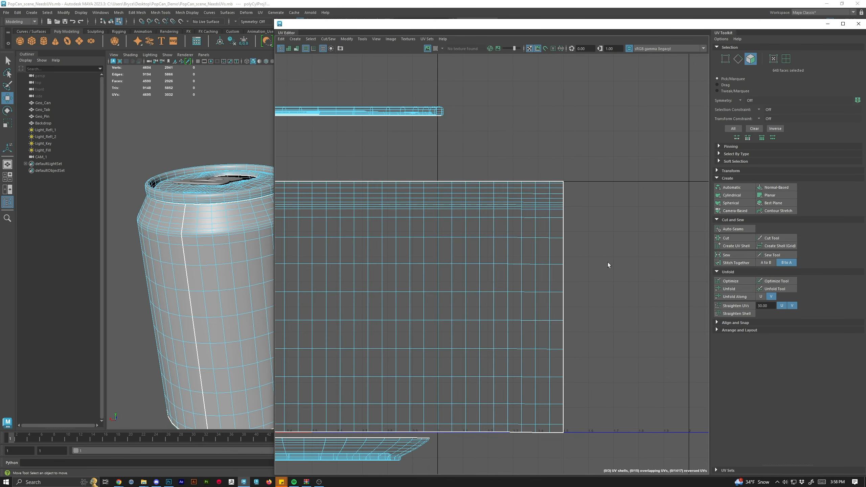
# Toggle the checker map on to inspect texel distribution across the can, then toggle it off.
pyautogui.doubleClick(444, 253)
pyautogui.scroll(-2, 471, 249)
pyautogui.press('f')
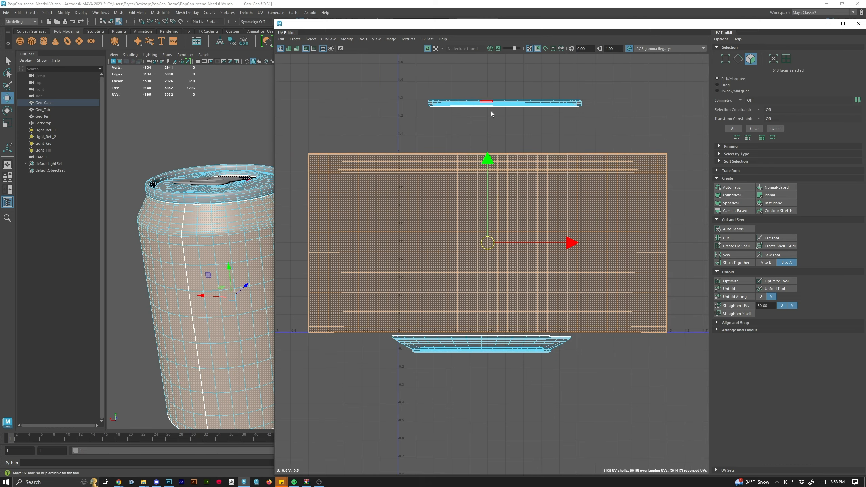
pyautogui.click(437, 49)
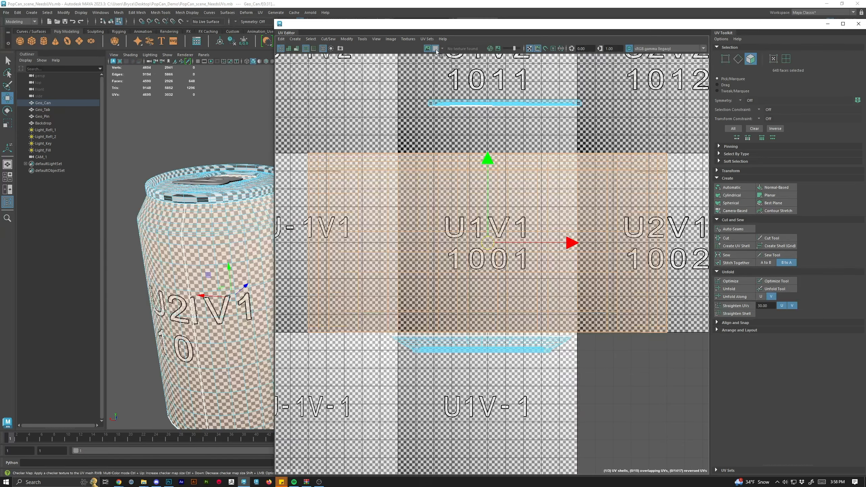
pyautogui.moveTo(227, 271); pyautogui.dragTo(294, 302)
pyautogui.scroll(6, 211, 265)
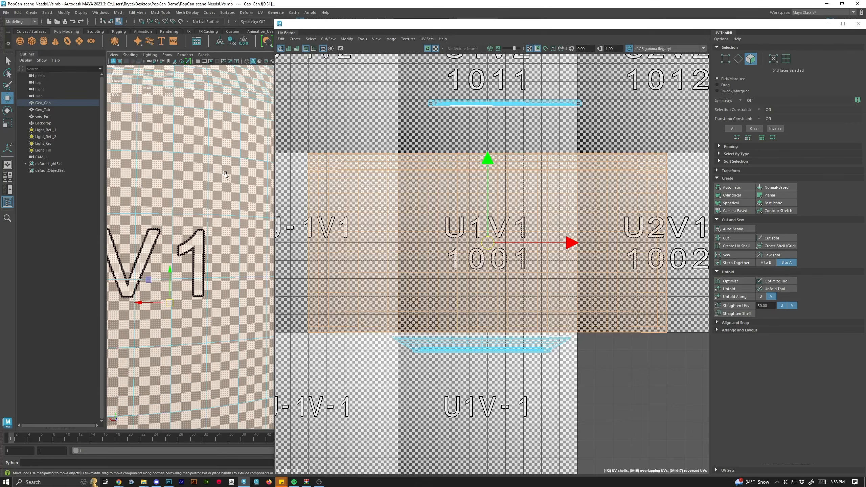
pyautogui.keyDown('alt'); pyautogui.moveTo(226, 180); pyautogui.dragTo(221, 245); pyautogui.keyUp('alt')
pyautogui.press('f')
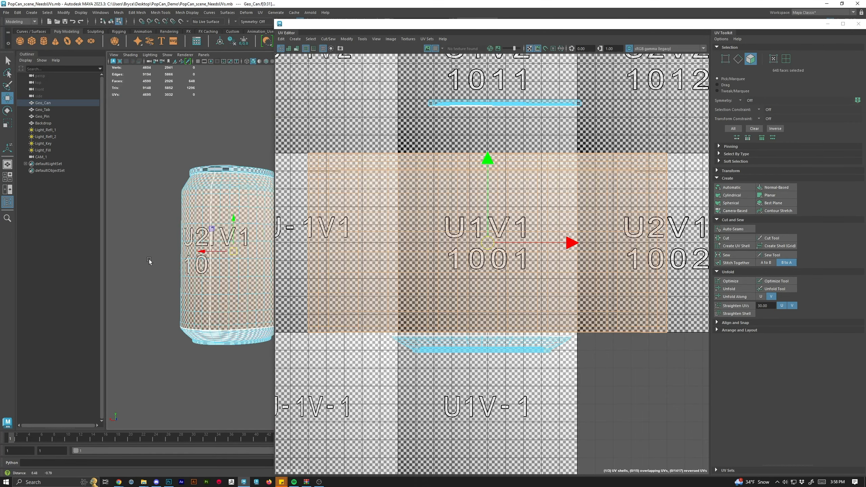
pyautogui.click(436, 48)
pyautogui.scroll(-1, 497, 218)
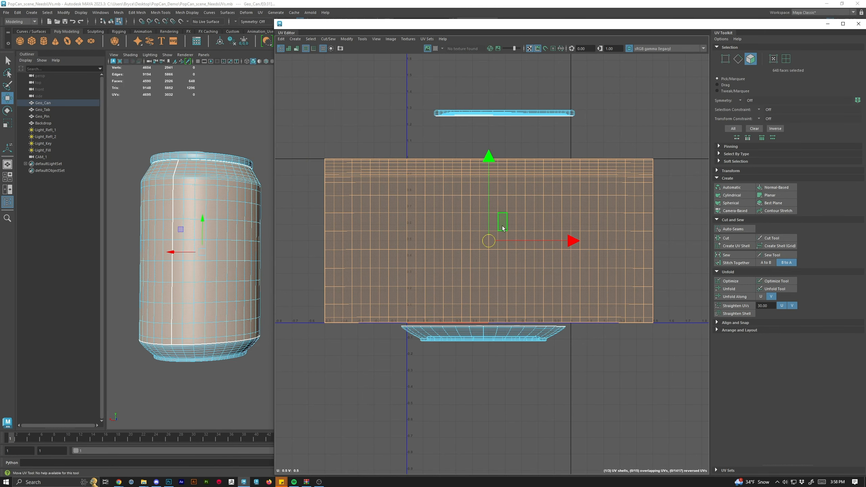
pyautogui.scroll(2, 493, 244)
pyautogui.press('e')
pyautogui.press('r')
pyautogui.moveTo(488, 248); pyautogui.dragTo(447, 286)
pyautogui.press('w')
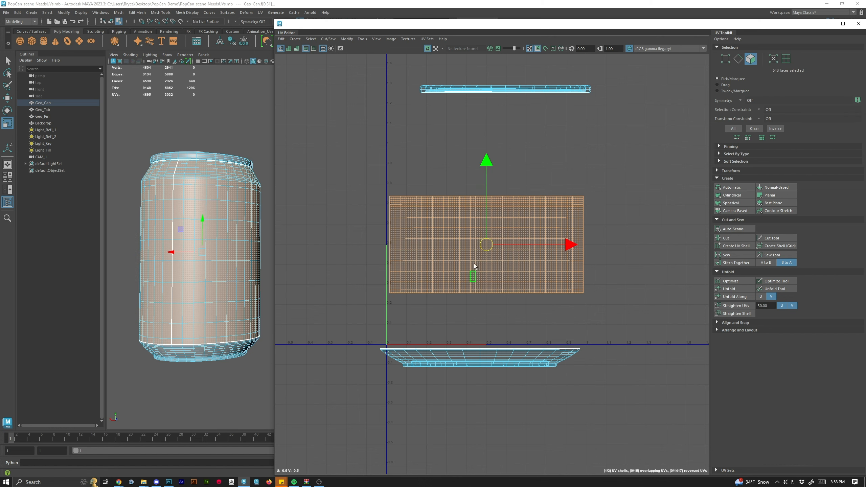
pyautogui.hotkey('ctrl', 'z')
# Select the bottom UV shell and move it further down below the body shell.
pyautogui.scroll(-2, 524, 226)
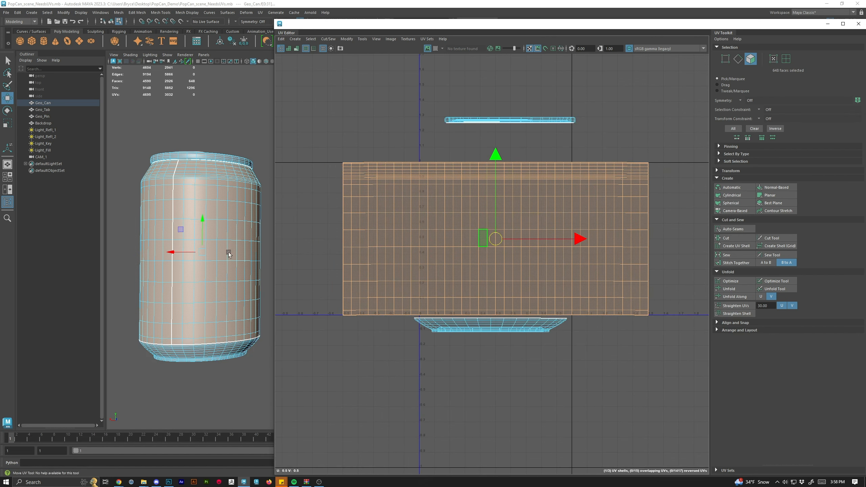
pyautogui.moveTo(228, 251); pyautogui.dragTo(253, 265)
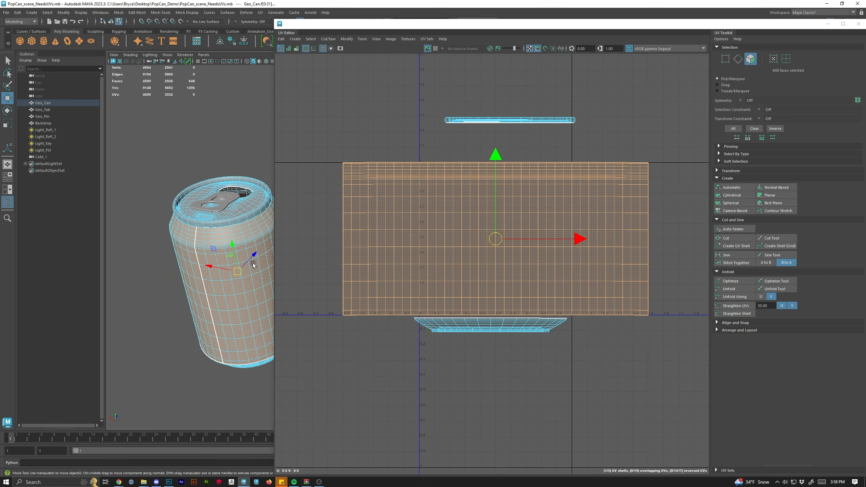
pyautogui.doubleClick(482, 329)
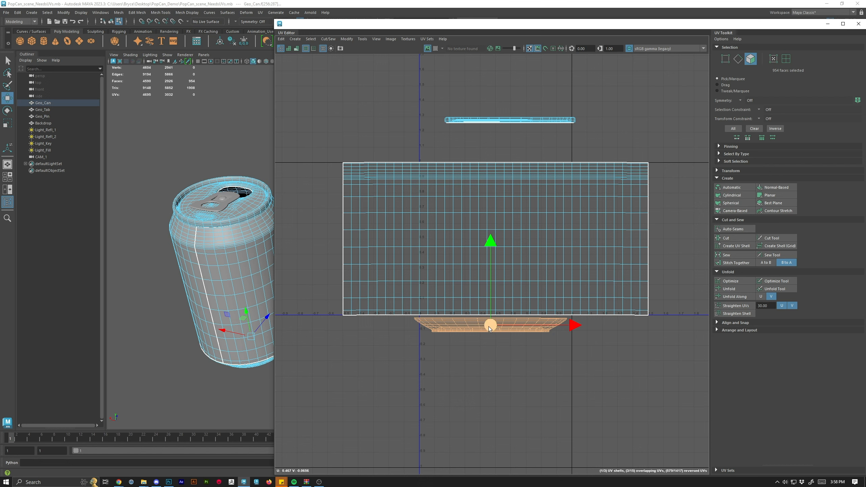
pyautogui.moveTo(489, 326); pyautogui.dragTo(494, 362)
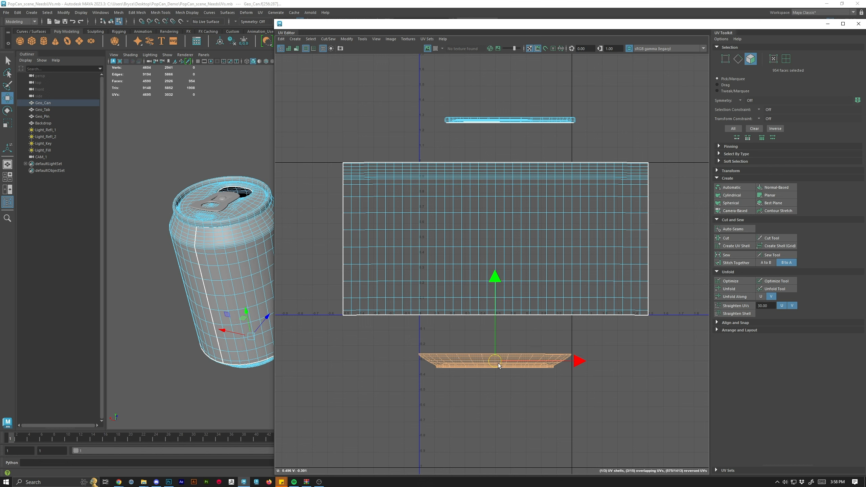
# Unfold the bottom UV shell into a flat disc.
pyautogui.click(778, 197)
pyautogui.hotkey('ctrl', 'z')
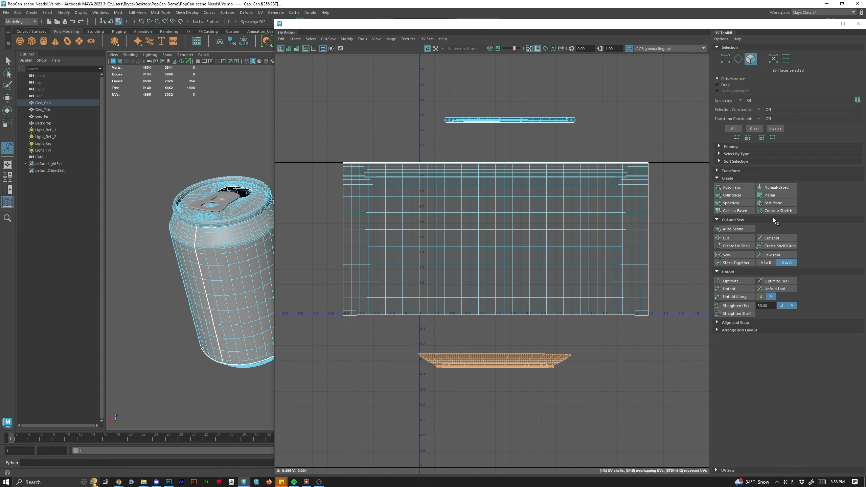
pyautogui.click(729, 289)
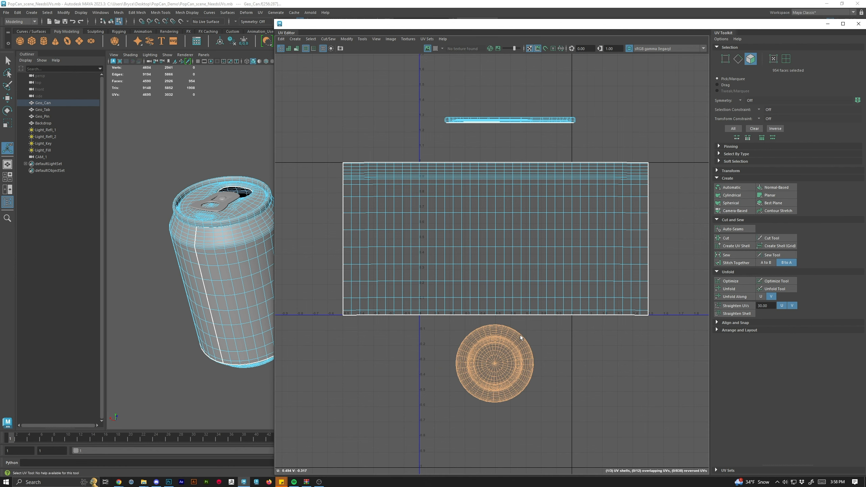
# Select the top UV shell and unfold it flat.
pyautogui.scroll(4, 508, 314)
pyautogui.scroll(-3, 509, 164)
pyautogui.moveTo(508, 164); pyautogui.dragTo(499, 248)
pyautogui.doubleClick(501, 152)
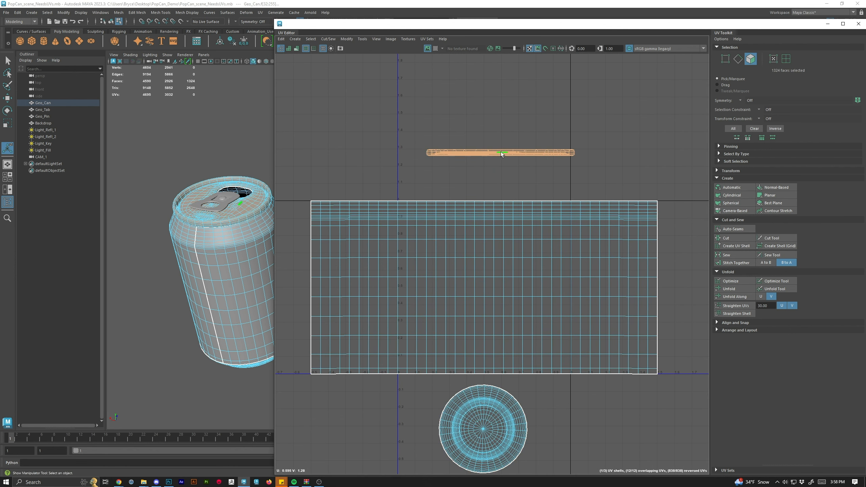
pyautogui.click(741, 290)
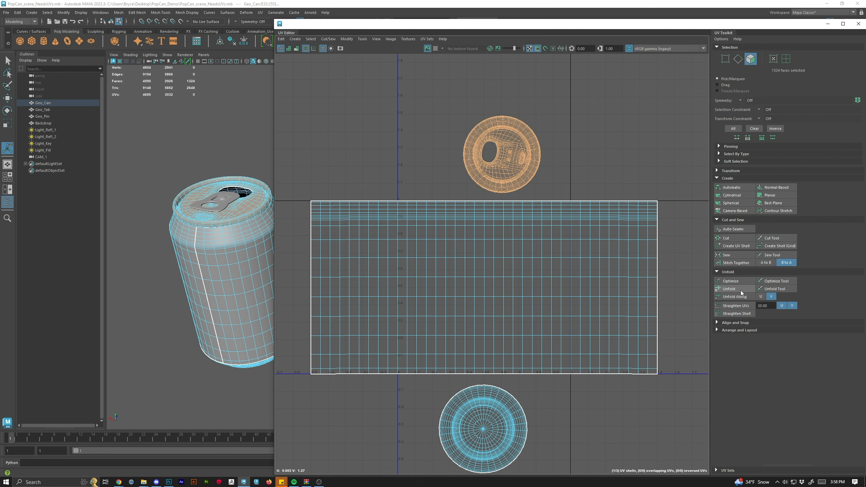
pyautogui.click(610, 137)
pyautogui.scroll(4, 517, 144)
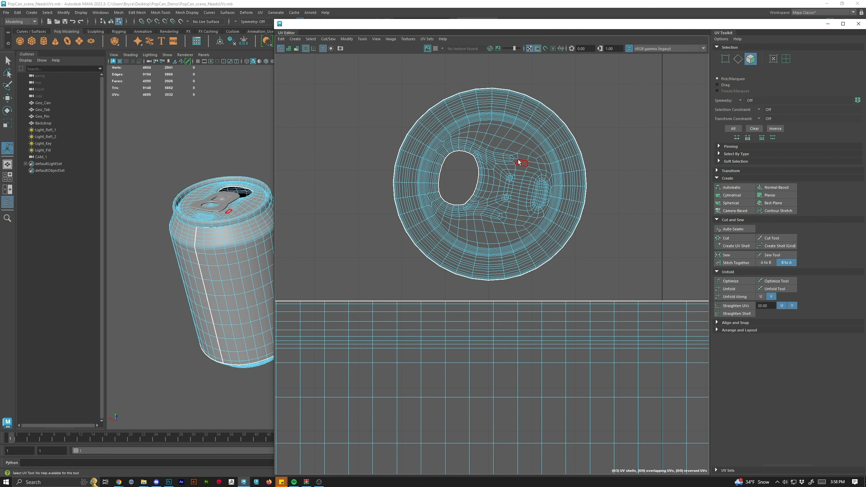
# Rotate the top UV shell so the tab opening sits at the top of the disc.
pyautogui.doubleClick(531, 184)
pyautogui.scroll(-2, 532, 184)
pyautogui.press('e')
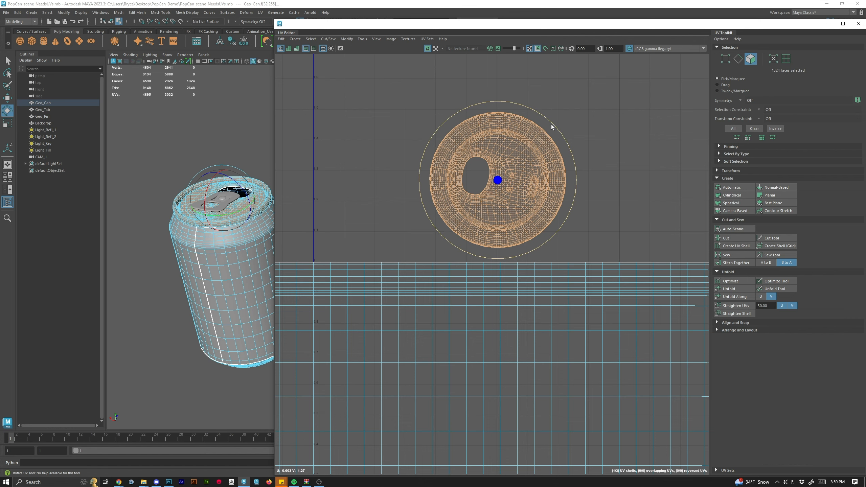
pyautogui.moveTo(554, 123); pyautogui.dragTo(562, 224)
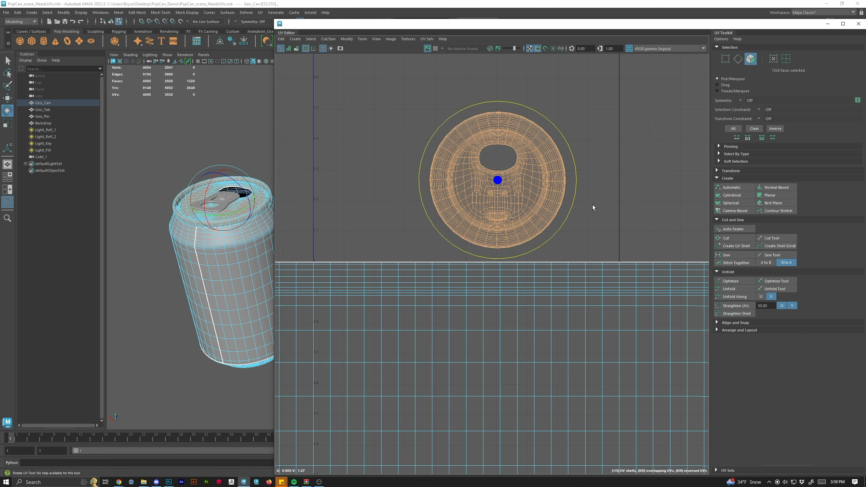
pyautogui.scroll(-2, 601, 191)
pyautogui.click(619, 183)
pyautogui.press('a')
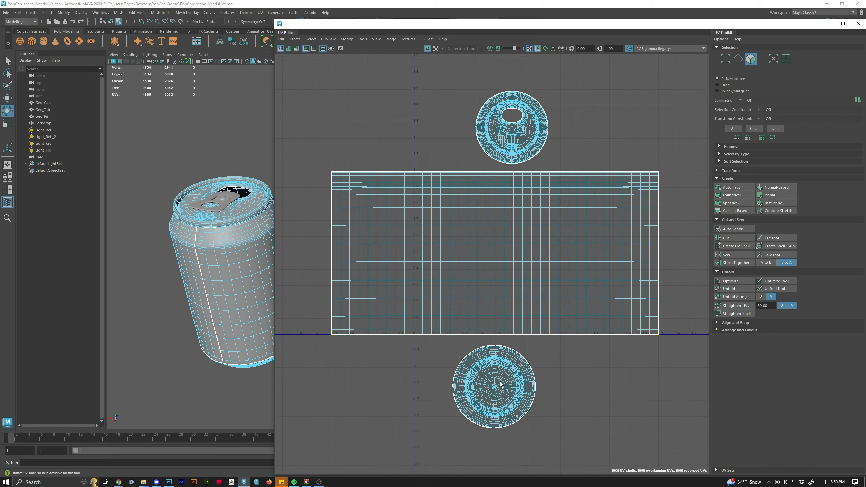
# Turn on the checker map and inspect texel distribution on the can top and body in both views.
pyautogui.scroll(3, 255, 212)
pyautogui.moveTo(99, 203); pyautogui.dragTo(288, 277)
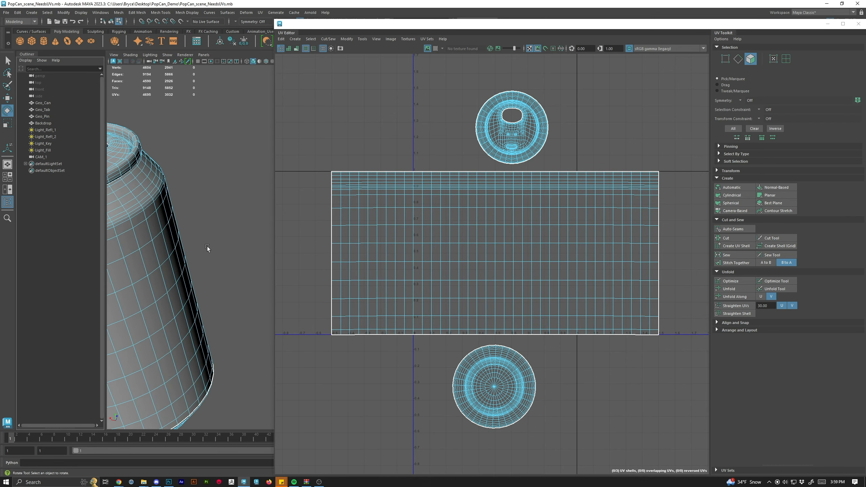
pyautogui.moveTo(153, 221); pyautogui.dragTo(317, 306)
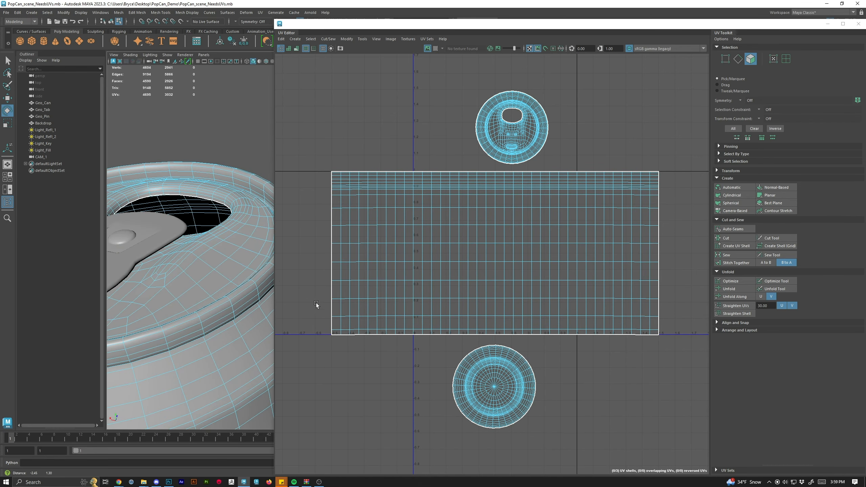
pyautogui.moveTo(228, 240); pyautogui.dragTo(209, 290)
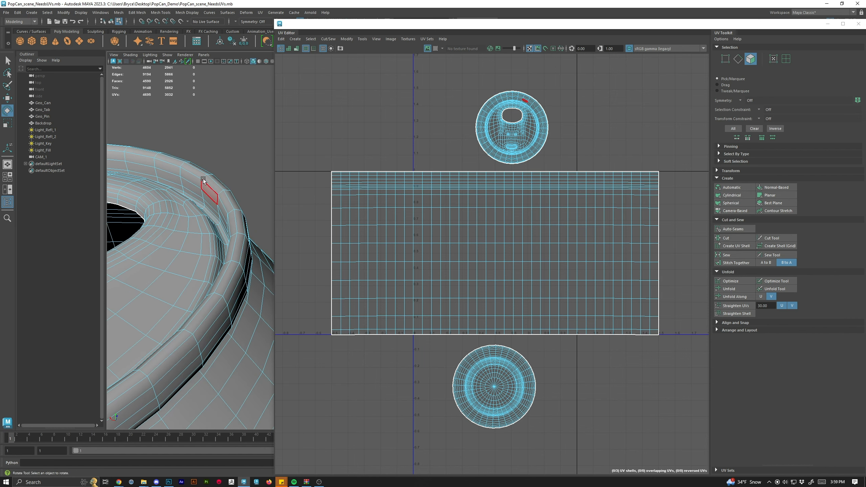
pyautogui.moveTo(229, 228); pyautogui.dragTo(288, 226)
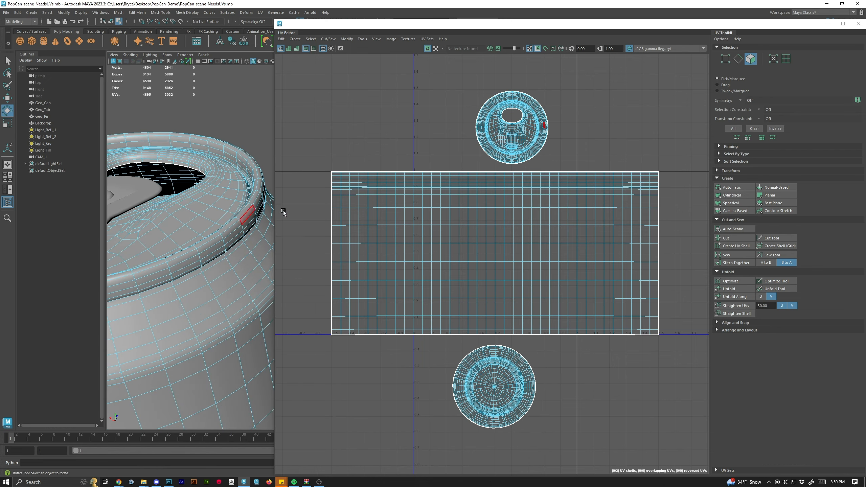
pyautogui.scroll(5, 549, 129)
pyautogui.scroll(3, 550, 129)
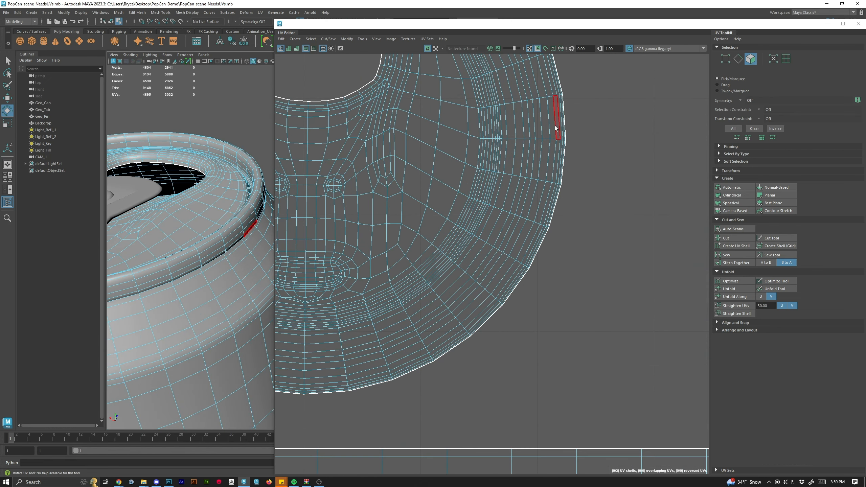
pyautogui.click(435, 48)
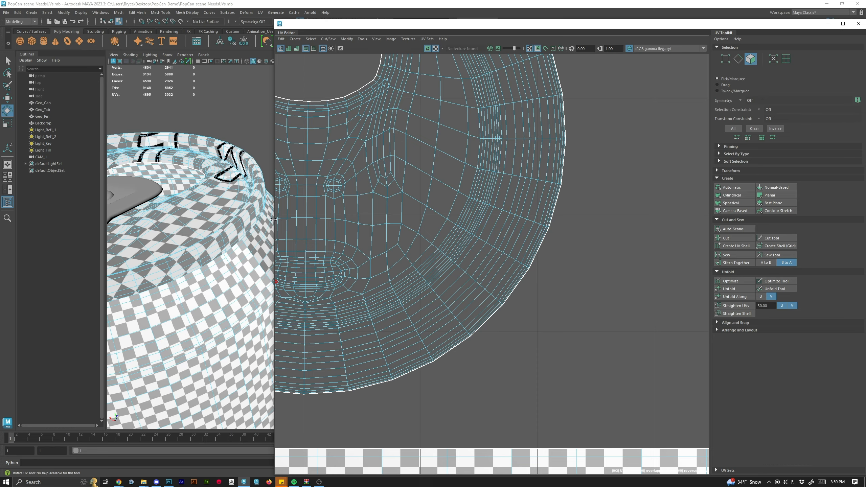
pyautogui.moveTo(274, 219); pyautogui.dragTo(372, 217)
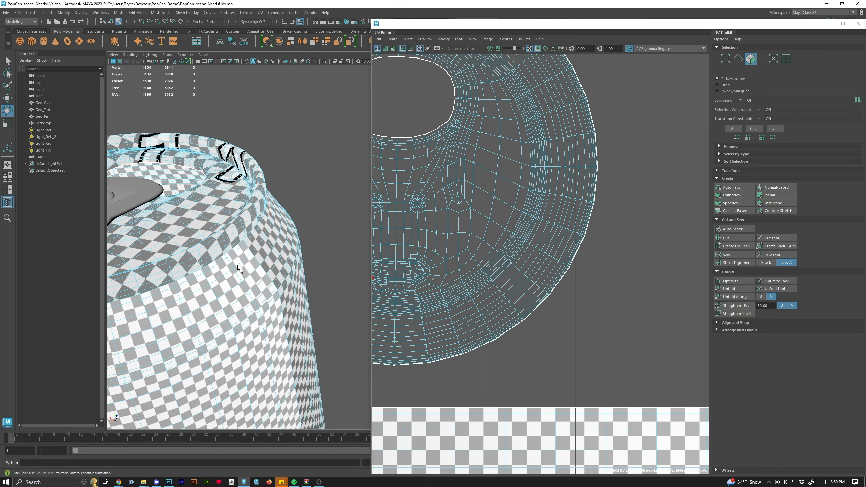
pyautogui.moveTo(240, 268); pyautogui.dragTo(270, 218)
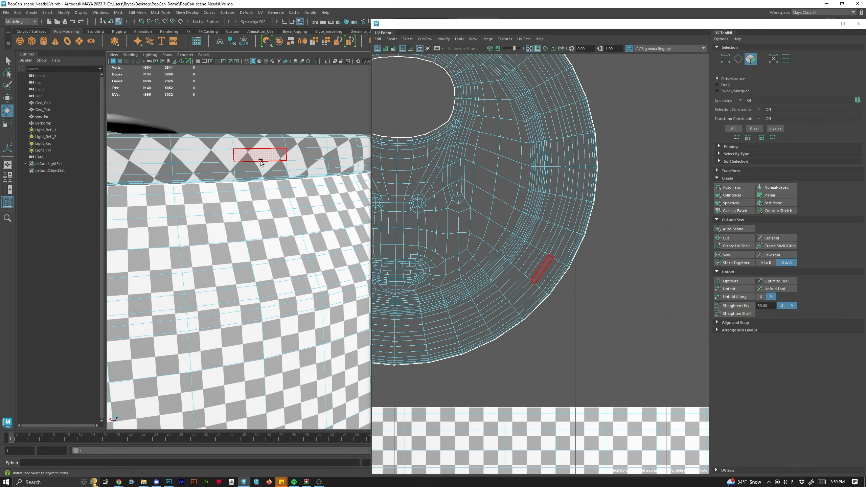
pyautogui.scroll(-10, 260, 161)
pyautogui.scroll(-8, 552, 210)
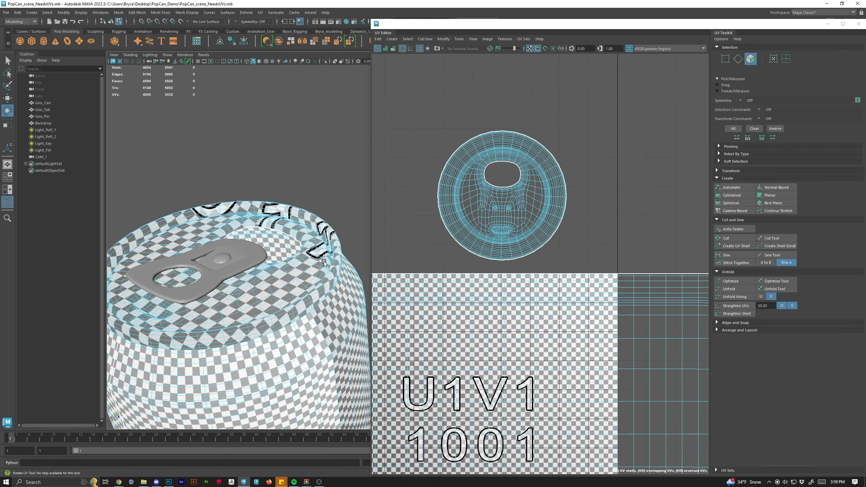
pyautogui.moveTo(297, 291); pyautogui.dragTo(269, 235)
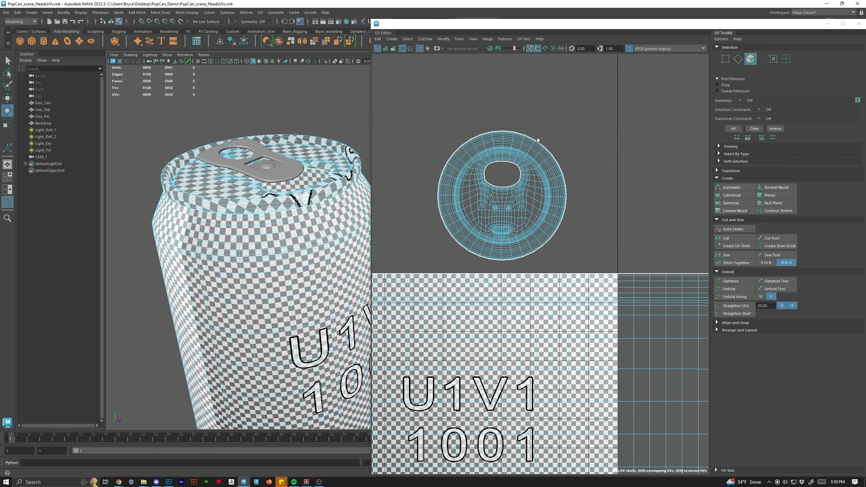
pyautogui.scroll(-2, 536, 124)
pyautogui.scroll(-4, 597, 192)
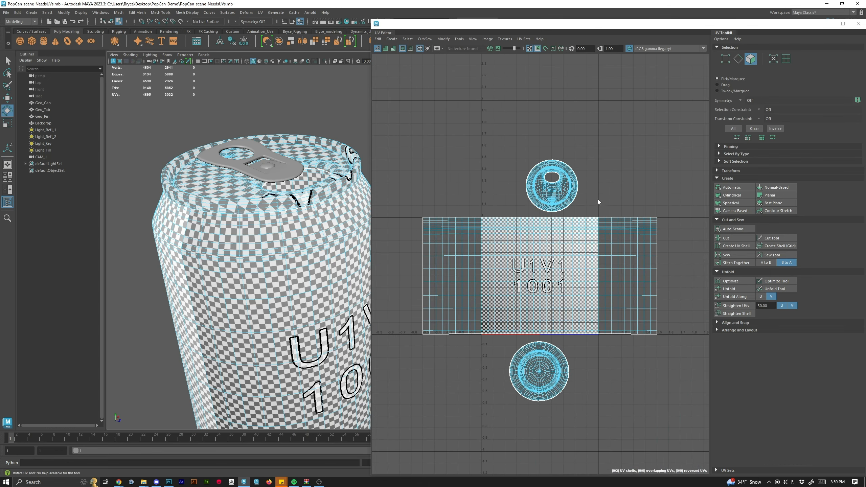
pyautogui.scroll(-1, 588, 181)
pyautogui.moveTo(603, 175); pyautogui.dragTo(582, 185)
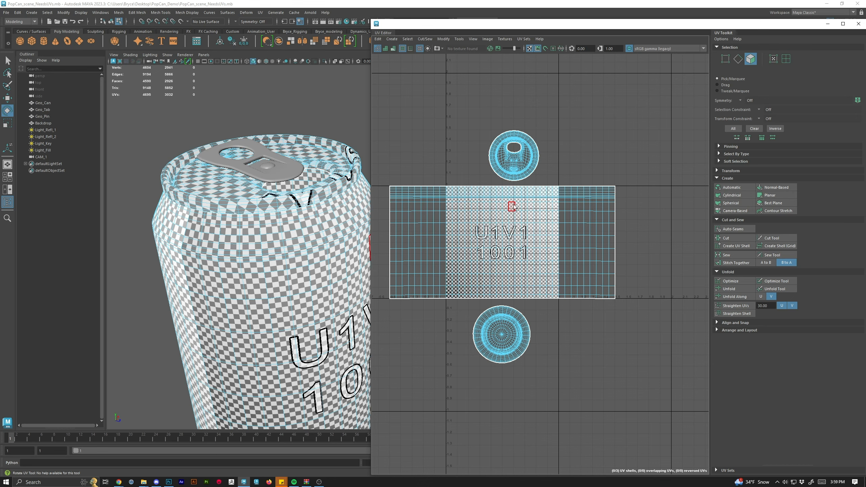
pyautogui.doubleClick(520, 218)
pyautogui.scroll(-3, 536, 224)
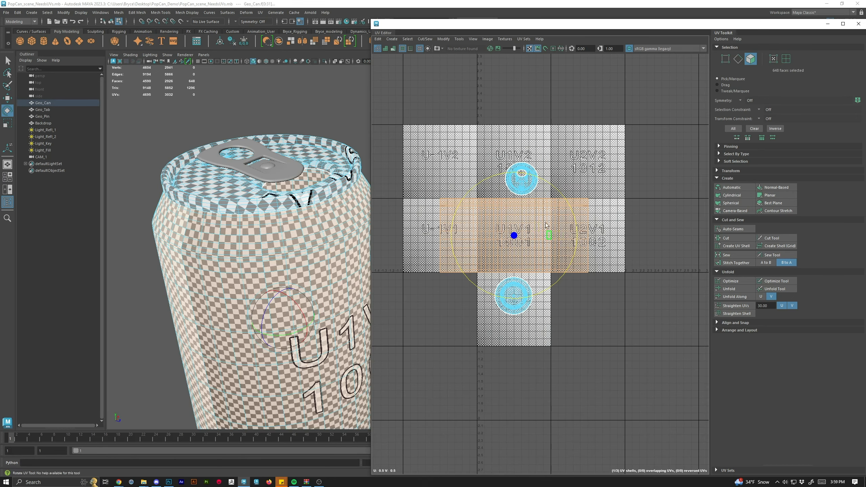
pyautogui.rightClick(505, 222)
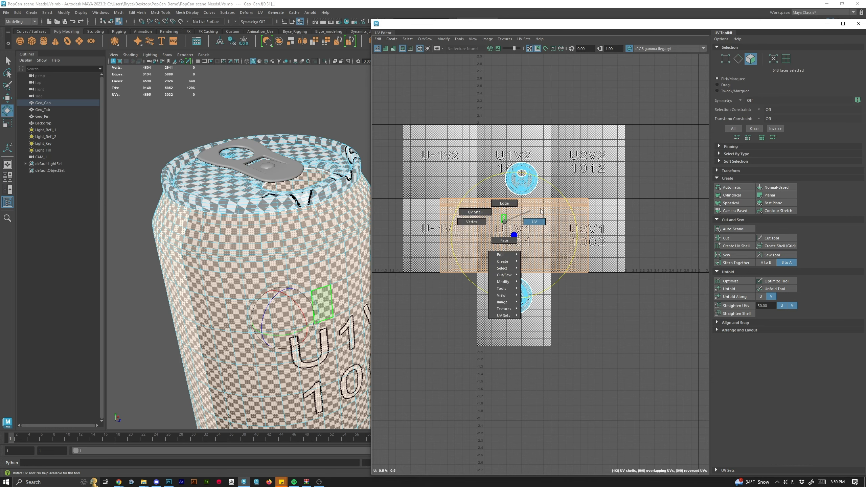
pyautogui.press('w')
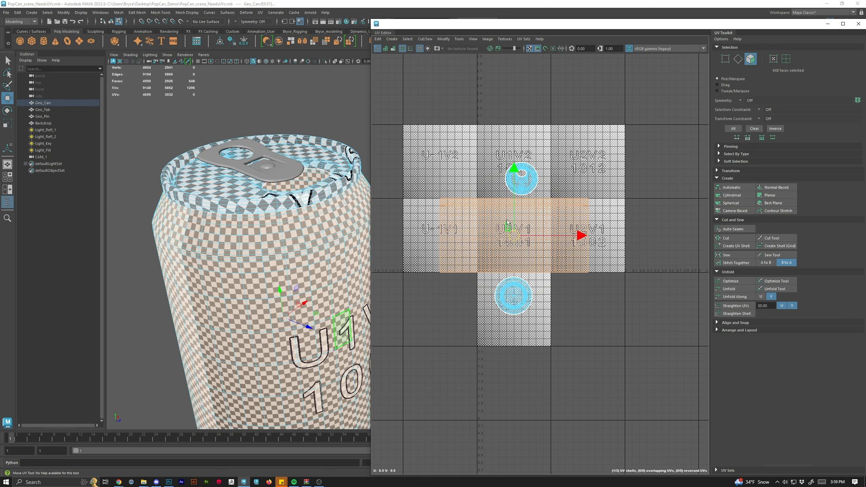
pyautogui.click(281, 170)
pyautogui.rightClick(271, 172)
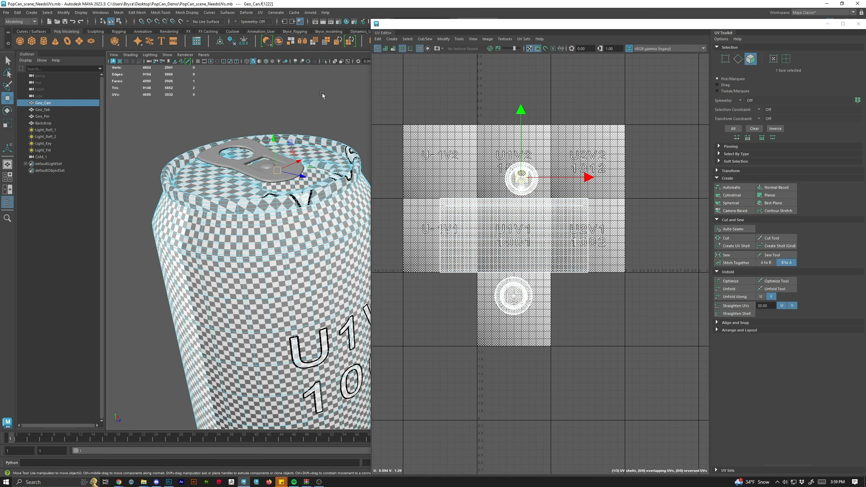
pyautogui.click(323, 96)
# Select the tab, pin and can objects in turn to compare their existing UV layouts.
pyautogui.click(273, 177)
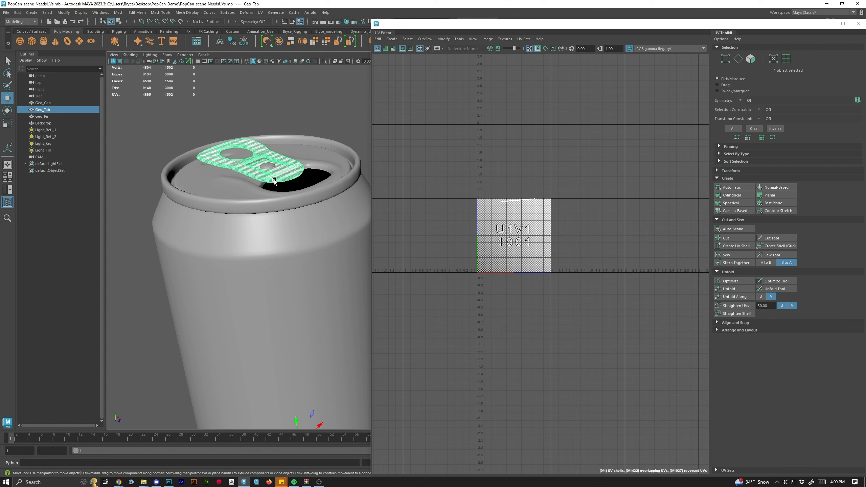
pyautogui.click(268, 167)
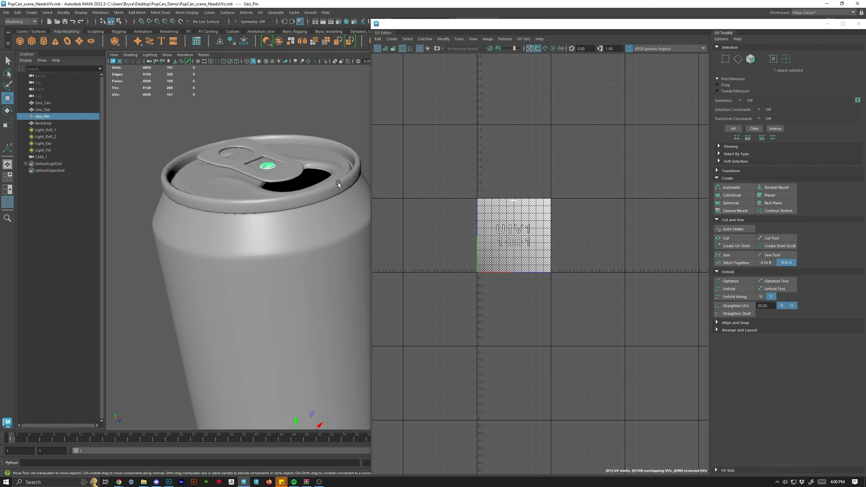
pyautogui.scroll(2, 285, 177)
pyautogui.click(274, 216)
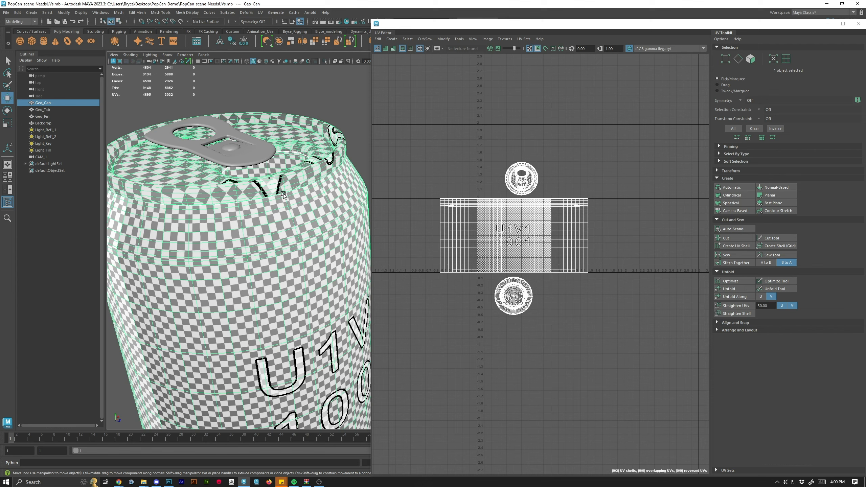
pyautogui.click(251, 152)
pyautogui.click(232, 147)
pyautogui.click(248, 157)
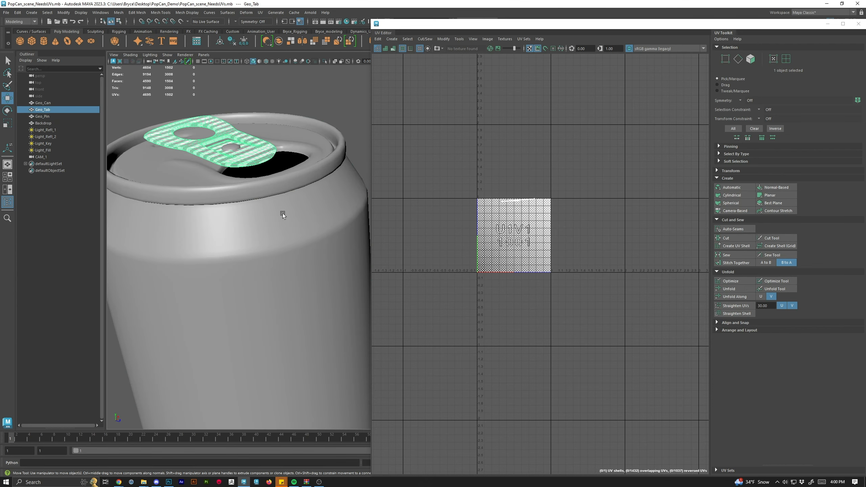
pyautogui.click(284, 217)
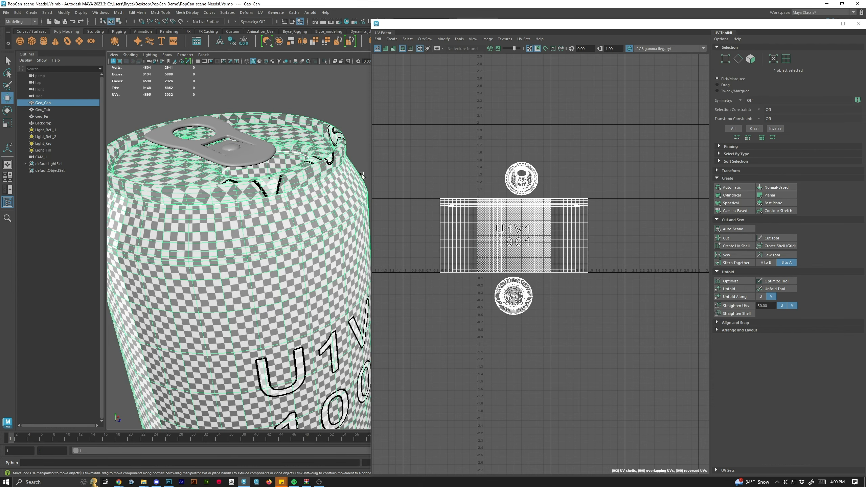
pyautogui.keyDown('shift'); pyautogui.click(263, 157); pyautogui.keyUp('shift')
pyautogui.keyDown('shift'); pyautogui.click(231, 147); pyautogui.keyUp('shift')
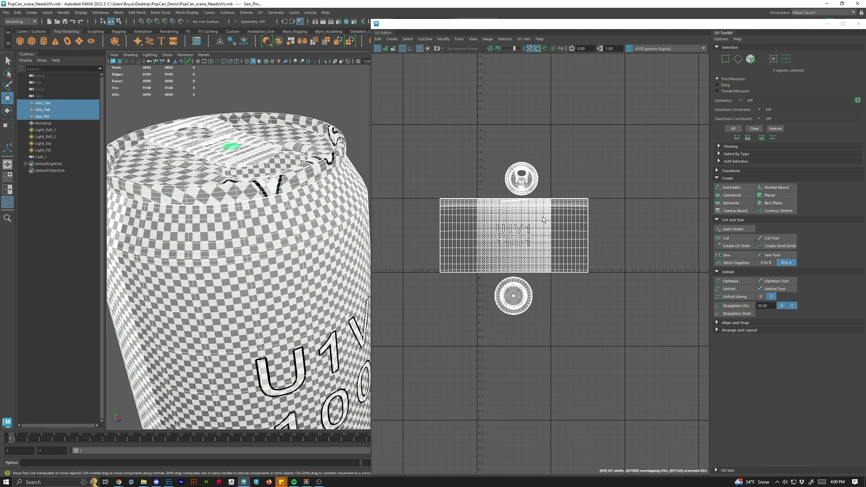
pyautogui.scroll(5, 543, 220)
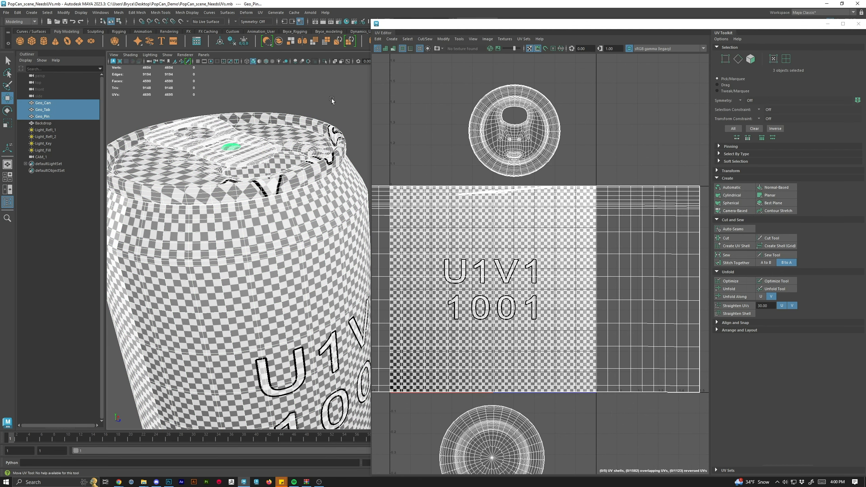
pyautogui.click(331, 100)
pyautogui.click(246, 154)
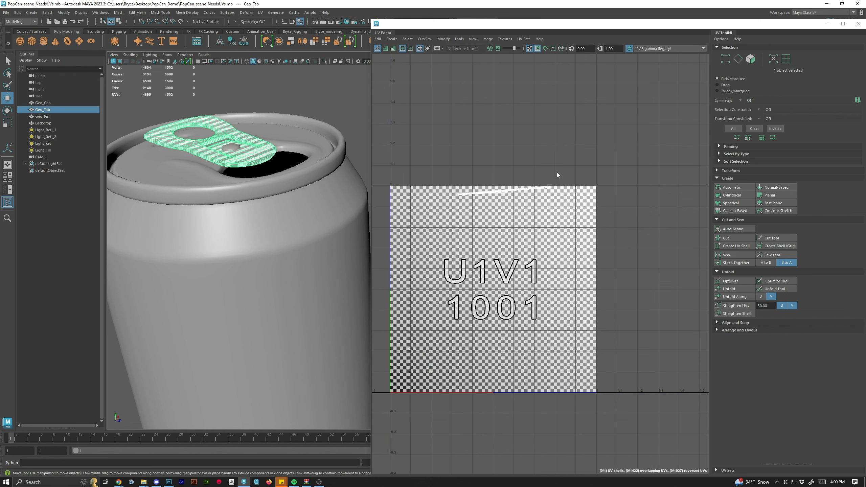
pyautogui.scroll(2, 508, 204)
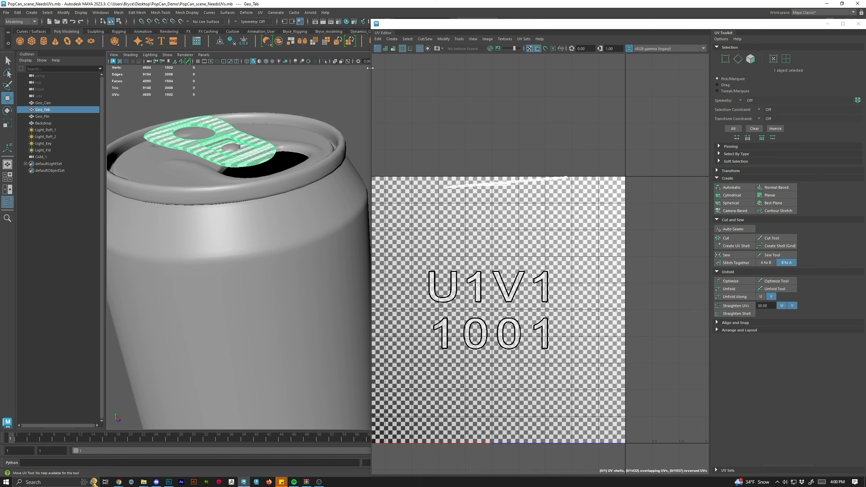
# Turn off the checker map and apply a planar projection to all faces of the pull tab.
pyautogui.moveTo(372, 71); pyautogui.dragTo(309, 71)
pyautogui.click(436, 49)
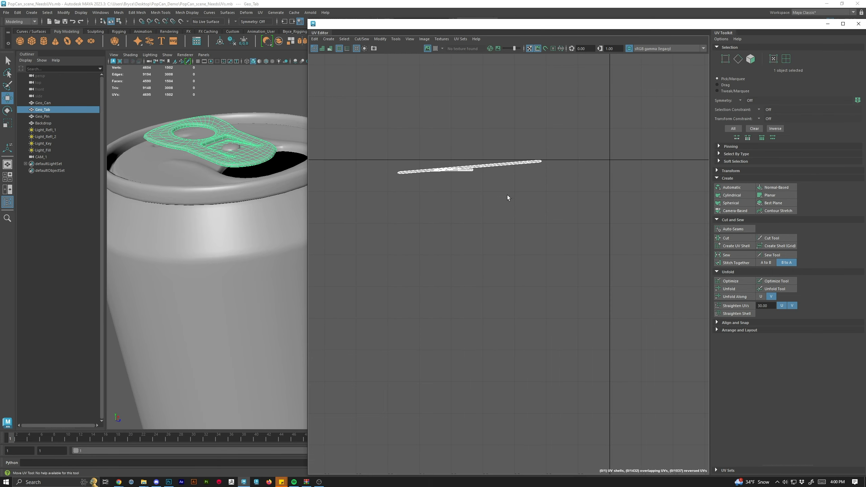
pyautogui.rightClick(447, 165)
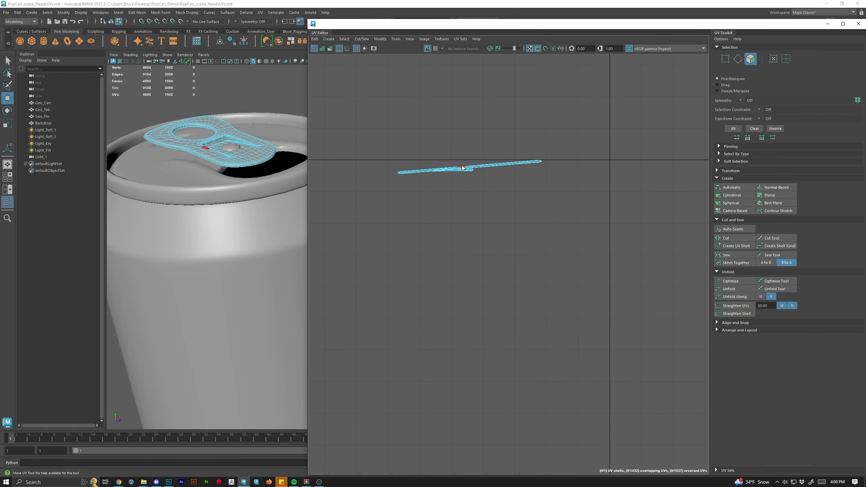
pyautogui.doubleClick(461, 168)
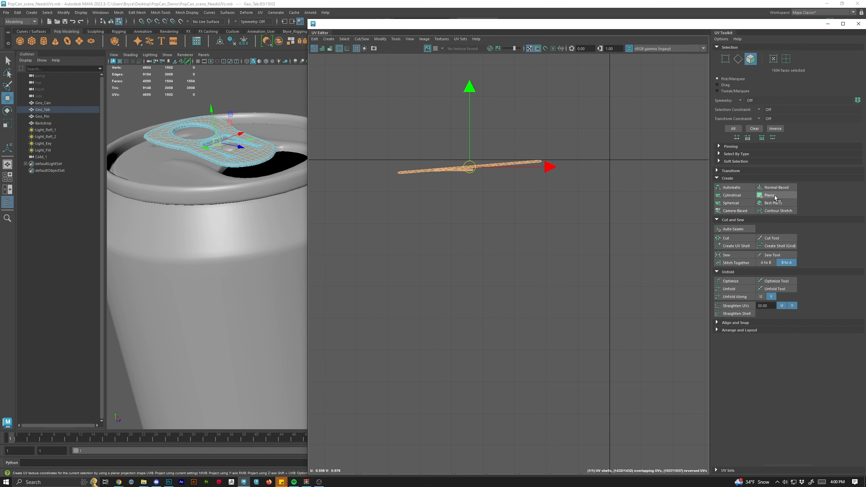
pyautogui.click(770, 195)
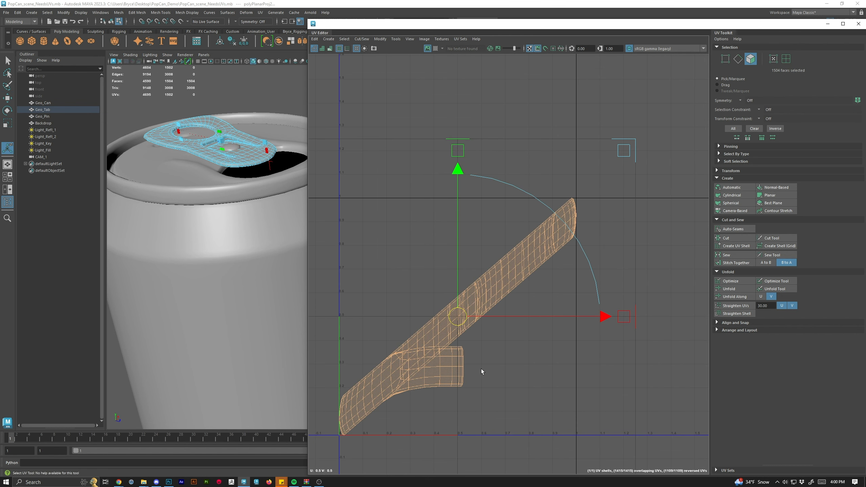
# Select the edge loop along the pull tab's outer rim and cut it as a UV seam.
pyautogui.moveTo(482, 369); pyautogui.dragTo(503, 306)
pyautogui.rightClick(525, 232)
pyautogui.click(524, 213)
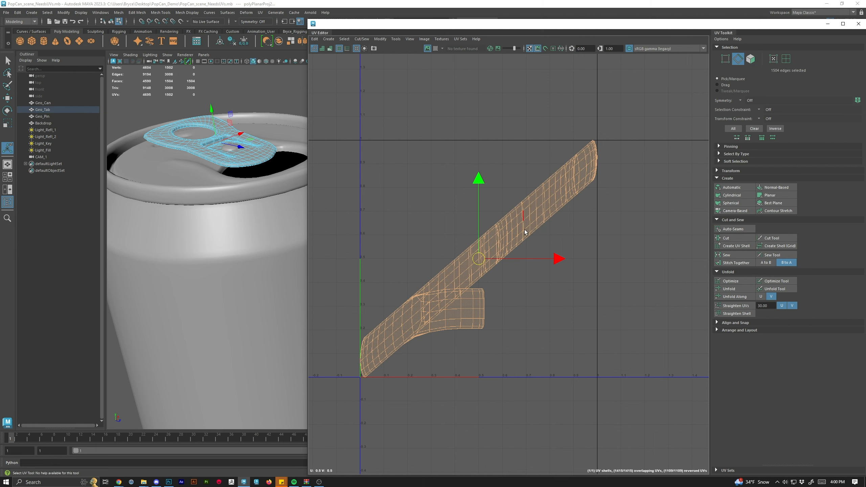
pyautogui.scroll(4, 212, 147)
pyautogui.moveTo(218, 151); pyautogui.dragTo(347, 232)
pyautogui.scroll(4, 203, 205)
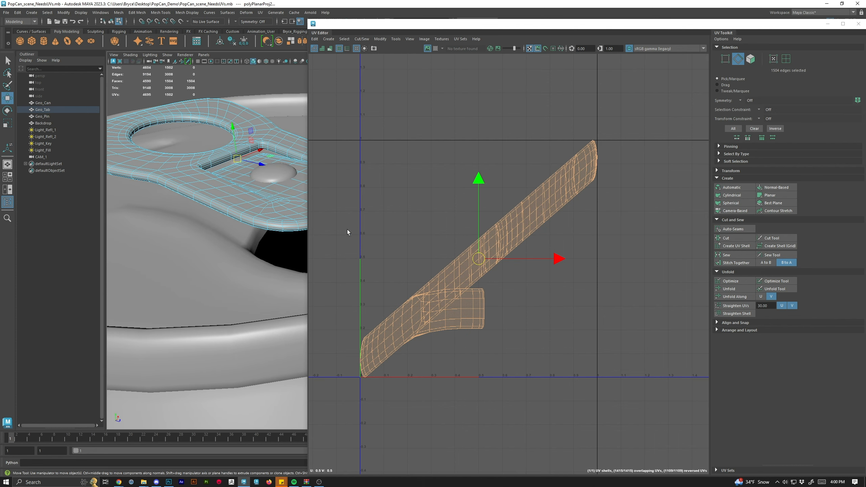
pyautogui.doubleClick(252, 225)
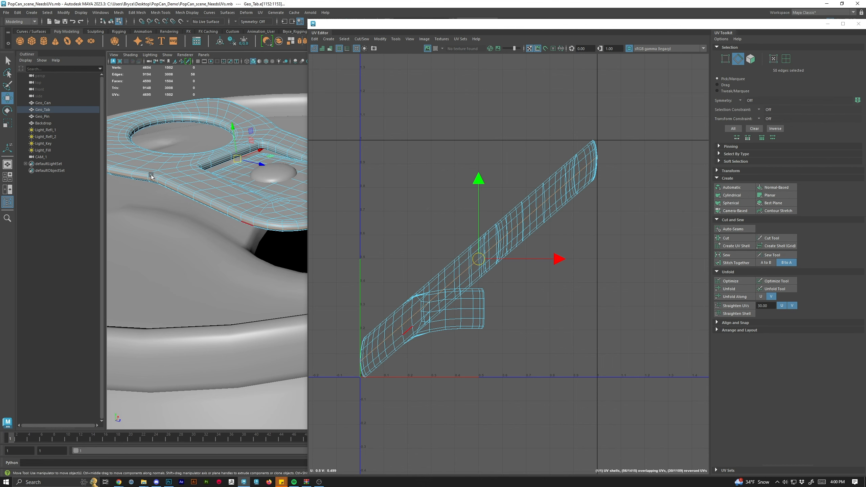
pyautogui.moveTo(412, 25); pyautogui.dragTo(543, 57)
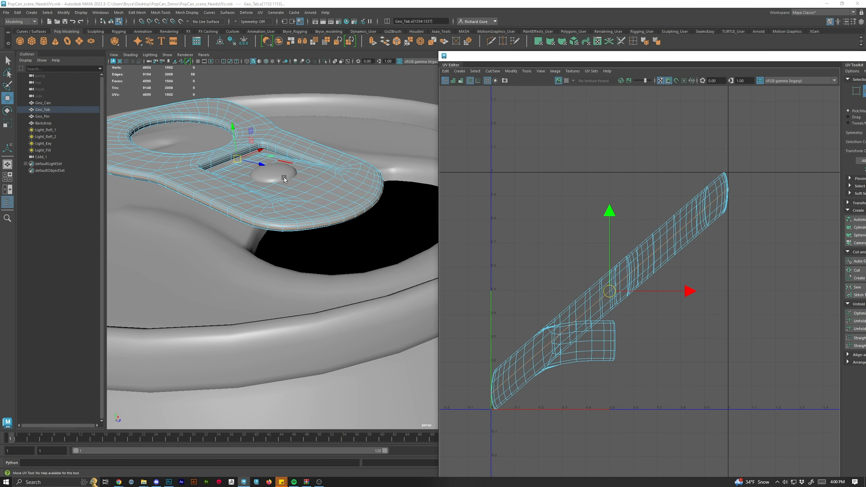
pyautogui.moveTo(661, 56); pyautogui.dragTo(523, 31)
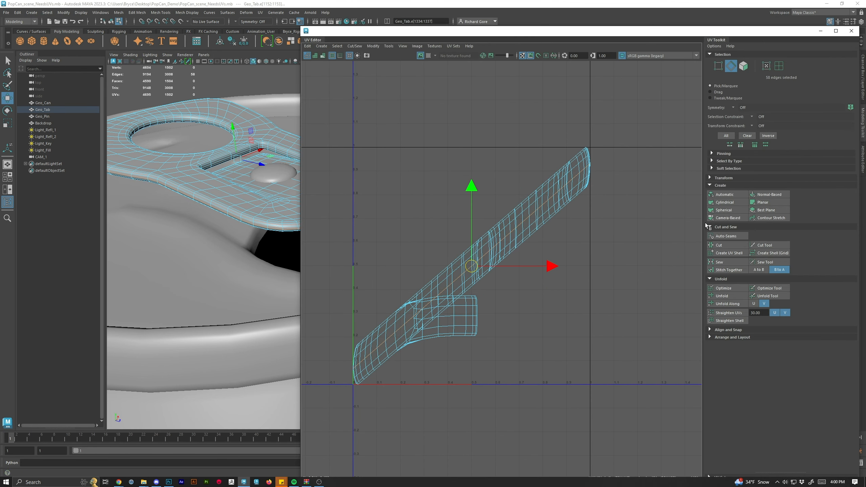
pyautogui.click(729, 247)
# Select the tab's UV shell and move the UV Editor window aside to expose the viewport.
pyautogui.rightClick(532, 204)
pyautogui.click(531, 221)
pyautogui.doubleClick(527, 205)
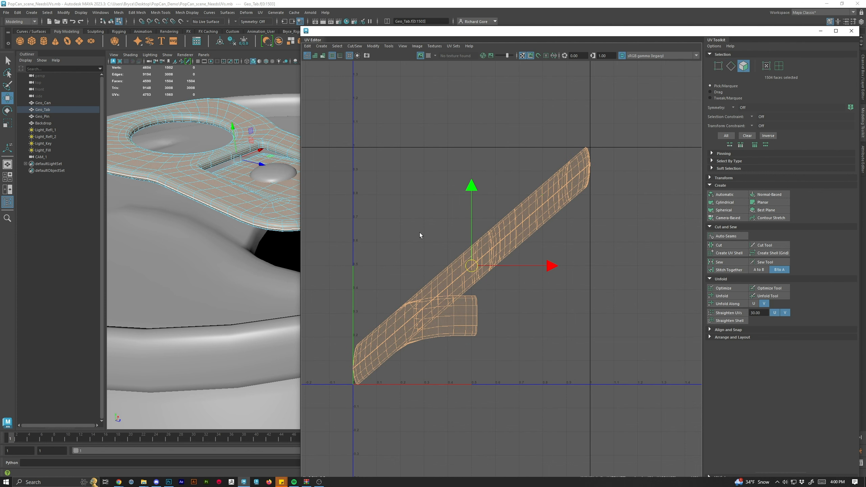
pyautogui.click(557, 288)
pyautogui.moveTo(179, 194); pyautogui.dragTo(846, 74)
pyautogui.moveTo(560, 32); pyautogui.dragTo(744, 73)
# Select the edge loops around the tab's finger hole and inner slot and cut them as seams.
pyautogui.moveTo(272, 241); pyautogui.dragTo(344, 195)
pyautogui.click(306, 214)
pyautogui.rightClick(307, 214)
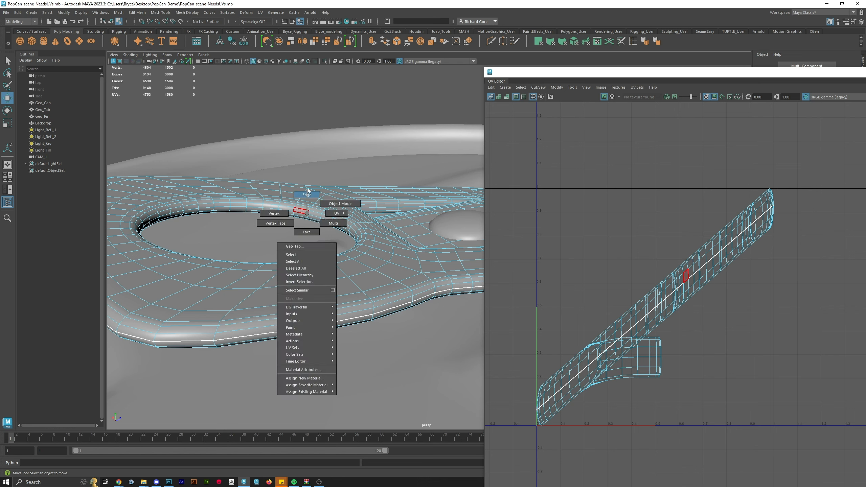
pyautogui.doubleClick(174, 212)
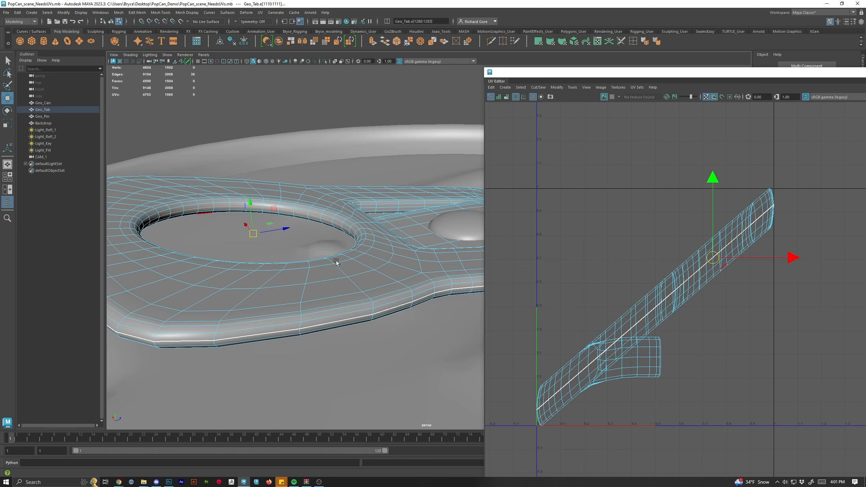
pyautogui.moveTo(336, 261); pyautogui.dragTo(247, 269)
pyautogui.scroll(3, 313, 209)
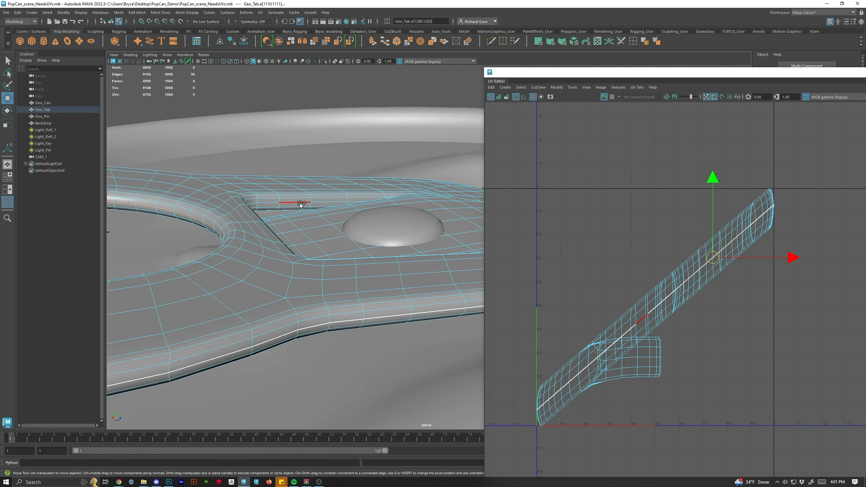
pyautogui.keyDown('shift'); pyautogui.doubleClick(301, 203); pyautogui.keyUp('shift')
pyautogui.moveTo(301, 205); pyautogui.dragTo(321, 370)
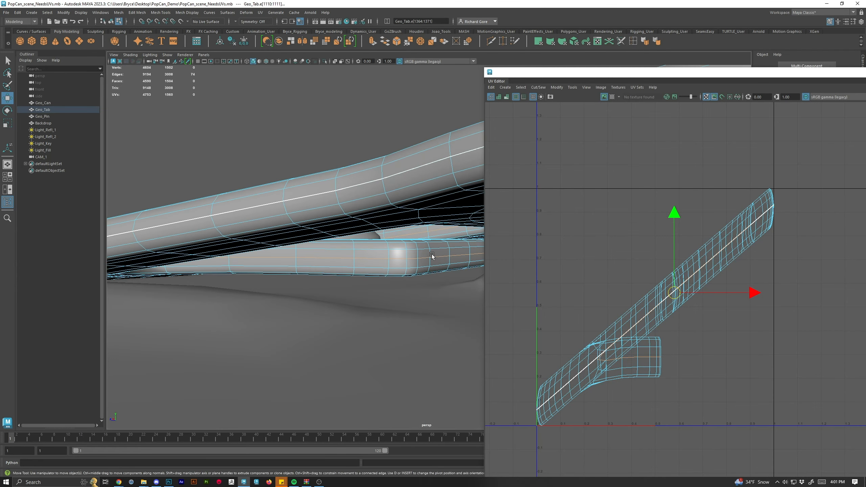
pyautogui.moveTo(295, 209); pyautogui.dragTo(371, 192)
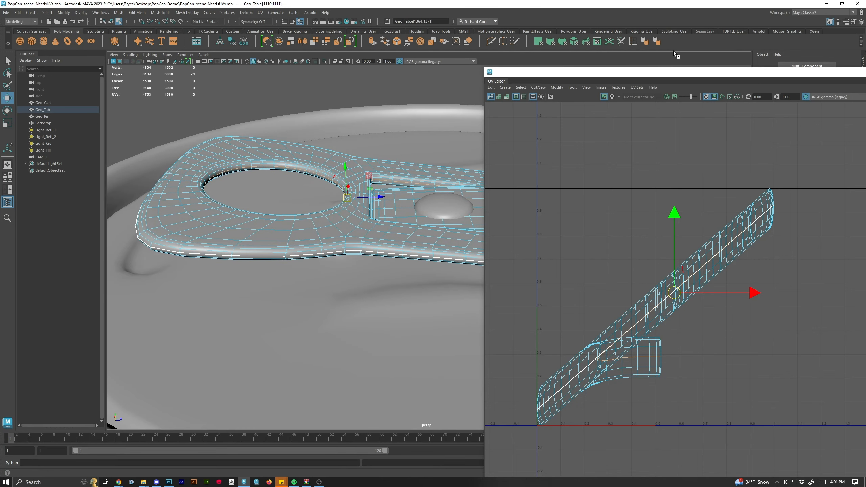
pyautogui.moveTo(674, 51); pyautogui.dragTo(504, 69)
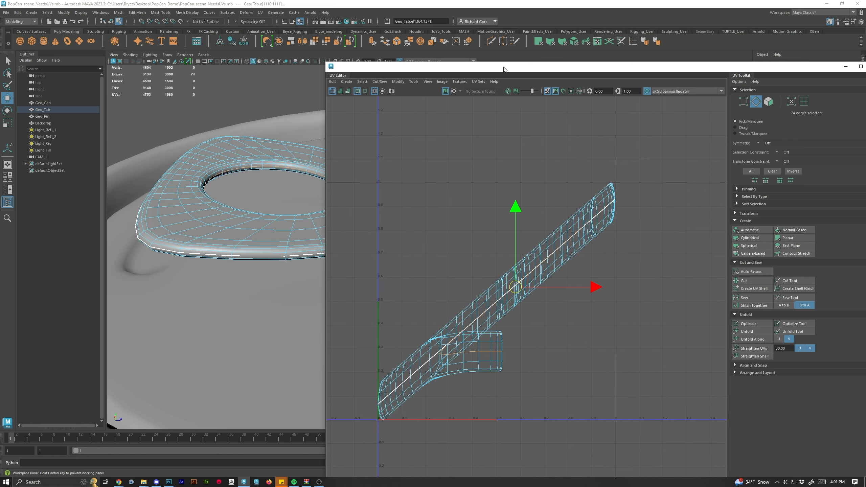
pyautogui.click(749, 282)
# Move the separated top shell of the tab away and unfold both tab shells.
pyautogui.rightClick(543, 238)
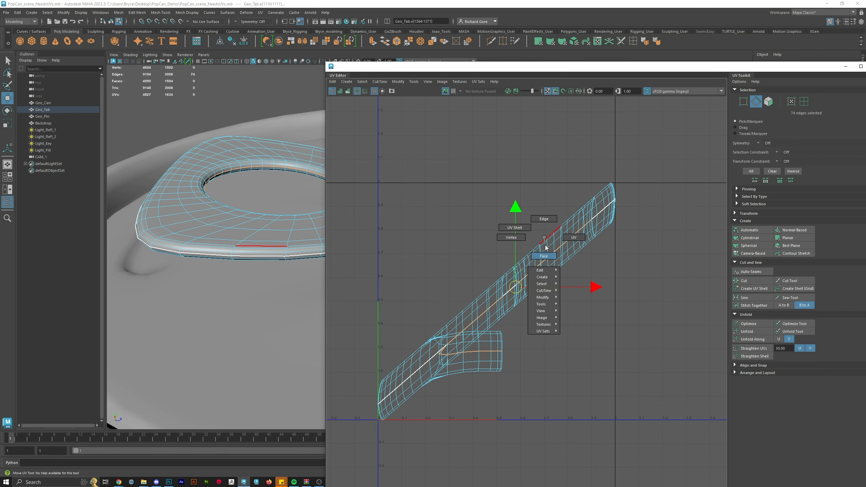
pyautogui.doubleClick(549, 248)
pyautogui.moveTo(499, 295); pyautogui.dragTo(460, 176)
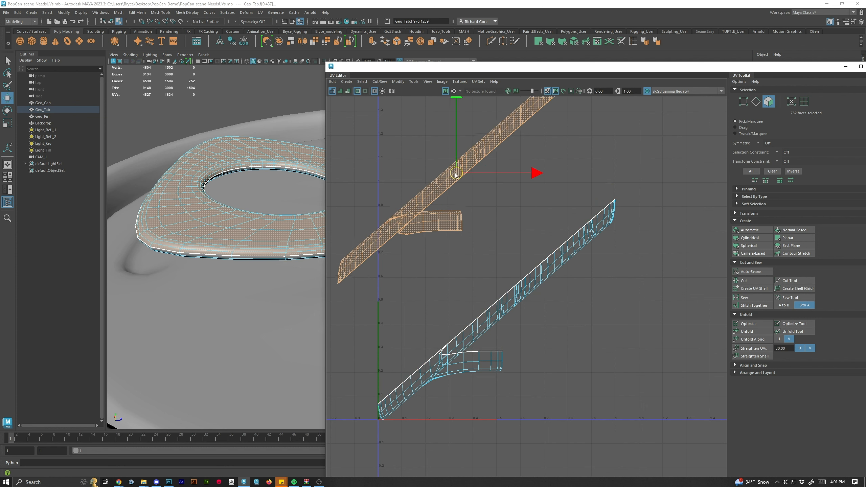
pyautogui.scroll(-1, 510, 273)
pyautogui.click(757, 332)
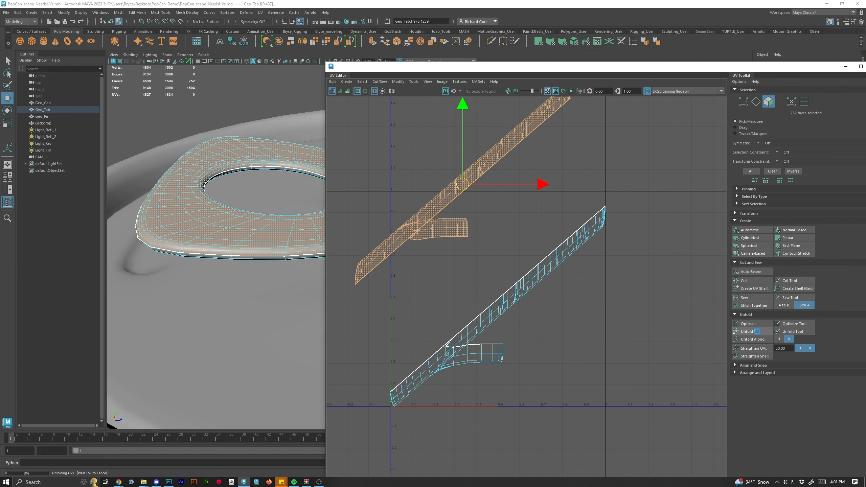
pyautogui.click(528, 292)
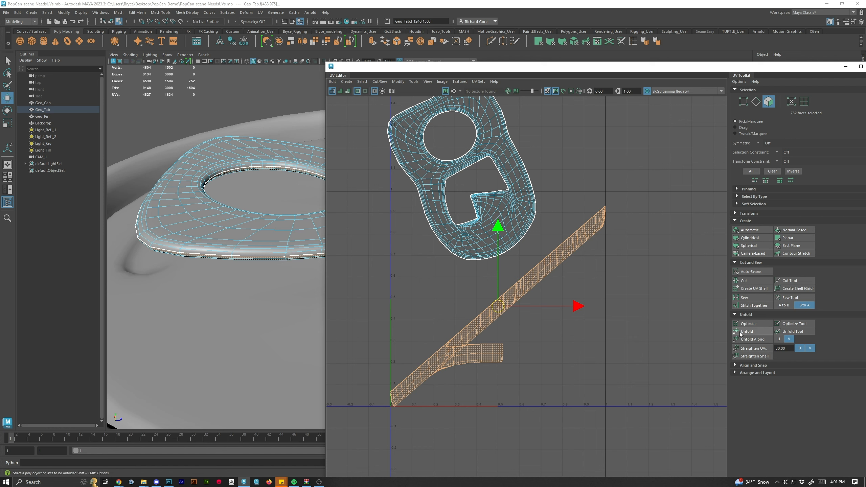
pyautogui.click(750, 332)
# Rotate the two tab shells upright, place them side by side, and optimize the selected shell.
pyautogui.scroll(8, 487, 363)
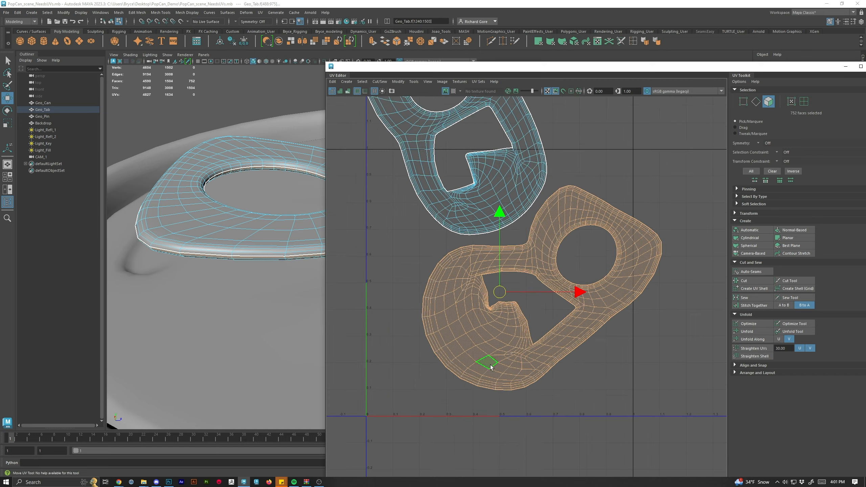
pyautogui.scroll(-7, 560, 301)
pyautogui.scroll(-2, 568, 297)
pyautogui.press('e')
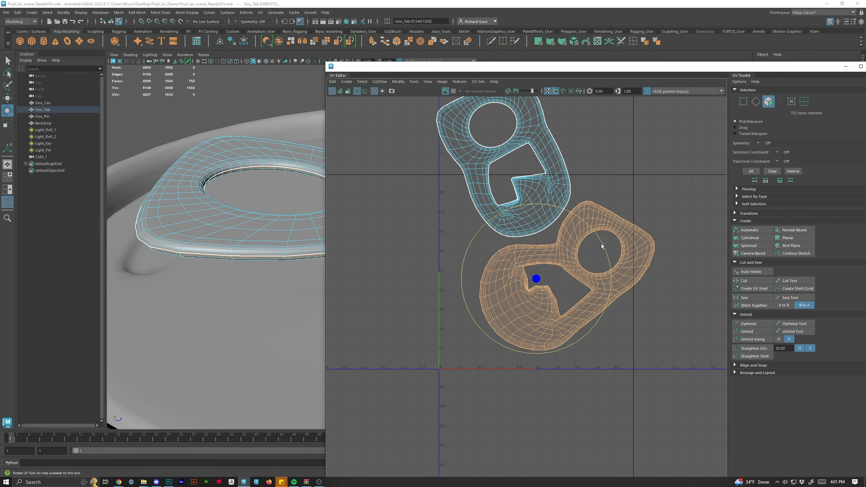
pyautogui.moveTo(601, 246); pyautogui.dragTo(539, 212)
pyautogui.doubleClick(524, 133)
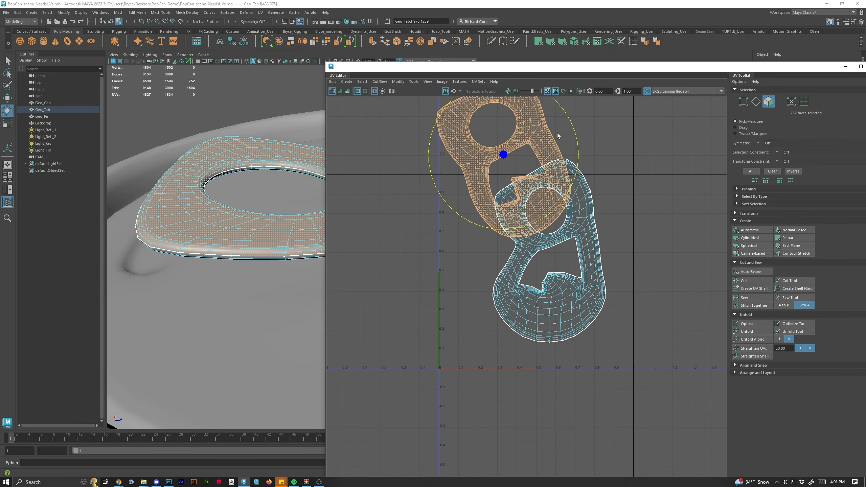
pyautogui.moveTo(568, 122); pyautogui.dragTo(582, 153)
pyautogui.press('w')
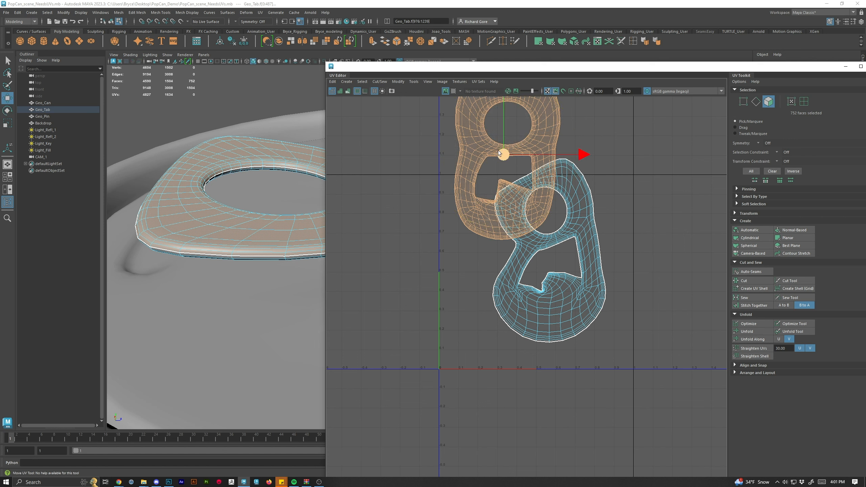
pyautogui.moveTo(497, 151); pyautogui.dragTo(434, 233)
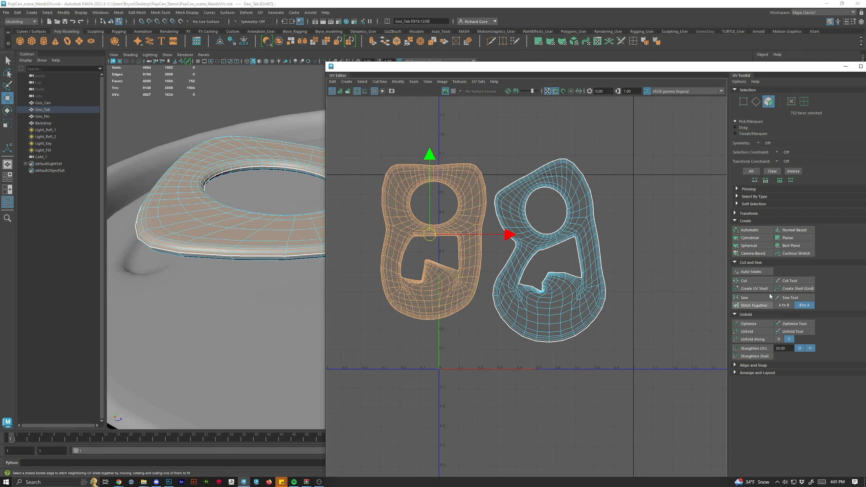
pyautogui.click(753, 323)
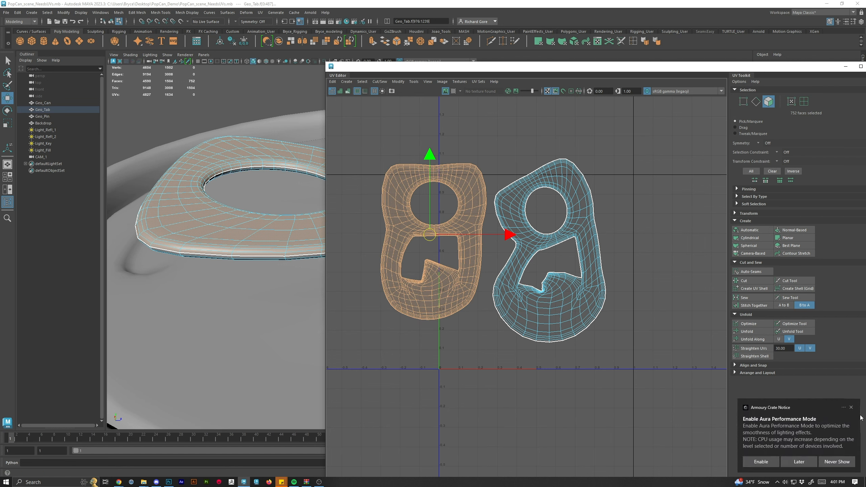
pyautogui.click(852, 407)
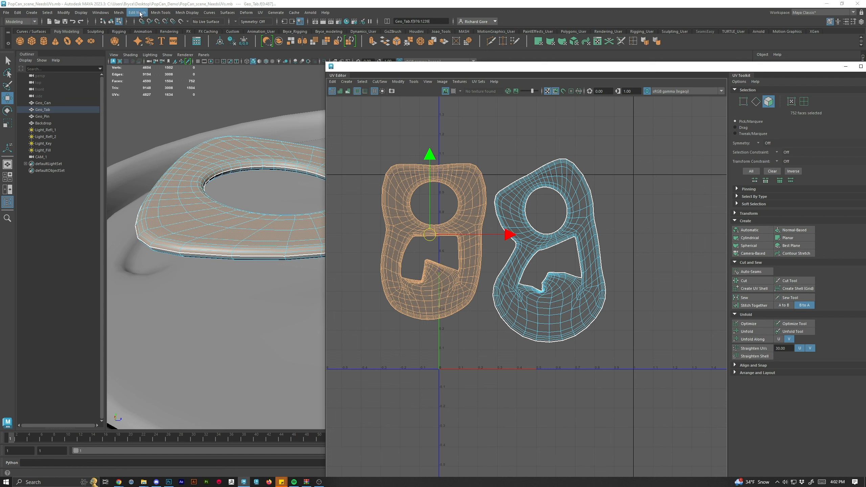
# Open the Plug-in Manager and search it for the unfold plugin.
pyautogui.click(94, 14)
pyautogui.click(118, 13)
pyautogui.click(96, 14)
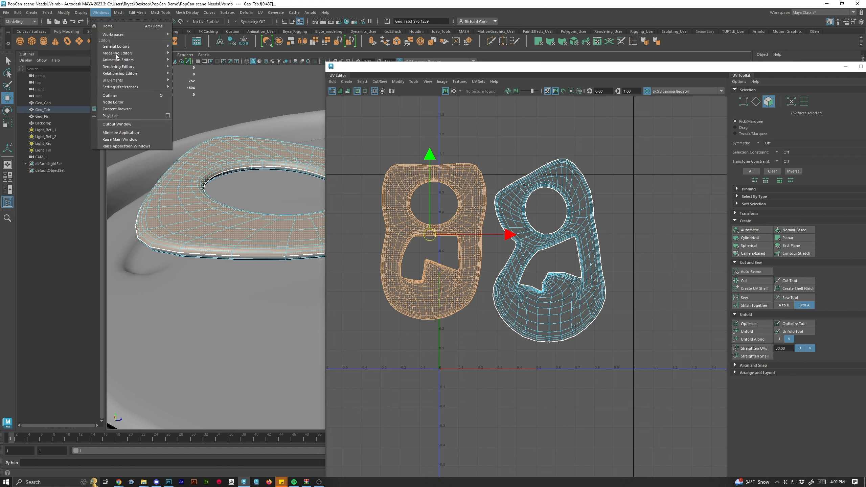
pyautogui.moveTo(140, 87)
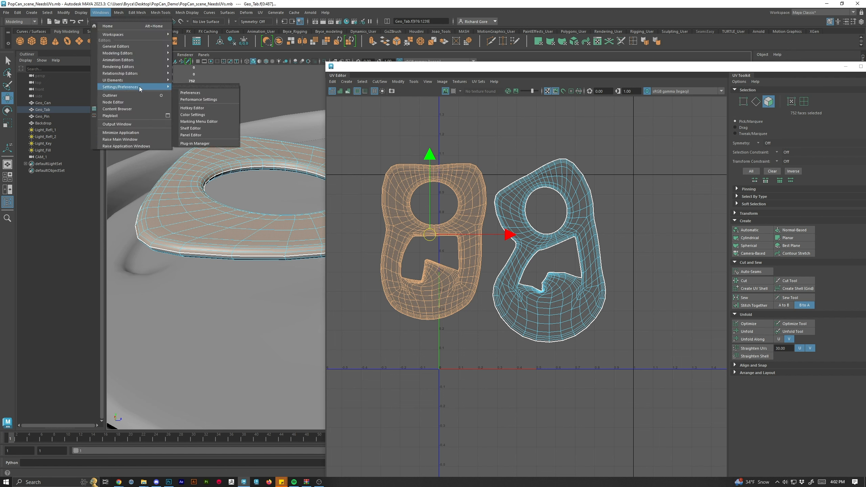
pyautogui.click(204, 144)
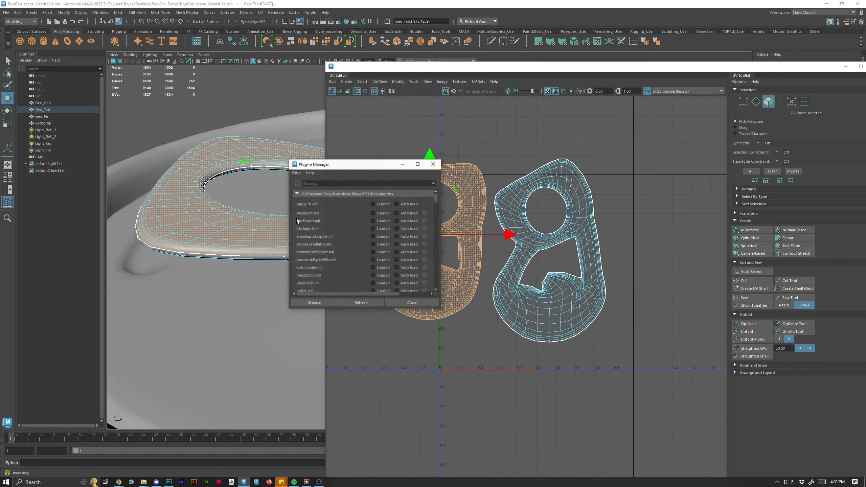
pyautogui.click(320, 184)
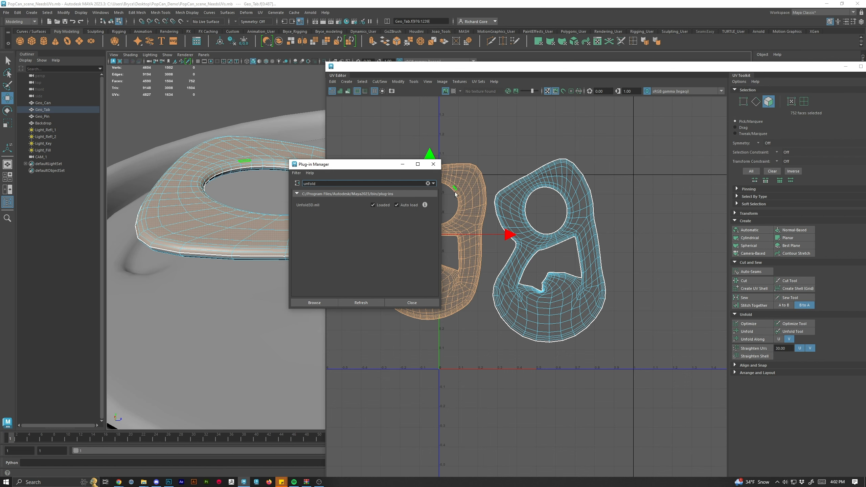
pyautogui.click(433, 164)
# Zoom in to inspect the tab shell's UVs around the slot's inner corner.
pyautogui.scroll(8, 507, 293)
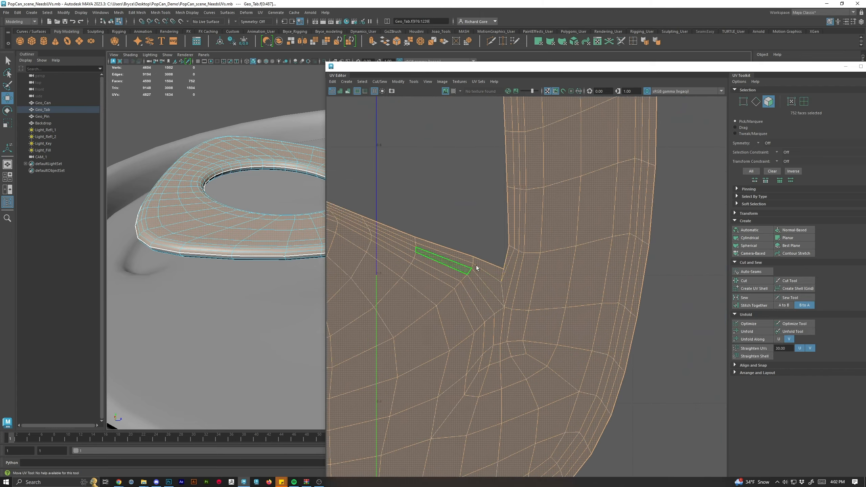
pyautogui.rightClick(515, 297)
pyautogui.scroll(-3, 520, 287)
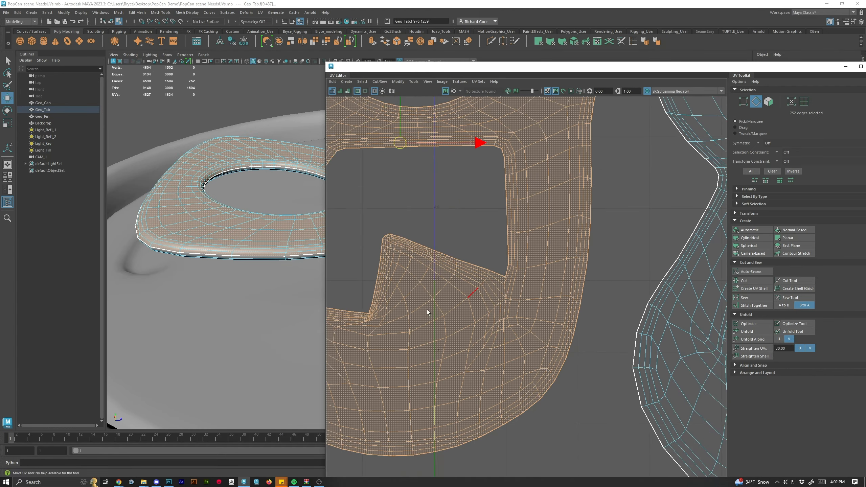
pyautogui.scroll(2, 374, 321)
pyautogui.rightClick(373, 321)
pyautogui.scroll(-5, 450, 287)
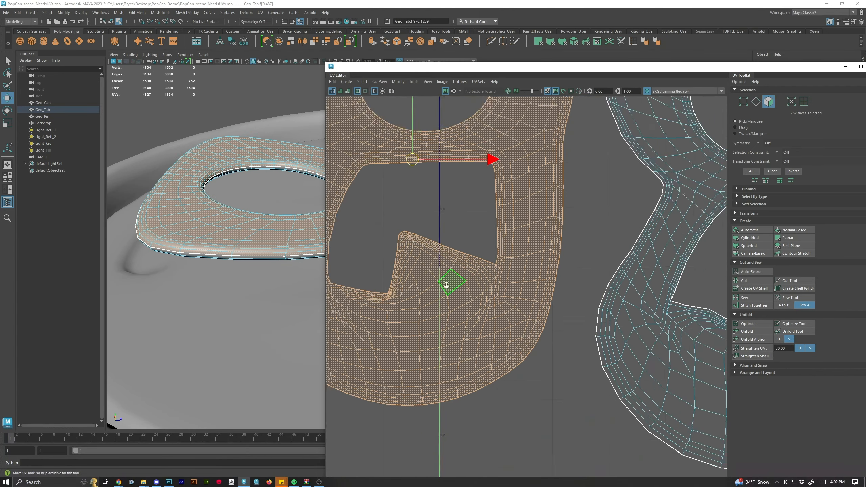
# Move the selected tab faces in the top view and undo the move.
pyautogui.moveTo(554, 67); pyautogui.dragTo(677, 119)
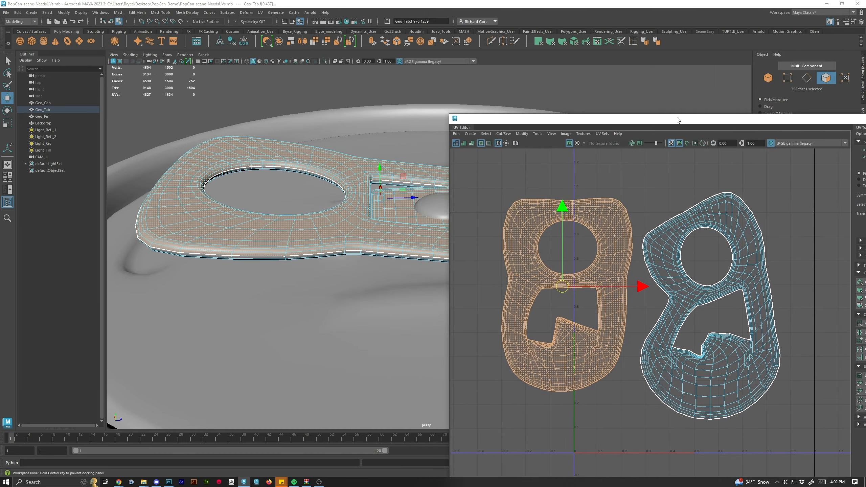
pyautogui.scroll(-6, 296, 217)
pyautogui.moveTo(365, 218); pyautogui.dragTo(285, 253)
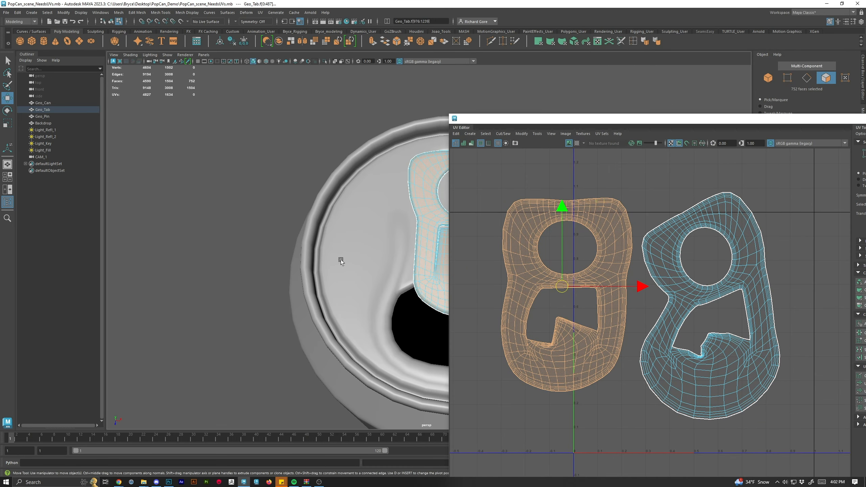
pyautogui.press('space')
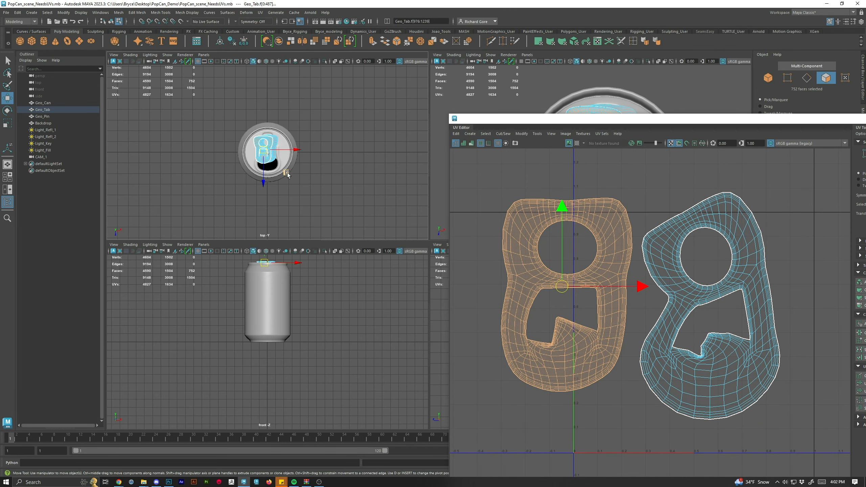
pyautogui.press('space')
pyautogui.scroll(8, 408, 251)
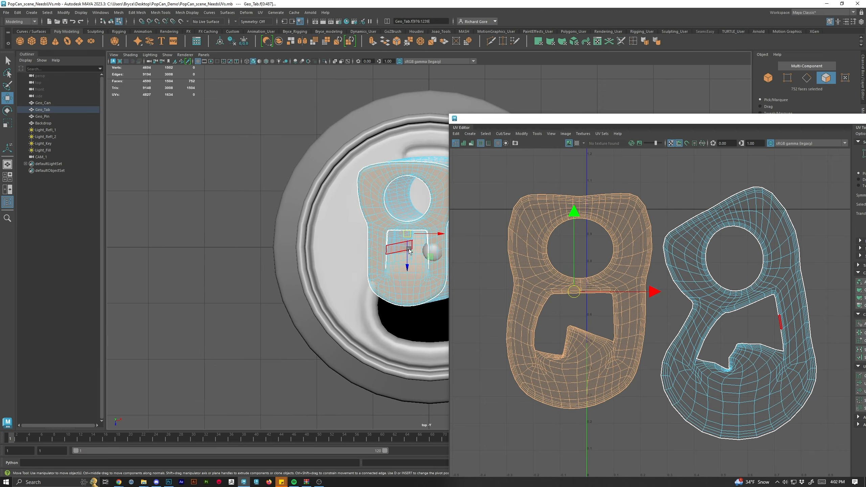
pyautogui.moveTo(409, 251); pyautogui.dragTo(289, 235)
pyautogui.hotkey('ctrl', 'z')
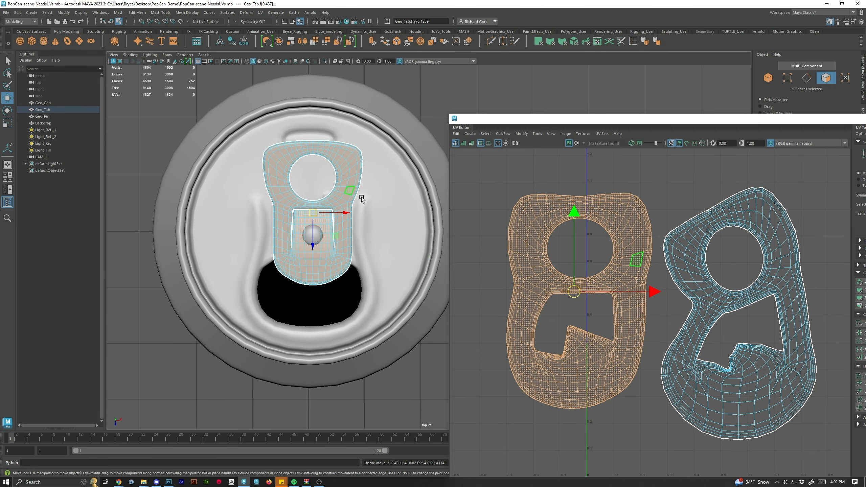
# Apply a camera-based projection to the selected tab shell and move it aside.
pyautogui.moveTo(720, 120); pyautogui.dragTo(603, 86)
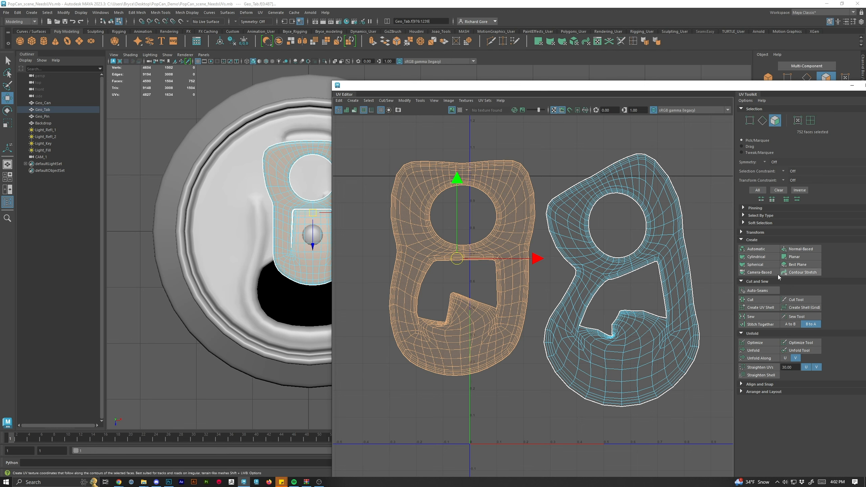
pyautogui.click(760, 274)
pyautogui.scroll(-2, 491, 232)
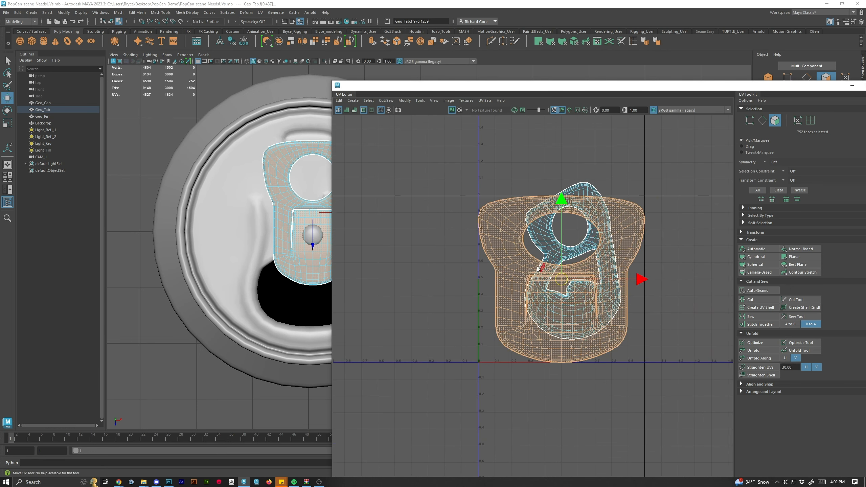
pyautogui.moveTo(561, 291); pyautogui.dragTo(514, 278)
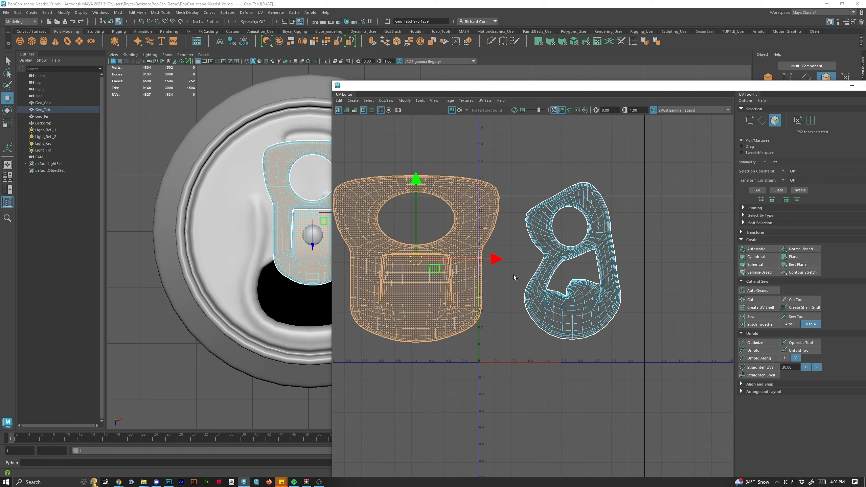
# Select the other tab shell, camera-based project it, and place it beside the first shell.
pyautogui.click(575, 251)
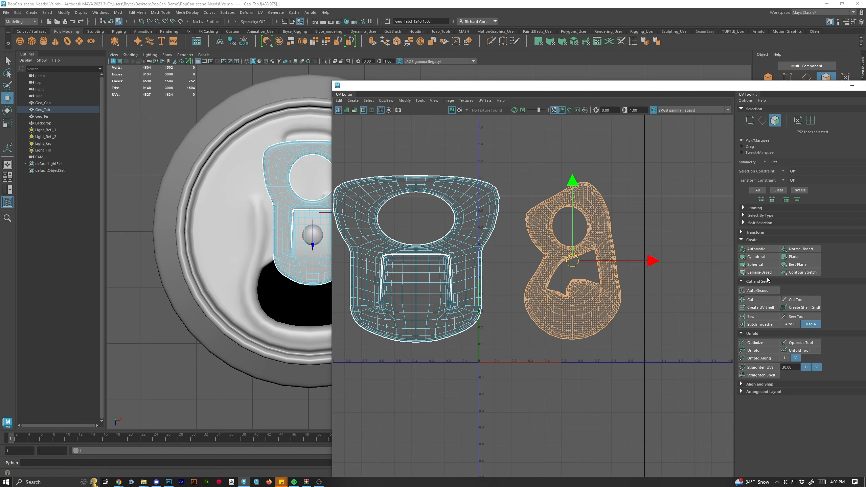
pyautogui.click(760, 272)
pyautogui.moveTo(566, 283); pyautogui.dragTo(592, 264)
# Try unfolding the right tab shell, undo it, and optimize the shell instead.
pyautogui.click(758, 351)
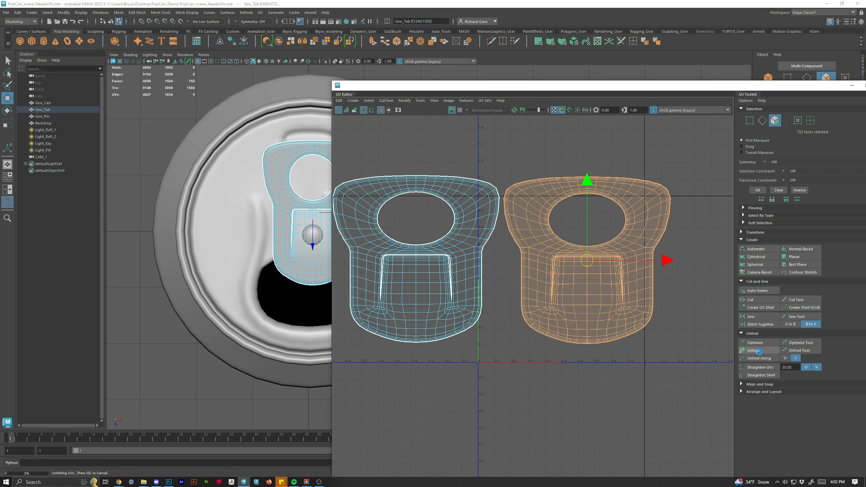
pyautogui.hotkey('ctrl', 'z')
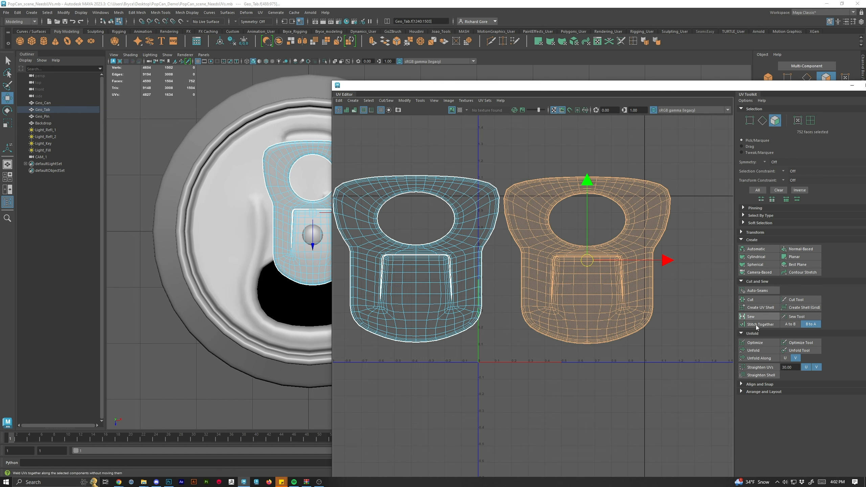
pyautogui.click(755, 343)
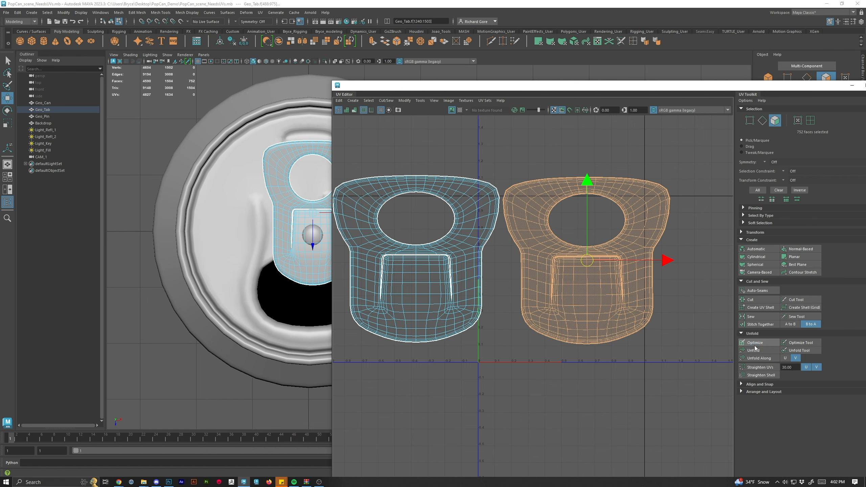
# Select the left tab shell and optimize it, and optimize the right tab shell too.
pyautogui.click(583, 380)
pyautogui.scroll(6, 580, 376)
pyautogui.scroll(2, 580, 314)
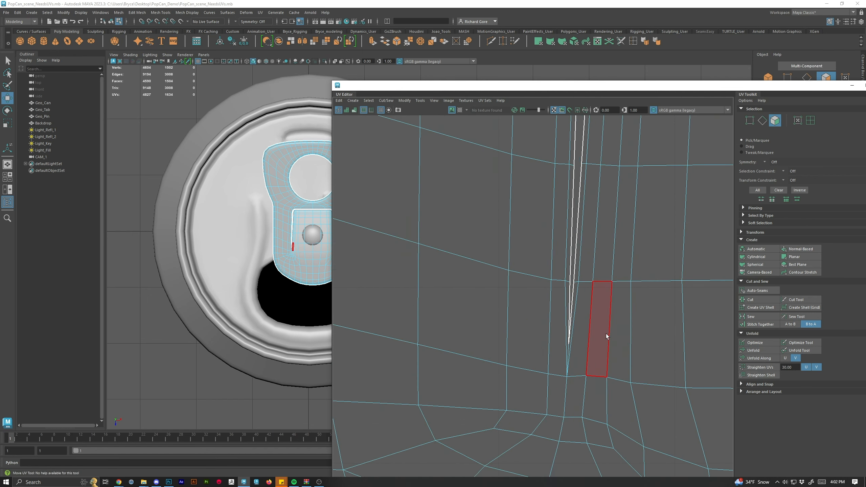
pyautogui.scroll(-8, 608, 336)
pyautogui.doubleClick(503, 303)
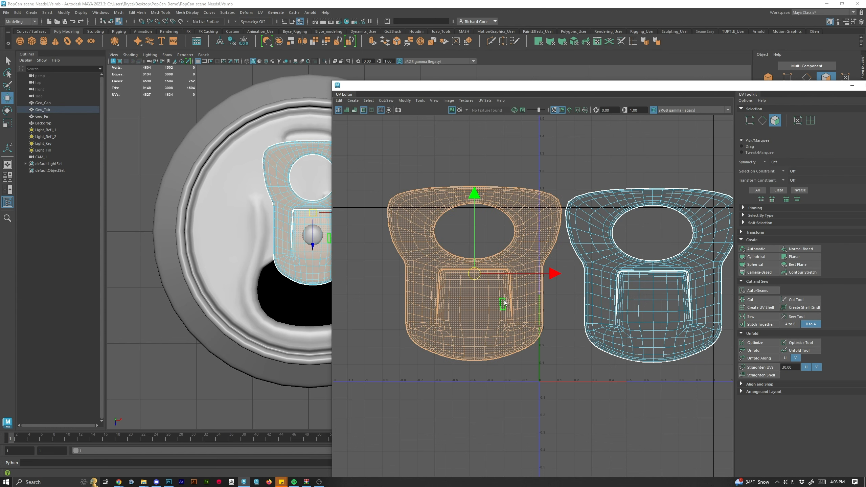
pyautogui.click(773, 343)
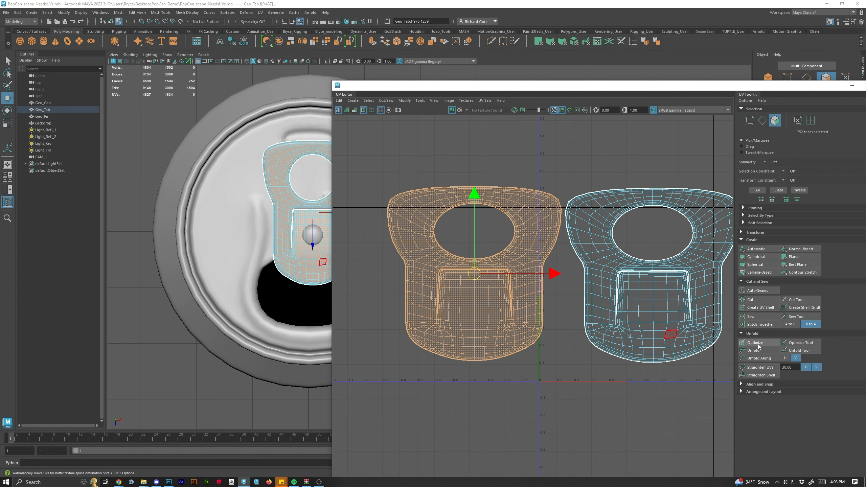
pyautogui.click(759, 345)
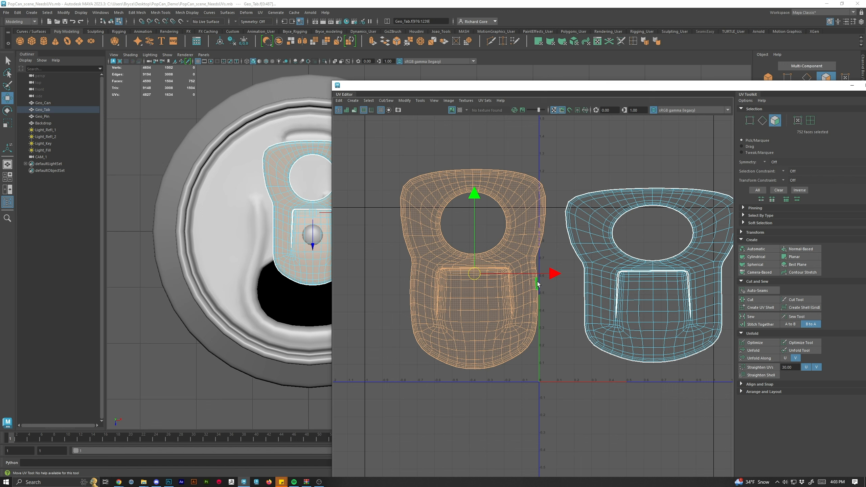
pyautogui.click(640, 288)
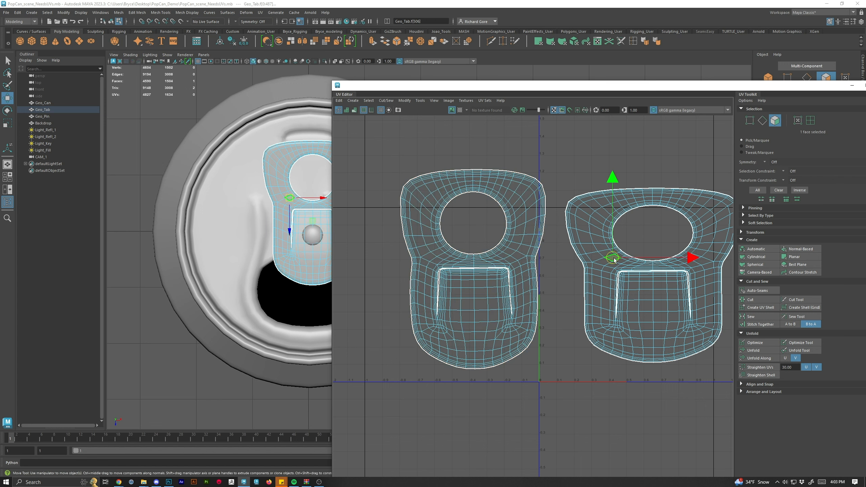
pyautogui.click(758, 343)
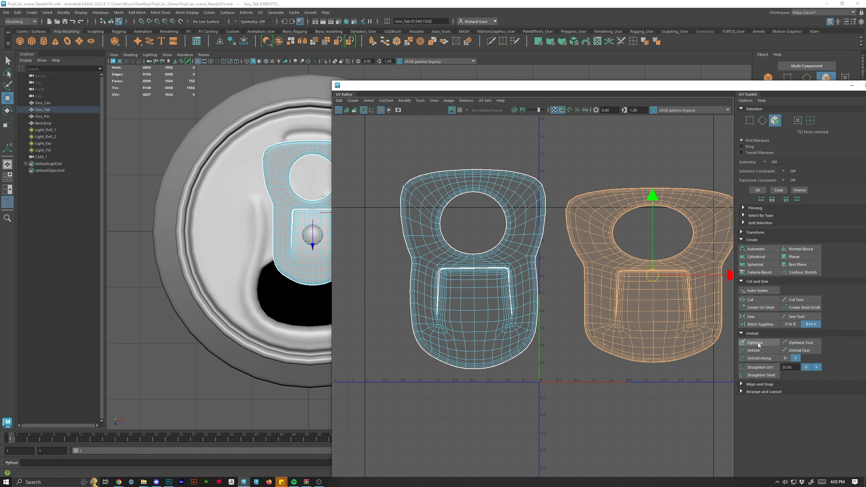
# Display the checker texture and examine how it lays across the tab in the viewport and UV Editor.
pyautogui.click(460, 110)
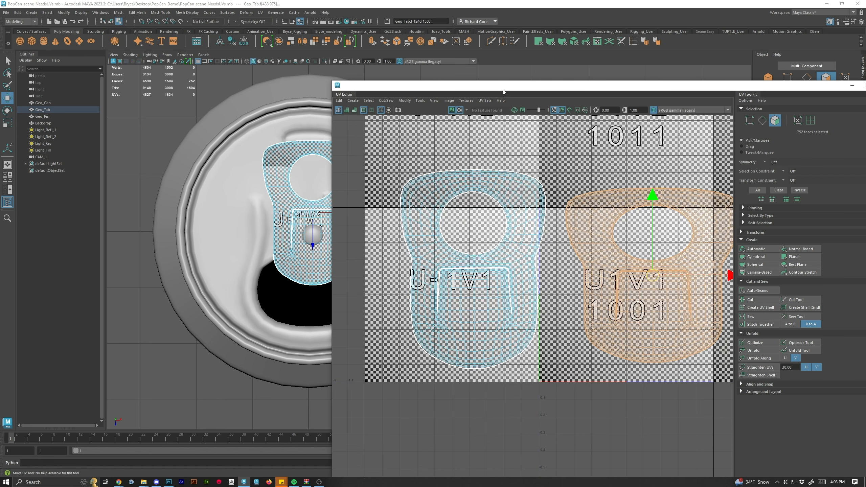
pyautogui.moveTo(503, 92); pyautogui.dragTo(620, 81)
pyautogui.scroll(5, 298, 206)
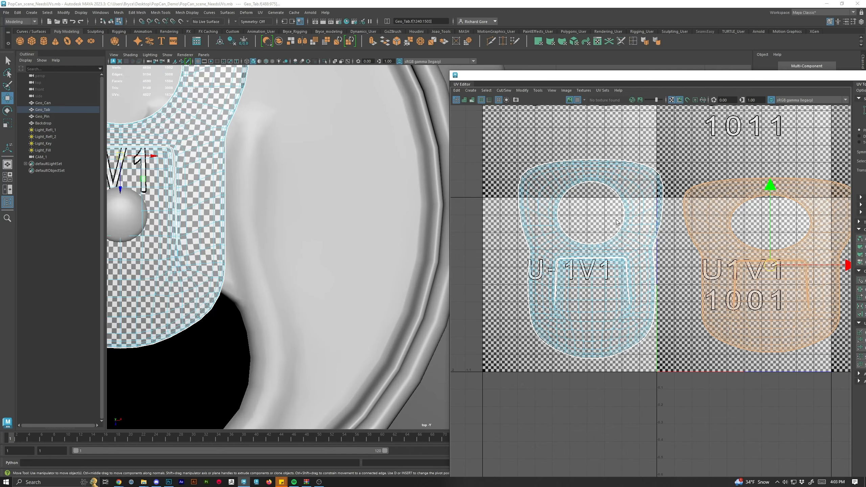
pyautogui.moveTo(292, 218); pyautogui.dragTo(470, 335)
pyautogui.scroll(2, 437, 238)
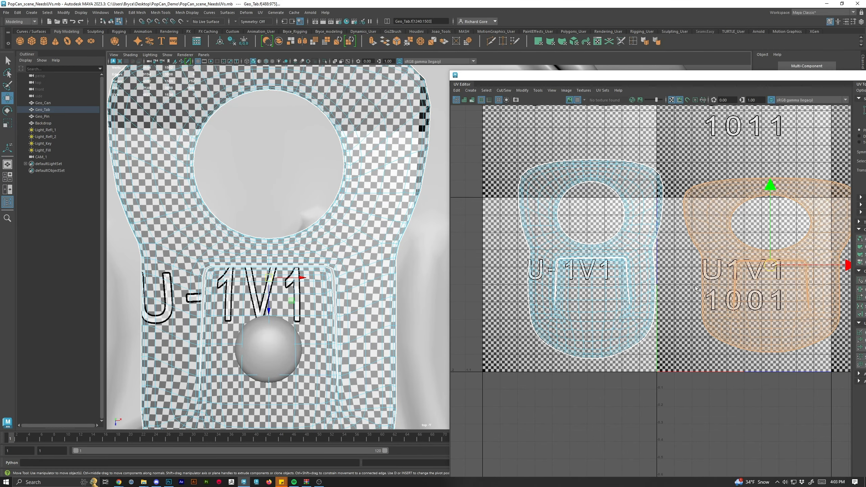
pyautogui.doubleClick(716, 78)
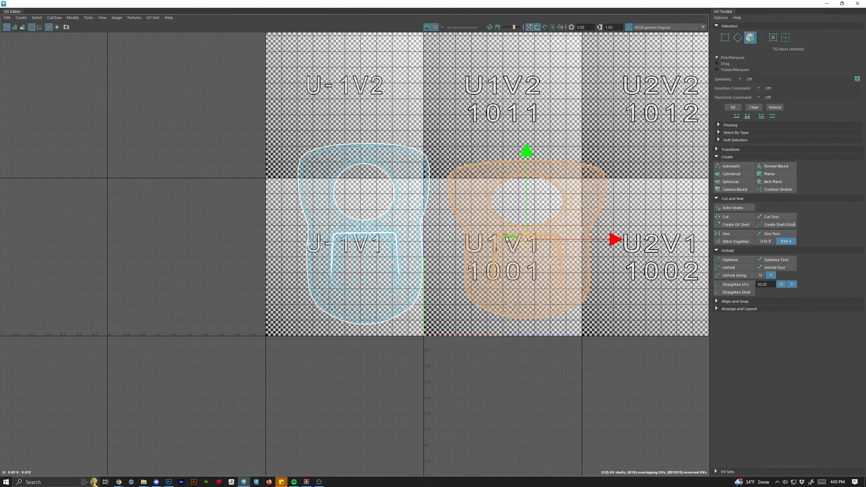
# Overlay the right tab shell on the left one, scale it to match, and move it back beside it.
pyautogui.moveTo(526, 239); pyautogui.dragTo(367, 224)
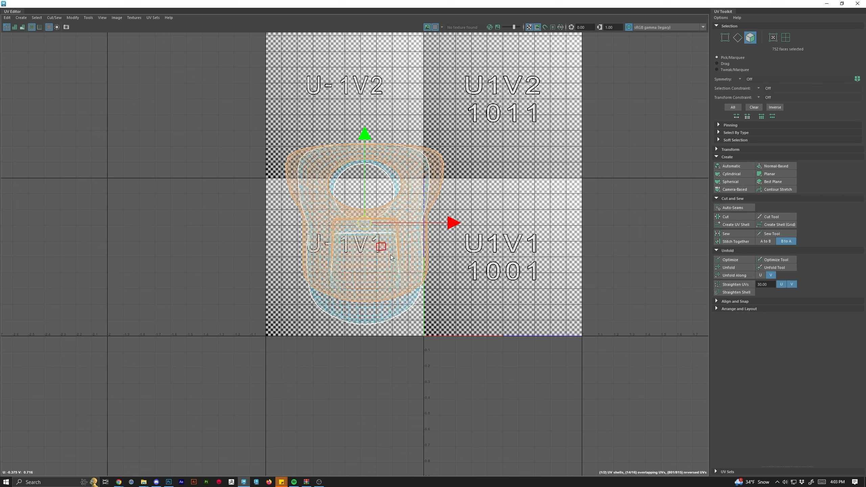
pyautogui.click(435, 28)
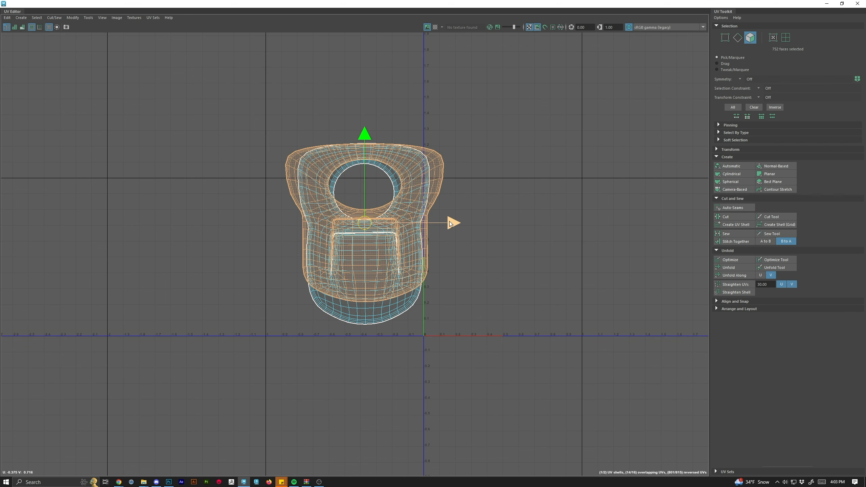
pyautogui.press('r')
pyautogui.moveTo(448, 226); pyautogui.dragTo(437, 224)
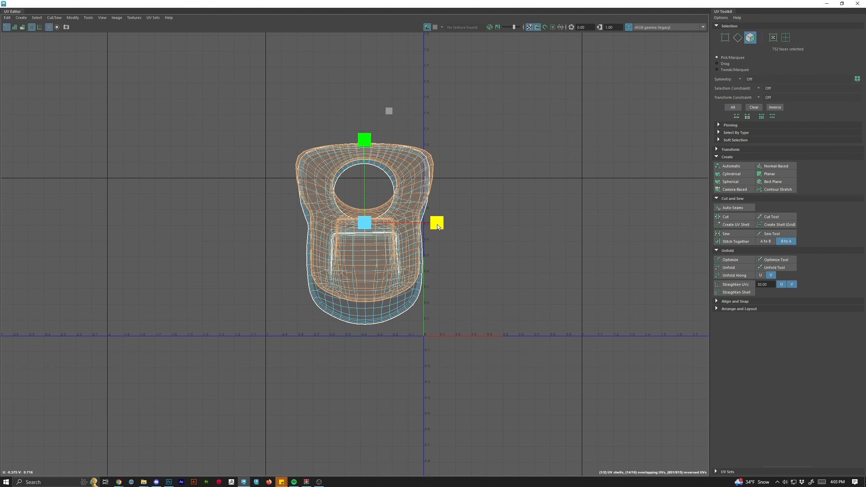
pyautogui.moveTo(362, 139); pyautogui.dragTo(363, 161)
pyautogui.press('w')
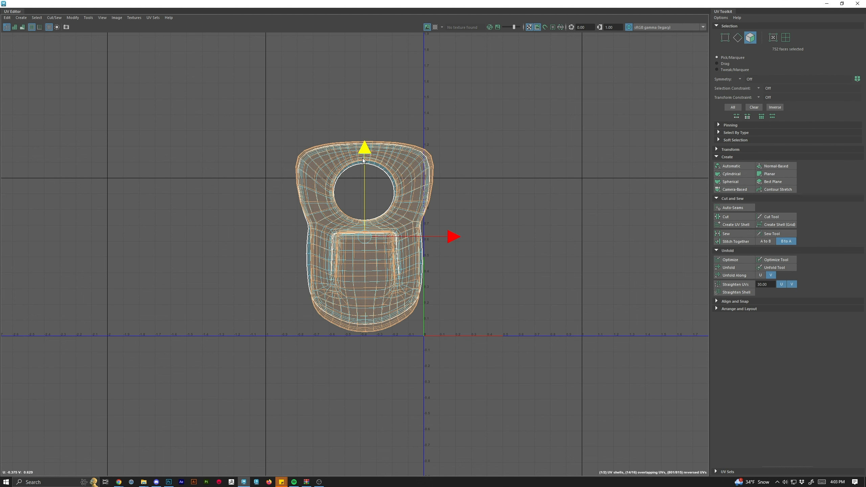
pyautogui.press('e')
pyautogui.press('r')
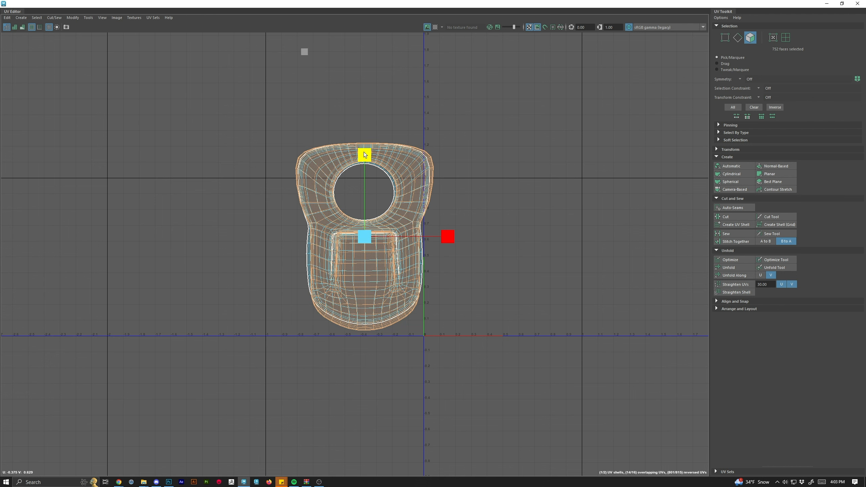
pyautogui.press('w')
pyautogui.moveTo(364, 236); pyautogui.dragTo(505, 235)
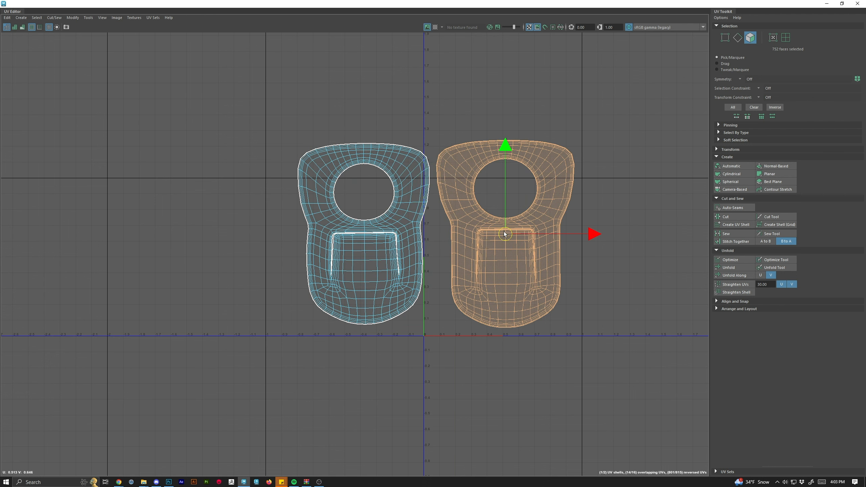
# Reselect the right tab shell and optimize it again.
pyautogui.click(404, 370)
pyautogui.click(337, 291)
pyautogui.doubleClick(337, 290)
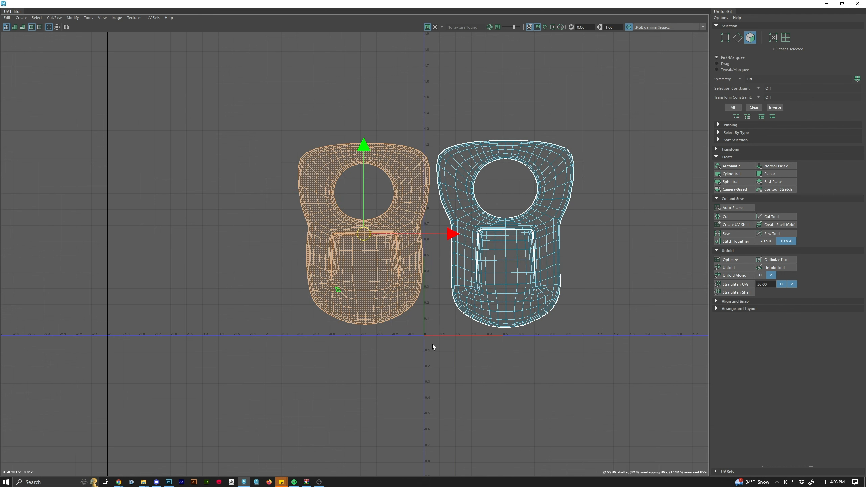
pyautogui.doubleClick(498, 253)
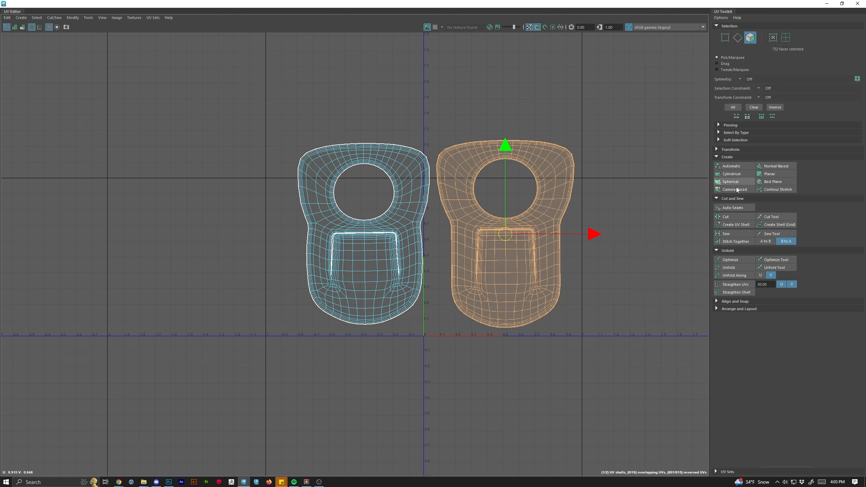
pyautogui.click(736, 259)
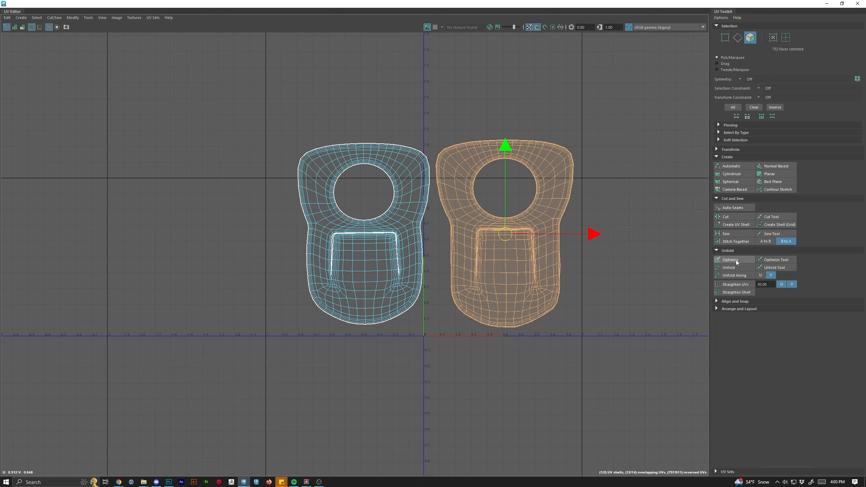
# Switch the viewport back to object mode and clear the selection.
pyautogui.scroll(-2, 566, 251)
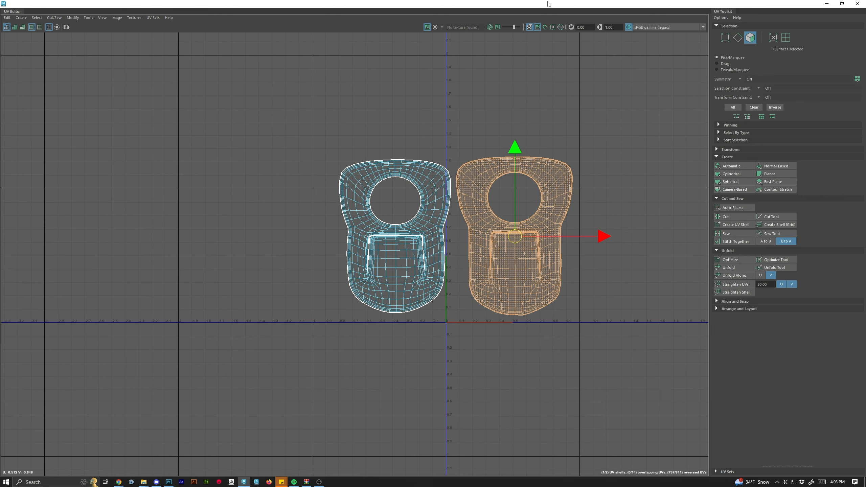
pyautogui.moveTo(549, 4); pyautogui.dragTo(662, 21)
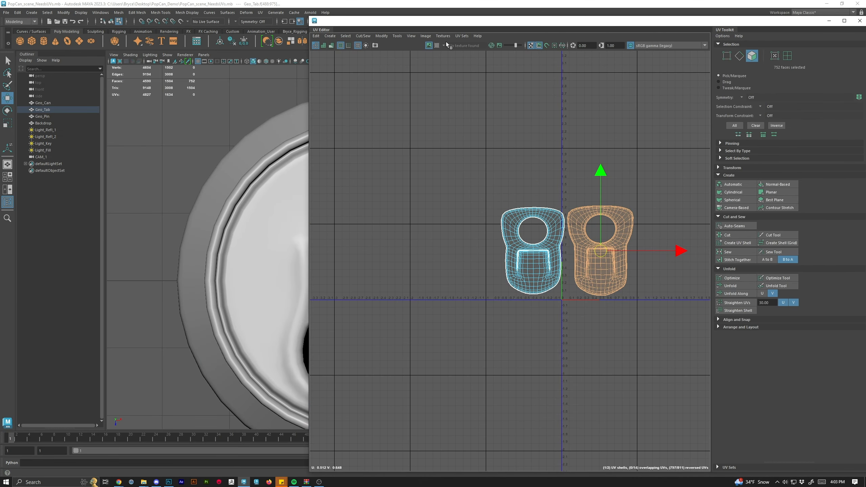
pyautogui.moveTo(235, 249); pyautogui.dragTo(96, 207)
pyautogui.scroll(-5, 219, 268)
pyautogui.moveTo(246, 259); pyautogui.dragTo(161, 250)
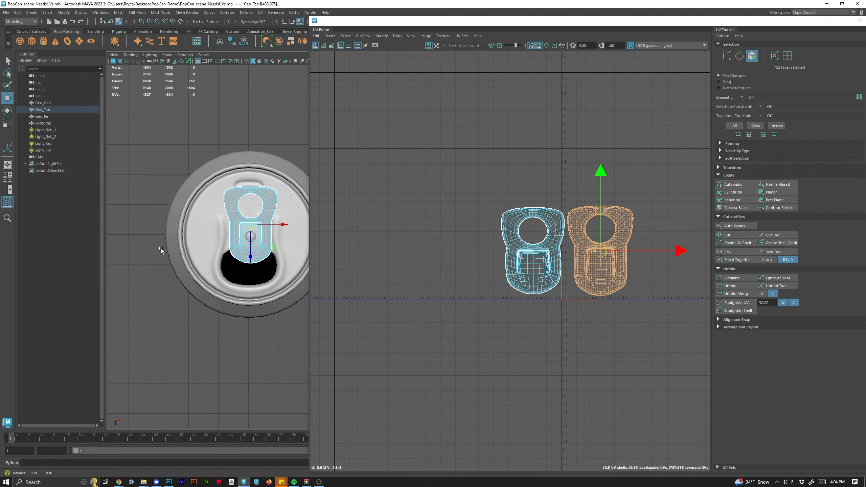
pyautogui.rightClick(260, 224)
pyautogui.click(289, 215)
pyautogui.click(279, 341)
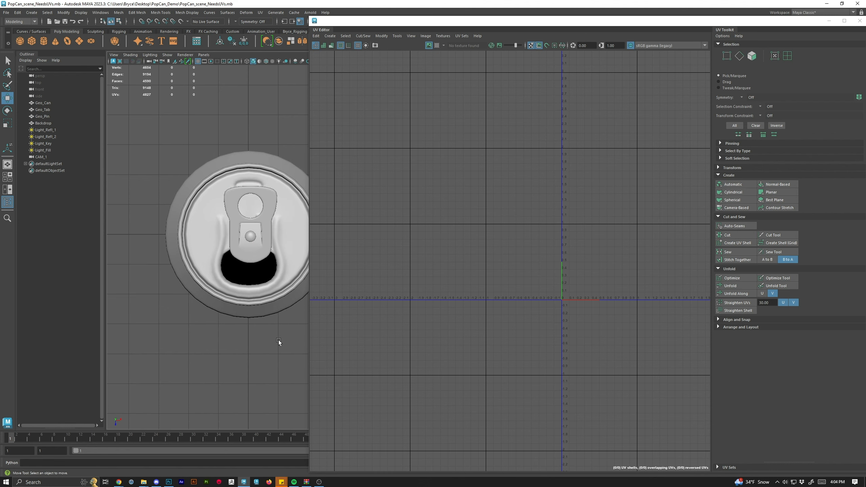
# Select the tab's rivet pin object and zoom in on its UVs in the UV Editor.
pyautogui.click(265, 214)
pyautogui.scroll(4, 240, 242)
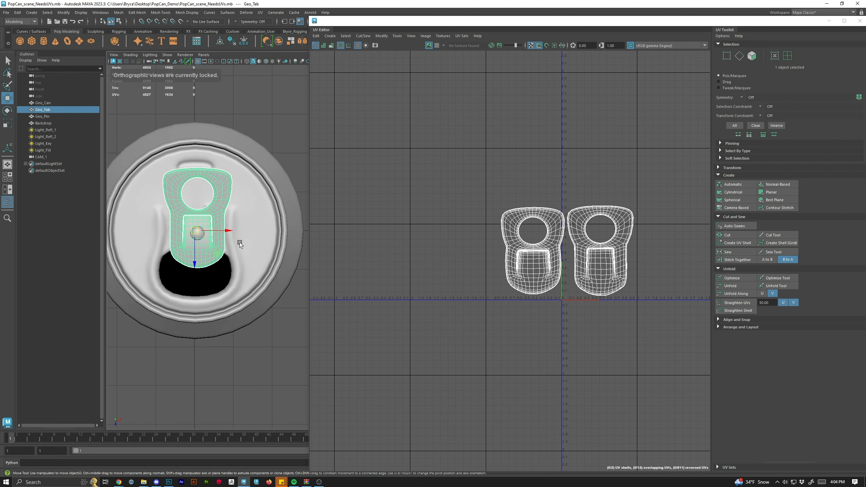
pyautogui.rightClick(206, 208)
pyautogui.click(235, 200)
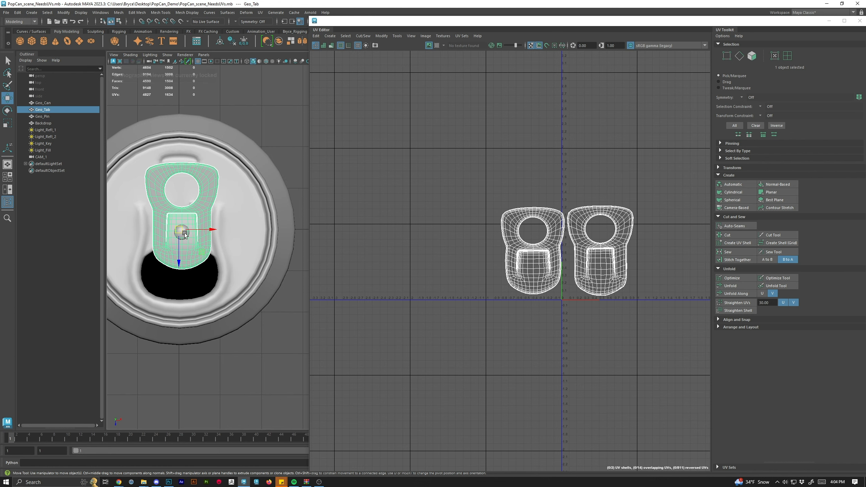
pyautogui.rightClick(181, 233)
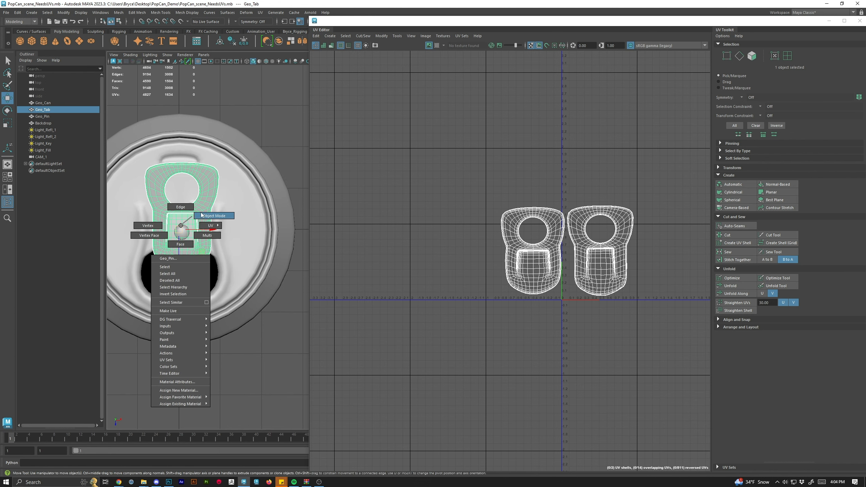
pyautogui.click(185, 231)
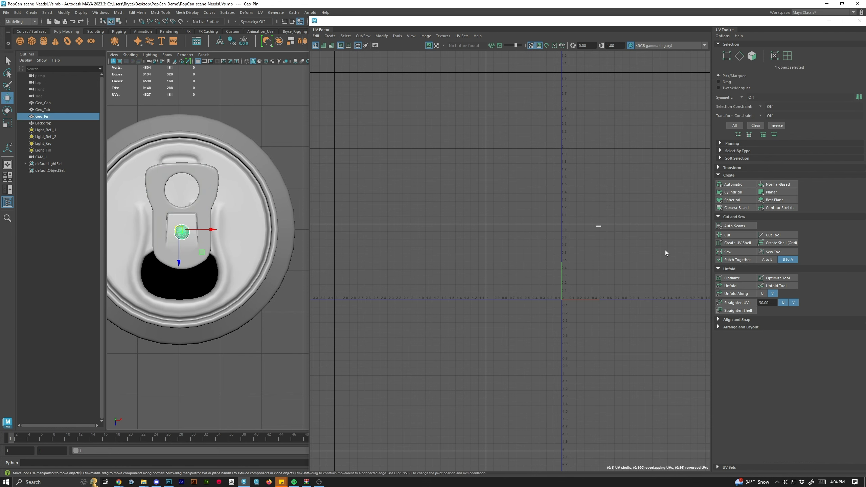
pyautogui.scroll(10, 608, 229)
pyautogui.scroll(5, 606, 228)
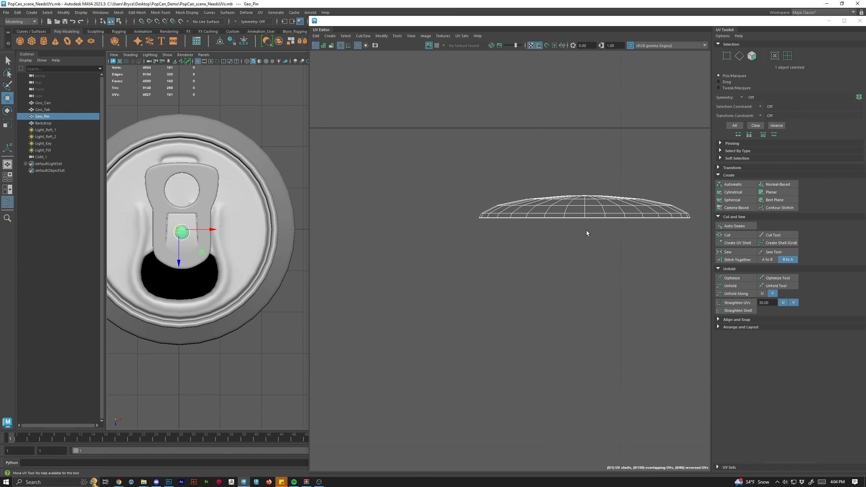
# Select all of the pin's UV faces and inspect the pin isolated in the perspective viewport.
pyautogui.rightClick(556, 203)
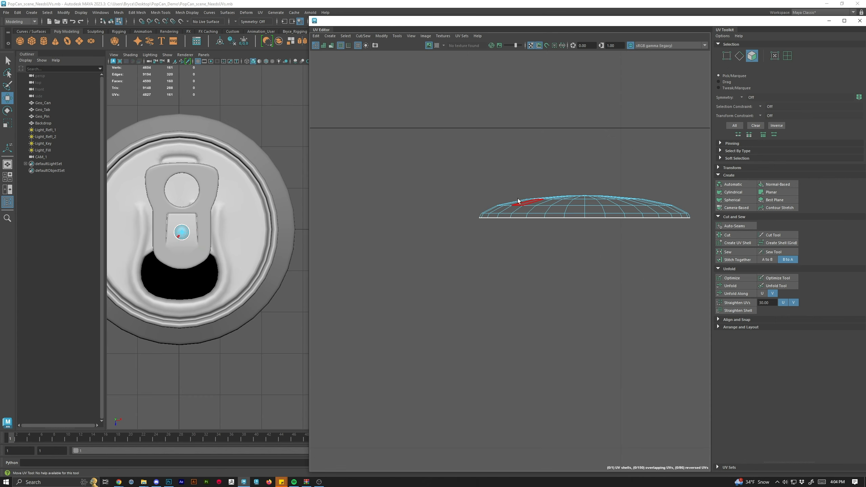
pyautogui.moveTo(482, 176); pyautogui.dragTo(704, 273)
pyautogui.scroll(2, 182, 267)
pyautogui.keyDown('alt'); pyautogui.moveTo(183, 267); pyautogui.dragTo(219, 243); pyautogui.keyUp('alt')
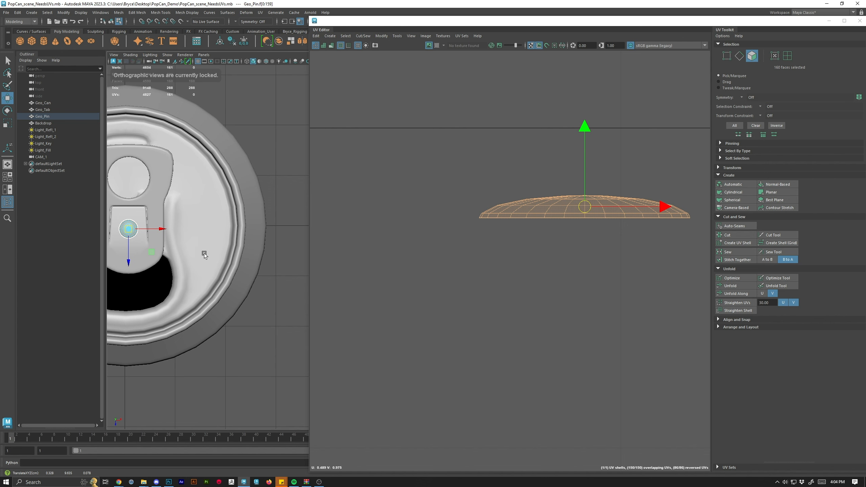
pyautogui.press('space')
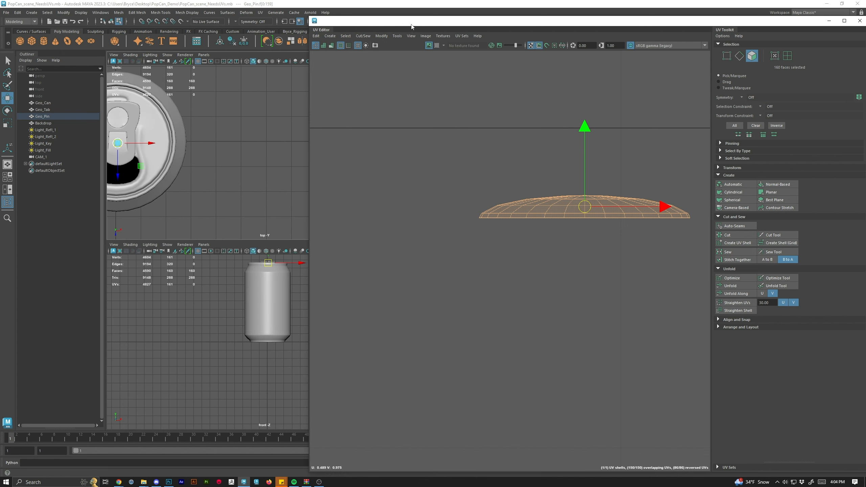
pyautogui.moveTo(412, 26); pyautogui.dragTo(354, 241)
pyautogui.press('space')
pyautogui.moveTo(518, 229); pyautogui.dragTo(711, 103)
pyautogui.keyDown('alt'); pyautogui.moveTo(348, 246); pyautogui.dragTo(230, 235); pyautogui.keyUp('alt')
pyautogui.hotkey('ctrl', '1')
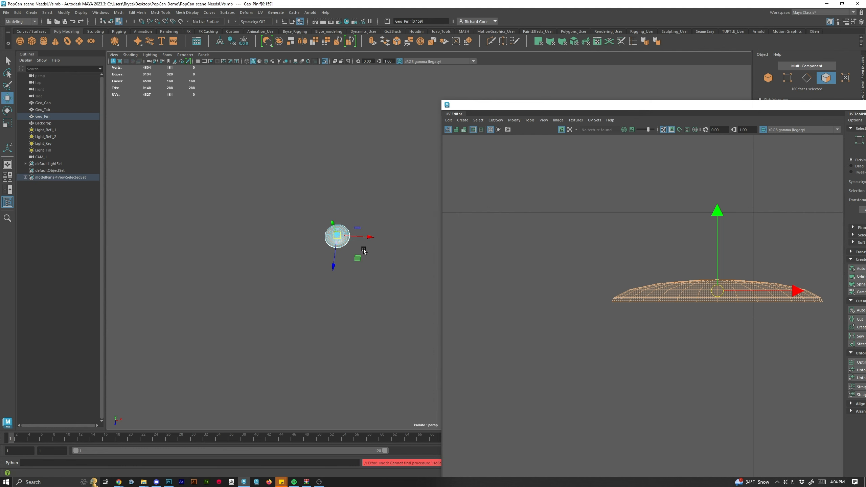
pyautogui.keyDown('alt'); pyautogui.moveTo(329, 278); pyautogui.dragTo(494, 401); pyautogui.keyUp('alt')
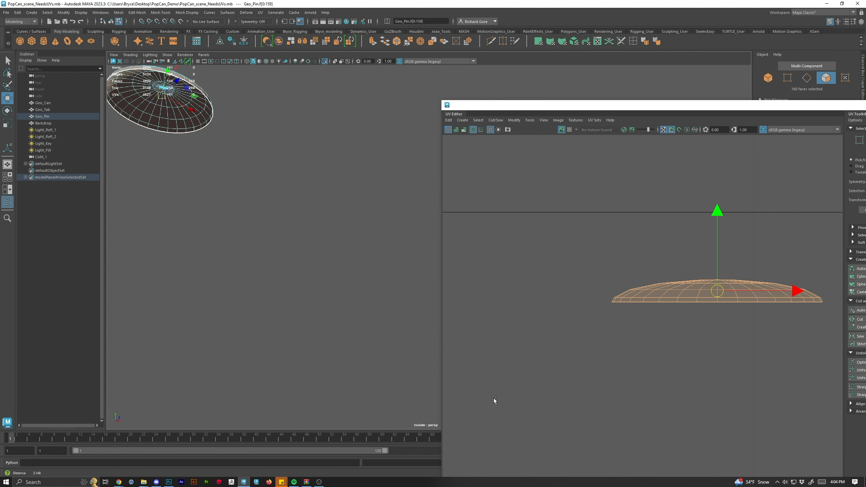
pyautogui.press('f')
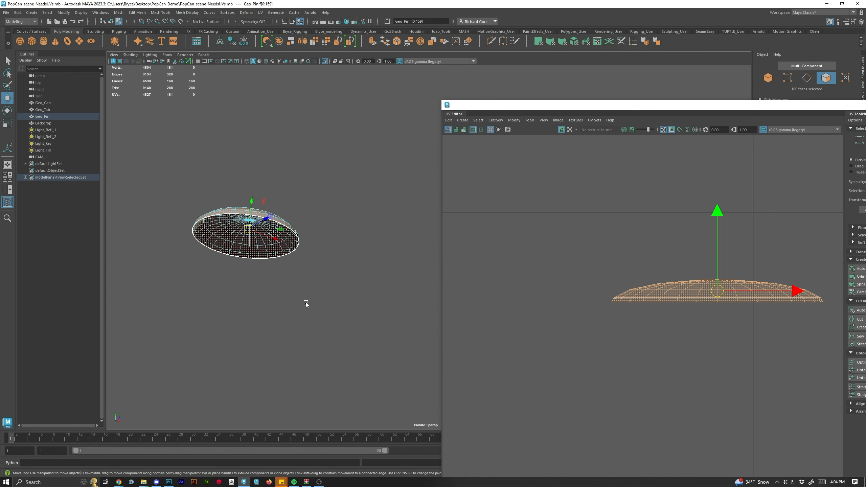
pyautogui.hotkey('ctrl', '1')
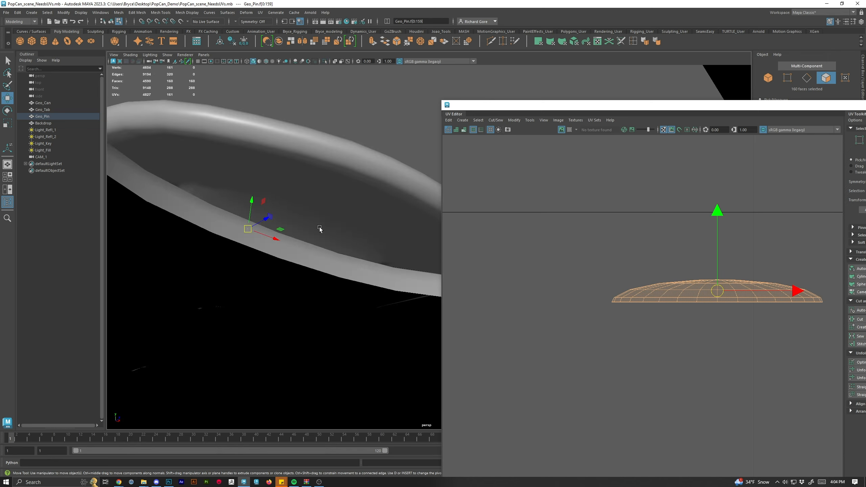
pyautogui.keyDown('alt'); pyautogui.moveTo(320, 229); pyautogui.dragTo(354, 257); pyautogui.keyUp('alt')
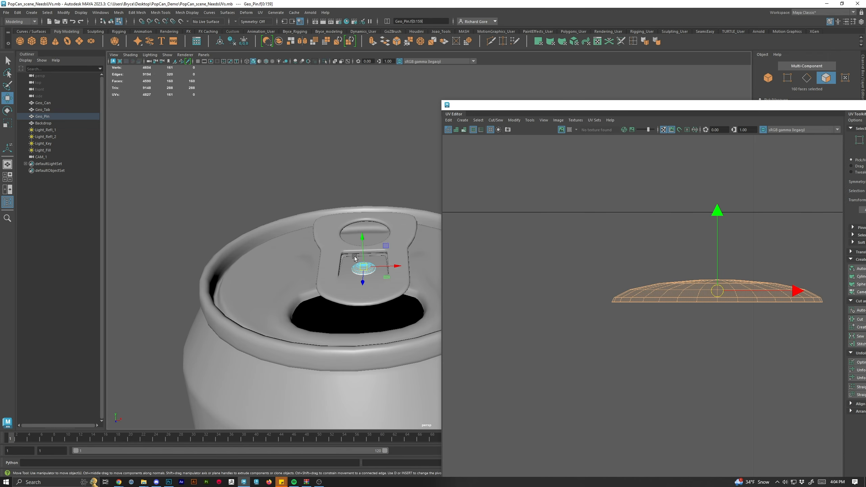
# Unfold the selected pin faces into a flat circle and return the UV Editor to face selection.
pyautogui.doubleClick(680, 109)
pyautogui.click(743, 268)
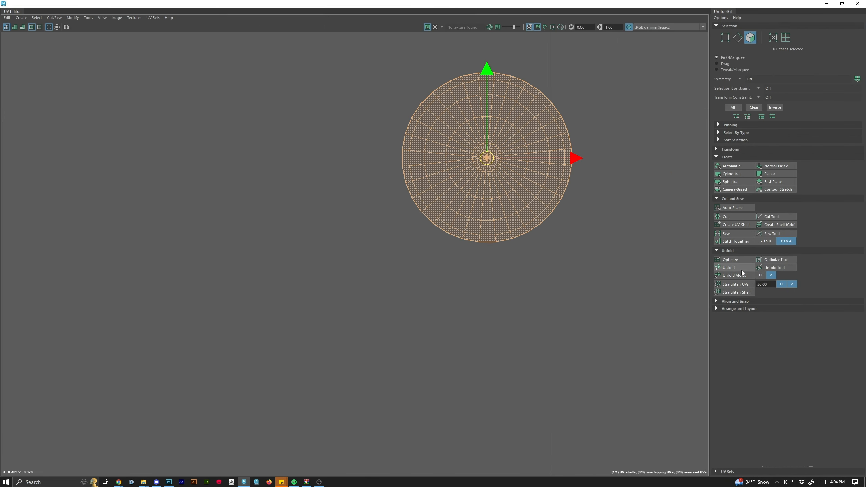
pyautogui.scroll(-3, 490, 189)
pyautogui.scroll(-3, 487, 294)
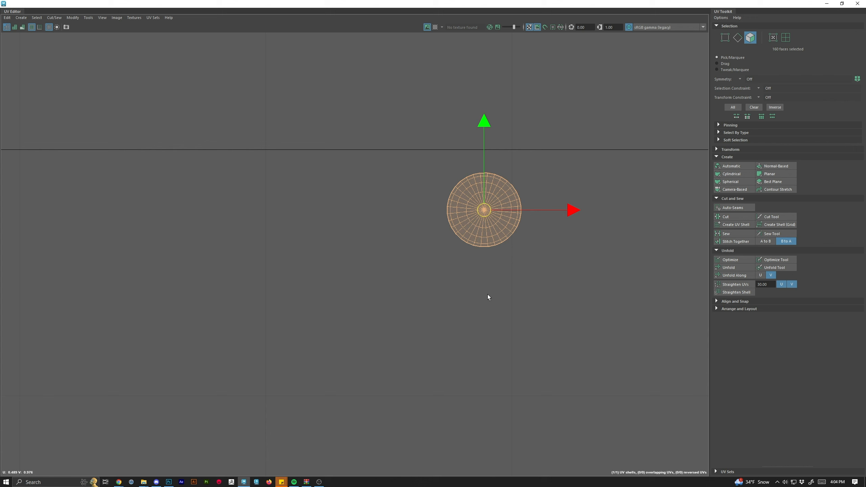
pyautogui.rightClick(484, 175)
pyautogui.click(506, 167)
pyautogui.rightClick(458, 206)
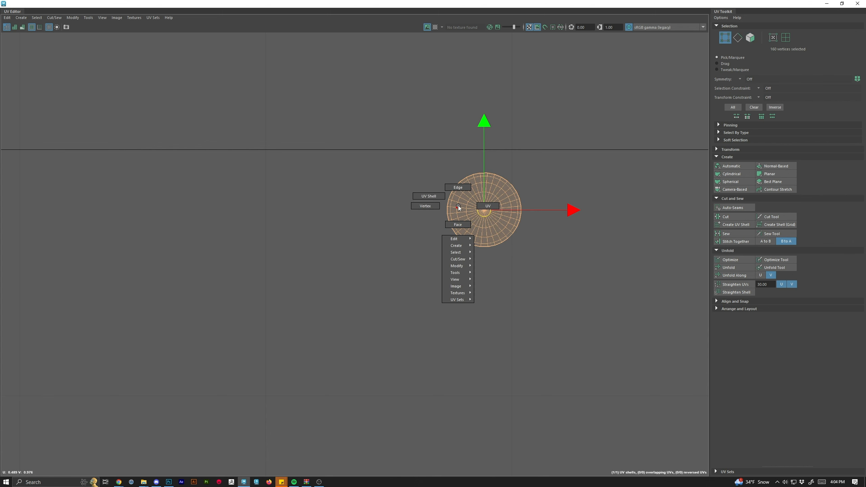
pyautogui.click(458, 226)
# Restore the UV Editor window beside the viewport and switch the viewport back to object mode.
pyautogui.moveTo(431, 4); pyautogui.dragTo(599, 35)
pyautogui.scroll(-5, 233, 244)
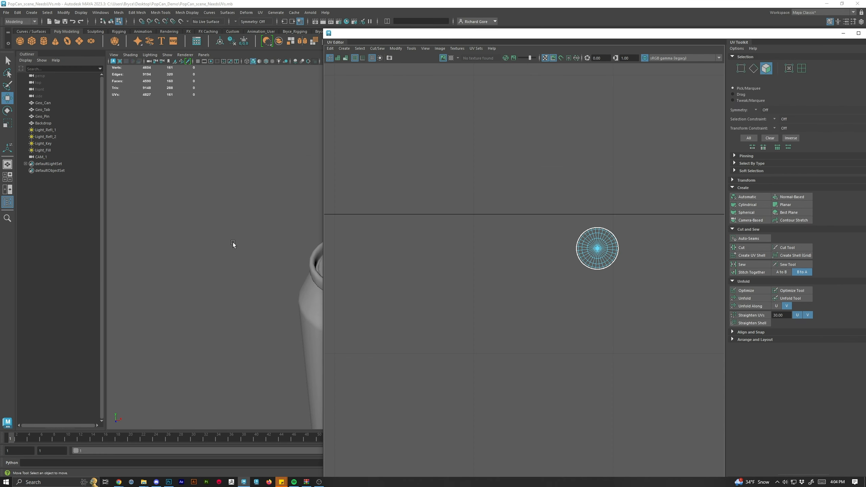
pyautogui.press('f')
pyautogui.moveTo(127, 119); pyautogui.dragTo(317, 412)
pyautogui.rightClick(198, 190)
pyautogui.click(235, 176)
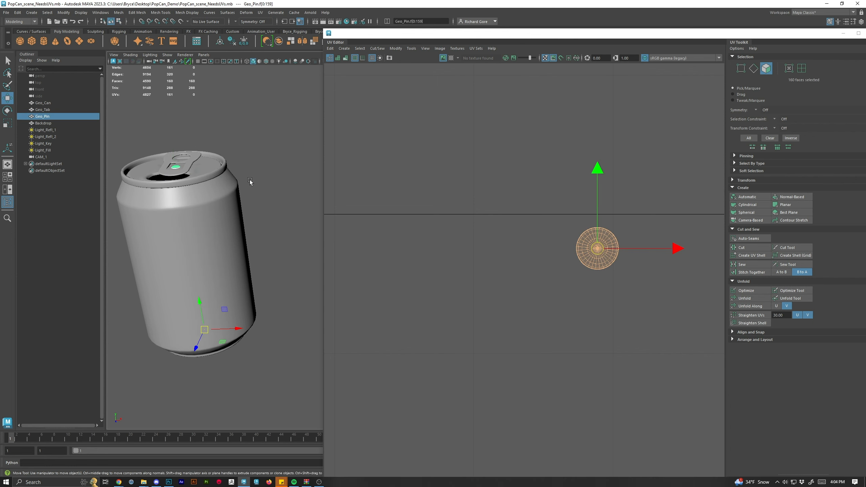
# Select the can, tab and pin objects and display the checker map on their UVs.
pyautogui.click(189, 137)
pyautogui.moveTo(133, 139); pyautogui.dragTo(278, 383)
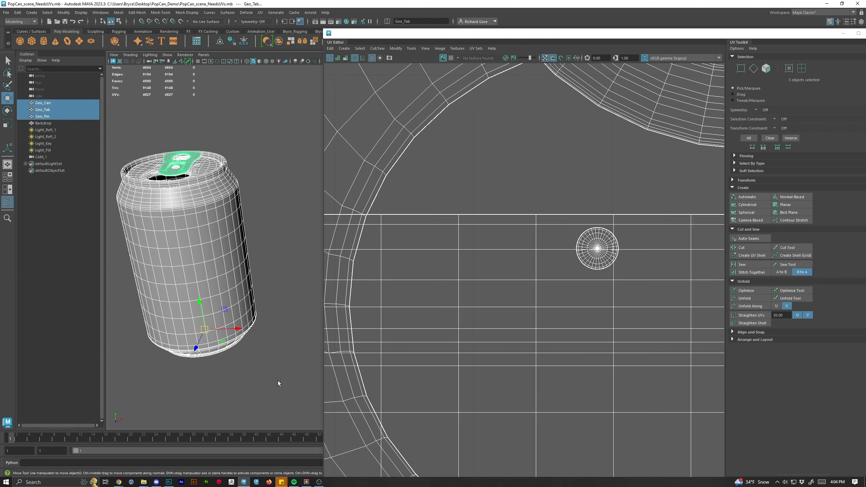
pyautogui.scroll(-13, 632, 288)
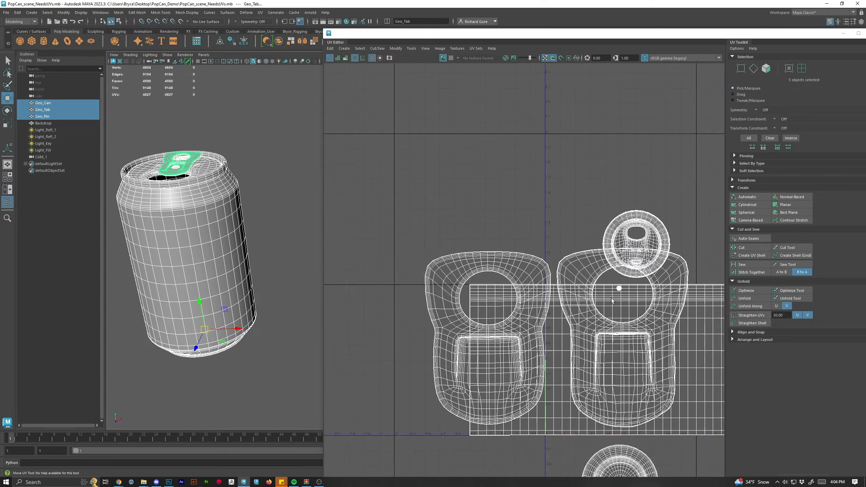
pyautogui.moveTo(626, 329); pyautogui.dragTo(488, 273)
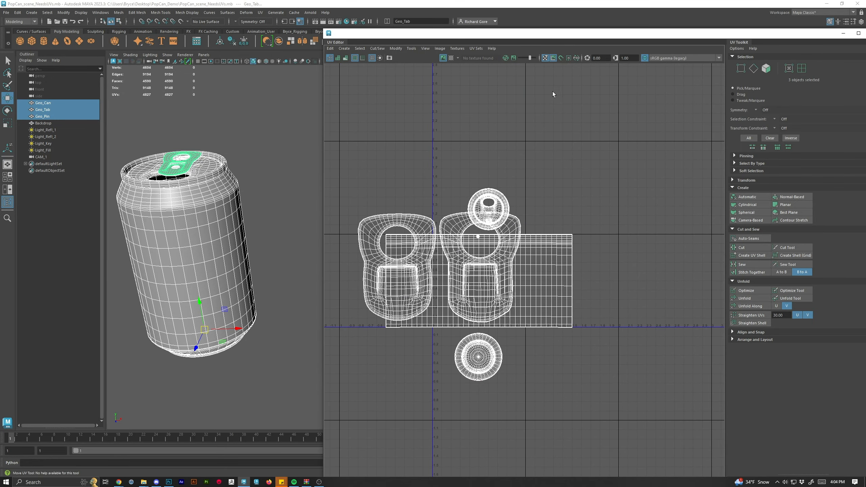
pyautogui.click(545, 58)
pyautogui.scroll(5, 203, 266)
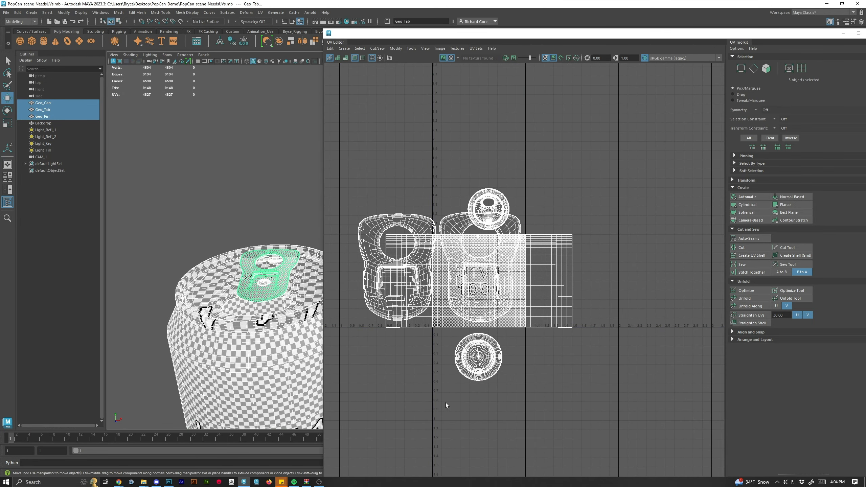
# Inspect the checker pattern on the can, tab and pin from several angles.
pyautogui.moveTo(276, 304); pyautogui.dragTo(309, 396)
pyautogui.moveTo(247, 265); pyautogui.dragTo(238, 207)
pyautogui.moveTo(288, 321); pyautogui.dragTo(152, 138)
pyautogui.moveTo(271, 368); pyautogui.dragTo(266, 342)
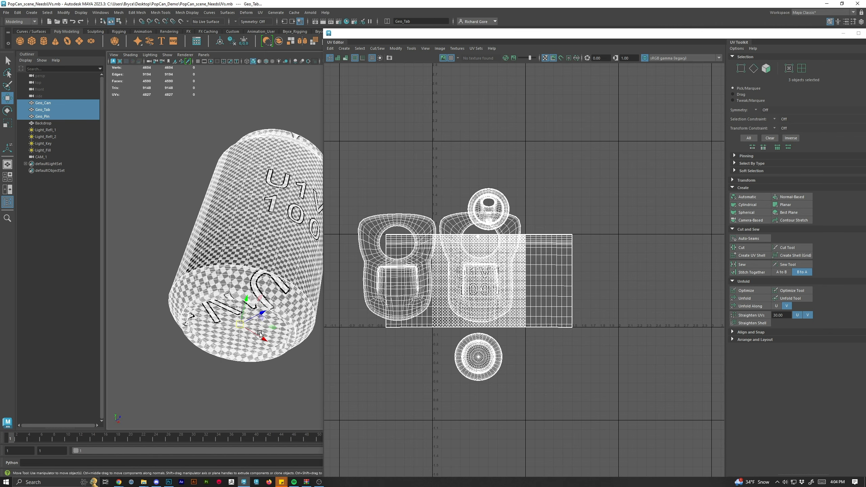
pyautogui.moveTo(286, 287); pyautogui.dragTo(308, 318)
pyautogui.moveTo(261, 354); pyautogui.dragTo(187, 332)
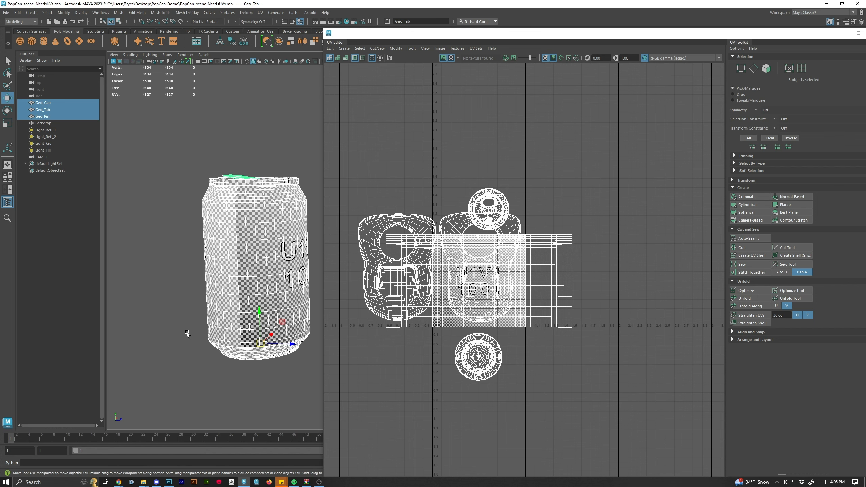
pyautogui.moveTo(190, 213); pyautogui.dragTo(332, 358)
pyautogui.moveTo(186, 274); pyautogui.dragTo(350, 318)
pyautogui.moveTo(193, 151); pyautogui.dragTo(358, 160)
pyautogui.moveTo(273, 191); pyautogui.dragTo(202, 114)
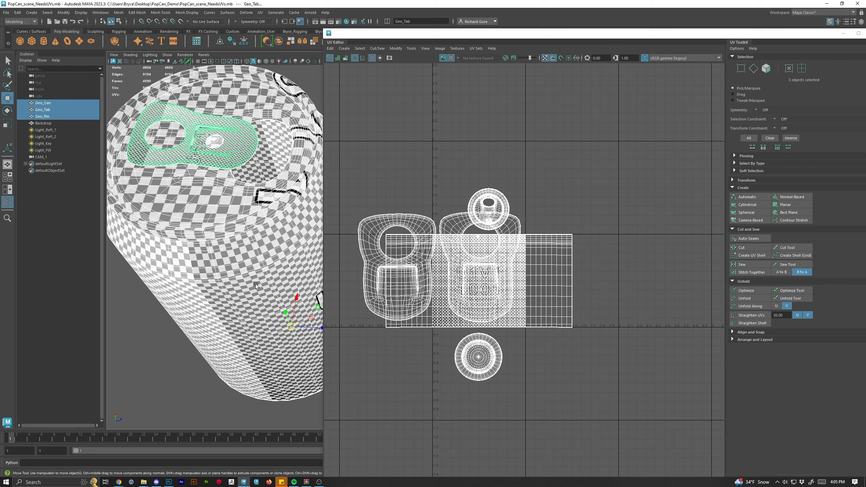
pyautogui.moveTo(260, 303); pyautogui.dragTo(235, 323)
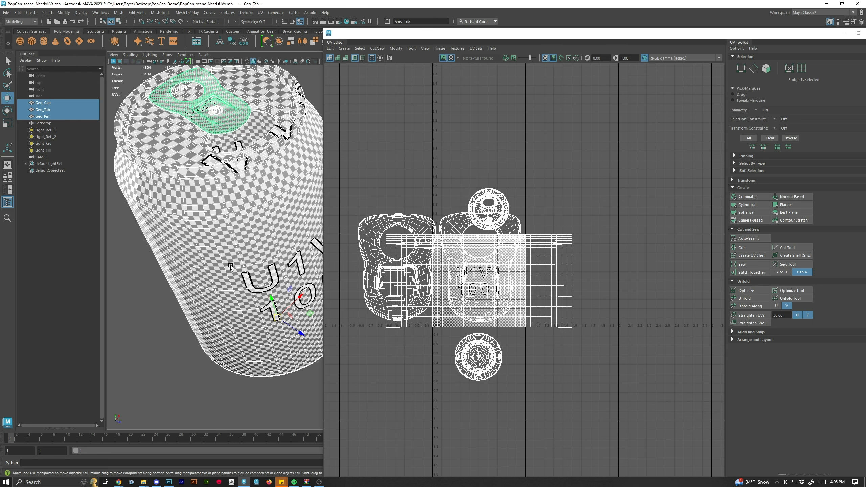
# Select every UV face of the three objects and set their texel density to 4.0095 at map size 512.
pyautogui.scroll(-3, 508, 244)
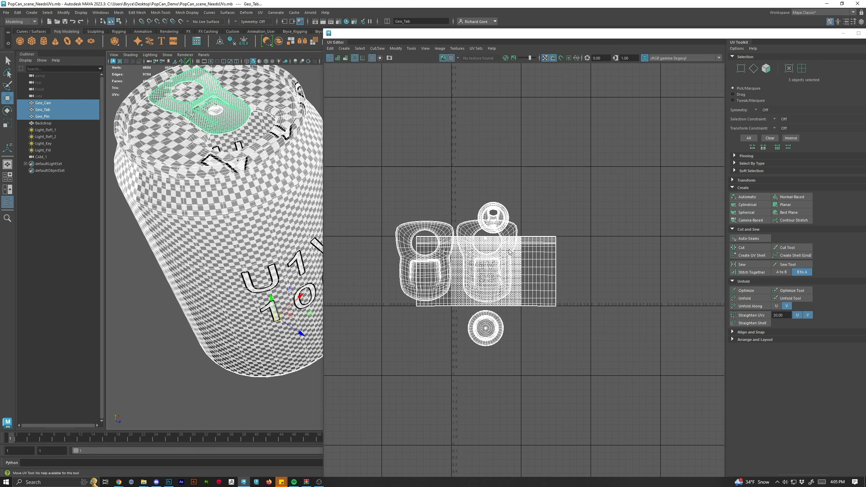
pyautogui.rightClick(498, 271)
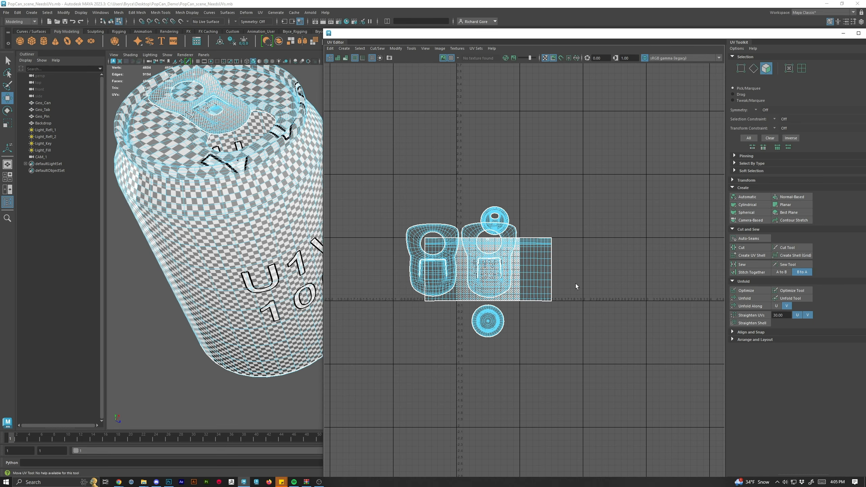
pyautogui.scroll(2, 559, 311)
pyautogui.moveTo(508, 349); pyautogui.dragTo(549, 367)
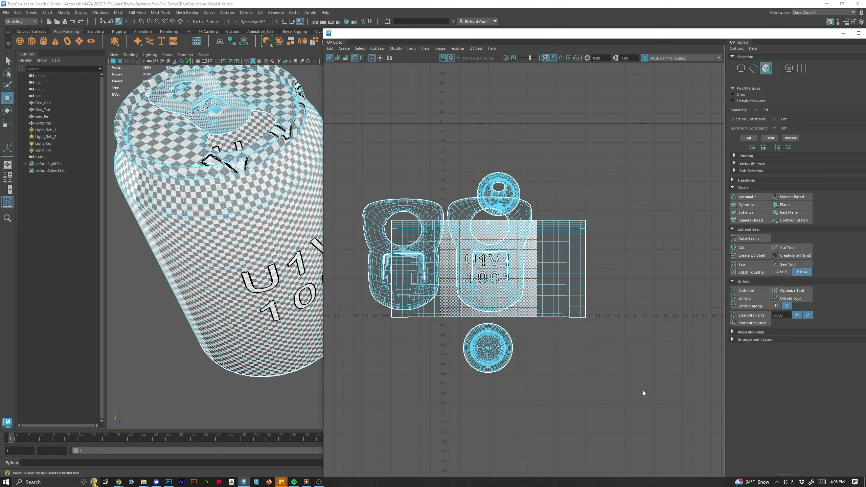
pyautogui.moveTo(644, 393); pyautogui.dragTo(343, 132)
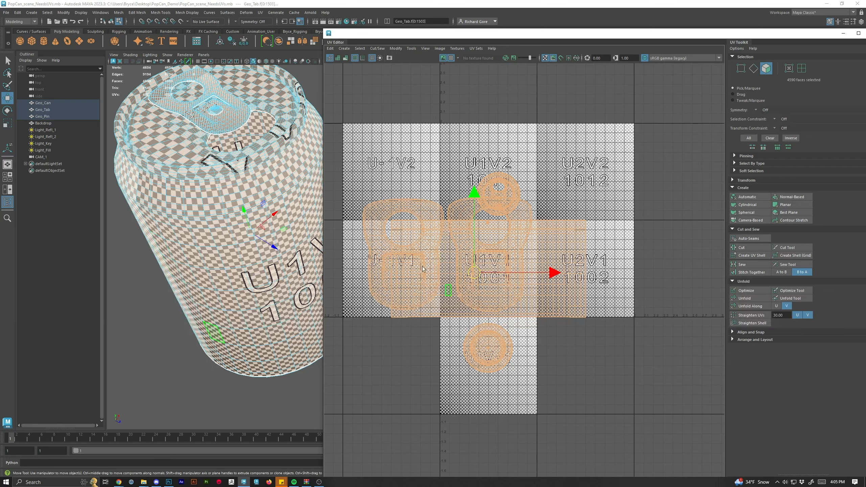
pyautogui.click(734, 180)
pyautogui.moveTo(788, 36); pyautogui.dragTo(752, 21)
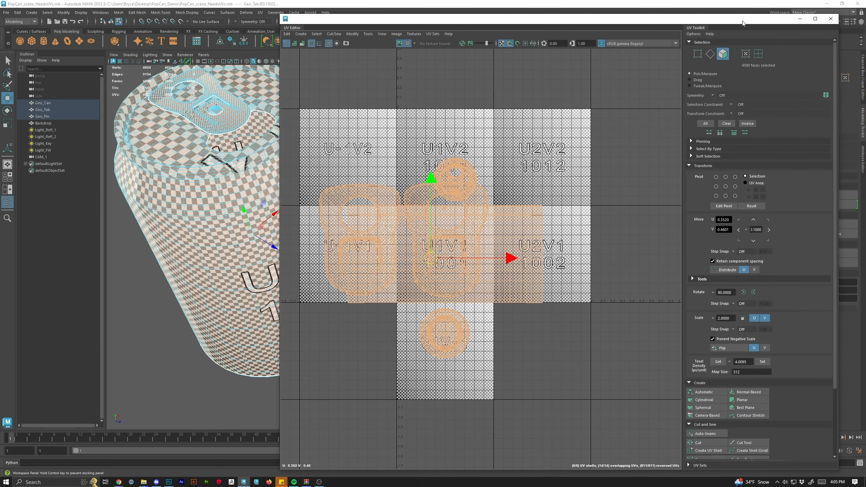
pyautogui.scroll(-4, 727, 227)
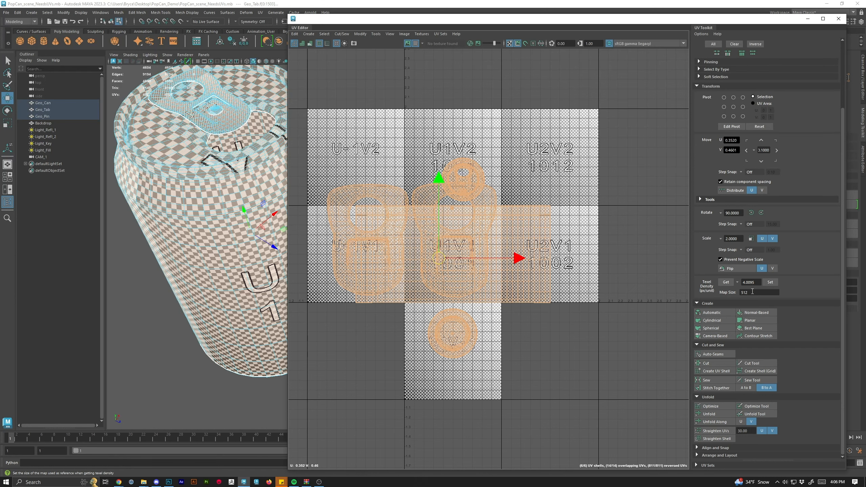
pyautogui.click(773, 284)
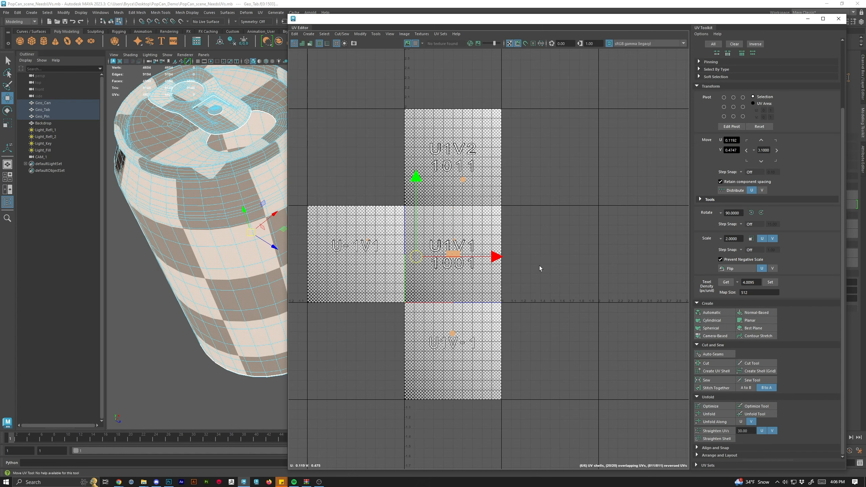
# Lay out all the selected UV shells automatically inside the 0–1 UV tile.
pyautogui.scroll(-5, 200, 228)
pyautogui.moveTo(247, 259); pyautogui.dragTo(209, 279)
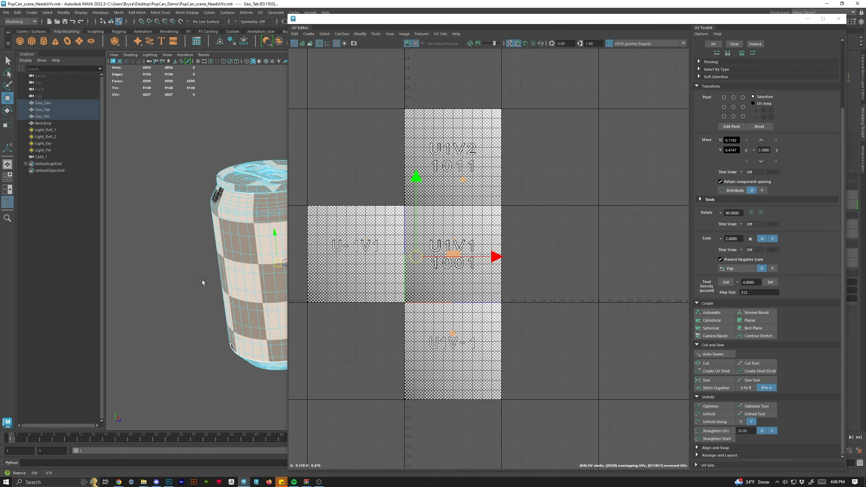
pyautogui.scroll(-1, 457, 271)
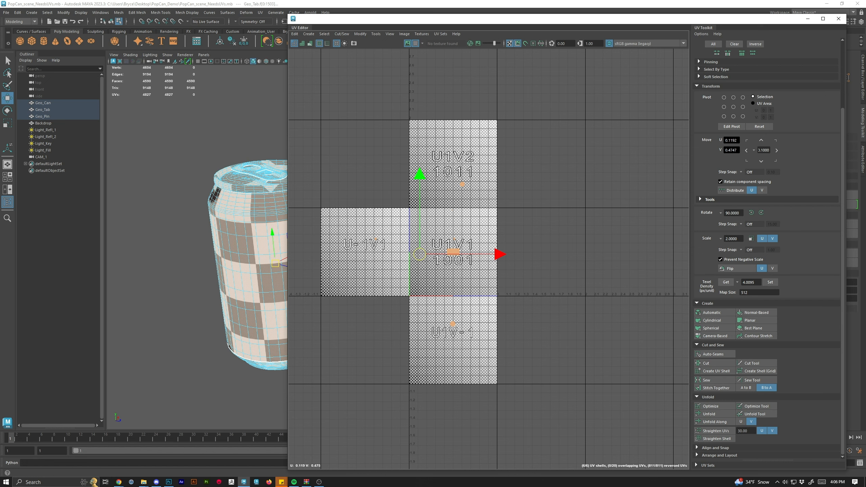
pyautogui.click(696, 465)
pyautogui.scroll(-1, 710, 441)
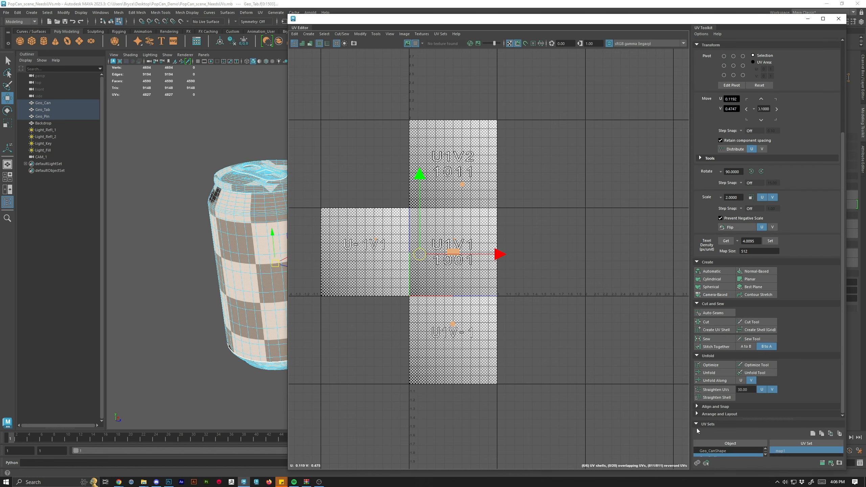
pyautogui.click(697, 415)
pyautogui.scroll(-2, 709, 375)
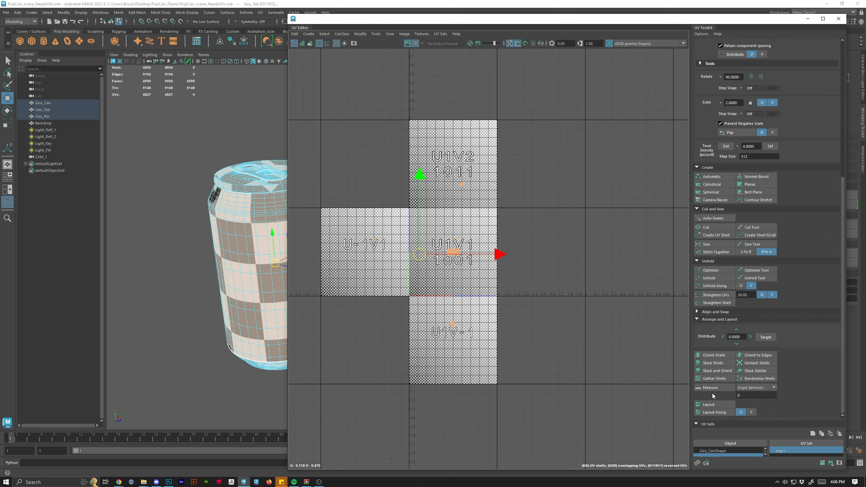
pyautogui.click(714, 406)
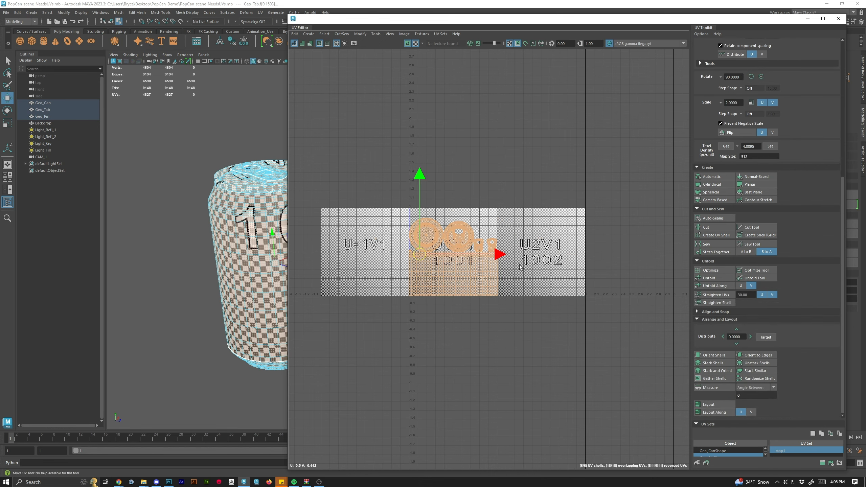
# Orbit around the can to examine the checker pattern after the layout.
pyautogui.scroll(3, 562, 291)
pyautogui.moveTo(245, 256); pyautogui.dragTo(138, 235)
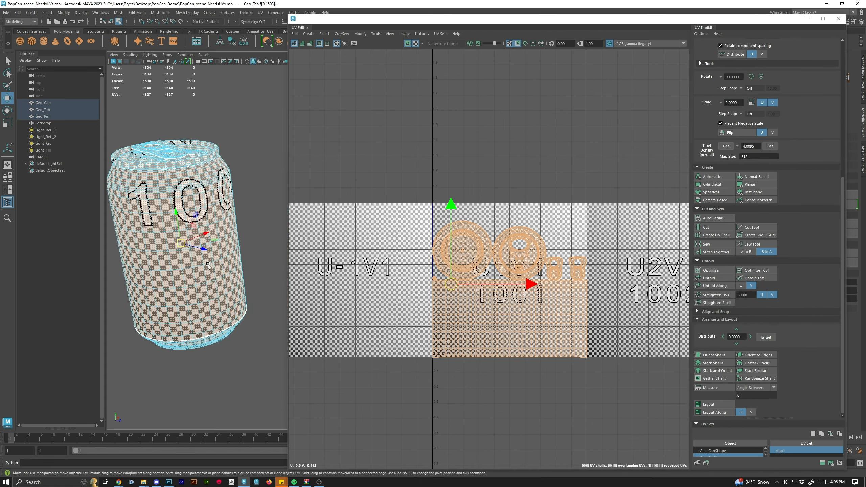
pyautogui.moveTo(208, 264); pyautogui.dragTo(185, 297)
pyautogui.moveTo(207, 112); pyautogui.dragTo(259, 174)
pyautogui.moveTo(184, 164); pyautogui.dragTo(210, 242)
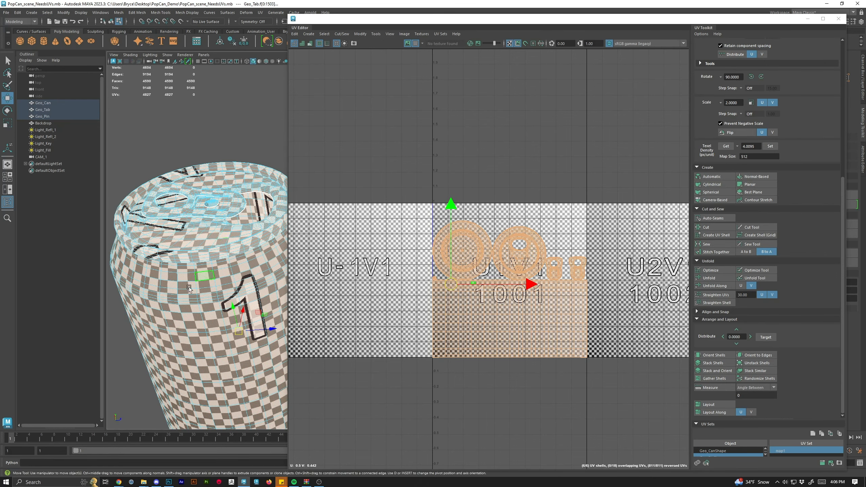
pyautogui.scroll(-2, 198, 301)
pyautogui.moveTo(228, 326)
pyautogui.mouseDown()
pyautogui.moveTo(176, 270)
pyautogui.moveTo(234, 299)
pyautogui.moveTo(244, 372)
pyautogui.moveTo(235, 340)
pyautogui.mouseUp()
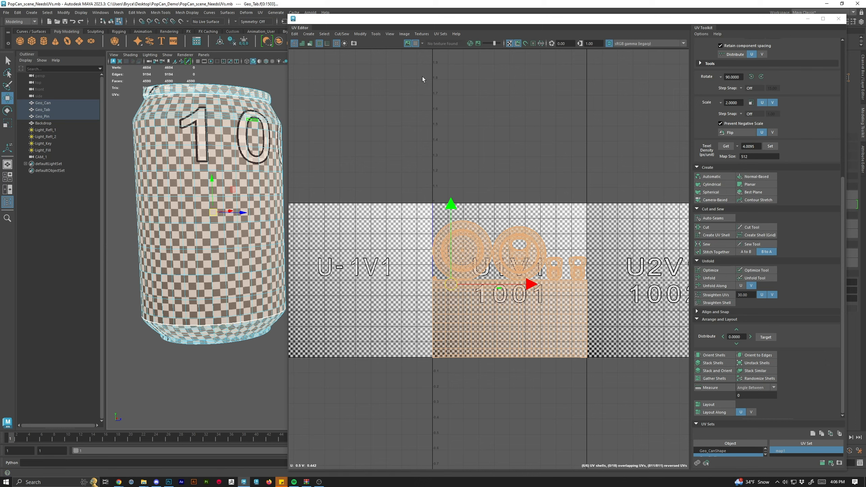
# Turn off the checker texture display and reposition the UV Editor window.
pyautogui.click(415, 44)
pyautogui.moveTo(437, 20); pyautogui.dragTo(466, 25)
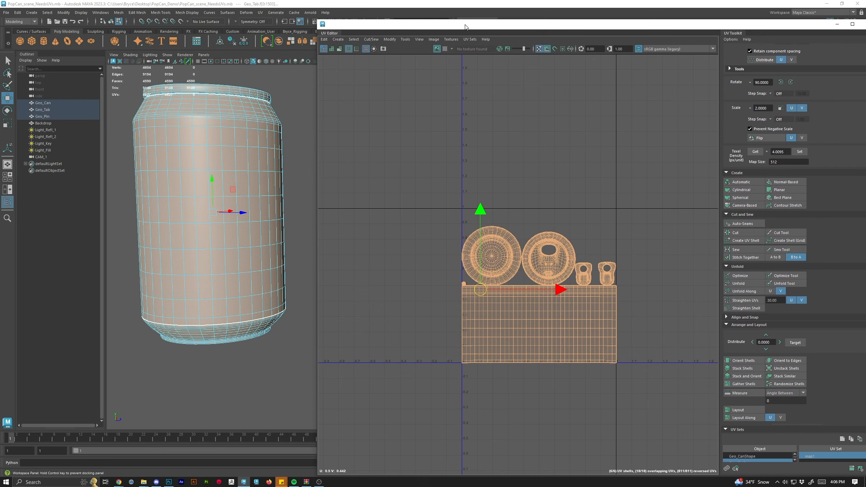
# Save the scene as PopCan_scene_Unwrapped.mb in the PopCan_Demo folder on the Desktop.
pyautogui.click(6, 12)
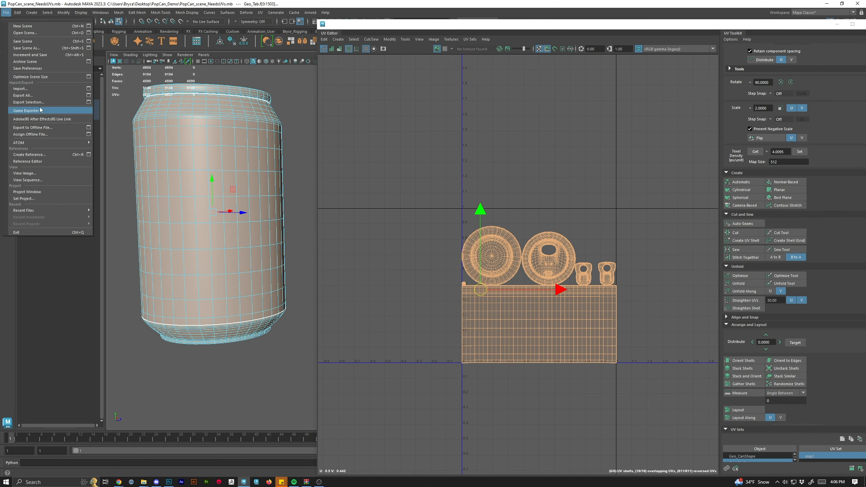
pyautogui.click(34, 48)
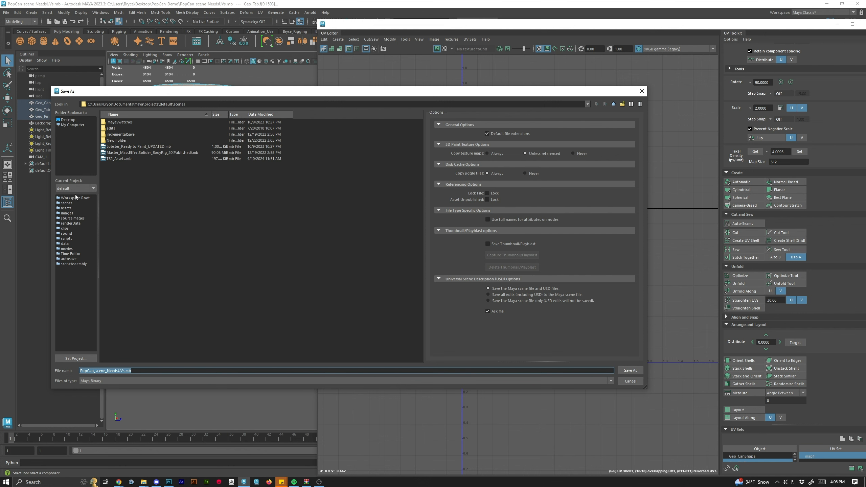
pyautogui.click(68, 120)
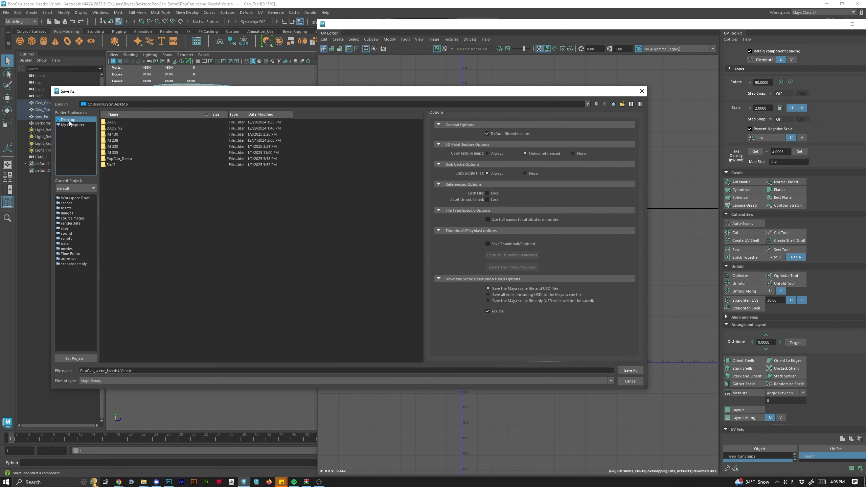
pyautogui.doubleClick(119, 160)
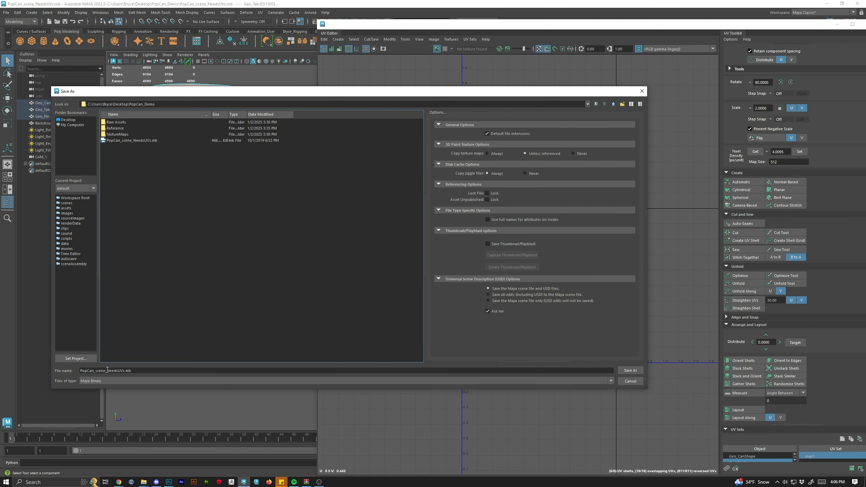
pyautogui.moveTo(107, 371); pyautogui.dragTo(116, 371)
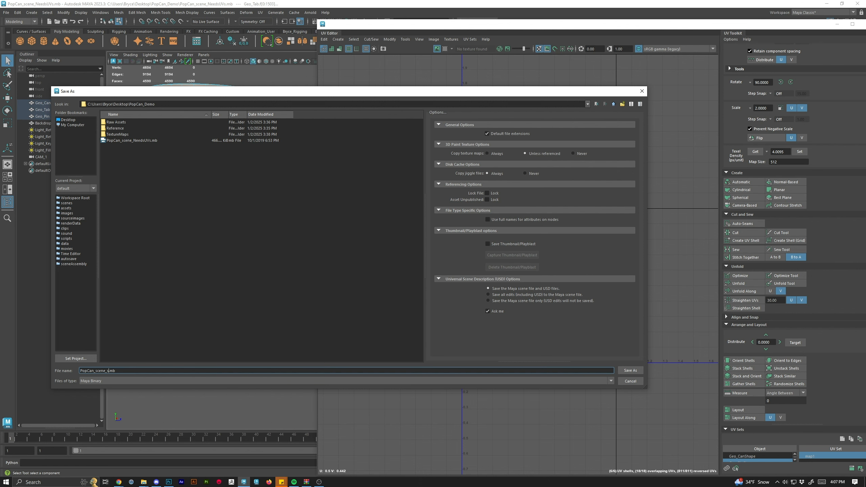
pyautogui.press('BackSpace')
pyautogui.write('Unwrapped')
pyautogui.press('Return')
# Inspect the packed UV shells in the UV Editor and the can's wireframe in the viewport.
pyautogui.press('w')
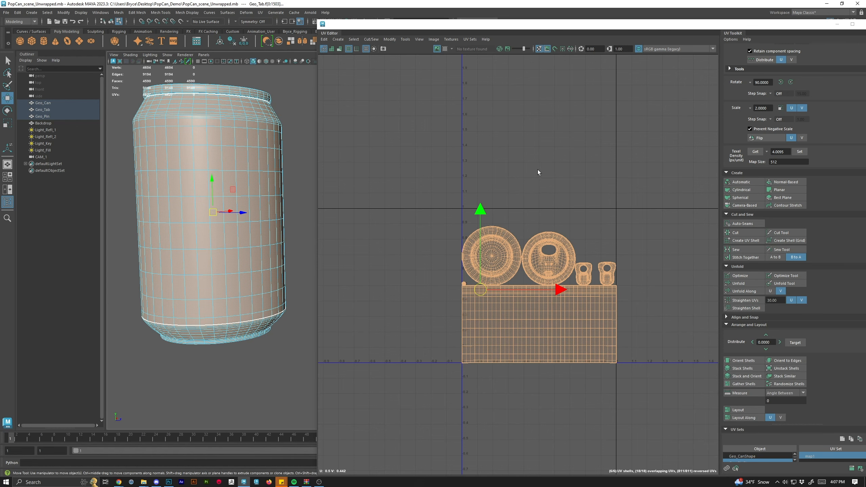
pyautogui.click(531, 237)
pyautogui.scroll(5, 542, 300)
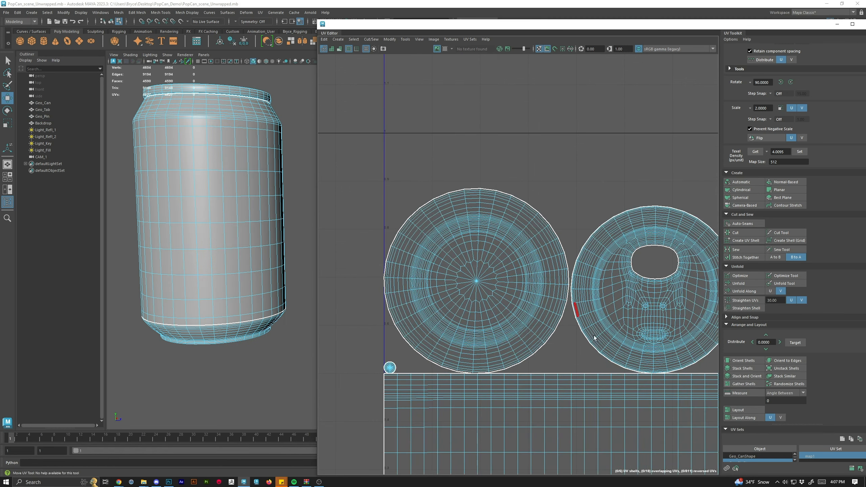
pyautogui.scroll(-1, 596, 303)
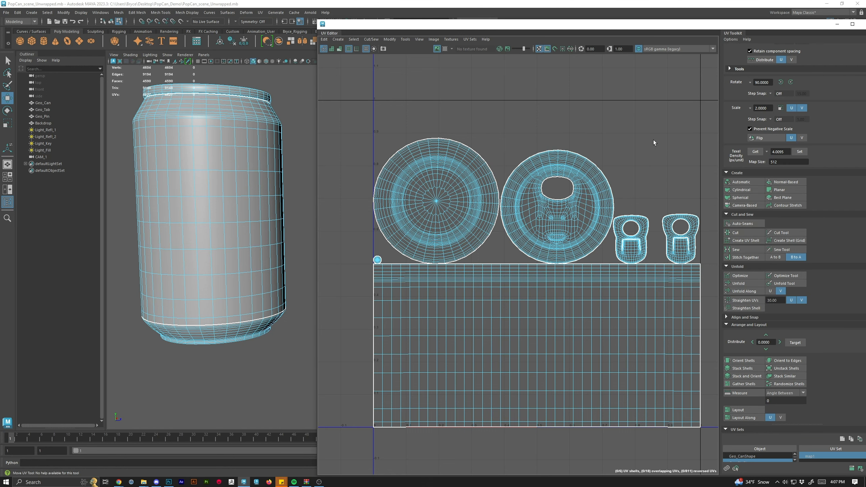
pyautogui.scroll(-1, 540, 194)
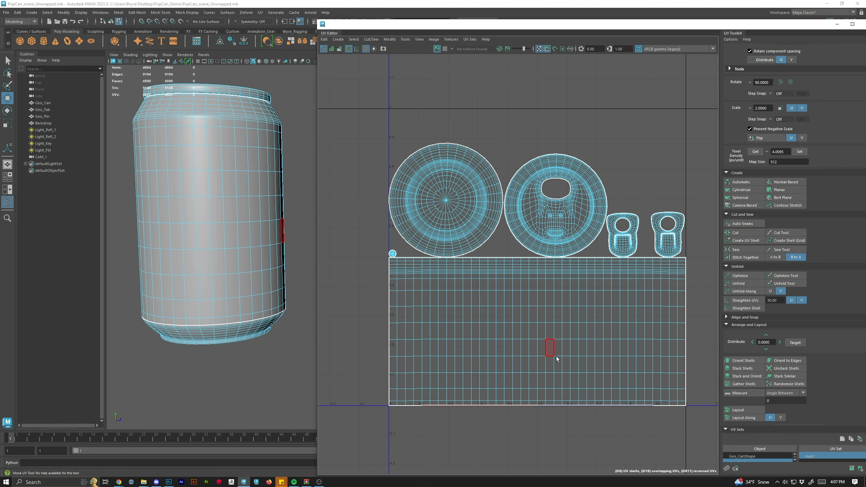
pyautogui.moveTo(559, 357); pyautogui.dragTo(539, 348)
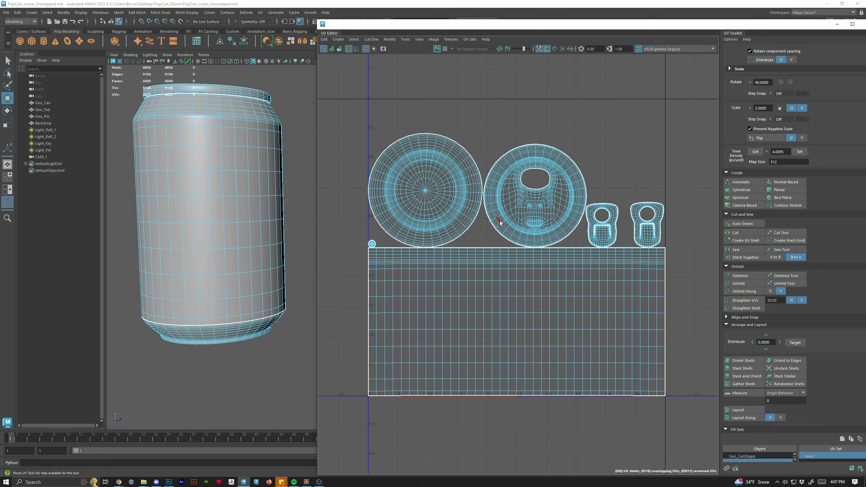
pyautogui.keyDown('alt'); pyautogui.moveTo(267, 267); pyautogui.dragTo(192, 401); pyautogui.keyUp('alt')
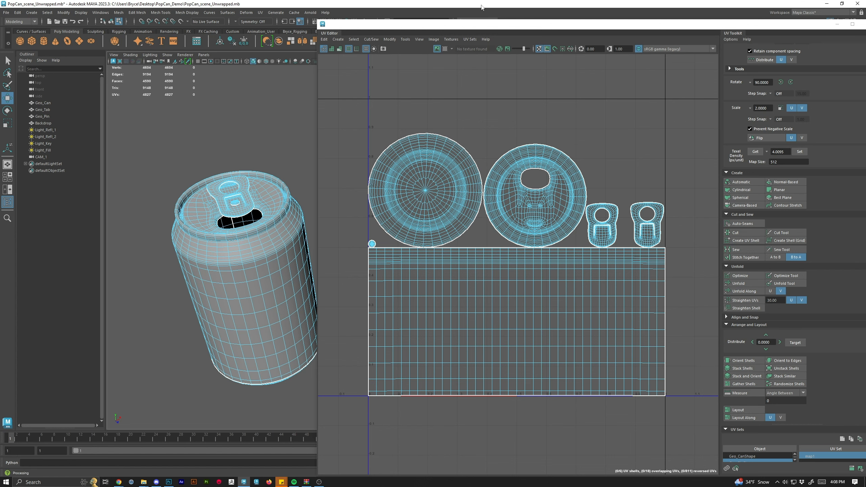
# Open the UV Snapshot options from the UV Editor.
pyautogui.moveTo(462, 26); pyautogui.dragTo(401, 16)
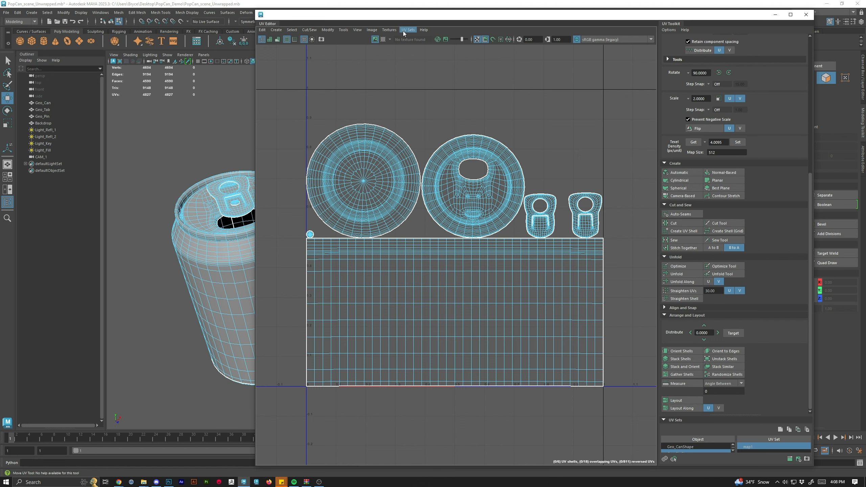
pyautogui.moveTo(337, 14)
pyautogui.mouseDown()
pyautogui.moveTo(315, 10)
pyautogui.moveTo(322, 16)
pyautogui.mouseUp()
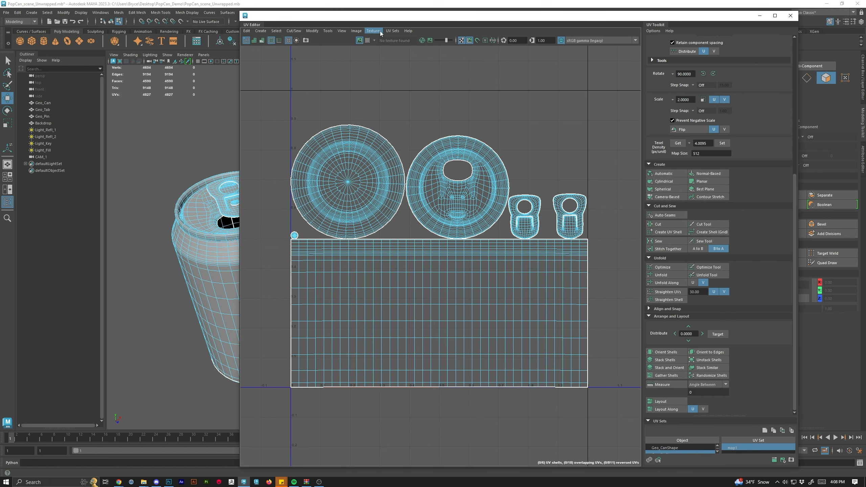
pyautogui.click(362, 34)
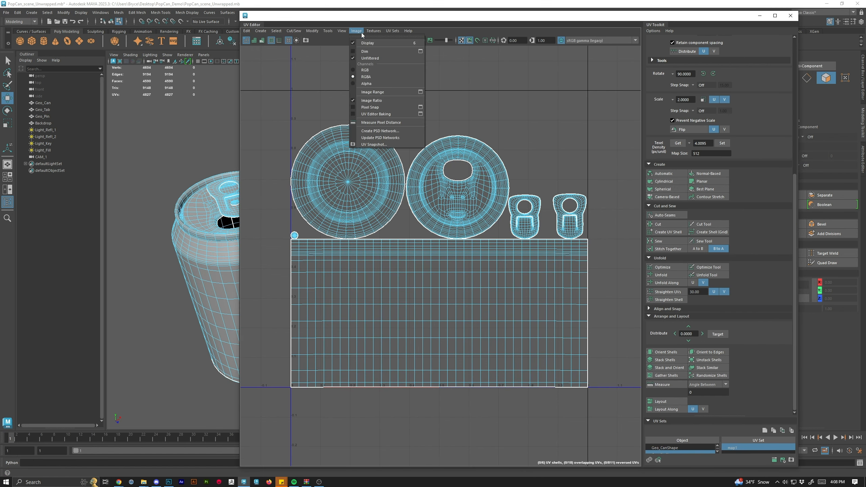
pyautogui.click(374, 144)
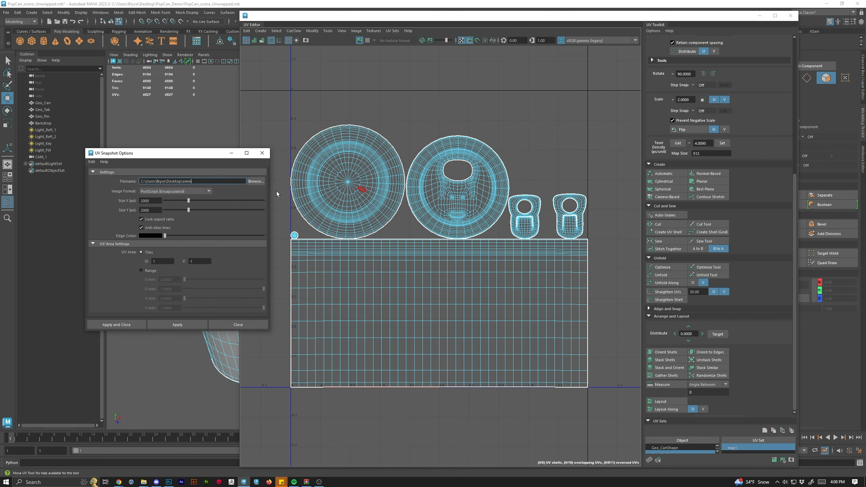
# Set the snapshot file to Popcan_Uv_Temp in the PopCan_Demo folder on the Desktop.
pyautogui.click(257, 183)
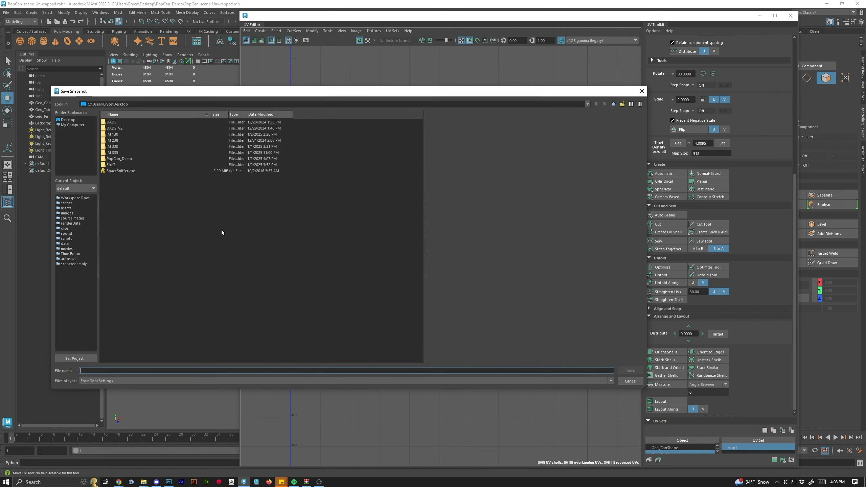
pyautogui.doubleClick(123, 160)
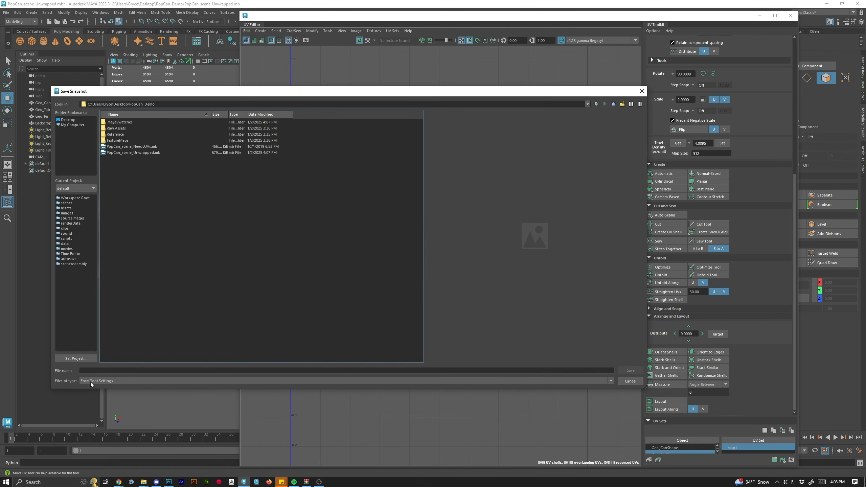
pyautogui.click(99, 373)
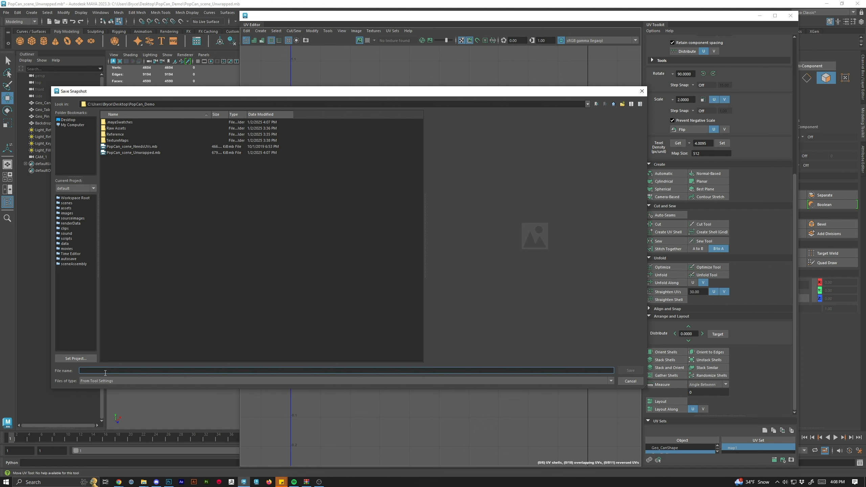
pyautogui.rightClick(104, 373)
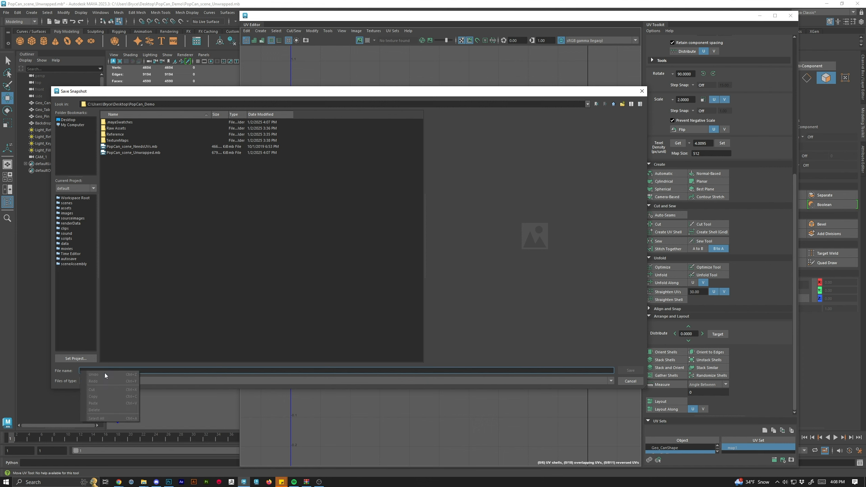
pyautogui.click(283, 372)
pyautogui.write('Po')
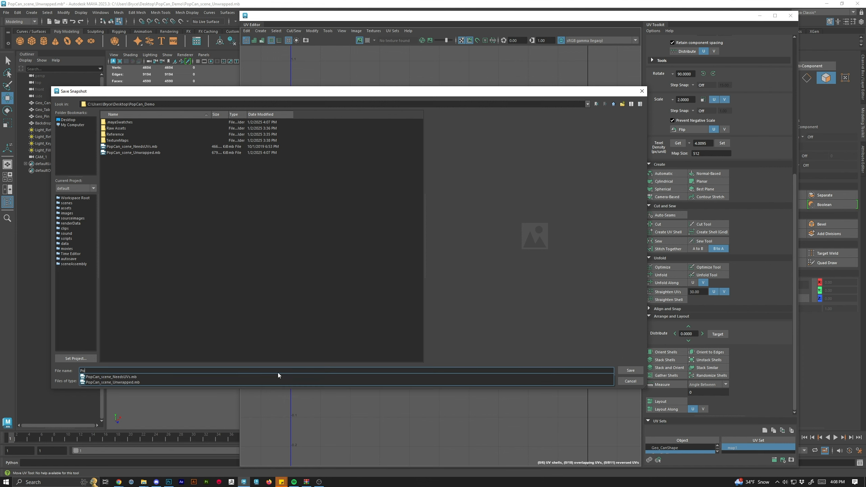
pyautogui.write('pcan_Uv_Temp')
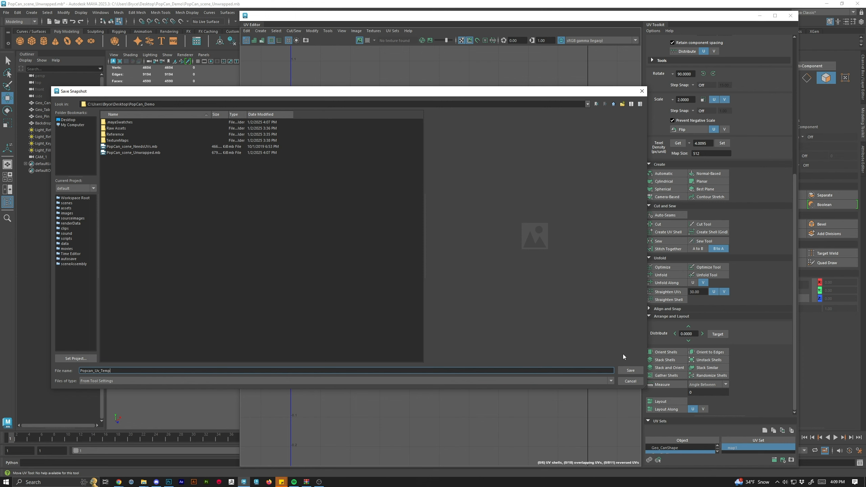
pyautogui.click(630, 371)
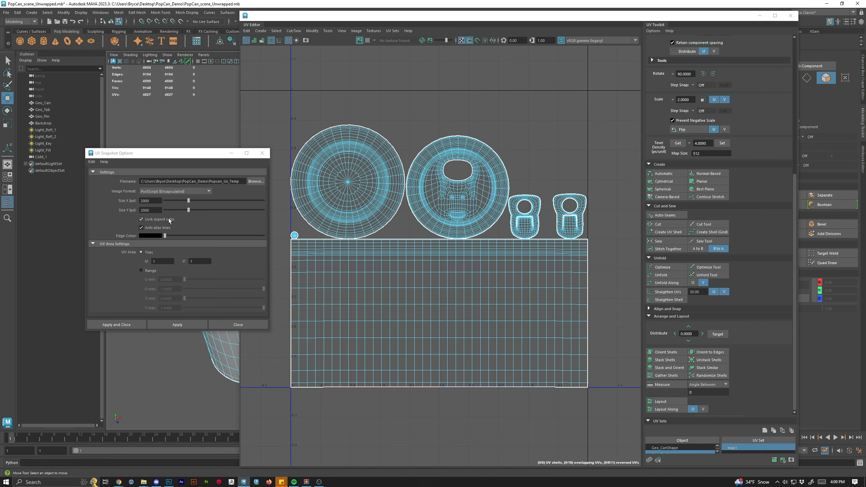
# Set the snapshot size to 1024 by 1024 pixels and apply the UV snapshot.
pyautogui.moveTo(152, 201); pyautogui.dragTo(120, 198)
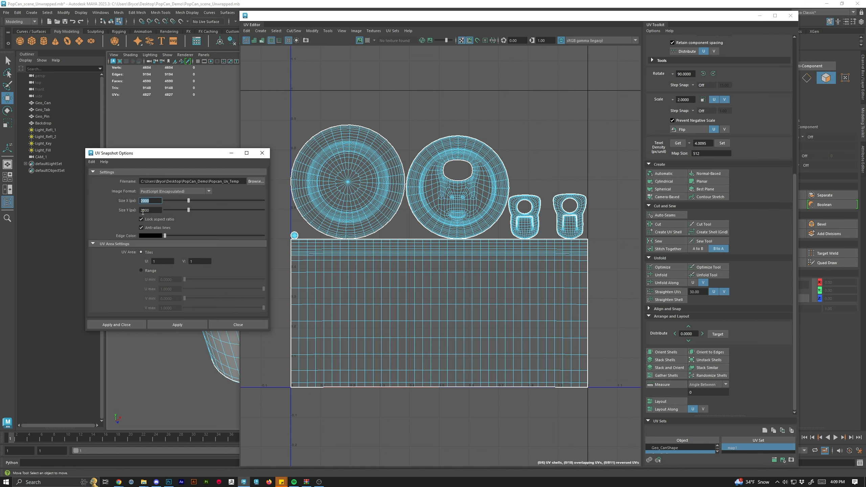
pyautogui.write('1024')
pyautogui.press('Tab')
pyautogui.click(122, 326)
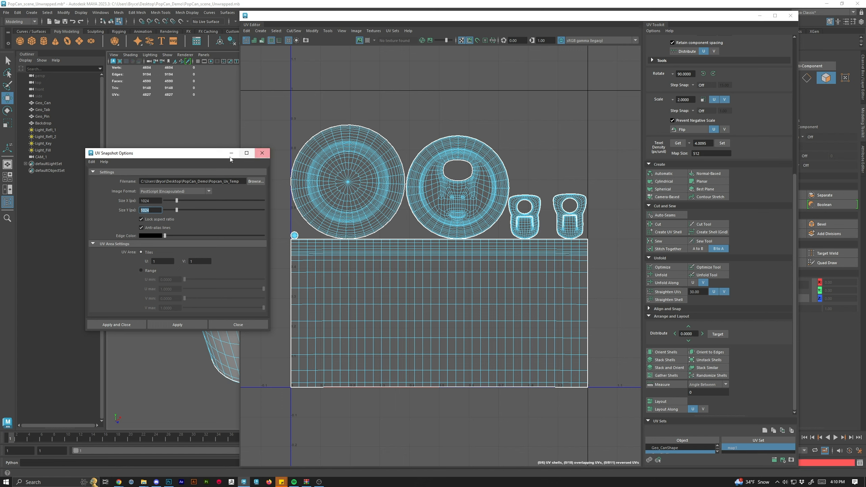
# Select the can, pull tab and rivet pin in Object Mode and apply the UV snapshot again.
pyautogui.moveTo(148, 155); pyautogui.dragTo(79, 148)
pyautogui.moveTo(409, 15); pyautogui.dragTo(0, 341)
pyautogui.moveTo(205, 486); pyautogui.dragTo(544, 70)
pyautogui.rightClick(224, 248)
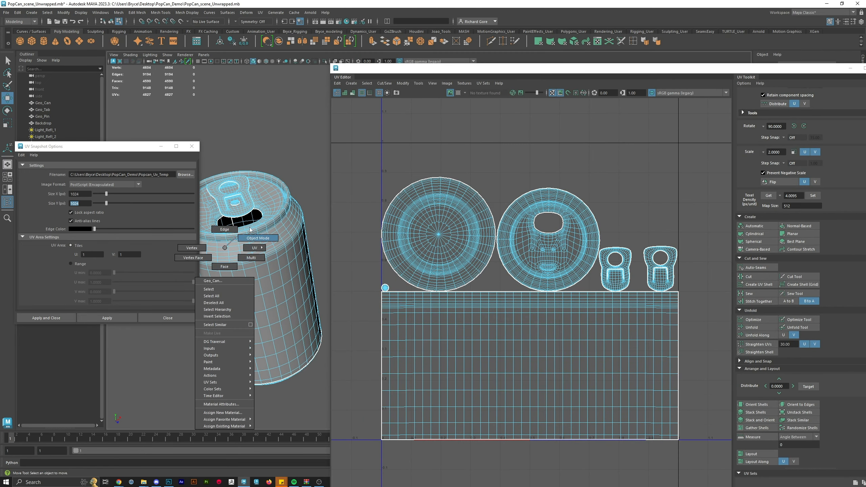
pyautogui.click(256, 239)
pyautogui.click(243, 161)
pyautogui.scroll(-3, 241, 161)
pyautogui.moveTo(240, 159); pyautogui.dragTo(339, 401)
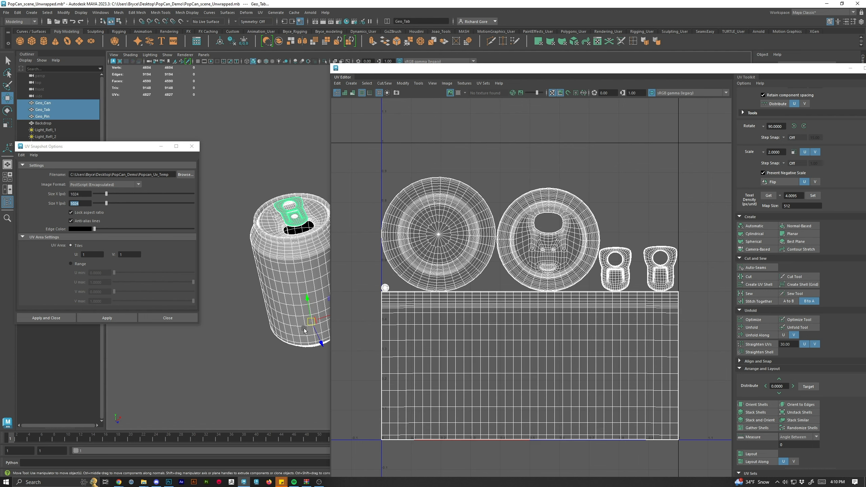
pyautogui.scroll(3, 288, 275)
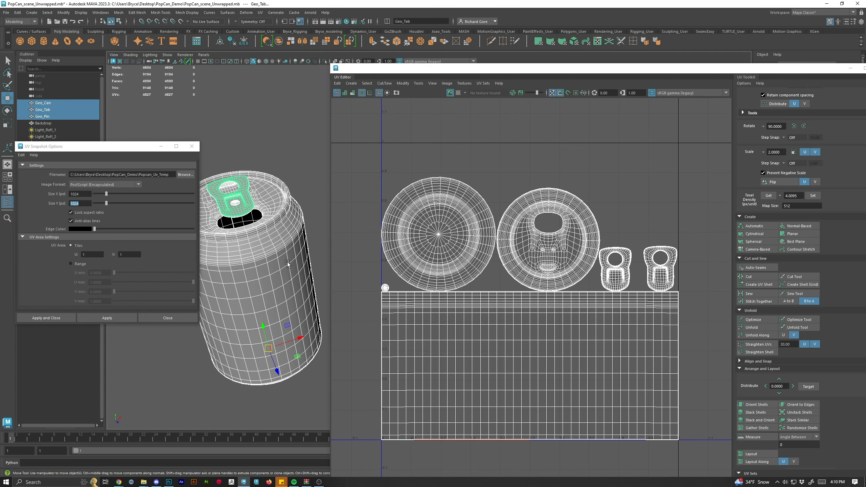
pyautogui.click(109, 318)
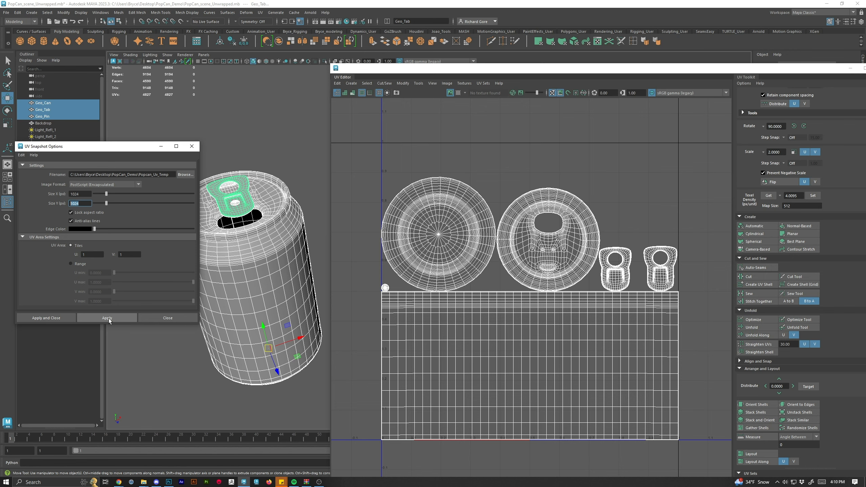
# Check the PopCan_Demo folder in File Explorer for the exported snapshot file.
pyautogui.moveTo(718, 70); pyautogui.dragTo(569, 64)
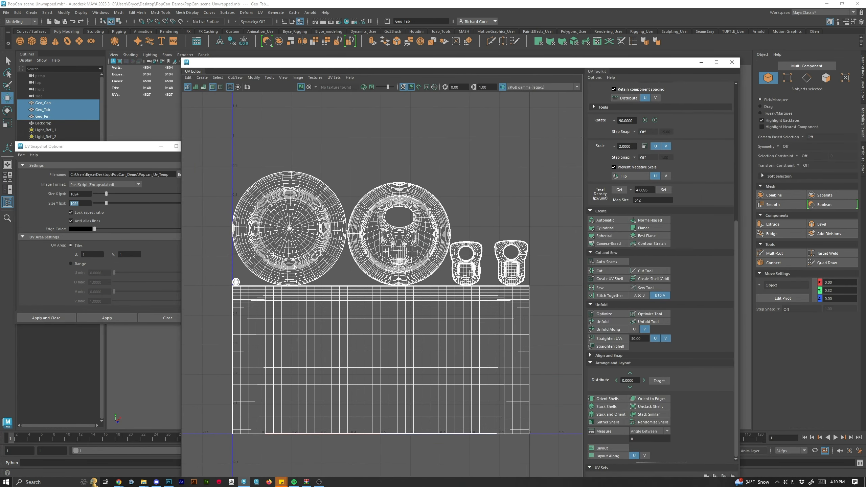
pyautogui.click(144, 482)
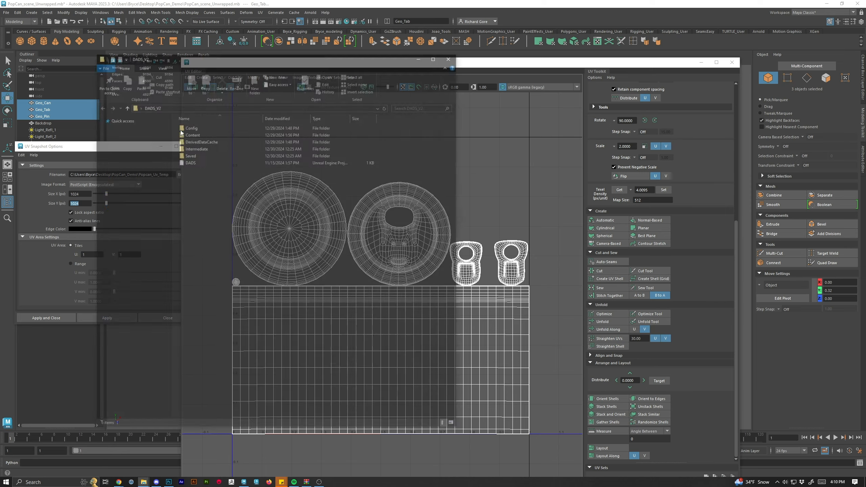
pyautogui.moveTo(252, 56); pyautogui.dragTo(865, 53)
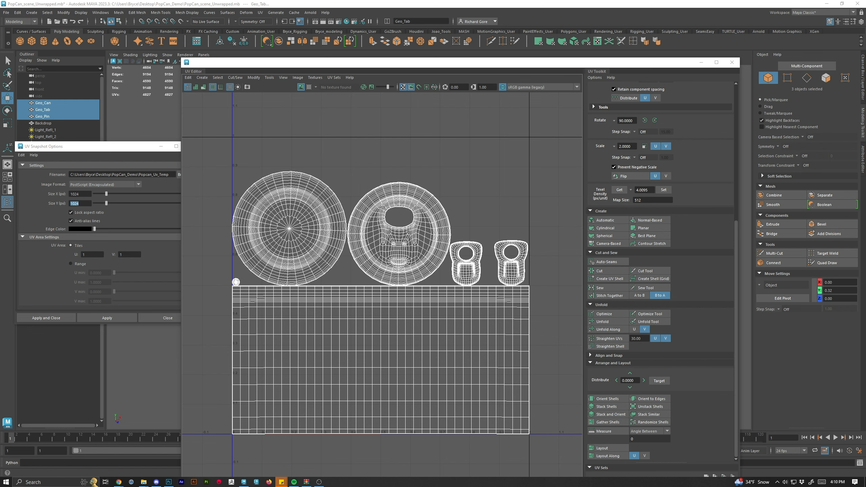
pyautogui.moveTo(865, 163); pyautogui.dragTo(564, 105)
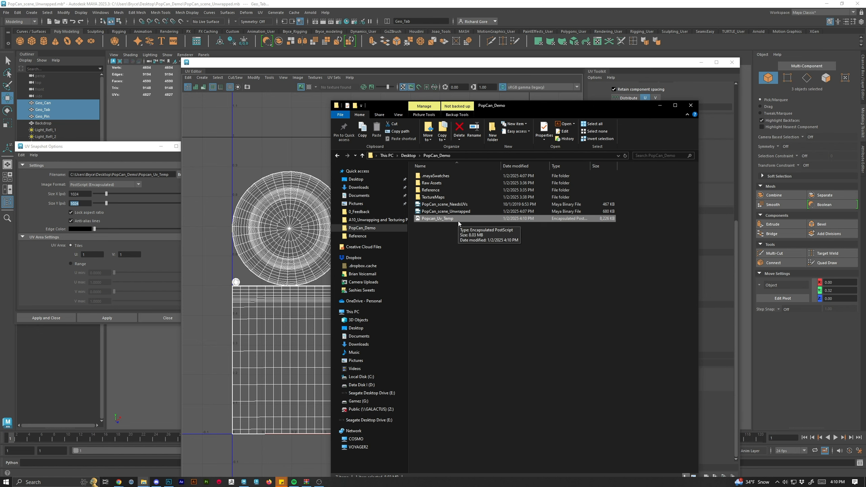
pyautogui.moveTo(532, 106); pyautogui.dragTo(865, 137)
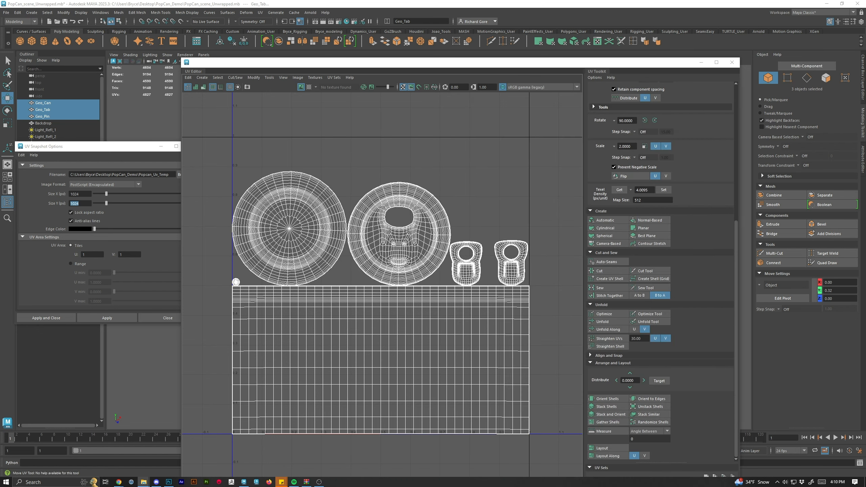
# Change the snapshot image format to PNG and apply the UV snapshot.
pyautogui.click(93, 151)
pyautogui.click(140, 185)
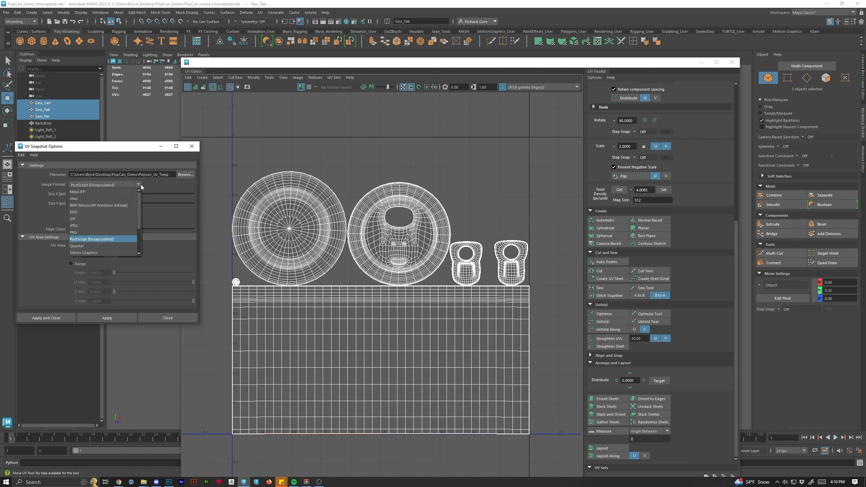
pyautogui.click(104, 232)
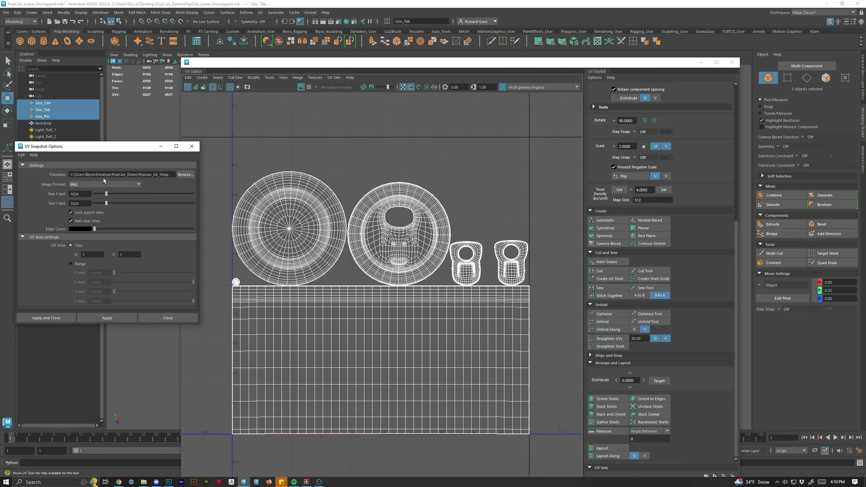
pyautogui.click(105, 318)
# Delete the Encapsulated PostScript version of Popcan_Uv_Temp from the PopCan_Demo folder.
pyautogui.hotkey('alt', 'Tab')
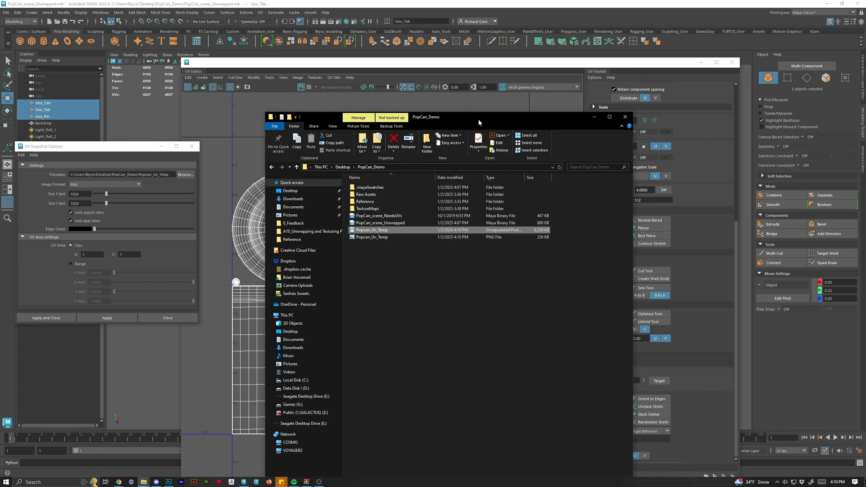
pyautogui.moveTo(478, 119); pyautogui.dragTo(458, 99)
pyautogui.click(365, 266)
pyautogui.click(373, 212)
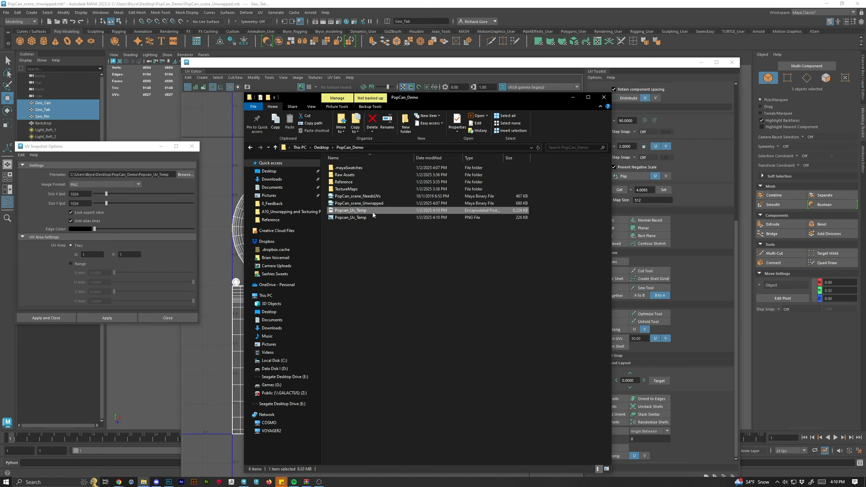
pyautogui.press('Delete')
# Open the Popcan_Uv_Temp PNG in the photo viewer to inspect the UV layout, then close it.
pyautogui.click(361, 210)
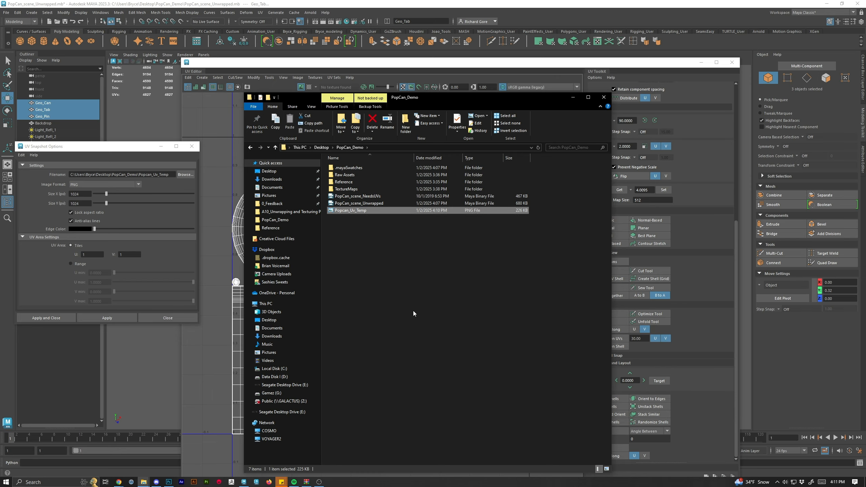
pyautogui.press('Return')
pyautogui.scroll(3, 336, 220)
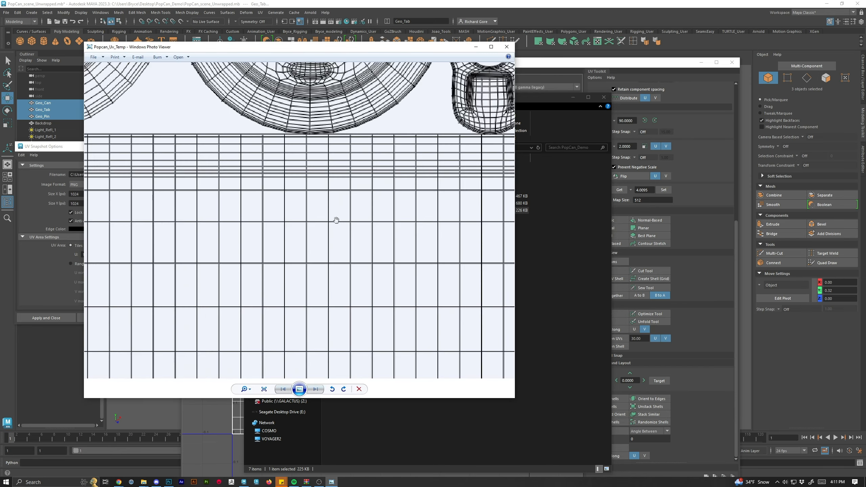
pyautogui.scroll(-4, 336, 220)
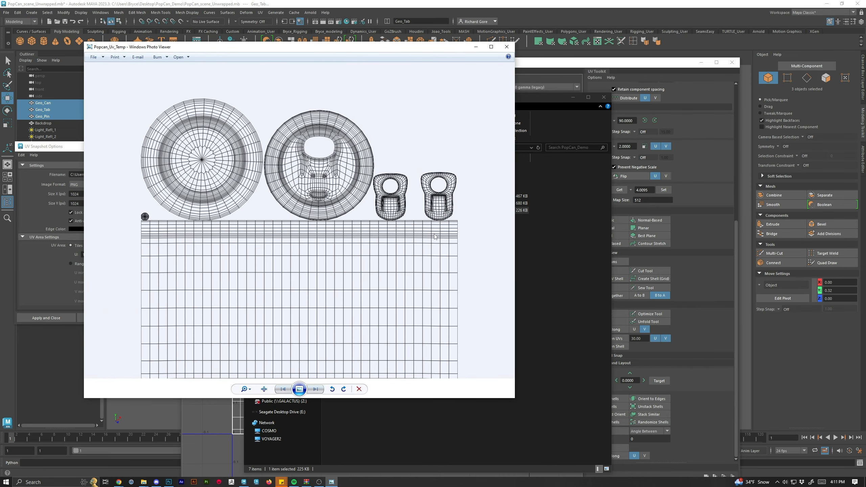
pyautogui.click(507, 47)
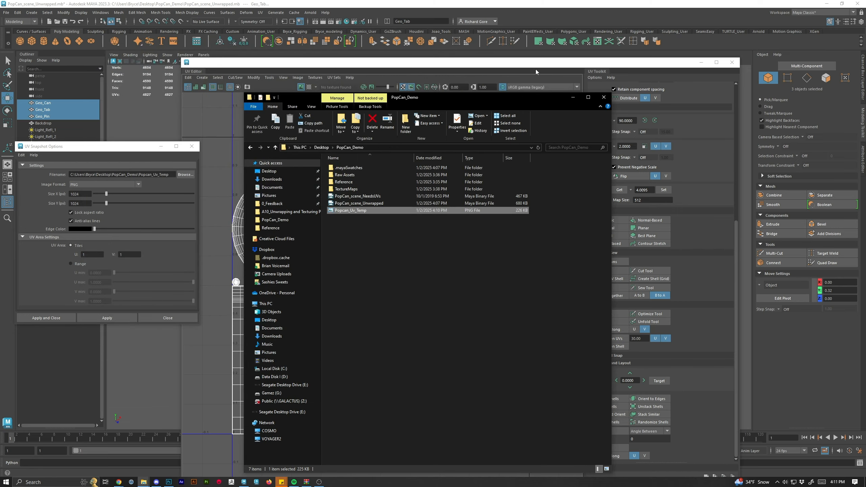
# Open the Popcan_Uv_Temp PNG from the PopCan_Demo folder in Photoshop.
pyautogui.click(535, 68)
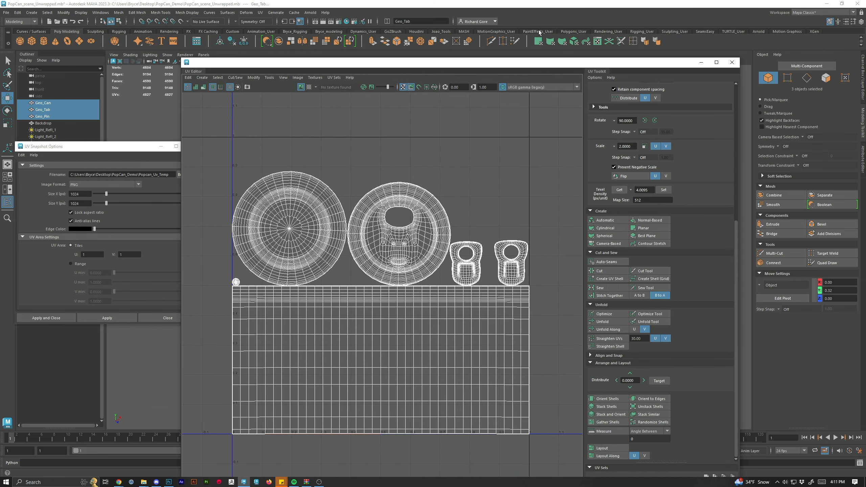
pyautogui.moveTo(523, 65); pyautogui.dragTo(502, 20)
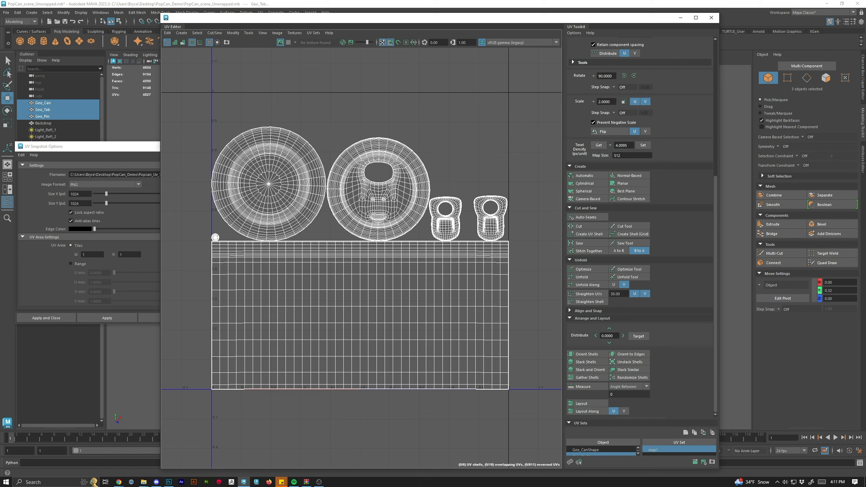
pyautogui.hotkey('alt', 'Tab')
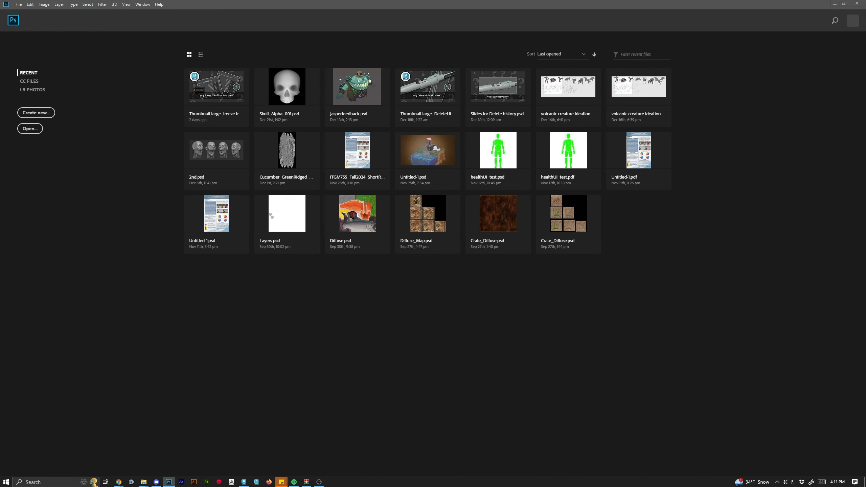
pyautogui.click(834, 3)
pyautogui.hotkey('alt', 'Tab')
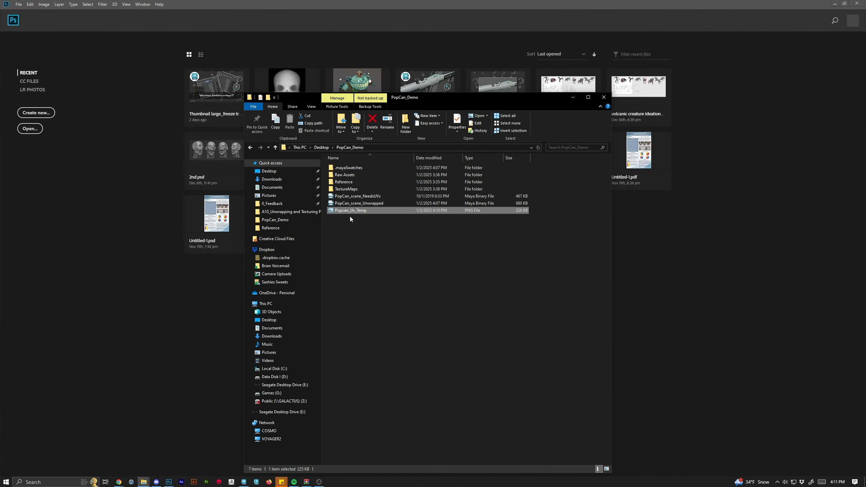
pyautogui.moveTo(348, 212); pyautogui.dragTo(751, 76)
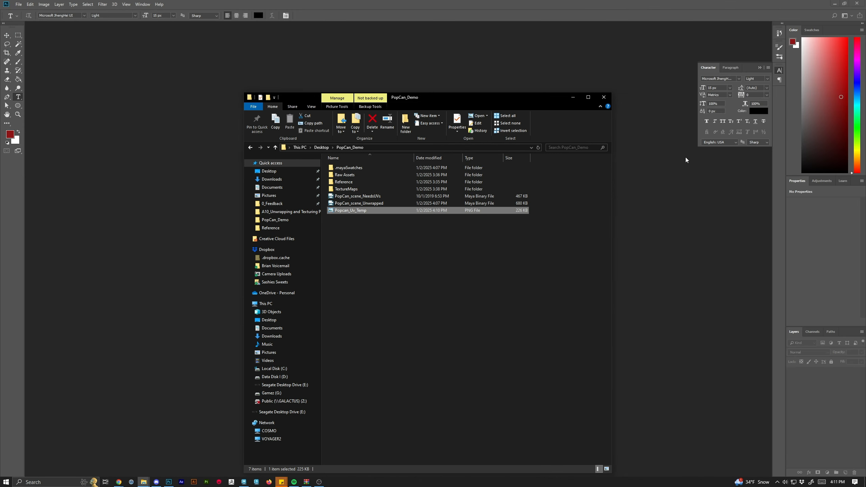
pyautogui.click(572, 97)
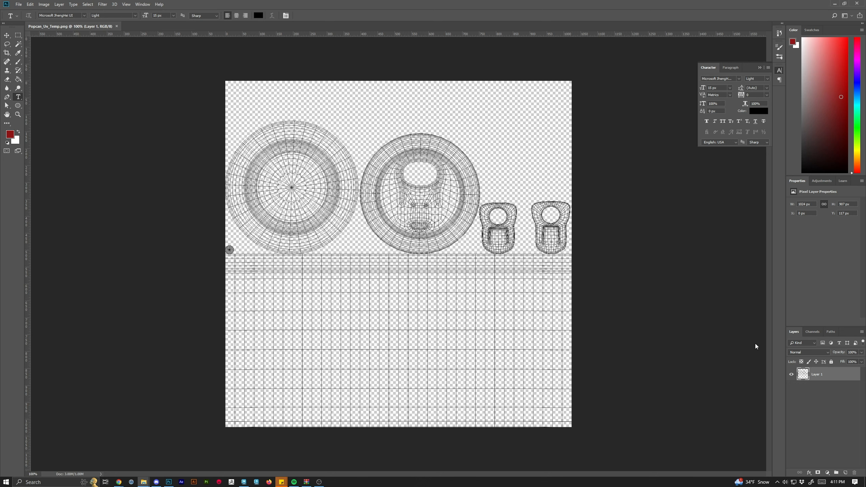
# Rename the UV snapshot layer to UV_Temp and lock it.
pyautogui.doubleClick(823, 374)
pyautogui.write('UV_Temp')
pyautogui.press('Return')
pyautogui.click(832, 361)
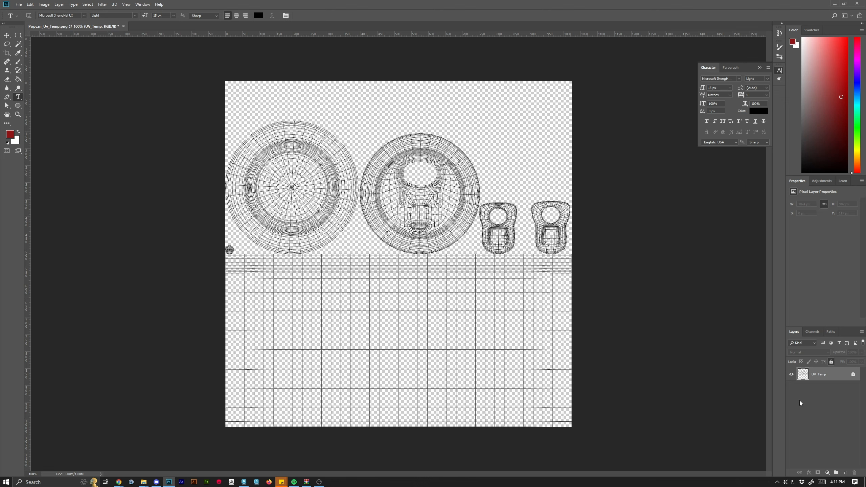
# Toggle the UV_Temp layer's visibility off and back on.
pyautogui.click(792, 374)
pyautogui.click(791, 374)
pyautogui.click(791, 375)
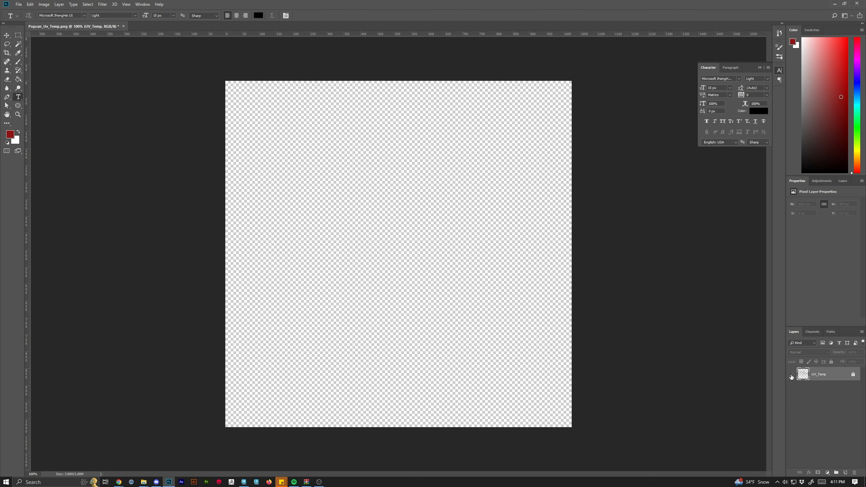
pyautogui.click(791, 374)
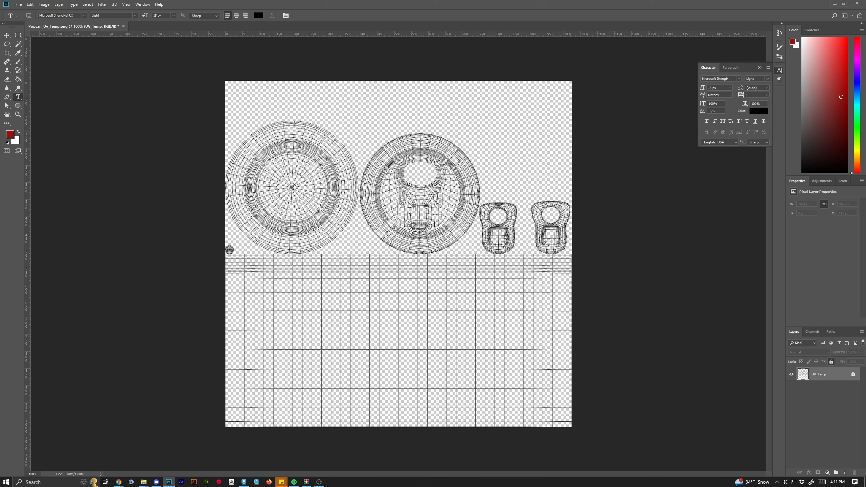
# Place the Logo1 image from the Raw Assets folder onto the UV layout as a new layer.
pyautogui.hotkey('alt', 'Tab')
pyautogui.moveTo(865, 174); pyautogui.dragTo(386, 99)
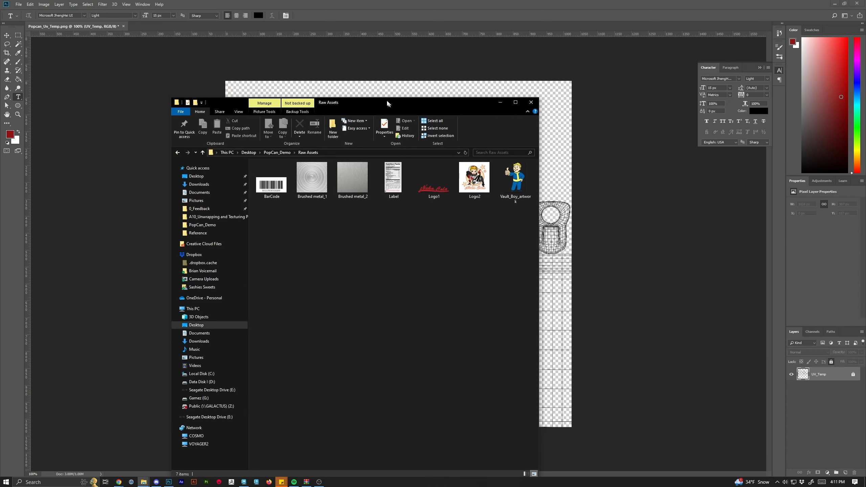
pyautogui.click(515, 101)
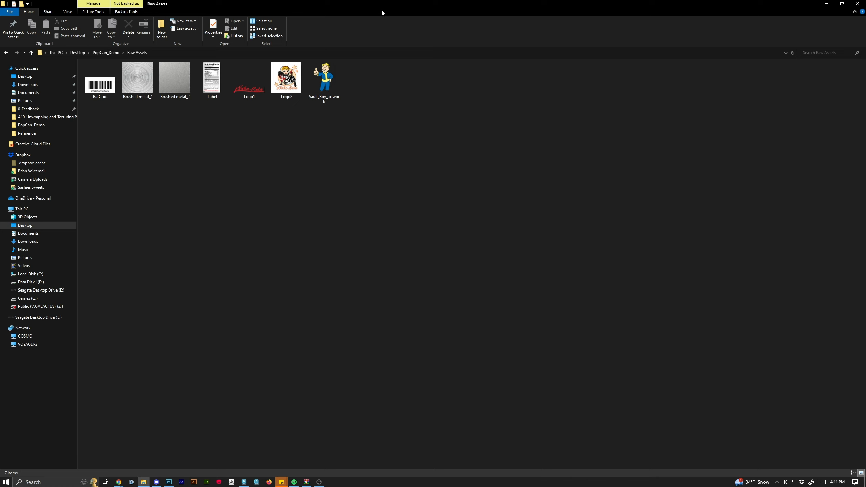
pyautogui.moveTo(484, 5); pyautogui.dragTo(865, 118)
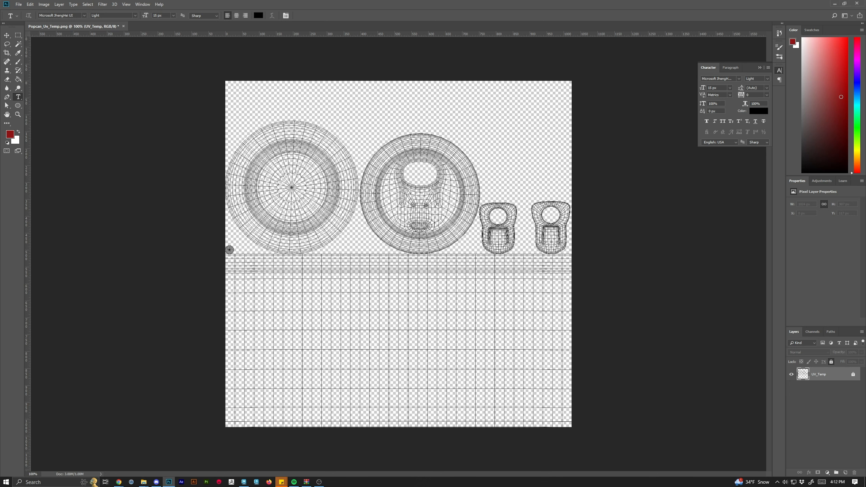
pyautogui.moveTo(489, 266); pyautogui.dragTo(407, 335)
pyautogui.moveTo(428, 267); pyautogui.dragTo(424, 322)
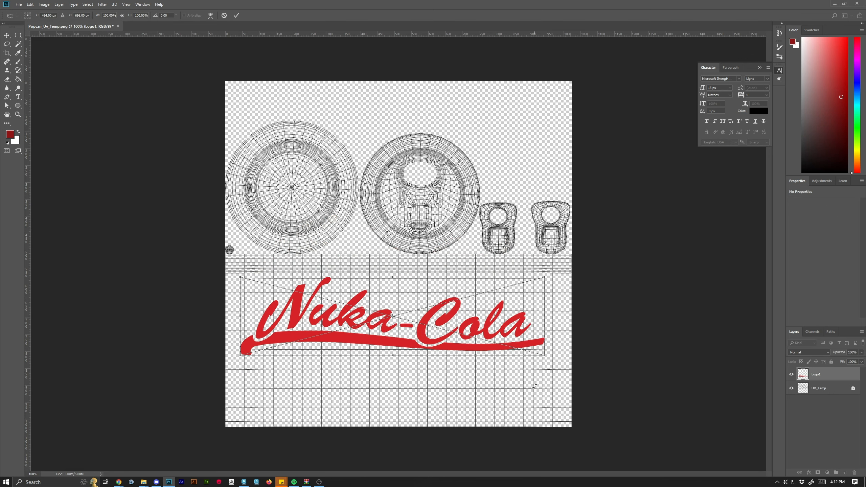
# Toggle the checker map in the UV Editor on and off to check the UV layout.
pyautogui.moveTo(458, 4); pyautogui.dragTo(789, 28)
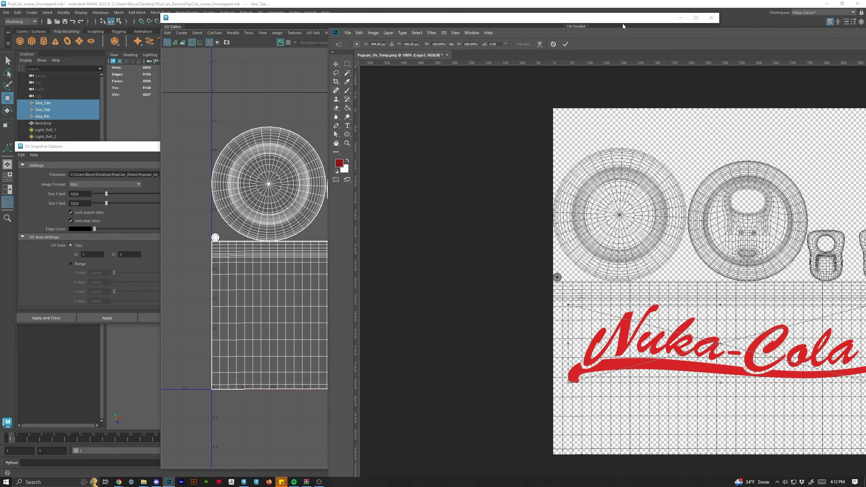
pyautogui.moveTo(542, 22); pyautogui.dragTo(480, 276)
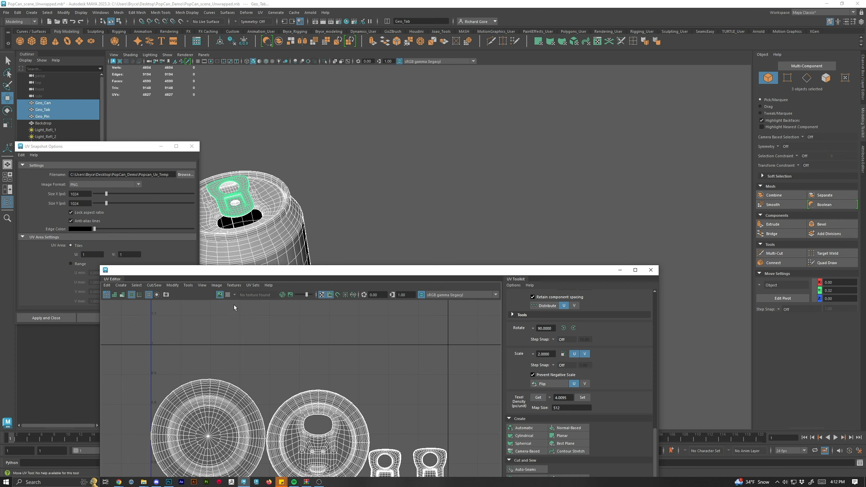
pyautogui.click(227, 294)
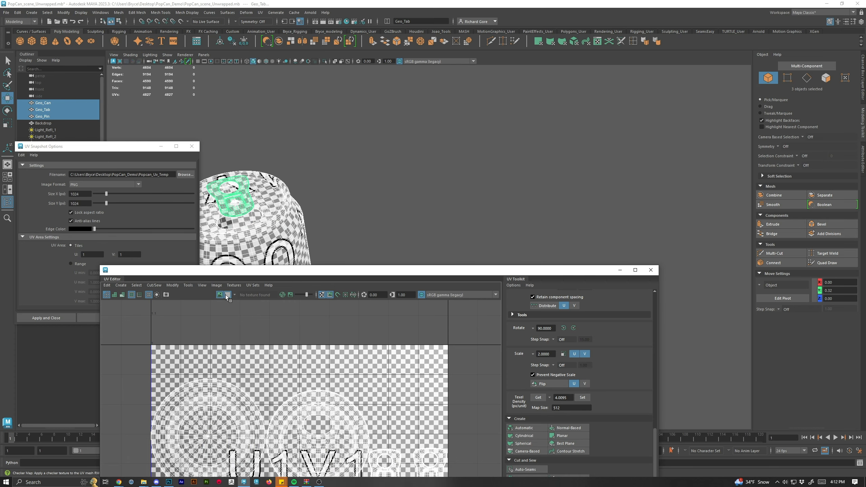
pyautogui.click(226, 295)
pyautogui.moveTo(391, 275); pyautogui.dragTo(430, 15)
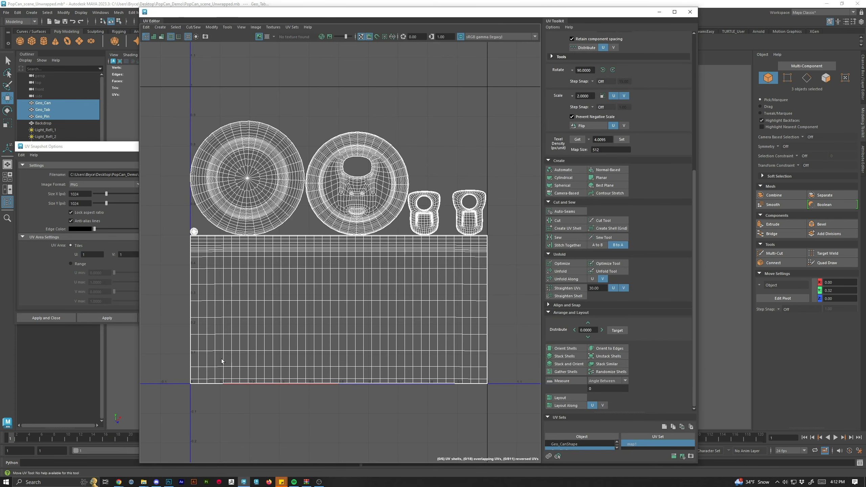
pyautogui.click(168, 481)
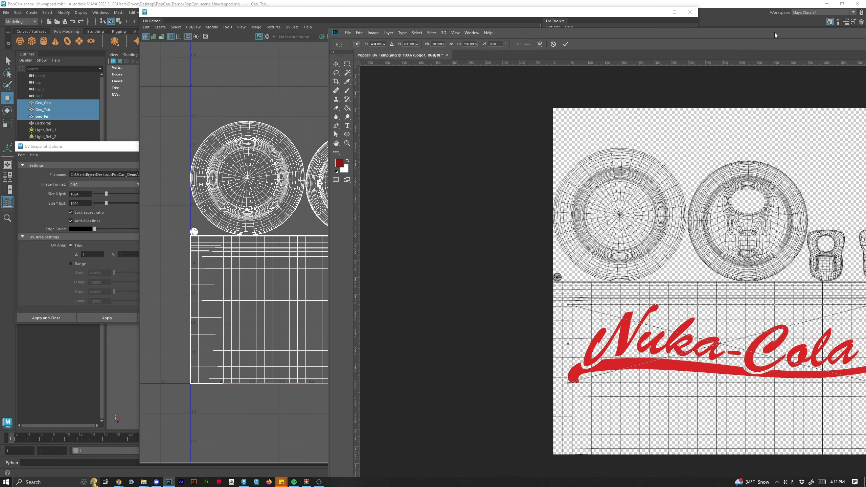
# Scale the Nuka-Cola logo down to about 55% and move it to the middle of the can body's UVs.
pyautogui.moveTo(774, 33); pyautogui.dragTo(478, 26)
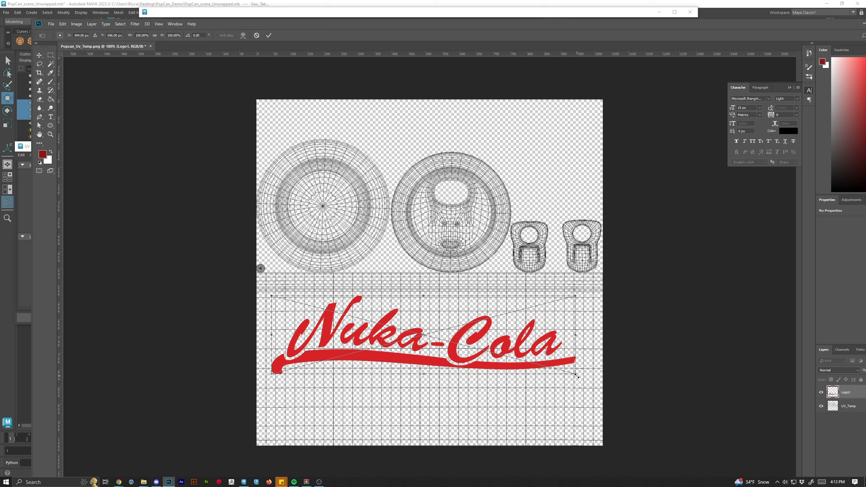
pyautogui.moveTo(576, 375); pyautogui.dragTo(435, 360)
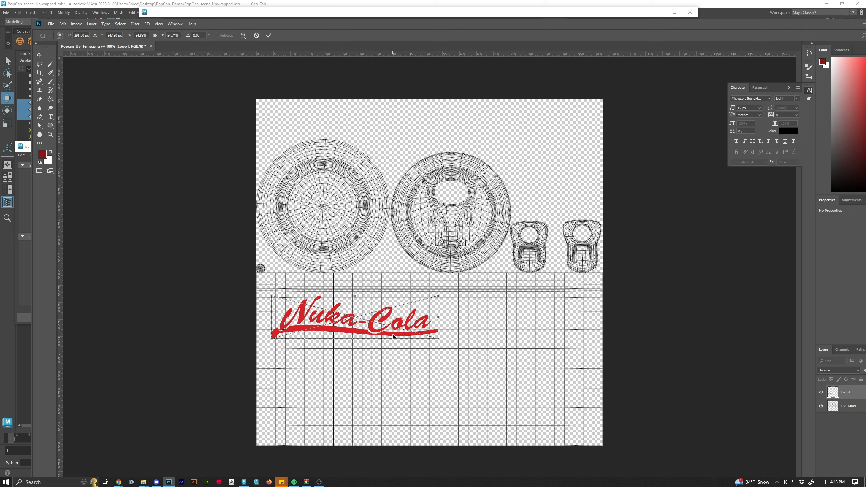
pyautogui.moveTo(393, 337); pyautogui.dragTo(489, 348)
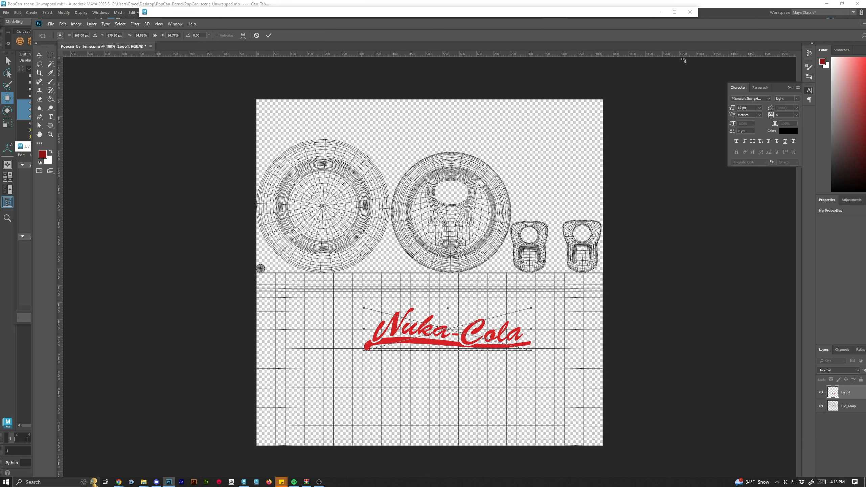
pyautogui.moveTo(652, 22); pyautogui.dragTo(598, 17)
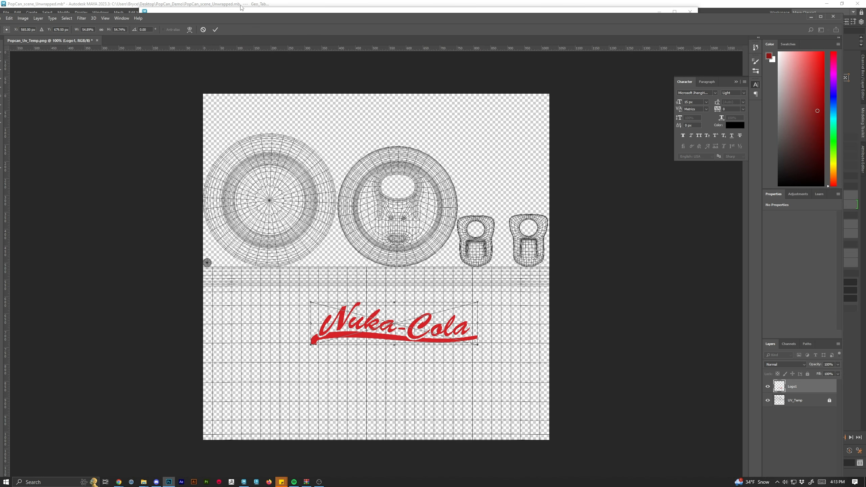
pyautogui.moveTo(236, 19); pyautogui.dragTo(283, 28)
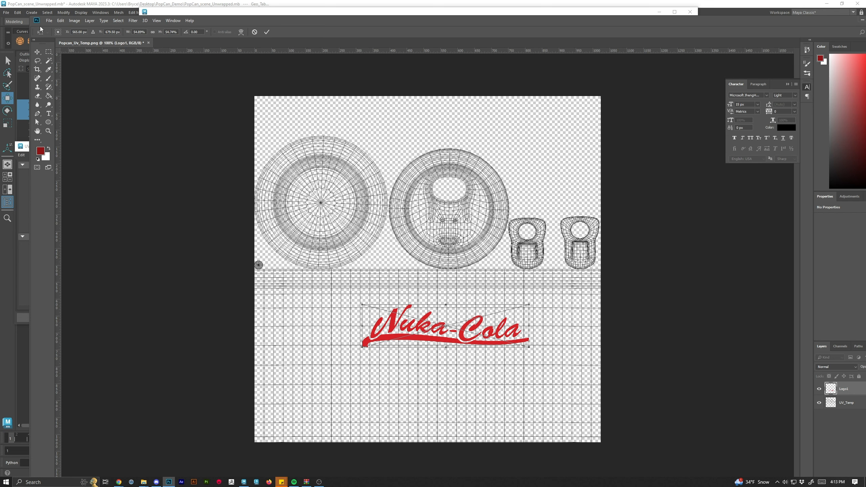
# Commit the placed logo and save the document as Texture_test in Photoshop format with maximized compatibility.
pyautogui.click(48, 20)
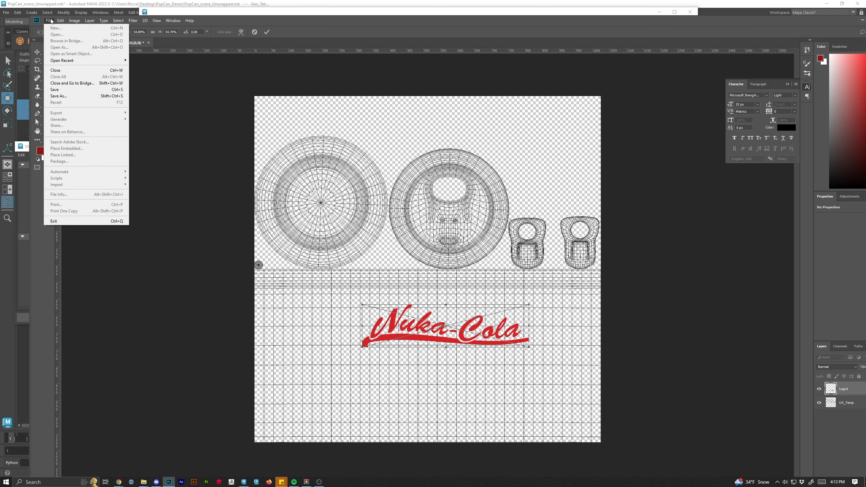
pyautogui.click(64, 98)
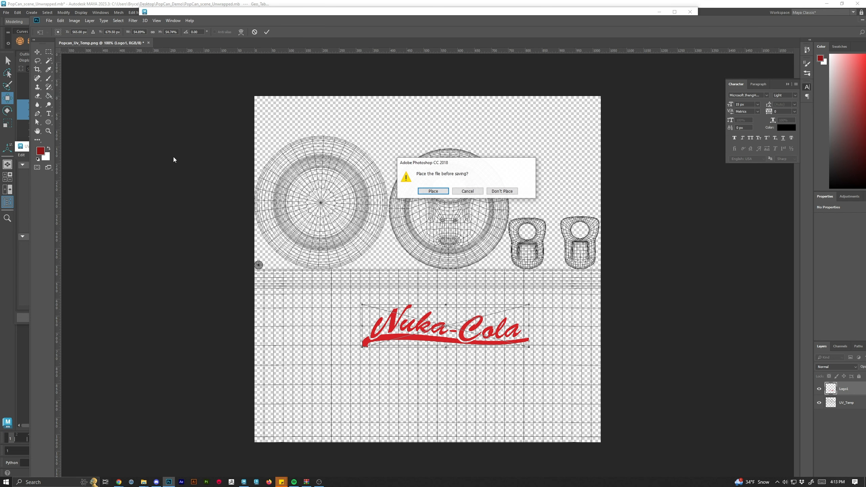
pyautogui.click(433, 191)
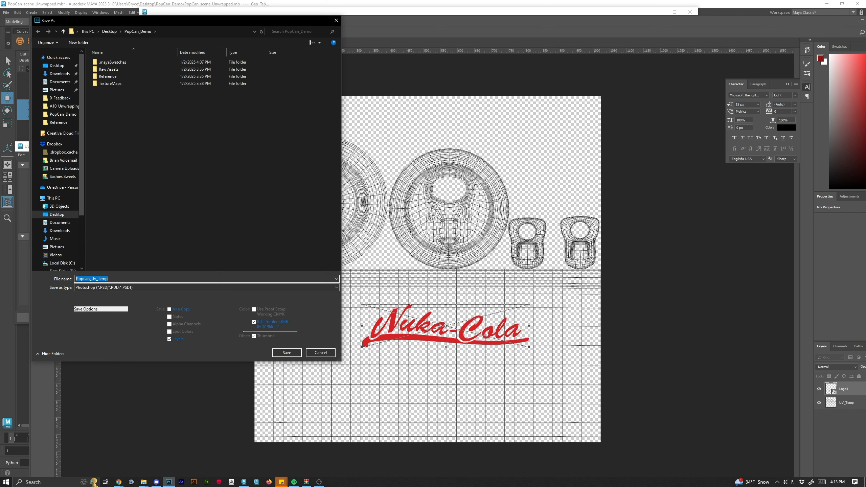
pyautogui.write('Texture+t')
pyautogui.press('BackSpace')
pyautogui.press('BackSpace')
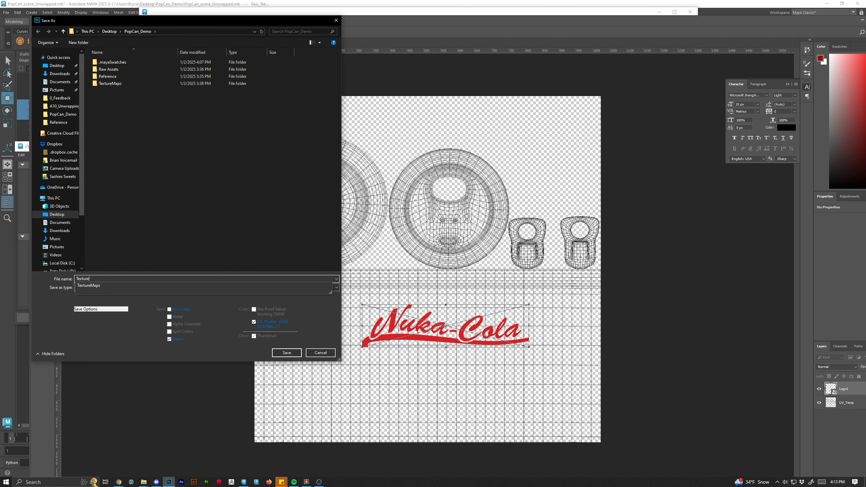
pyautogui.write('_test')
pyautogui.press('Return')
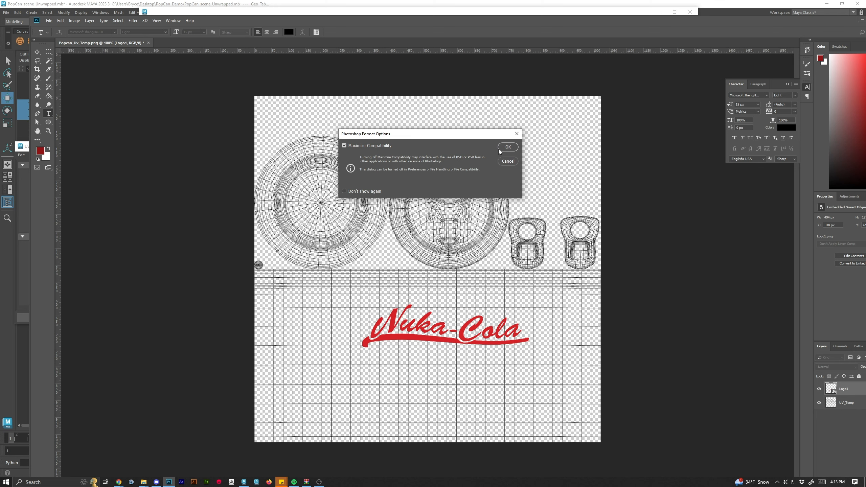
pyautogui.click(508, 147)
pyautogui.doubleClick(509, 24)
pyautogui.moveTo(858, 194); pyautogui.dragTo(865, 98)
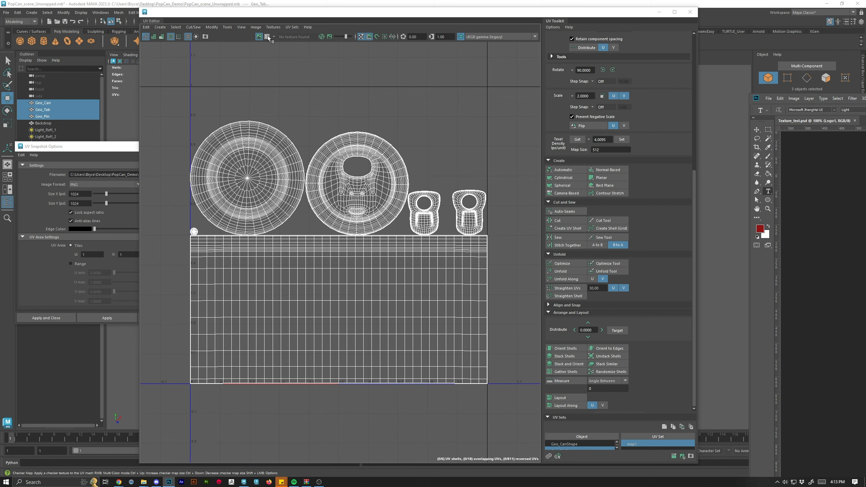
pyautogui.moveTo(452, 13); pyautogui.dragTo(571, 292)
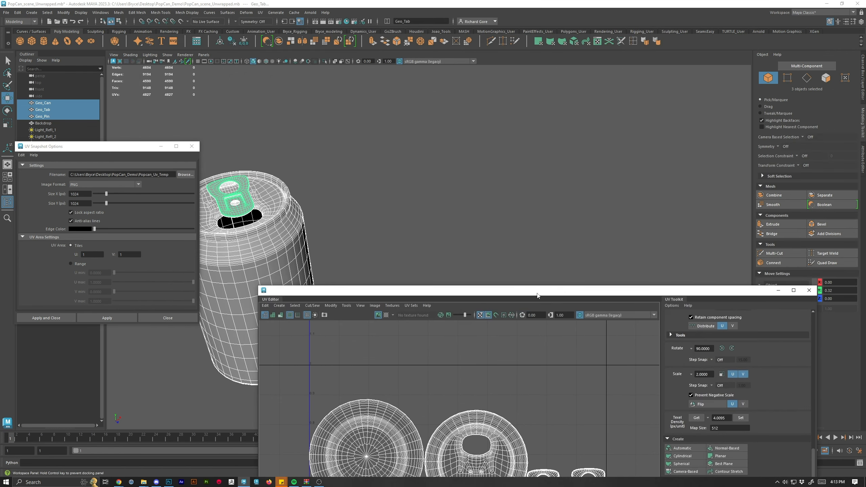
# Open the Hypershade and graph the network of the blinn2 material.
pyautogui.moveTo(381, 163); pyautogui.dragTo(467, 221)
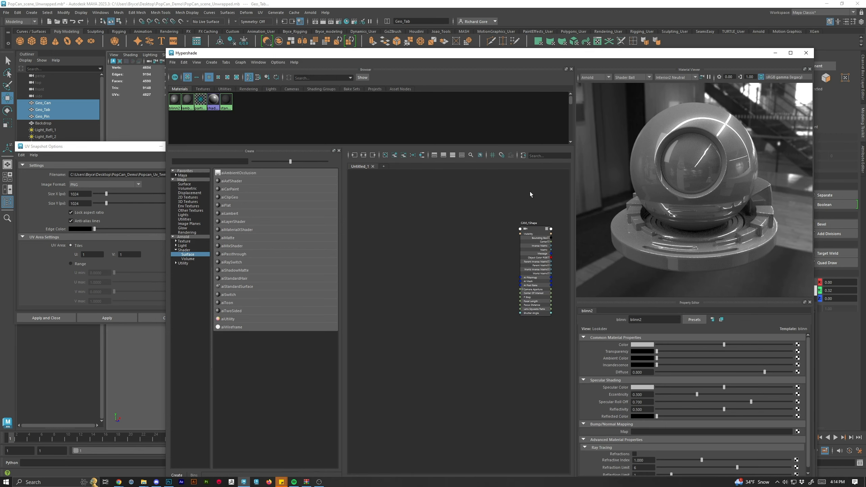
pyautogui.click(174, 100)
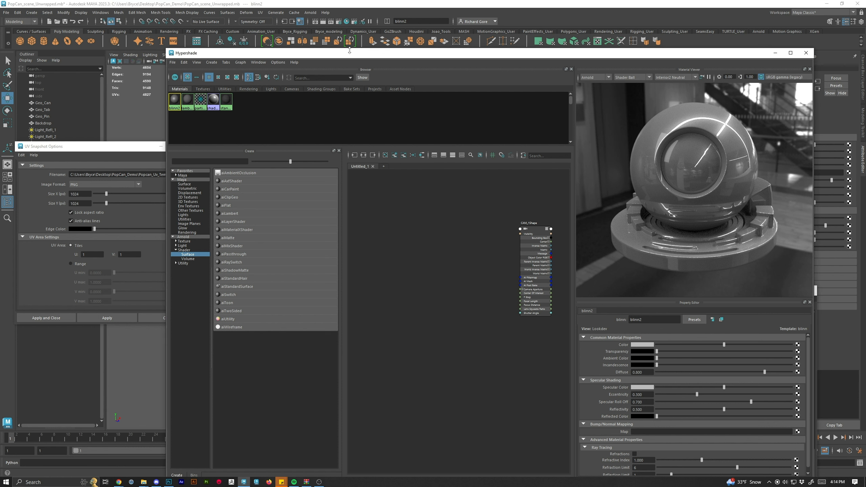
pyautogui.rightClick(175, 100)
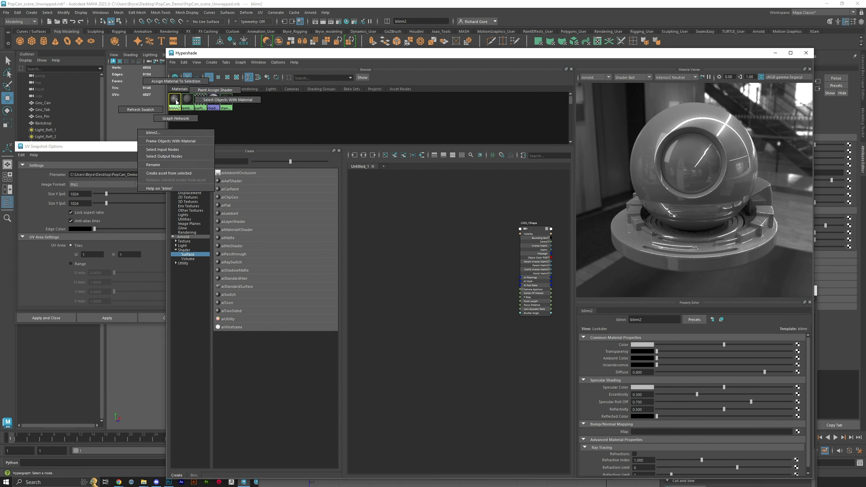
pyautogui.click(176, 118)
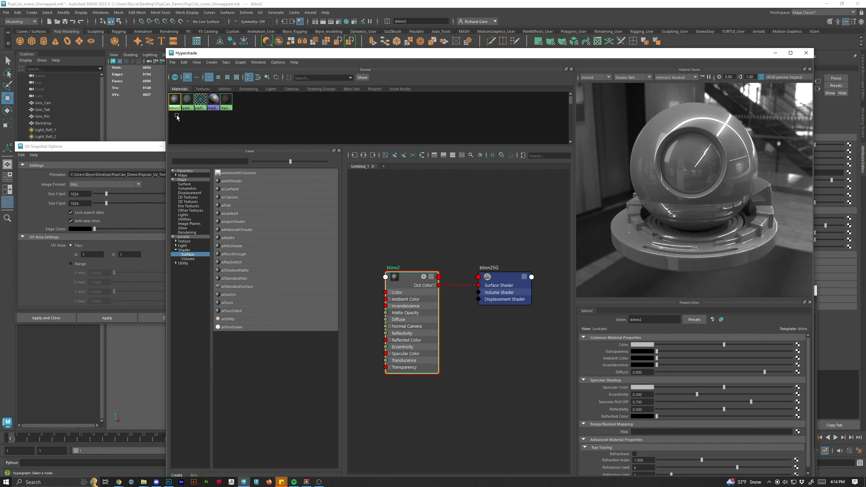
pyautogui.scroll(5, 438, 241)
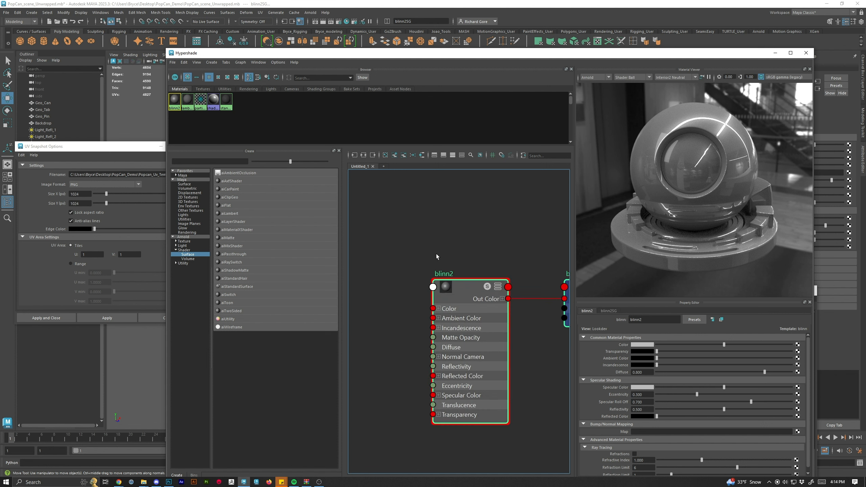
# Bring the Texture_test.psd file into the Hypershade graph as a file texture node.
pyautogui.moveTo(436, 254); pyautogui.dragTo(462, 209)
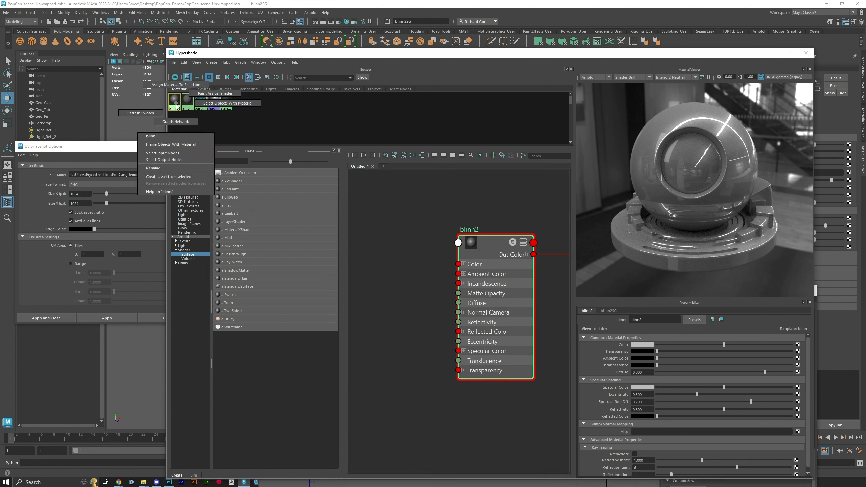
pyautogui.scroll(-3, 463, 313)
pyautogui.scroll(3, 451, 316)
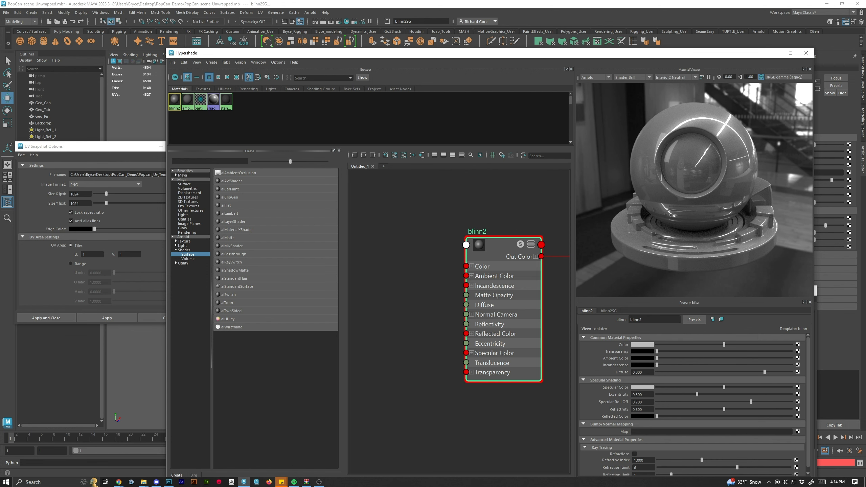
pyautogui.press('super+d')
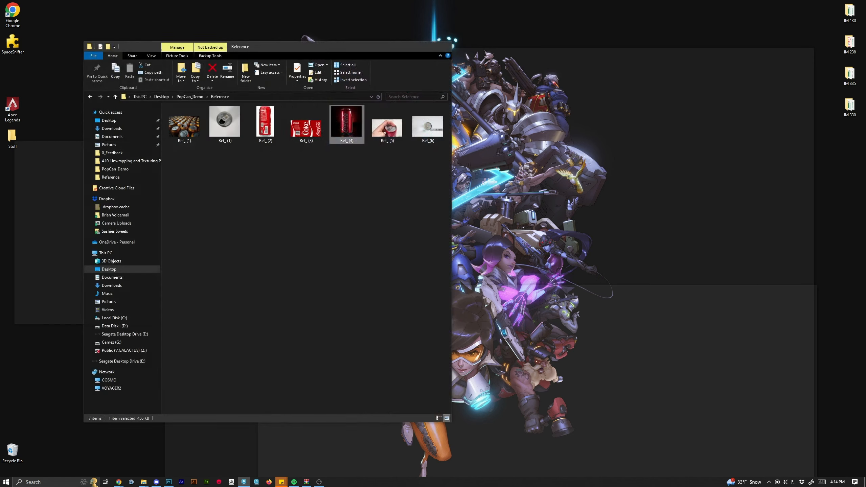
pyautogui.hotkey('alt', 'Tab')
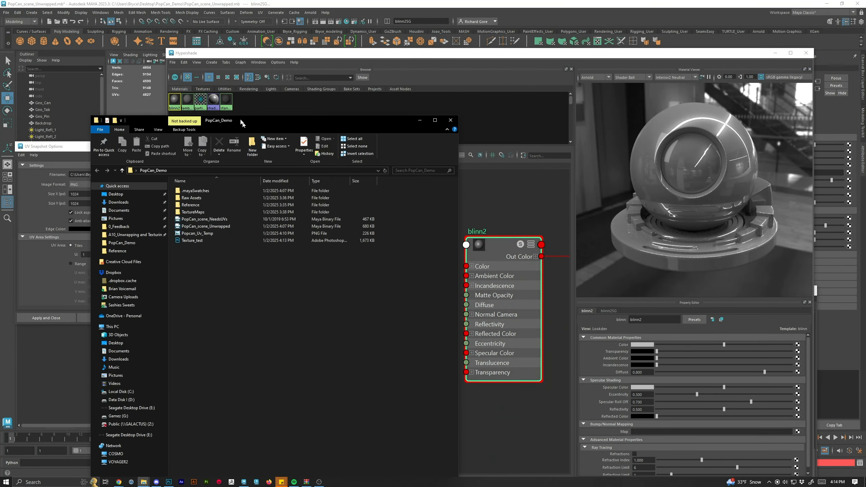
pyautogui.moveTo(242, 121); pyautogui.dragTo(171, 52)
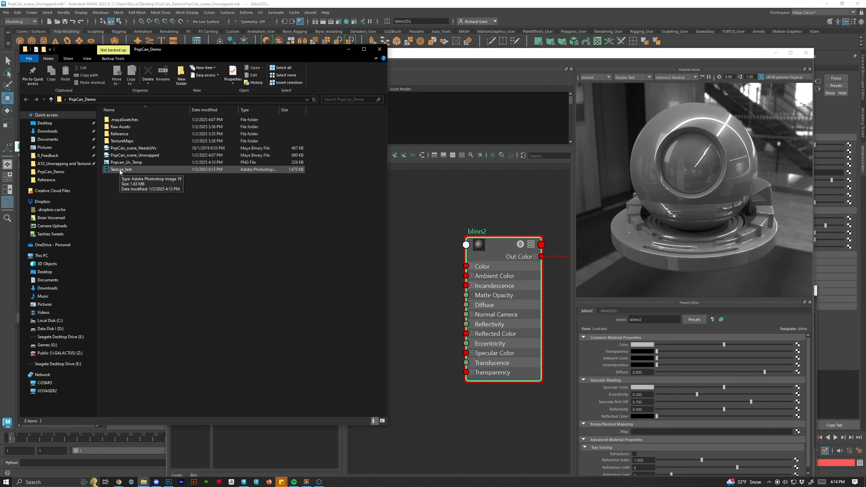
pyautogui.moveTo(121, 171); pyautogui.dragTo(396, 218)
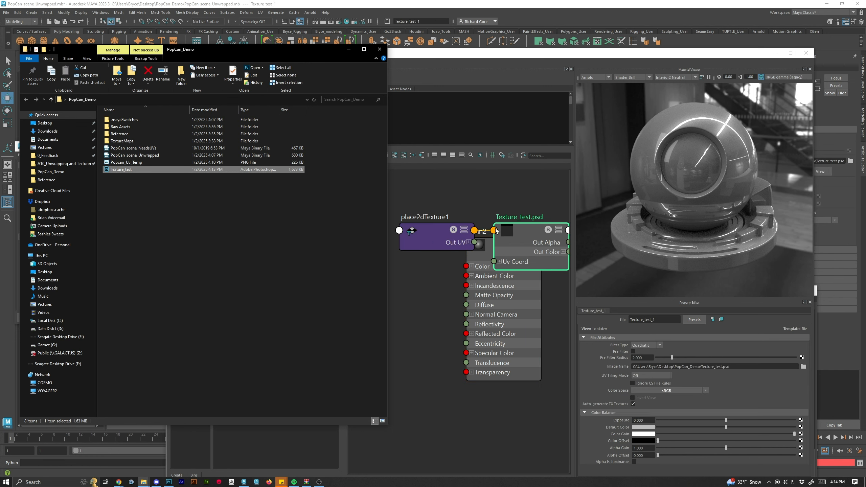
# Connect the Texture_test.psd node's Out Color to the Color attribute of blinn2.
pyautogui.moveTo(532, 234); pyautogui.dragTo(503, 186)
pyautogui.moveTo(434, 242); pyautogui.dragTo(347, 209)
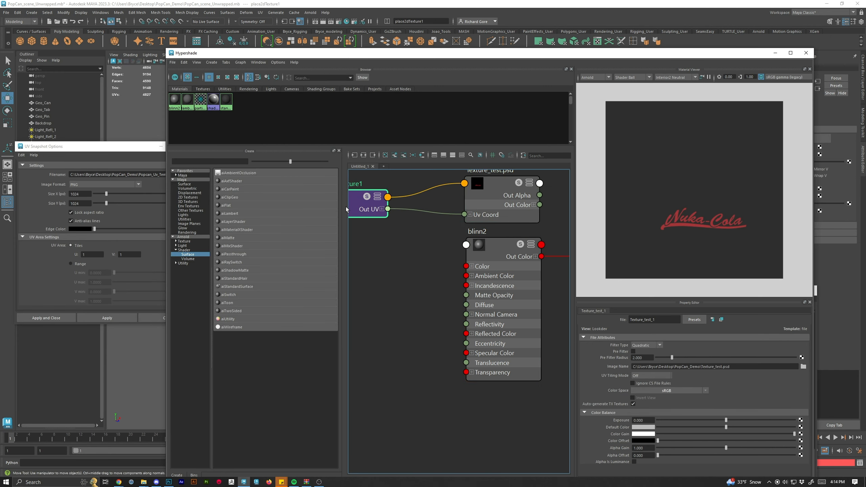
pyautogui.moveTo(504, 184); pyautogui.dragTo(419, 244)
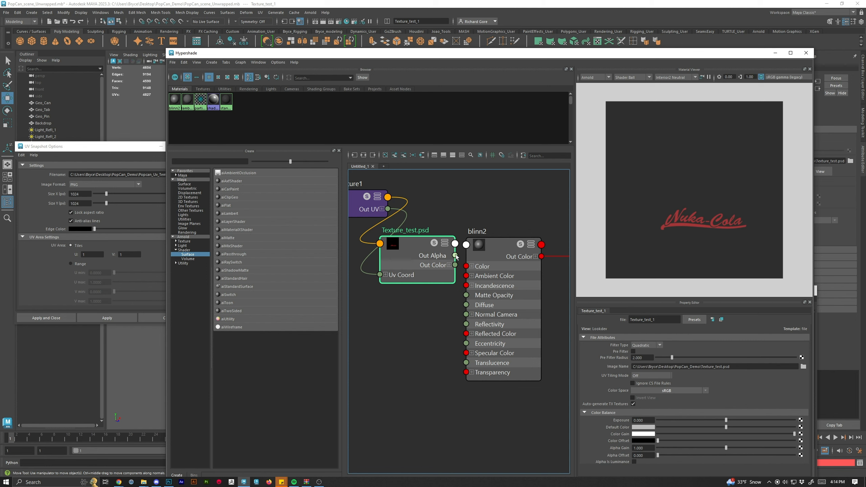
pyautogui.moveTo(455, 266); pyautogui.dragTo(485, 288)
pyautogui.click(485, 288)
# Turn on textured display in the viewport so the can shows its texture.
pyautogui.moveTo(524, 54); pyautogui.dragTo(465, 214)
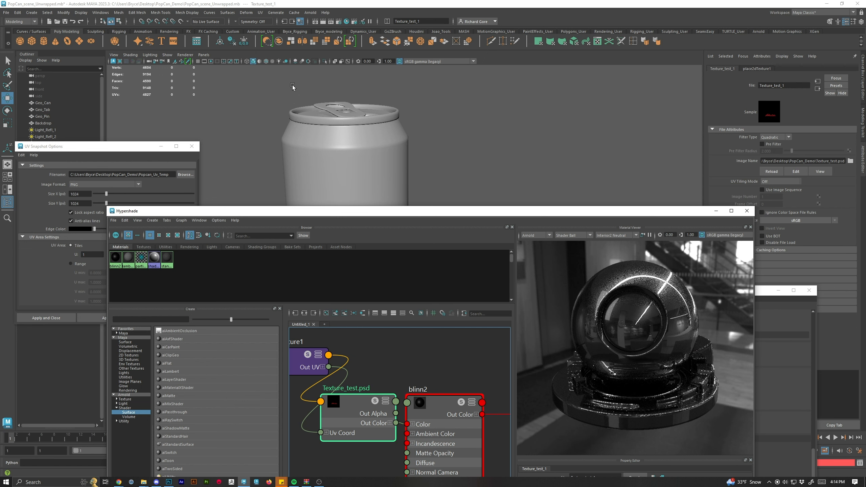
pyautogui.click(259, 63)
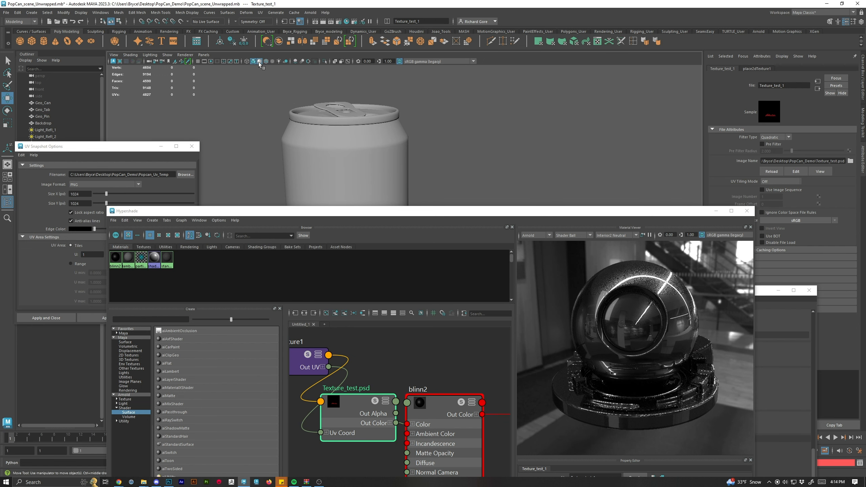
pyautogui.click(259, 62)
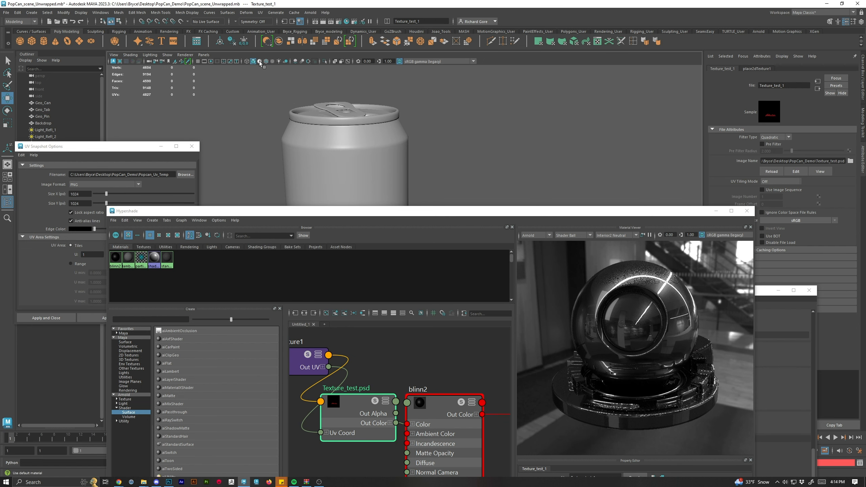
pyautogui.click(259, 62)
pyautogui.click(272, 61)
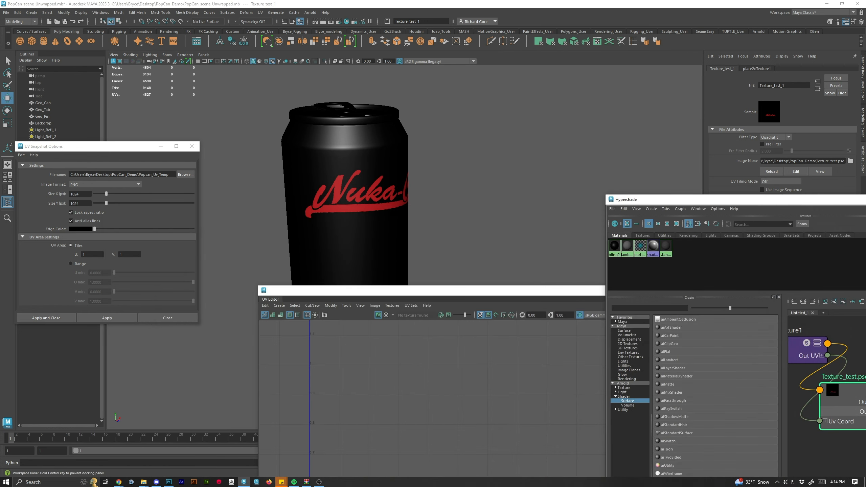
# Inspect the textured can in the viewport and the whole shading network in the Hypershade.
pyautogui.moveTo(662, 200); pyautogui.dragTo(765, 57)
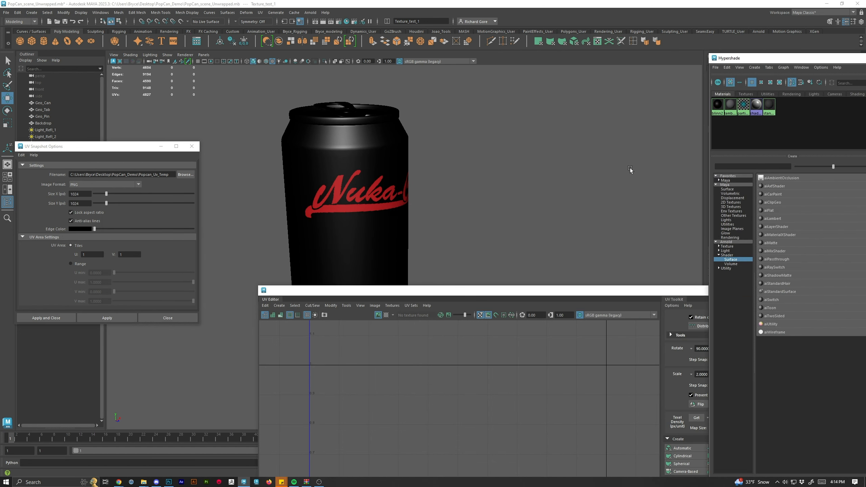
pyautogui.moveTo(528, 202); pyautogui.dragTo(378, 233)
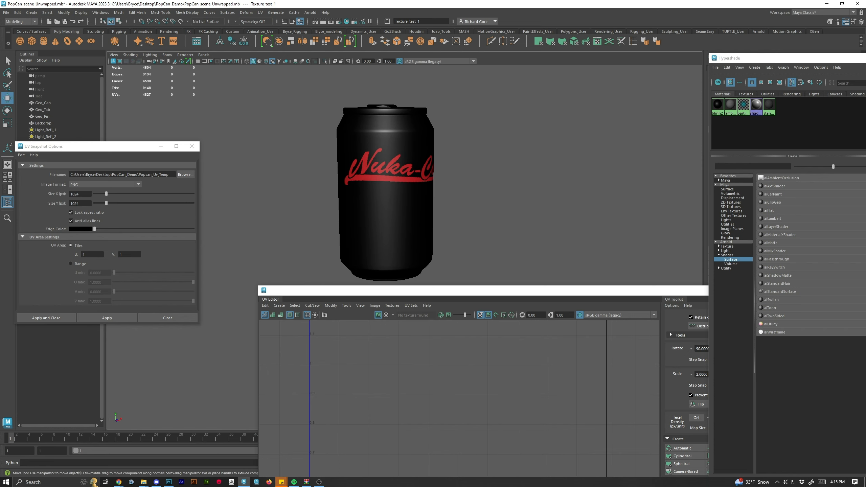
pyautogui.moveTo(863, 59); pyautogui.dragTo(436, 76)
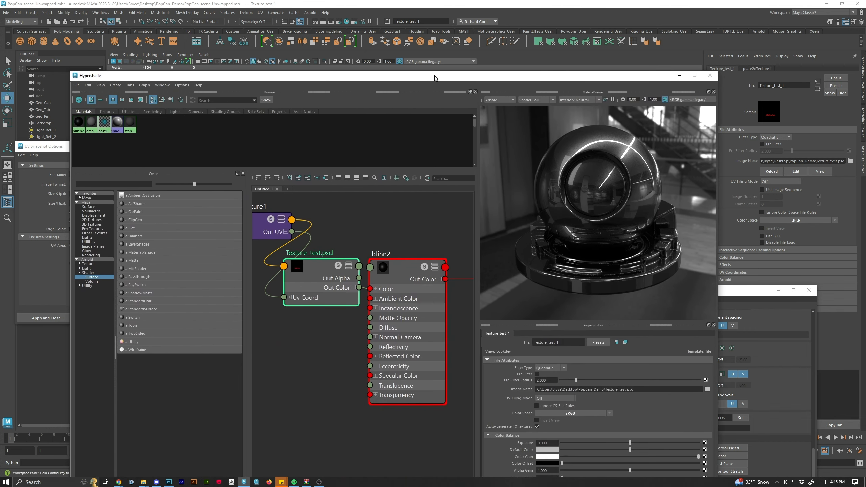
pyautogui.scroll(-5, 317, 256)
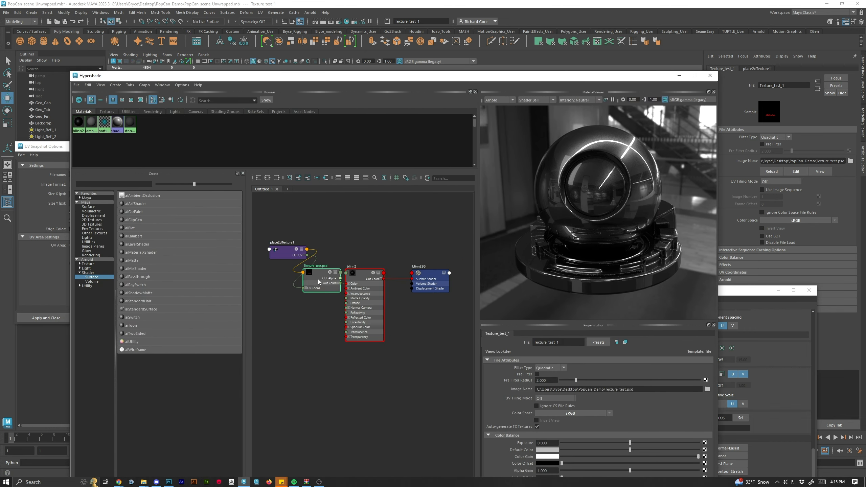
pyautogui.moveTo(432, 77); pyautogui.dragTo(428, 152)
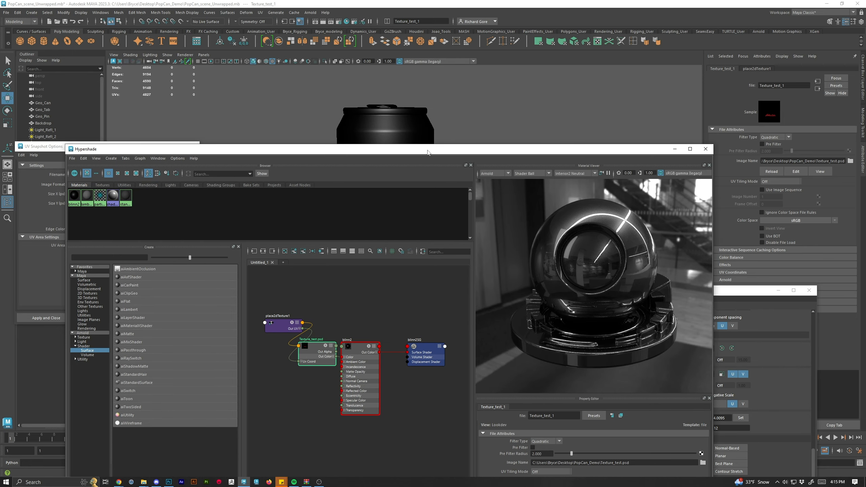
pyautogui.moveTo(428, 153); pyautogui.dragTo(553, 66)
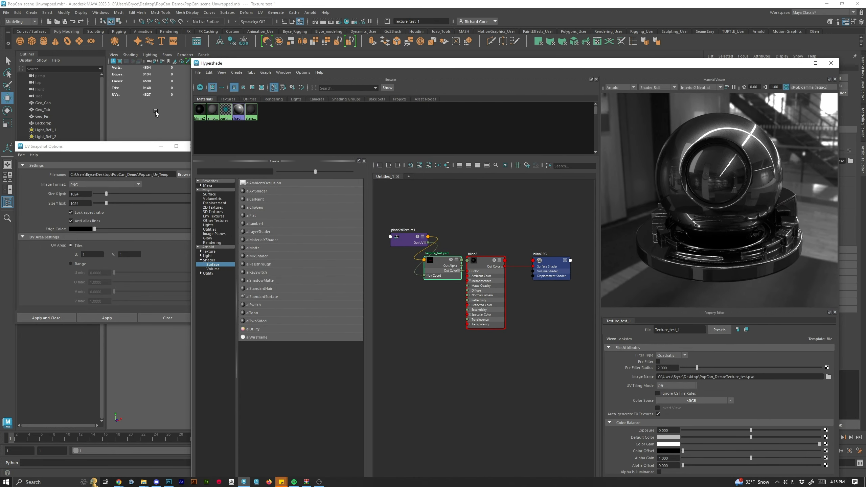
# In Photoshop, rotate the logo -90°, scale it to about 49%, and place it vertically on the can body's UVs.
pyautogui.click(169, 482)
pyautogui.moveTo(865, 98); pyautogui.dragTo(539, 2)
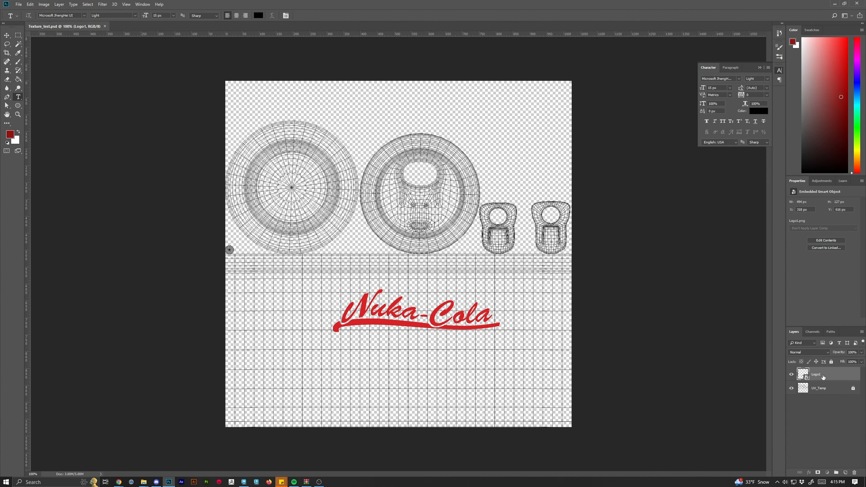
pyautogui.hotkey('ctrl', 't')
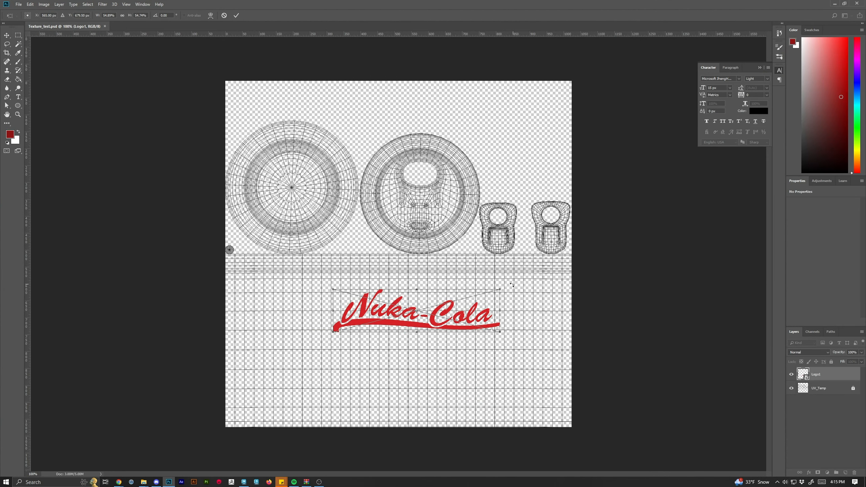
pyautogui.moveTo(508, 287); pyautogui.dragTo(378, 204)
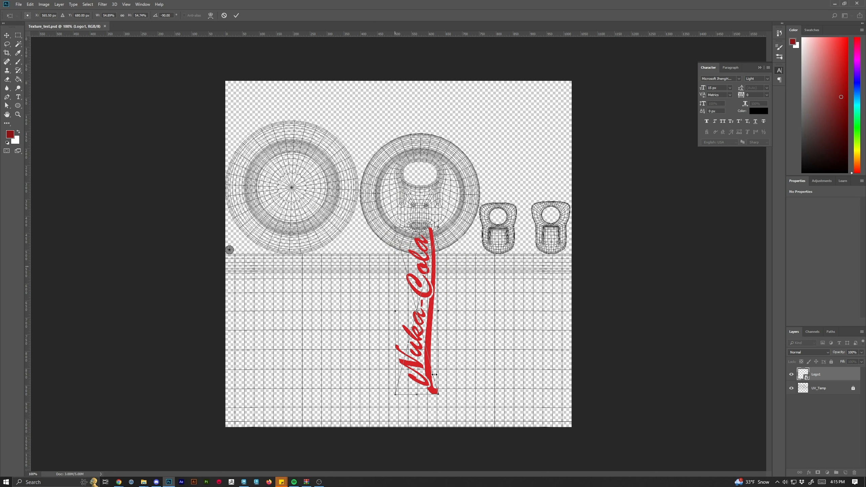
pyautogui.moveTo(431, 324); pyautogui.dragTo(370, 355)
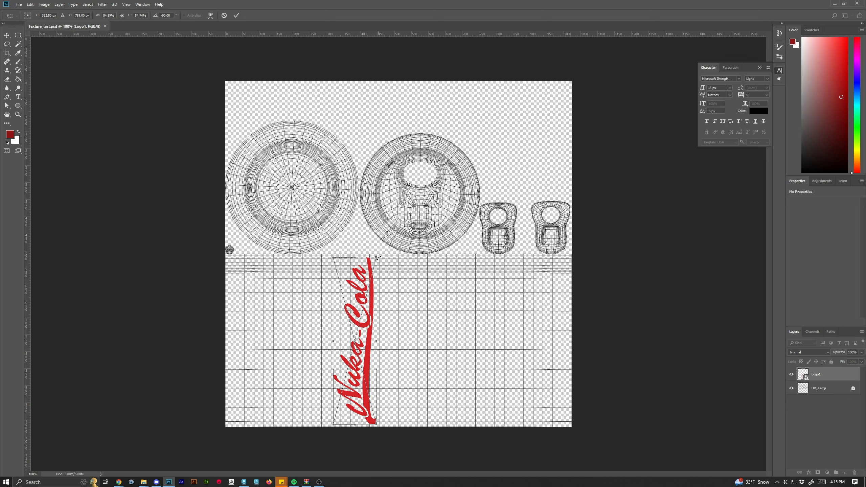
pyautogui.moveTo(379, 258); pyautogui.dragTo(369, 274)
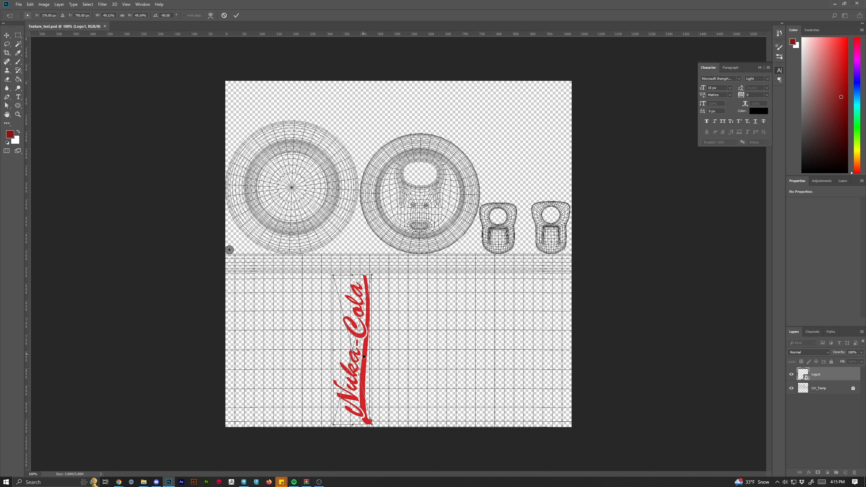
pyautogui.moveTo(363, 356); pyautogui.dragTo(364, 354)
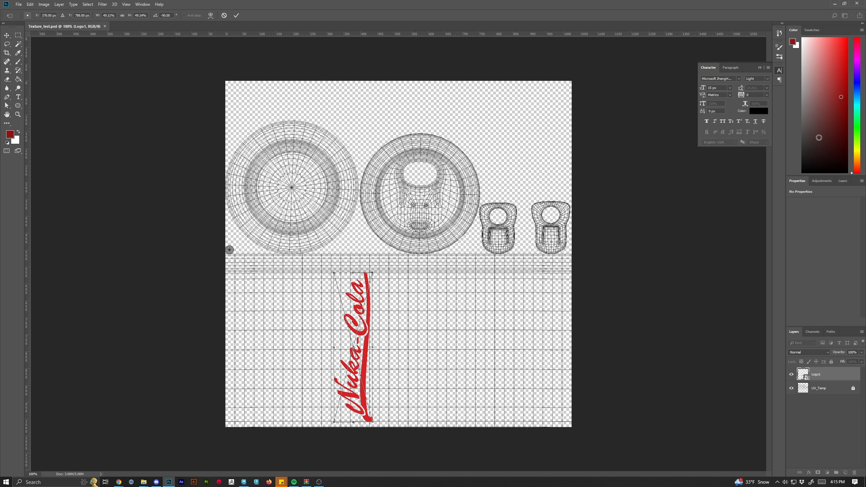
pyautogui.click(236, 15)
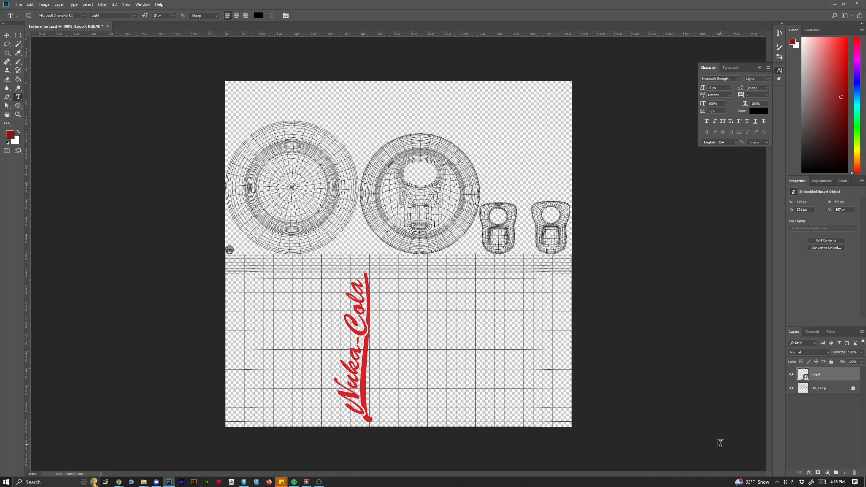
# Create a new layer group and name it Lable.
pyautogui.doubleClick(820, 376)
pyautogui.press('Return')
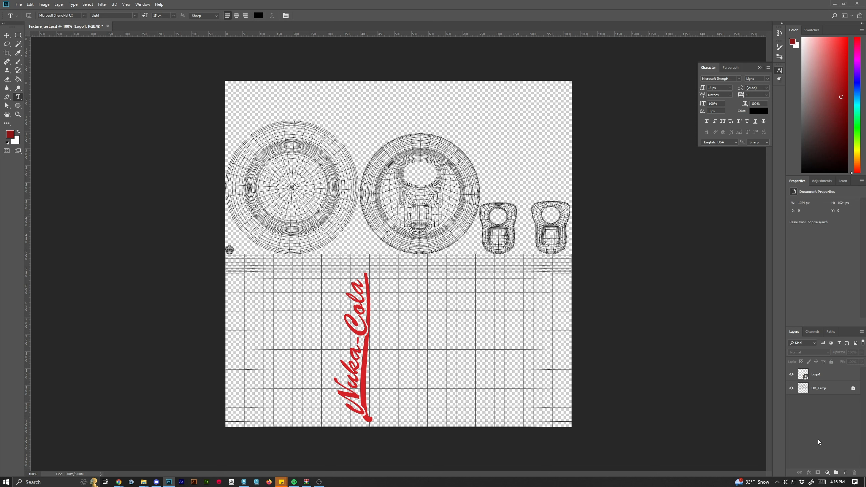
pyautogui.click(836, 473)
pyautogui.doubleClick(819, 372)
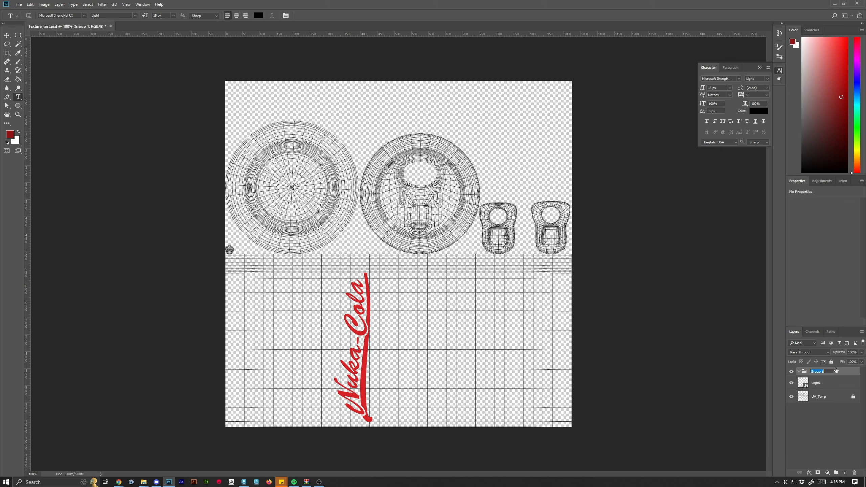
pyautogui.write('Lable')
pyautogui.press('Return')
# Add a Hue/Saturation adjustment layer above the logo layer.
pyautogui.doubleClick(831, 383)
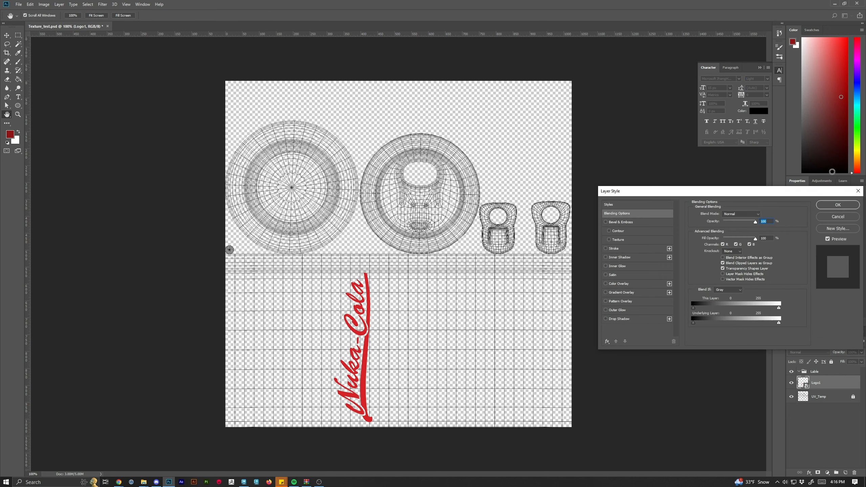
pyautogui.click(858, 191)
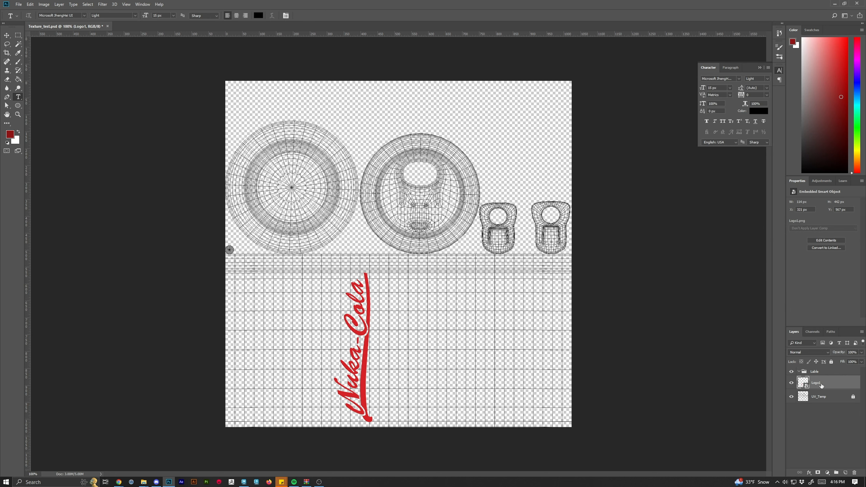
pyautogui.click(820, 182)
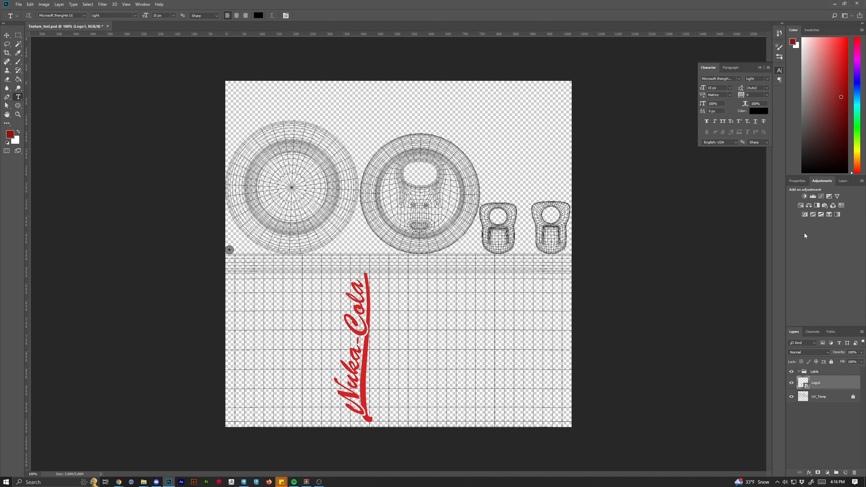
pyautogui.click(801, 206)
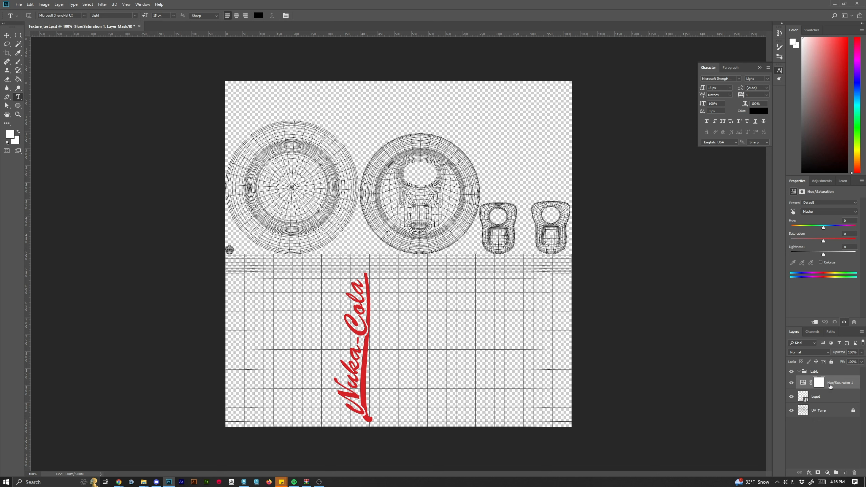
# Create a new empty layer and move it beneath the UV_Temp layer.
pyautogui.click(832, 412)
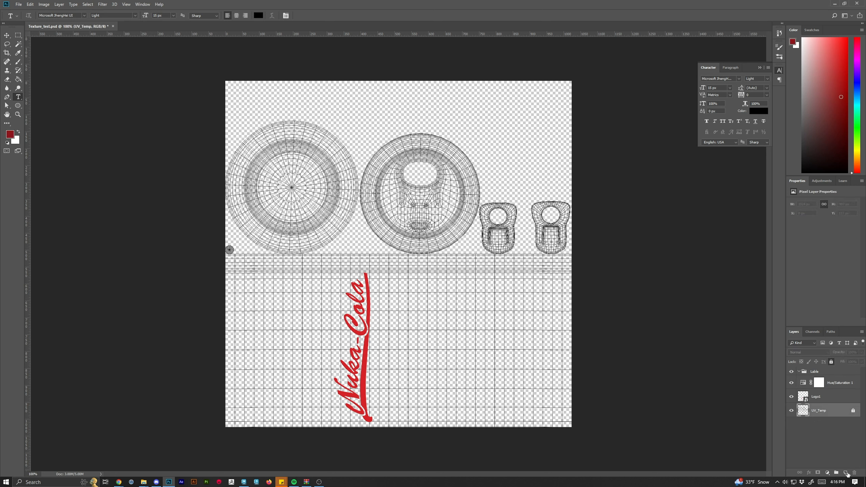
pyautogui.click(846, 472)
pyautogui.moveTo(832, 416); pyautogui.dragTo(833, 432)
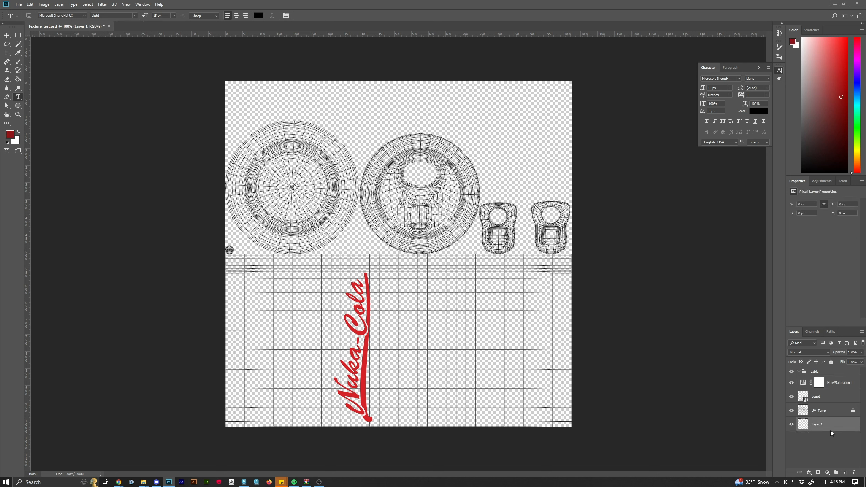
# Fill the new layer with a light blue colour using the Paint Bucket tool.
pyautogui.moveTo(859, 116); pyautogui.dragTo(859, 94)
pyautogui.click(828, 49)
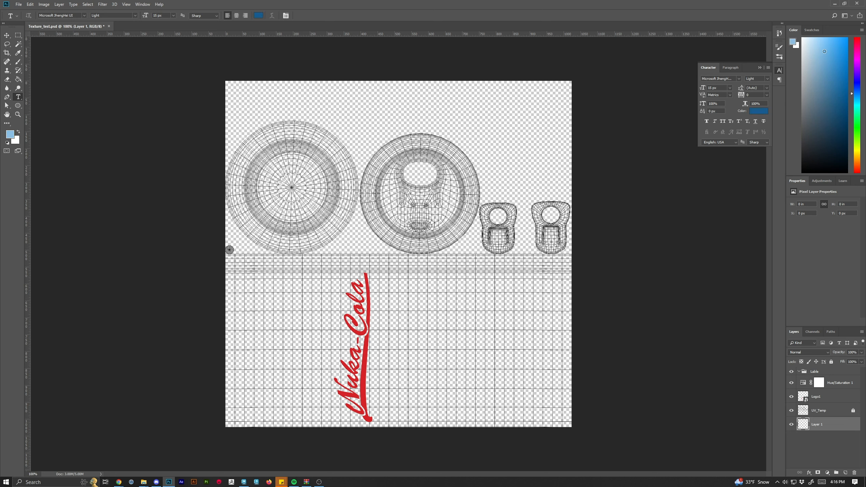
pyautogui.click(18, 79)
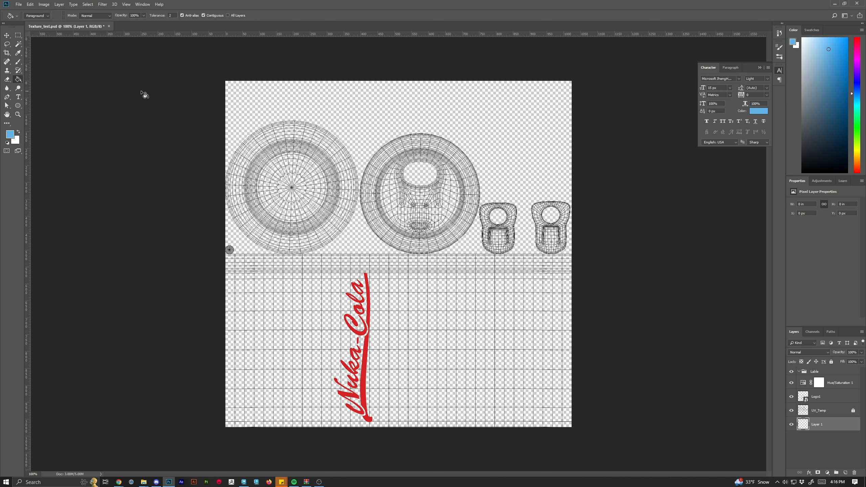
pyautogui.click(374, 115)
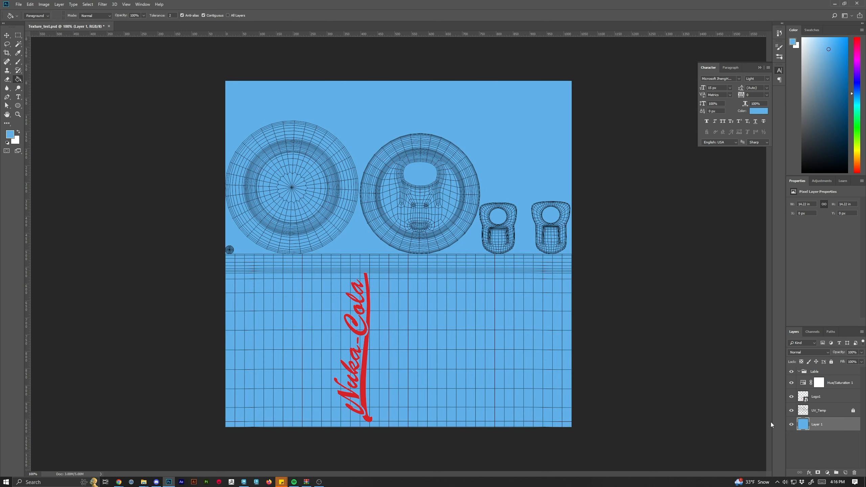
# Rename the filled layer to DummyLayer.
pyautogui.doubleClick(818, 425)
pyautogui.write('DummyLayer')
pyautogui.press('Return')
# Shift the Hue/Saturation hue to +75 and clip the adjustment layer to the Logo layer.
pyautogui.click(821, 396)
pyautogui.click(820, 383)
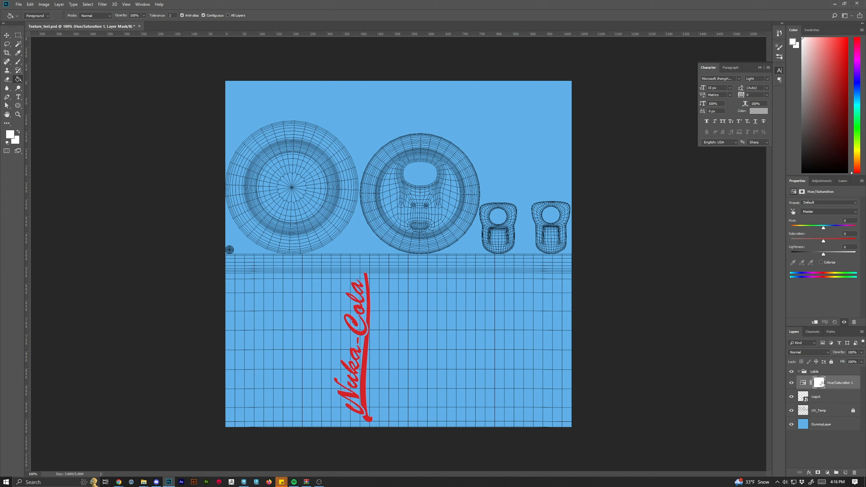
pyautogui.moveTo(823, 228); pyautogui.dragTo(842, 228)
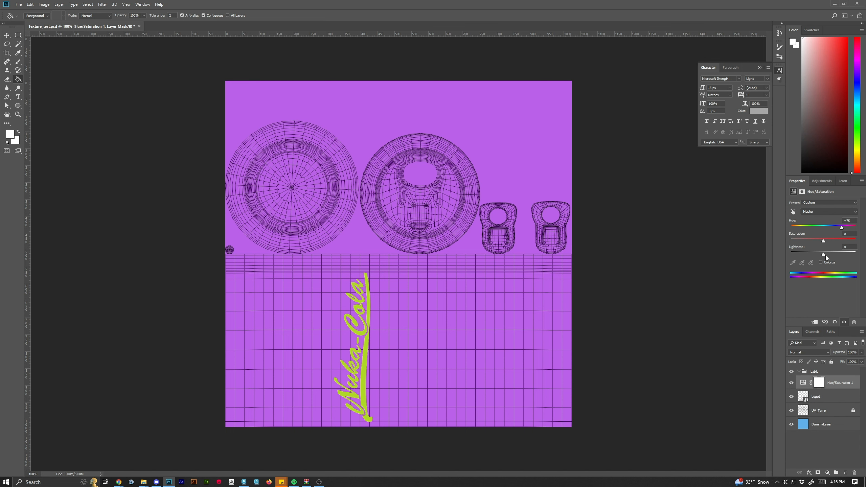
pyautogui.click(839, 388)
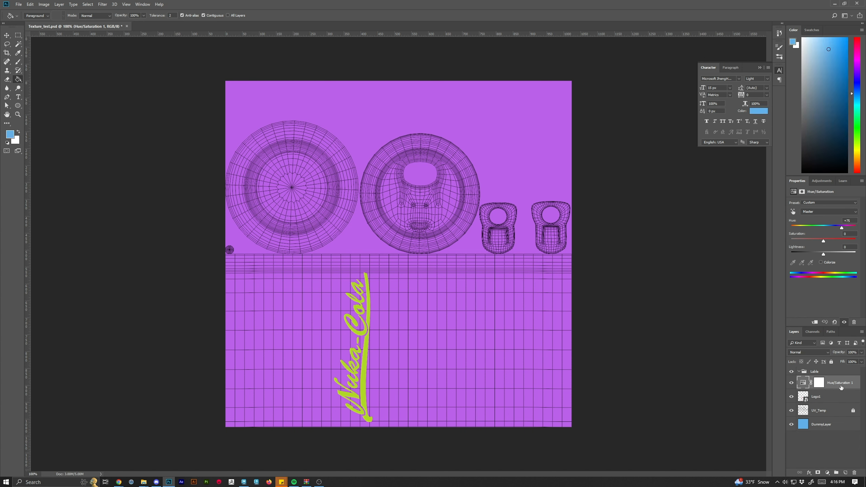
pyautogui.moveTo(839, 389); pyautogui.dragTo(839, 388)
pyautogui.keyDown('alt'); pyautogui.click(839, 388); pyautogui.keyUp('alt')
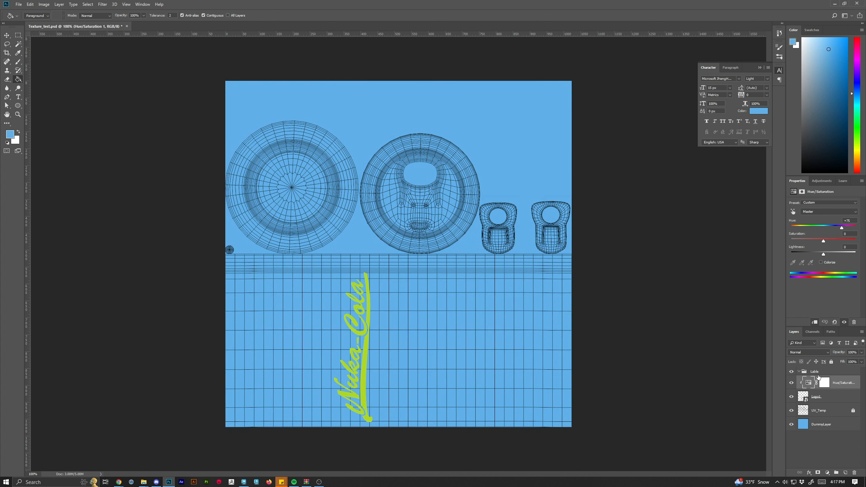
# Set the Hue/Saturation to hue +108, saturation -100 and lightness +87 to make the logo white.
pyautogui.moveTo(841, 231)
pyautogui.mouseDown()
pyautogui.moveTo(852, 228)
pyautogui.moveTo(818, 228)
pyautogui.moveTo(846, 228)
pyautogui.mouseUp()
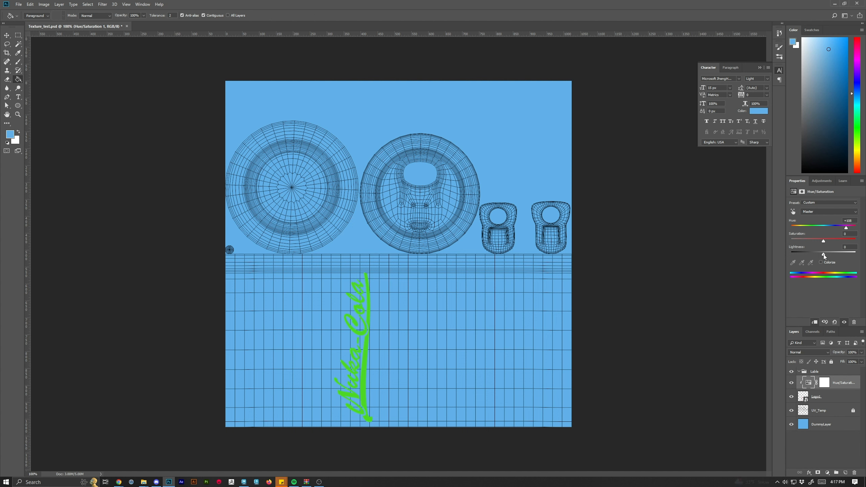
pyautogui.moveTo(824, 241); pyautogui.dragTo(856, 254)
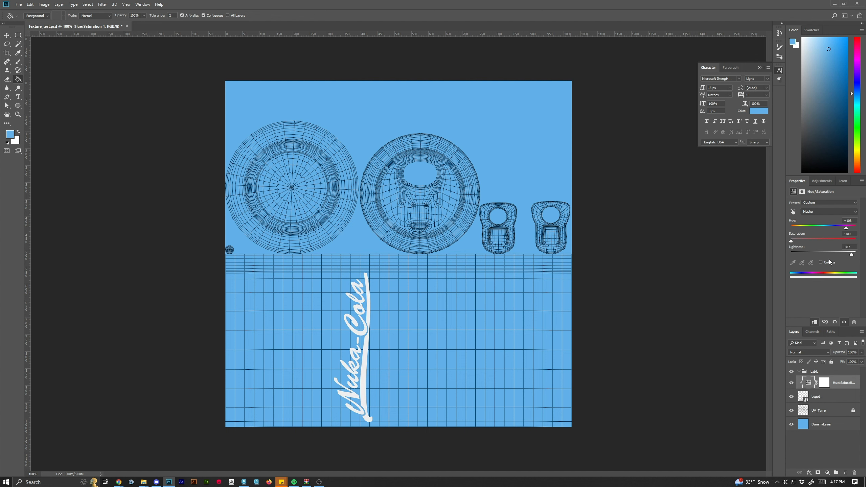
# Sample the logo's original red as the foreground colour with the Eyedropper, hiding the adjustment temporarily.
pyautogui.click(792, 397)
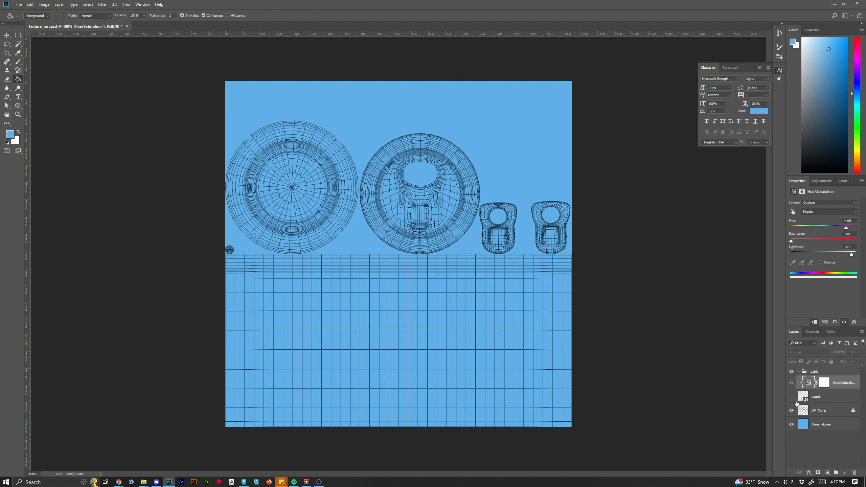
pyautogui.click(791, 397)
pyautogui.click(845, 322)
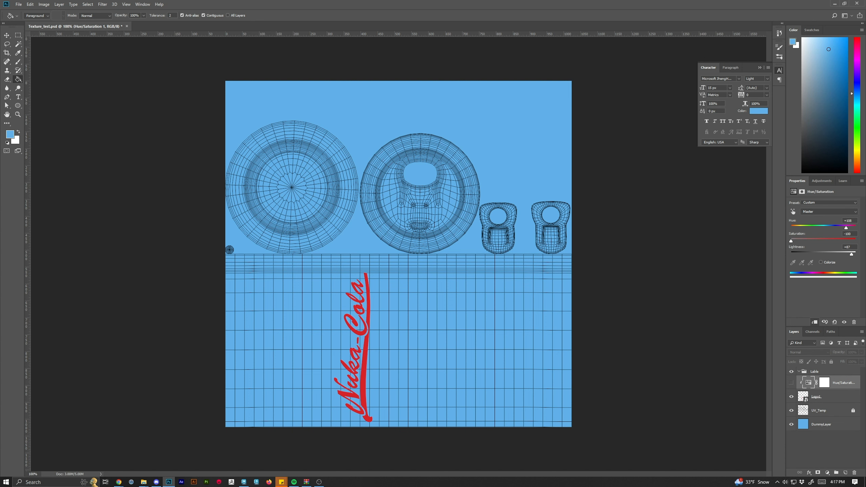
pyautogui.click(18, 52)
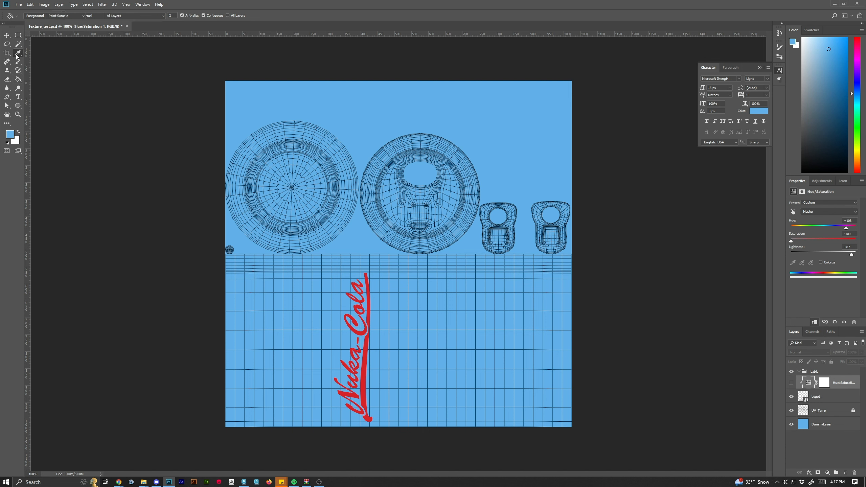
pyautogui.click(369, 294)
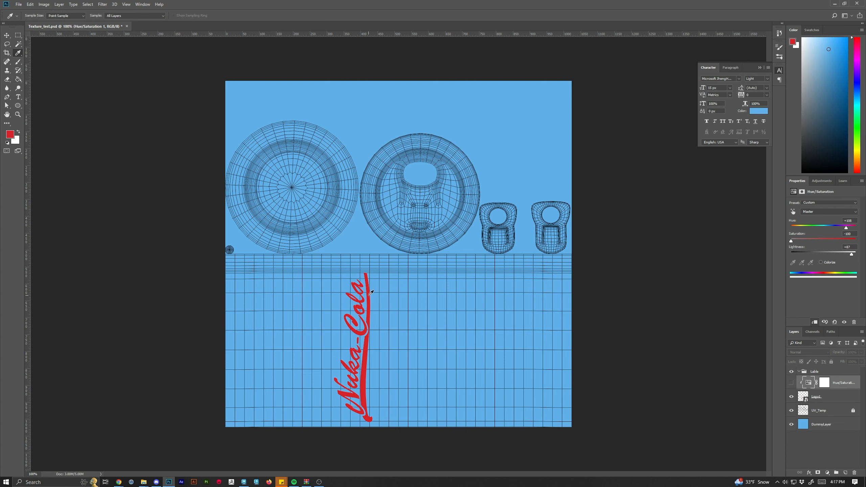
pyautogui.click(791, 384)
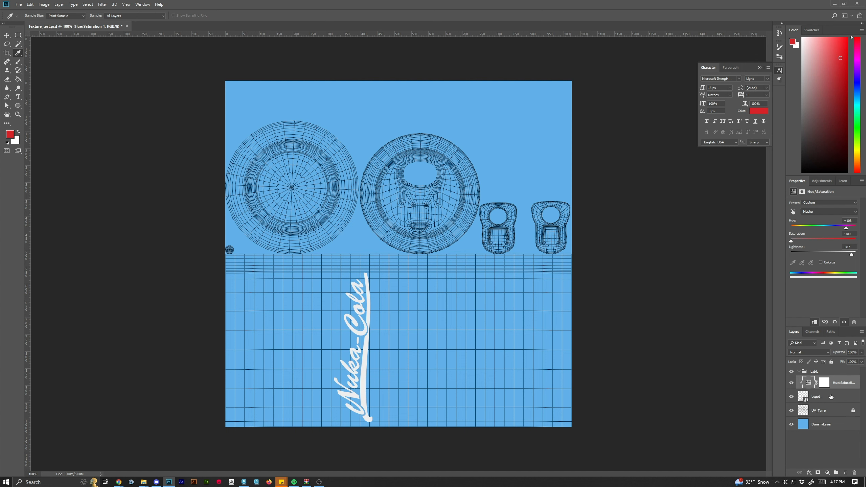
# Group the Logo and Hue/Saturation layers into a new group named Name.
pyautogui.keyDown('shift'); pyautogui.click(831, 399); pyautogui.keyUp('shift')
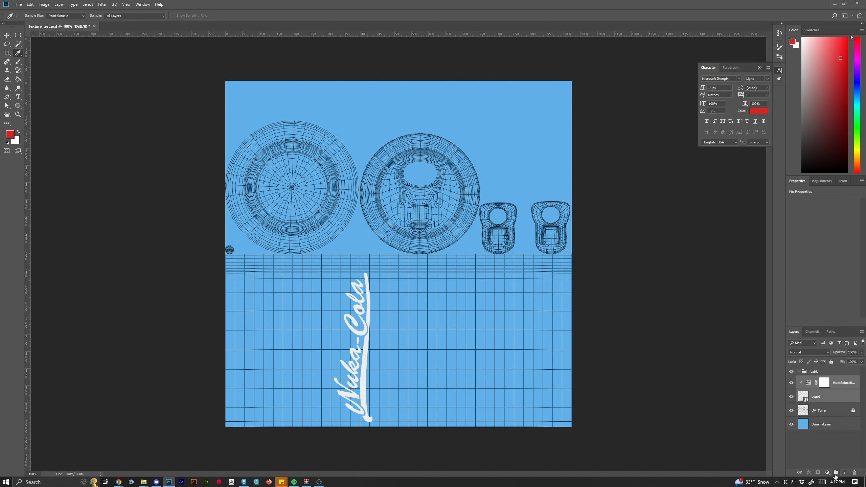
pyautogui.click(836, 473)
pyautogui.doubleClick(820, 381)
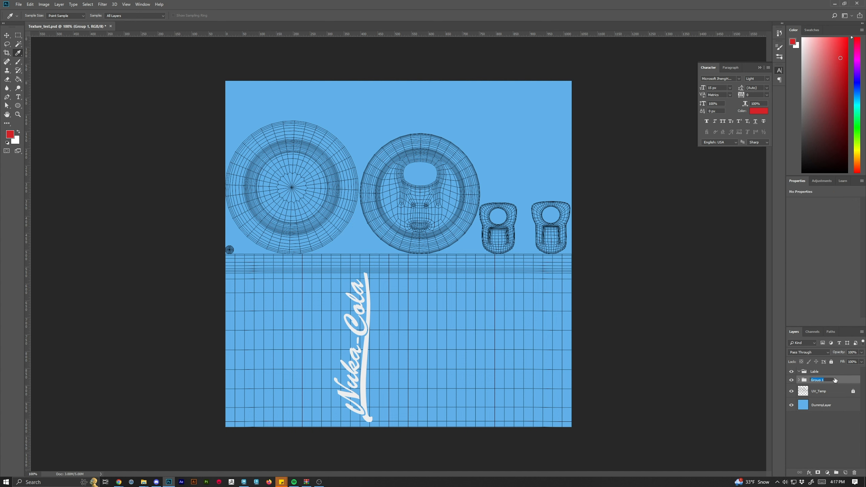
pyautogui.write('Name')
pyautogui.press('Return')
# Nest the Name group inside the Lable group and move UV_Temp above the Lable group.
pyautogui.moveTo(821, 383); pyautogui.dragTo(820, 370)
pyautogui.click(791, 372)
pyautogui.click(792, 372)
pyautogui.moveTo(833, 395); pyautogui.dragTo(827, 369)
pyautogui.click(821, 395)
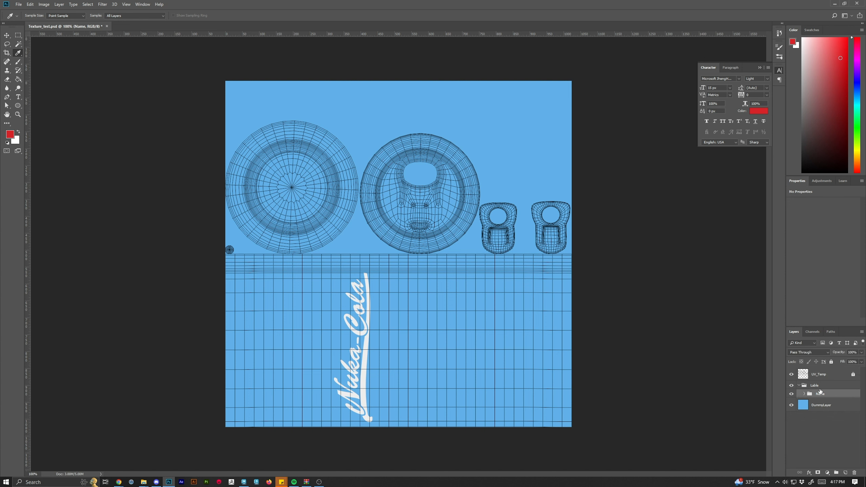
# Add a new layer beneath the Name group inside Lable and name it Lable Bkgrnd.
pyautogui.click(846, 473)
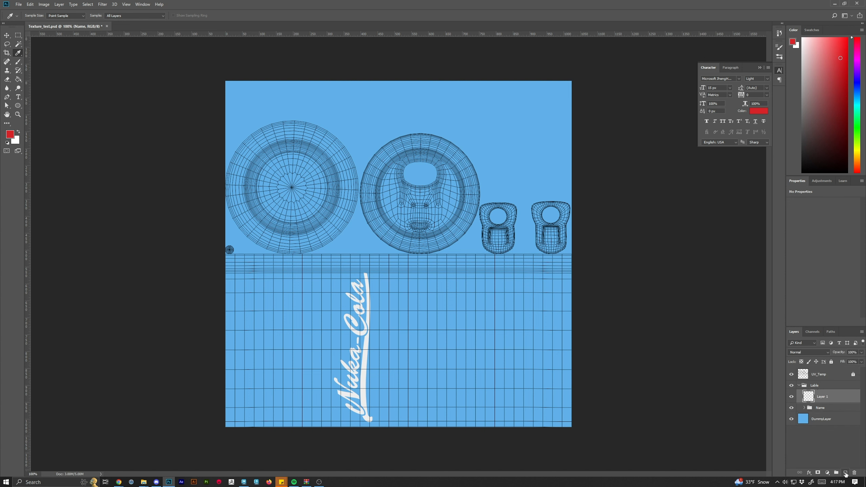
pyautogui.moveTo(835, 423); pyautogui.dragTo(823, 417)
pyautogui.doubleClick(821, 406)
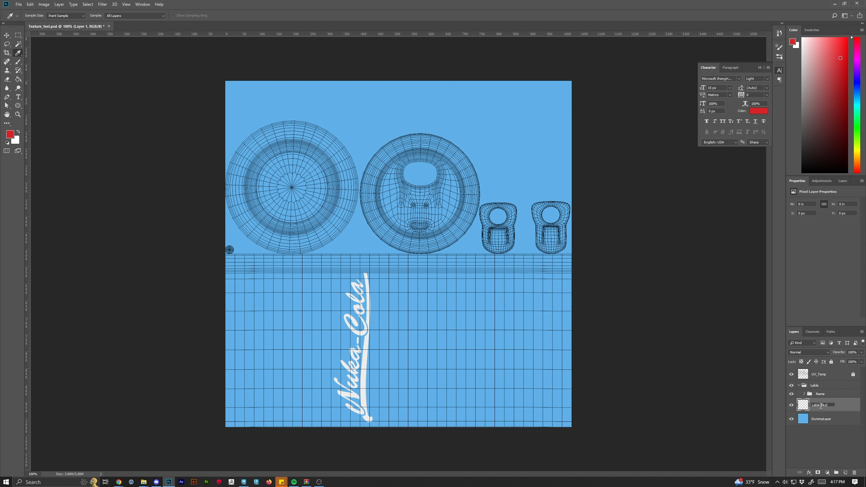
pyautogui.write('Lable Bkgrnd')
pyautogui.press('Return')
# Try filling the Lable Bkgrnd layer with red using the Paint Bucket tool, then undo the fill.
pyautogui.click(18, 79)
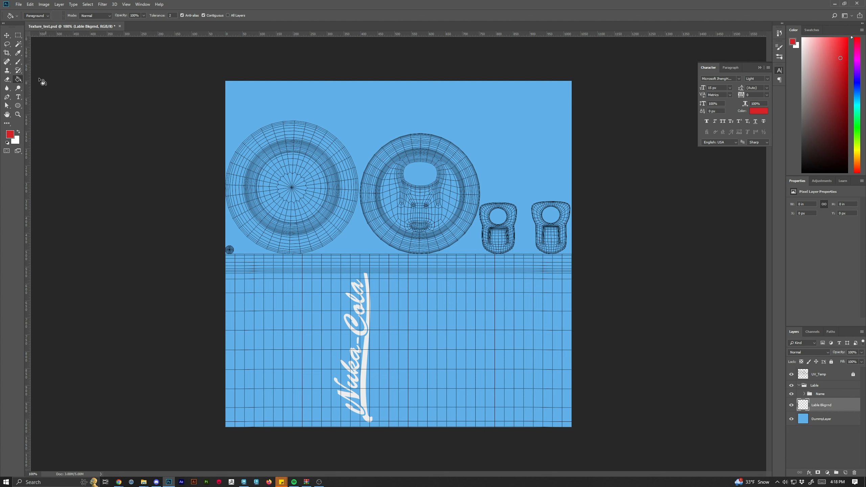
pyautogui.rightClick(19, 79)
pyautogui.click(46, 80)
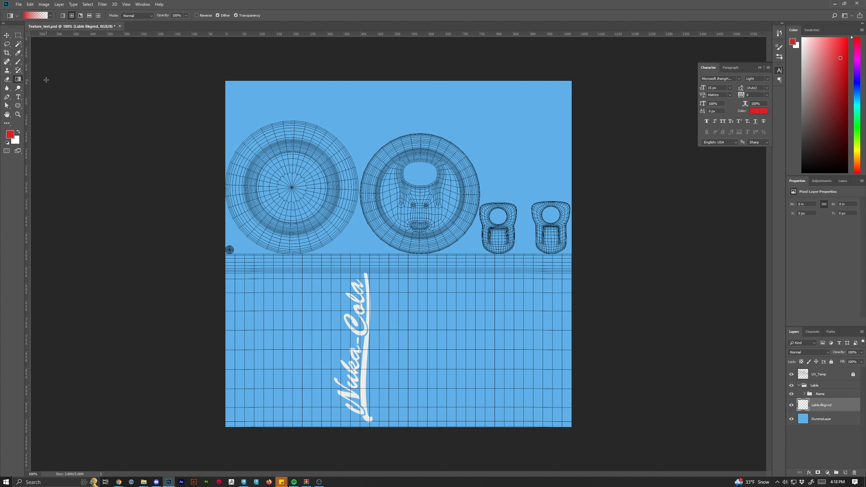
pyautogui.rightClick(19, 81)
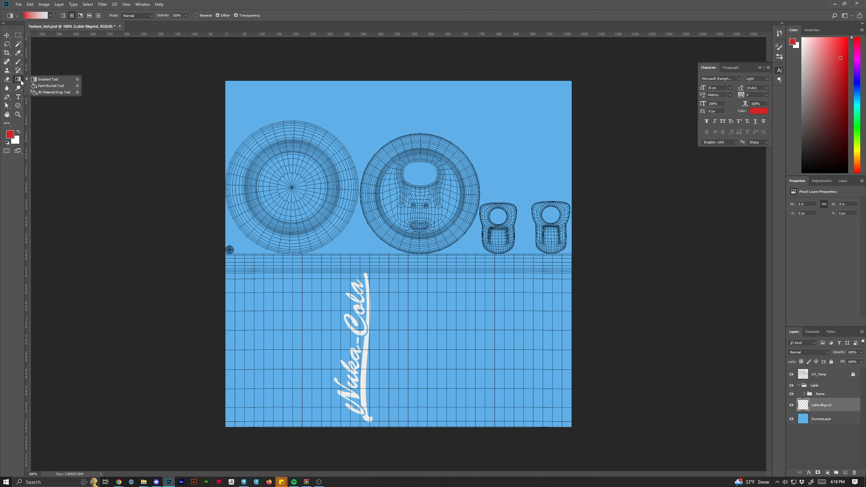
pyautogui.click(41, 87)
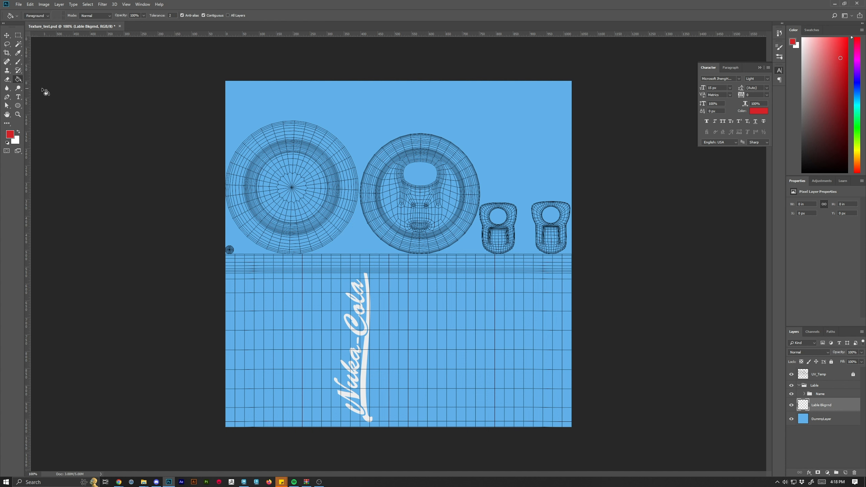
pyautogui.click(361, 242)
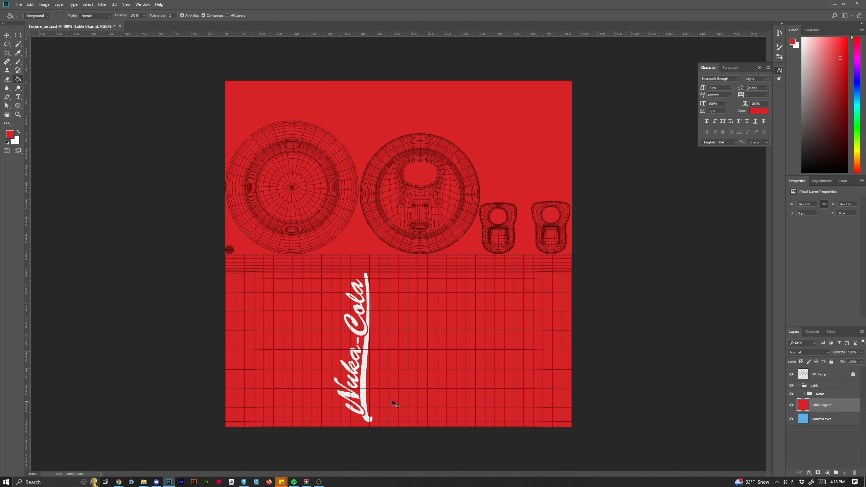
pyautogui.hotkey('ctrl', 'z')
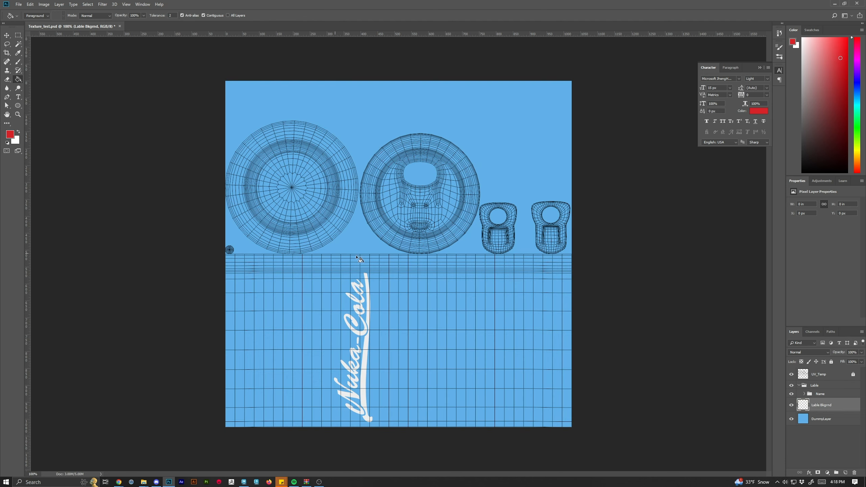
# Switch to Maya and view the can's UVs in a maximized UV Editor.
pyautogui.scroll(3, 436, 262)
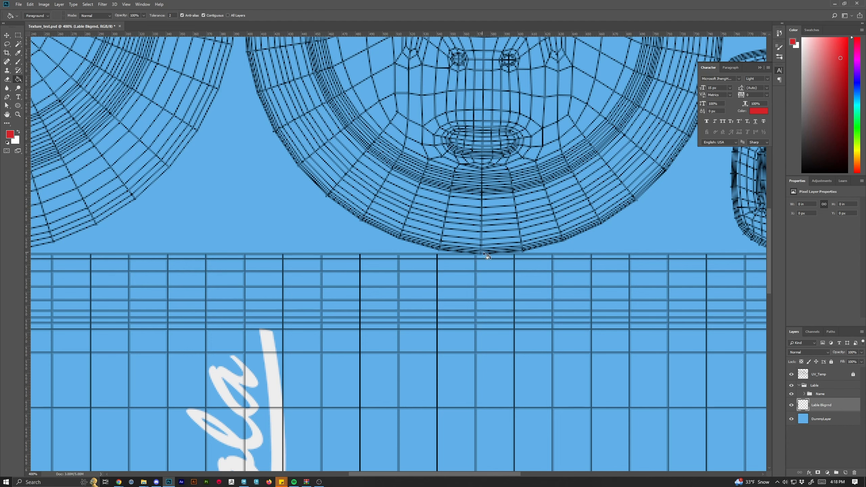
pyautogui.scroll(-5, 472, 443)
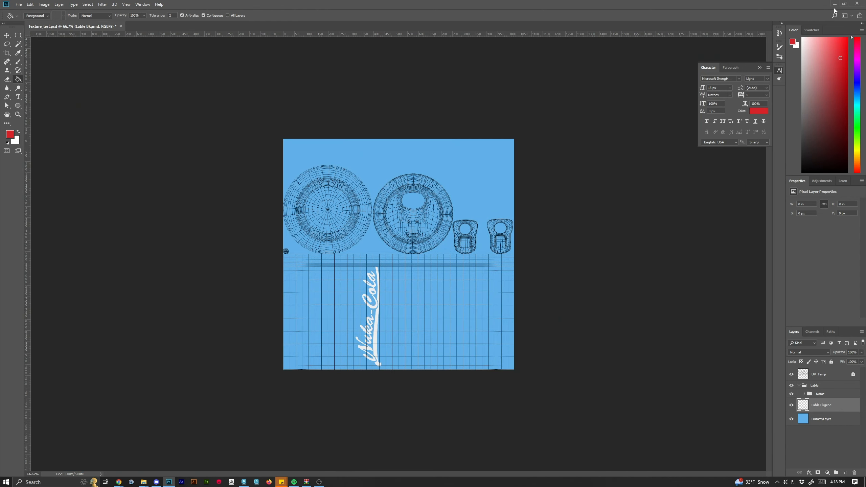
pyautogui.doubleClick(805, 4)
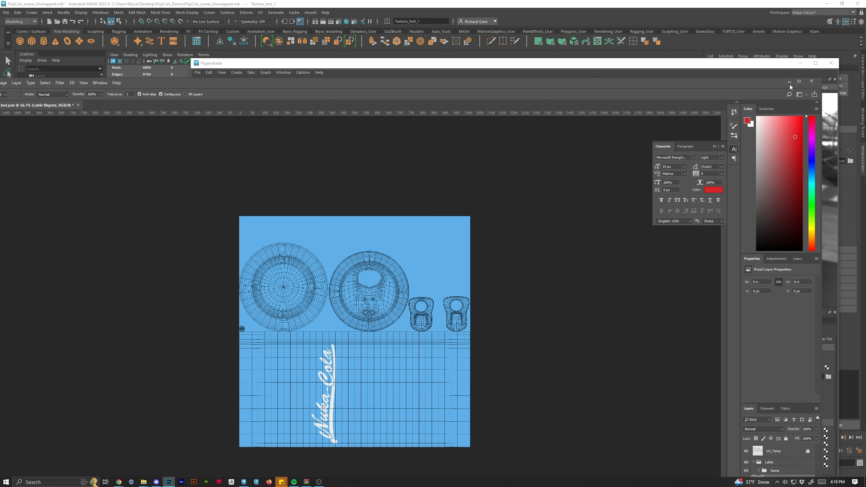
pyautogui.click(789, 82)
pyautogui.click(800, 64)
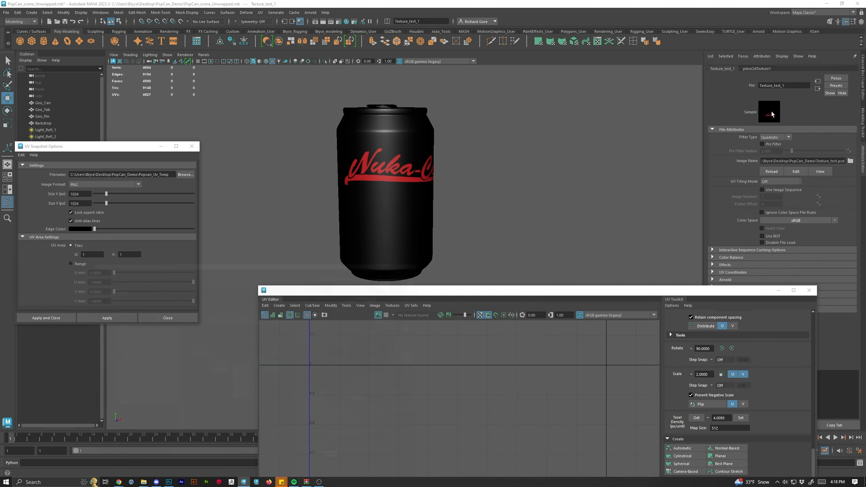
pyautogui.doubleClick(587, 292)
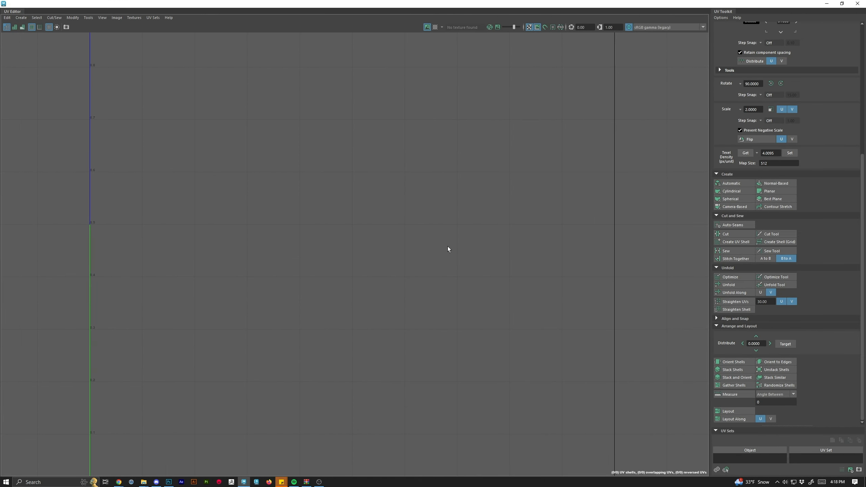
pyautogui.doubleClick(557, 4)
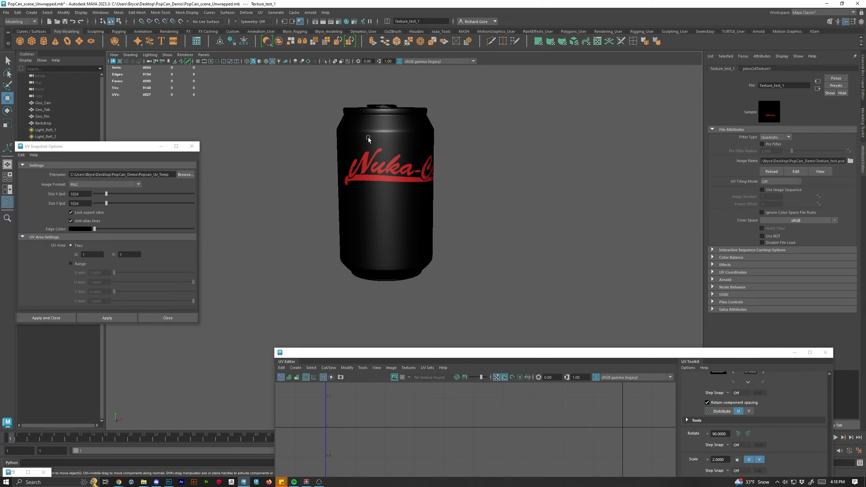
pyautogui.click(381, 186)
pyautogui.moveTo(309, 102); pyautogui.dragTo(524, 319)
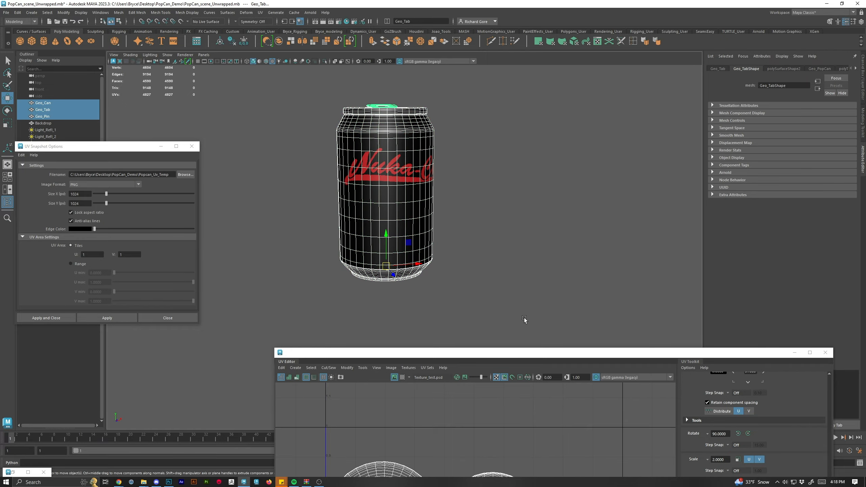
pyautogui.moveTo(527, 357); pyautogui.dragTo(463, 1)
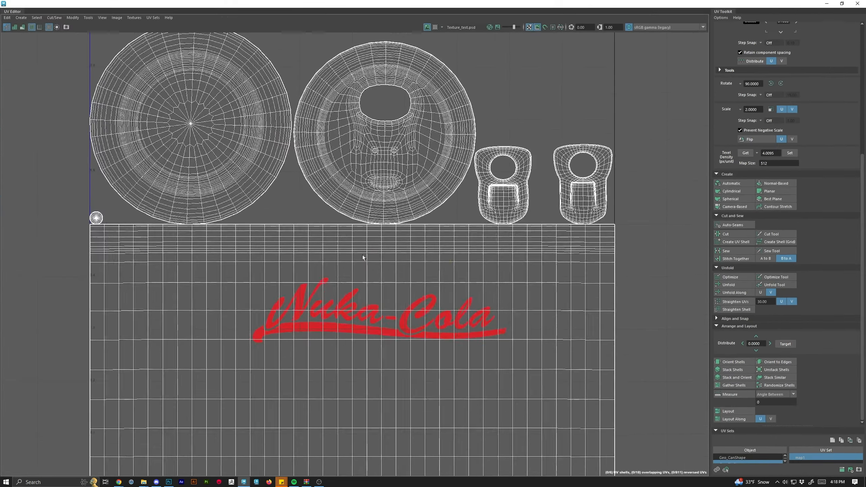
pyautogui.scroll(-3, 370, 257)
pyautogui.moveTo(159, 92); pyautogui.dragTo(521, 200)
pyautogui.scroll(5, 785, 80)
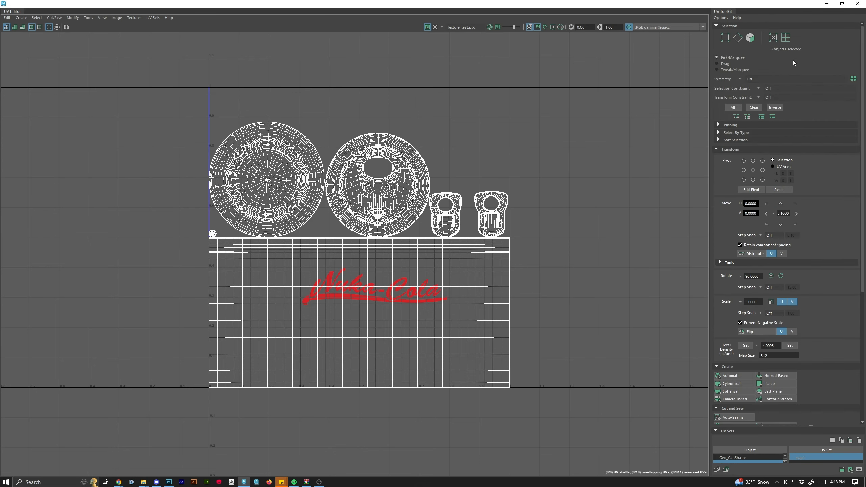
# Select the top, bottom and tab UV shells in shell mode and move them up and right out of the label area.
pyautogui.click(786, 39)
pyautogui.click(285, 178)
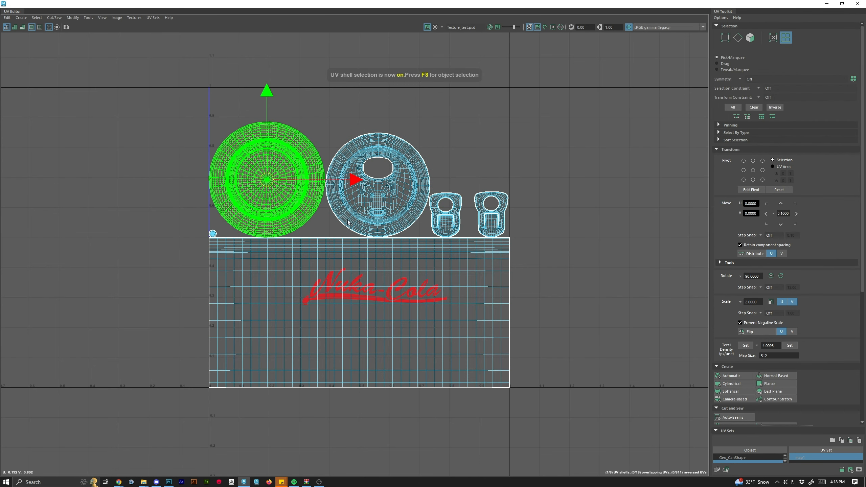
pyautogui.keyDown('shift'); pyautogui.click(415, 198); pyautogui.keyUp('shift')
pyautogui.keyDown('shift'); pyautogui.click(445, 214); pyautogui.keyUp('shift')
pyautogui.keyDown('shift'); pyautogui.click(491, 215); pyautogui.keyUp('shift')
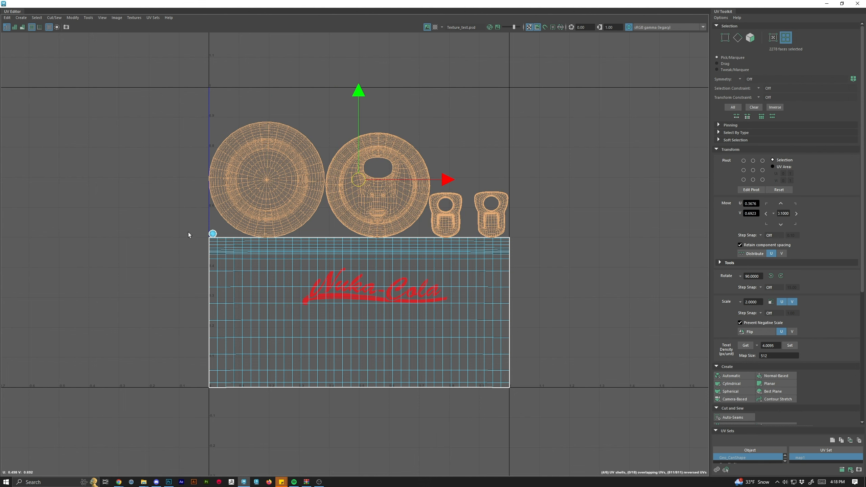
pyautogui.keyDown('shift'); pyautogui.click(213, 234); pyautogui.keyUp('shift')
pyautogui.moveTo(359, 142); pyautogui.dragTo(359, 122)
pyautogui.hotkey('ctrl', 'z')
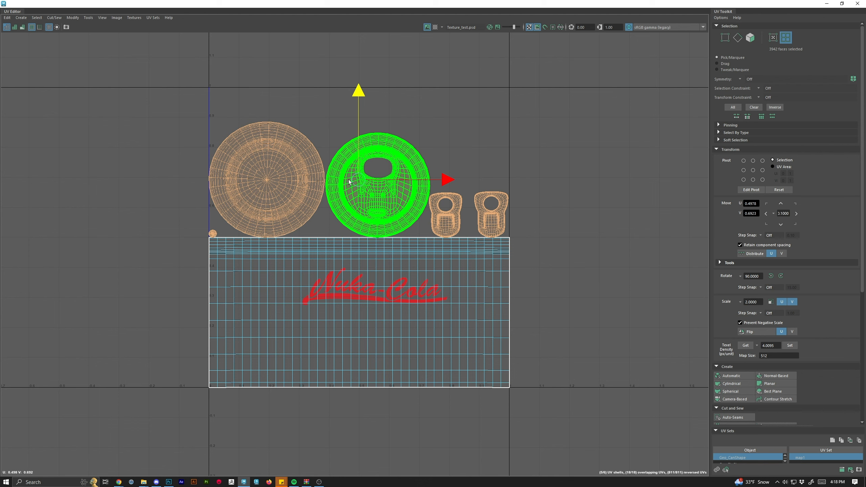
pyautogui.moveTo(358, 179); pyautogui.dragTo(431, 135)
pyautogui.click(608, 218)
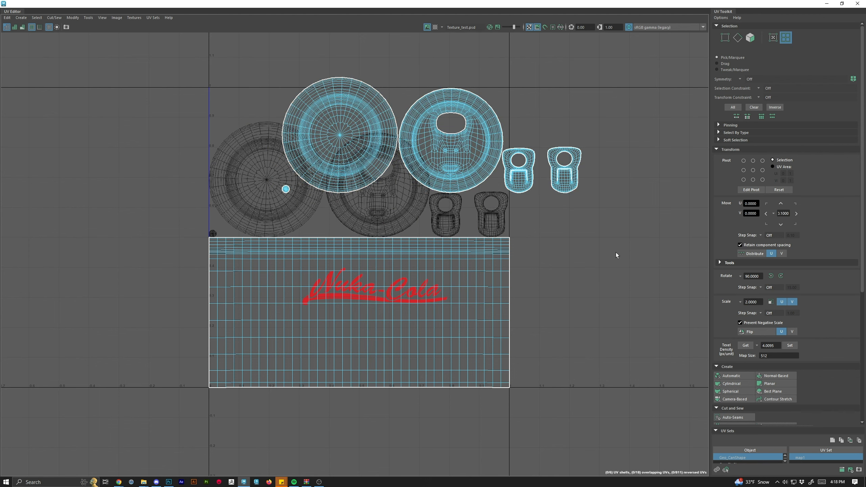
# Undo the last two UV shell moves and turn off the texture image display in the UV Editor.
pyautogui.hotkey('ctrl', 'z')
pyautogui.hotkey('ctrl', 'z')
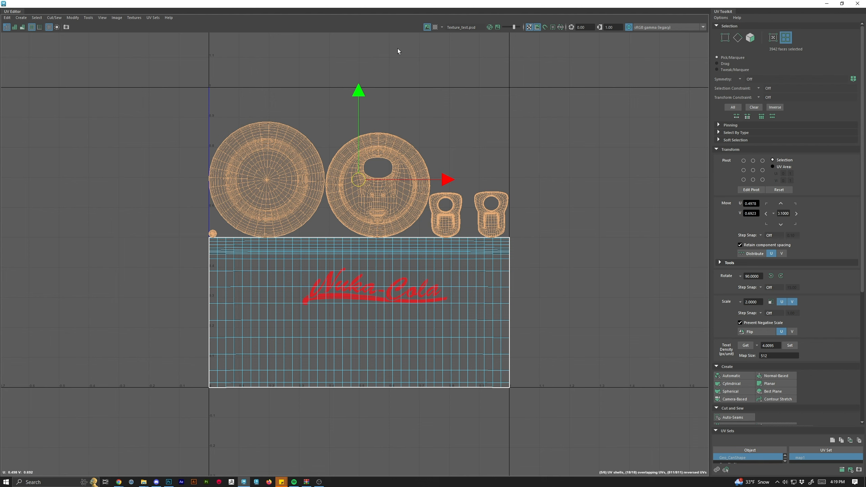
pyautogui.click(427, 27)
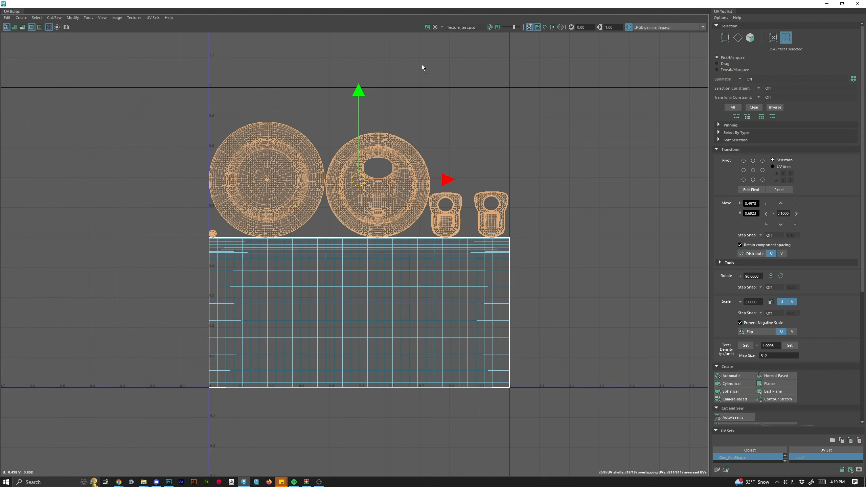
# Move the bottom circle shell upward and stack the two tab shells vertically at the right edge.
pyautogui.moveTo(356, 176); pyautogui.dragTo(357, 140)
pyautogui.click(534, 224)
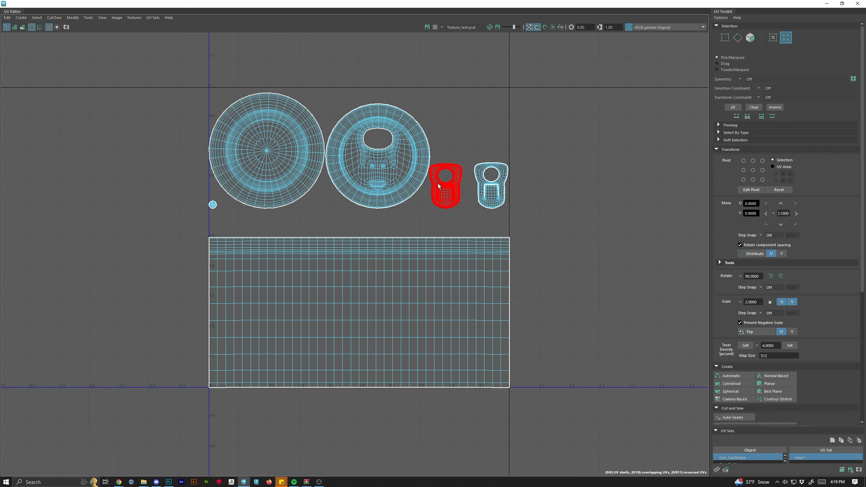
pyautogui.click(447, 184)
pyautogui.moveTo(450, 174); pyautogui.dragTo(492, 118)
pyautogui.click(488, 199)
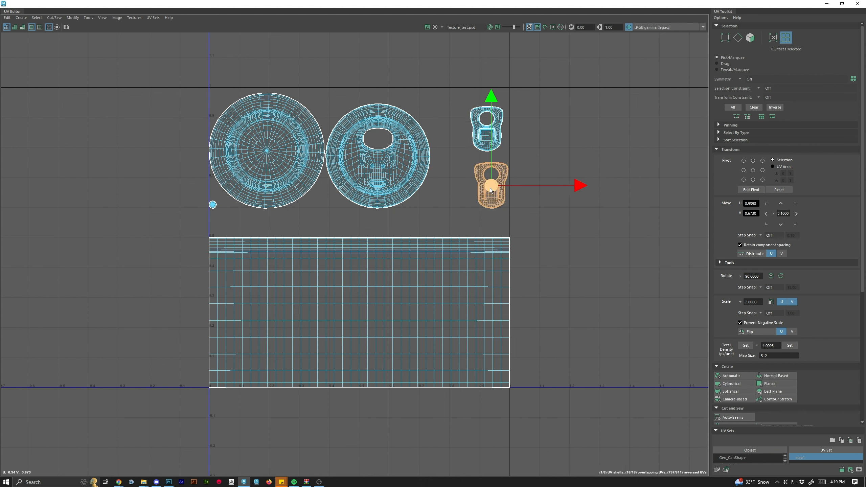
pyautogui.moveTo(487, 199); pyautogui.dragTo(486, 195)
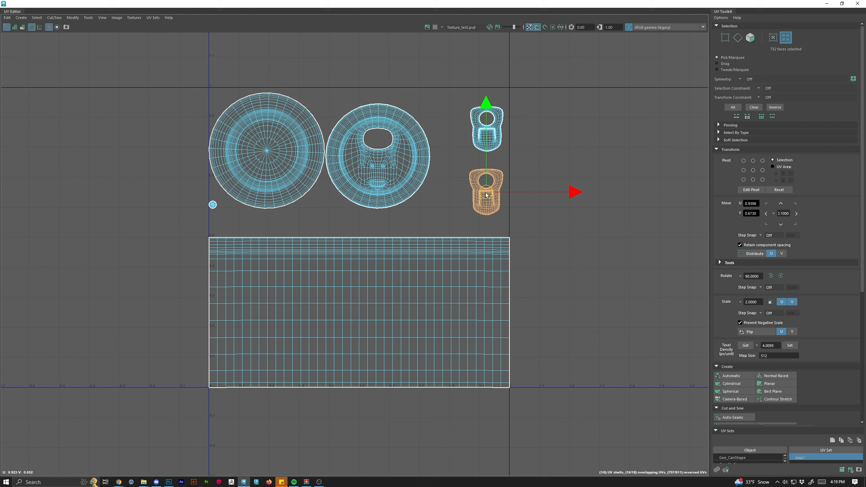
# Shift the two circle shells right to space them apart and move the small dot shell upward.
pyautogui.click(367, 164)
pyautogui.moveTo(378, 156); pyautogui.dragTo(395, 157)
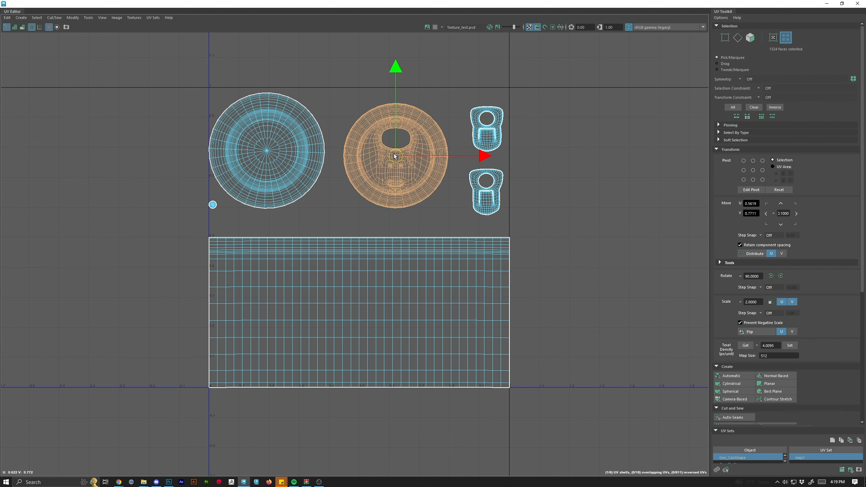
pyautogui.click(268, 152)
pyautogui.moveTo(268, 152); pyautogui.dragTo(275, 153)
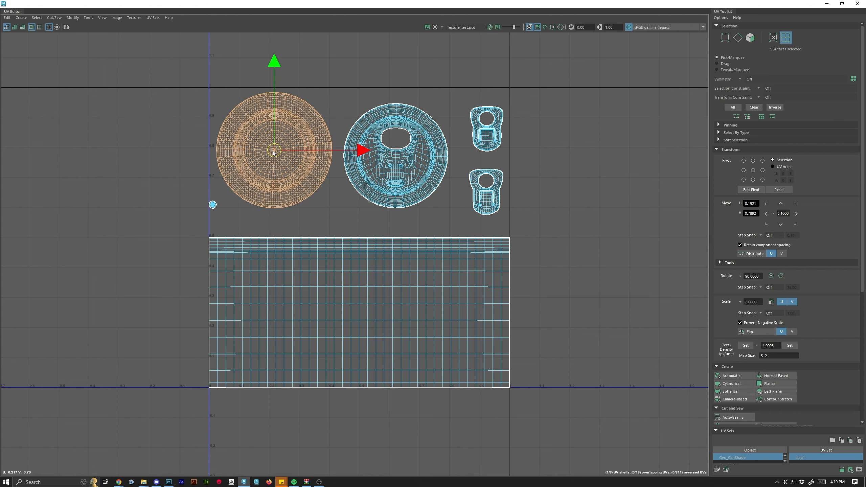
pyautogui.click(234, 223)
pyautogui.moveTo(211, 205); pyautogui.dragTo(220, 213)
pyautogui.click(356, 226)
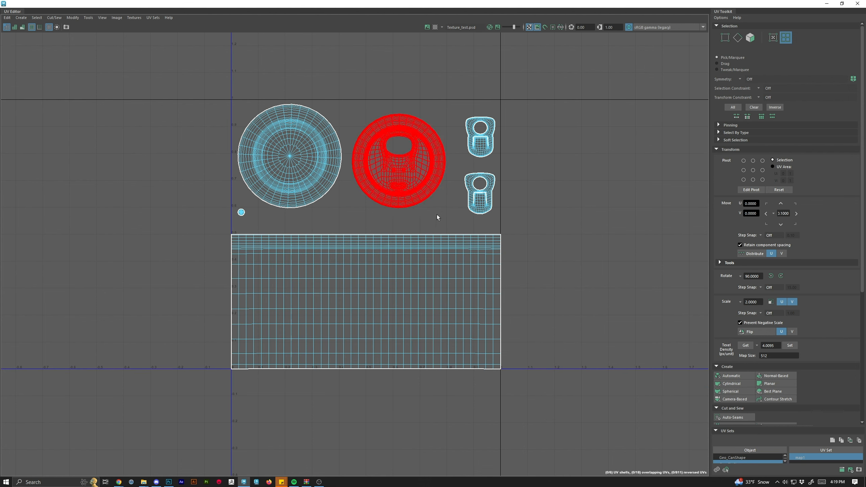
# Select all of the can's UV shells and export a 1024 × 1024 PNG UV snapshot named Popcan_Uv_Temp, then close the UV Editor.
pyautogui.moveTo(478, 4); pyautogui.dragTo(498, 17)
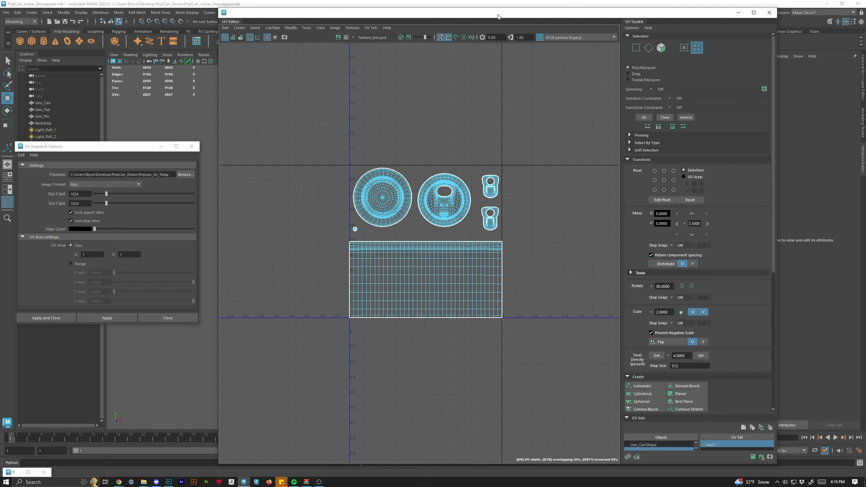
pyautogui.rightClick(428, 200)
pyautogui.click(428, 219)
pyautogui.moveTo(345, 12); pyautogui.dragTo(579, 42)
pyautogui.moveTo(297, 89); pyautogui.dragTo(451, 321)
pyautogui.moveTo(662, 47); pyautogui.dragTo(367, 3)
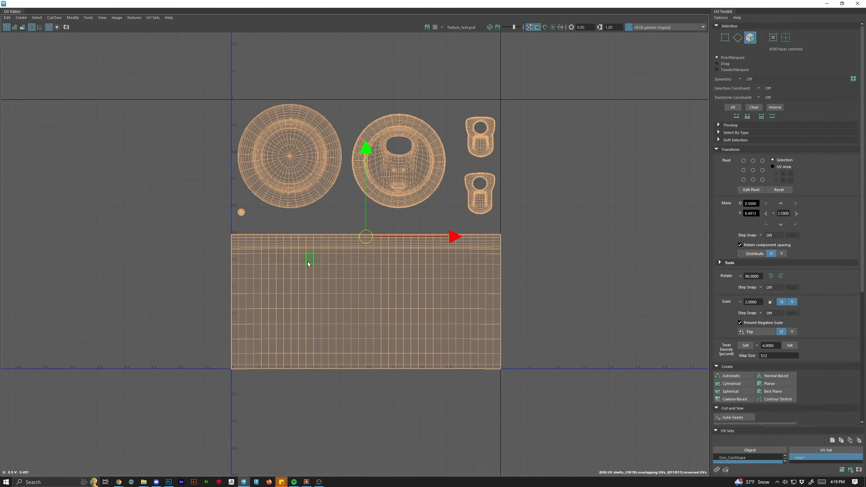
pyautogui.click(151, 18)
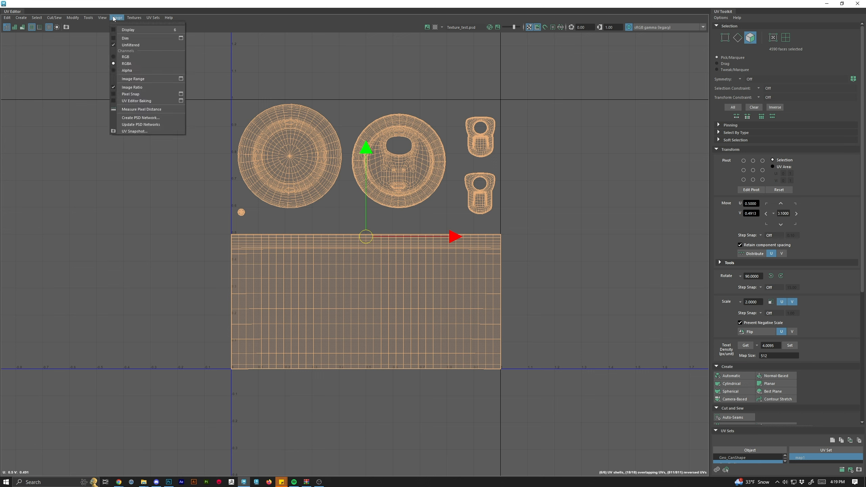
pyautogui.click(136, 132)
pyautogui.click(123, 320)
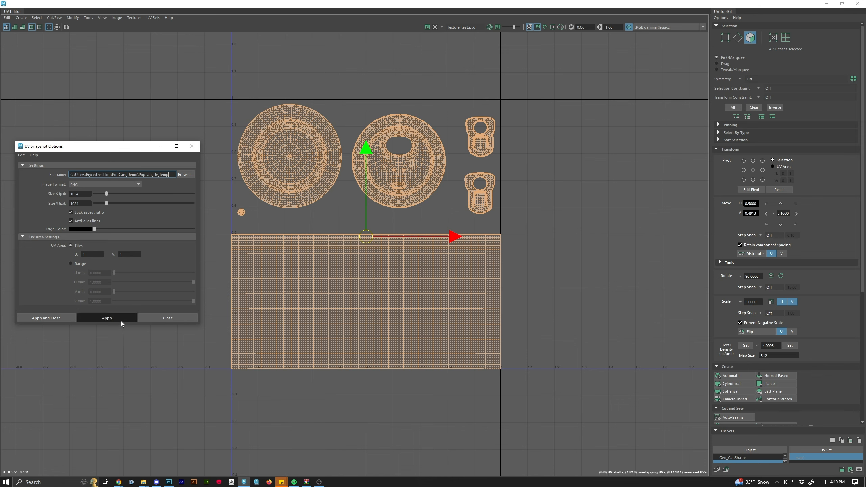
pyautogui.click(419, 250)
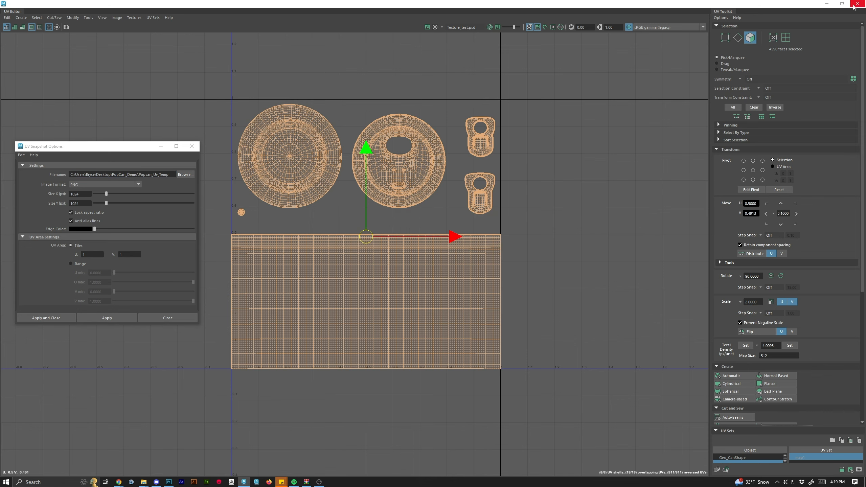
pyautogui.click(827, 3)
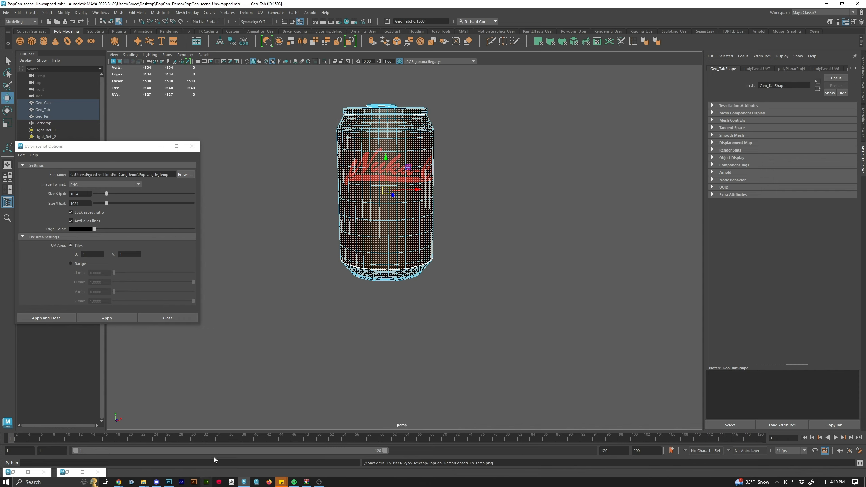
# Switch to Photoshop and delete the old UV_Temp layer from the texture.
pyautogui.click(169, 482)
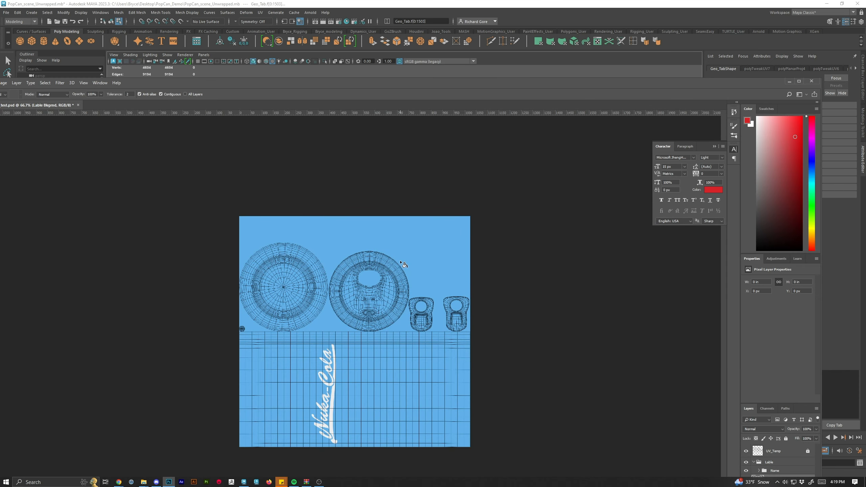
pyautogui.doubleClick(466, 83)
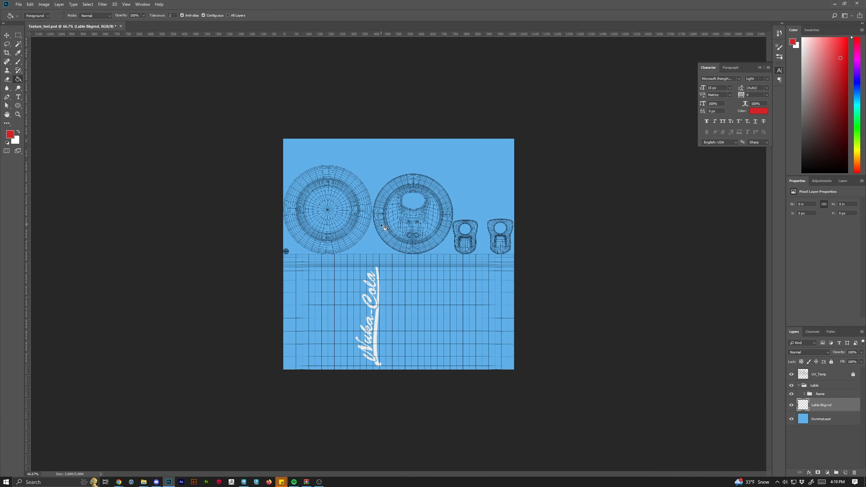
pyautogui.click(820, 375)
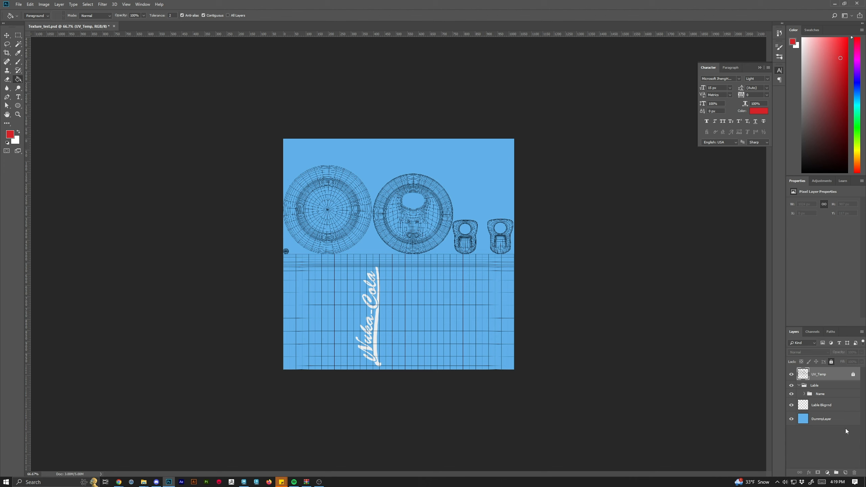
pyautogui.click(855, 473)
pyautogui.click(430, 193)
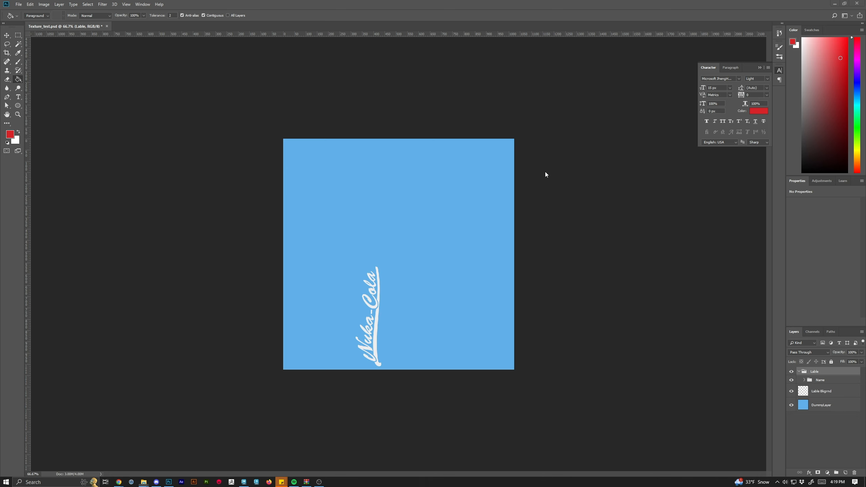
# Place the Popcan_Uv_Temp snapshot image into the texture as a new layer.
pyautogui.hotkey('alt', 'Tab')
pyautogui.moveTo(147, 171); pyautogui.dragTo(480, 236)
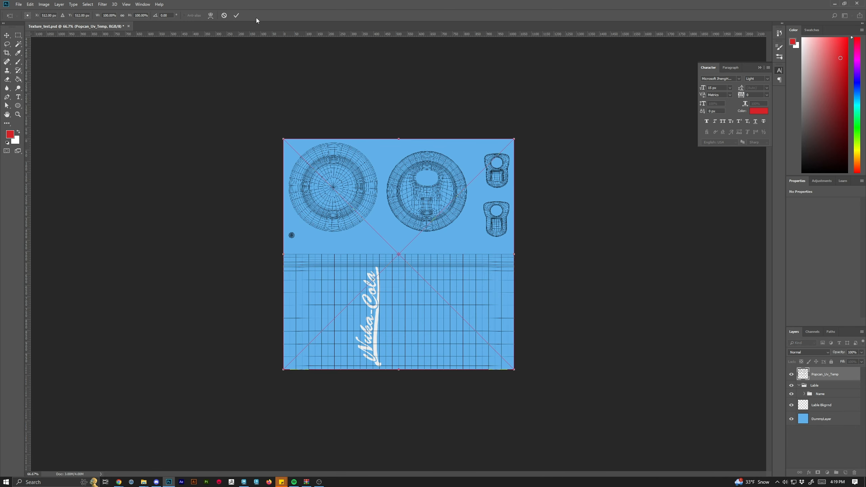
pyautogui.click(236, 15)
# Select the Lable Bkgrnd layer and draw a rectangular marquee over the label area below the top shells.
pyautogui.hotkey('ctrl', '+')
pyautogui.hotkey('ctrl', '+')
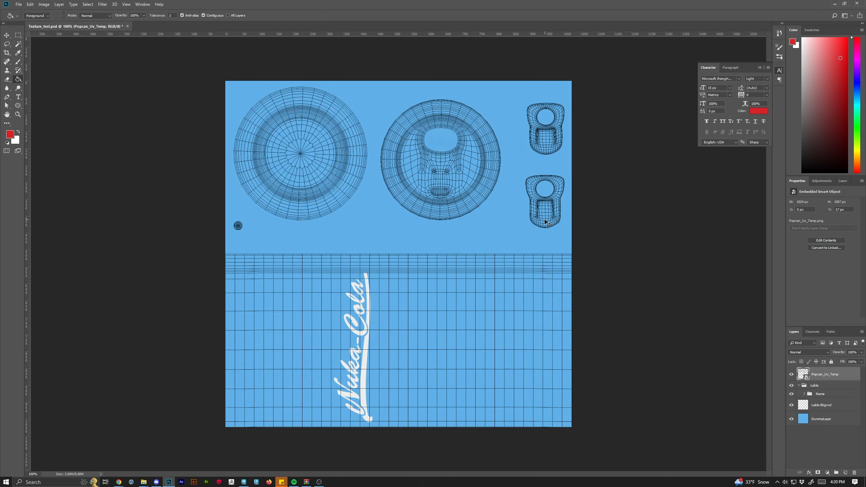
pyautogui.hotkey('ctrl', '-')
pyautogui.click(791, 406)
pyautogui.click(792, 395)
pyautogui.click(792, 395)
pyautogui.click(835, 406)
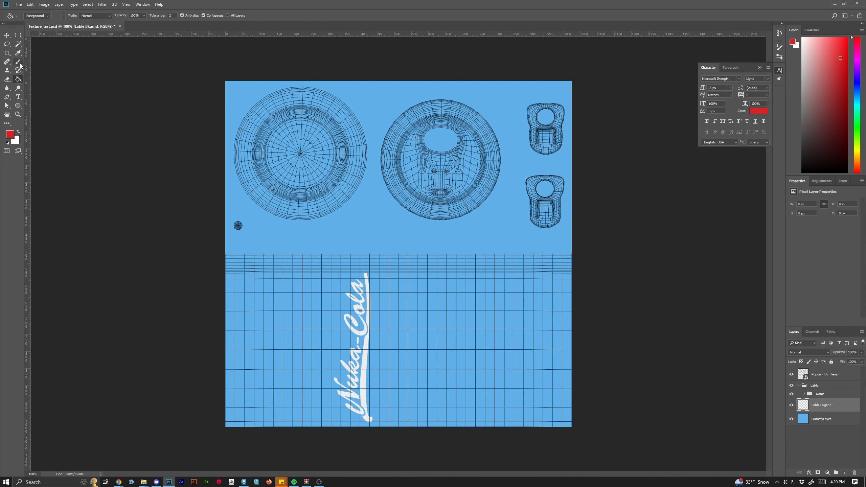
pyautogui.click(18, 35)
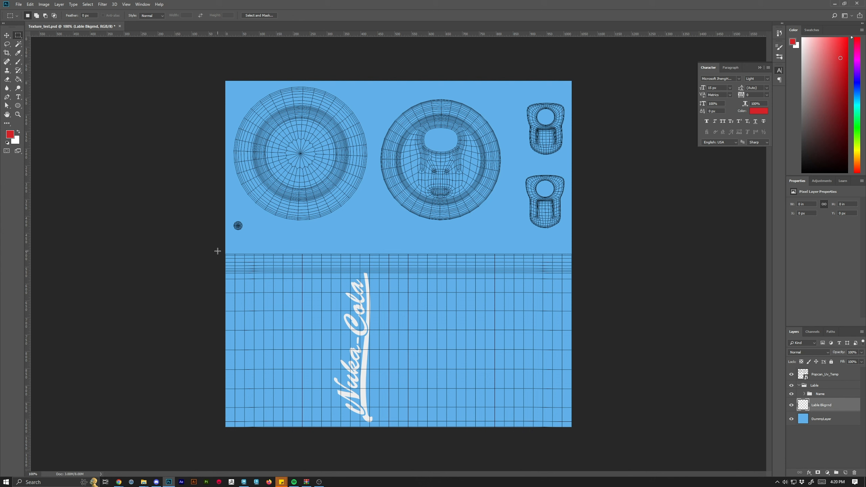
pyautogui.moveTo(225, 248); pyautogui.dragTo(576, 431)
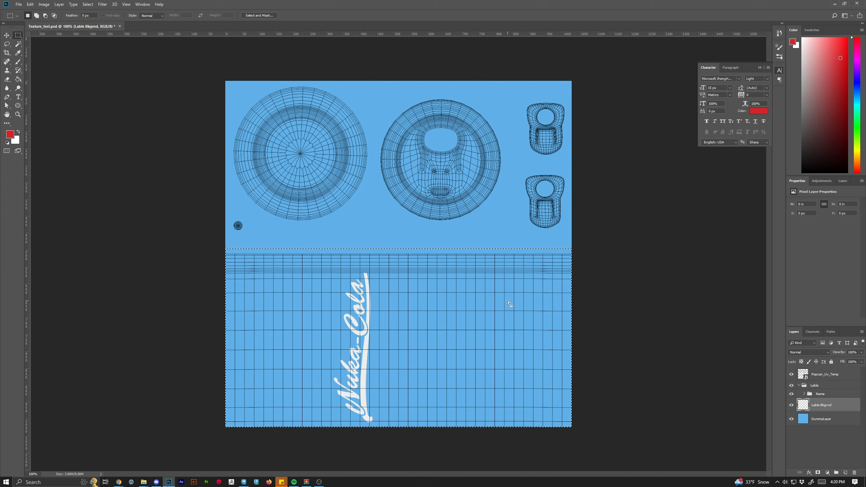
# Fill the selected label area on Lable Bkgrnd with red using the Paint Bucket, then deselect.
pyautogui.hotkey('ctrl', '+')
pyautogui.hotkey('ctrl', '+')
pyautogui.hotkey('ctrl', '+')
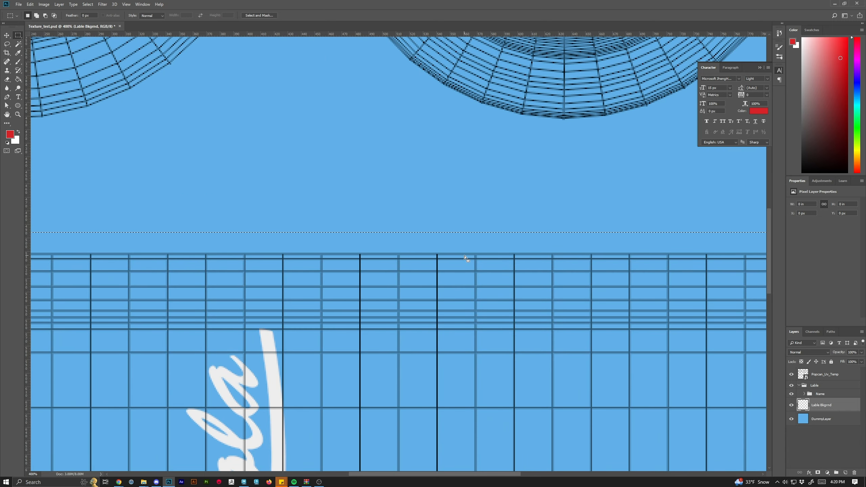
pyautogui.scroll(-1, 462, 255)
pyautogui.scroll(-2, 463, 256)
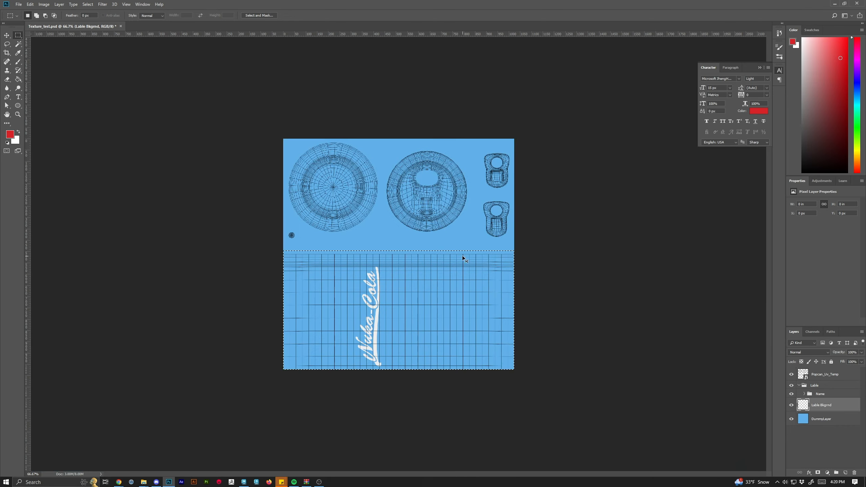
pyautogui.scroll(1, 462, 256)
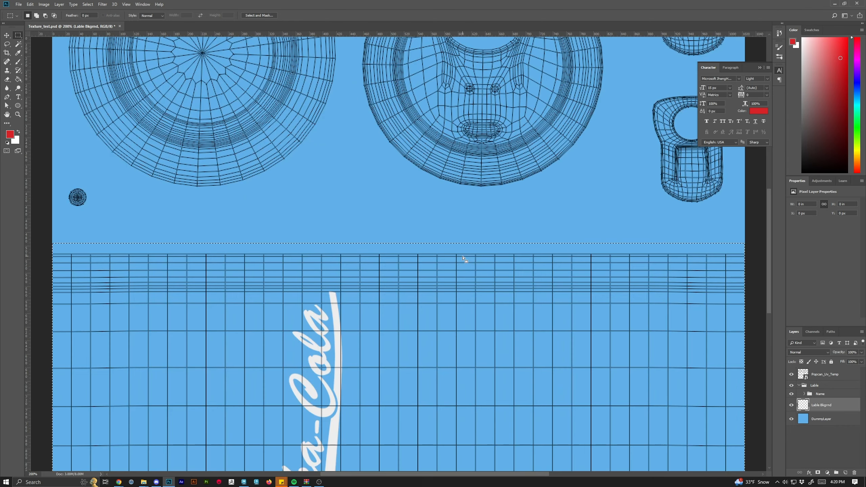
pyautogui.scroll(-1, 462, 256)
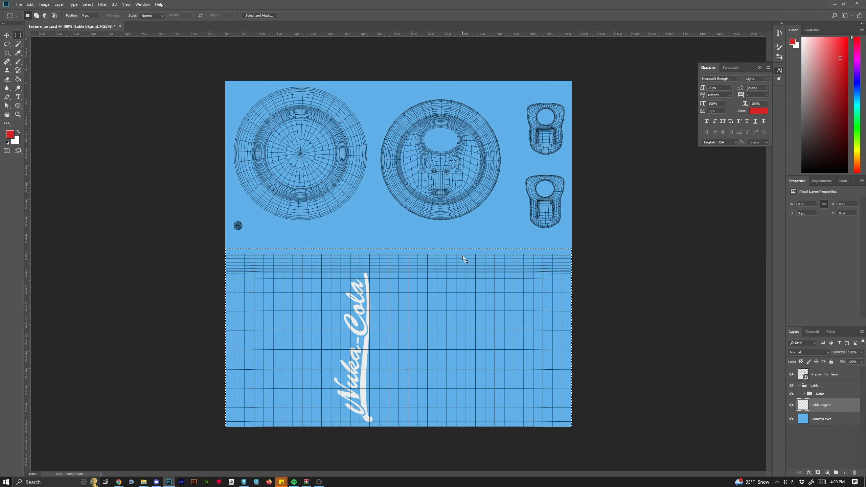
pyautogui.click(18, 79)
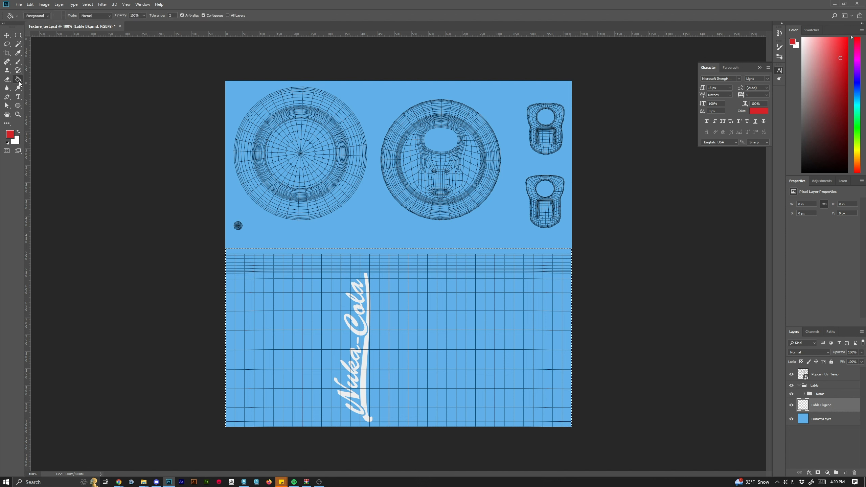
pyautogui.click(450, 323)
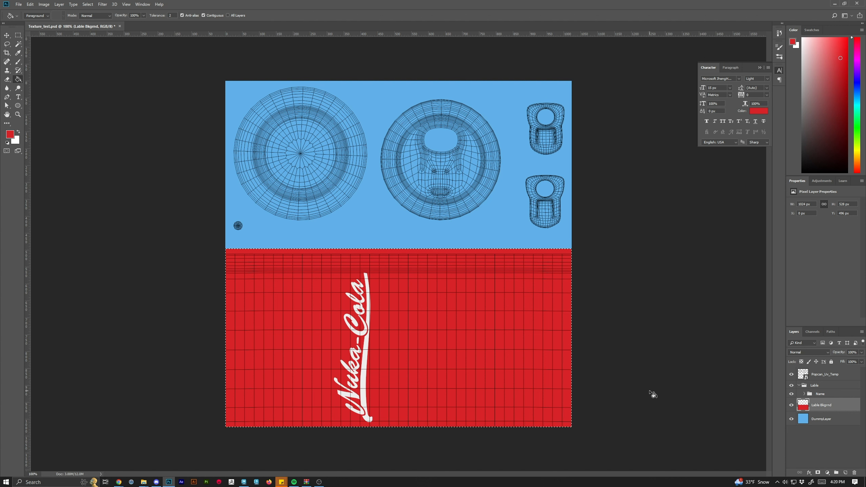
pyautogui.hotkey('ctrl', 'd')
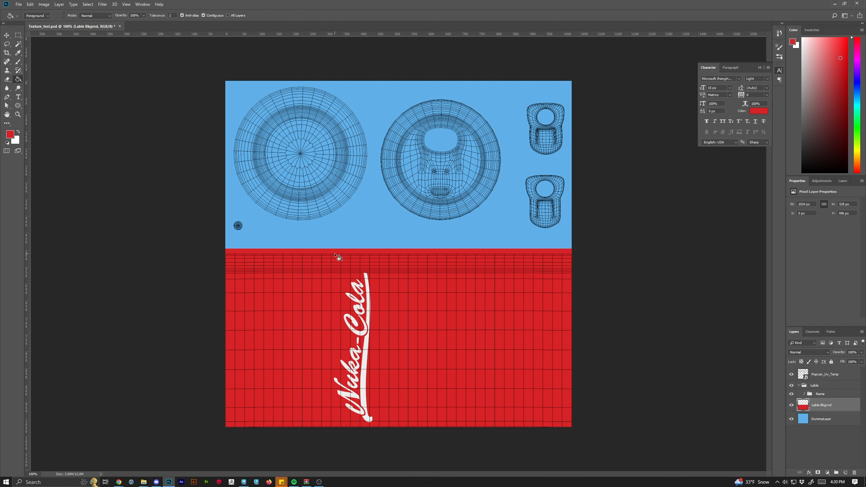
# Hide the Popcan_Uv_Temp layer.
pyautogui.click(824, 374)
pyautogui.click(790, 375)
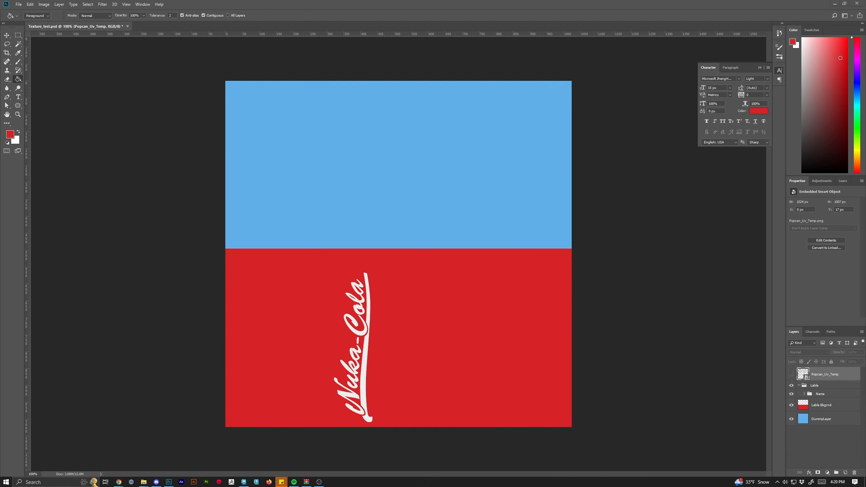
# Place the Label nutrition-facts image from the Raw Assets folder into the texture and move it toward the upper right.
pyautogui.click(143, 482)
pyautogui.doubleClick(134, 146)
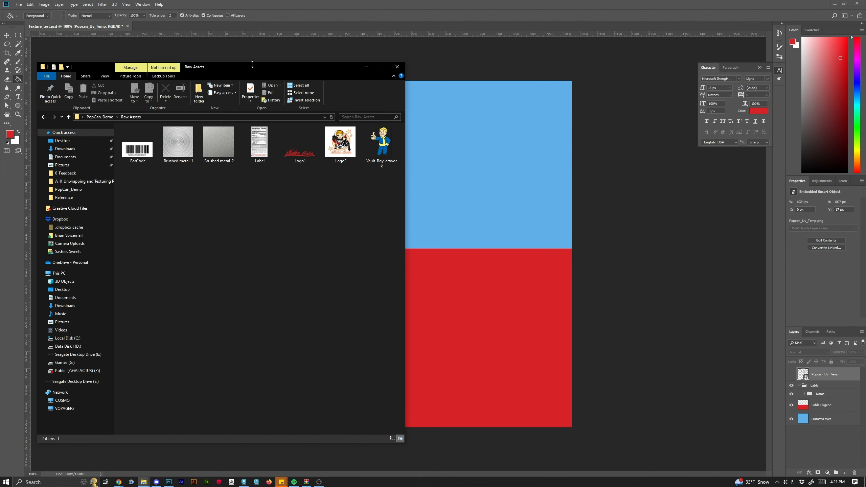
pyautogui.moveTo(253, 68); pyautogui.dragTo(208, 71)
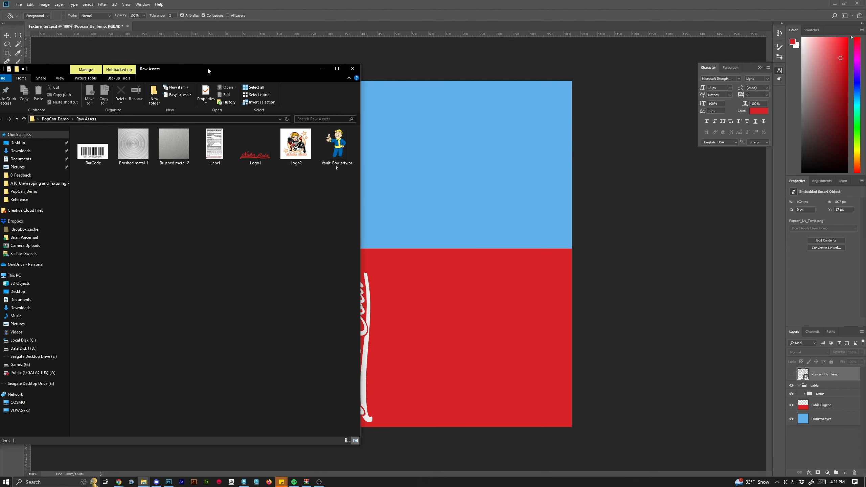
pyautogui.click(503, 339)
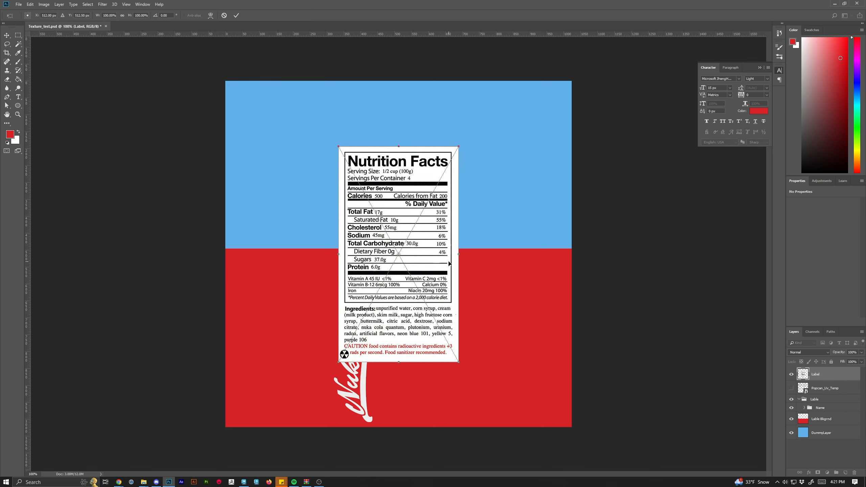
pyautogui.moveTo(383, 162); pyautogui.dragTo(485, 138)
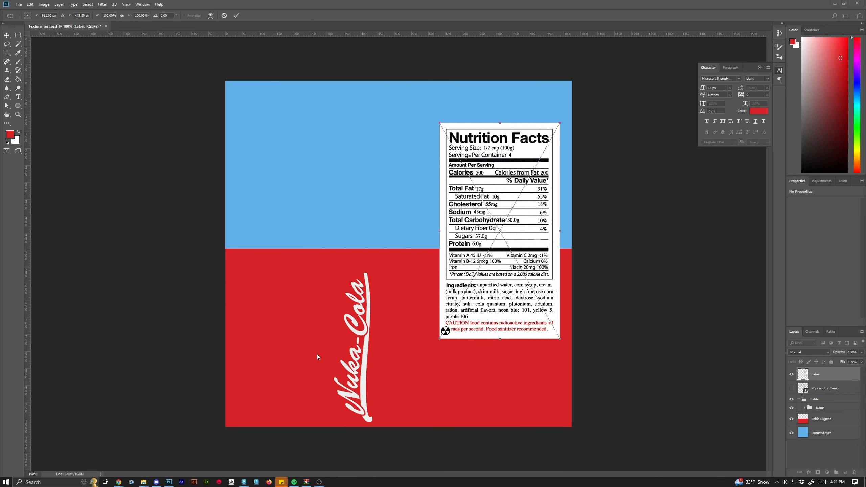
# Drag the BarCode, Brushed metal_2, Logo2 and Vault_Boy_artwork images from Raw Assets into the texture.
pyautogui.hotkey('alt', 'Tab')
pyautogui.click(102, 156)
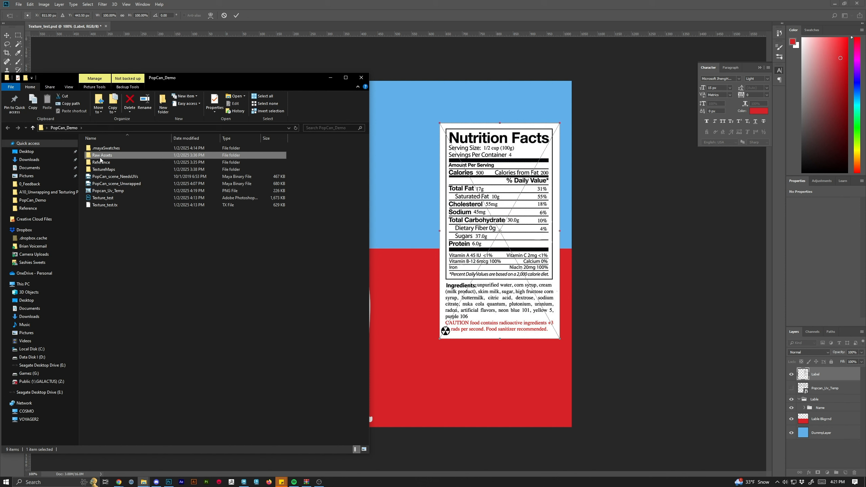
pyautogui.doubleClick(102, 155)
pyautogui.click(102, 163)
pyautogui.moveTo(102, 163); pyautogui.dragTo(421, 245)
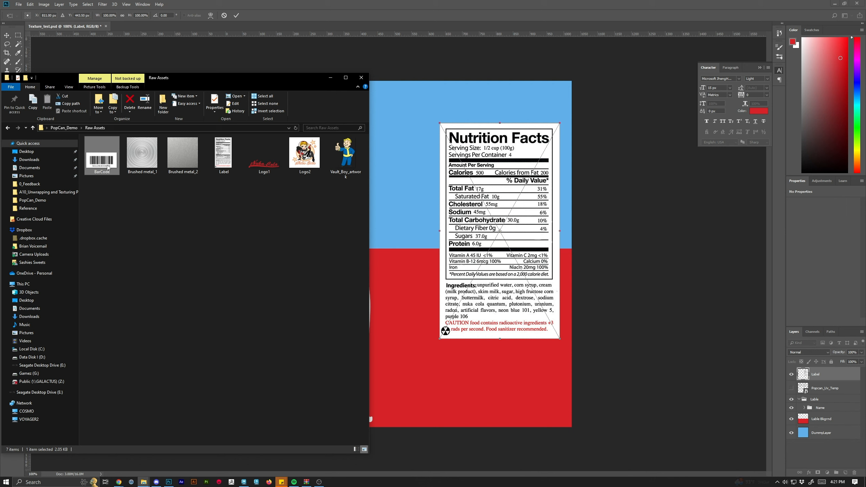
pyautogui.click(109, 207)
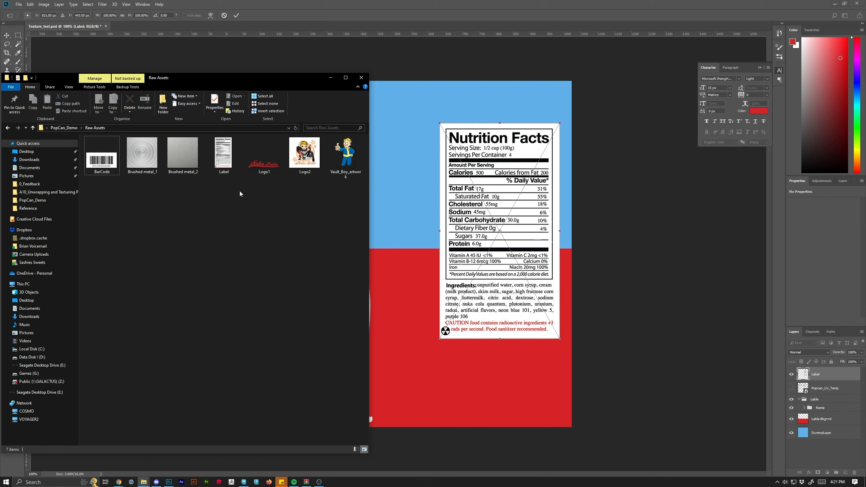
pyautogui.moveTo(187, 160)
pyautogui.mouseDown()
pyautogui.moveTo(185, 153)
pyautogui.moveTo(403, 161)
pyautogui.mouseUp()
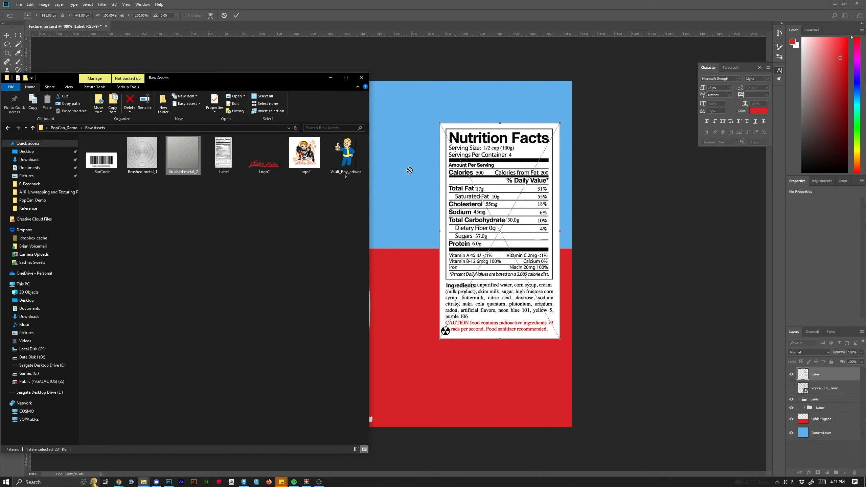
pyautogui.moveTo(253, 85); pyautogui.dragTo(865, 164)
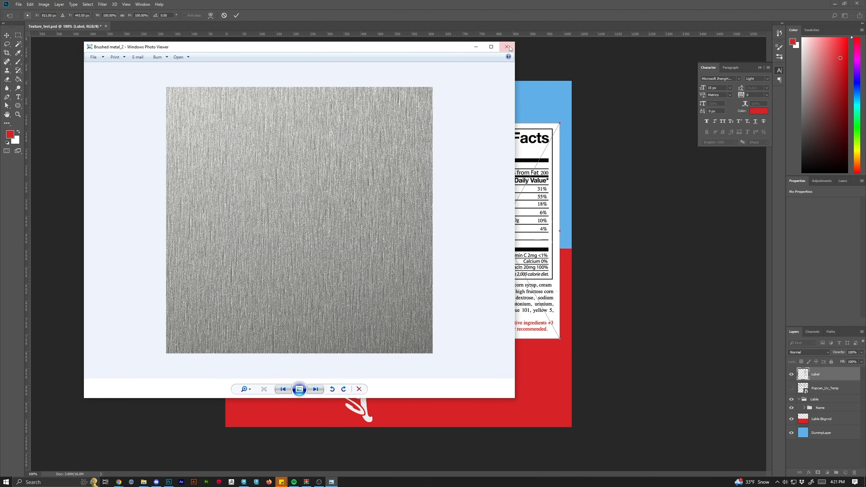
pyautogui.click(507, 46)
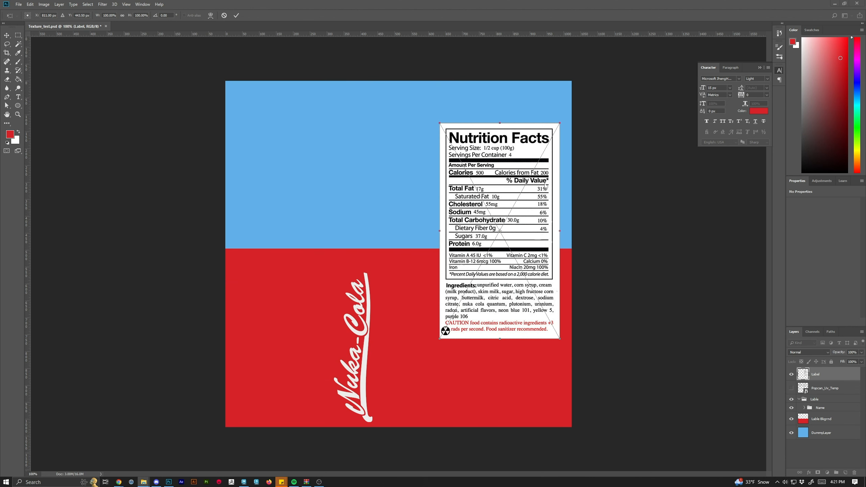
# Commit each placed image in turn: Label, BarCode, Brushed metal_2, Logo2 and Vault_Boy_artwork.
pyautogui.click(236, 15)
pyautogui.press('g')
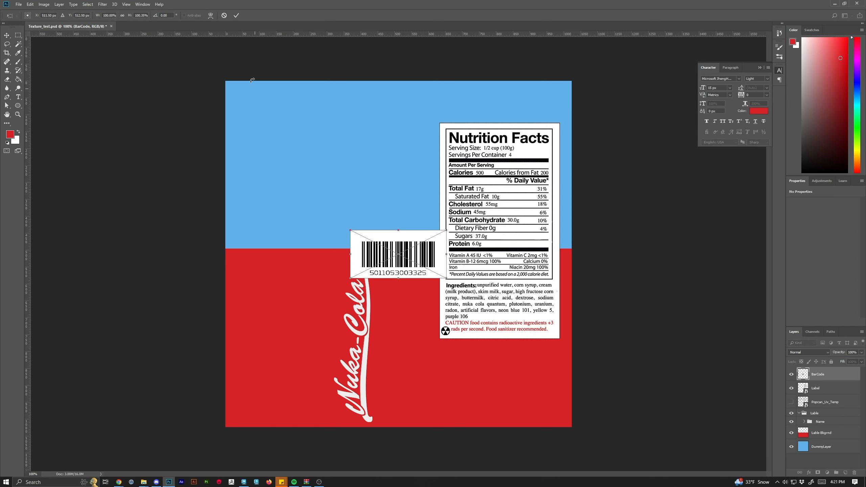
pyautogui.click(236, 15)
pyautogui.press('g')
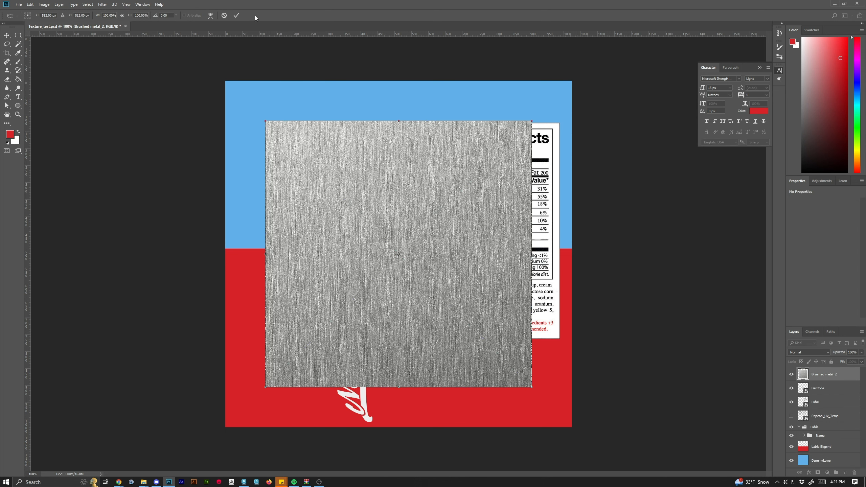
pyautogui.click(237, 15)
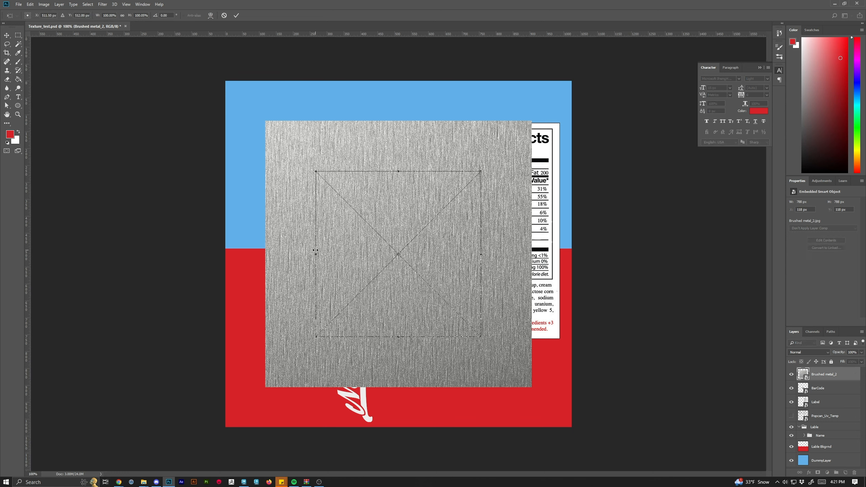
pyautogui.click(236, 15)
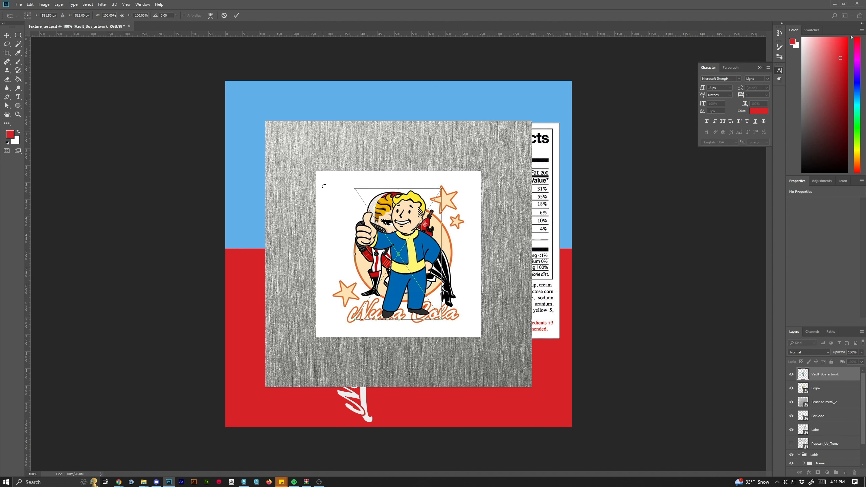
pyautogui.click(235, 15)
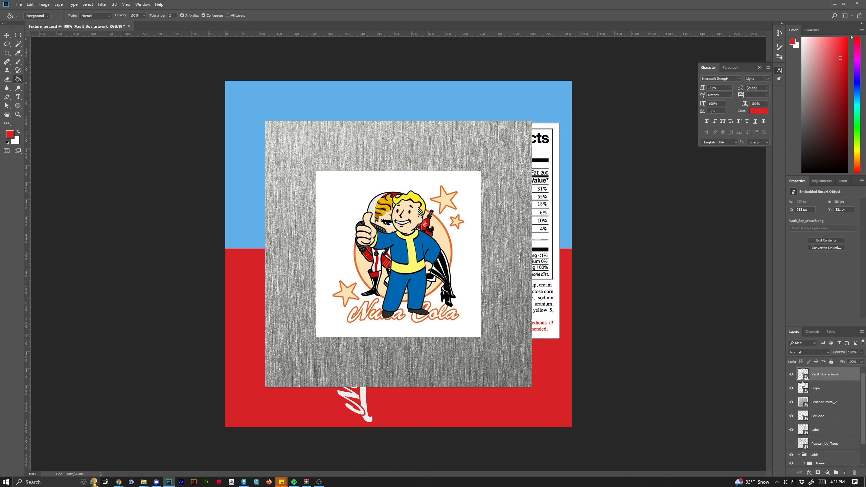
# Hide the Vault_Boy_artwork, Logo2, Brushed metal_2 and BarCode layers, keeping the Label layer visible.
pyautogui.click(791, 375)
pyautogui.click(792, 388)
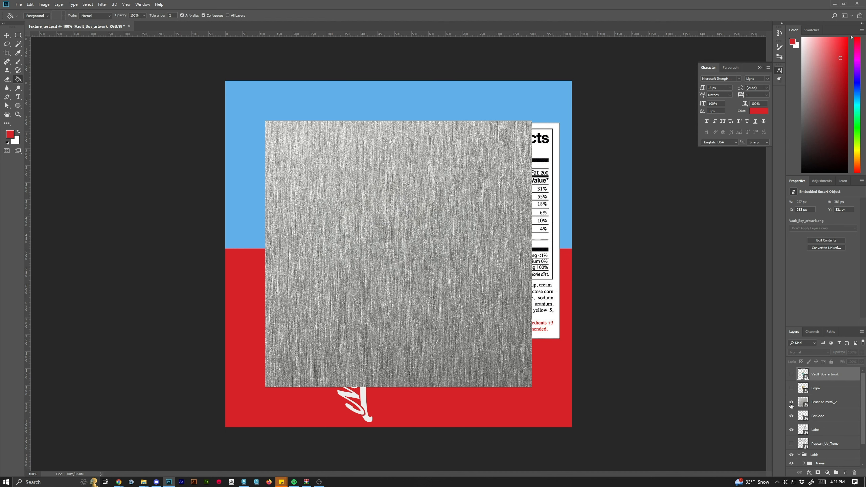
pyautogui.click(791, 403)
pyautogui.click(792, 416)
pyautogui.click(791, 430)
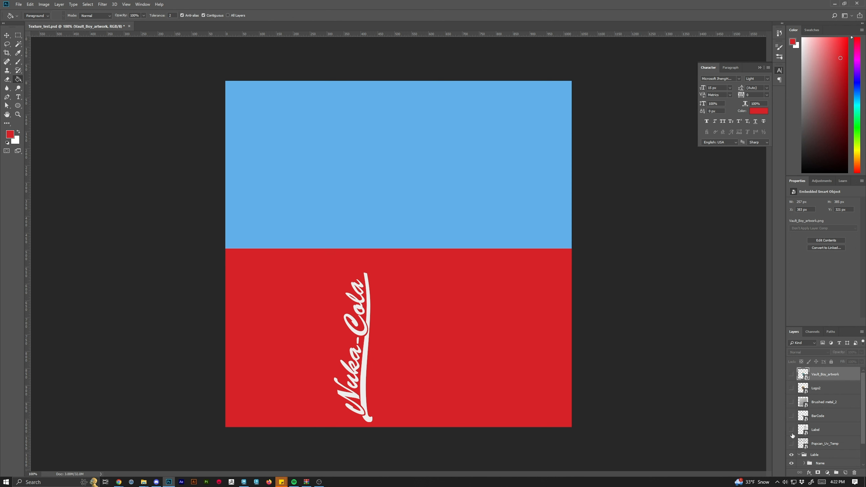
pyautogui.click(792, 431)
# Move the Label layer into the Lable group, below the Name folder and above Lable Bkgrnd.
pyautogui.scroll(-2, 827, 427)
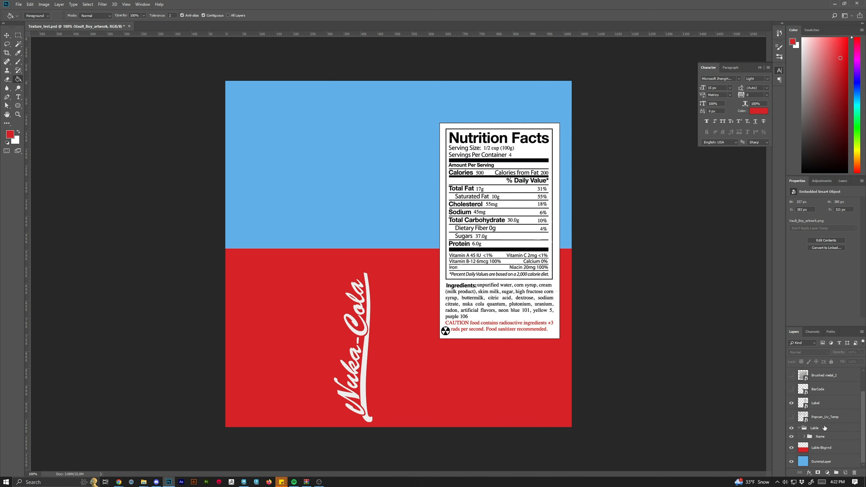
pyautogui.moveTo(817, 406); pyautogui.dragTo(835, 456)
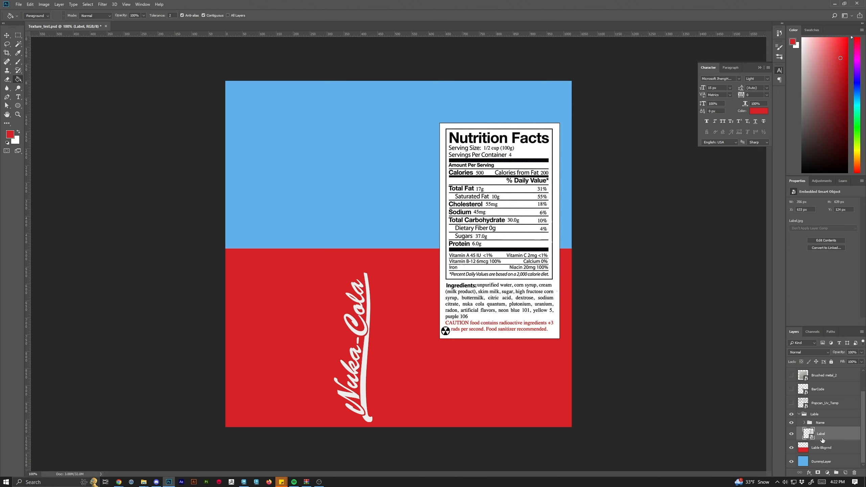
pyautogui.moveTo(825, 436); pyautogui.dragTo(826, 419)
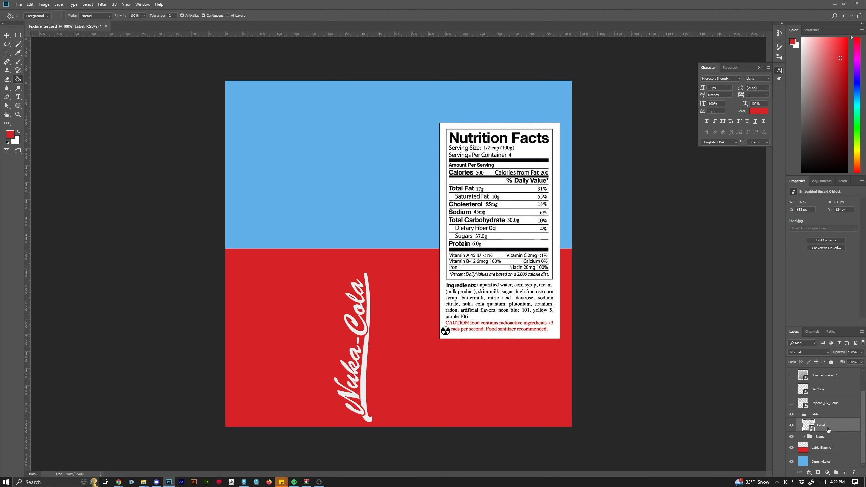
pyautogui.moveTo(828, 430); pyautogui.dragTo(847, 447)
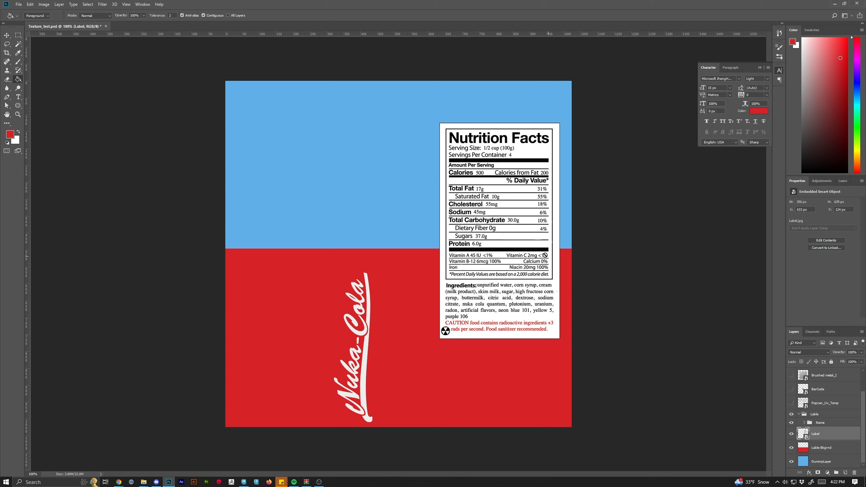
# Scale the nutrition label down to about 46.66% and position it at the right edge of the red label area.
pyautogui.hotkey('ctrl', 't')
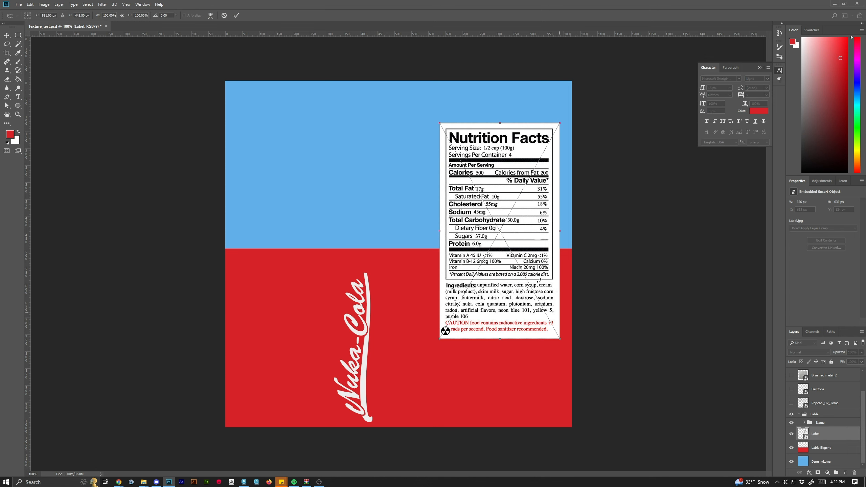
pyautogui.moveTo(515, 221); pyautogui.dragTo(530, 313)
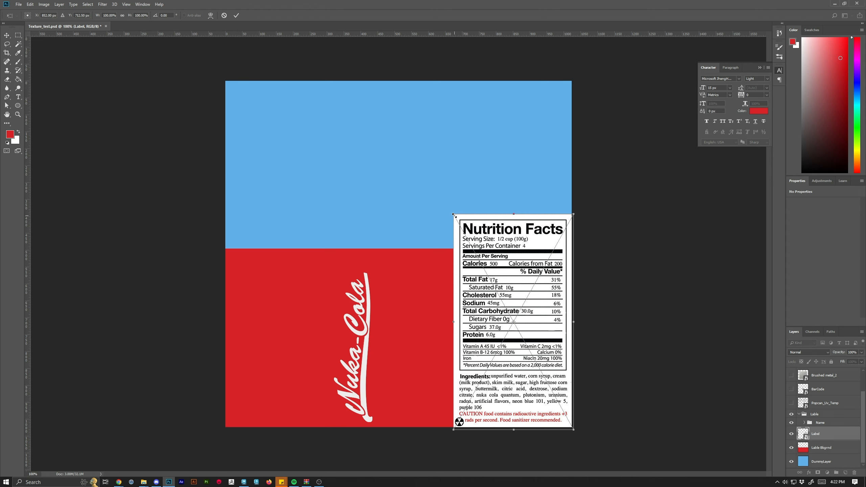
pyautogui.moveTo(453, 216); pyautogui.dragTo(506, 343)
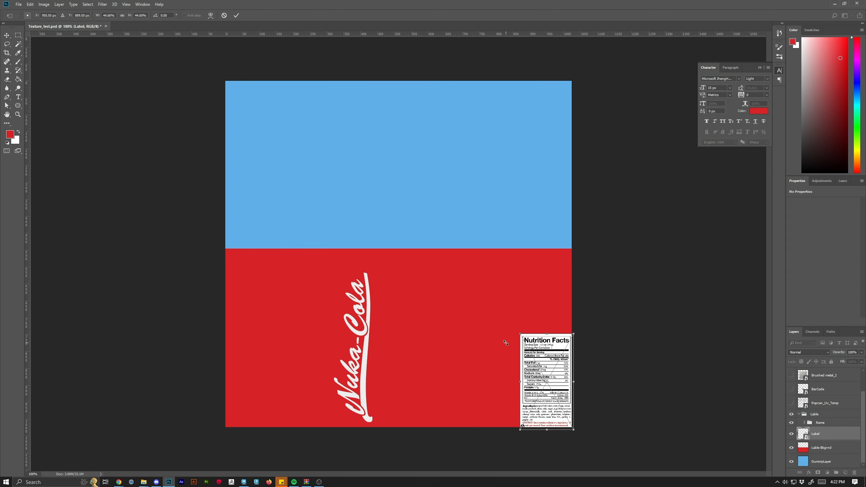
pyautogui.moveTo(553, 384); pyautogui.dragTo(550, 301)
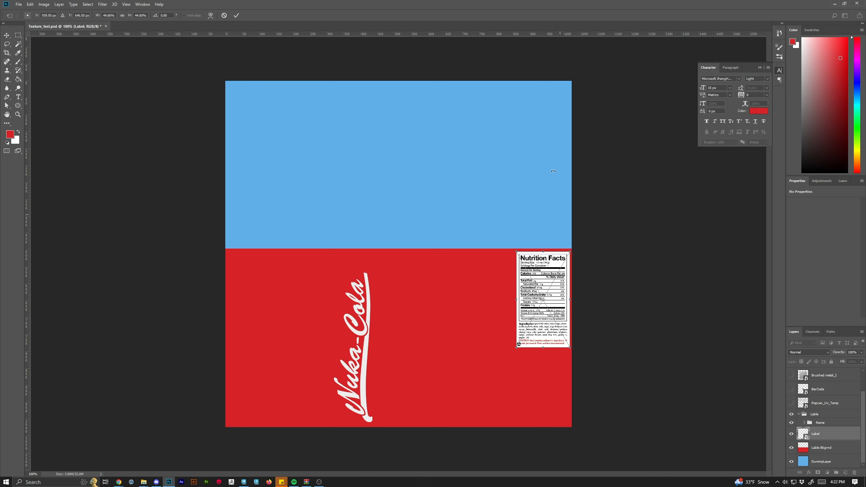
pyautogui.click(239, 15)
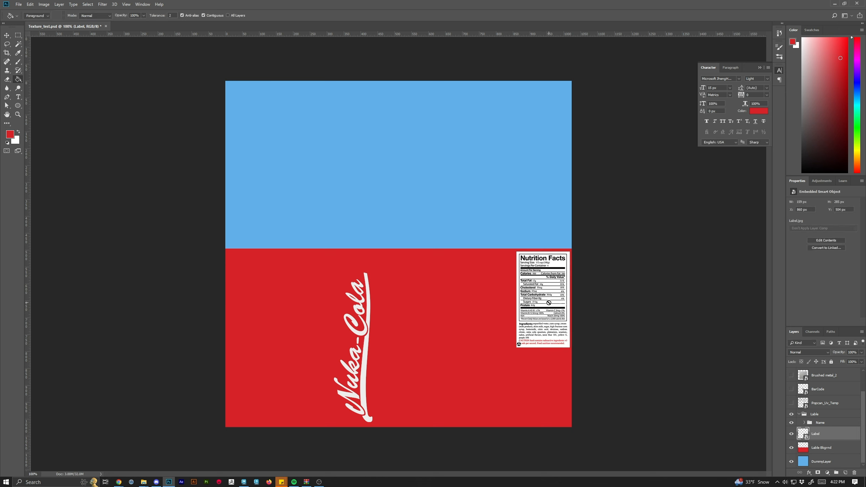
# Enlarge the nutrition label slightly from its lower-left corner.
pyautogui.hotkey('ctrl', 't')
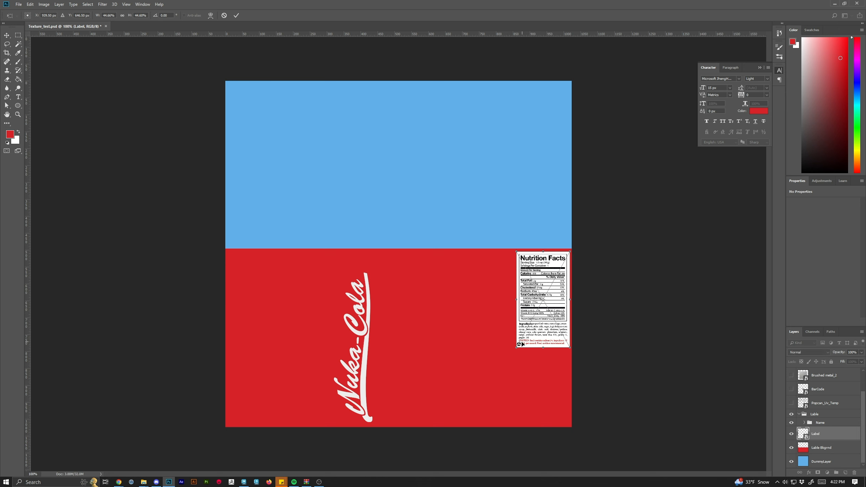
pyautogui.moveTo(517, 348); pyautogui.dragTo(510, 360)
pyautogui.click(237, 15)
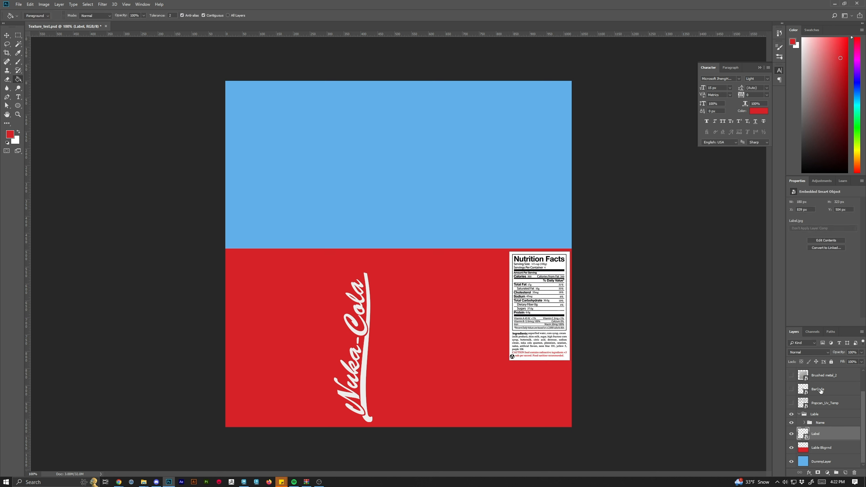
# Move the BarCode layer into the Lable group below Label and make it visible.
pyautogui.moveTo(821, 391); pyautogui.dragTo(820, 442)
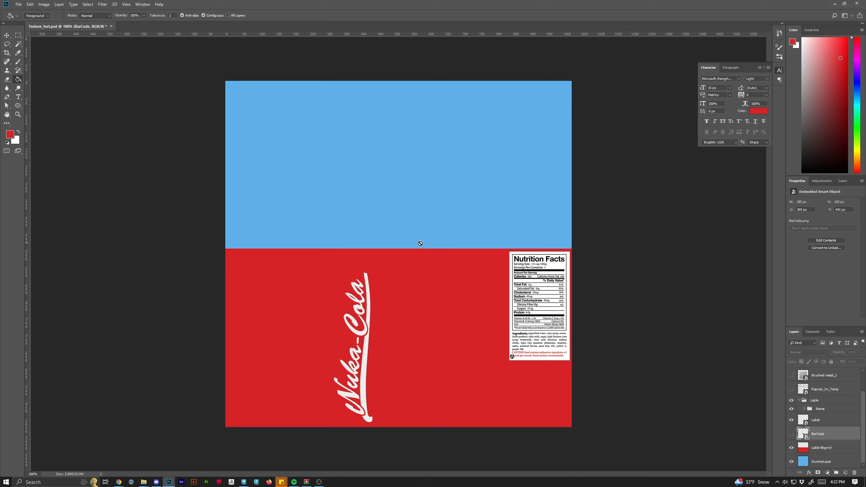
pyautogui.click(791, 434)
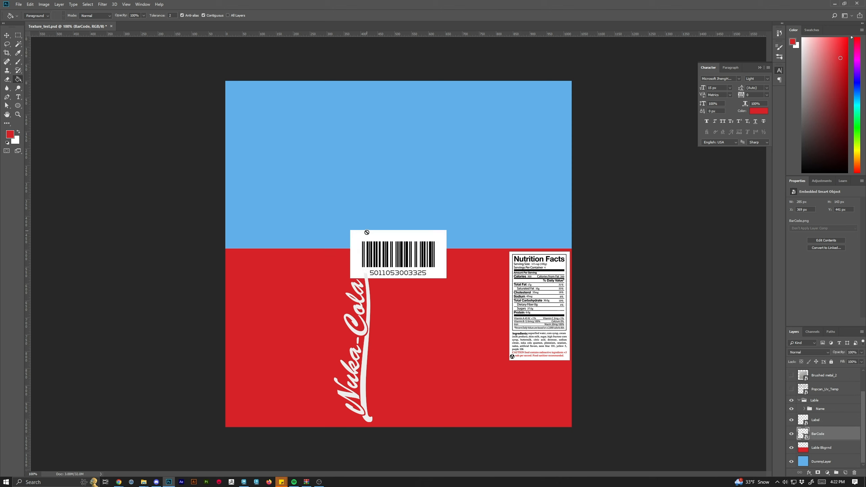
# Rasterize the BarCode layer and move the barcode into the red area, left of the nutrition label.
pyautogui.click(406, 262)
pyautogui.click(453, 196)
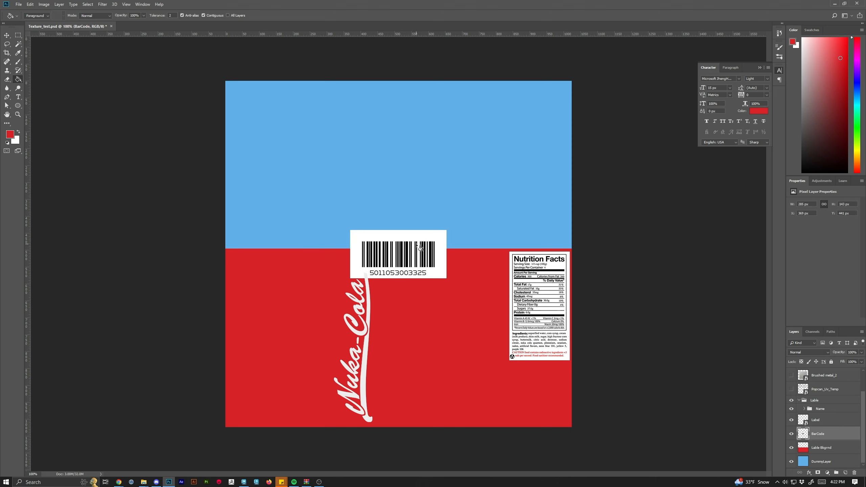
pyautogui.click(7, 35)
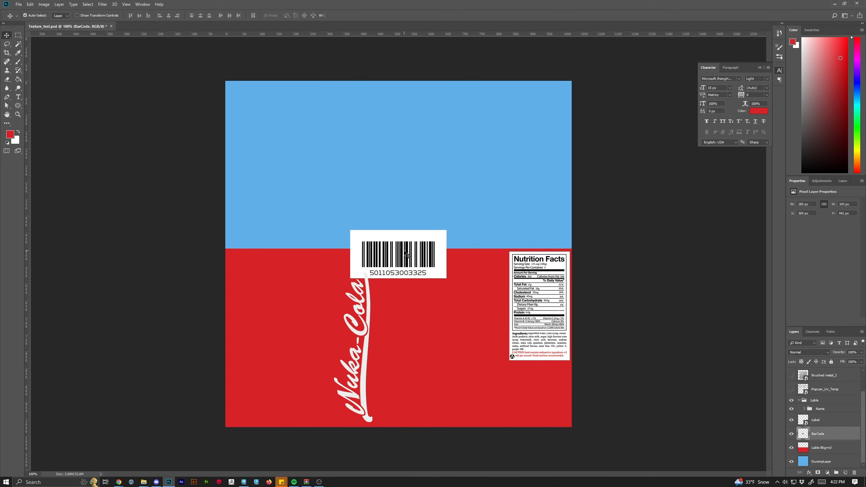
pyautogui.moveTo(406, 254); pyautogui.dragTo(447, 337)
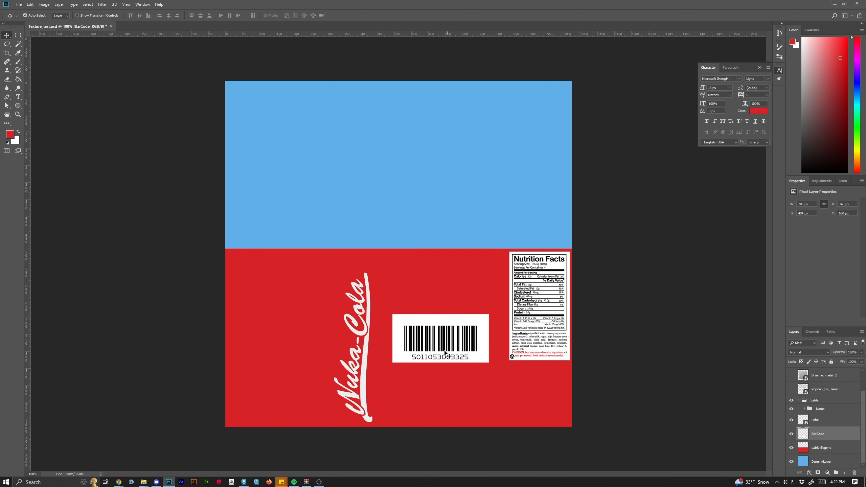
# Select the barcode's white area with the Magic Wand and add a layer mask to BarCode from the selection.
pyautogui.click(18, 43)
pyautogui.click(455, 322)
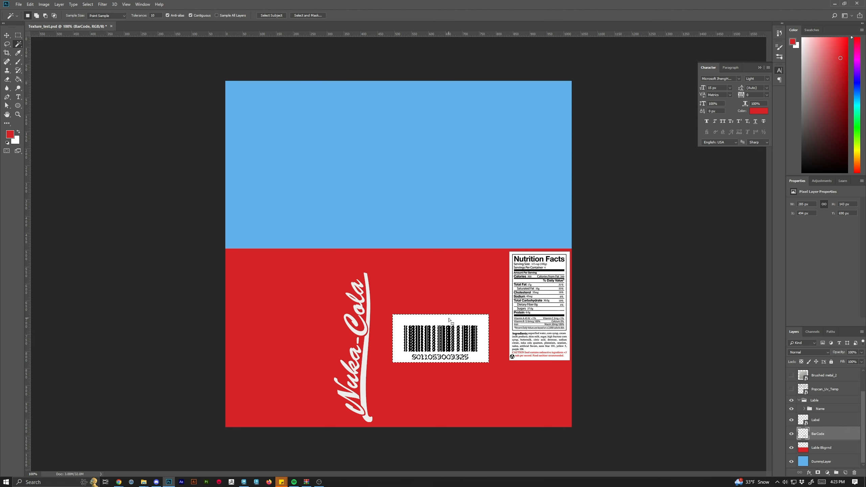
pyautogui.click(818, 473)
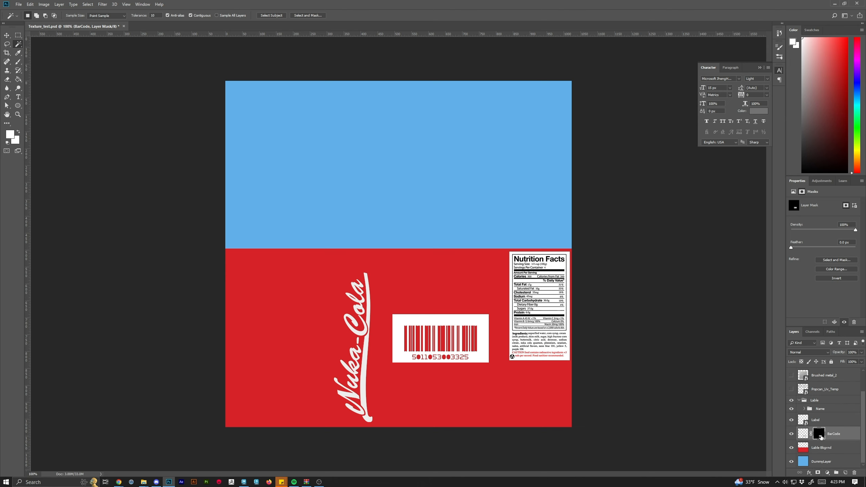
# Invert the BarCode layer mask so the barcode's white background is hidden.
pyautogui.hotkey('ctrl', 'i')
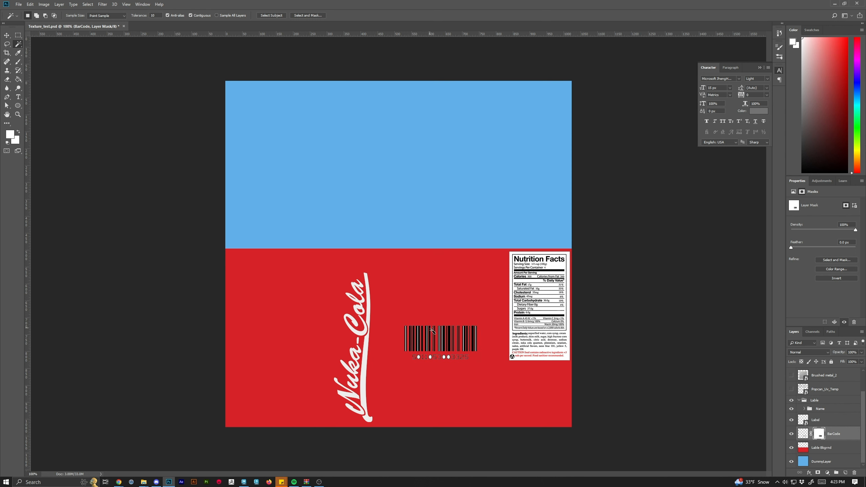
# Select the leftover white areas inside the barcode digits and between the bars with the Magic Wand.
pyautogui.hotkey('ctrl', '+')
pyautogui.hotkey('ctrl', '+')
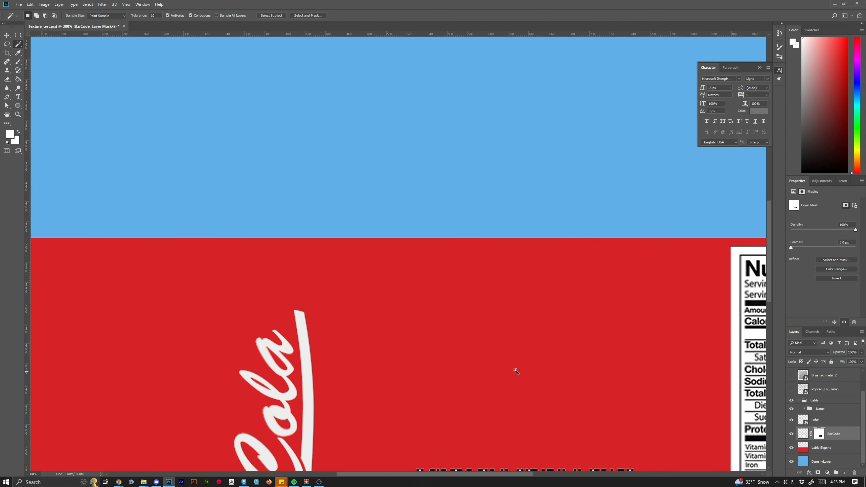
pyautogui.scroll(-2, 514, 370)
pyautogui.scroll(-7, 527, 393)
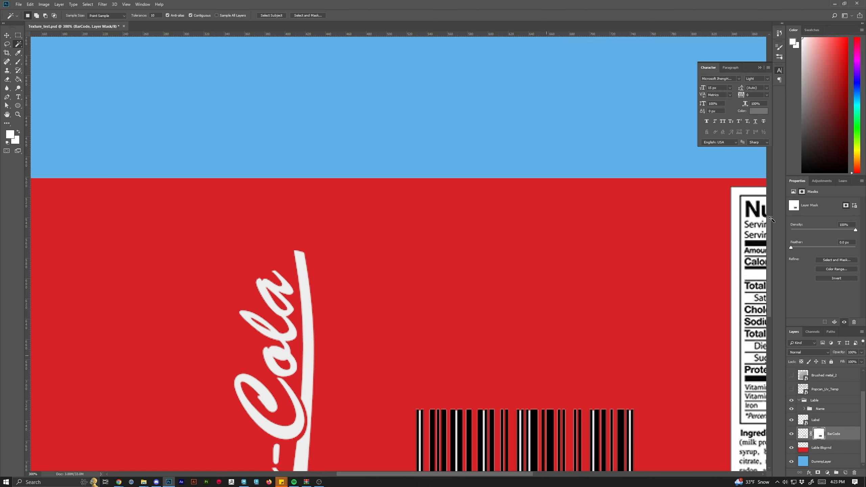
pyautogui.moveTo(769, 219); pyautogui.dragTo(770, 235)
pyautogui.click(770, 234)
pyautogui.moveTo(770, 198); pyautogui.dragTo(744, 351)
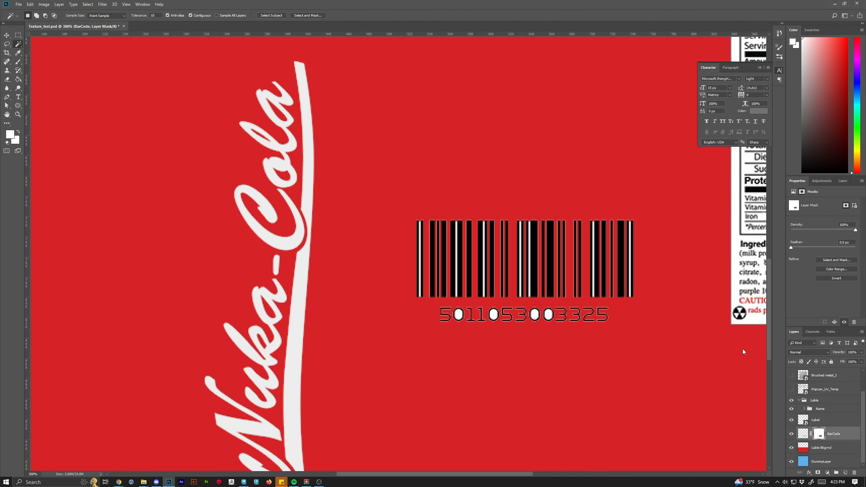
pyautogui.click(459, 314)
pyautogui.click(495, 314)
pyautogui.click(534, 313)
pyautogui.click(548, 314)
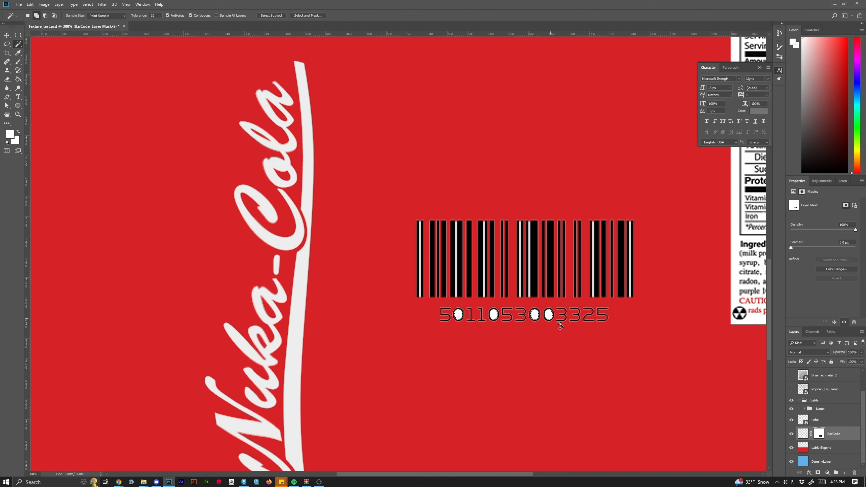
pyautogui.click(421, 246)
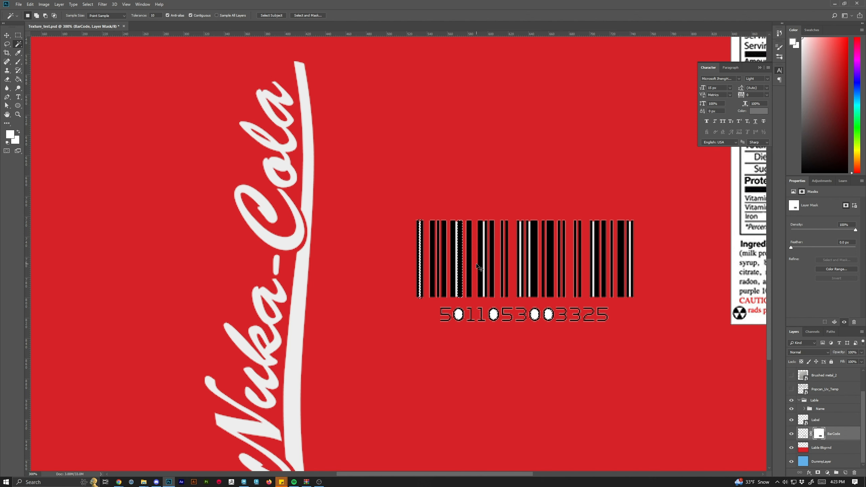
pyautogui.click(456, 241)
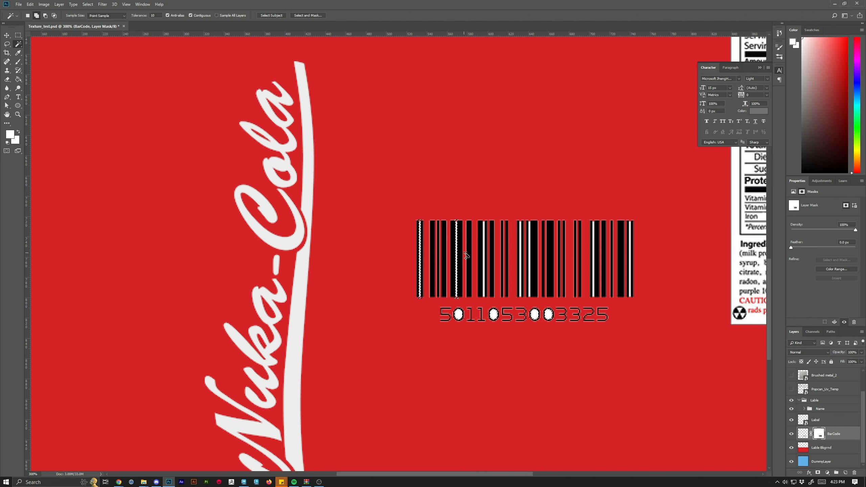
pyautogui.click(485, 241)
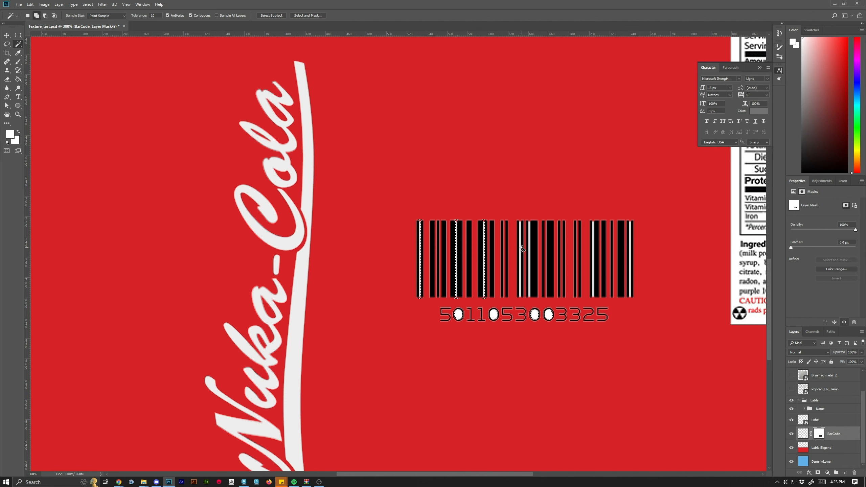
pyautogui.click(521, 248)
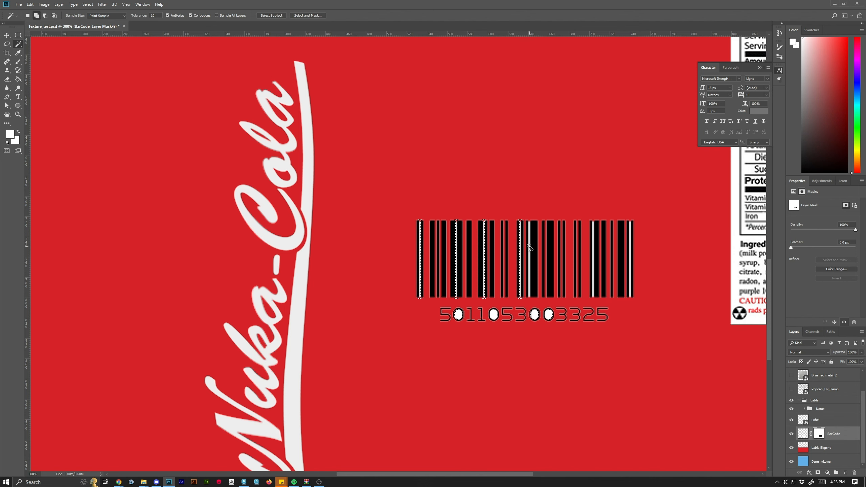
pyautogui.click(530, 248)
pyautogui.click(594, 248)
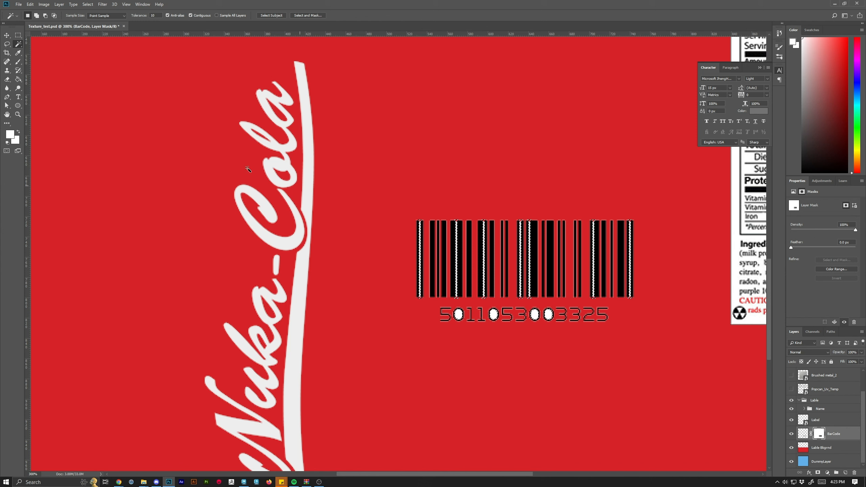
# Pick the Brush with default black foreground to paint out the selected white areas on the BarCode mask.
pyautogui.press('b')
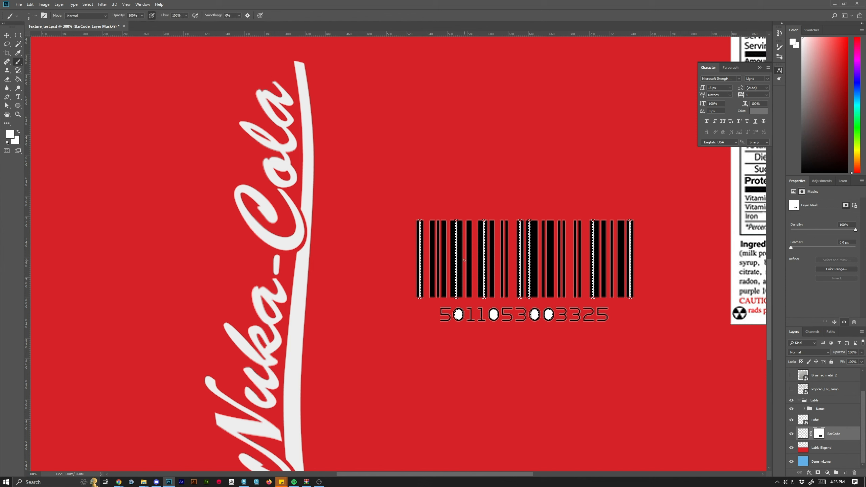
pyautogui.press('d')
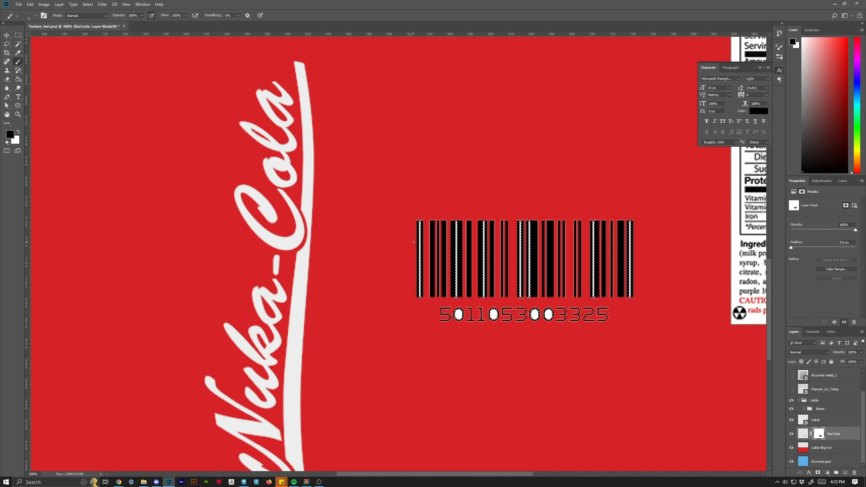
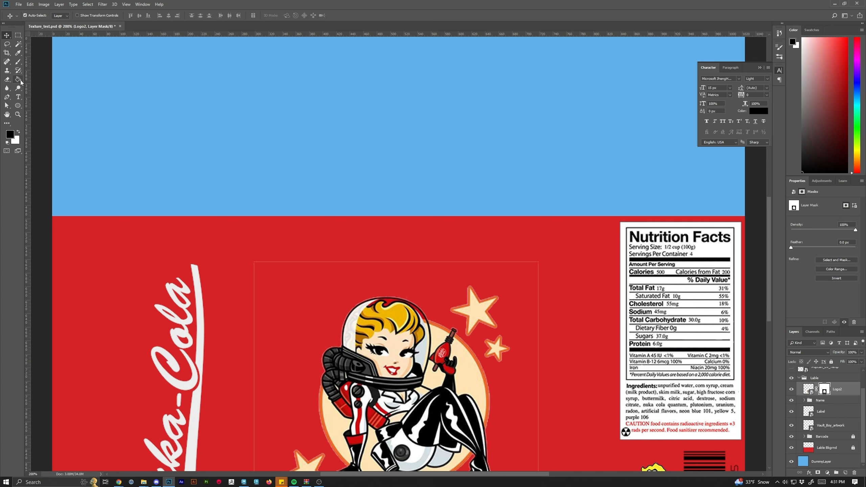
# With the Brush, paint out the faint border edges of the Logo2 image on its layer mask.
pyautogui.click(18, 62)
pyautogui.moveTo(289, 253)
pyautogui.mouseDown()
pyautogui.moveTo(262, 260)
pyautogui.moveTo(351, 261)
pyautogui.moveTo(243, 260)
pyautogui.moveTo(373, 250)
pyautogui.moveTo(563, 253)
pyautogui.moveTo(337, 249)
pyautogui.moveTo(562, 259)
pyautogui.mouseUp()
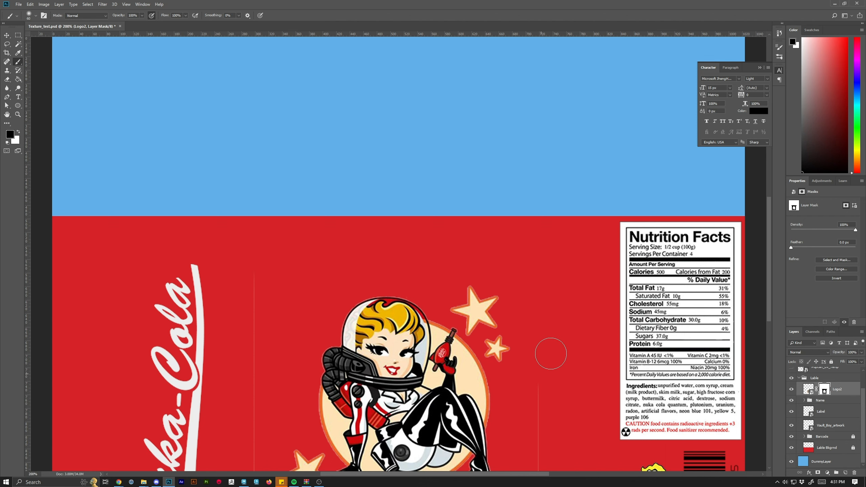
pyautogui.scroll(-2, 549, 342)
pyautogui.scroll(-3, 556, 315)
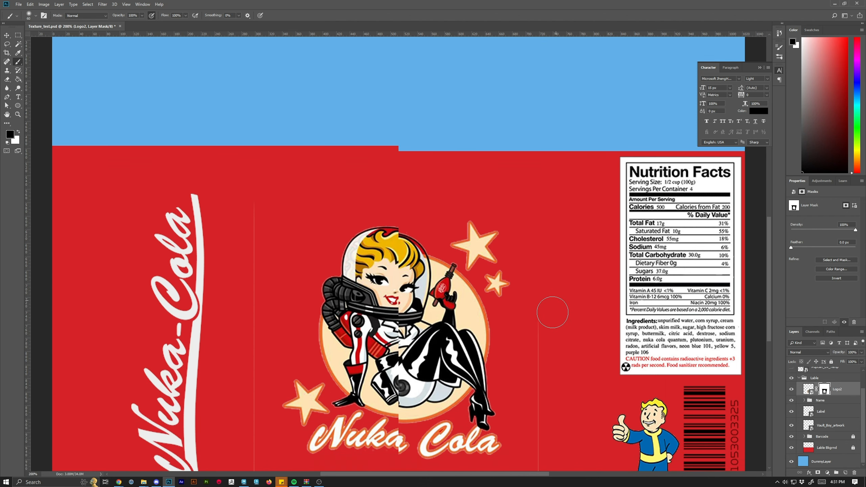
pyautogui.hotkey('ctrl', '-')
pyautogui.moveTo(473, 292)
pyautogui.mouseDown()
pyautogui.moveTo(470, 411)
pyautogui.moveTo(438, 420)
pyautogui.moveTo(325, 413)
pyautogui.moveTo(327, 276)
pyautogui.mouseUp()
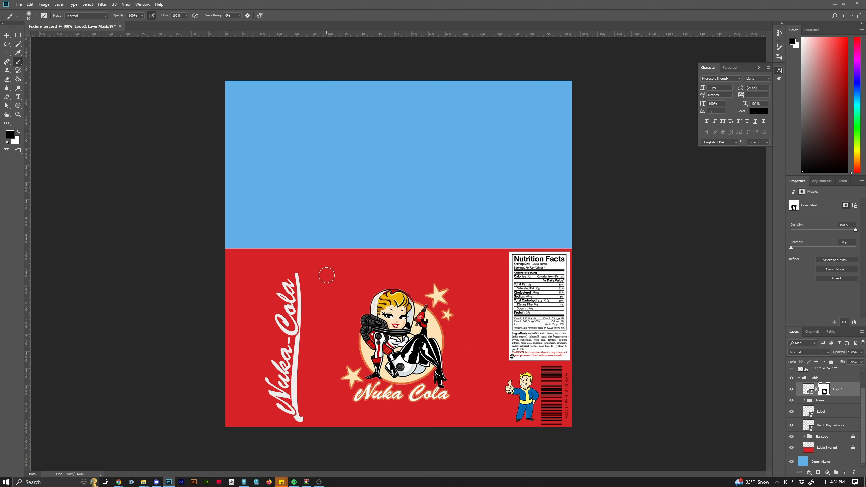
# Try painting over the Nuka Cola text beneath the pin-up on the Logo2 mask with smaller soft strokes.
pyautogui.moveTo(378, 416)
pyautogui.mouseDown()
pyautogui.moveTo(374, 391)
pyautogui.moveTo(361, 395)
pyautogui.moveTo(363, 403)
pyautogui.moveTo(374, 389)
pyautogui.moveTo(387, 396)
pyautogui.moveTo(375, 387)
pyautogui.moveTo(423, 400)
pyautogui.moveTo(377, 397)
pyautogui.moveTo(401, 407)
pyautogui.mouseUp()
pyautogui.press('[')
pyautogui.press('[')
pyautogui.press('[')
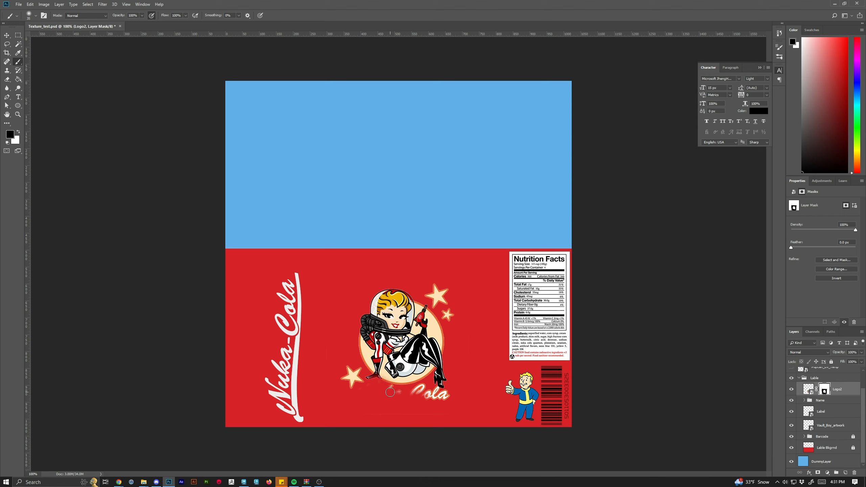
pyautogui.hotkey('ctrl', 'z')
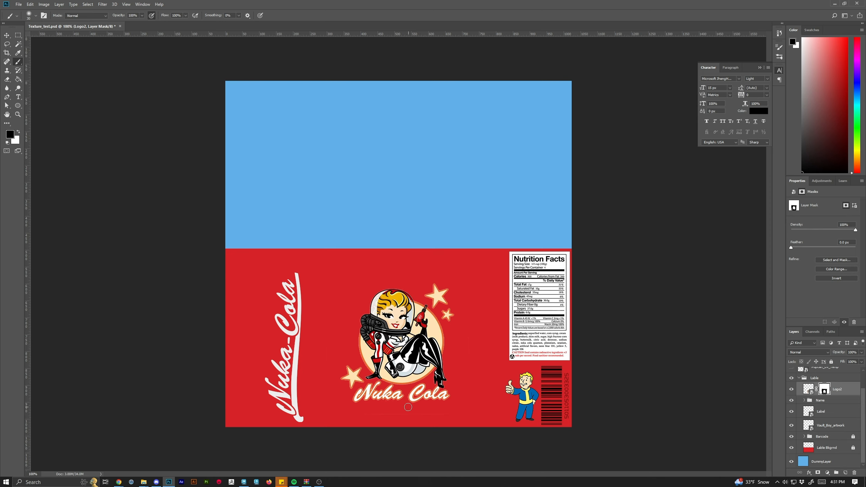
pyautogui.hotkey('ctrl', '+')
pyautogui.hotkey('ctrl', '+')
pyautogui.scroll(-2, 778, 220)
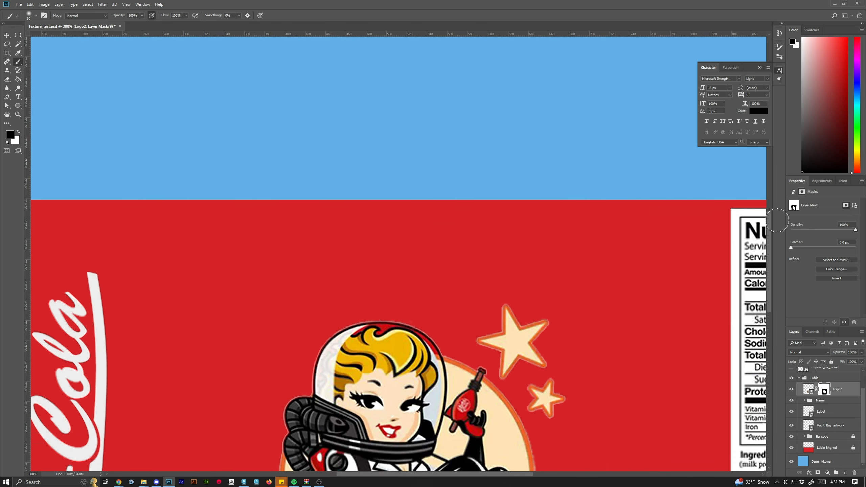
pyautogui.scroll(-5, 778, 220)
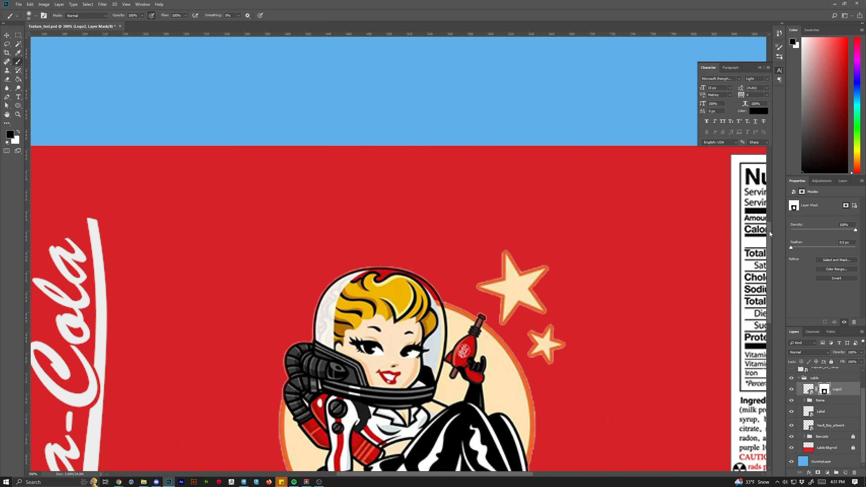
pyautogui.scroll(-10, 770, 234)
pyautogui.moveTo(269, 373)
pyautogui.mouseDown()
pyautogui.moveTo(284, 350)
pyautogui.moveTo(257, 383)
pyautogui.moveTo(305, 332)
pyautogui.moveTo(338, 324)
pyautogui.moveTo(300, 347)
pyautogui.moveTo(332, 375)
pyautogui.mouseUp()
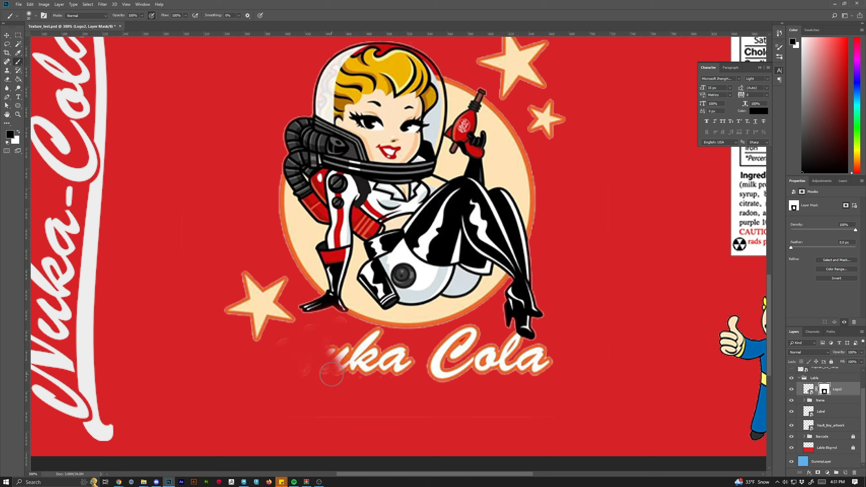
pyautogui.hotkey('ctrl', 'z')
# Switch to the Hard Round brush and paint out the Nuka Cola text beneath the pin-up on the Logo2 mask.
pyautogui.click(36, 16)
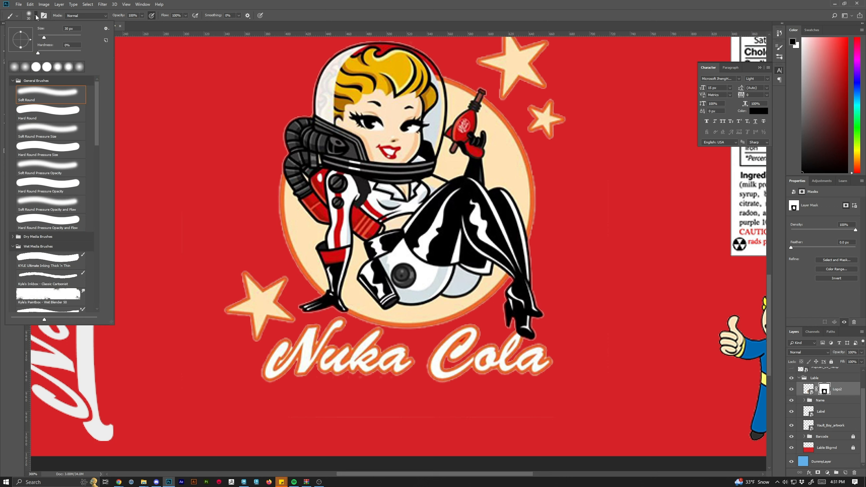
pyautogui.click(38, 110)
pyautogui.moveTo(389, 379)
pyautogui.mouseDown()
pyautogui.moveTo(344, 366)
pyautogui.moveTo(375, 378)
pyautogui.moveTo(444, 372)
pyautogui.mouseUp()
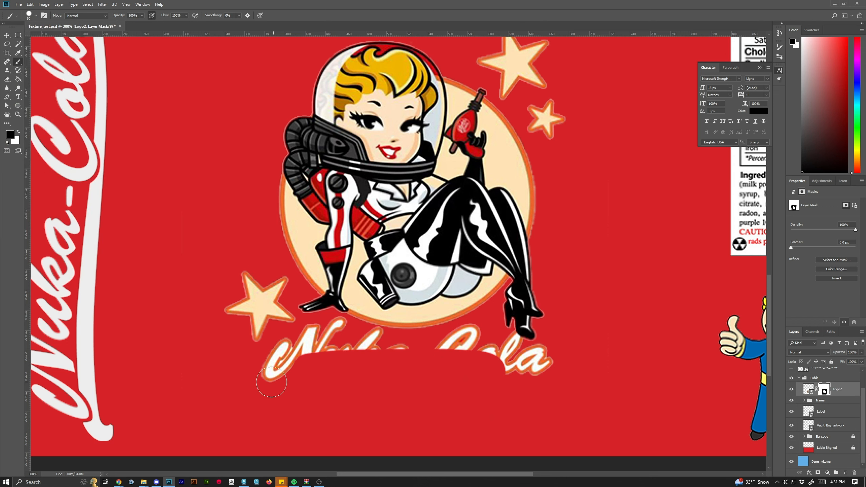
pyautogui.moveTo(271, 383)
pyautogui.mouseDown()
pyautogui.moveTo(334, 330)
pyautogui.moveTo(379, 350)
pyautogui.moveTo(332, 351)
pyautogui.moveTo(453, 346)
pyautogui.moveTo(469, 337)
pyautogui.moveTo(486, 349)
pyautogui.moveTo(510, 345)
pyautogui.moveTo(564, 359)
pyautogui.moveTo(529, 367)
pyautogui.moveTo(584, 360)
pyautogui.moveTo(520, 357)
pyautogui.mouseUp()
pyautogui.press('[')
pyautogui.press('[')
pyautogui.press('[')
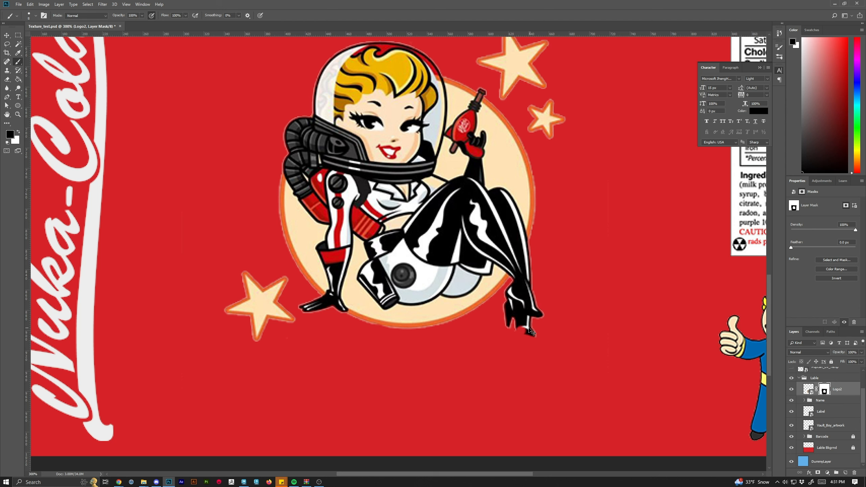
# Touch up the Logo2 mask around the pin-up's boot, restoring it in white and masking the edge in black.
pyautogui.press('x')
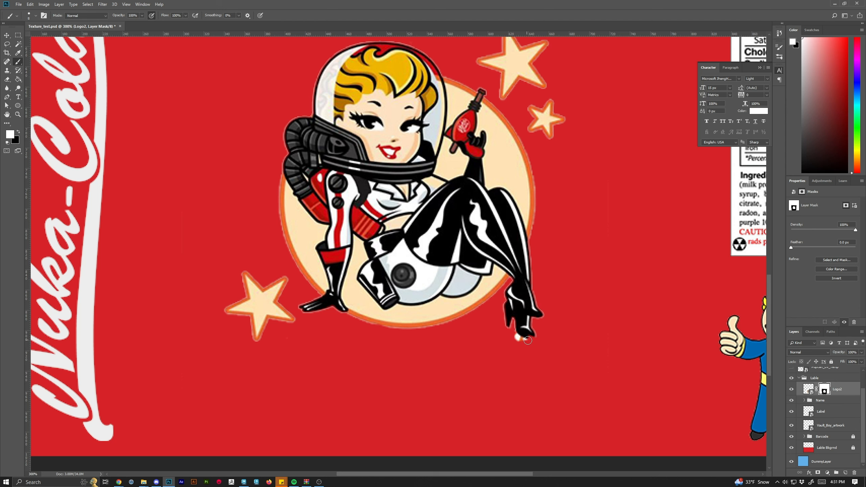
pyautogui.moveTo(521, 324); pyautogui.dragTo(521, 330)
pyautogui.press('x')
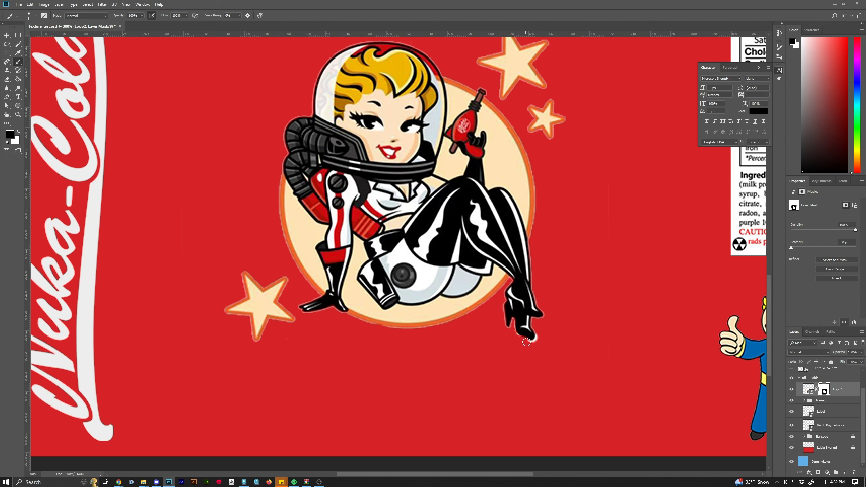
pyautogui.moveTo(532, 344); pyautogui.dragTo(513, 343)
pyautogui.press('x')
pyautogui.hotkey('ctrl', 'z')
pyautogui.press('x')
pyautogui.press('x')
pyautogui.press('x')
pyautogui.press('x')
pyautogui.hotkey('ctrl', '-')
pyautogui.hotkey('ctrl', '-')
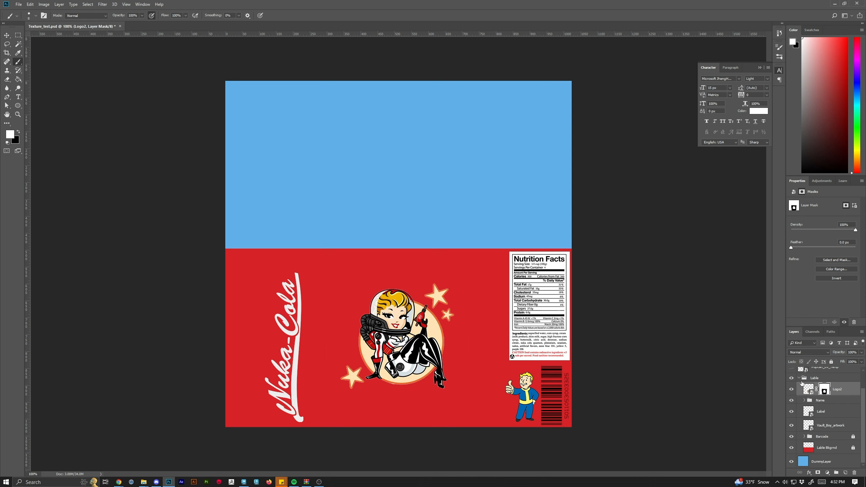
# Toggle the visibility of the Label, Vault_Boy_artwork and Barcode layers in the Lable group to check them.
pyautogui.click(799, 378)
pyautogui.click(804, 402)
pyautogui.click(799, 400)
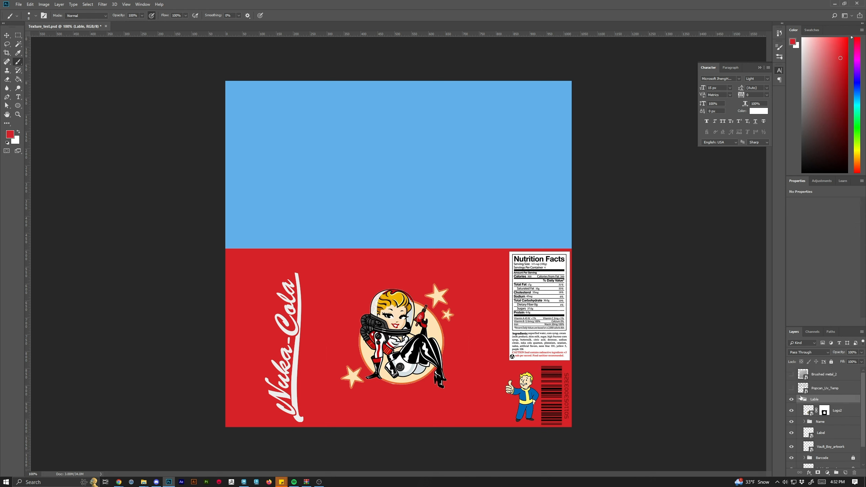
pyautogui.click(826, 413)
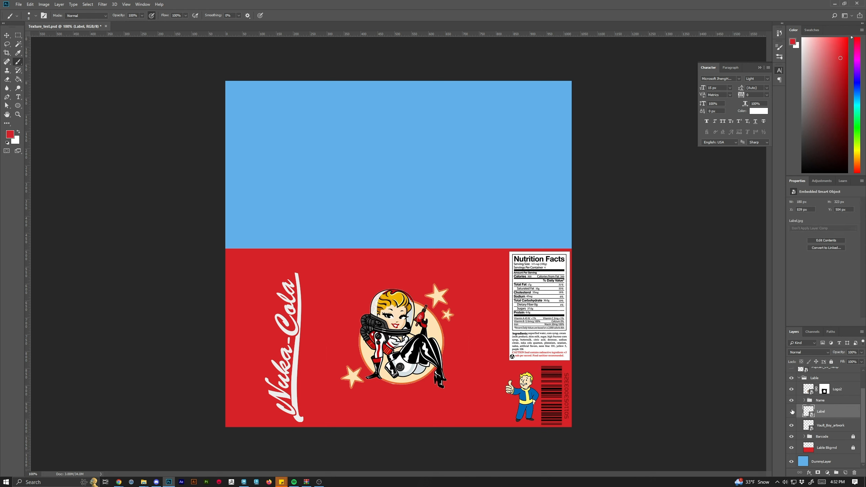
pyautogui.click(792, 412)
pyautogui.click(792, 412)
pyautogui.click(792, 426)
pyautogui.click(792, 426)
pyautogui.click(792, 437)
pyautogui.click(792, 437)
# Select the Name group and move the vertical Nuka-Cola script slightly to the right.
pyautogui.click(817, 400)
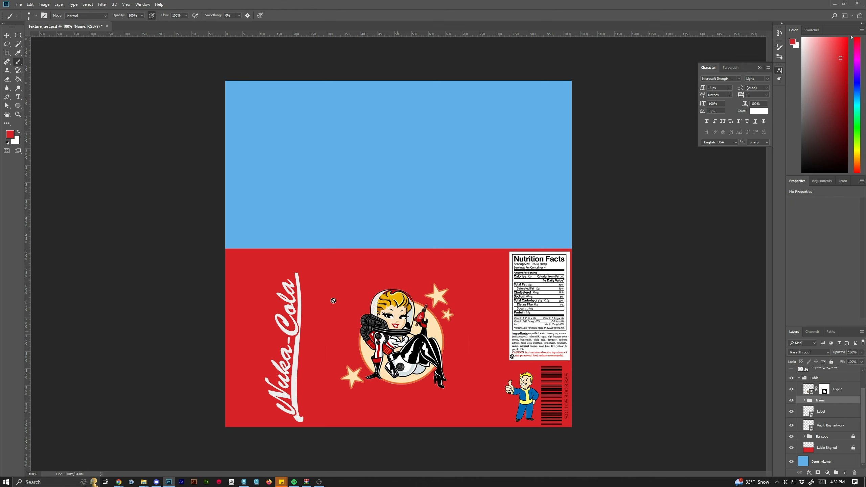
pyautogui.click(8, 35)
pyautogui.moveTo(300, 366); pyautogui.dragTo(330, 369)
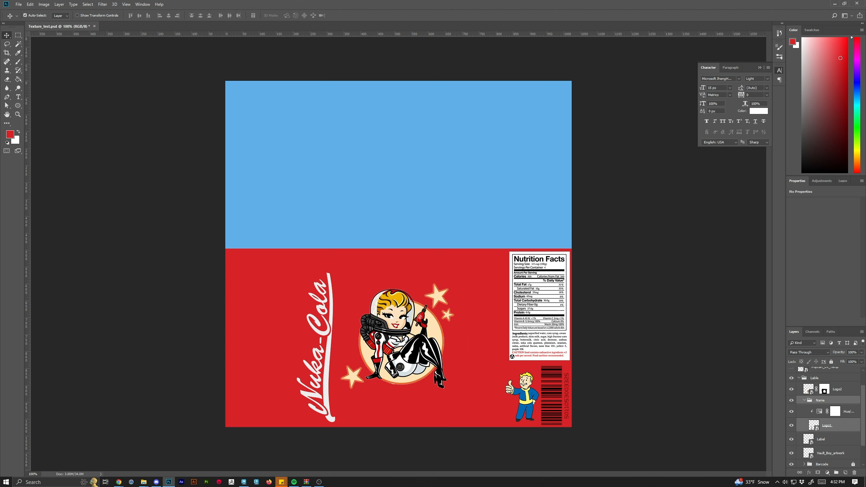
# Try to save Texture_test.psd.
pyautogui.click(18, 4)
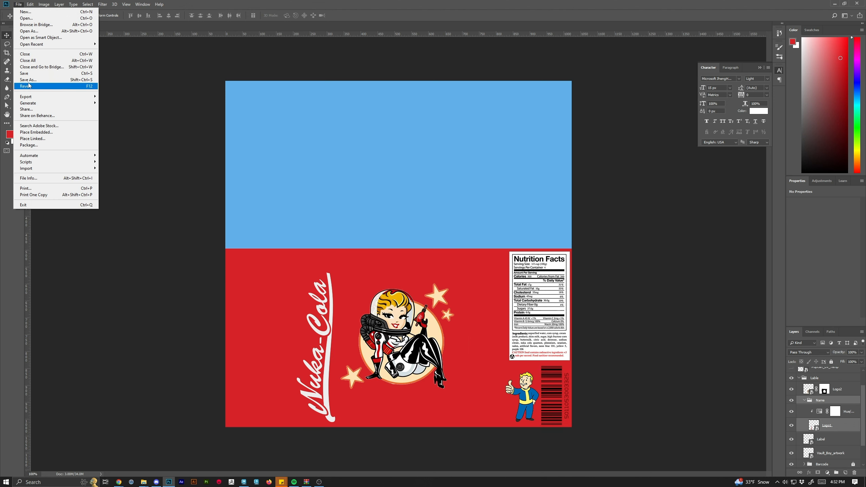
pyautogui.click(34, 73)
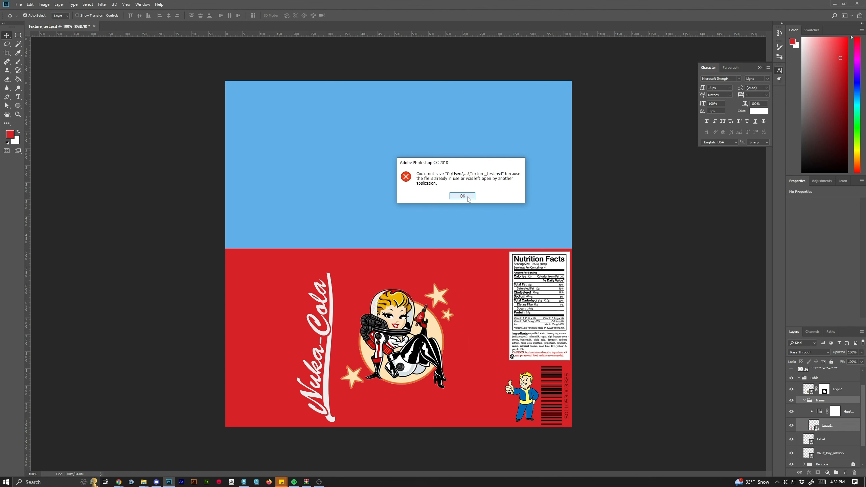
pyautogui.click(462, 197)
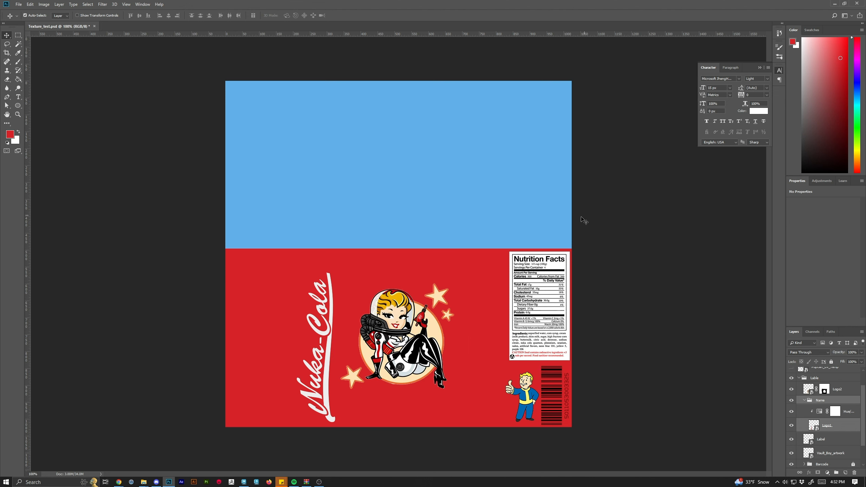
# Switch to Maya and select the can body object in object mode.
pyautogui.doubleClick(437, 5)
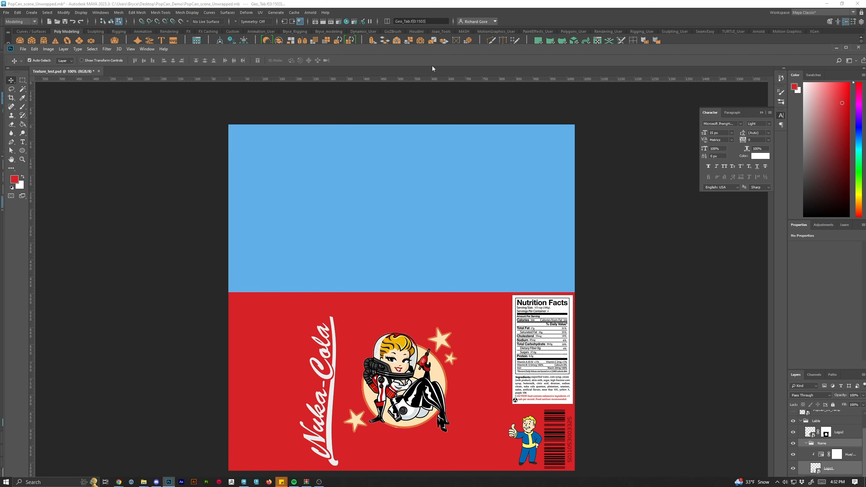
pyautogui.moveTo(436, 53); pyautogui.dragTo(437, 363)
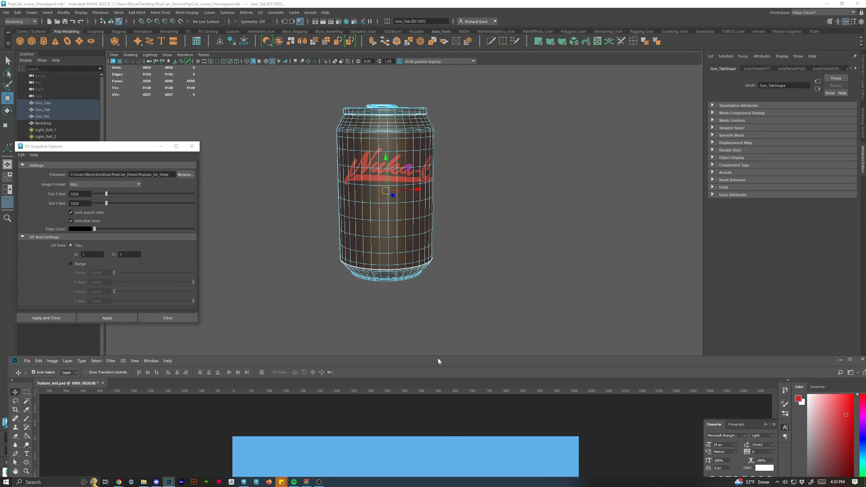
pyautogui.rightClick(381, 161)
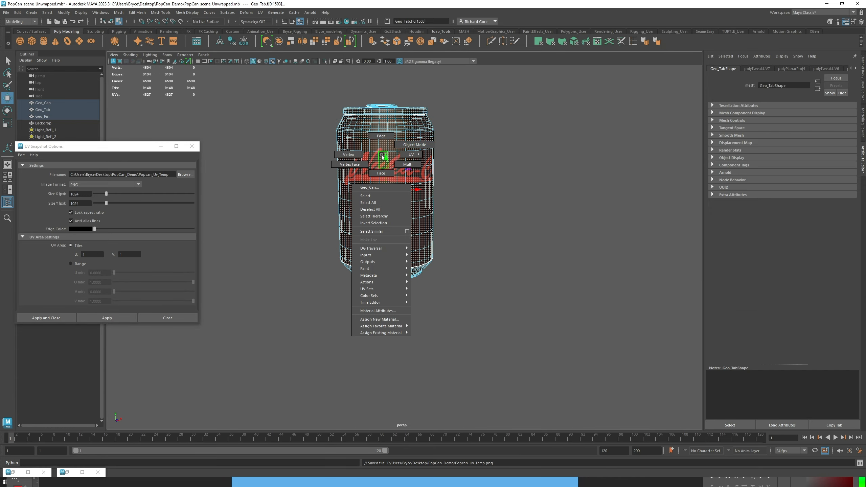
pyautogui.click(409, 151)
pyautogui.rightClick(410, 169)
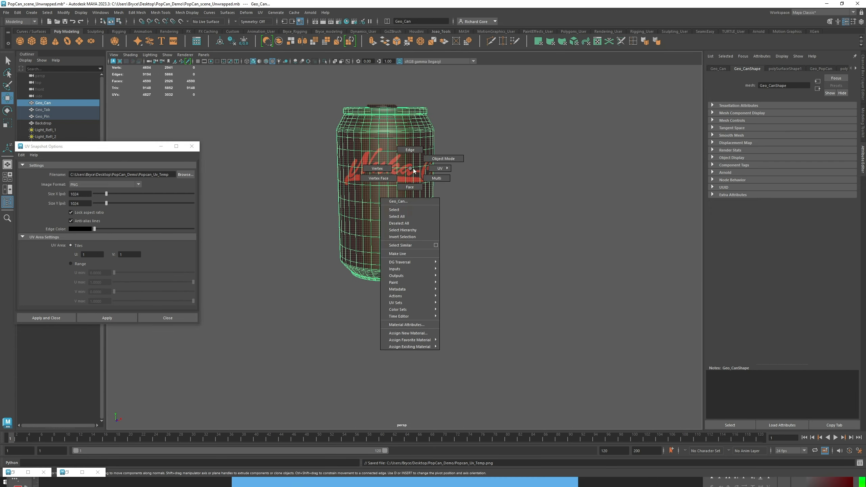
pyautogui.click(439, 159)
pyautogui.click(545, 280)
pyautogui.click(397, 168)
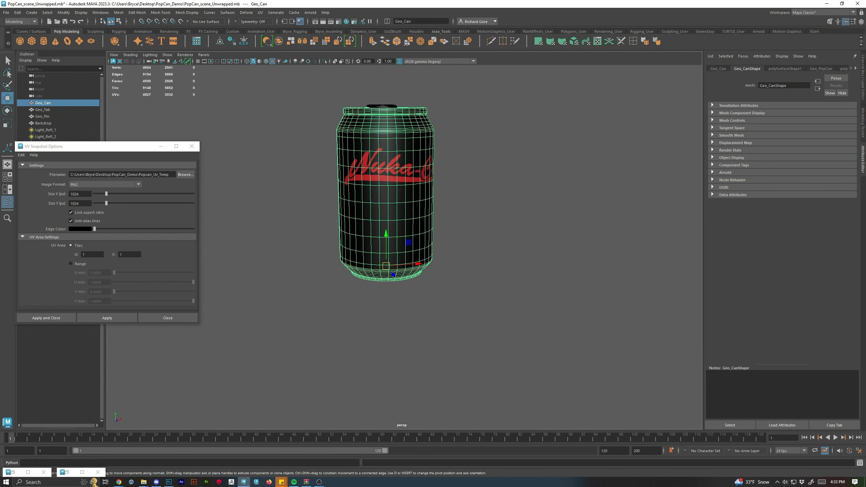
# In Hypershade, delete the Texture_test file node and its place2dTexture node from the blinn2 material.
pyautogui.hotkey('alt', 'Tab')
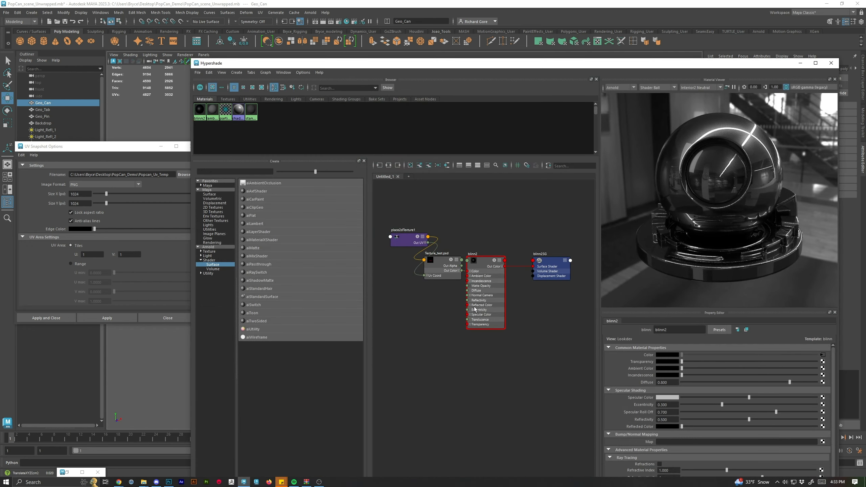
pyautogui.moveTo(391, 218); pyautogui.dragTo(444, 327)
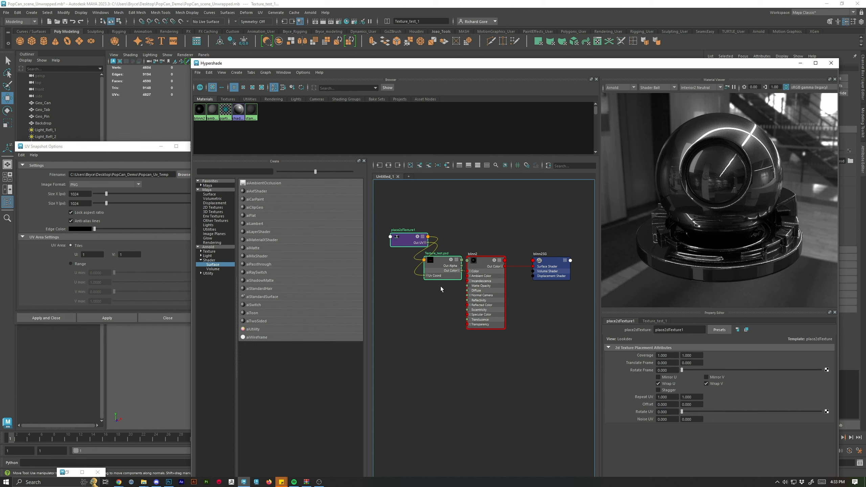
pyautogui.press('Delete')
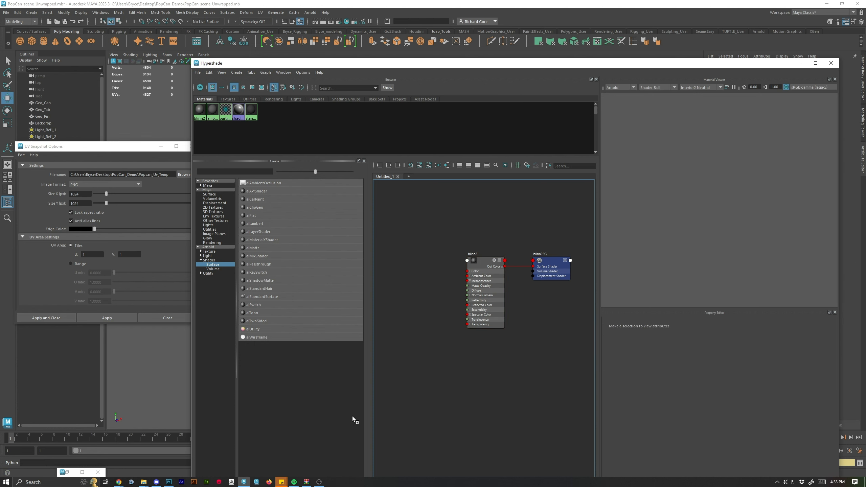
# Return to Photoshop, maximize its window and try saving Texture_test.psd again.
pyautogui.hotkey('alt', 'Tab')
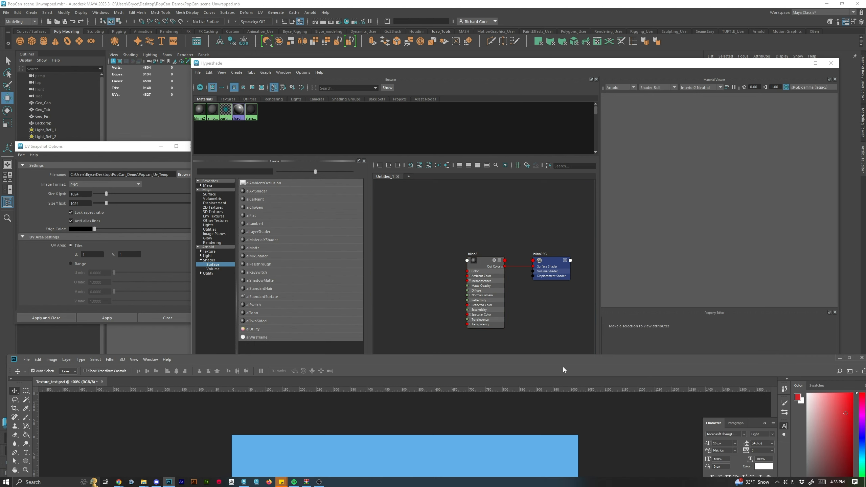
pyautogui.moveTo(560, 358); pyautogui.dragTo(545, 23)
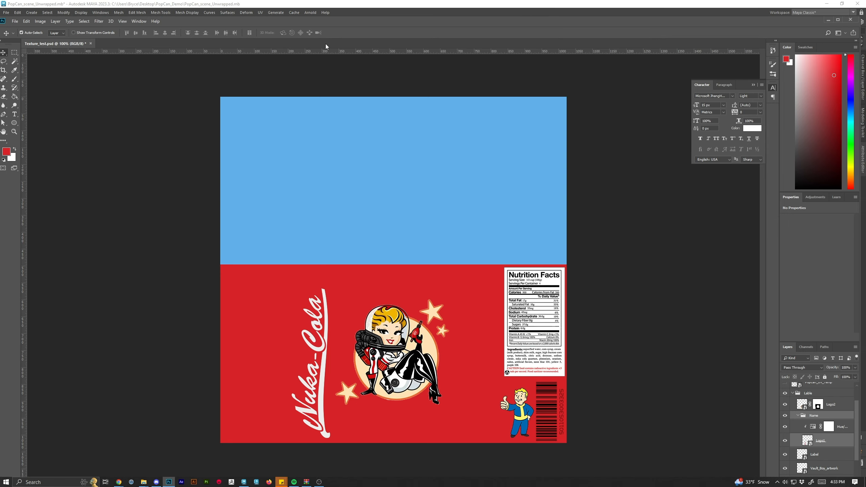
pyautogui.click(15, 21)
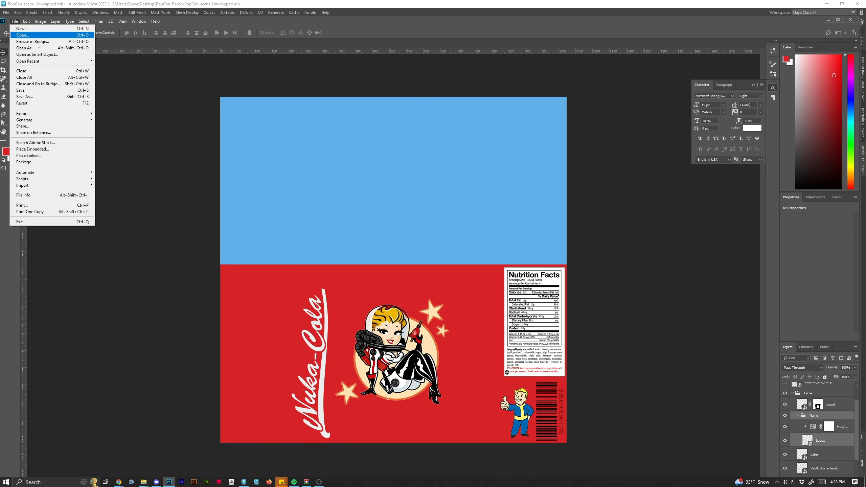
pyautogui.click(37, 90)
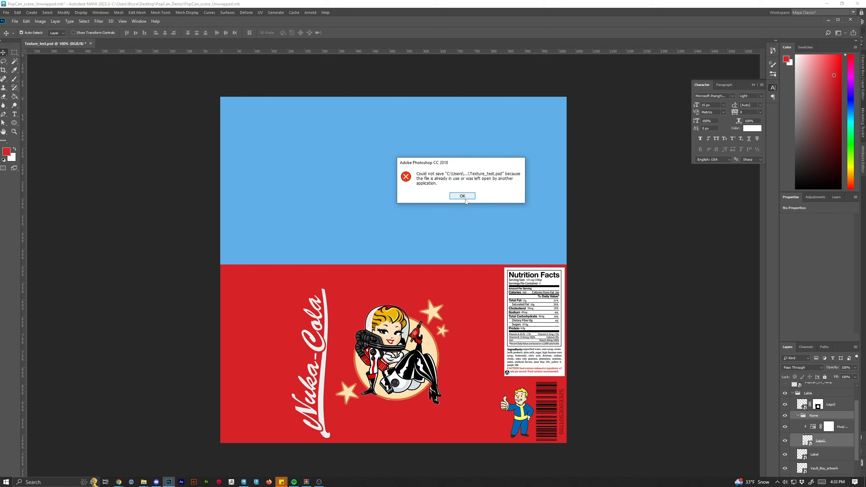
pyautogui.click(465, 197)
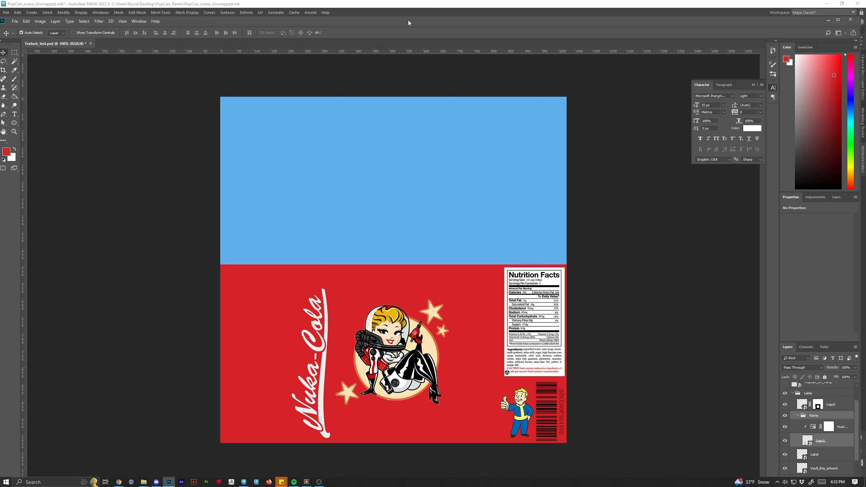
pyautogui.moveTo(408, 23); pyautogui.dragTo(431, 11)
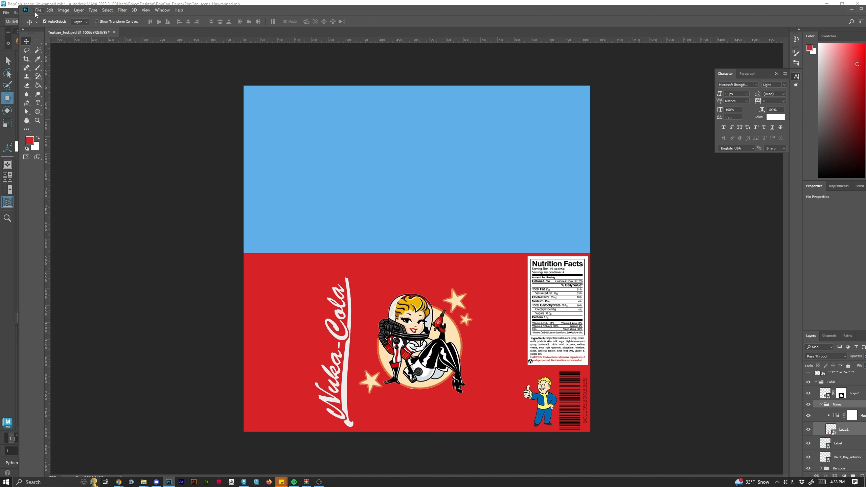
# Add a new empty layer directly above the Lable Bkgrnd layer.
pyautogui.moveTo(472, 10); pyautogui.dragTo(445, 0)
pyautogui.scroll(-2, 833, 434)
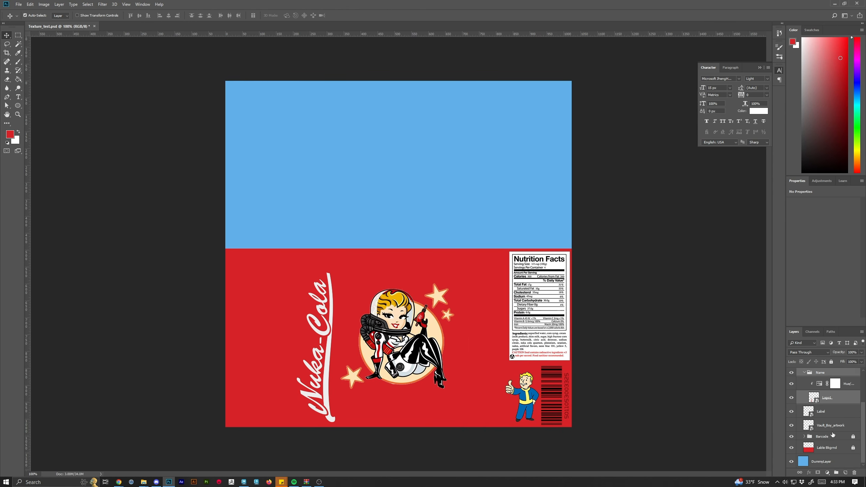
pyautogui.click(832, 449)
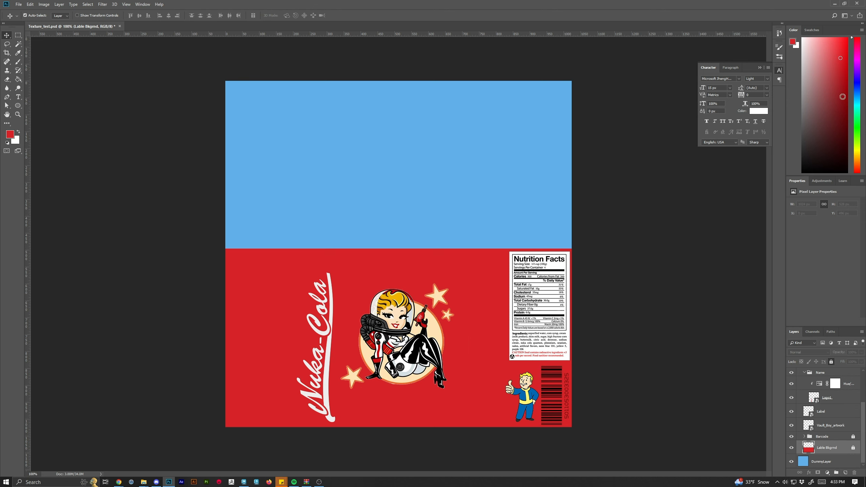
pyautogui.moveTo(804, 91); pyautogui.dragTo(785, 27)
pyautogui.click(846, 473)
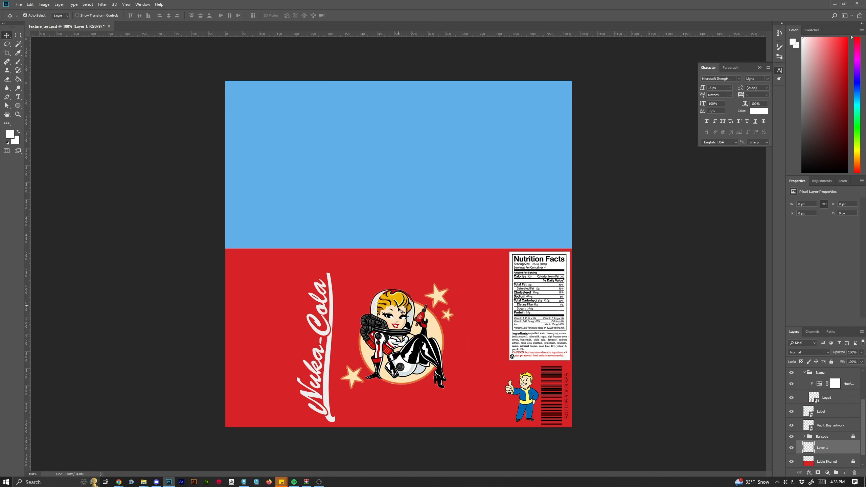
# Switch to the Brush tool and enlarge the brush to a very large size.
pyautogui.click(18, 62)
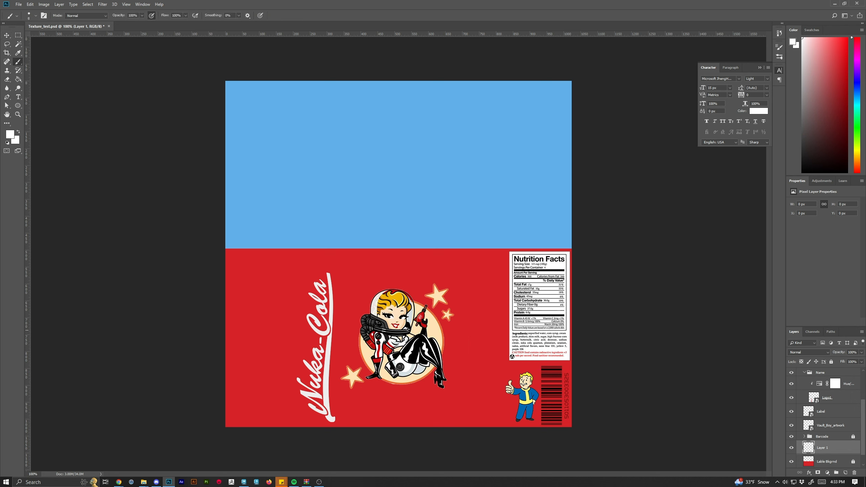
pyautogui.press(']')
pyautogui.press(']')
pyautogui.press(']')
pyautogui.press(']')
pyautogui.press(']')
pyautogui.press(']')
pyautogui.press(']')
pyautogui.press(']')
pyautogui.press(']')
pyautogui.press(']')
pyautogui.press(']')
pyautogui.press(']')
pyautogui.press(']')
pyautogui.press(']')
pyautogui.press(']')
pyautogui.press(']')
pyautogui.press(']')
pyautogui.press(']')
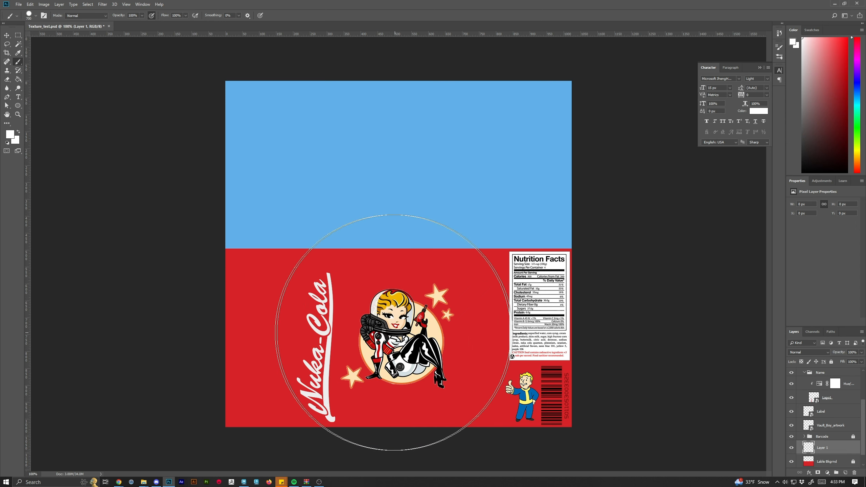
# Switch to the Soft Round brush at about 700 px and paint a large white glow in the label's centre.
pyautogui.click(396, 321)
pyautogui.hotkey('ctrl', 'z')
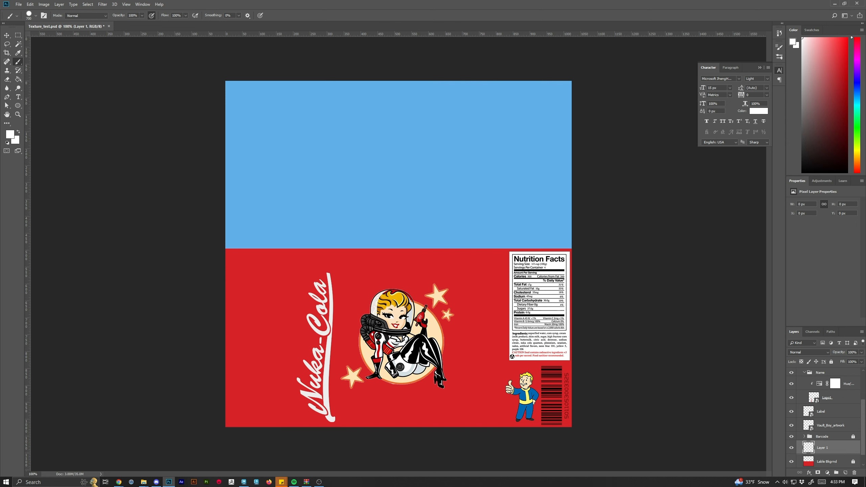
pyautogui.click(35, 15)
pyautogui.click(44, 94)
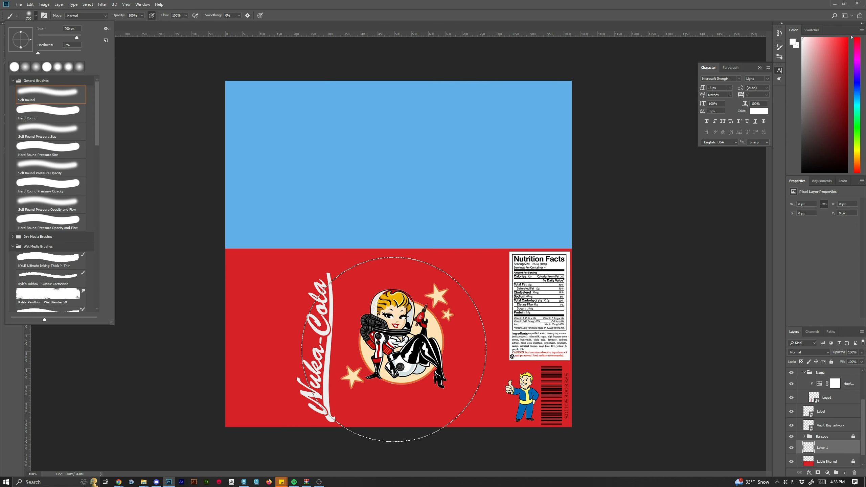
pyautogui.click(384, 341)
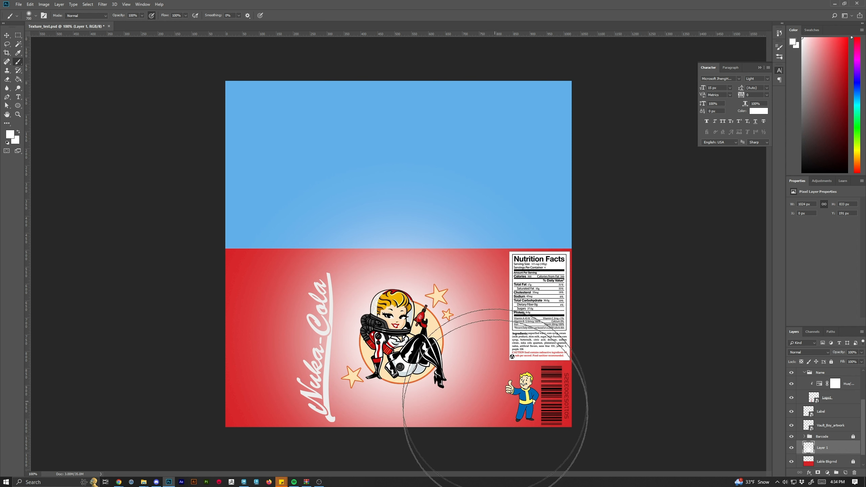
pyautogui.hotkey('ctrl', 'z')
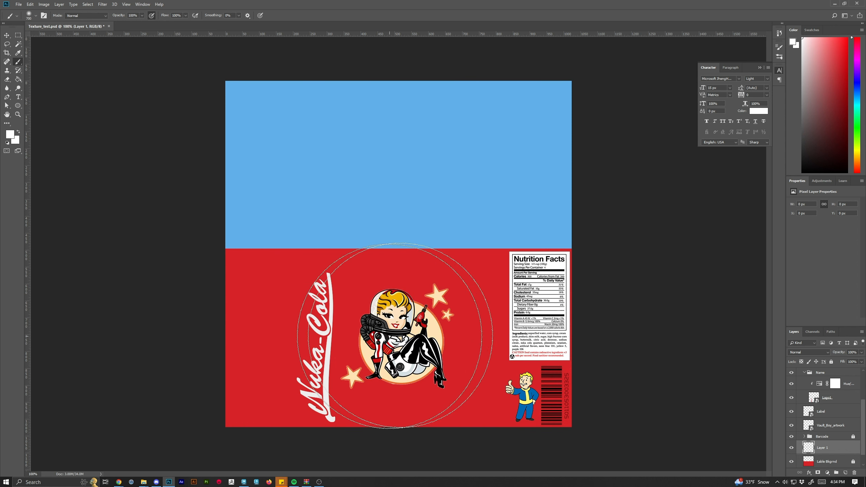
pyautogui.click(400, 344)
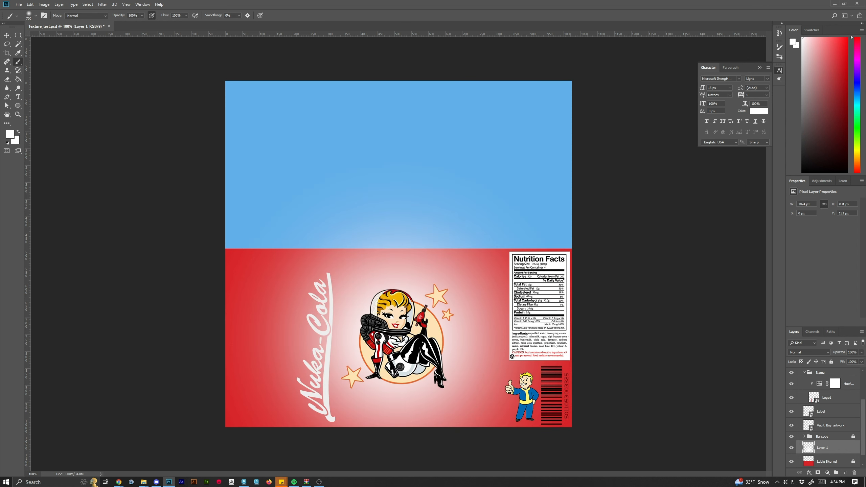
# Try changing the glow layer's blend mode and lowering its opacity to 7%.
pyautogui.click(826, 356)
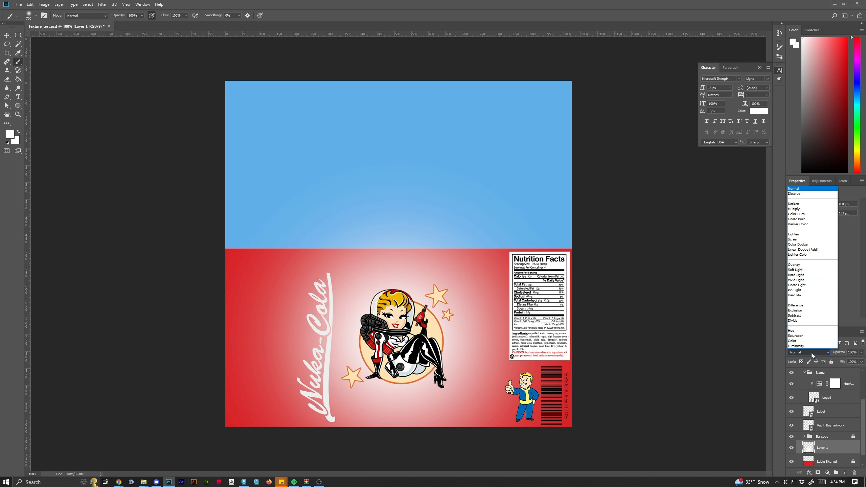
pyautogui.press('Escape')
pyautogui.click(862, 353)
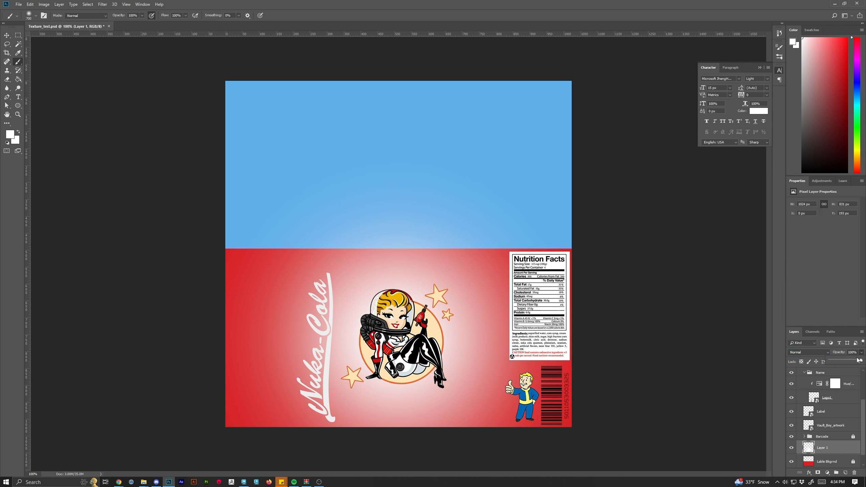
pyautogui.moveTo(844, 359); pyautogui.dragTo(832, 359)
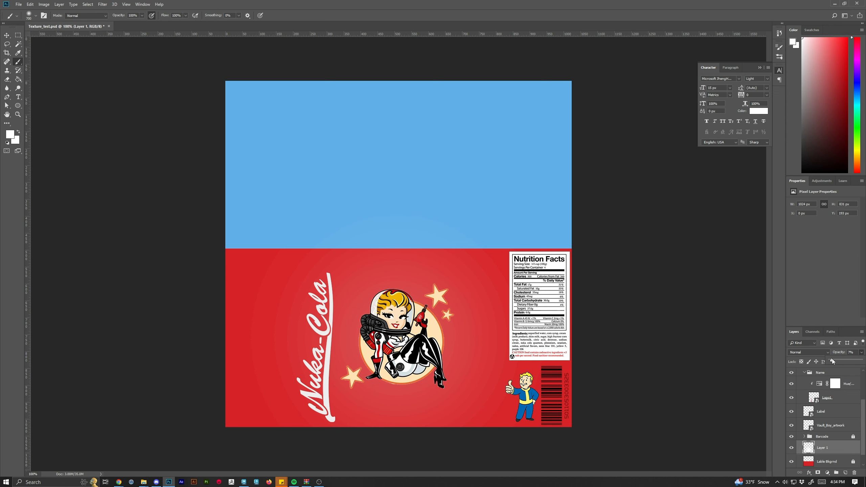
pyautogui.press('Escape')
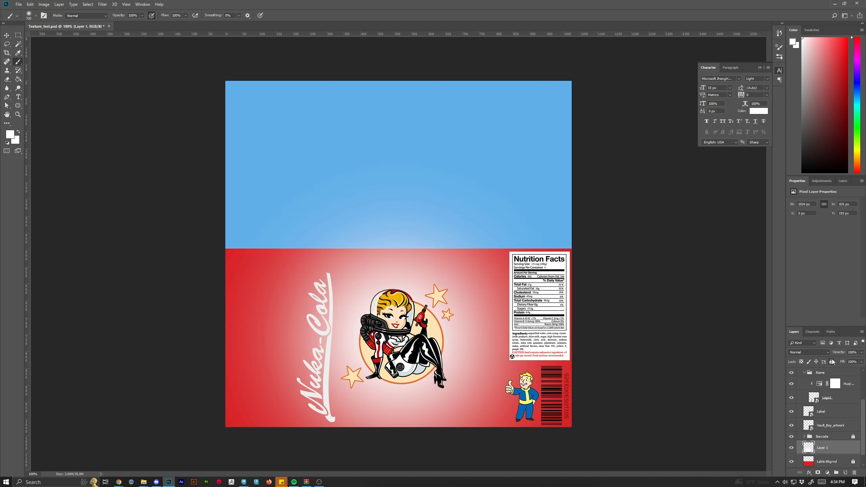
pyautogui.hotkey('ctrl', 'z')
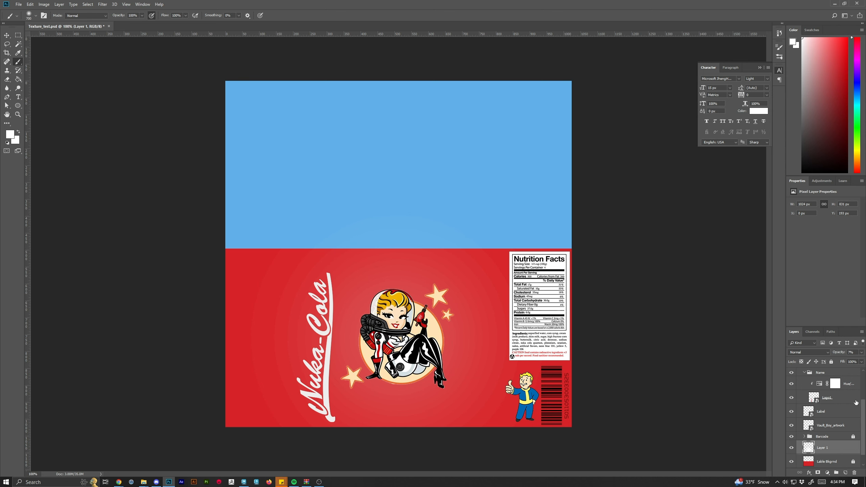
pyautogui.hotkey('ctrl', 'z')
# Reset the colours, pick a dark red foreground and fill the new layer with it.
pyautogui.scroll(-1, 854, 440)
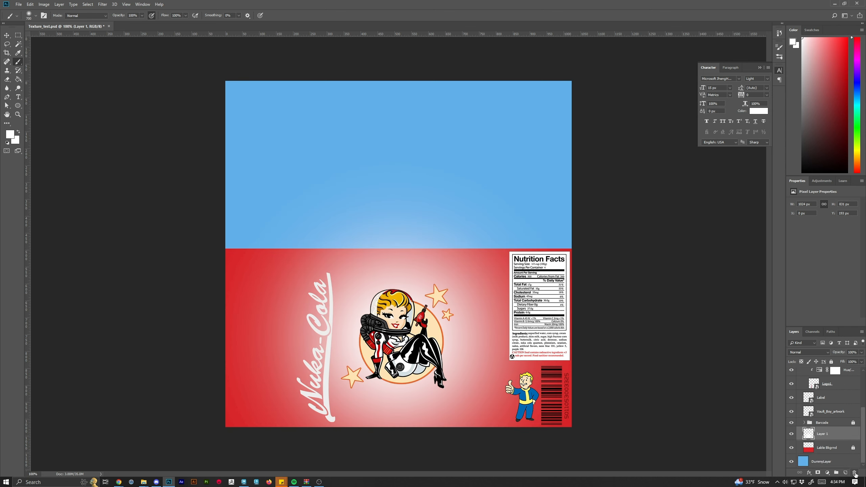
pyautogui.press('d')
pyautogui.moveTo(820, 157)
pyautogui.mouseDown()
pyautogui.moveTo(841, 143)
pyautogui.moveTo(838, 125)
pyautogui.mouseUp()
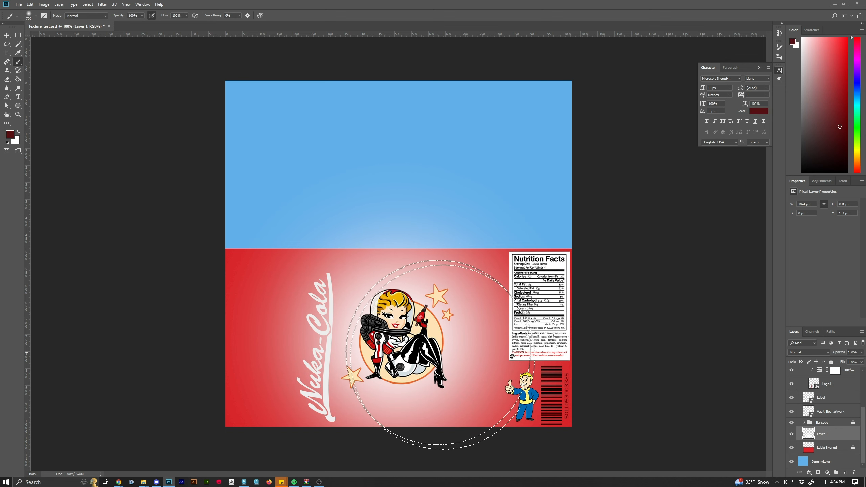
pyautogui.moveTo(379, 300)
pyautogui.mouseDown()
pyautogui.moveTo(541, 281)
pyautogui.moveTo(551, 300)
pyautogui.moveTo(286, 444)
pyautogui.mouseUp()
pyautogui.moveTo(404, 440)
pyautogui.mouseDown()
pyautogui.moveTo(304, 286)
pyautogui.moveTo(453, 315)
pyautogui.moveTo(554, 411)
pyautogui.moveTo(532, 376)
pyautogui.moveTo(523, 417)
pyautogui.moveTo(527, 458)
pyautogui.mouseUp()
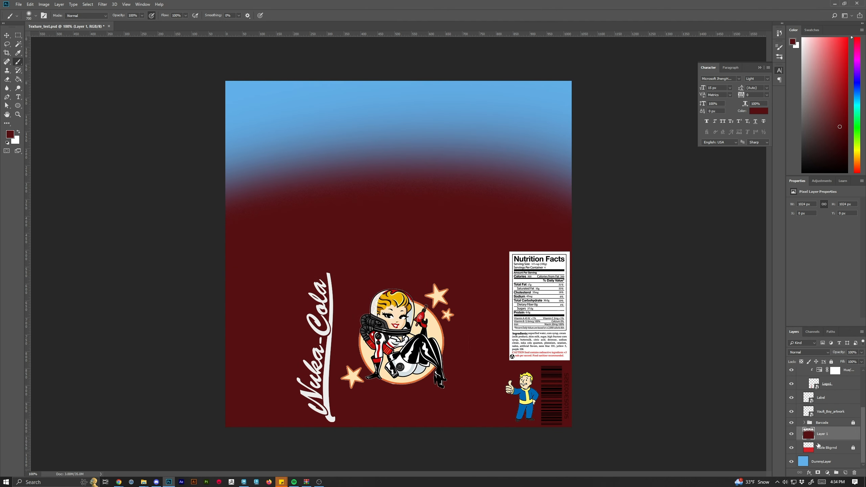
# Add a layer mask to Layer 1 and paint black in its centre with the soft brush to reveal a glow.
pyautogui.click(818, 473)
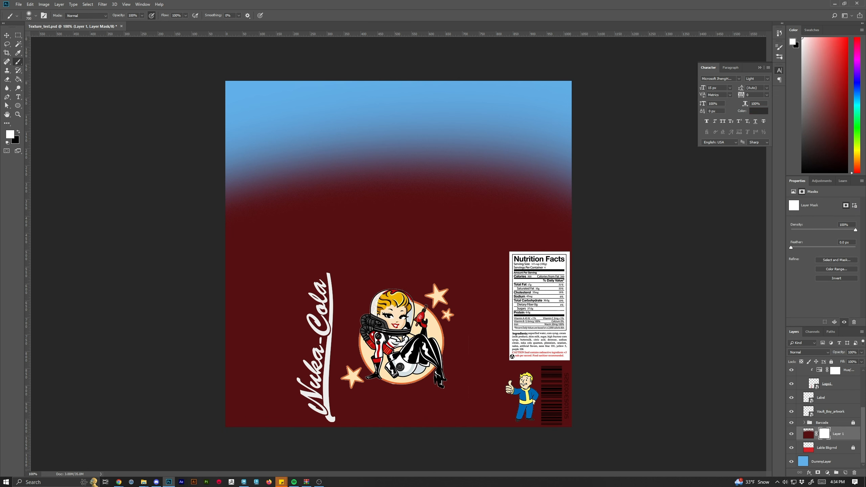
pyautogui.moveTo(830, 147); pyautogui.dragTo(814, 173)
pyautogui.click(395, 323)
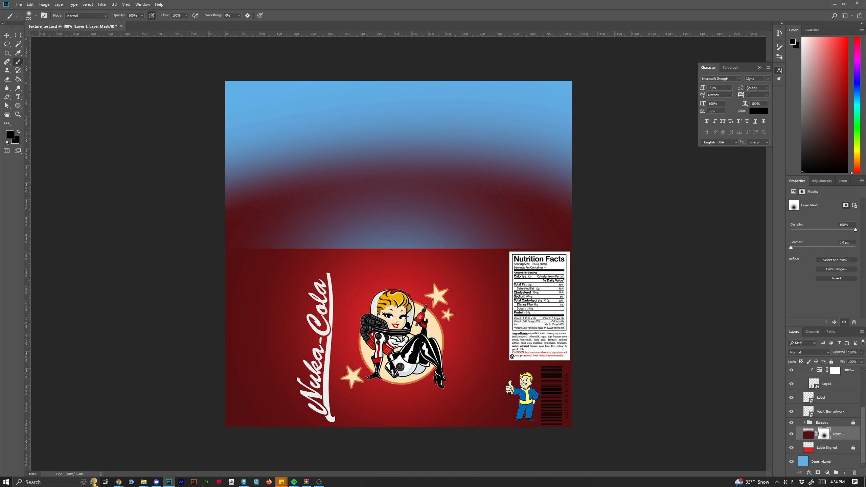
pyautogui.hotkey('ctrl', 'z')
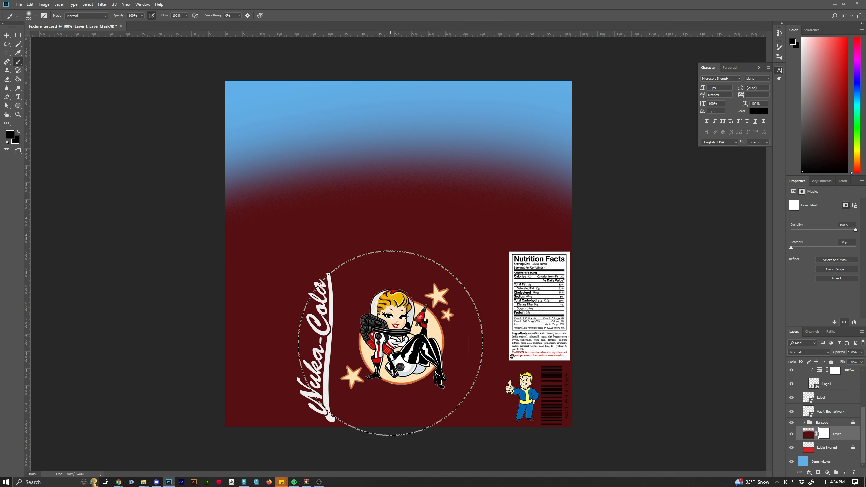
pyautogui.press(']')
pyautogui.press('[')
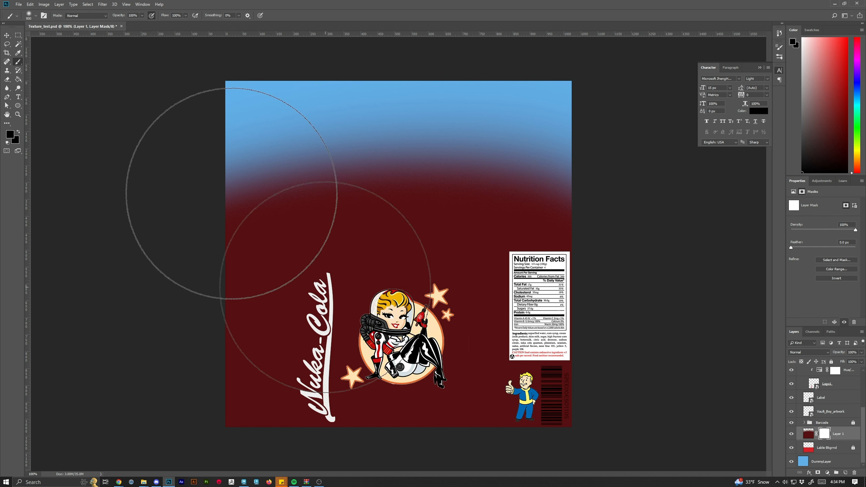
pyautogui.click(35, 16)
pyautogui.click(393, 364)
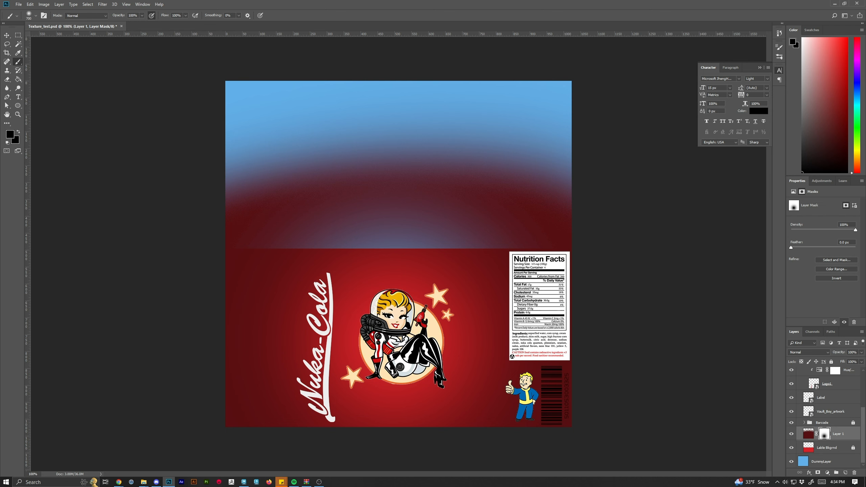
# Try painting a dark red band across the upper part of the layer itself.
pyautogui.moveTo(519, 102)
pyautogui.mouseDown()
pyautogui.moveTo(544, 144)
pyautogui.moveTo(393, 139)
pyautogui.moveTo(364, 128)
pyautogui.moveTo(561, 127)
pyautogui.mouseUp()
pyautogui.hotkey('ctrl', 'z')
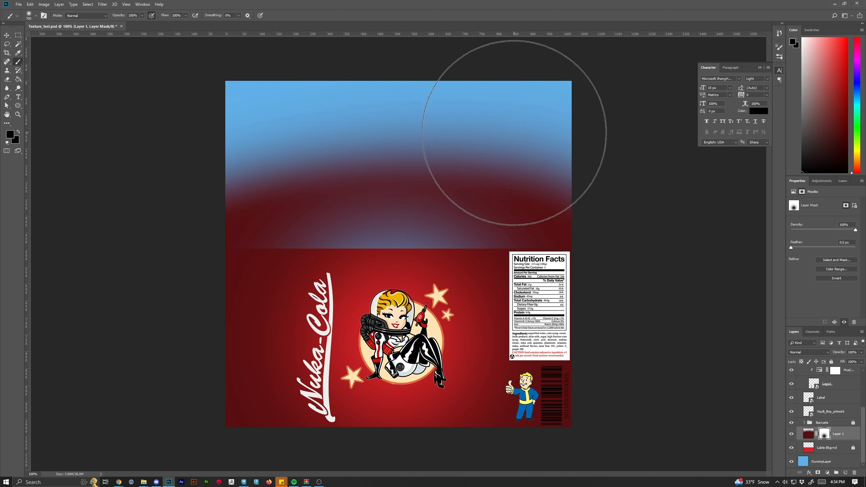
pyautogui.click(811, 436)
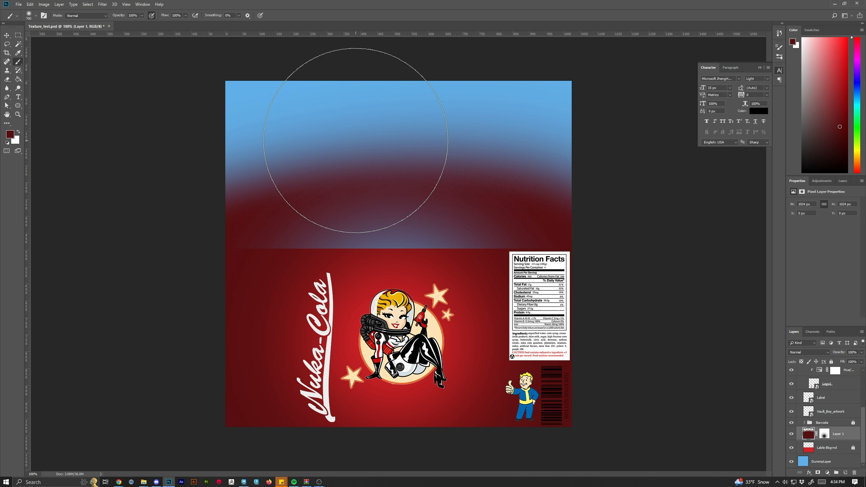
pyautogui.press('[')
pyautogui.press('[')
pyautogui.press('[')
pyautogui.press('[')
pyautogui.press('[')
pyautogui.press('[')
pyautogui.press('[')
pyautogui.press('[')
pyautogui.press('[')
pyautogui.moveTo(239, 193); pyautogui.dragTo(771, 198)
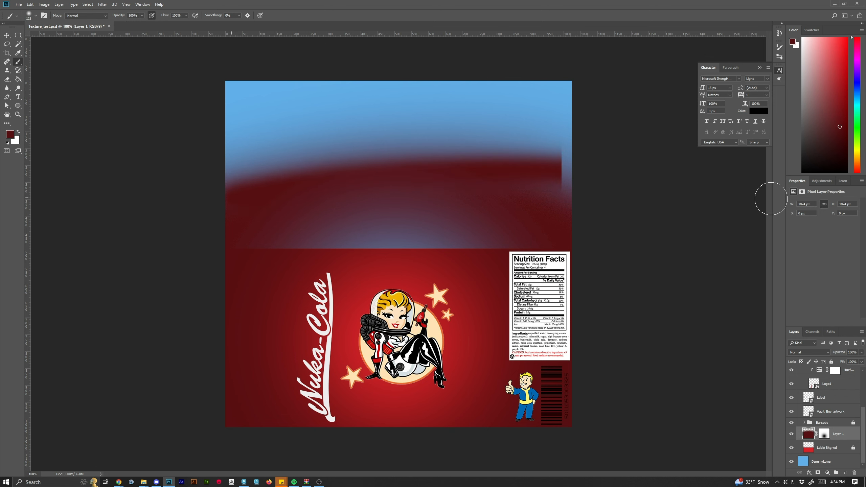
pyautogui.press('x')
pyautogui.moveTo(450, 191); pyautogui.dragTo(562, 195)
pyautogui.hotkey('ctrl', 'z')
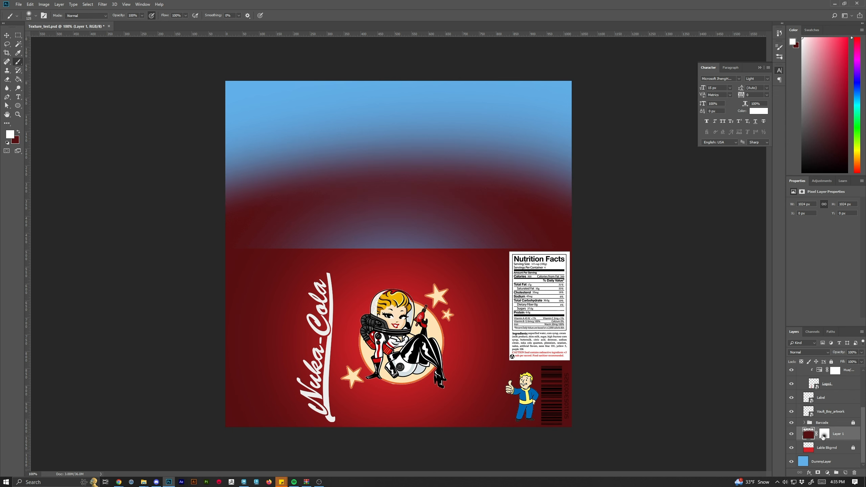
# Select Layer 1's mask and paint black over the blue upper area to hide the dark red there.
pyautogui.click(824, 435)
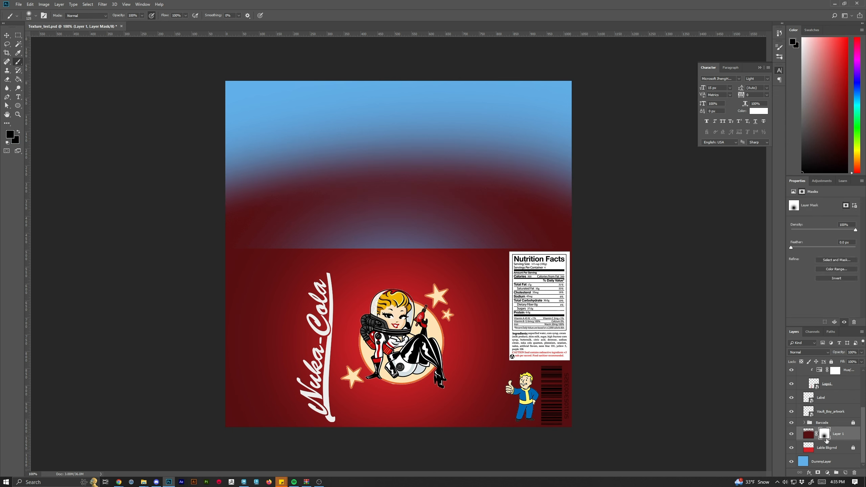
pyautogui.moveTo(448, 186)
pyautogui.mouseDown()
pyautogui.moveTo(535, 175)
pyautogui.moveTo(286, 143)
pyautogui.moveTo(555, 122)
pyautogui.mouseUp()
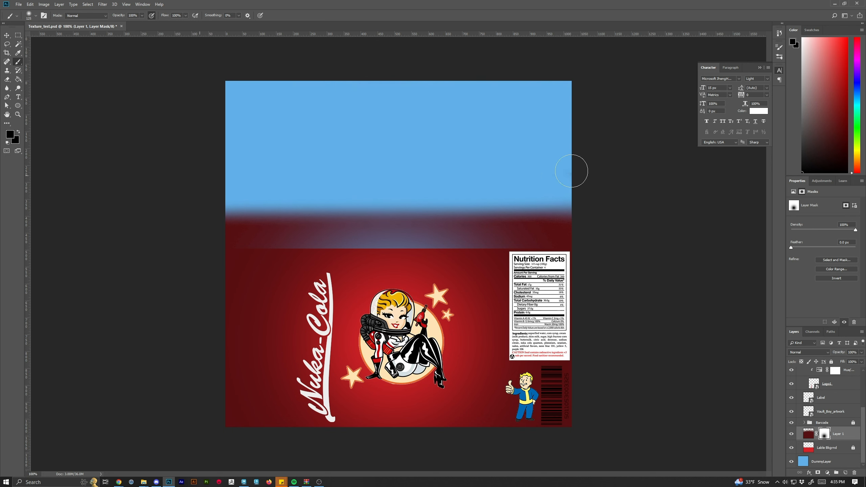
pyautogui.moveTo(571, 171)
pyautogui.mouseDown()
pyautogui.moveTo(387, 207)
pyautogui.moveTo(596, 215)
pyautogui.moveTo(499, 229)
pyautogui.moveTo(399, 220)
pyautogui.moveTo(230, 229)
pyautogui.mouseUp()
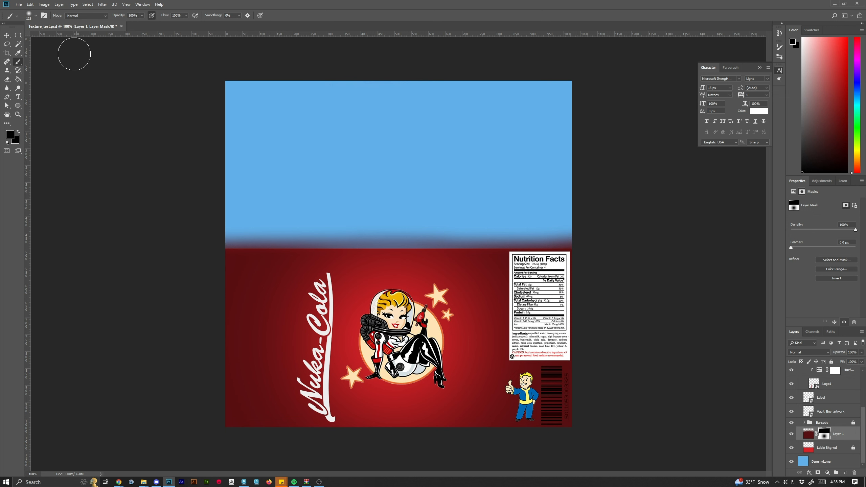
# Switch to the Hard Round brush and paint along the seam between the blue and red areas on the mask.
pyautogui.click(36, 15)
pyautogui.click(33, 116)
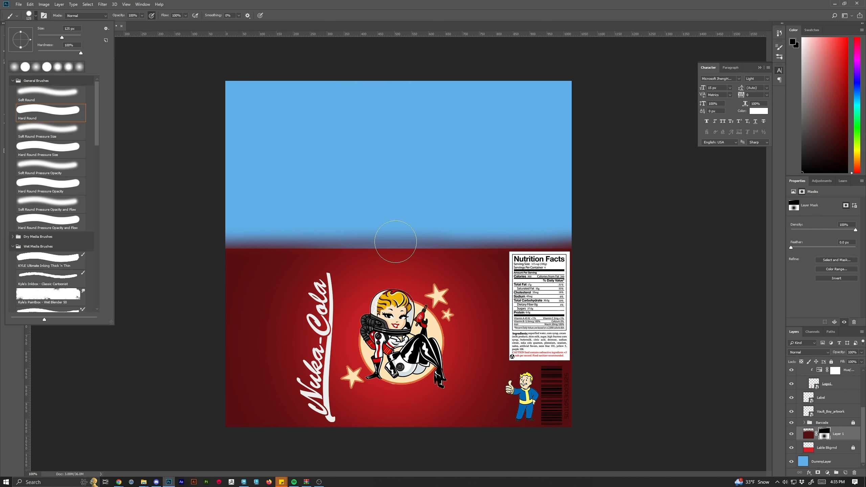
pyautogui.moveTo(232, 224); pyautogui.dragTo(617, 219)
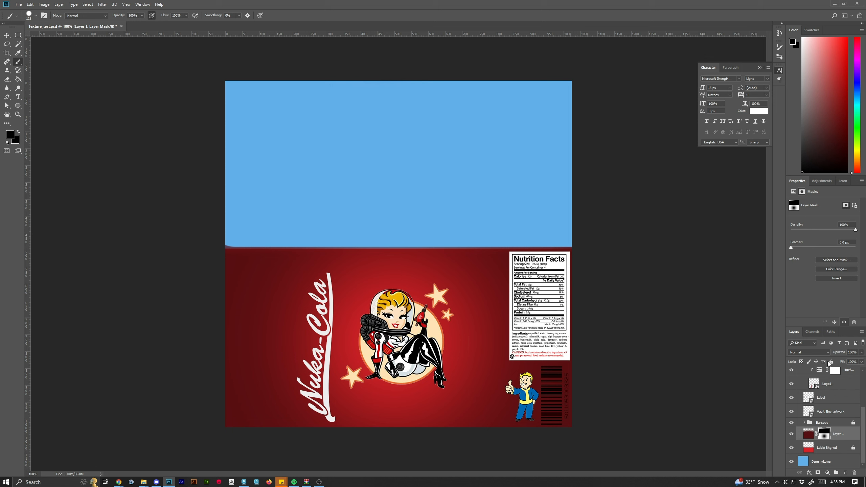
# Collapse the Name group in the layers list.
pyautogui.scroll(3, 824, 447)
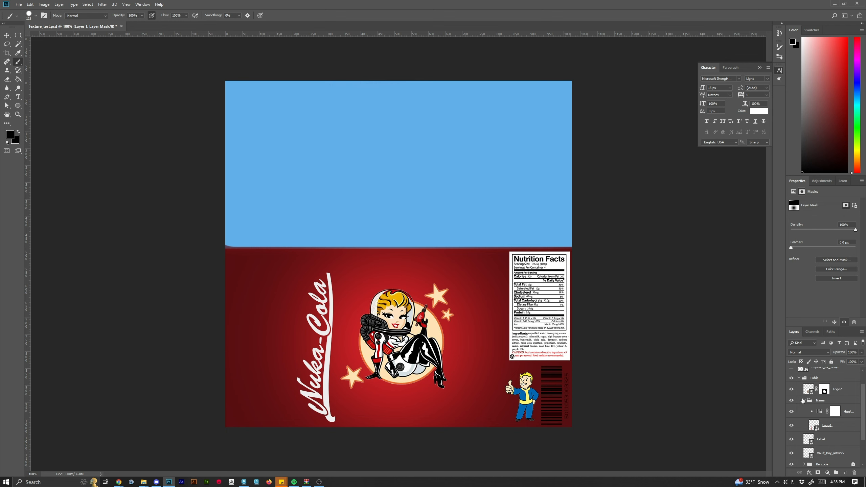
pyautogui.click(803, 400)
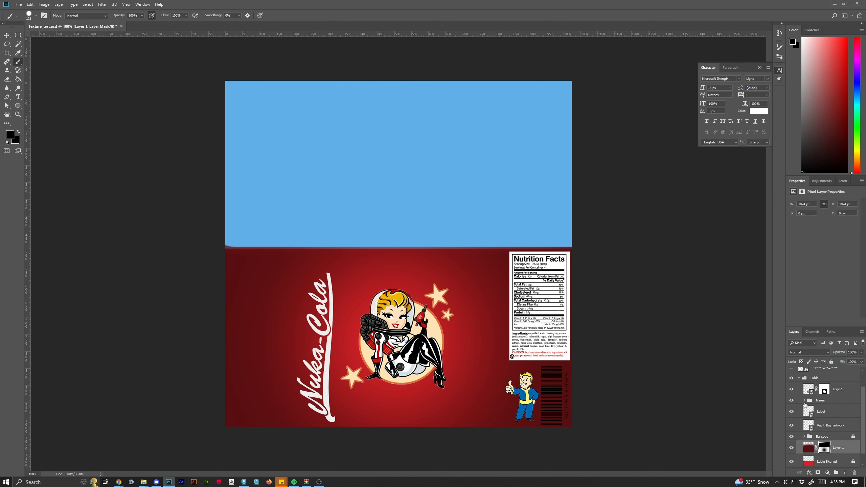
pyautogui.scroll(-1, 828, 445)
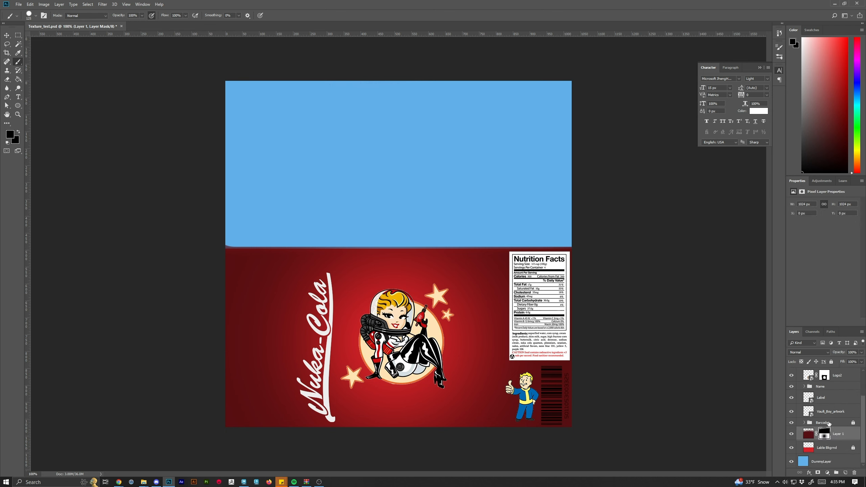
# Collapse the Lable group in the layers list and select it.
pyautogui.click(806, 425)
pyautogui.click(791, 424)
pyautogui.click(793, 425)
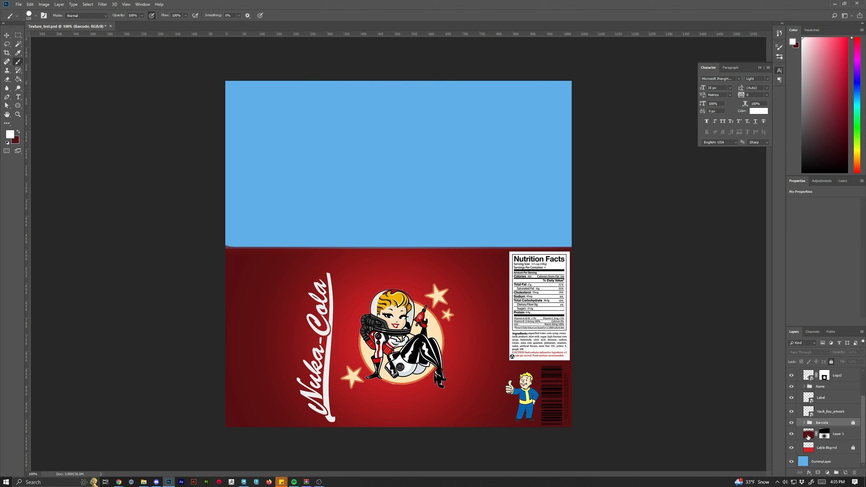
pyautogui.scroll(3, 818, 424)
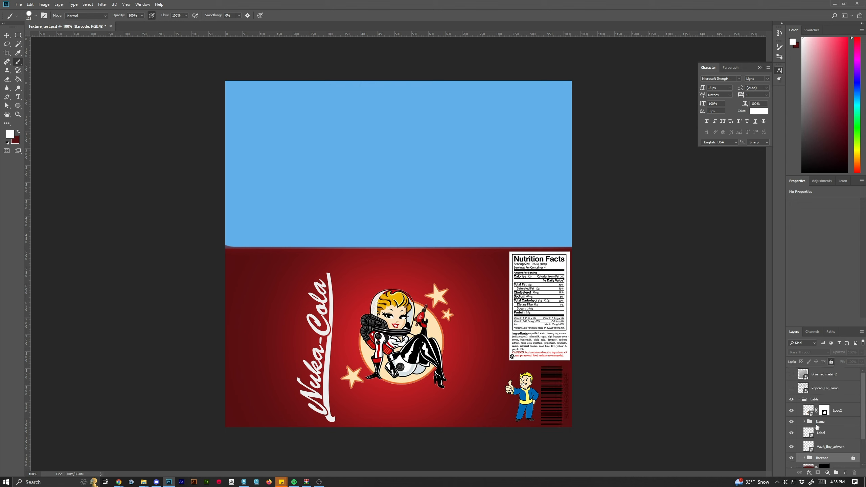
pyautogui.click(799, 399)
pyautogui.click(815, 400)
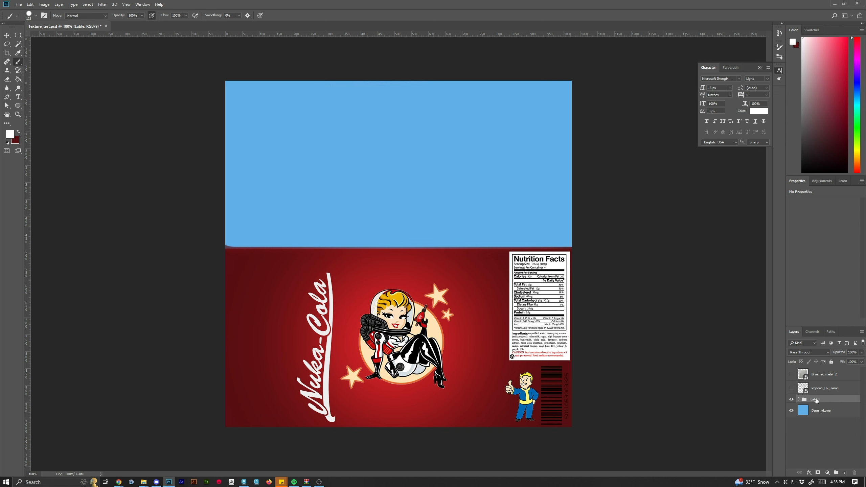
# Show the Popcan_Uv_Temp UV layer and the Brushed metal_2 layer, and select the brushed metal layer.
pyautogui.click(792, 389)
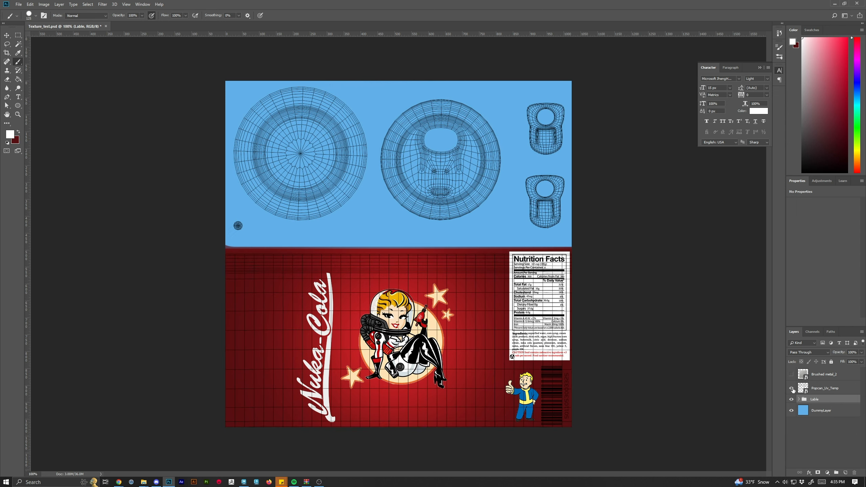
pyautogui.click(791, 375)
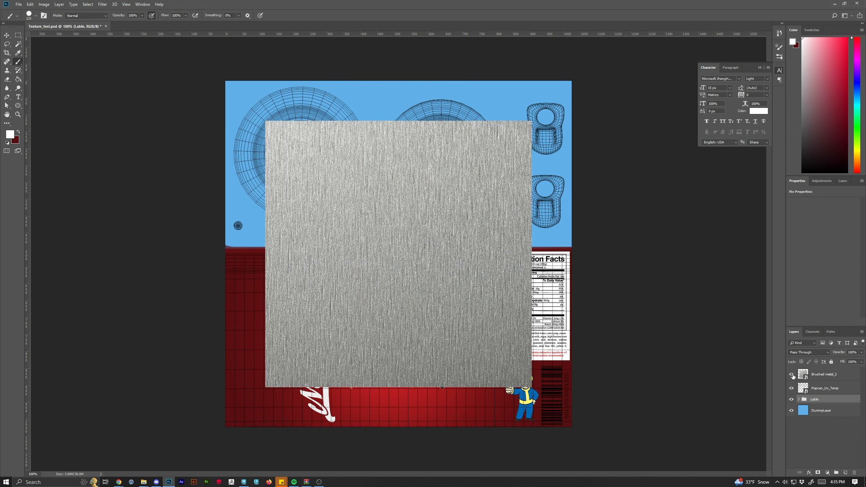
pyautogui.click(807, 377)
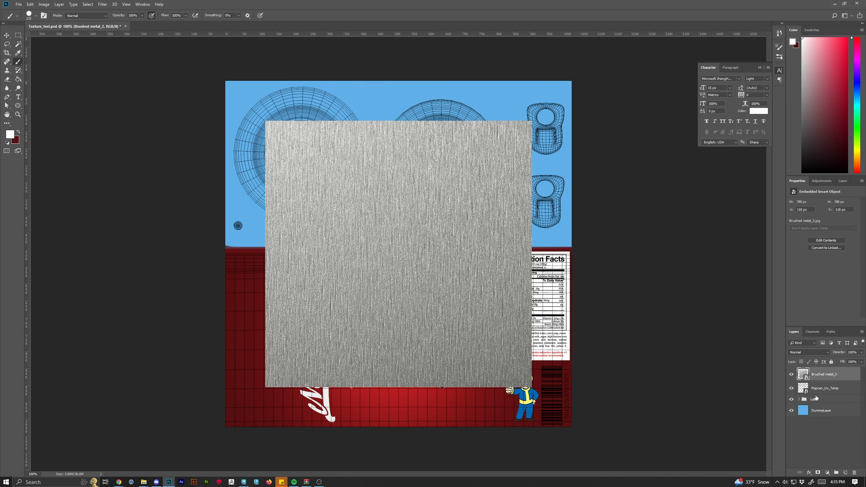
# Move the brushed metal image to the top-left corner and scale it down to about 36% with Free Transform, checking the can-top reference photo.
pyautogui.press('v')
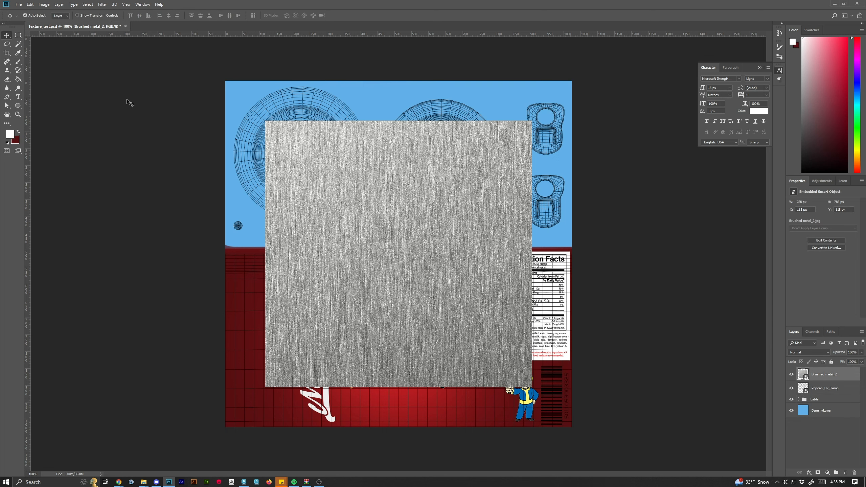
pyautogui.moveTo(396, 249)
pyautogui.mouseDown()
pyautogui.moveTo(356, 194)
pyautogui.moveTo(360, 202)
pyautogui.mouseUp()
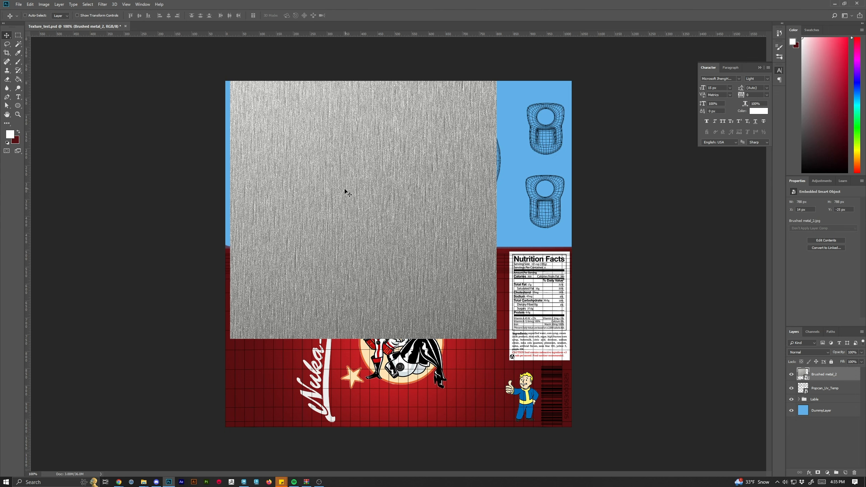
pyautogui.hotkey('ctrl', 't')
pyautogui.moveTo(497, 340)
pyautogui.mouseDown()
pyautogui.moveTo(426, 206)
pyautogui.moveTo(333, 240)
pyautogui.moveTo(371, 261)
pyautogui.moveTo(359, 251)
pyautogui.mouseUp()
pyautogui.moveTo(339, 169); pyautogui.dragTo(335, 181)
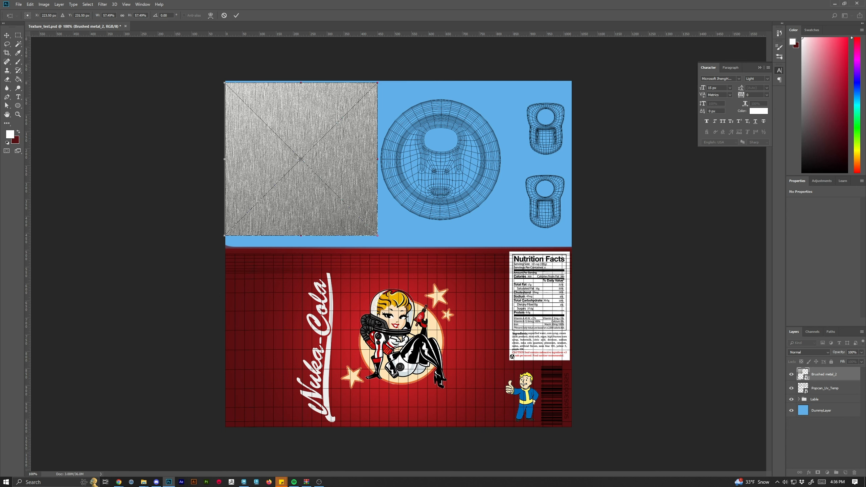
pyautogui.hotkey('alt', 'Tab')
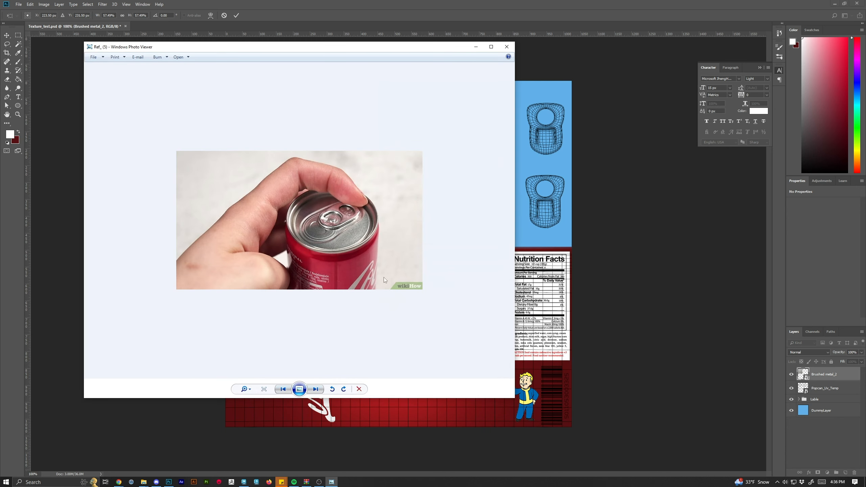
pyautogui.click(507, 46)
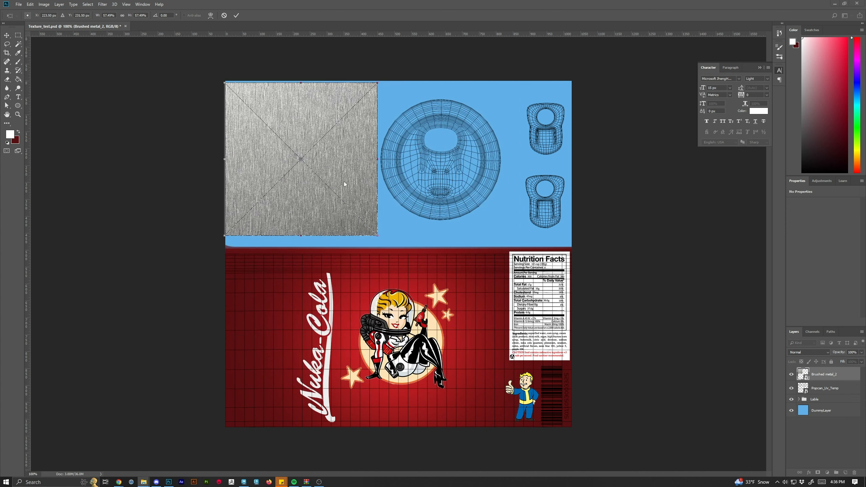
pyautogui.click(370, 224)
pyautogui.moveTo(378, 238); pyautogui.dragTo(320, 178)
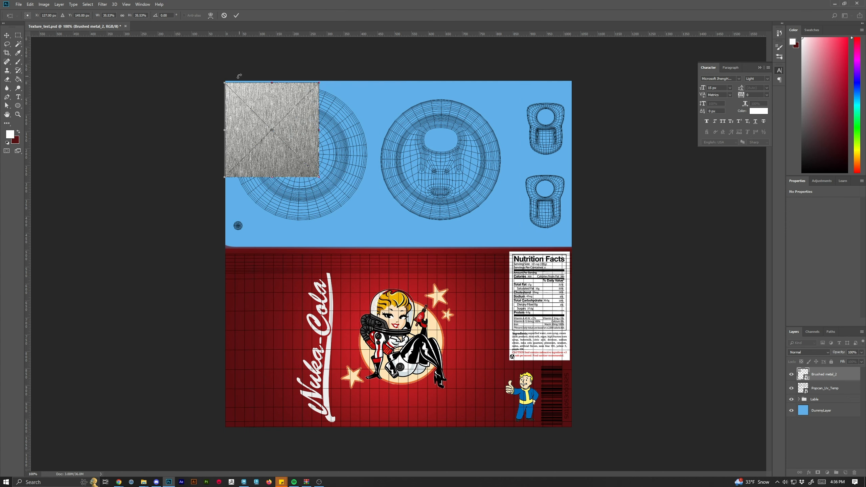
pyautogui.moveTo(285, 133); pyautogui.dragTo(287, 136)
pyautogui.click(235, 15)
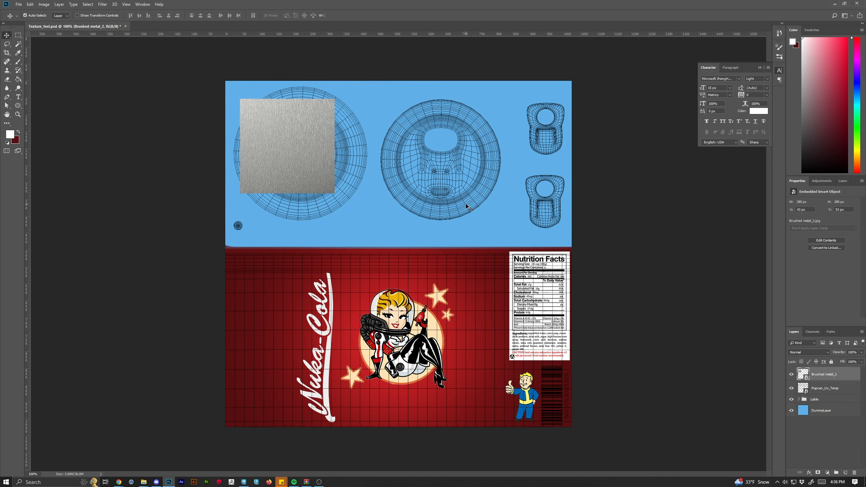
# Enlarge the metal tile slightly with Free Transform and move it into the top-left corner of the canvas.
pyautogui.hotkey('ctrl', '+')
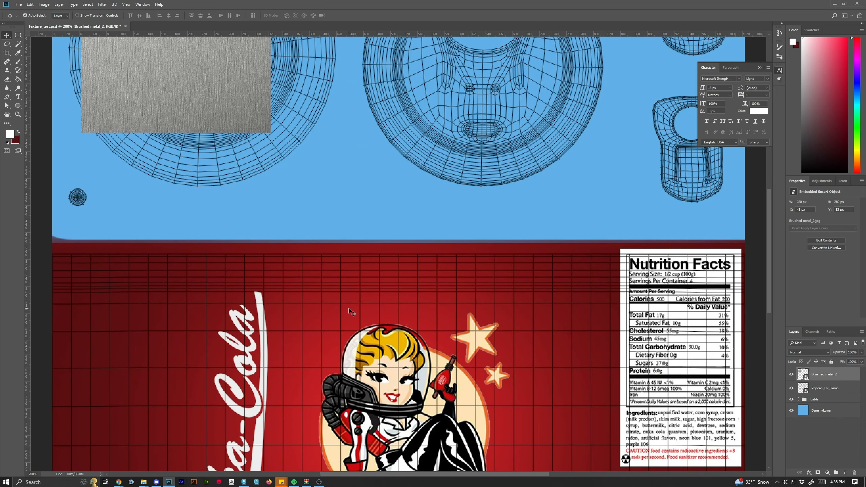
pyautogui.hotkey('ctrl', '-')
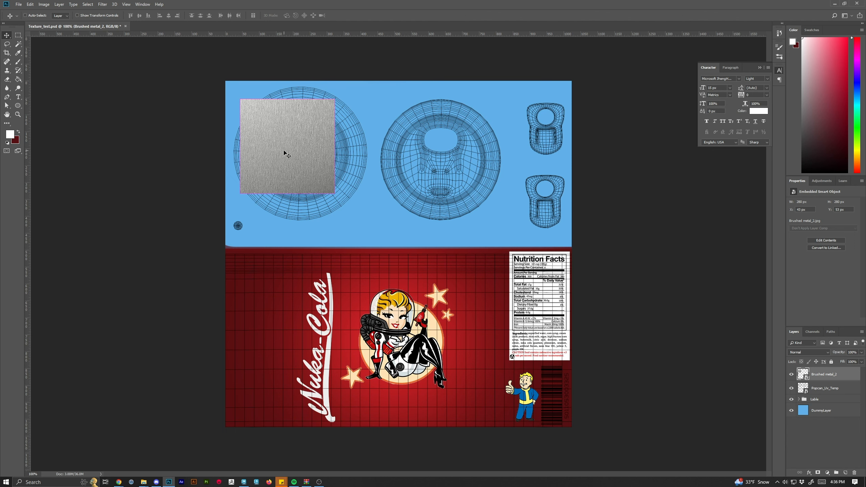
pyautogui.hotkey('ctrl', 't')
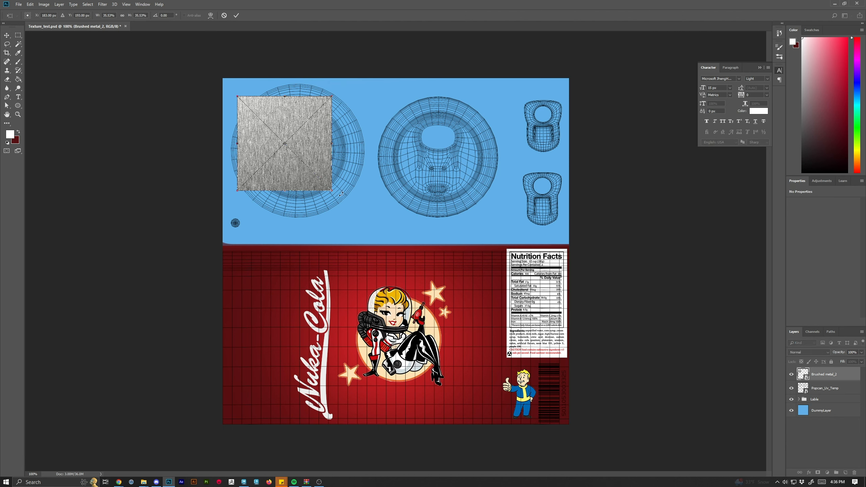
pyautogui.moveTo(332, 190); pyautogui.dragTo(345, 203)
pyautogui.click(236, 16)
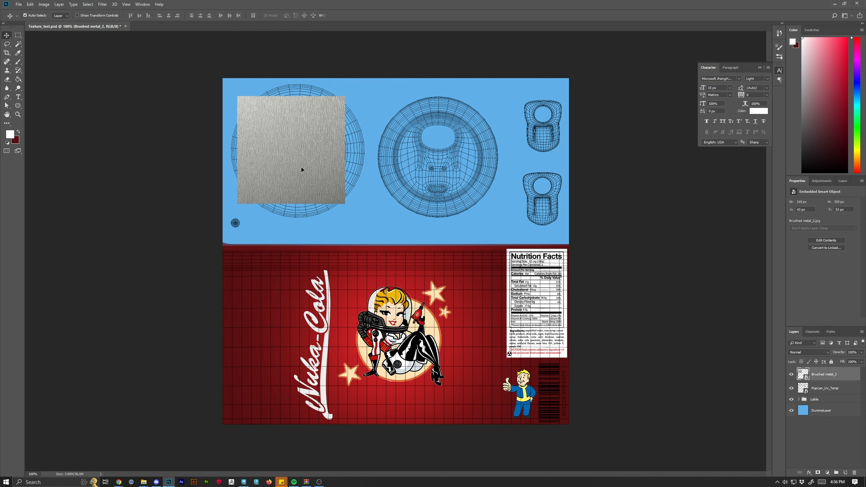
pyautogui.moveTo(301, 167); pyautogui.dragTo(293, 158)
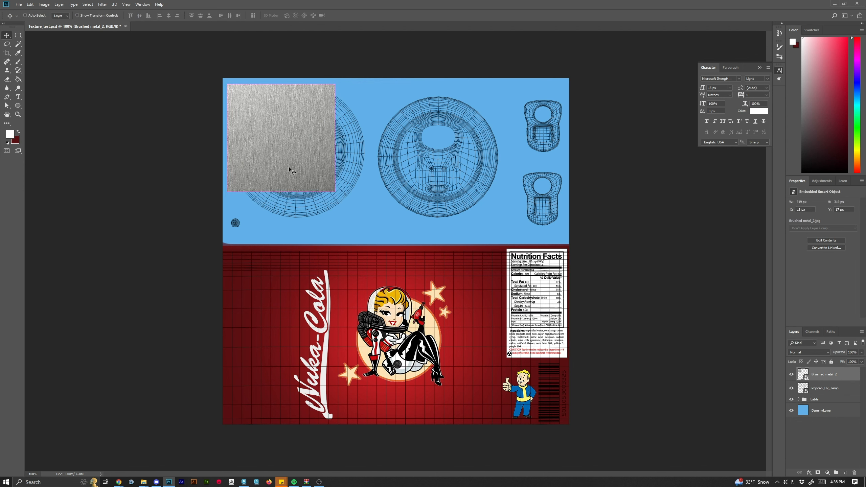
# Duplicate the brushed metal tile and place the copy to the right of the original.
pyautogui.moveTo(823, 376)
pyautogui.mouseDown()
pyautogui.moveTo(832, 461)
pyautogui.moveTo(846, 472)
pyautogui.mouseUp()
pyautogui.moveTo(289, 134); pyautogui.dragTo(387, 149)
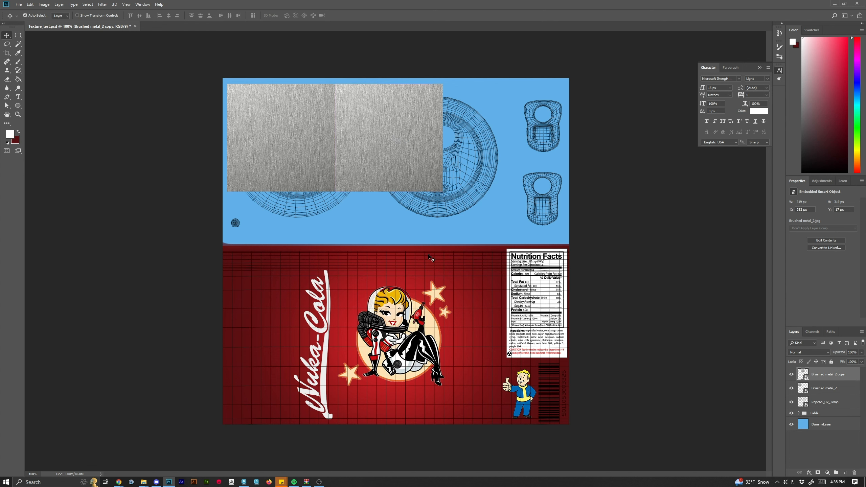
pyautogui.moveTo(389, 132); pyautogui.dragTo(401, 137)
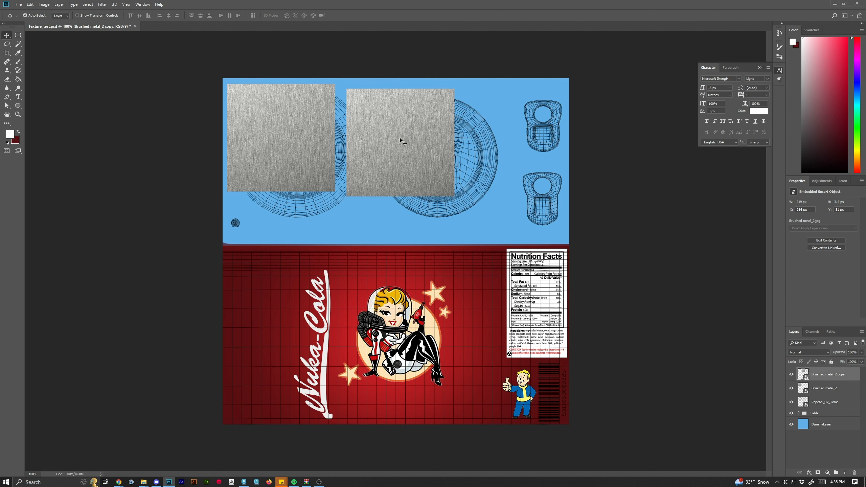
# Flip the copied tile horizontally and align it edge to edge with the first tile.
pyautogui.hotkey('ctrl', 't')
pyautogui.rightClick(417, 141)
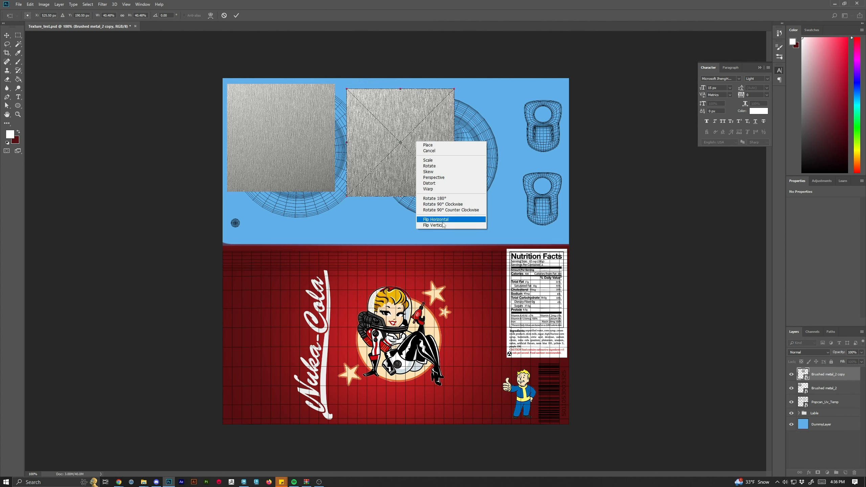
pyautogui.click(442, 221)
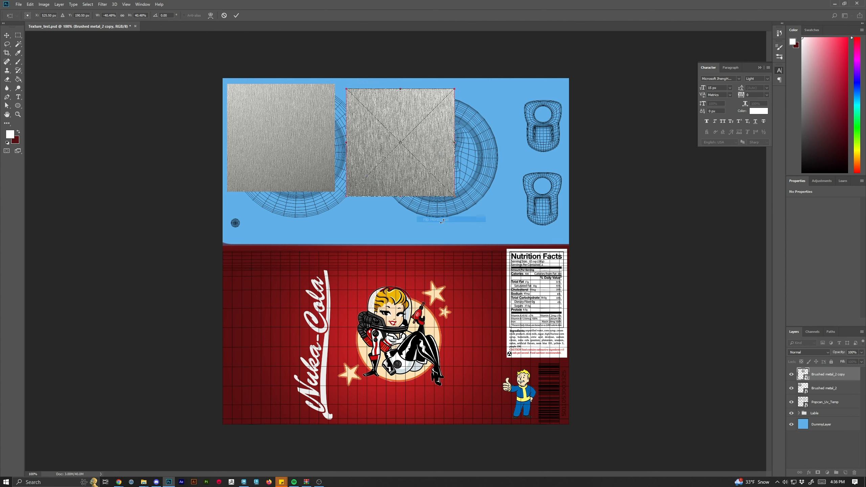
pyautogui.click(237, 15)
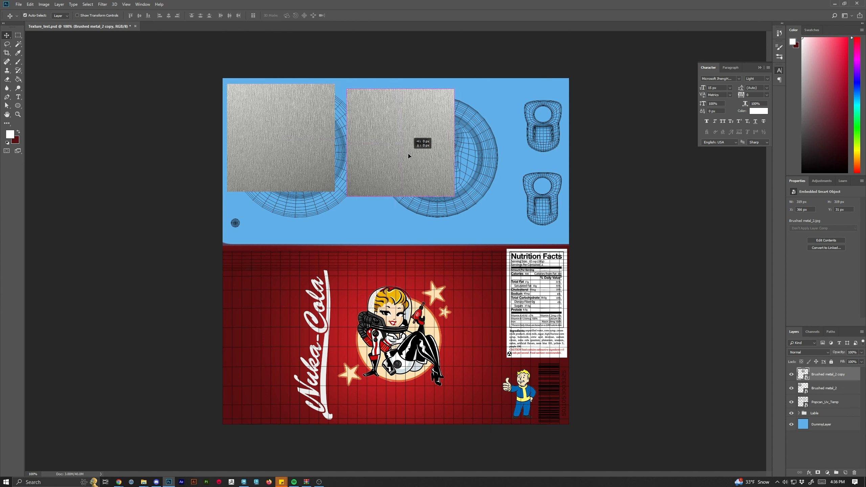
pyautogui.moveTo(409, 154); pyautogui.dragTo(416, 156)
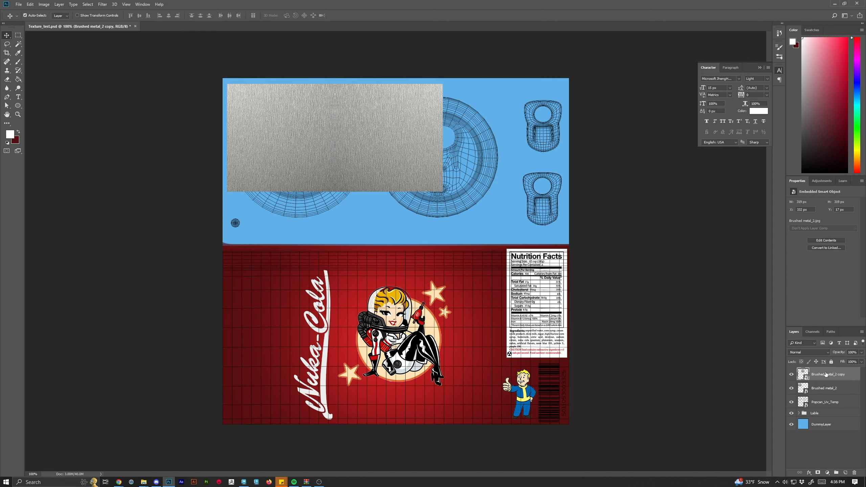
# Duplicate the copied tile, move the new copy further right and flip it horizontally.
pyautogui.moveTo(817, 374)
pyautogui.mouseDown()
pyautogui.moveTo(836, 473)
pyautogui.moveTo(846, 473)
pyautogui.mouseUp()
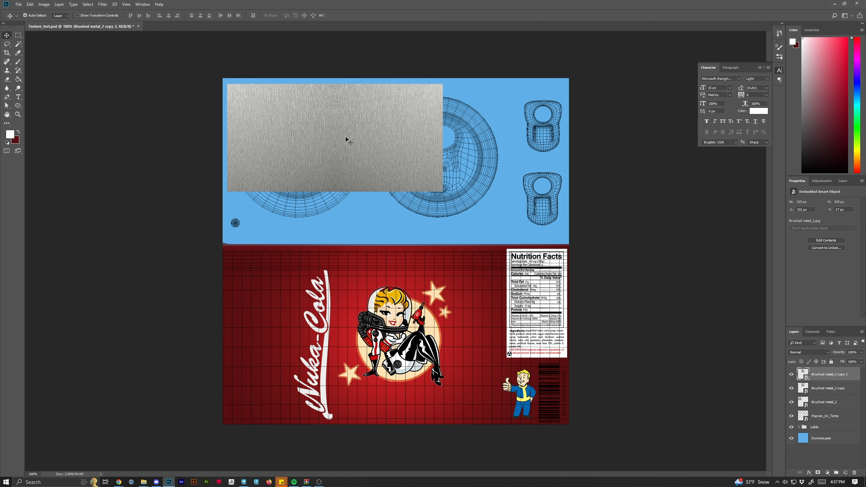
pyautogui.moveTo(348, 140)
pyautogui.mouseDown()
pyautogui.moveTo(458, 155)
pyautogui.moveTo(386, 174)
pyautogui.moveTo(475, 158)
pyautogui.mouseUp()
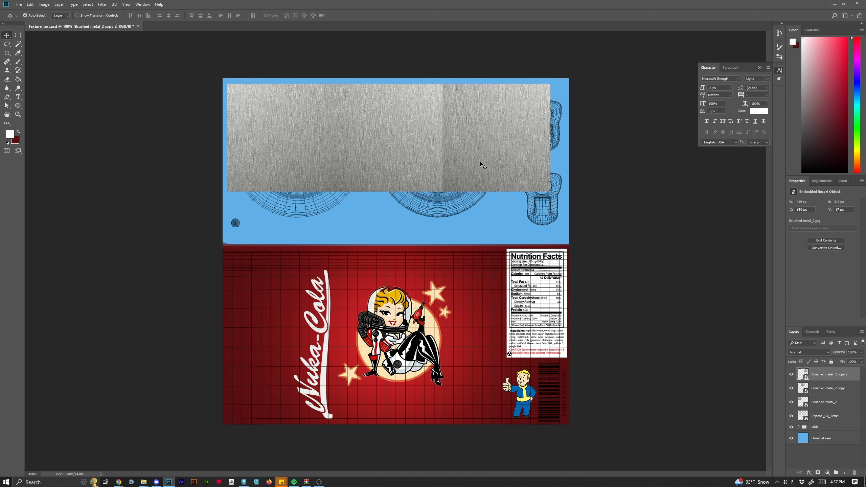
pyautogui.hotkey('ctrl', 't')
pyautogui.rightClick(488, 143)
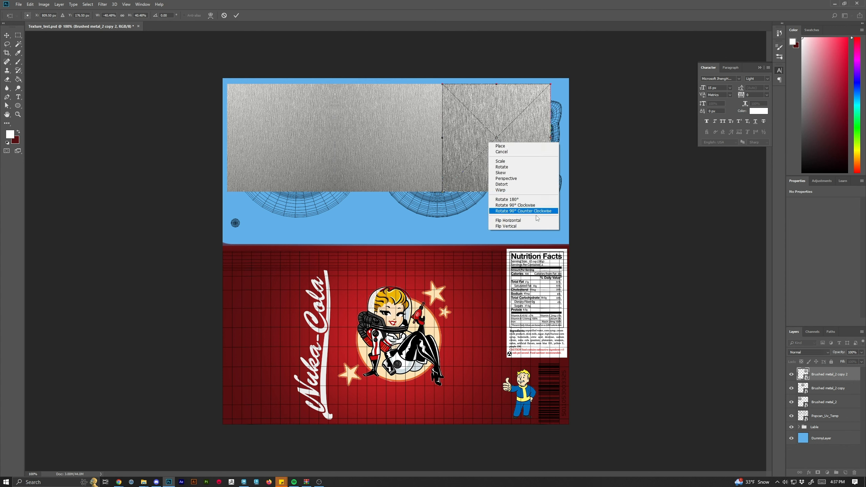
pyautogui.click(528, 220)
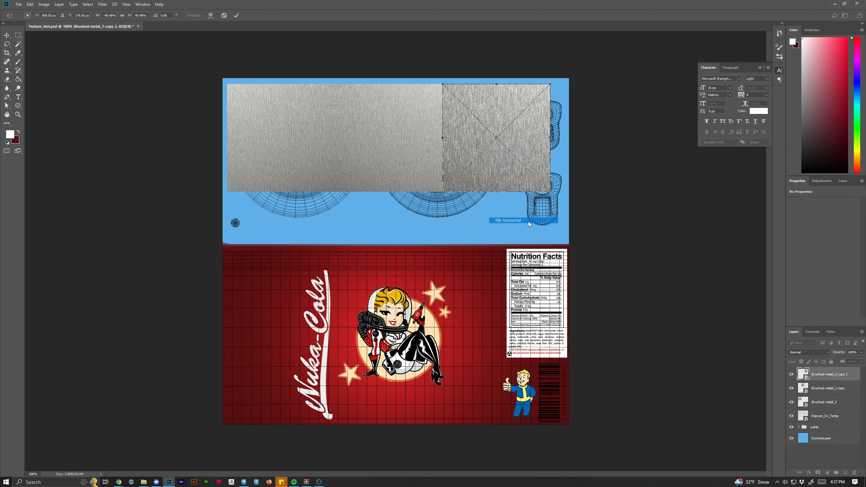
pyautogui.click(240, 17)
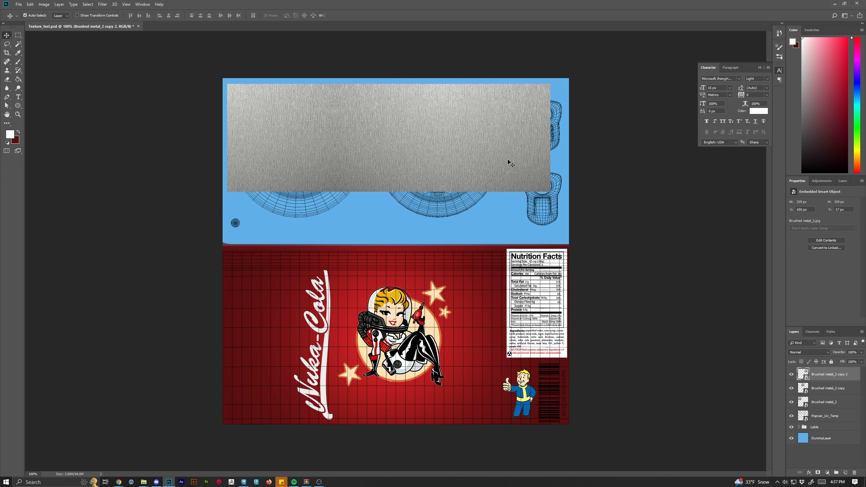
pyautogui.moveTo(510, 163); pyautogui.dragTo(508, 159)
# Duplicate the third tile, flip it horizontally and move it to the canvas's right edge.
pyautogui.keyDown('shift'); pyautogui.click(830, 404); pyautogui.keyUp('shift')
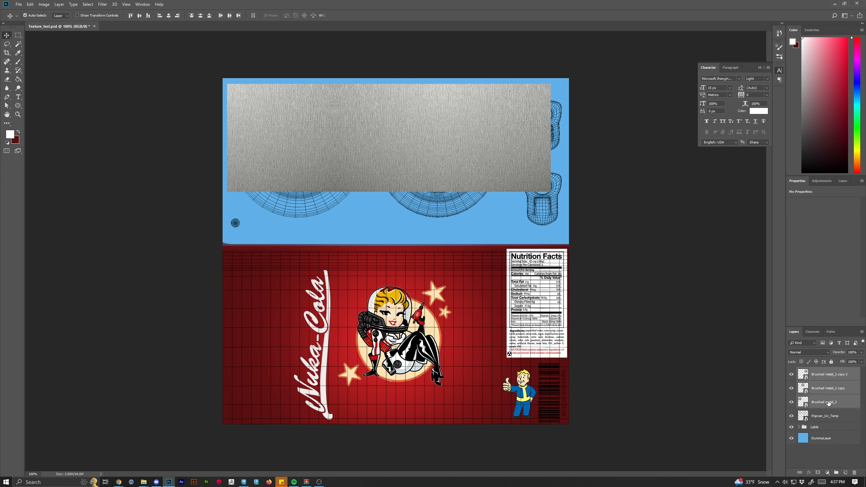
pyautogui.click(822, 378)
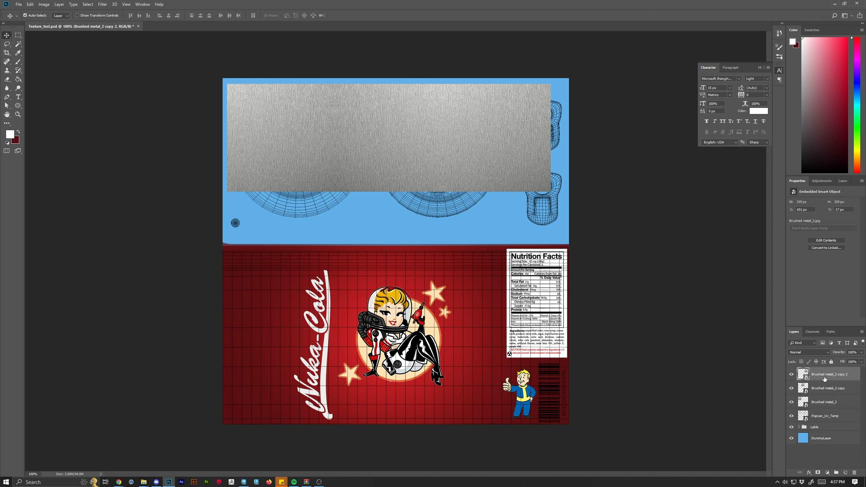
pyautogui.hotkey('ctrl', 'j')
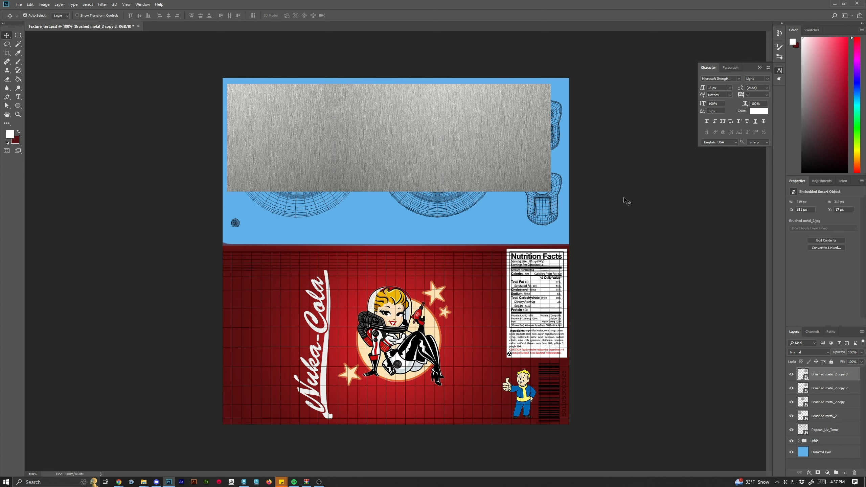
pyautogui.moveTo(488, 146)
pyautogui.mouseDown()
pyautogui.moveTo(538, 145)
pyautogui.moveTo(515, 148)
pyautogui.mouseUp()
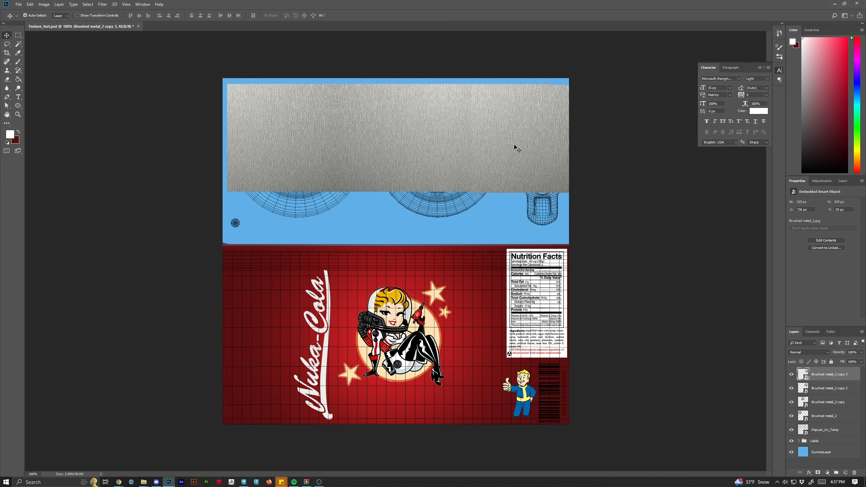
pyautogui.hotkey('ctrl', 't')
pyautogui.rightClick(513, 151)
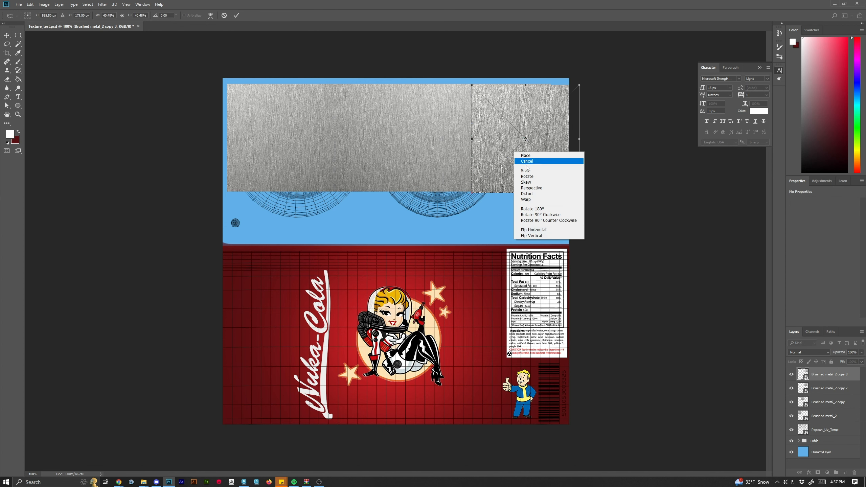
pyautogui.click(538, 232)
pyautogui.moveTo(522, 157); pyautogui.dragTo(587, 176)
pyautogui.click(235, 16)
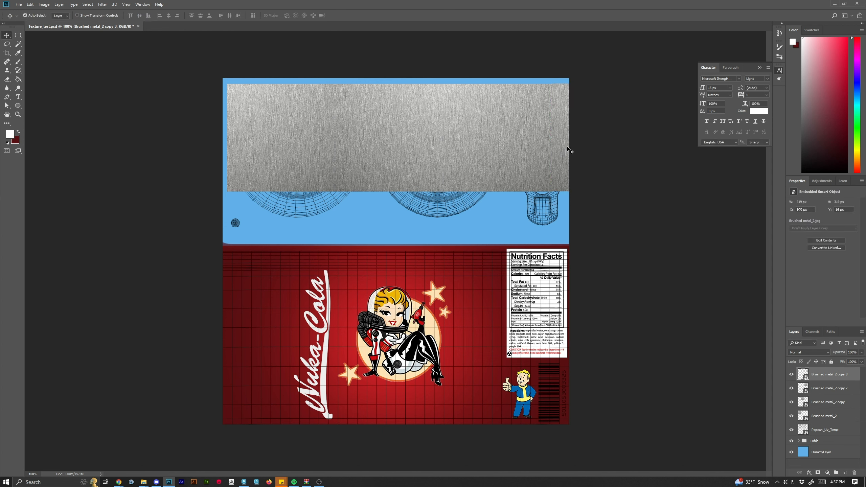
# Select all four brushed metal tiles and merge them into a single layer.
pyautogui.keyDown('shift'); pyautogui.click(827, 420); pyautogui.keyUp('shift')
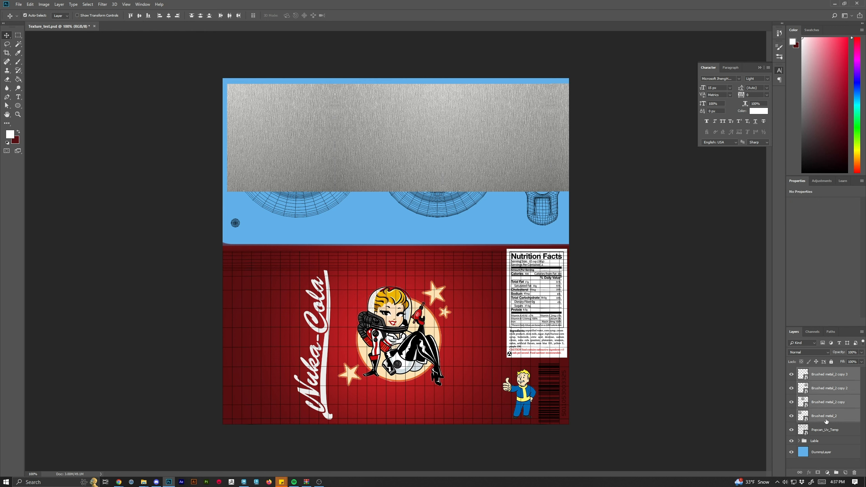
pyautogui.rightClick(833, 401)
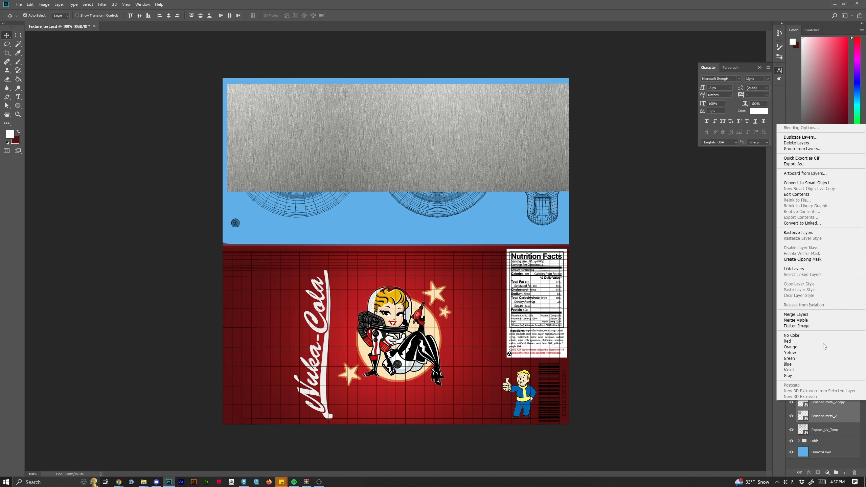
pyautogui.click(806, 315)
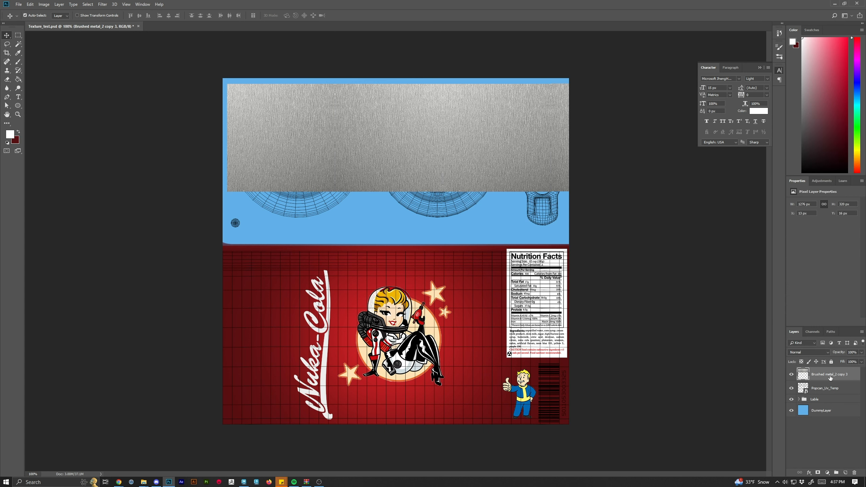
# Duplicate the merged metal strip and move the copy down below the original.
pyautogui.moveTo(830, 378); pyautogui.dragTo(845, 472)
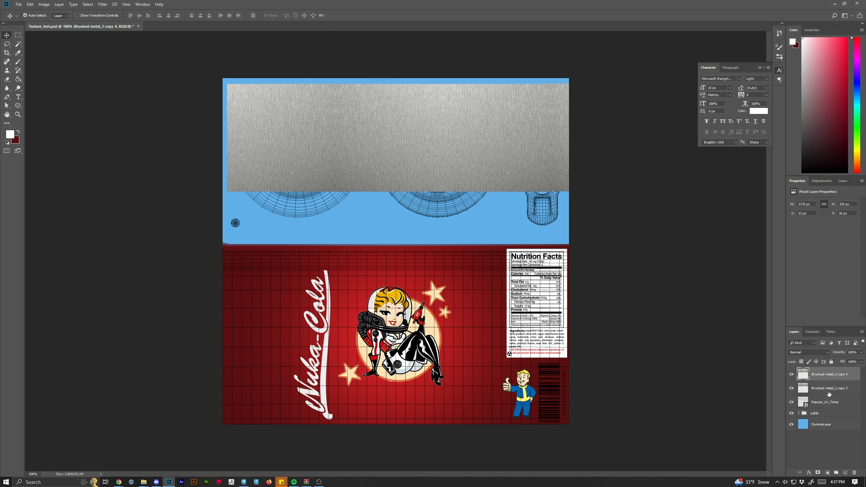
pyautogui.click(825, 389)
pyautogui.moveTo(472, 147); pyautogui.dragTo(472, 252)
# Flip the lower metal strip vertically and align it directly beneath the upper strip.
pyautogui.click(445, 136)
pyautogui.moveTo(444, 135)
pyautogui.mouseDown()
pyautogui.moveTo(438, 130)
pyautogui.moveTo(440, 138)
pyautogui.mouseUp()
pyautogui.hotkey('ctrl', 't')
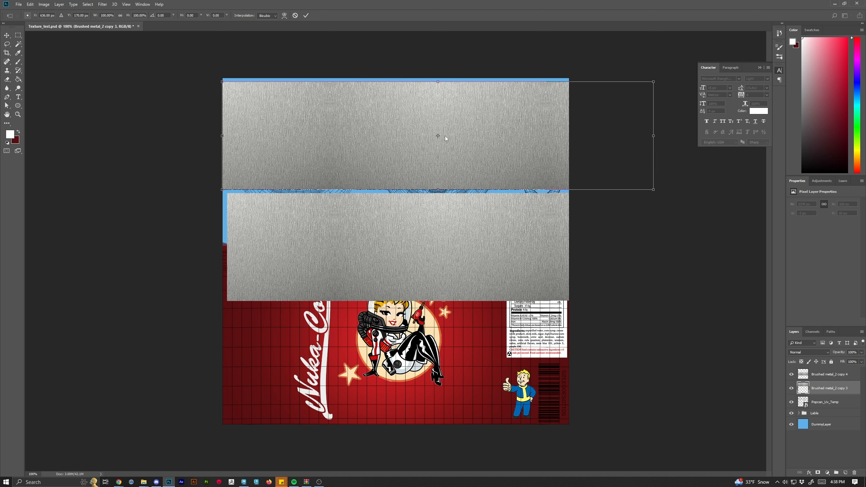
pyautogui.rightClick(440, 136)
pyautogui.click(481, 226)
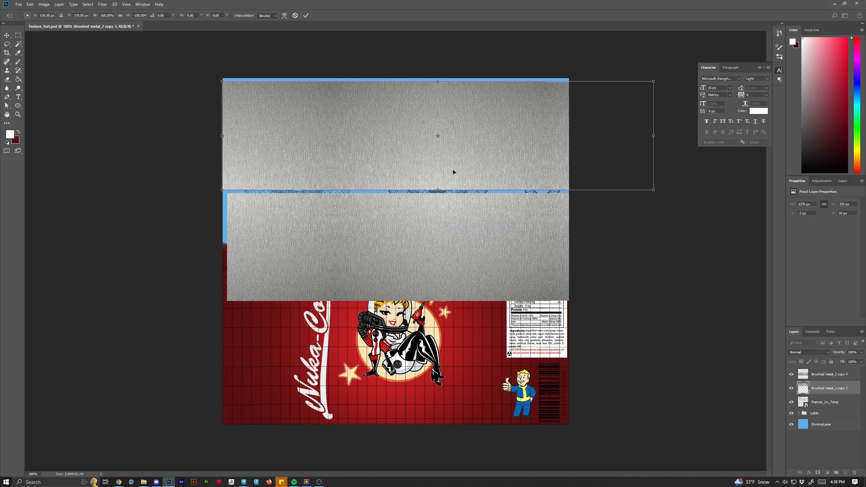
pyautogui.moveTo(452, 172); pyautogui.dragTo(453, 178)
pyautogui.moveTo(367, 173)
pyautogui.mouseDown()
pyautogui.moveTo(382, 172)
pyautogui.moveTo(373, 171)
pyautogui.mouseUp()
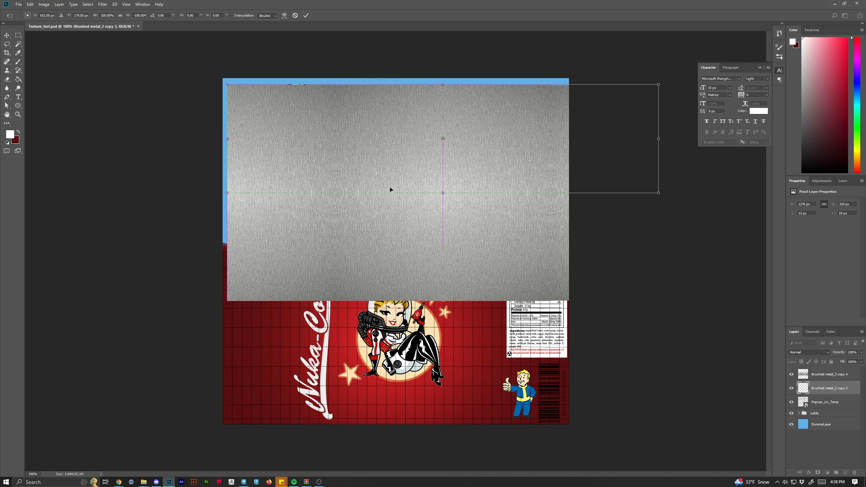
pyautogui.click(307, 16)
# Select both metal strips and merge them into one layer.
pyautogui.moveTo(377, 242); pyautogui.dragTo(377, 241)
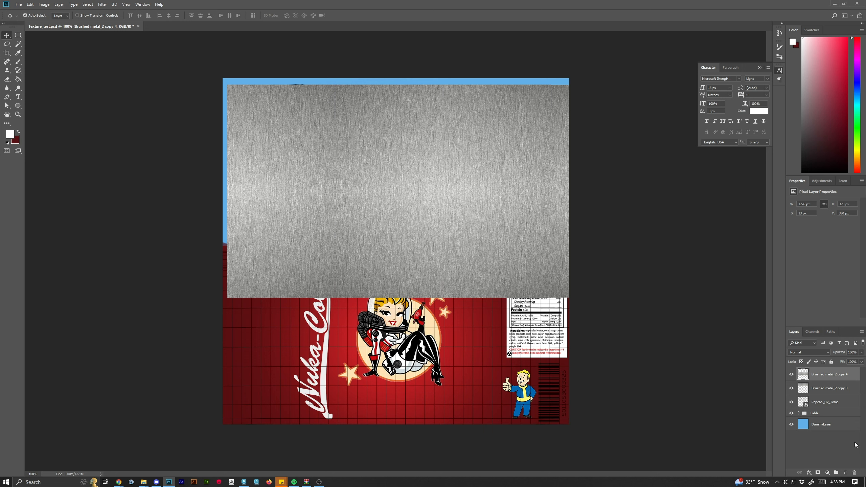
pyautogui.click(821, 390)
pyautogui.moveTo(382, 197); pyautogui.dragTo(372, 180)
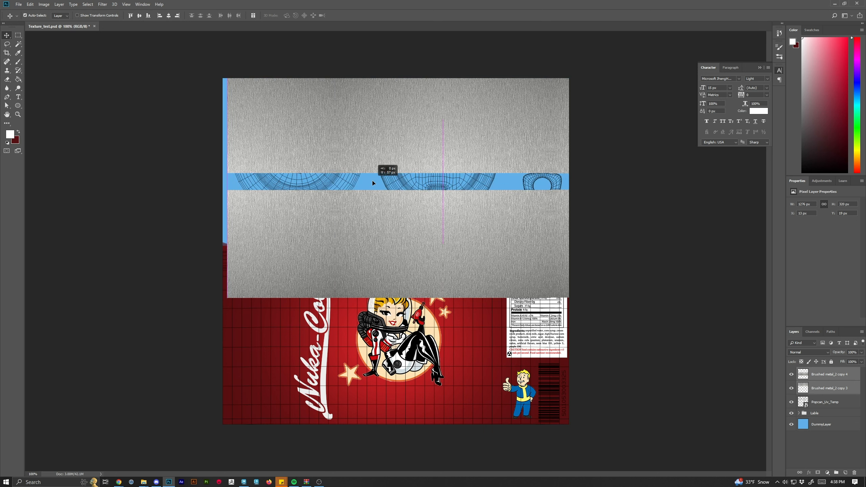
pyautogui.keyDown('ctrl'); pyautogui.click(825, 375); pyautogui.keyUp('ctrl')
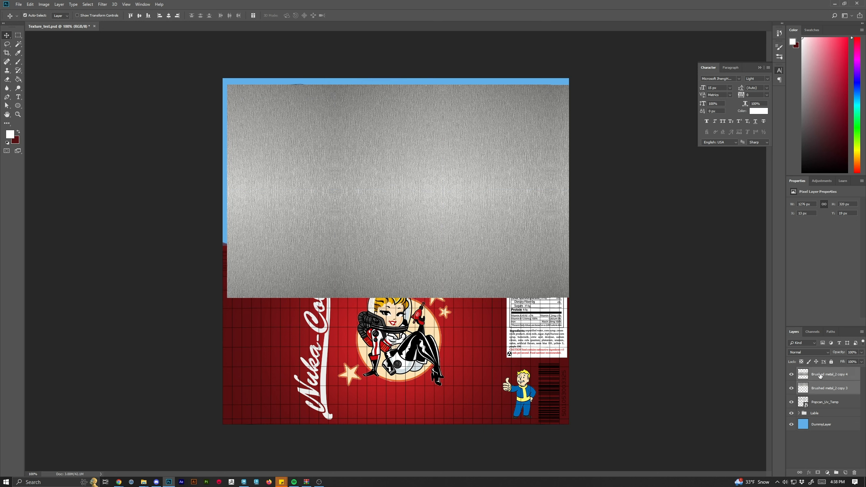
pyautogui.rightClick(825, 374)
pyautogui.click(797, 288)
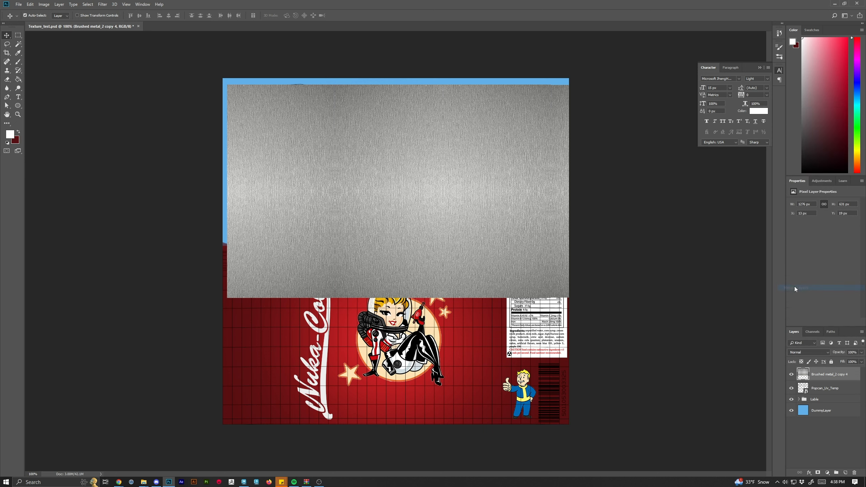
# Position the merged metal to fill the top area and move it below the UV layout layer.
pyautogui.moveTo(426, 226); pyautogui.dragTo(399, 174)
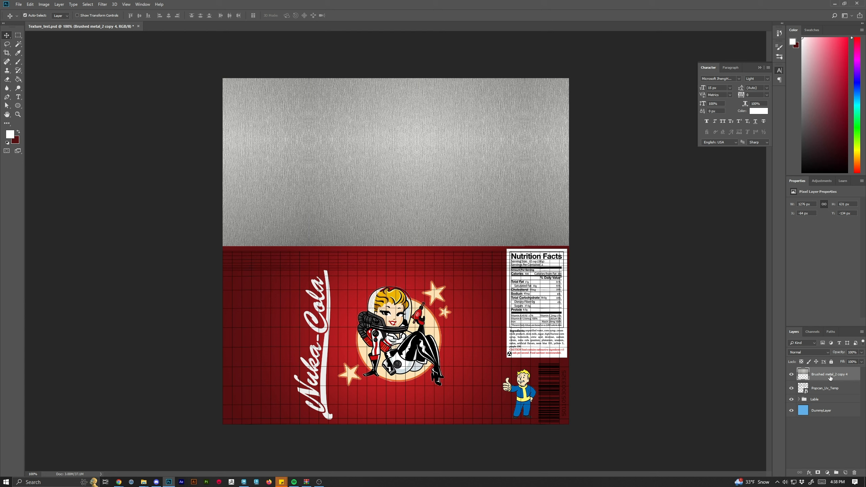
pyautogui.moveTo(830, 377); pyautogui.dragTo(828, 394)
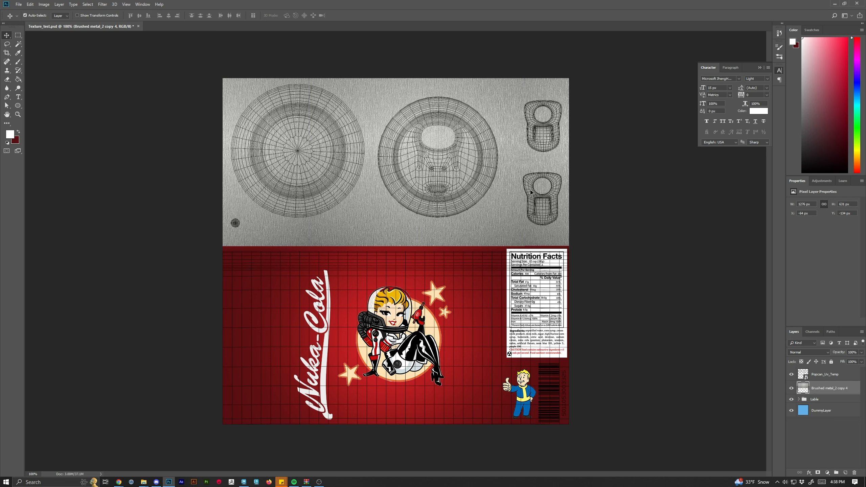
# Create a new layer group and name it Metal.
pyautogui.hotkey('ctrl', '+')
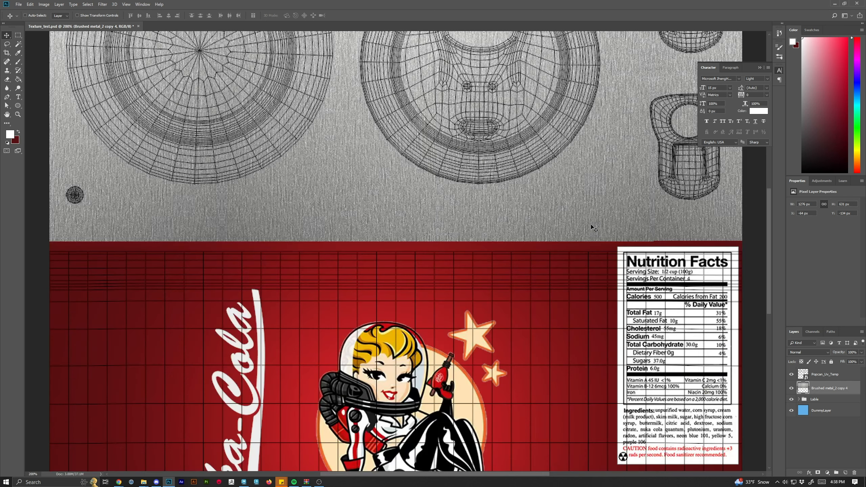
pyautogui.hotkey('ctrl', '-')
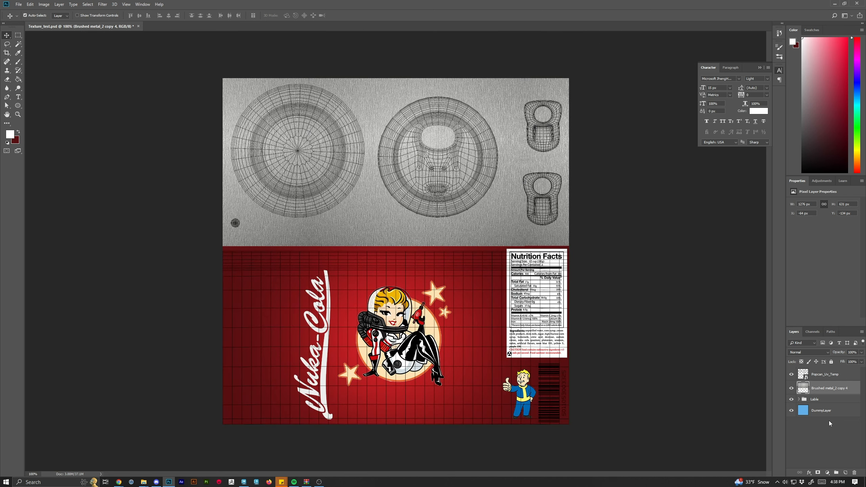
pyautogui.click(838, 474)
pyautogui.doubleClick(820, 385)
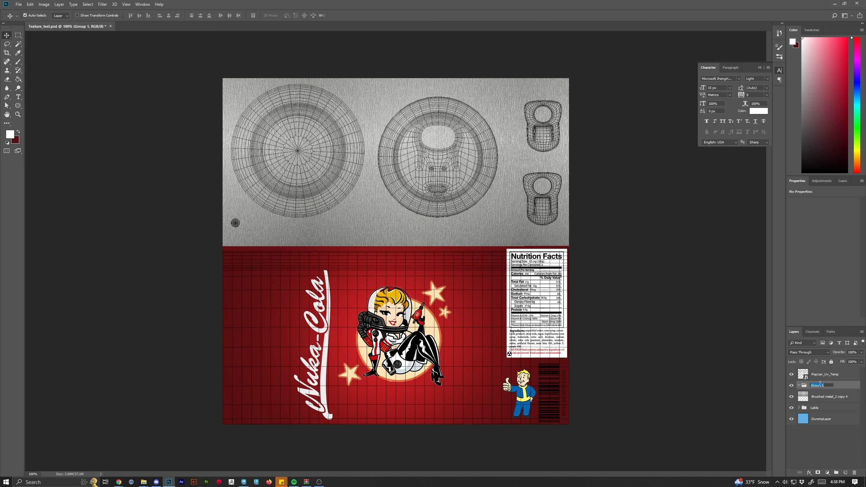
pyautogui.write('Metal')
pyautogui.press('Return')
# Move the brushed metal layer into the Metal group.
pyautogui.moveTo(825, 395); pyautogui.dragTo(823, 388)
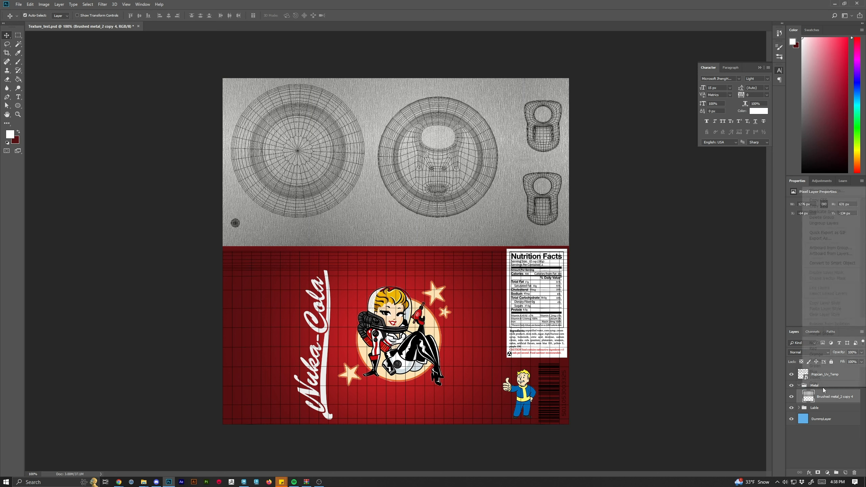
pyautogui.rightClick(823, 387)
pyautogui.click(805, 397)
pyautogui.click(799, 386)
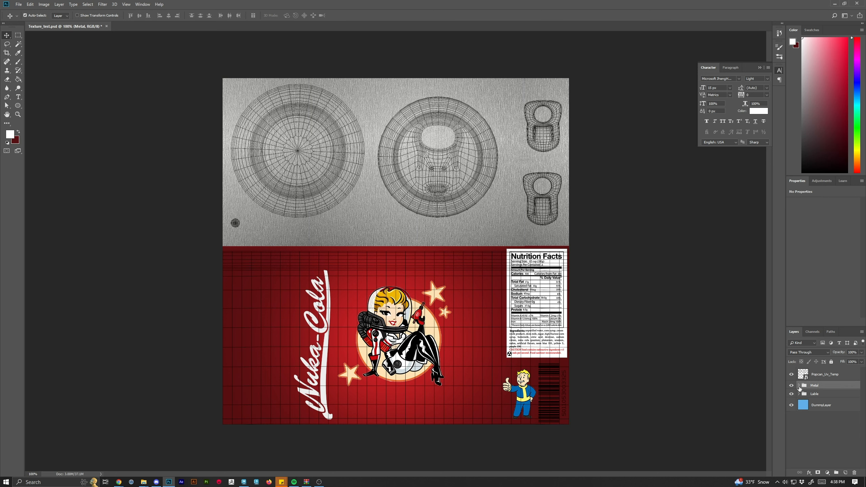
pyautogui.click(799, 386)
pyautogui.click(828, 398)
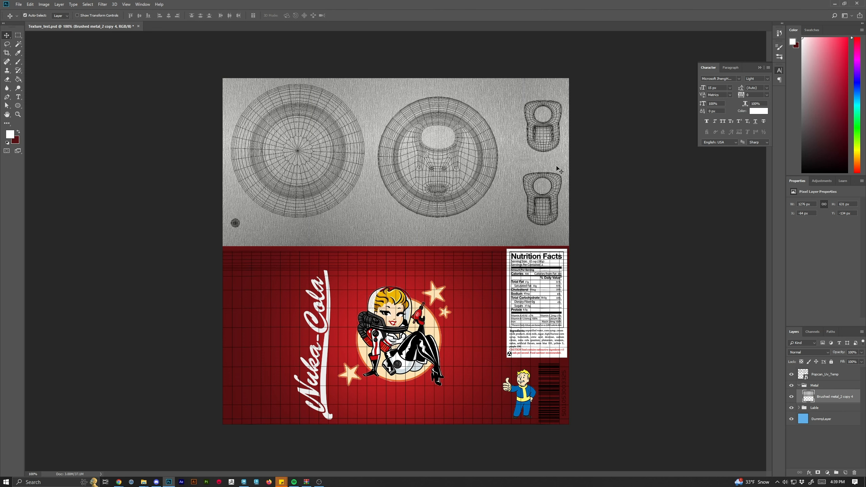
# Zoom in and examine the UV wireframe over the metal area.
pyautogui.hotkey('ctrl', '=')
pyautogui.hotkey('ctrl', '=')
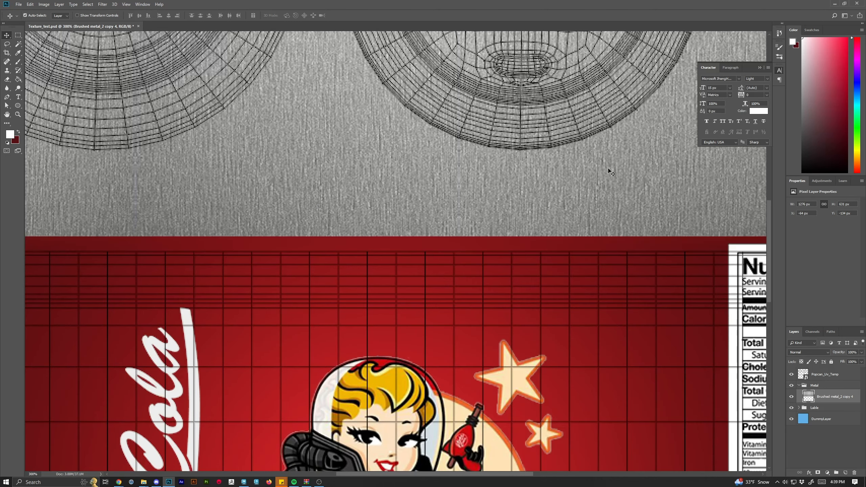
pyautogui.moveTo(768, 271); pyautogui.dragTo(769, 209)
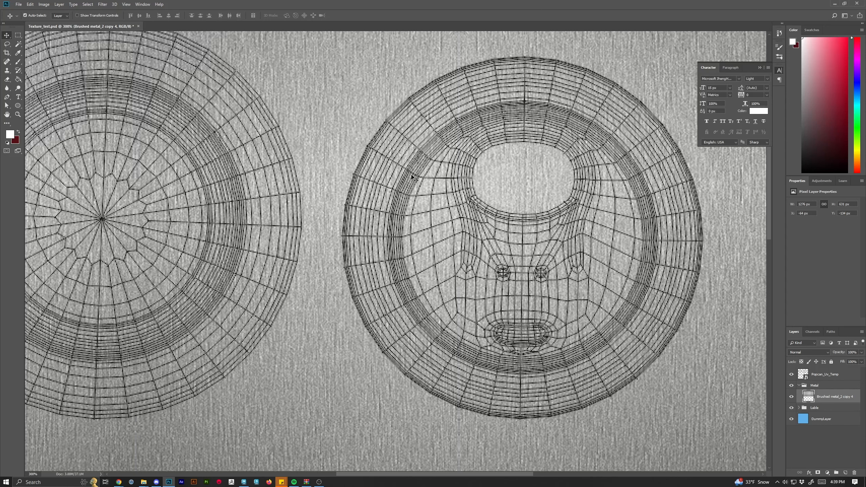
pyautogui.hotkey('ctrl', '-')
pyautogui.hotkey('ctrl', '-')
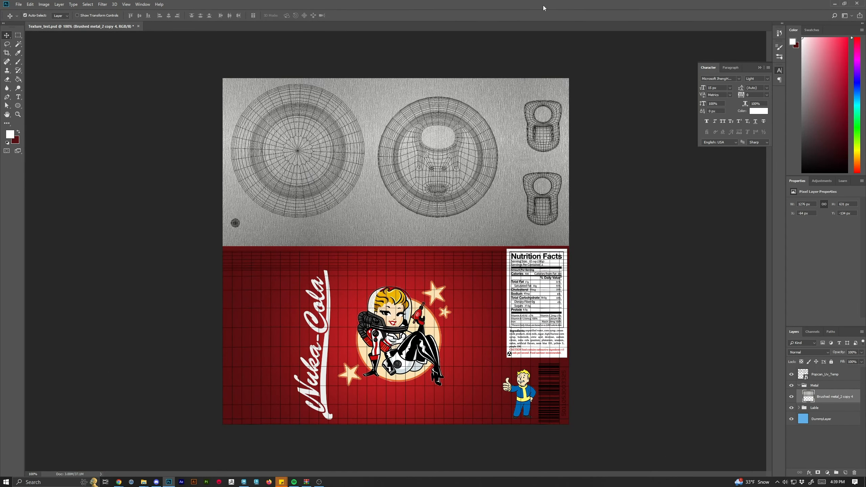
pyautogui.hotkey('ctrl', '+')
pyautogui.hotkey('ctrl', '+')
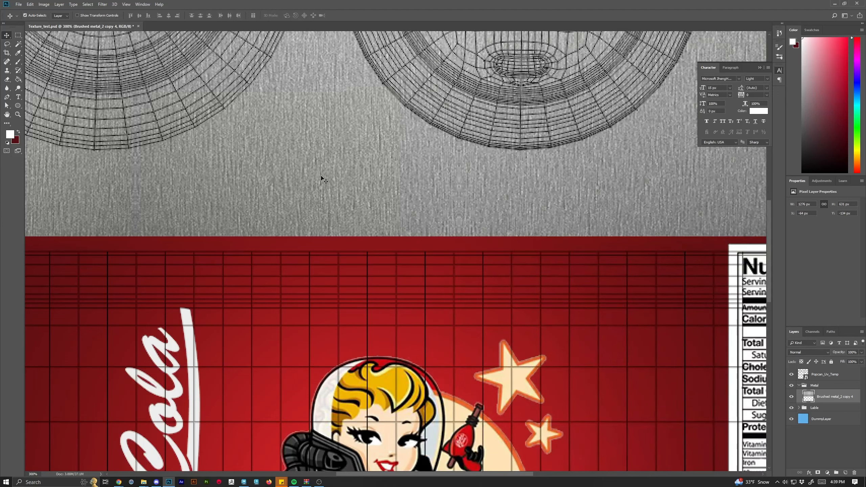
pyautogui.scroll(7, 375, 231)
pyautogui.scroll(4, 515, 259)
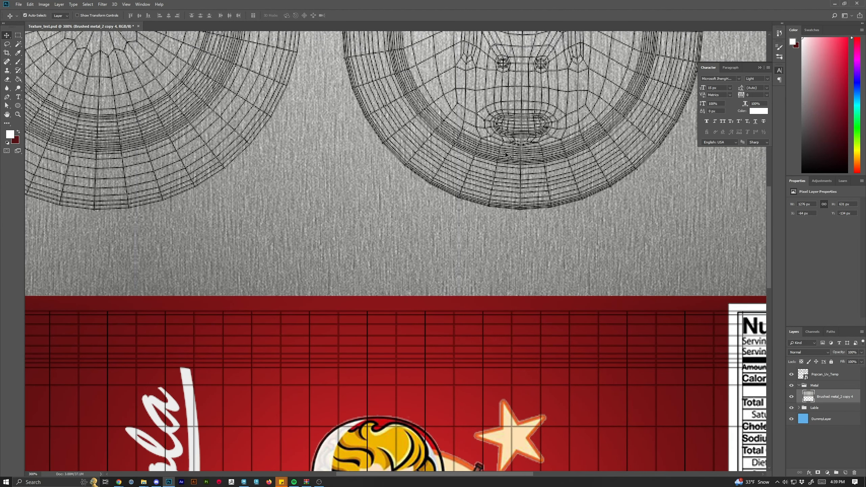
pyautogui.hotkey('ctrl', '-')
pyautogui.hotkey('ctrl', '-')
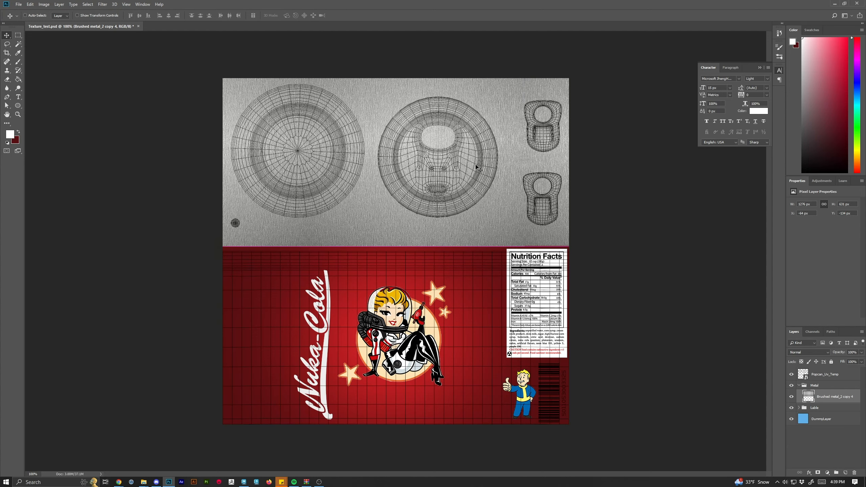
pyautogui.hotkey('ctrl', '+')
pyautogui.scroll(4, 538, 178)
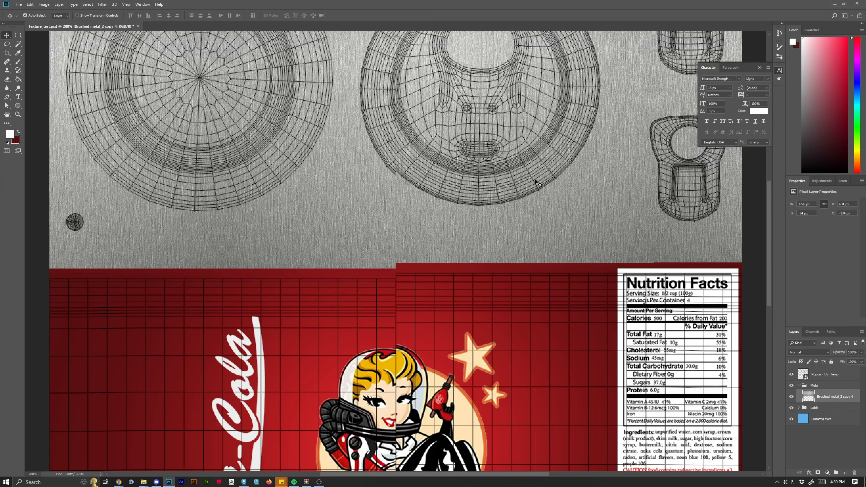
pyautogui.moveTo(769, 224); pyautogui.dragTo(768, 206)
pyautogui.rightClick(768, 206)
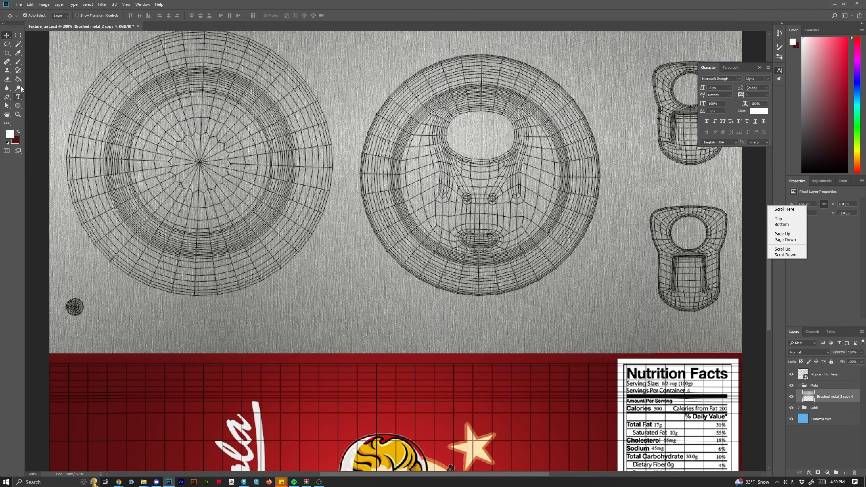
# Draw a white circle about 199 px wide with the Ellipse tool and move it over the can lid's centre.
pyautogui.click(19, 96)
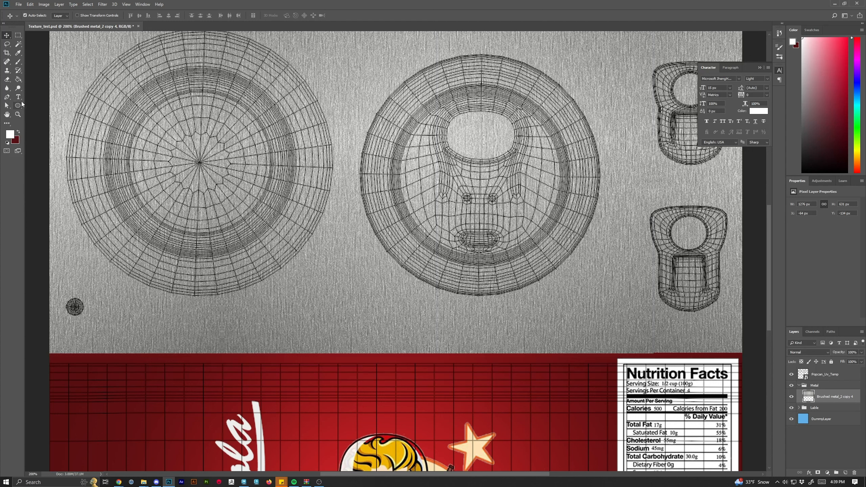
pyautogui.click(19, 97)
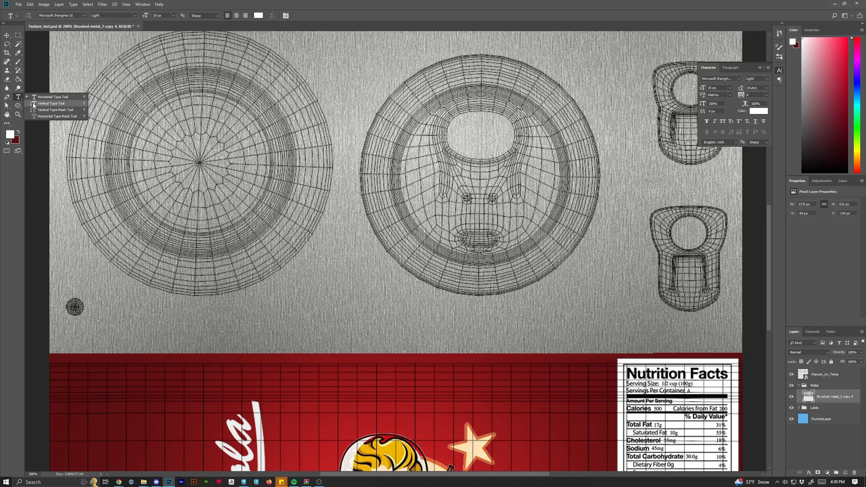
pyautogui.click(18, 106)
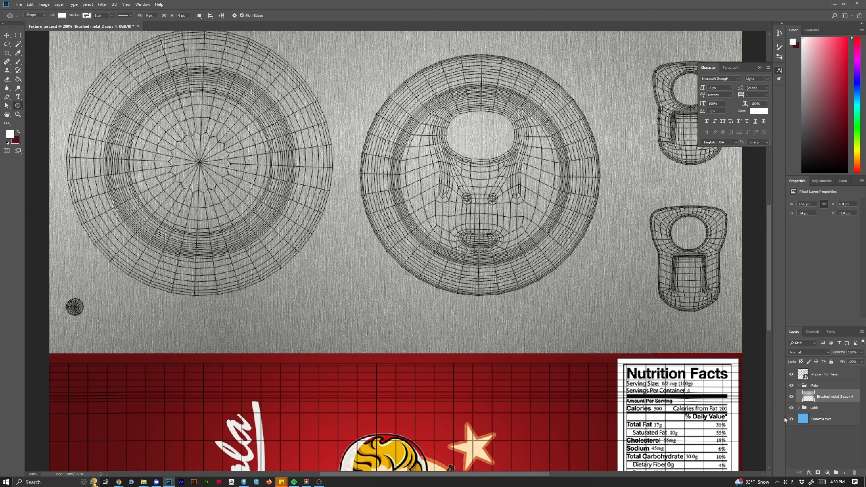
pyautogui.moveTo(450, 138); pyautogui.dragTo(602, 273)
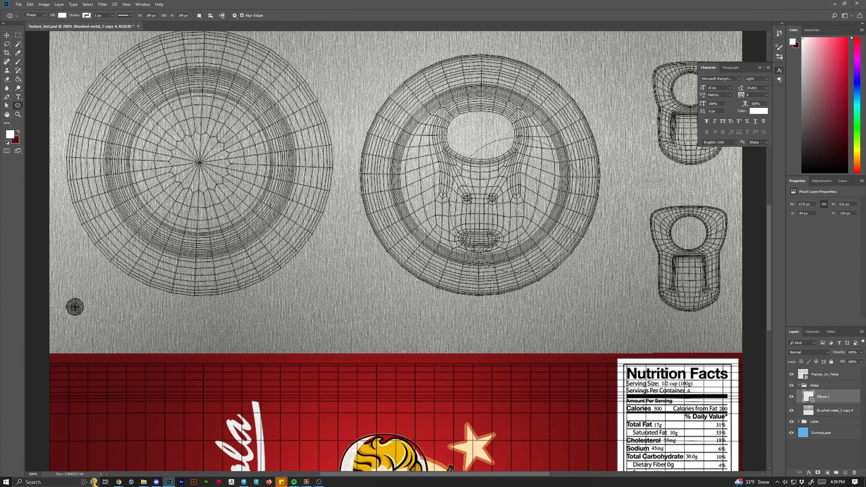
pyautogui.click(7, 35)
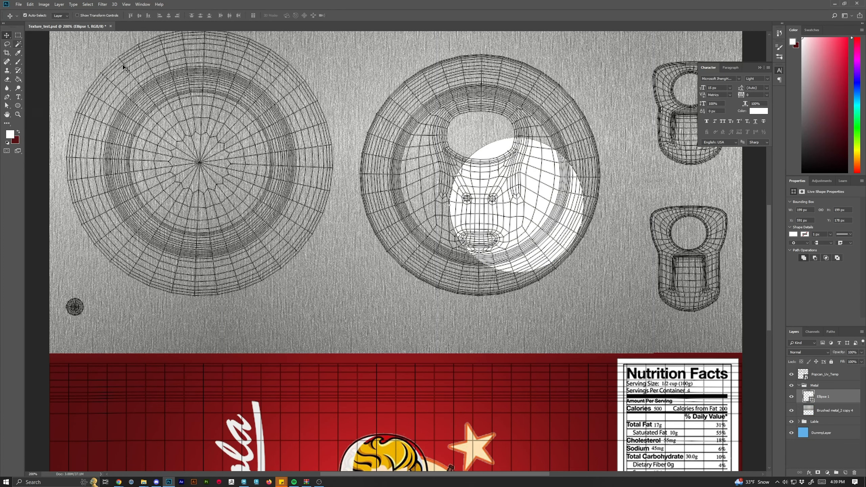
pyautogui.moveTo(532, 209); pyautogui.dragTo(493, 171)
# Hide the Popcan_Uv_Temp layout layer.
pyautogui.press('pagedown')
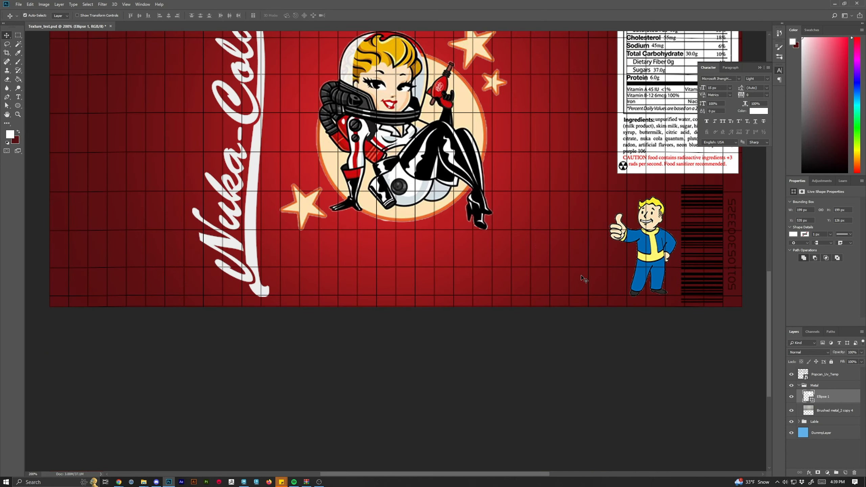
pyautogui.scroll(5, 584, 281)
pyautogui.press('pageup')
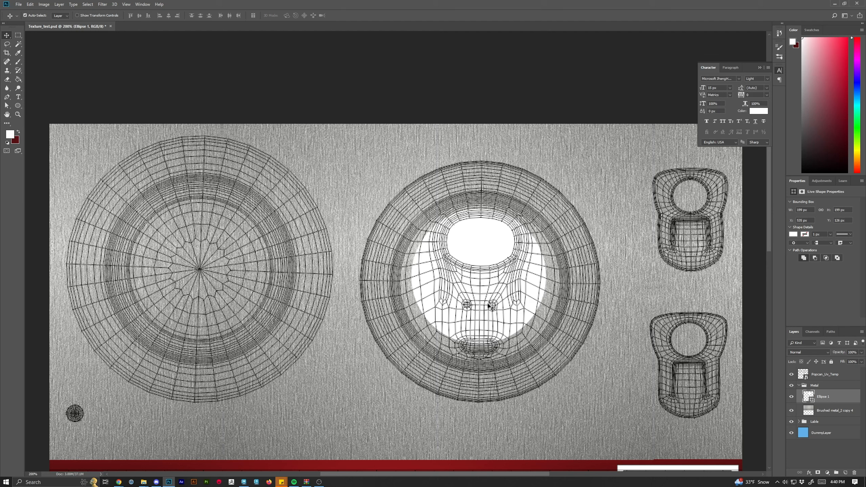
pyautogui.click(792, 375)
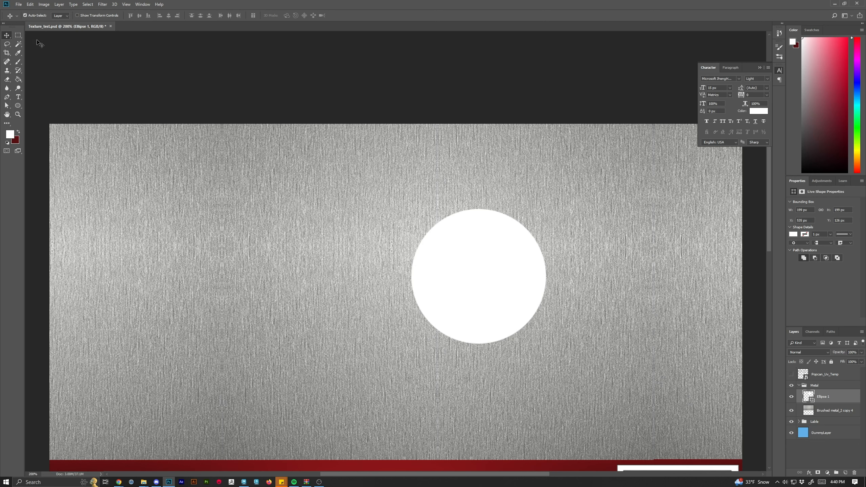
# Type "Please Recycle" along the top of the circle's path with the Type tool.
pyautogui.click(19, 98)
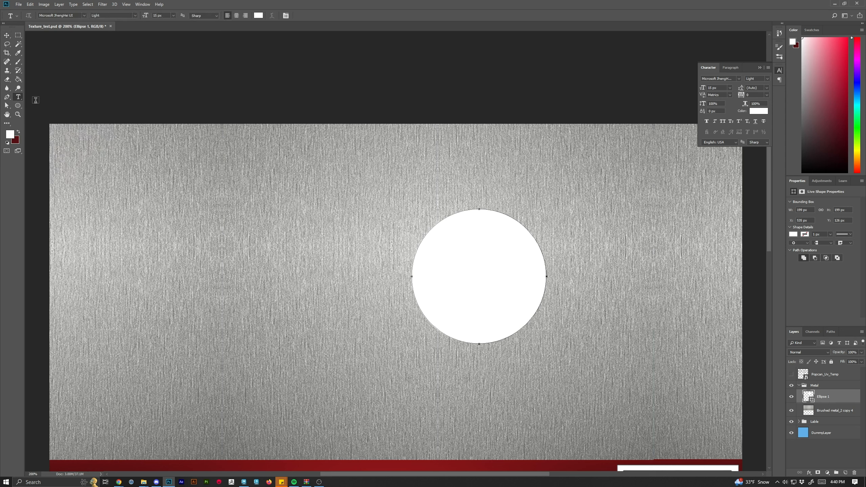
pyautogui.click(479, 208)
pyautogui.write('Plea')
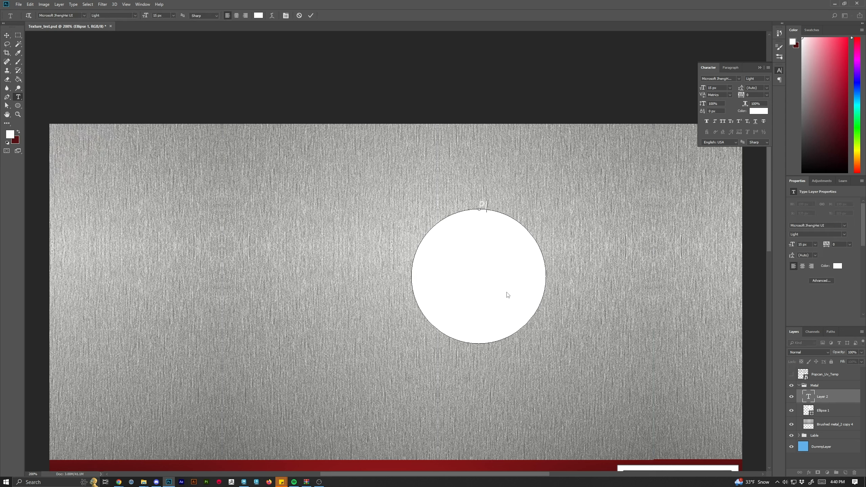
pyautogui.write('se Recycle')
pyautogui.press('BackSpace')
pyautogui.press('BackSpace')
pyautogui.press('BackSpace')
pyautogui.press('BackSpace')
pyautogui.press('BackSpace')
pyautogui.write('cycle')
# Select the Please Recycle text, set its colour to dark grey 2d2d2d, and commit the text.
pyautogui.moveTo(540, 238); pyautogui.dragTo(400, 192)
pyautogui.moveTo(479, 199); pyautogui.dragTo(481, 204)
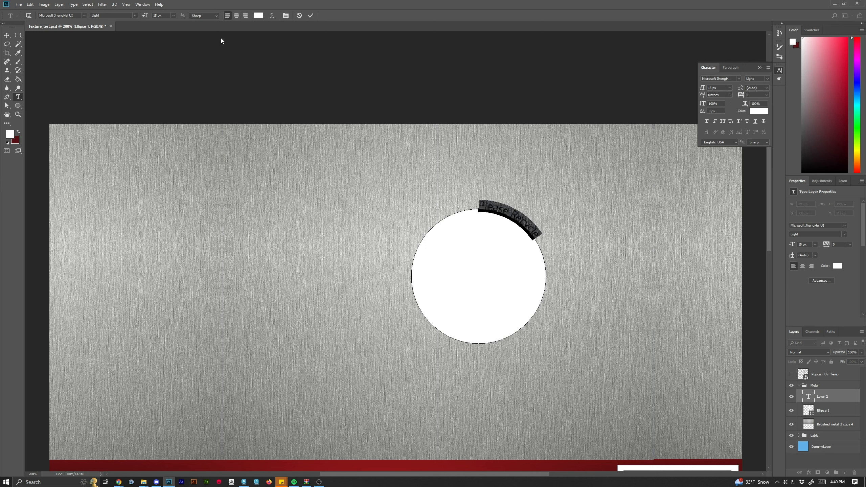
pyautogui.click(259, 16)
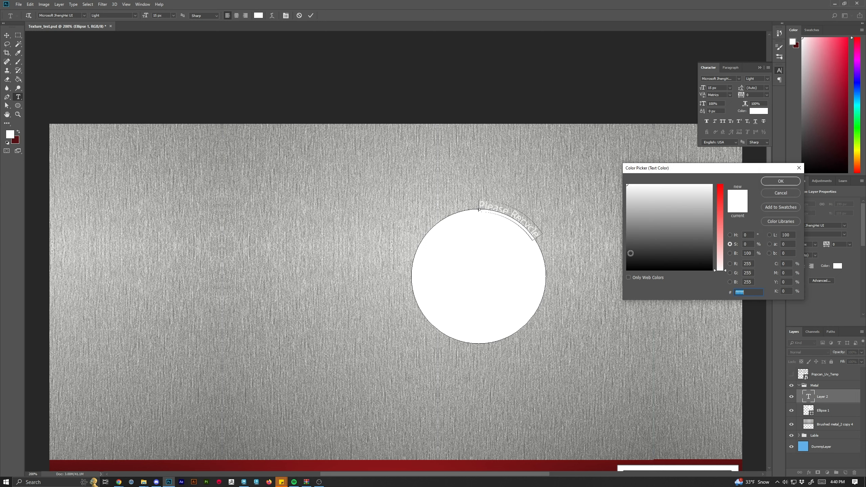
pyautogui.click(634, 256)
pyautogui.click(627, 269)
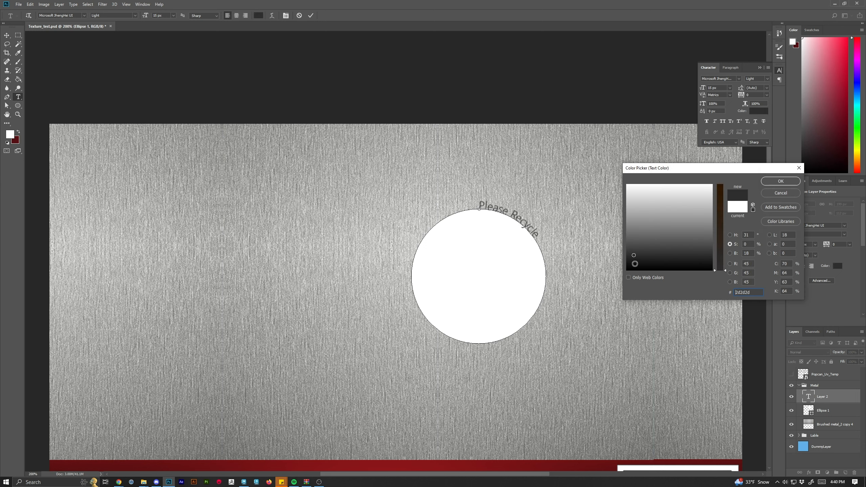
pyautogui.click(779, 184)
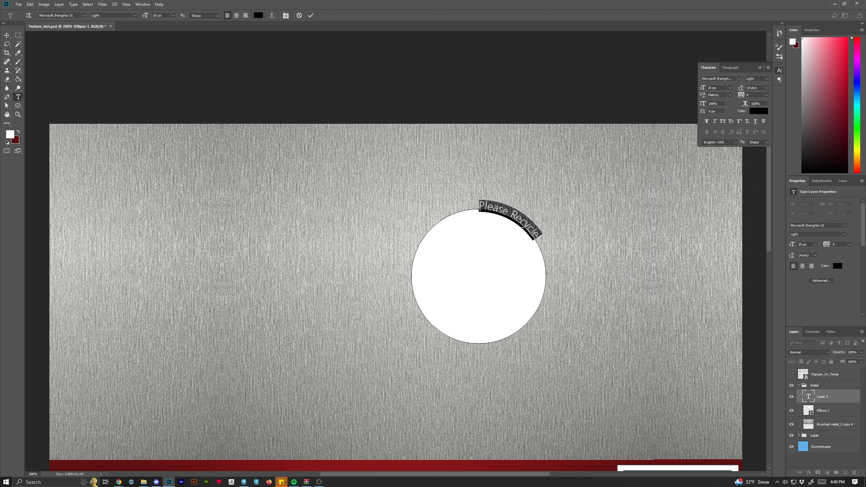
pyautogui.click(309, 16)
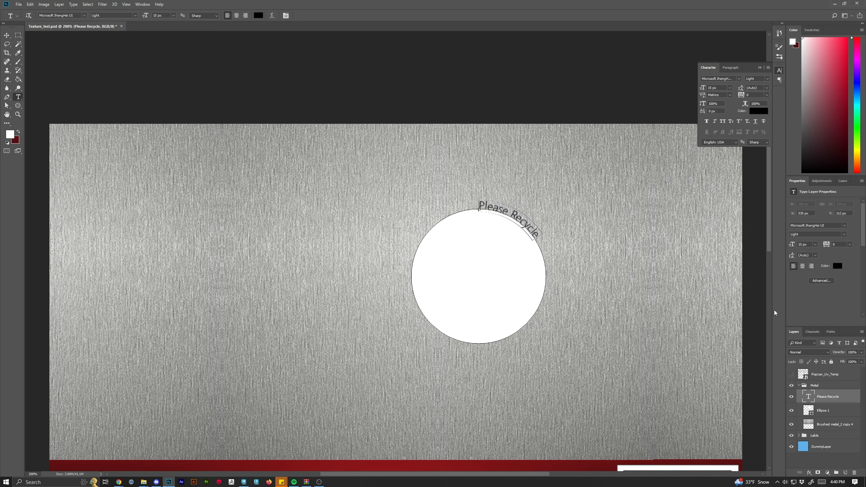
# Hide the white Ellipse 1 circle layer, leaving only the curved text visible.
pyautogui.click(792, 411)
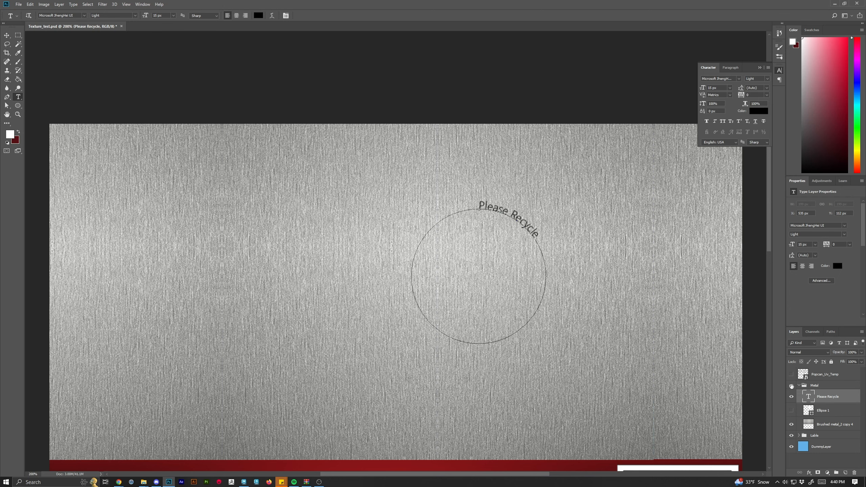
pyautogui.click(792, 386)
pyautogui.click(792, 386)
pyautogui.hotkey('ctrl', '-')
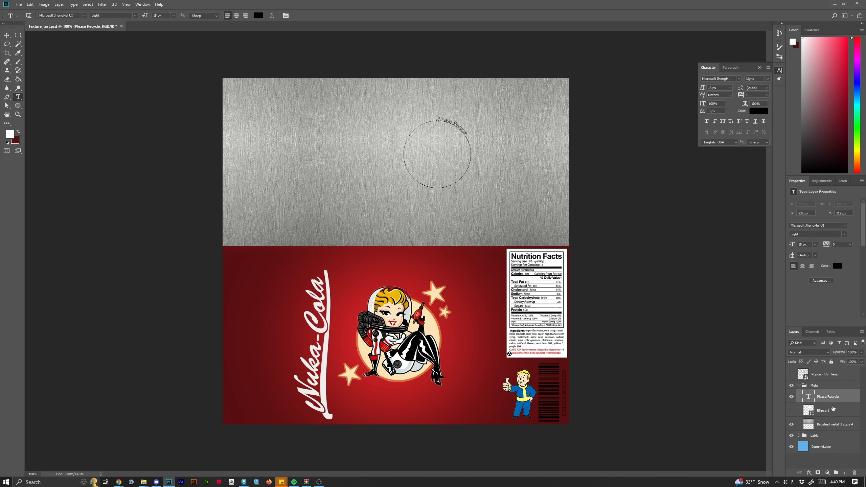
# Set the Please Recycle text layer's opacity to 40%.
pyautogui.click(828, 415)
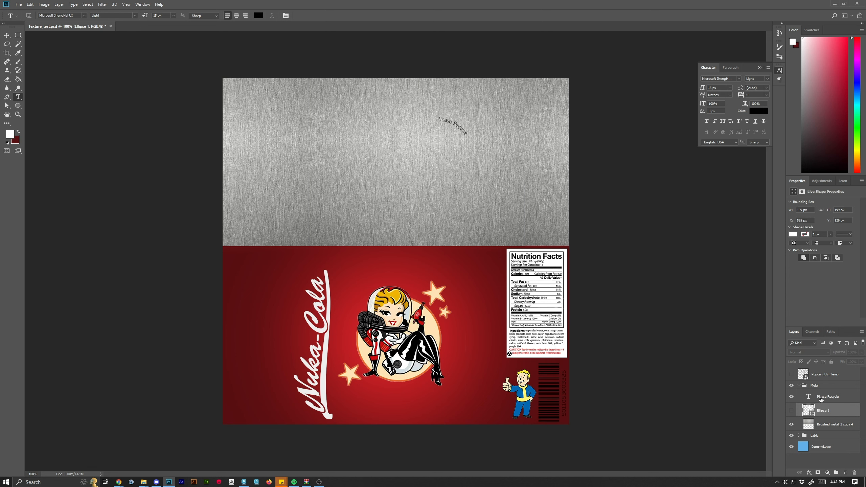
pyautogui.click(817, 400)
pyautogui.click(791, 397)
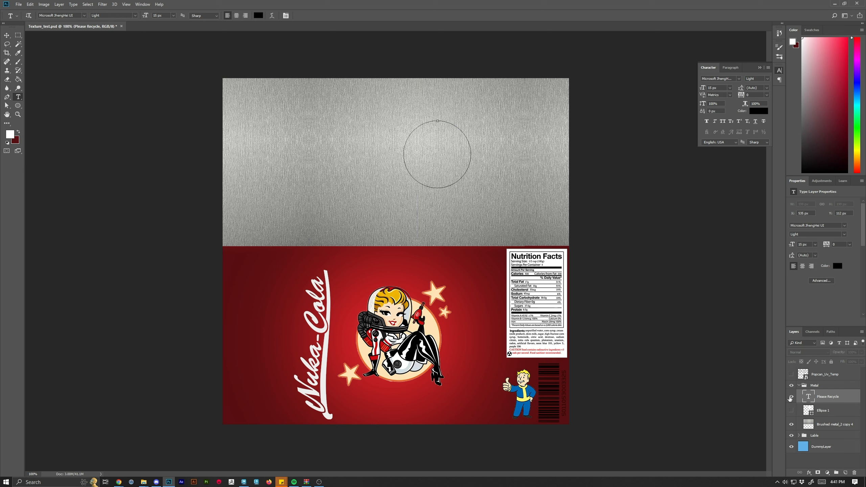
pyautogui.click(791, 397)
pyautogui.click(862, 352)
pyautogui.moveTo(863, 362); pyautogui.dragTo(845, 363)
# Delete the DummyLayer layer from the layer stack.
pyautogui.hotkey('ctrl', '-')
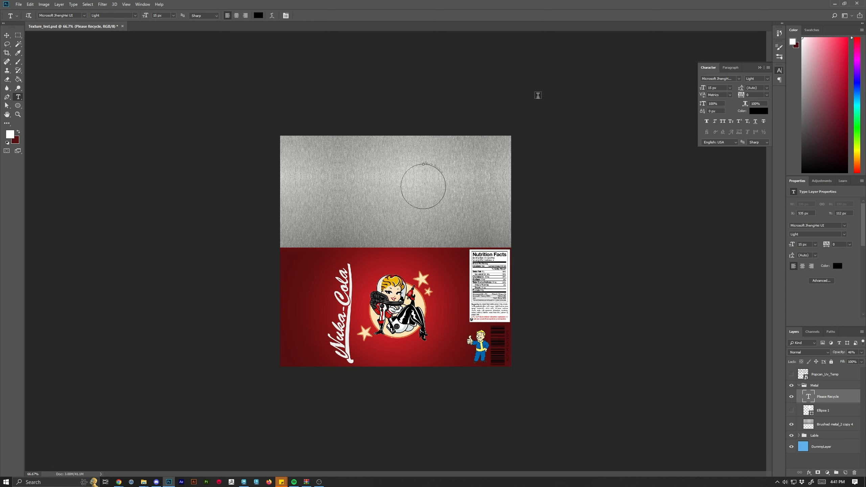
pyautogui.hotkey('ctrl', '-')
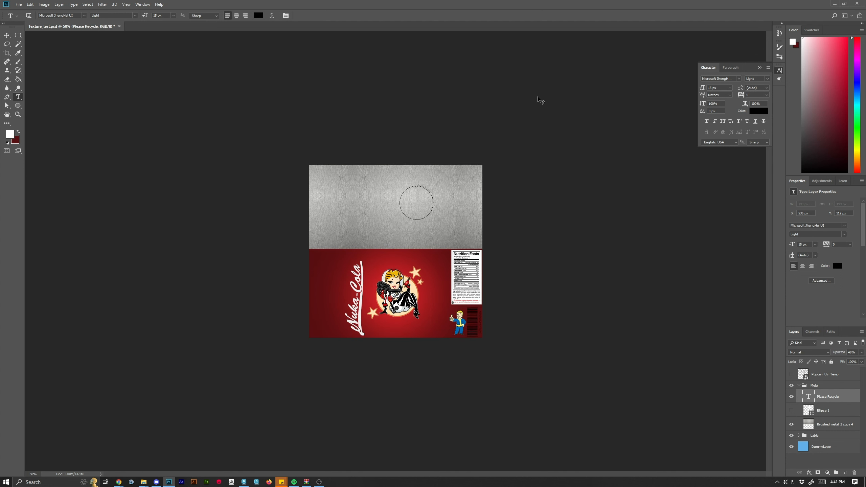
pyautogui.hotkey('ctrl', '+')
pyautogui.hotkey('ctrl', '+')
pyautogui.hotkey('ctrl', '+')
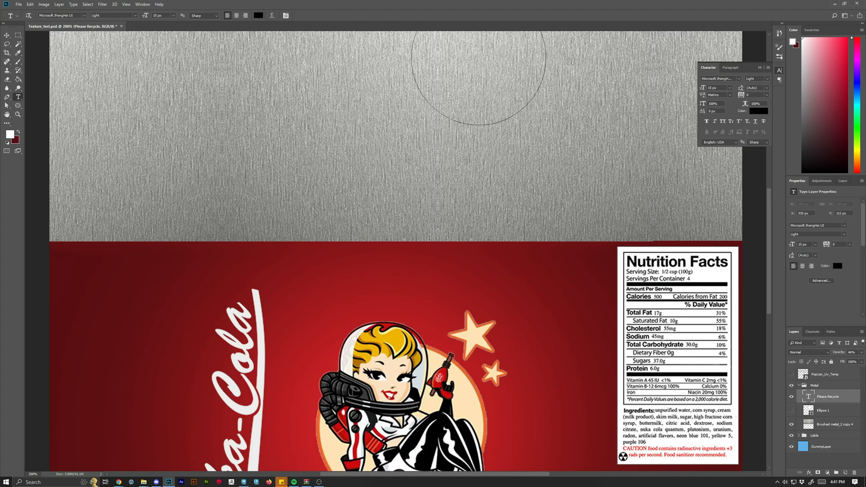
pyautogui.moveTo(769, 254); pyautogui.dragTo(768, 217)
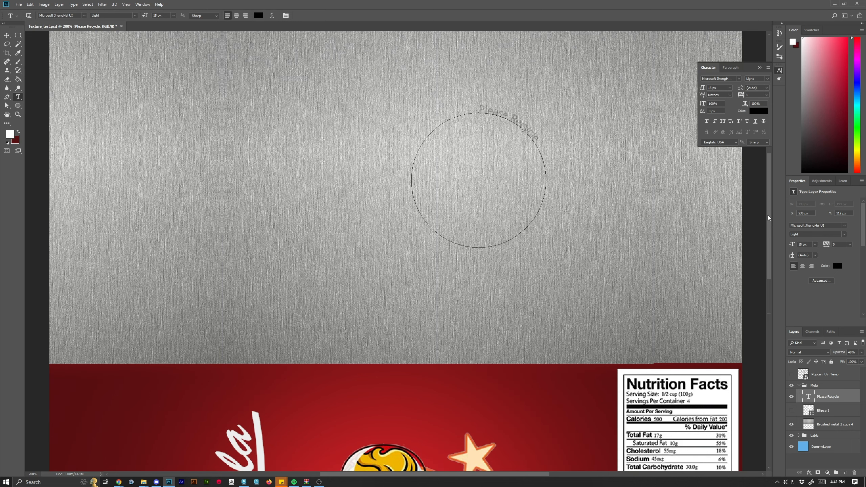
pyautogui.hotkey('ctrl', '-')
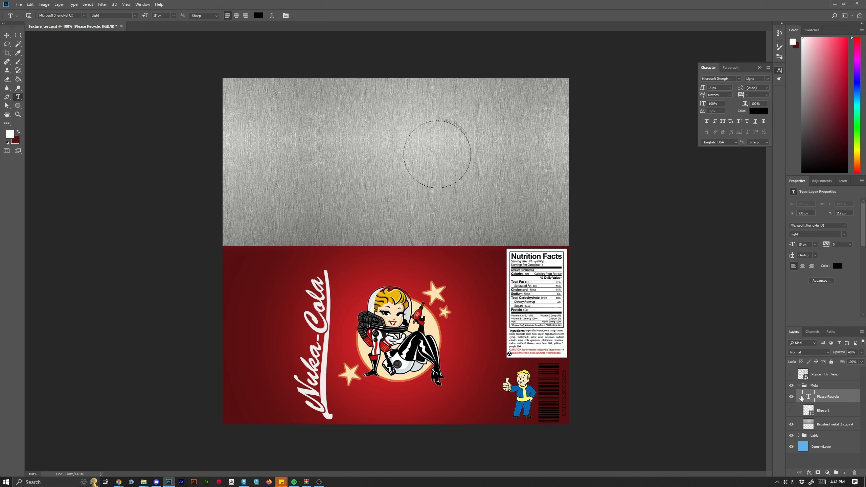
pyautogui.click(827, 387)
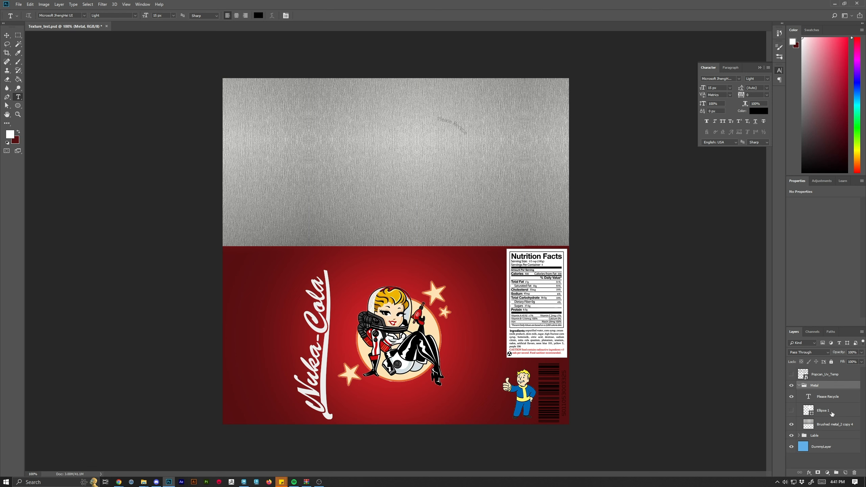
pyautogui.keyDown('shift'); pyautogui.click(828, 436); pyautogui.keyUp('shift')
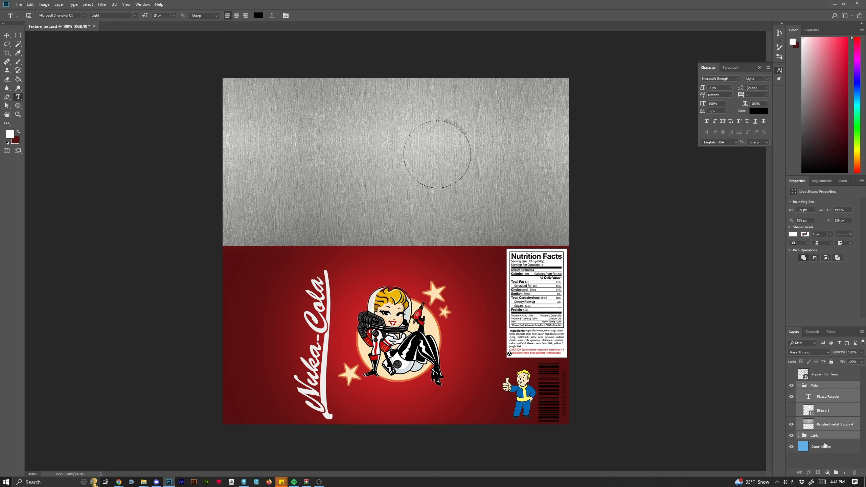
pyautogui.click(825, 445)
pyautogui.click(855, 473)
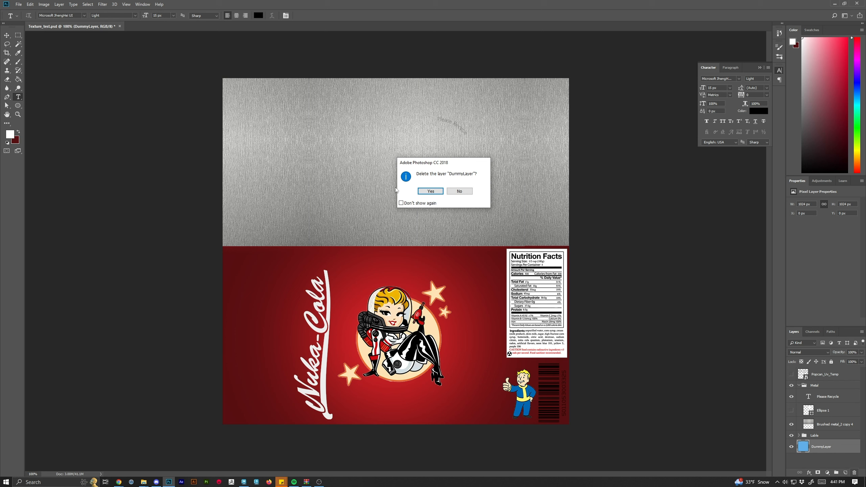
pyautogui.click(422, 193)
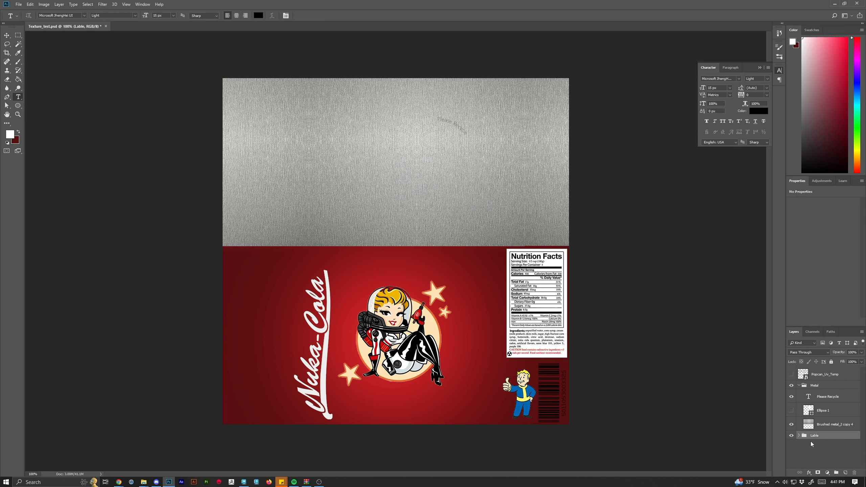
# Group the Metal and Label groups together and name the new group BaseCola.
pyautogui.click(817, 388)
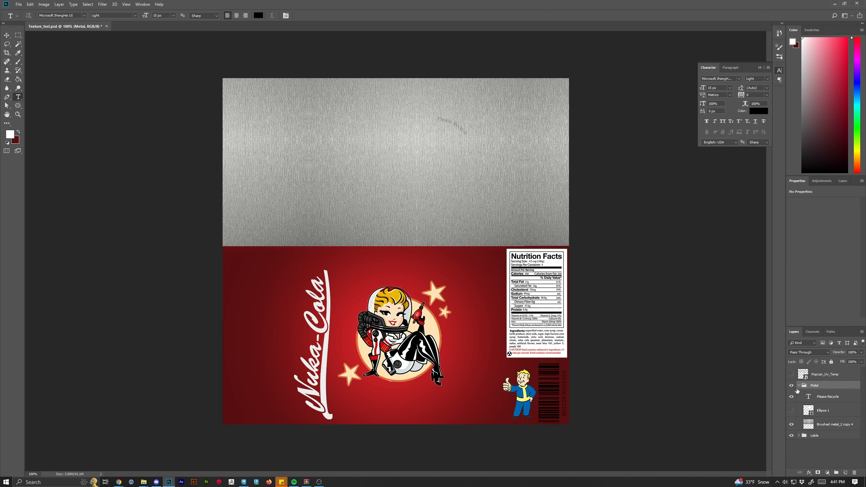
pyautogui.click(798, 386)
pyautogui.keyDown('shift'); pyautogui.click(820, 396); pyautogui.keyUp('shift')
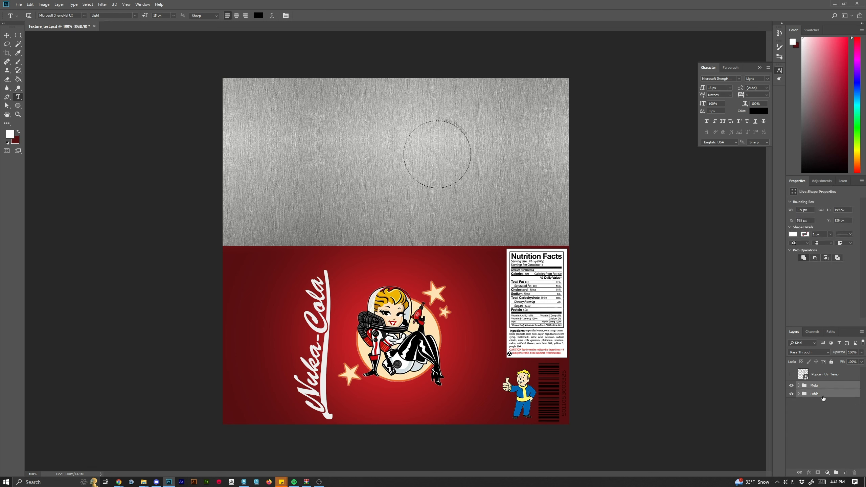
pyautogui.click(837, 473)
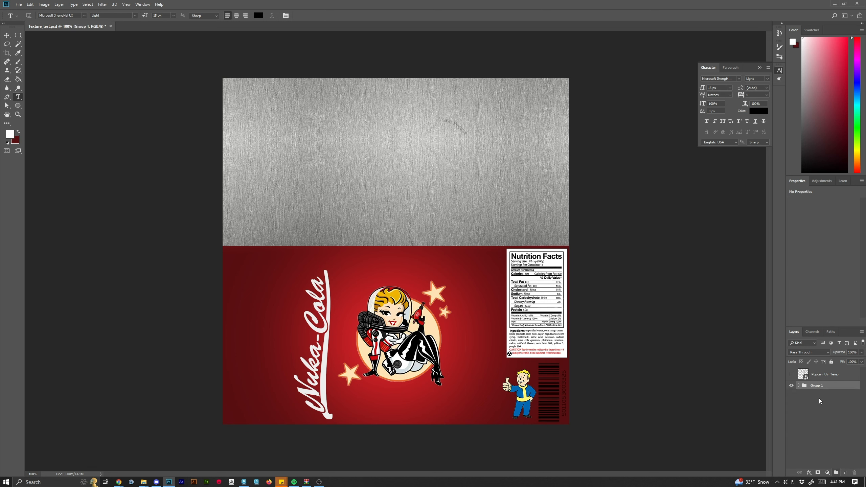
pyautogui.doubleClick(818, 386)
pyautogui.write('BaseCole')
pyautogui.press('Return')
pyautogui.doubleClick(823, 389)
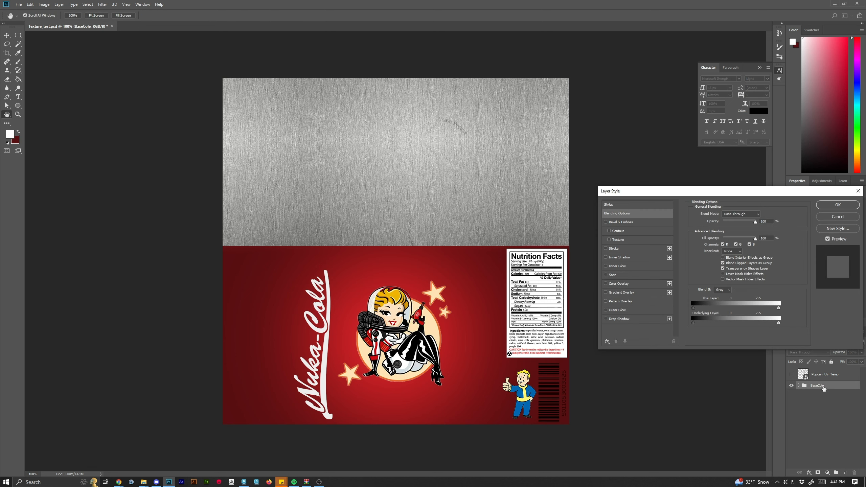
pyautogui.click(859, 191)
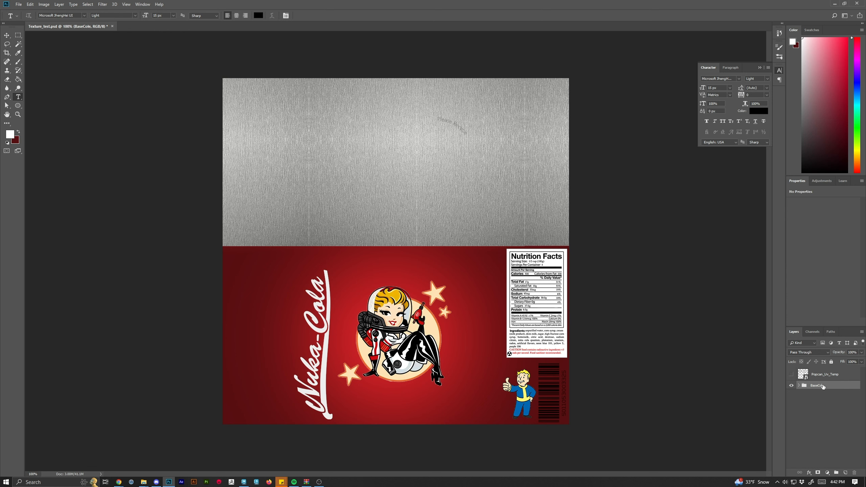
pyautogui.rightClick(823, 386)
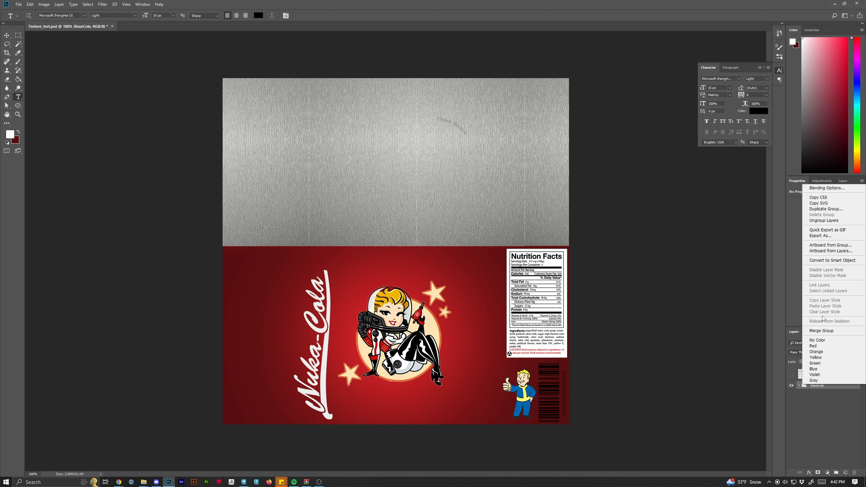
pyautogui.click(819, 432)
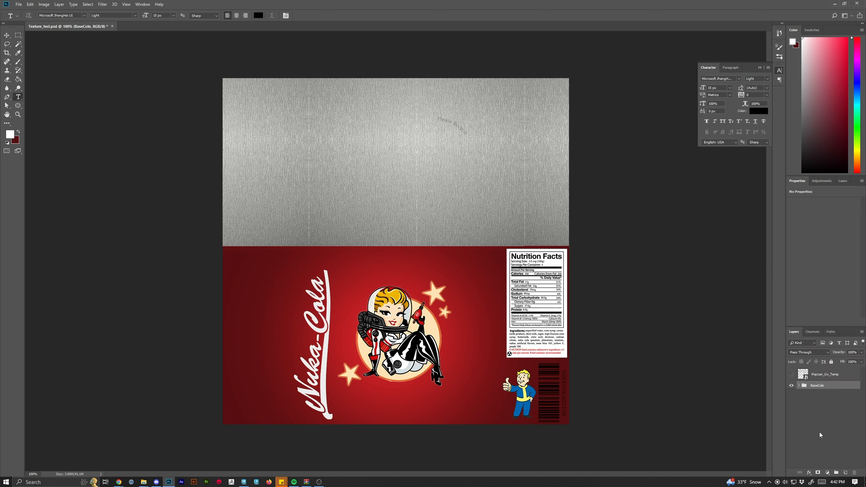
pyautogui.doubleClick(824, 386)
pyautogui.click(836, 392)
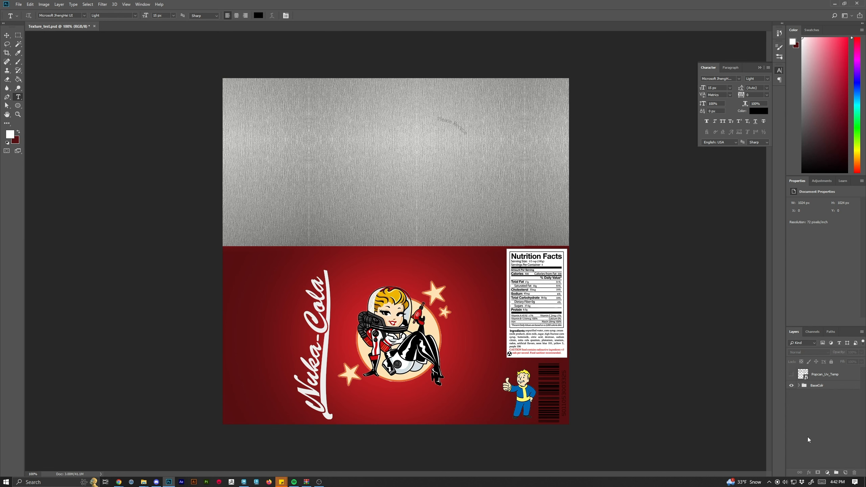
# Save the document as a Photoshop file named PopcanTexturing with maximised compatibility.
pyautogui.click(17, 5)
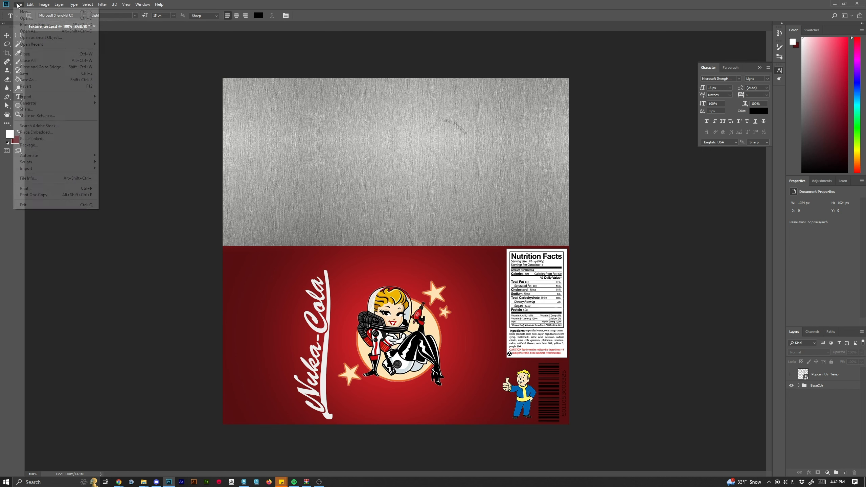
pyautogui.click(42, 80)
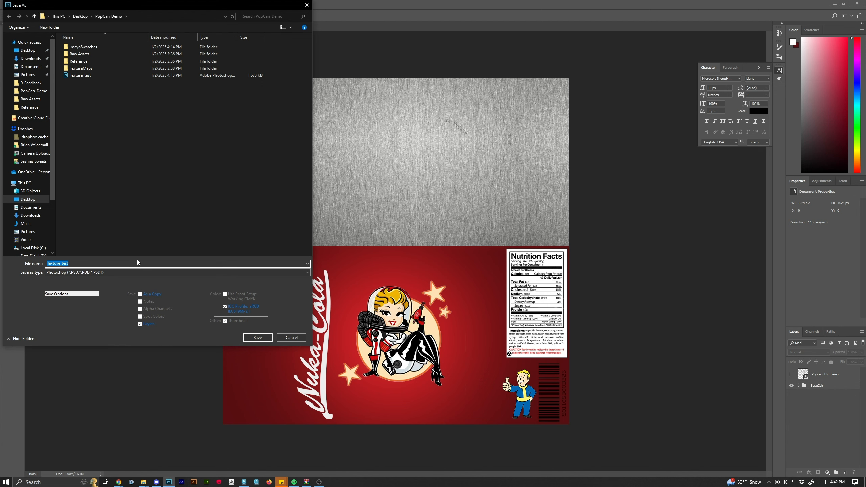
pyautogui.write('T')
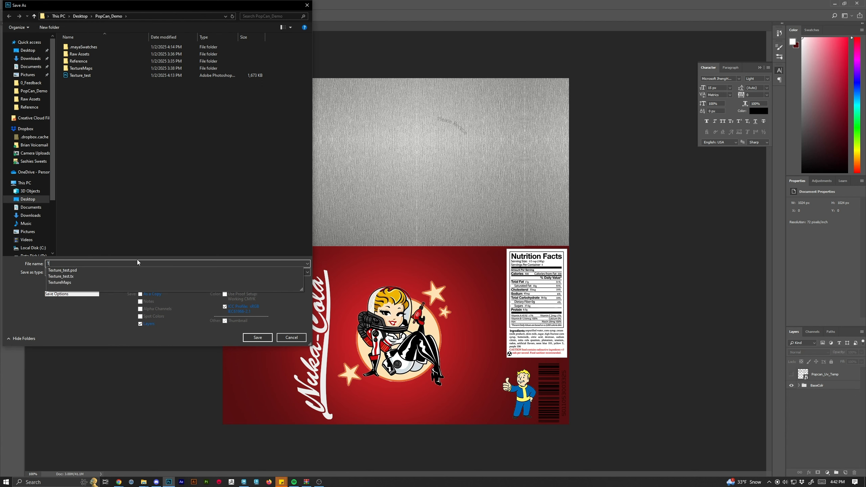
pyautogui.press('BackSpace')
pyautogui.write('Pop')
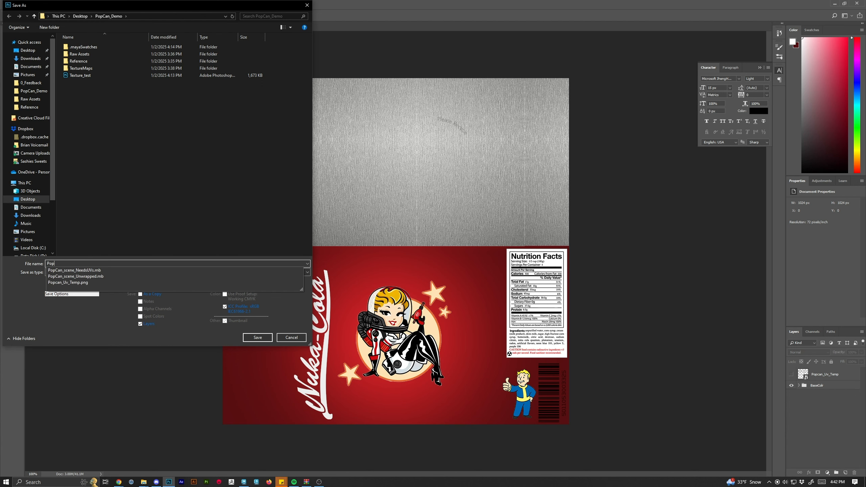
pyautogui.write('canTe')
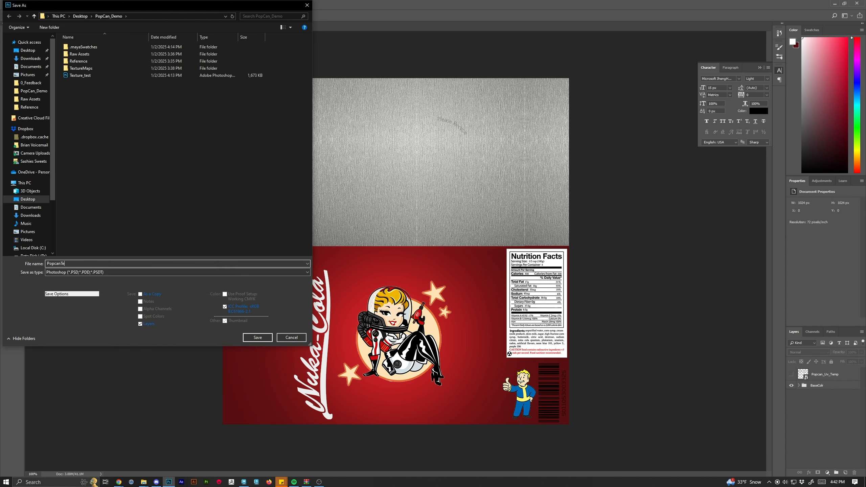
pyautogui.write('xturing')
pyautogui.press('Return')
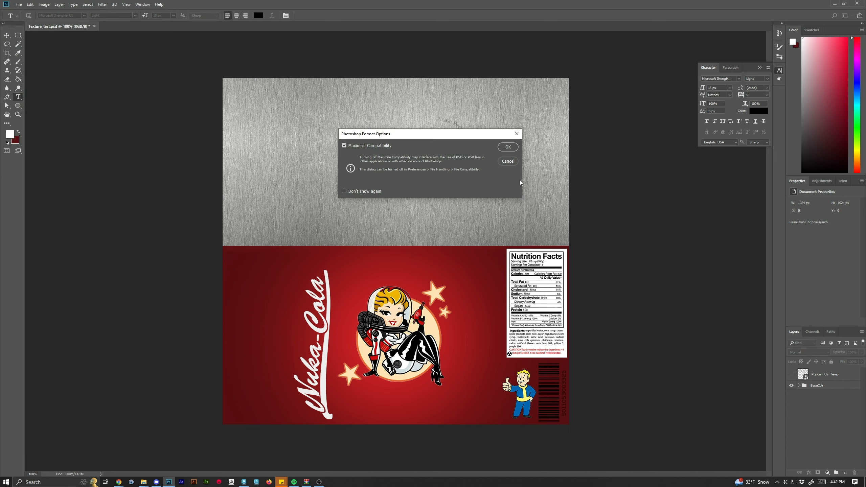
pyautogui.click(508, 148)
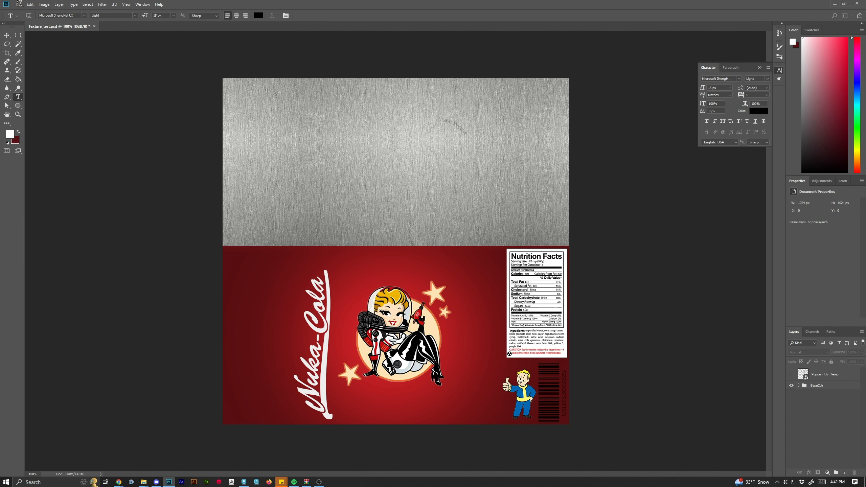
# Save a PNG copy of the texture in the PopCan_Demo folder, naming it as the PopCan base colour map, with large file size.
pyautogui.click(20, 3)
pyautogui.click(19, 5)
pyautogui.click(18, 5)
pyautogui.click(34, 81)
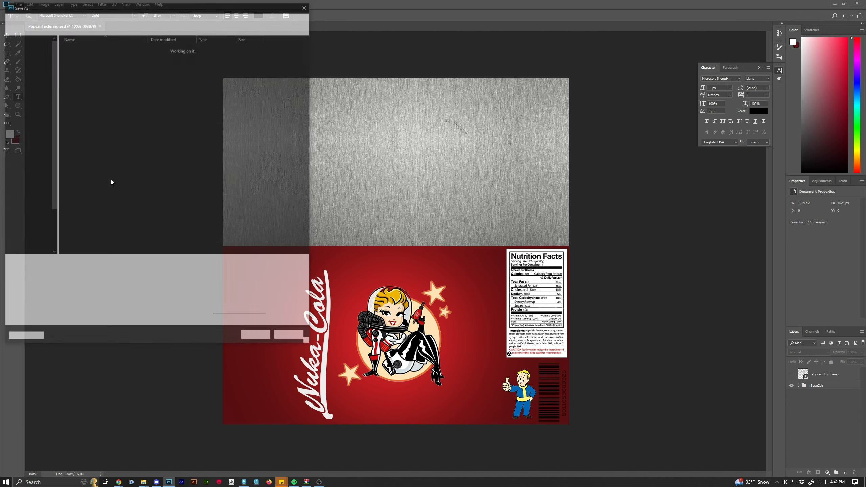
pyautogui.click(89, 273)
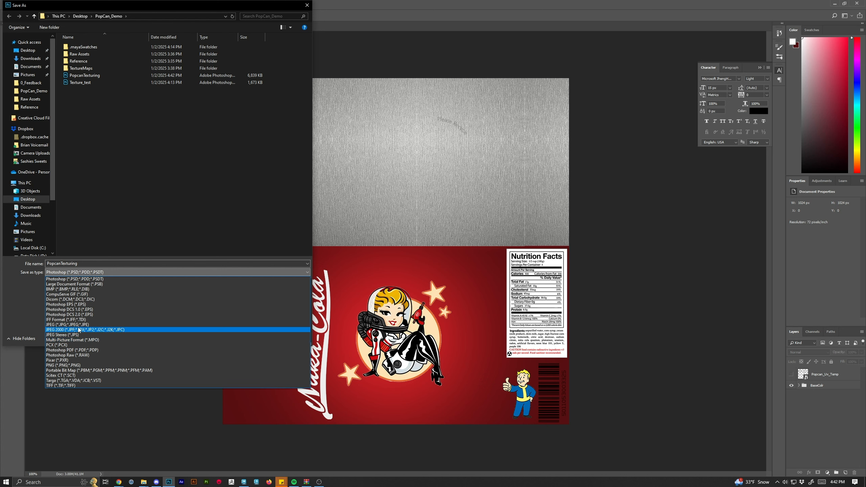
pyautogui.click(78, 366)
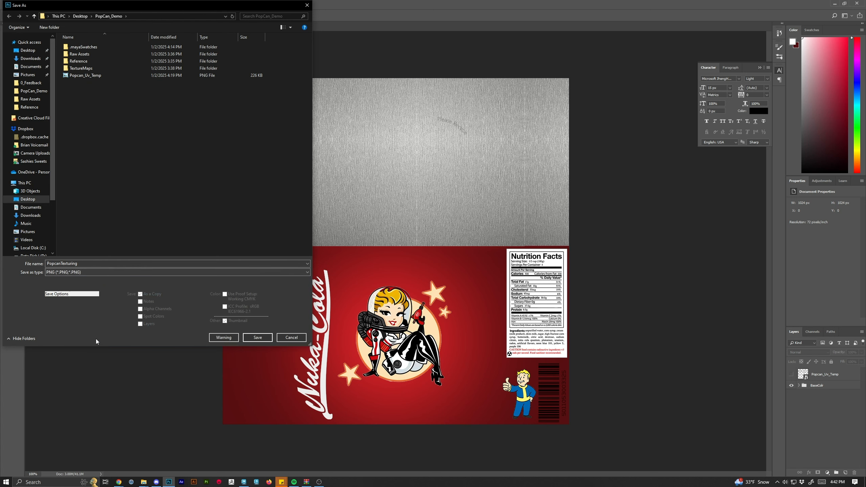
pyautogui.click(82, 265)
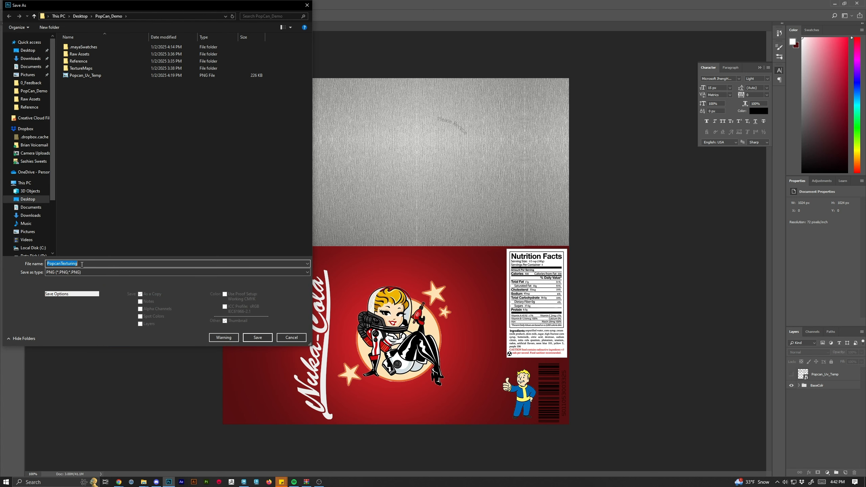
pyautogui.press('BackSpace')
pyautogui.press('BackSpace')
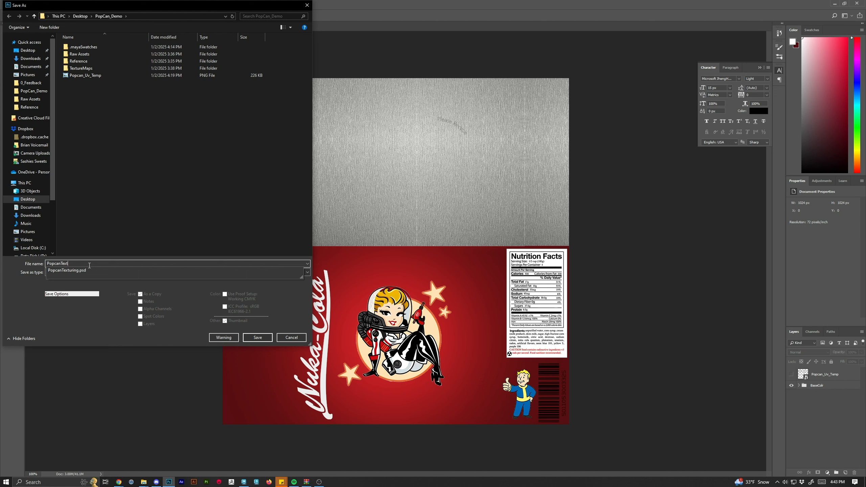
pyautogui.press('BackSpace')
pyautogui.press('BackSpace')
pyautogui.press('BackSpace')
pyautogui.press('BackSpace')
pyautogui.press('BackSpace')
pyautogui.write('Ca')
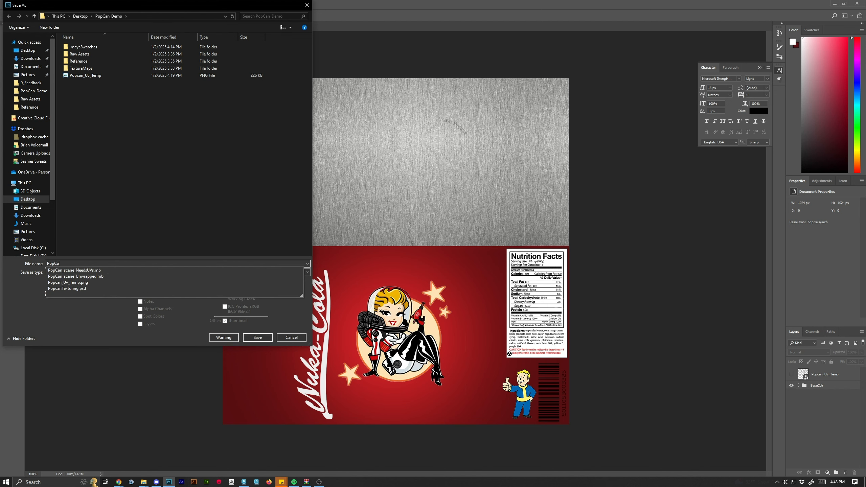
pyautogui.write('n_Base')
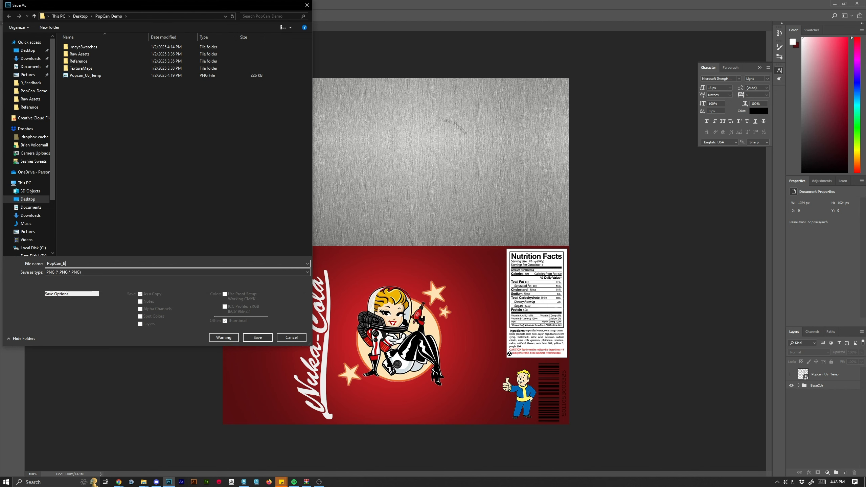
pyautogui.press('BackSpace')
pyautogui.press('BackSpace')
pyautogui.press('BackSpace')
pyautogui.write('eC')
pyautogui.press('Return')
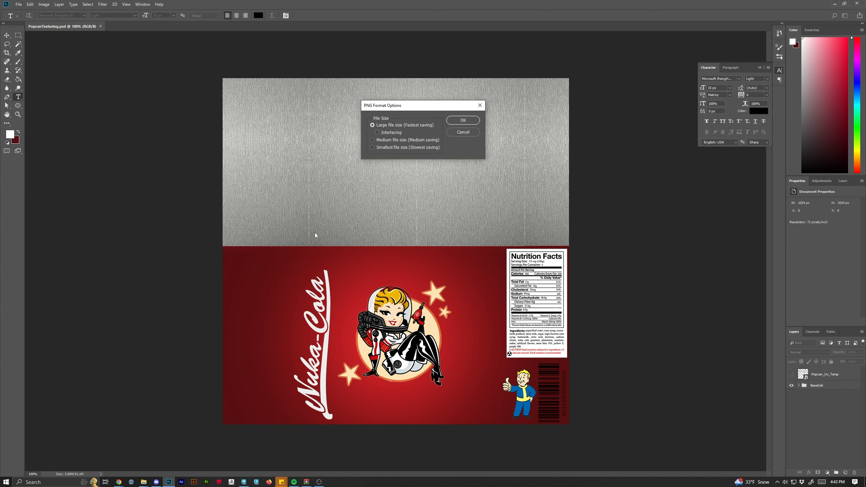
pyautogui.click(464, 121)
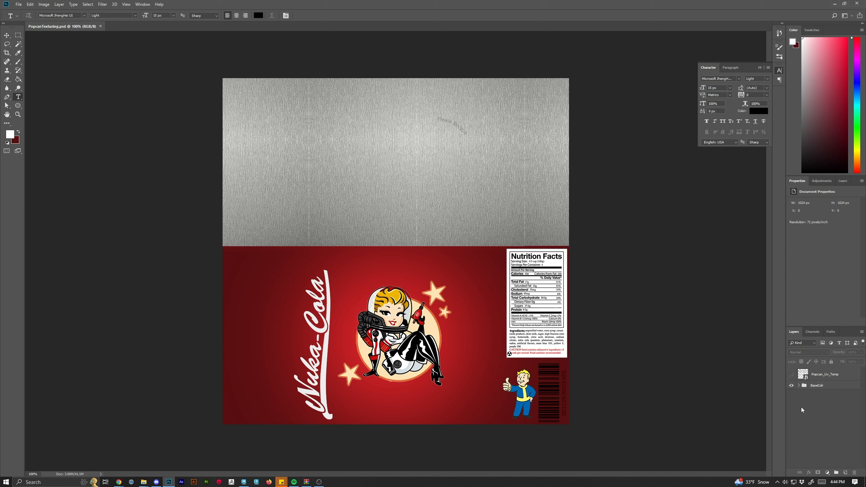
# Duplicate the BaseCol group and rename the copy BumpMap.
pyautogui.moveTo(811, 391); pyautogui.dragTo(845, 474)
pyautogui.doubleClick(823, 386)
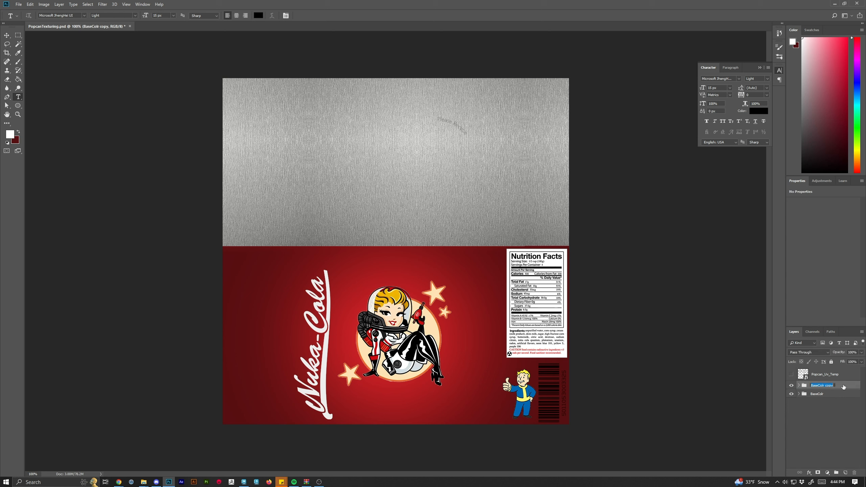
pyautogui.write('BumpM')
pyautogui.write('ap')
pyautogui.press('Return')
# Inside BumpMap, hide the brushed metal layer and the original BaseCol group, and show the Ellipse 1 layer.
pyautogui.click(799, 385)
pyautogui.click(791, 394)
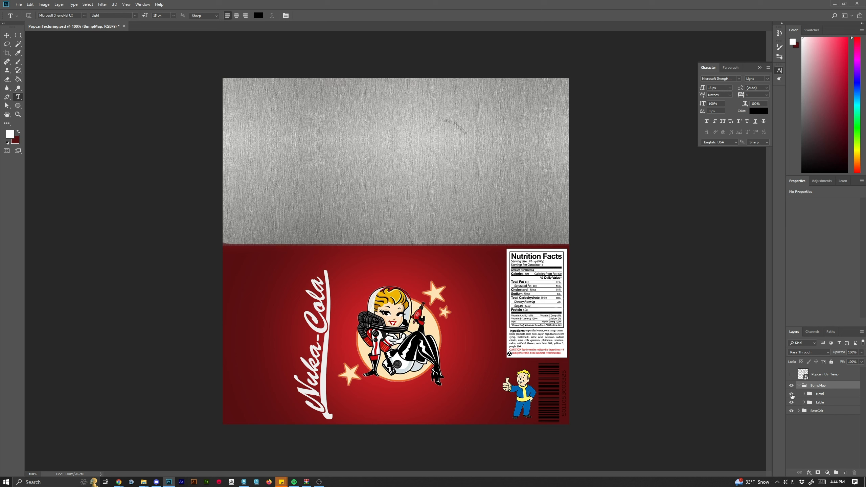
pyautogui.click(804, 395)
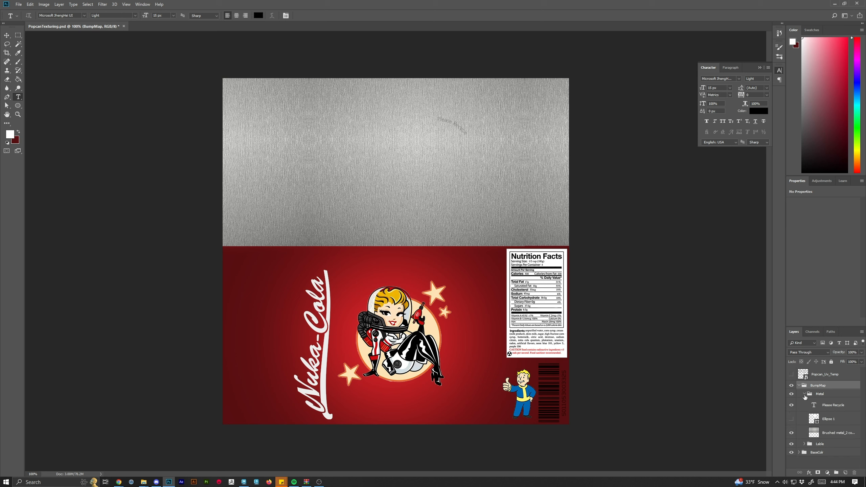
pyautogui.click(791, 434)
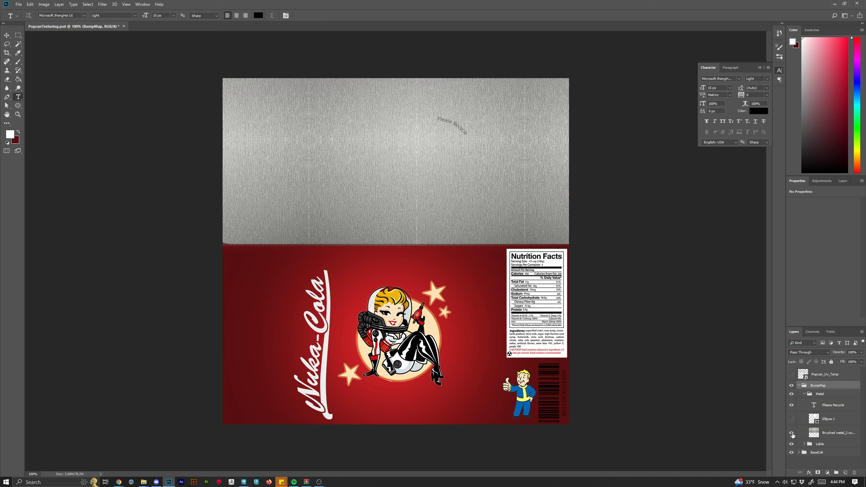
pyautogui.click(791, 452)
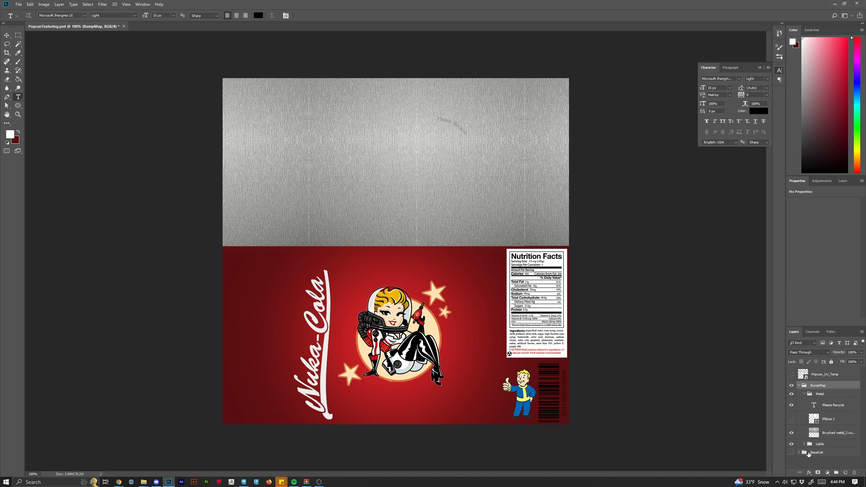
pyautogui.click(791, 419)
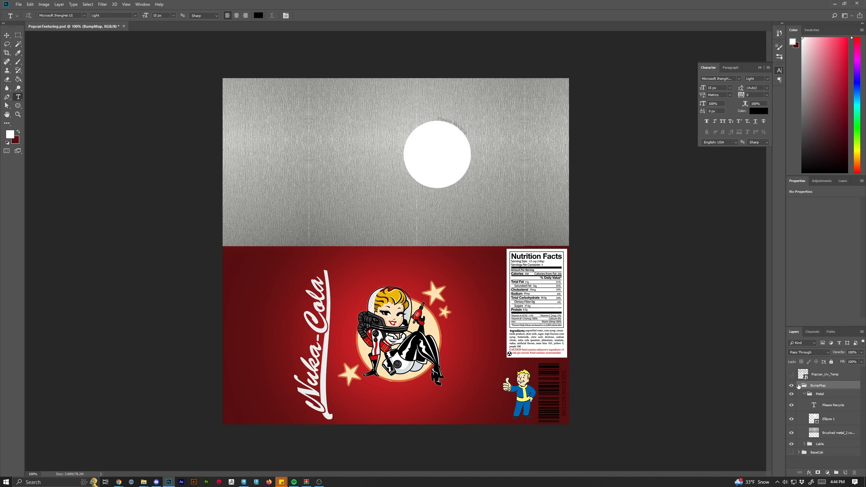
pyautogui.click(804, 394)
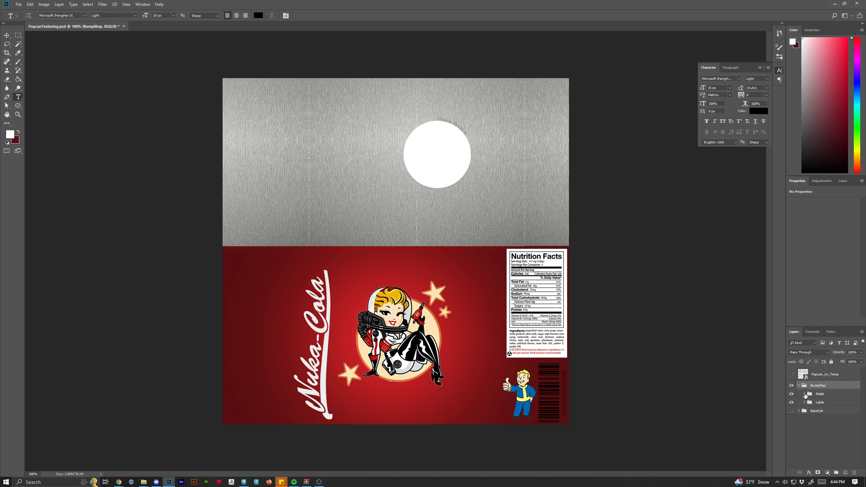
# Create a new layer in the BumpMap group and move it below the Lable group.
pyautogui.click(823, 403)
pyautogui.click(847, 472)
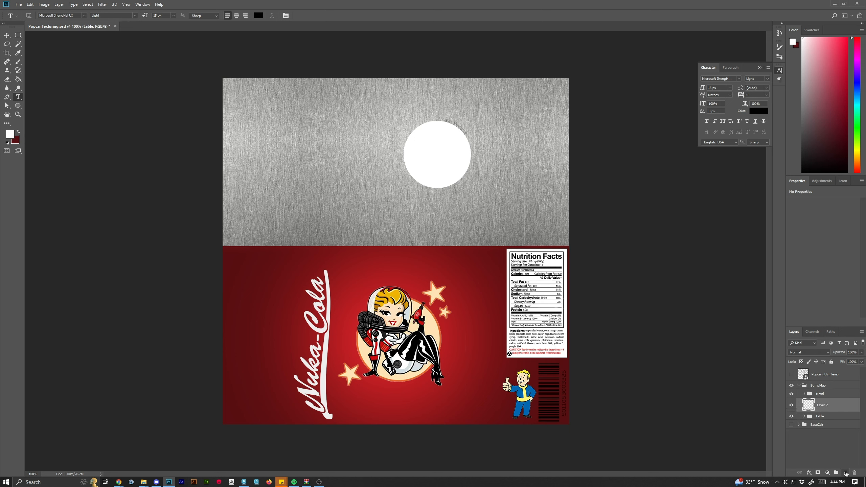
pyautogui.moveTo(822, 405); pyautogui.dragTo(820, 419)
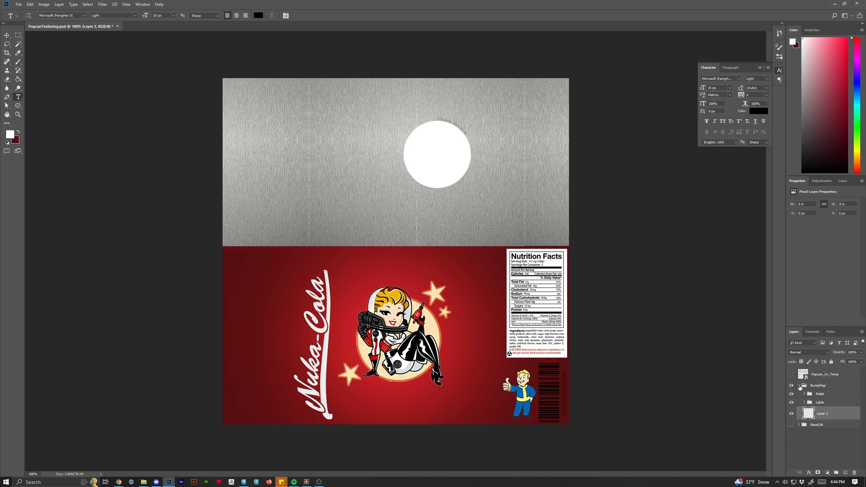
# Set the foreground colour to a neutral gray with 50% brightness (808080).
pyautogui.click(803, 387)
pyautogui.click(814, 413)
pyautogui.click(803, 123)
pyautogui.click(10, 133)
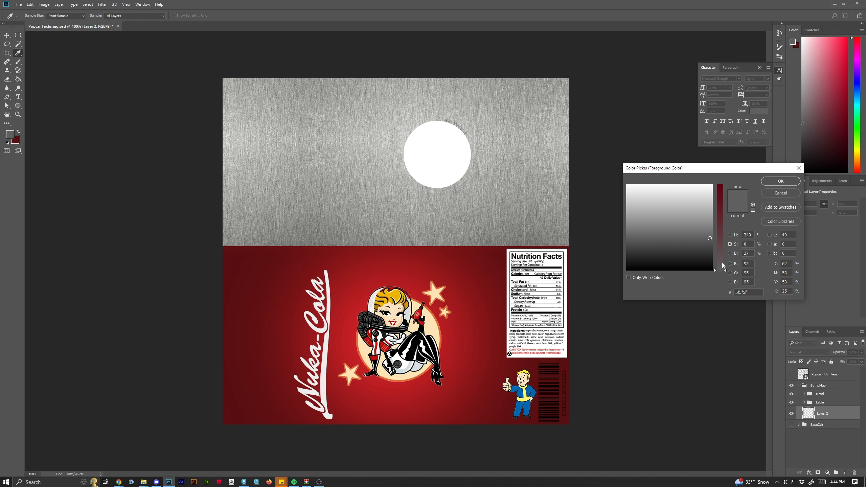
pyautogui.click(744, 252)
pyautogui.press('Return')
pyautogui.click(10, 134)
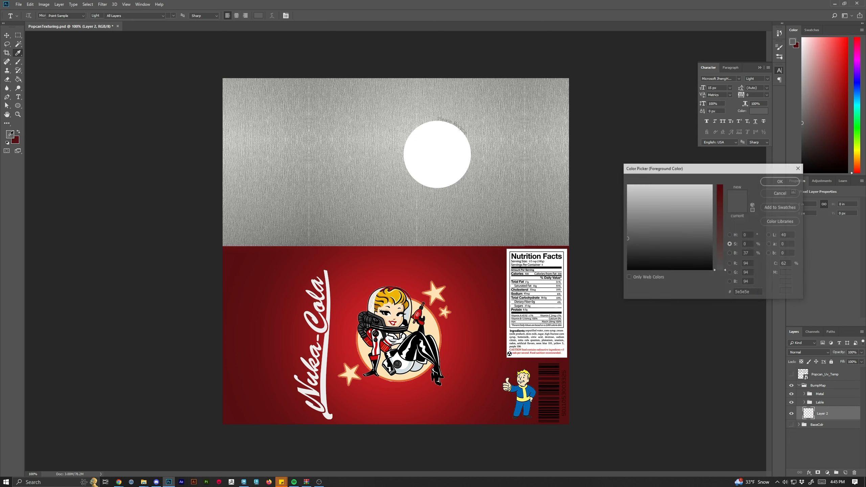
pyautogui.doubleClick(751, 254)
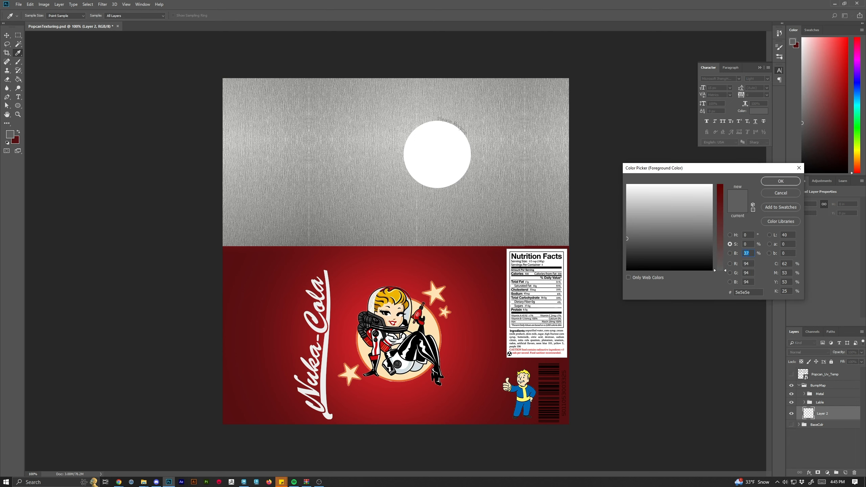
pyautogui.write('50')
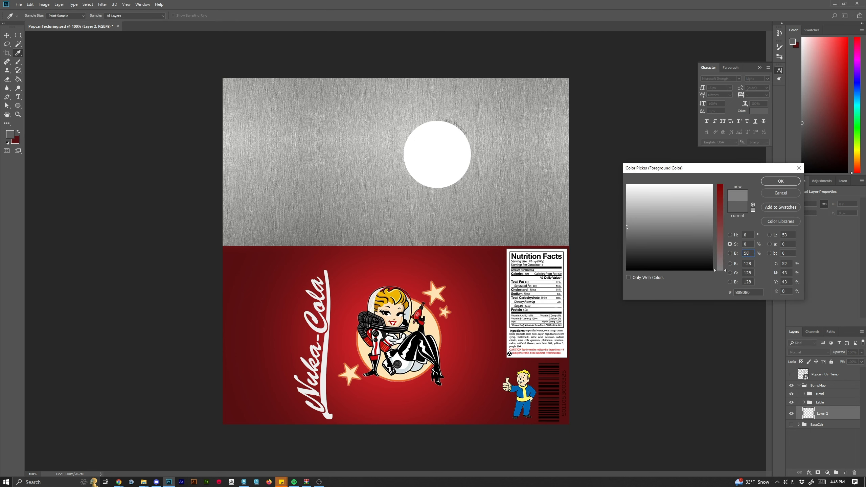
pyautogui.click(781, 182)
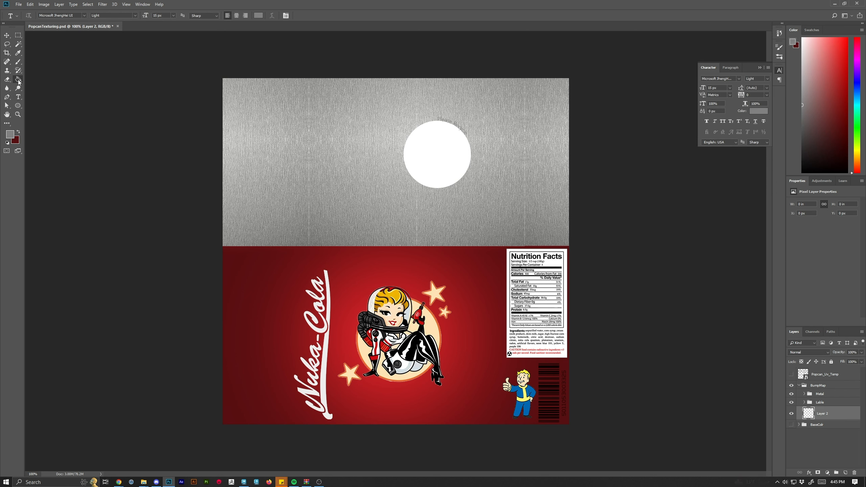
# Fill the new layer with the gray using the Paint Bucket tool.
pyautogui.click(18, 82)
pyautogui.click(421, 191)
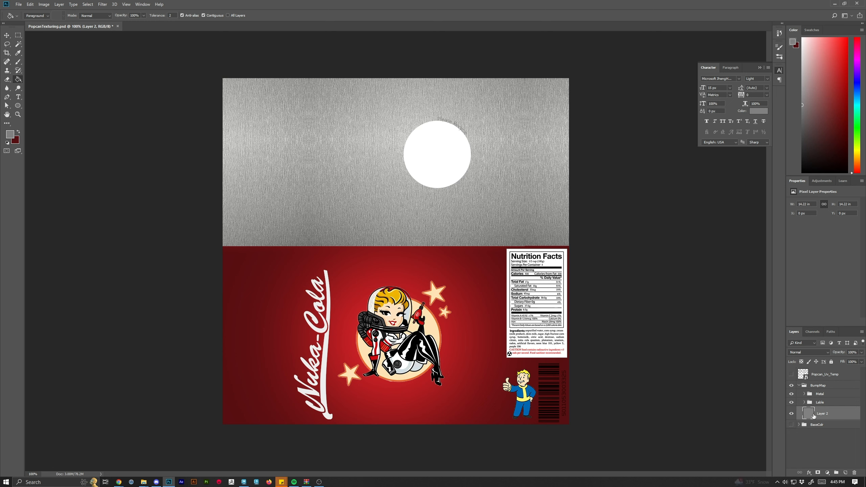
# Hide the Lable group and the brushed metal layer within the BumpMap group.
pyautogui.click(791, 403)
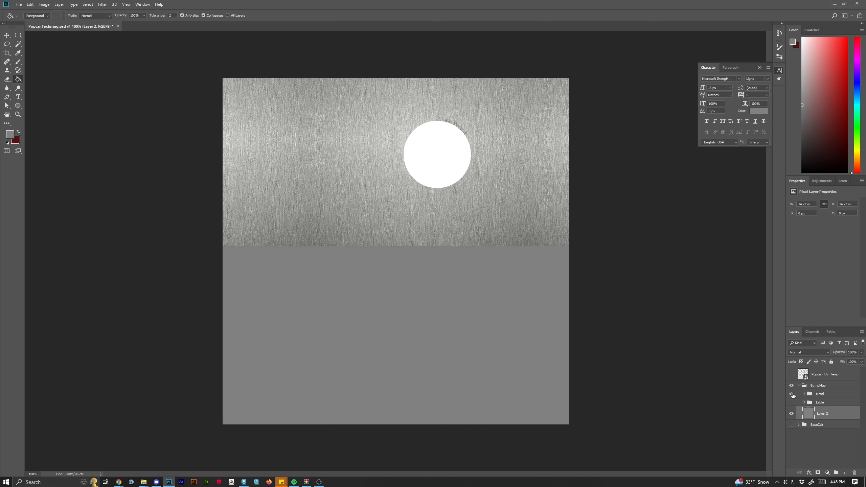
pyautogui.click(792, 394)
pyautogui.click(792, 395)
pyautogui.click(804, 394)
pyautogui.click(792, 434)
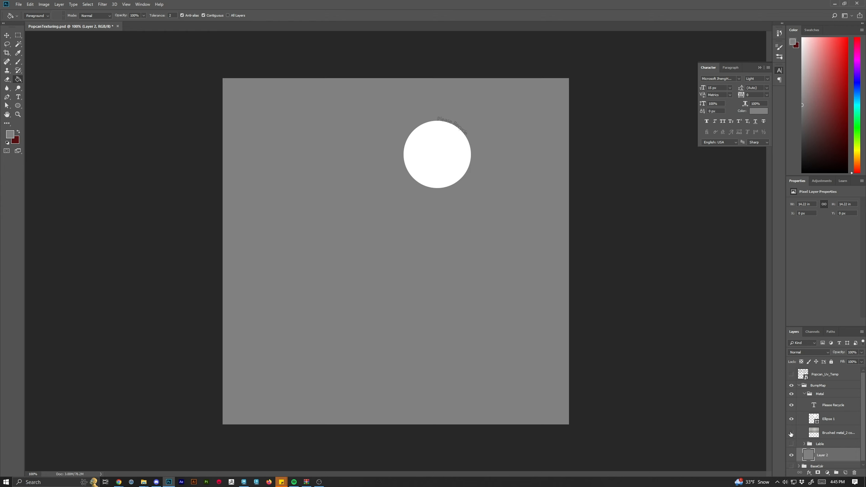
# Delete the Ellipse 1 layer from the BumpMap group's Metal folder.
pyautogui.click(836, 417)
pyautogui.click(855, 472)
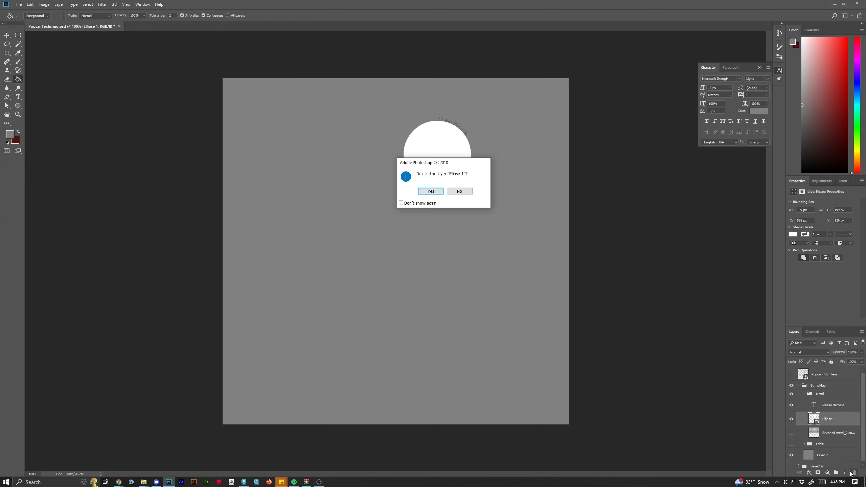
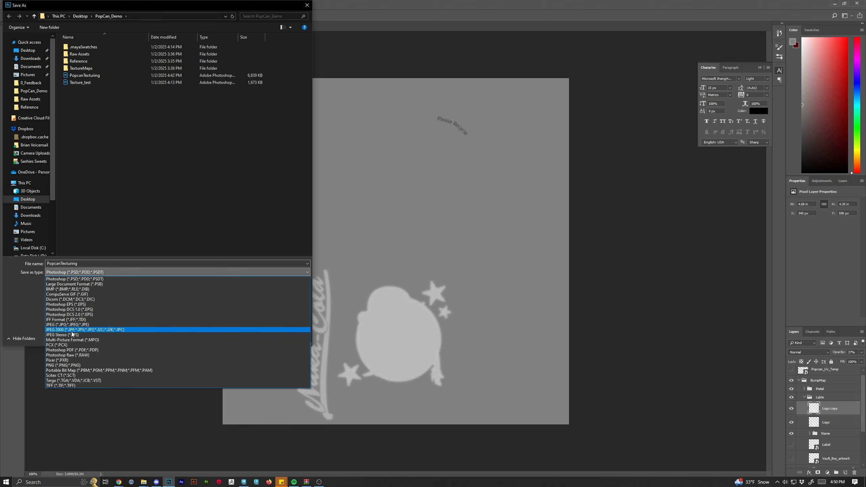
# Save the document as a PNG named PopCan_BumpMap with the default PNG options.
pyautogui.click(66, 365)
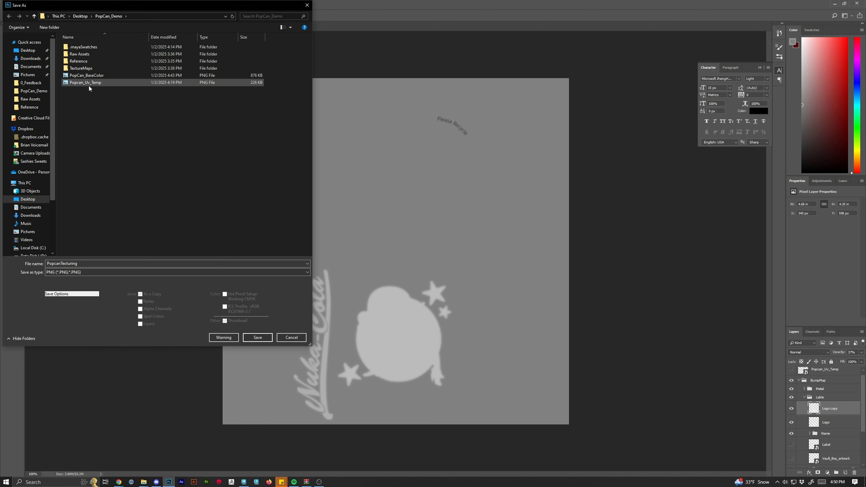
pyautogui.click(87, 76)
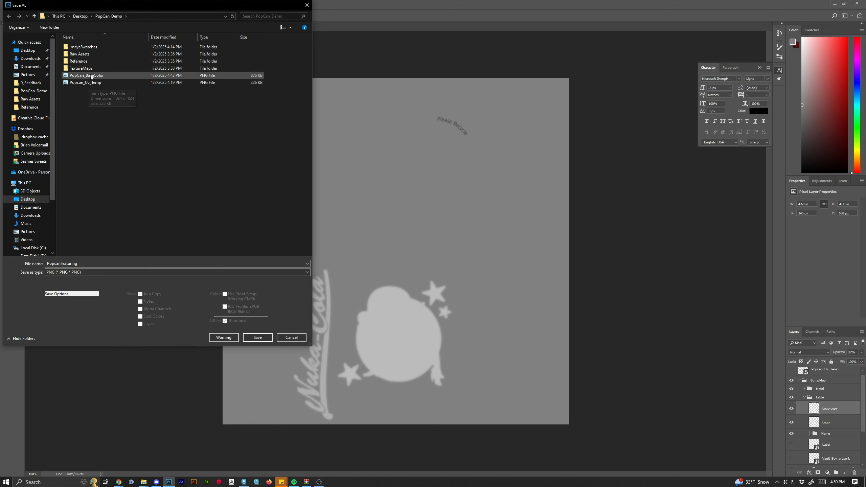
pyautogui.doubleClick(64, 264)
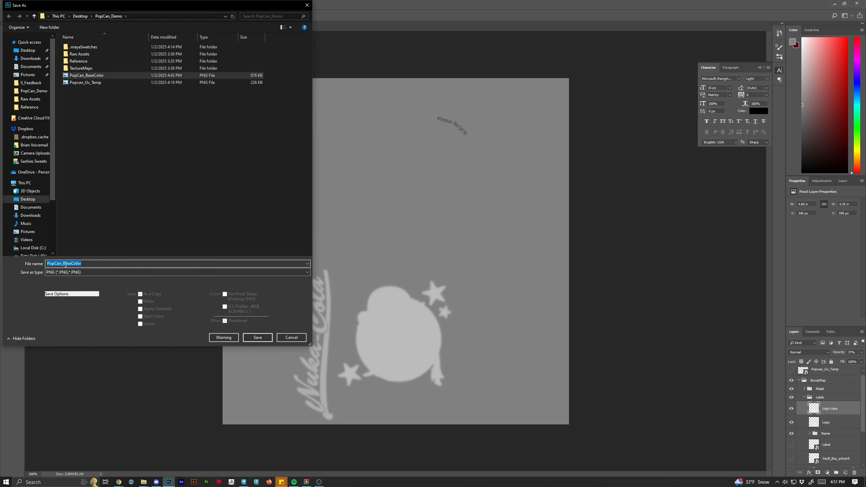
pyautogui.moveTo(64, 263); pyautogui.dragTo(92, 266)
pyautogui.write('B')
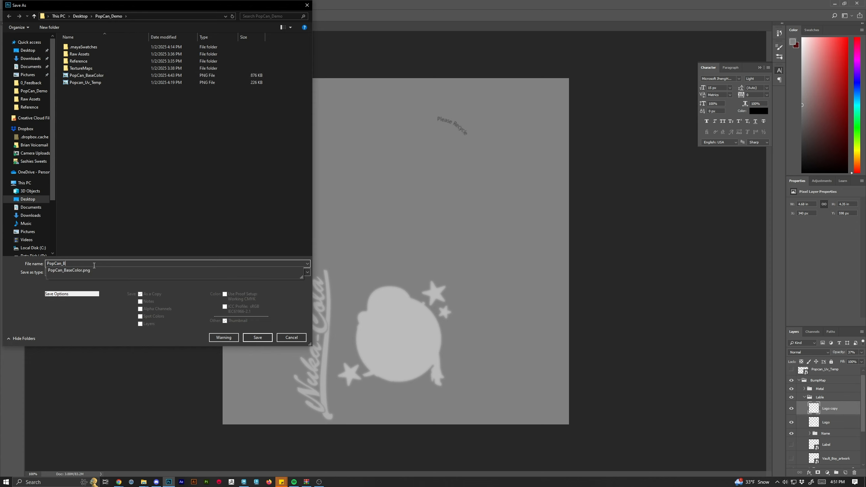
pyautogui.write('umpMap')
pyautogui.press('Return')
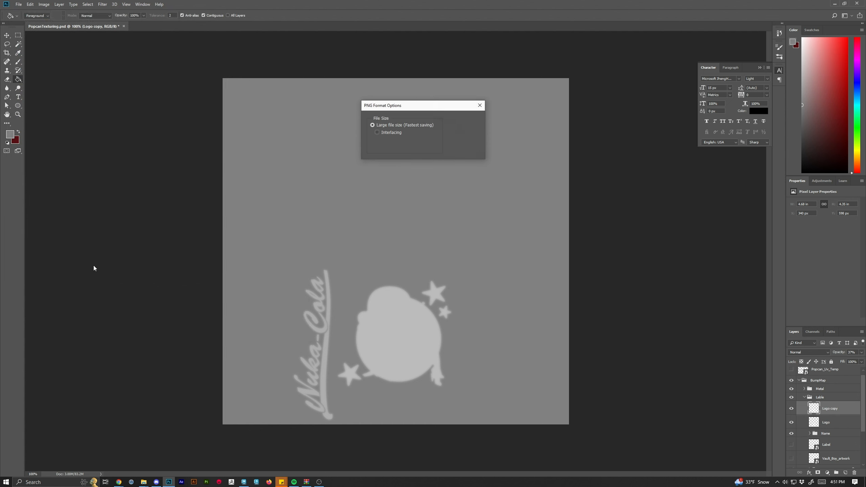
pyautogui.click(463, 121)
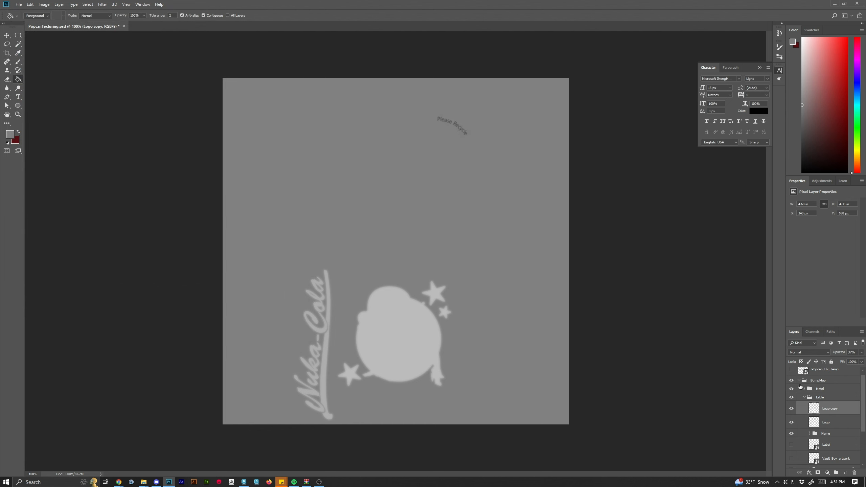
# Collapse the BumpMap group and briefly toggle the BumpMap and Popcan_Uv_Temp layers' visibility.
pyautogui.click(799, 382)
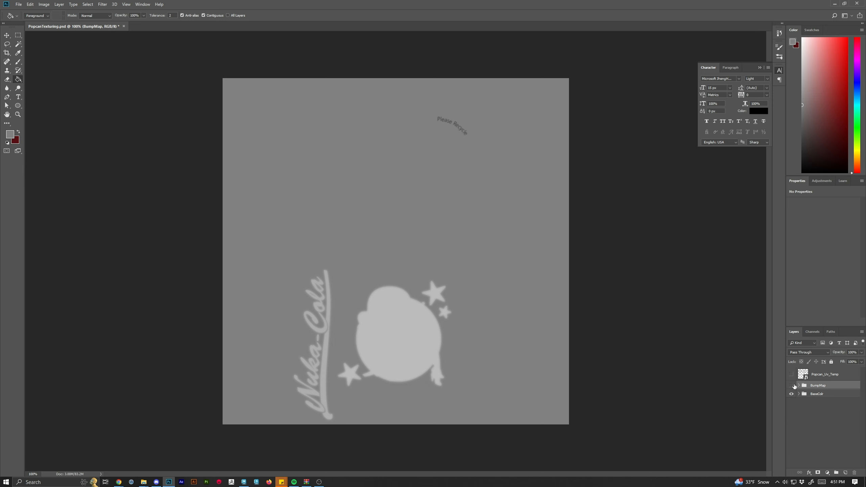
pyautogui.click(792, 385)
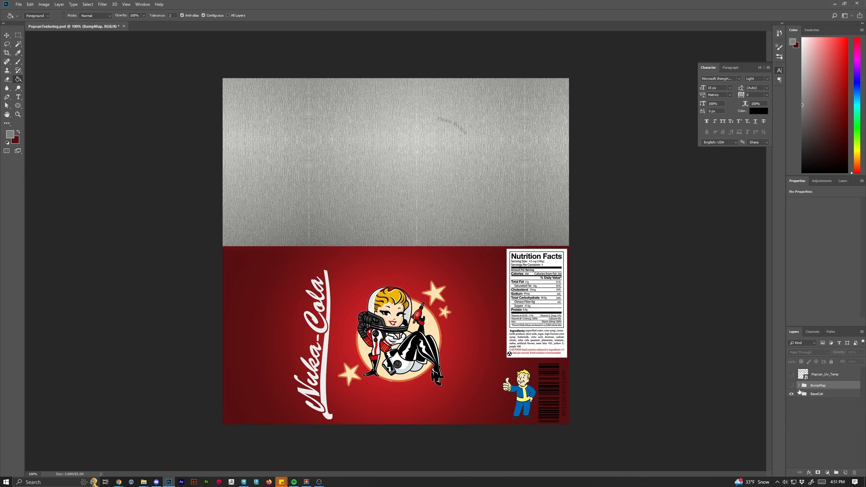
pyautogui.click(791, 385)
pyautogui.click(791, 375)
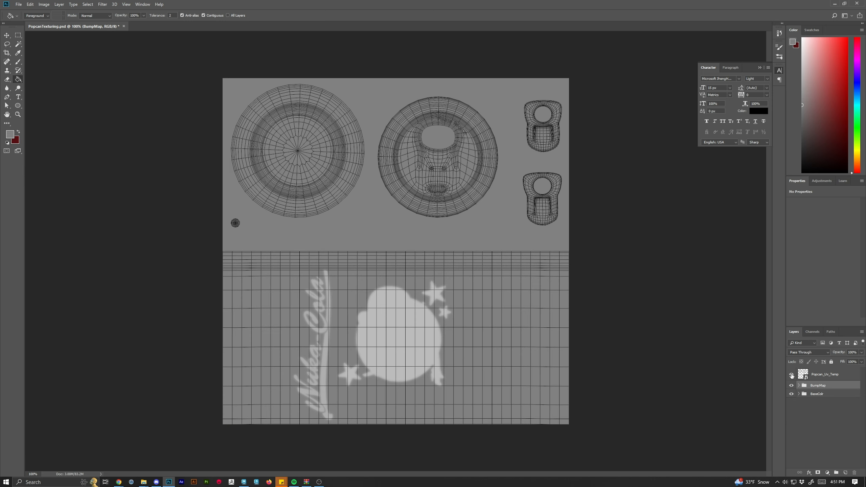
pyautogui.click(792, 375)
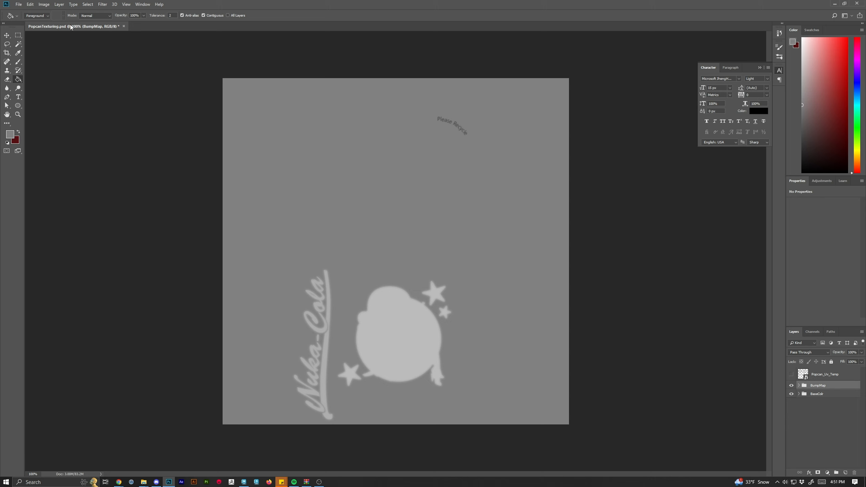
# Save the Photoshop document.
pyautogui.click(18, 4)
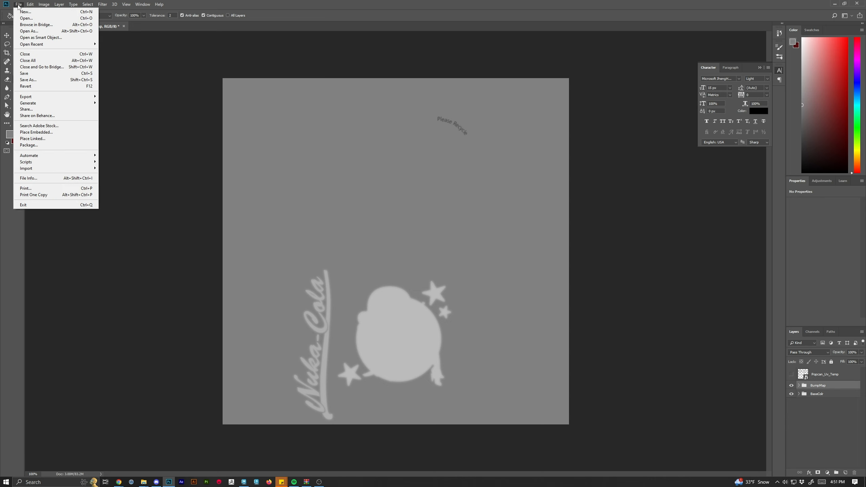
pyautogui.click(31, 73)
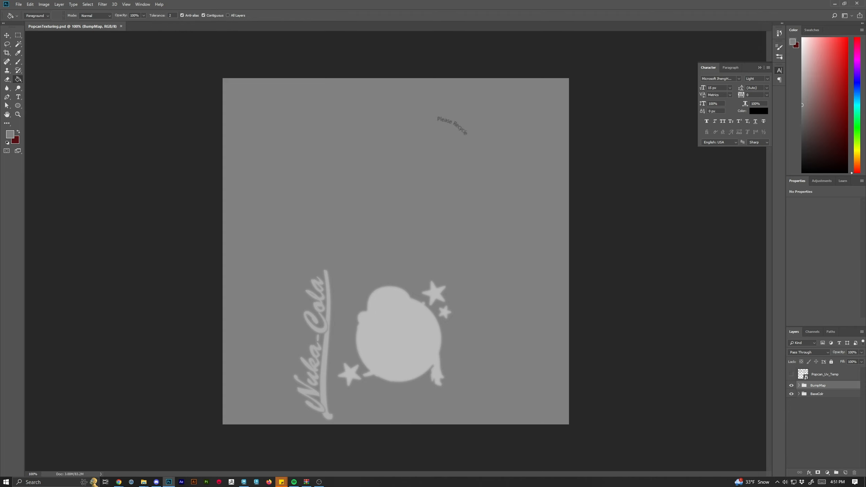
# Switch to NormalMap Online in the browser and preview the exported PopCan_BumpMap image from the PopCan_Demo folder.
pyautogui.click(119, 481)
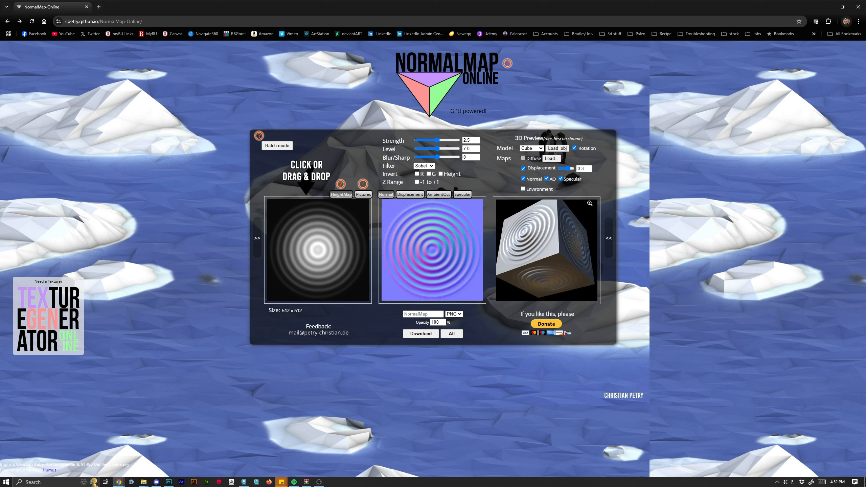
pyautogui.hotkey('alt', 'Tab')
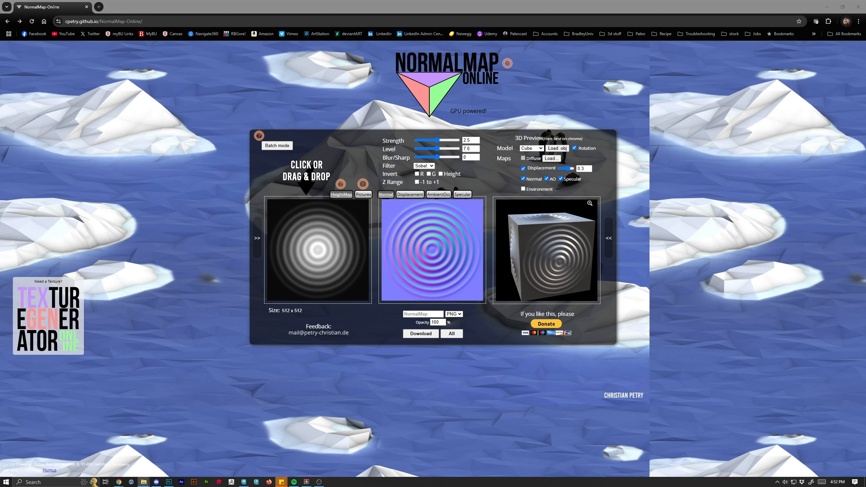
pyautogui.moveTo(865, 72); pyautogui.dragTo(713, 62)
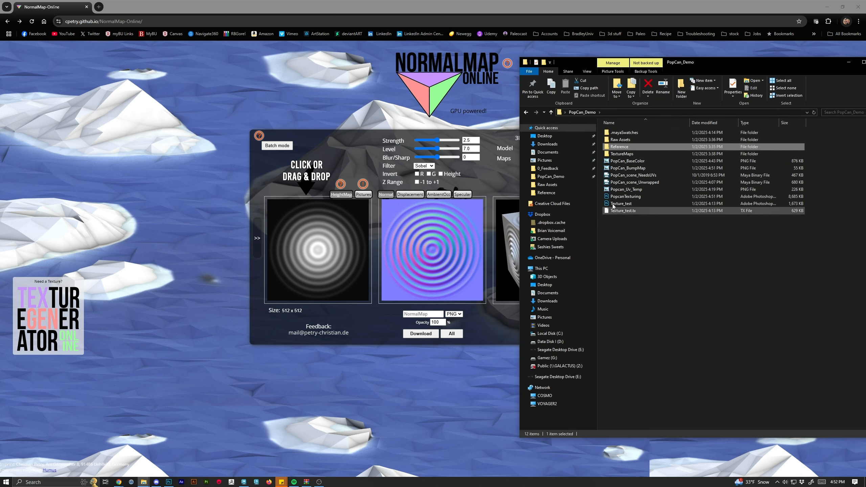
pyautogui.click(625, 168)
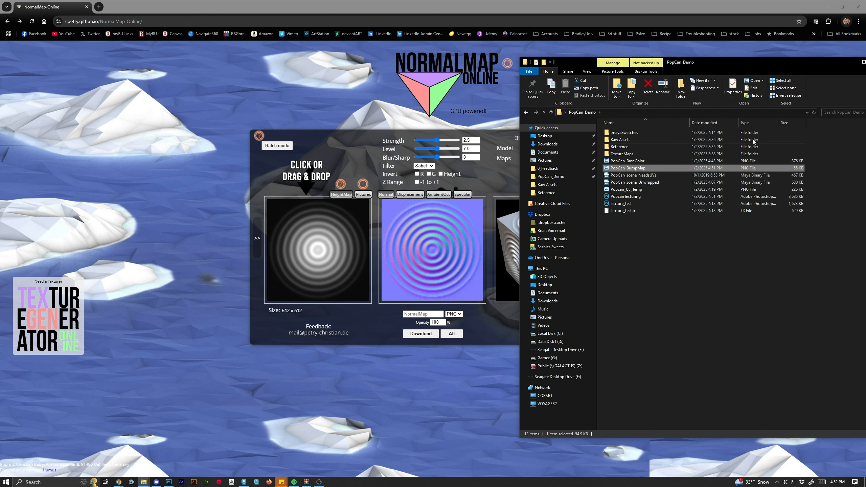
pyautogui.doubleClick(660, 168)
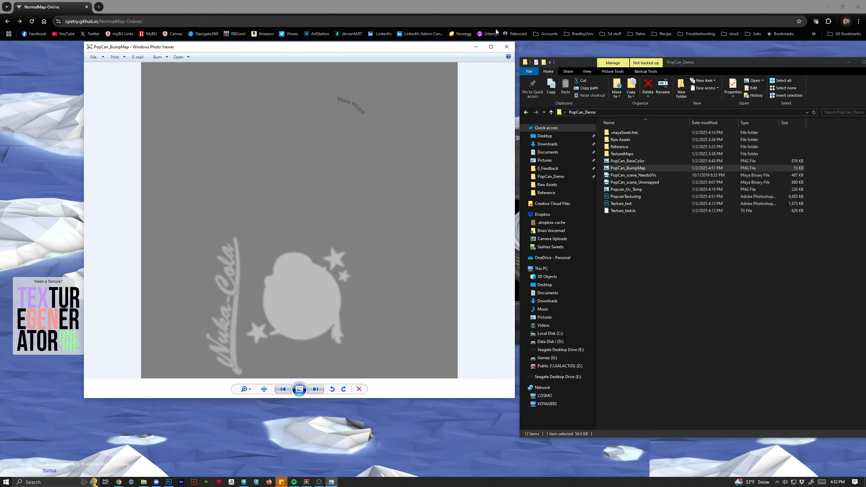
pyautogui.click(507, 46)
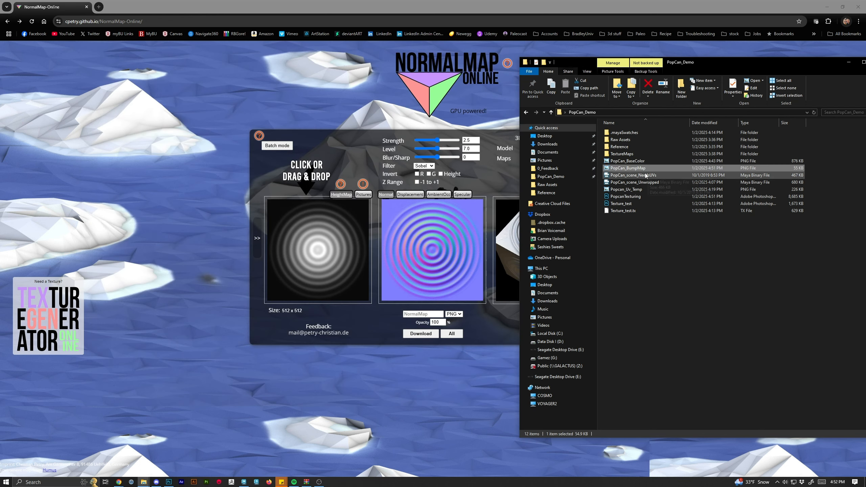
# Load PopCan_BumpMap from PopCan_Demo as the height map and turn off the preview's rotation.
pyautogui.moveTo(628, 168)
pyautogui.mouseDown()
pyautogui.moveTo(333, 230)
pyautogui.moveTo(319, 253)
pyautogui.moveTo(648, 170)
pyautogui.moveTo(629, 171)
pyautogui.mouseUp()
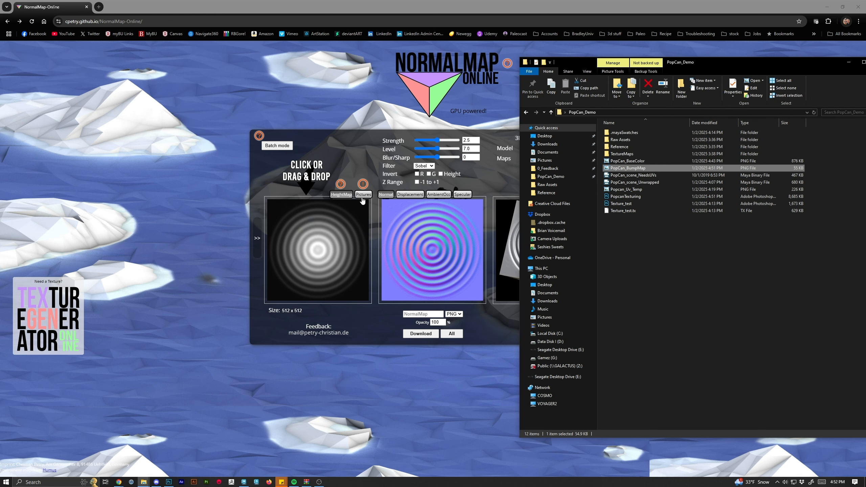
pyautogui.click(342, 198)
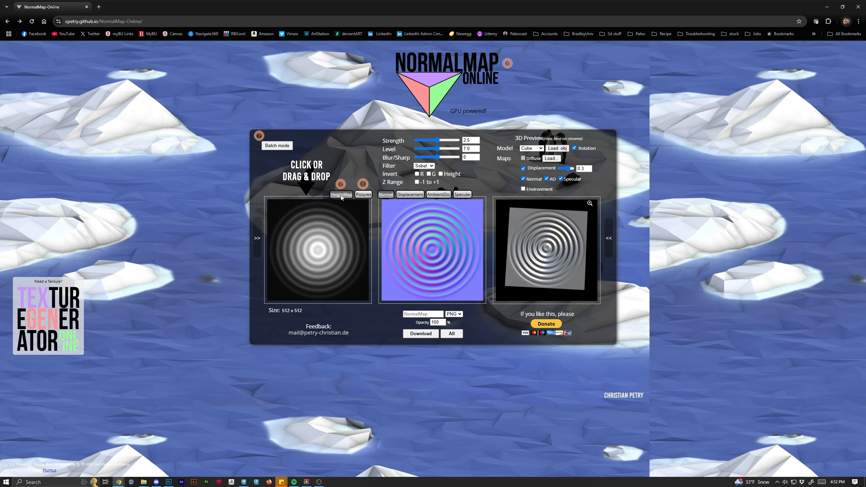
pyautogui.click(335, 245)
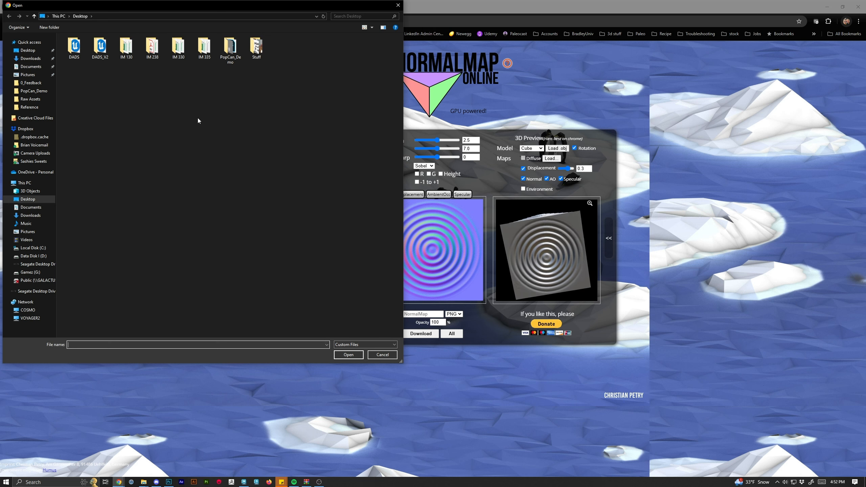
pyautogui.doubleClick(231, 48)
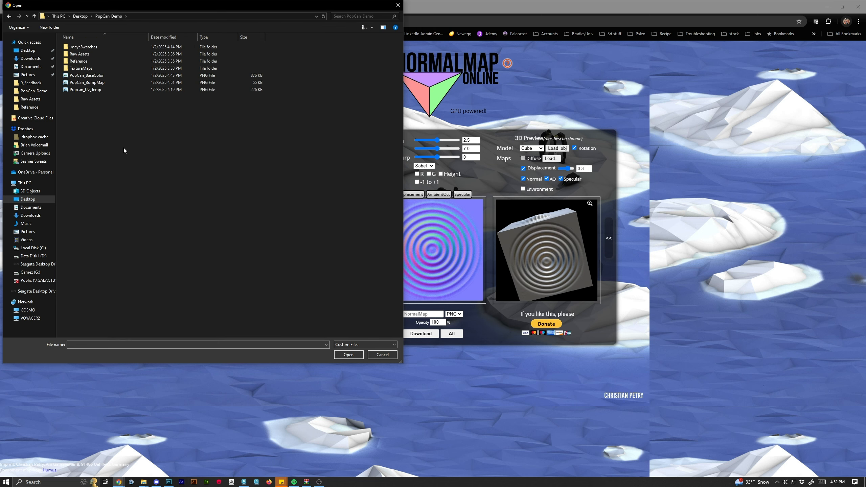
pyautogui.doubleClick(87, 82)
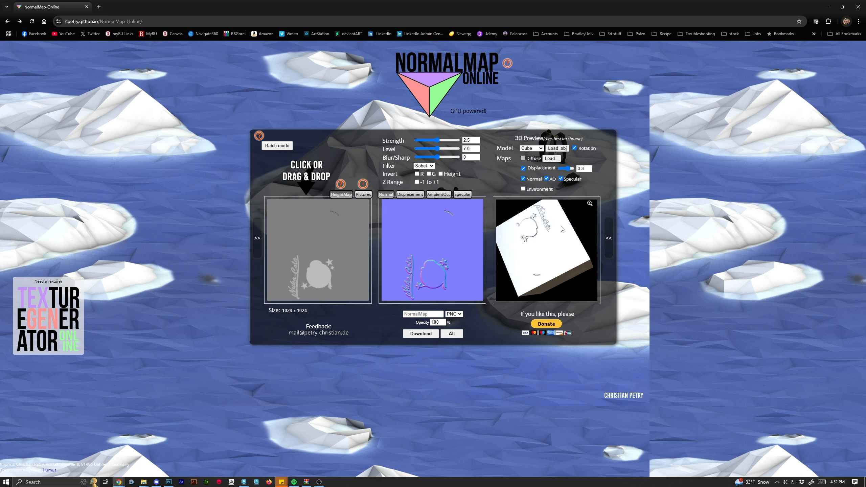
pyautogui.click(575, 149)
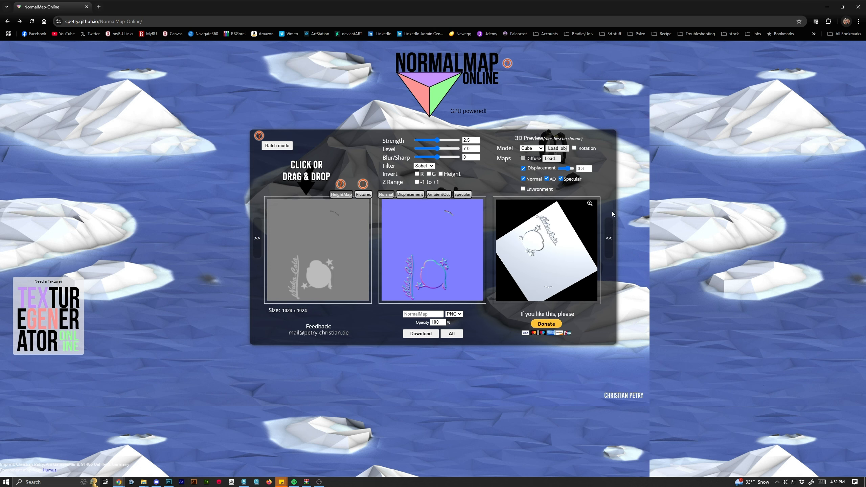
# Enlarge the 3D preview and orbit and zoom around it to examine the embossed label detail.
pyautogui.click(589, 203)
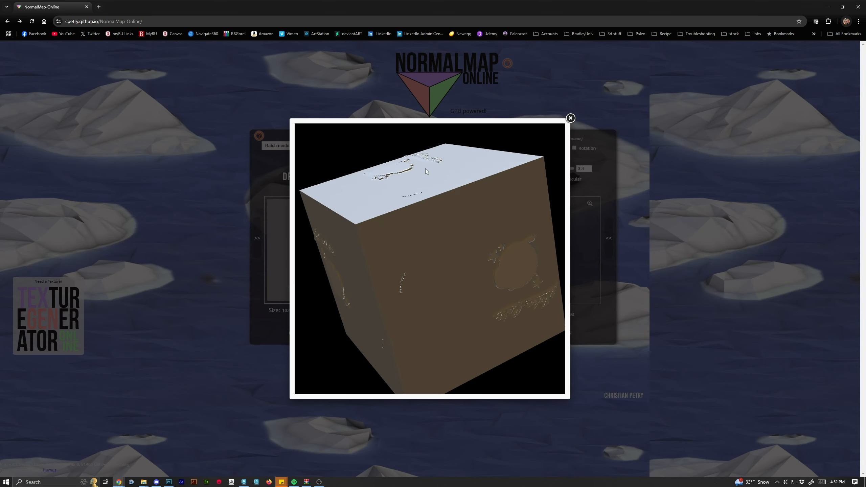
pyautogui.moveTo(426, 169); pyautogui.dragTo(437, 220)
pyautogui.scroll(3, 437, 211)
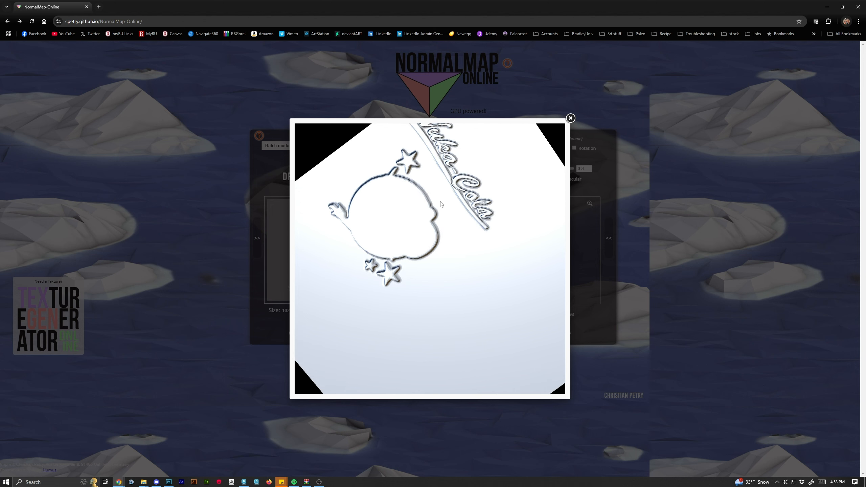
pyautogui.scroll(4, 447, 294)
pyautogui.scroll(-5, 453, 297)
pyautogui.moveTo(469, 321); pyautogui.dragTo(463, 290)
pyautogui.scroll(2, 467, 295)
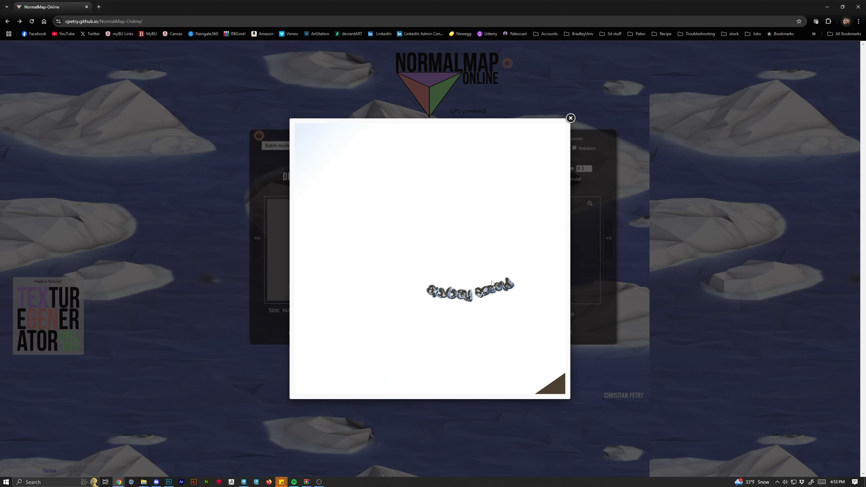
pyautogui.scroll(3, 481, 300)
pyautogui.scroll(-2, 495, 306)
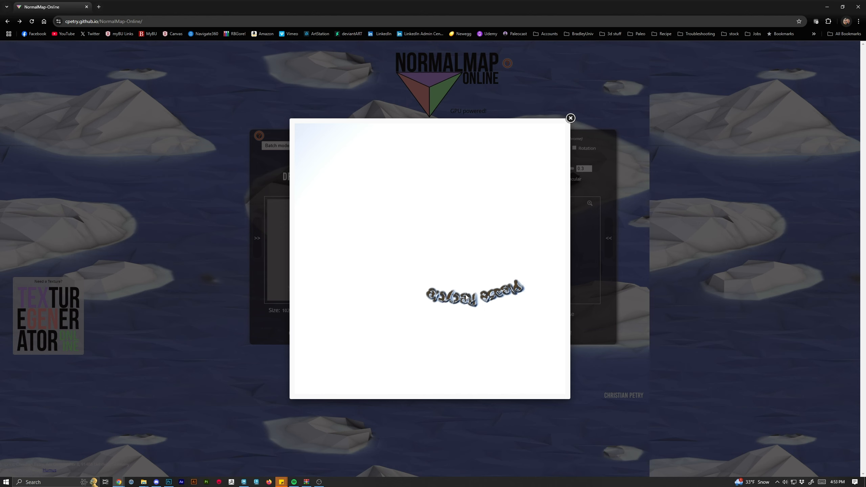
pyautogui.moveTo(470, 292); pyautogui.dragTo(479, 339)
pyautogui.scroll(-5, 476, 339)
pyautogui.scroll(1, 480, 339)
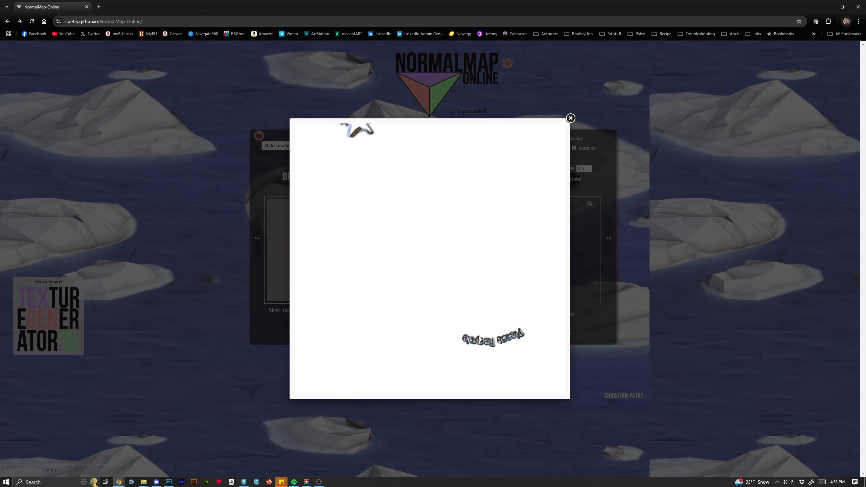
pyautogui.scroll(1, 501, 353)
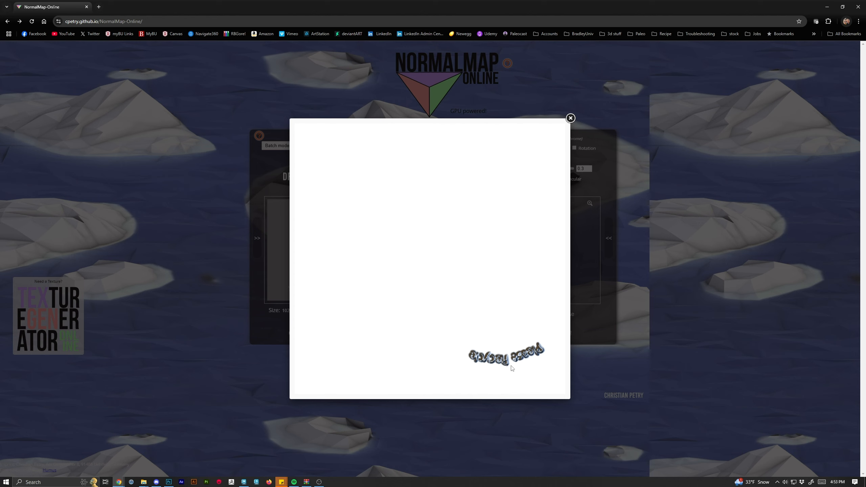
pyautogui.scroll(-3, 512, 368)
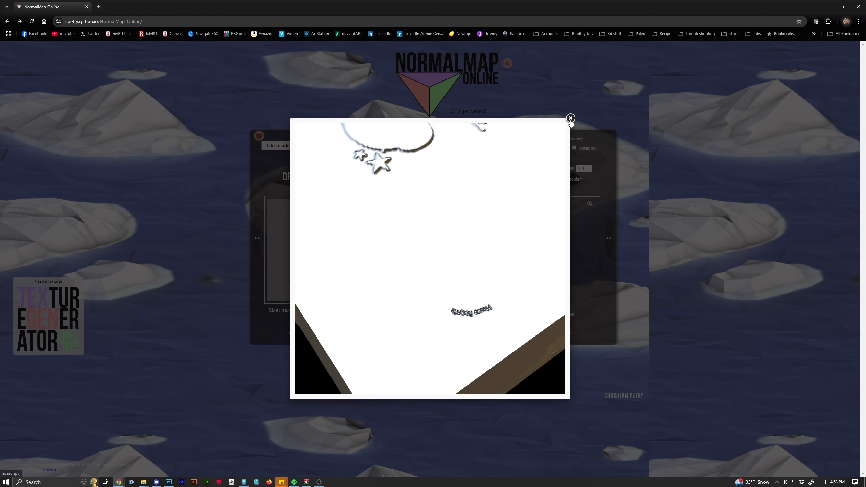
pyautogui.moveTo(472, 253); pyautogui.dragTo(422, 191)
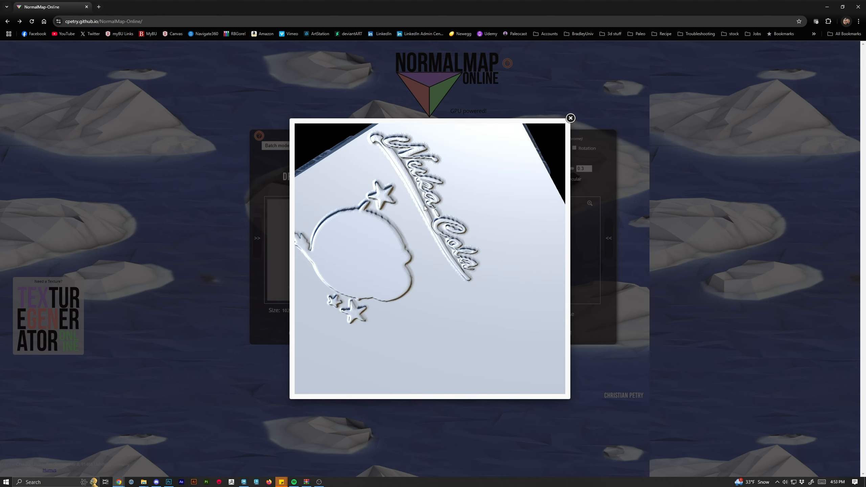
pyautogui.scroll(5, 422, 191)
pyautogui.click(572, 120)
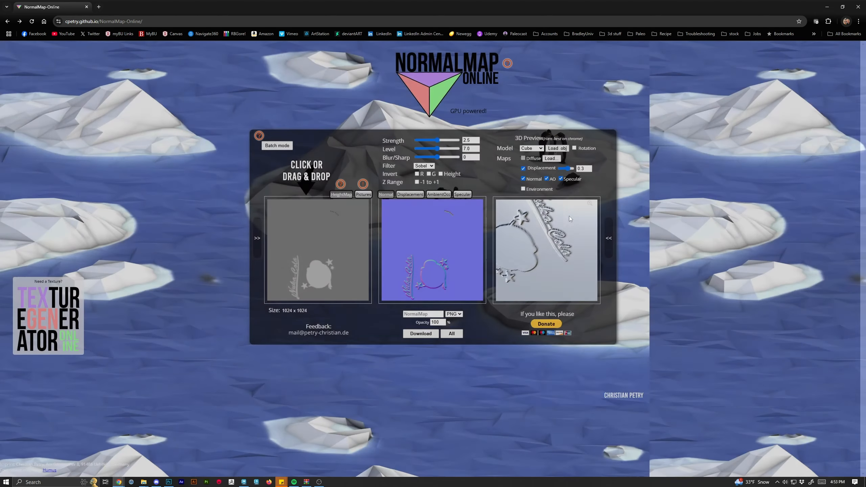
# Disable Displacement and Normal in the 3D preview maps.
pyautogui.click(524, 168)
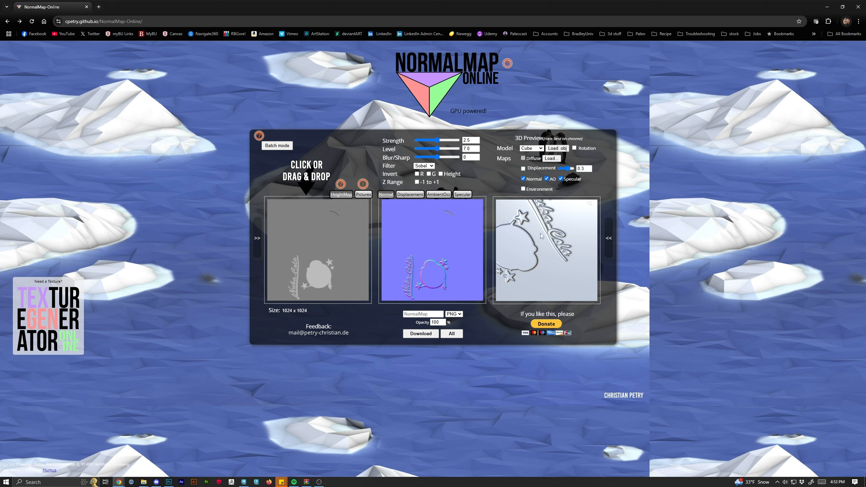
pyautogui.click(524, 179)
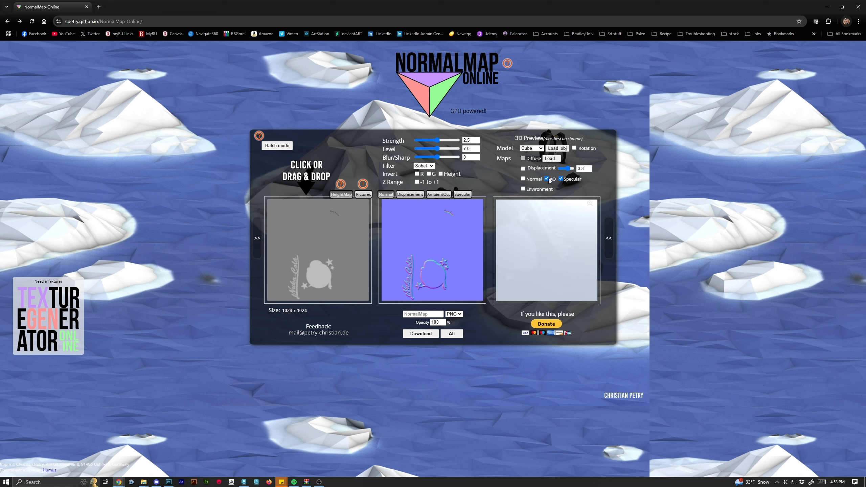
# Turn off AO in the 3D preview maps and view the cube in the enlarged preview.
pyautogui.click(548, 179)
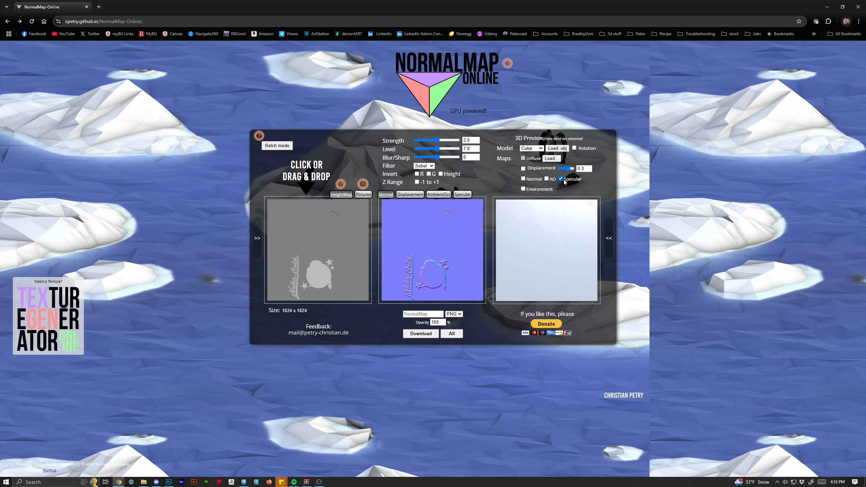
pyautogui.click(591, 204)
pyautogui.moveTo(457, 238)
pyautogui.mouseDown()
pyautogui.moveTo(471, 189)
pyautogui.moveTo(475, 214)
pyautogui.moveTo(461, 238)
pyautogui.moveTo(463, 222)
pyautogui.mouseUp()
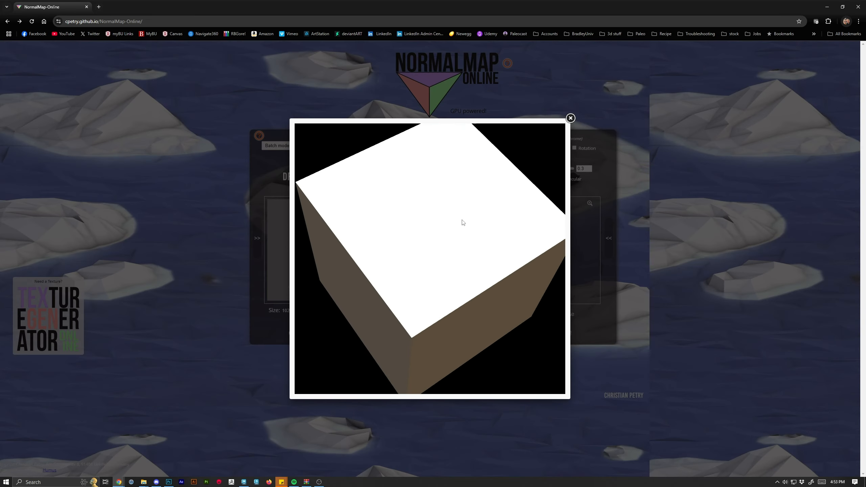
pyautogui.click(570, 119)
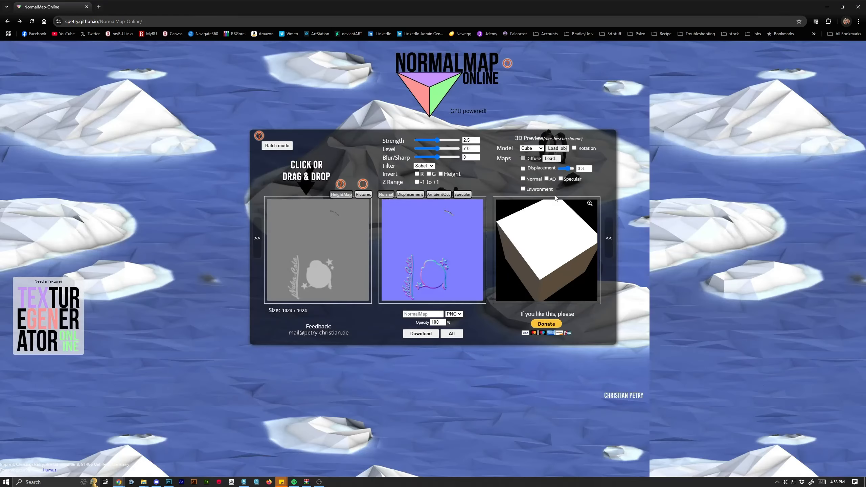
# Turn on the Normal map in the 3D preview and inspect the label in the enlarged view.
pyautogui.click(523, 178)
pyautogui.click(590, 203)
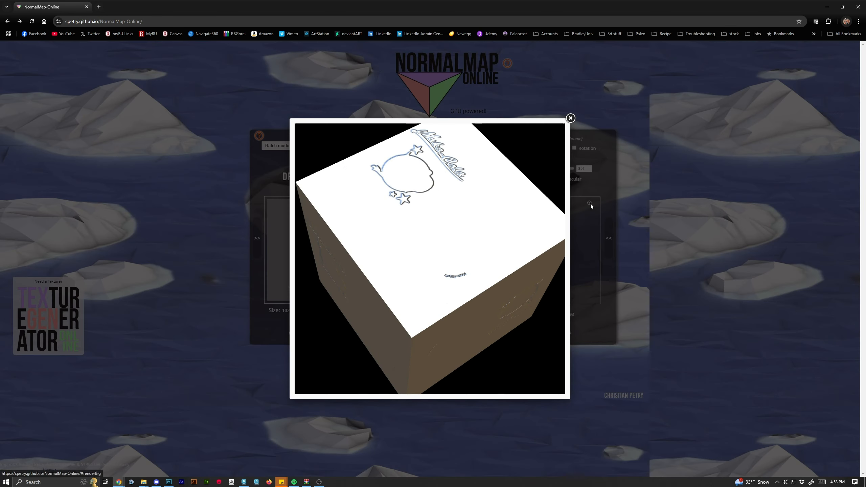
pyautogui.moveTo(433, 239)
pyautogui.mouseDown()
pyautogui.moveTo(420, 218)
pyautogui.moveTo(427, 230)
pyautogui.mouseUp()
pyautogui.scroll(8, 465, 329)
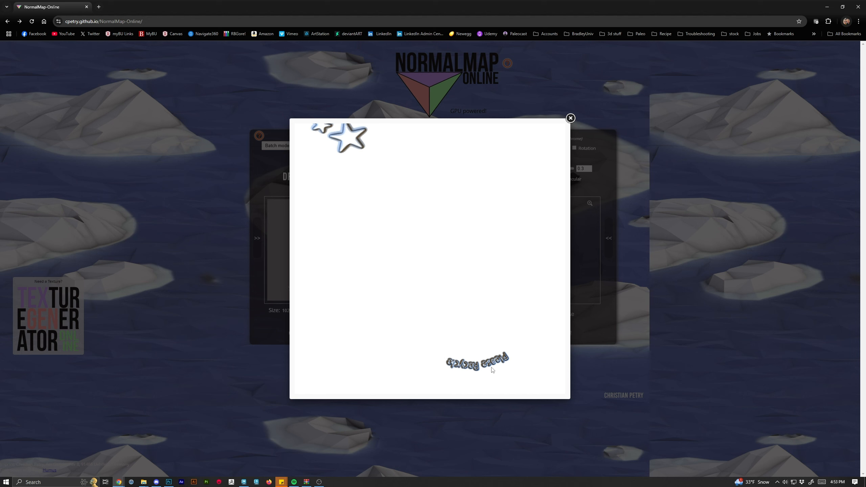
pyautogui.moveTo(492, 371); pyautogui.dragTo(455, 214)
pyautogui.scroll(4, 446, 212)
pyautogui.click(571, 119)
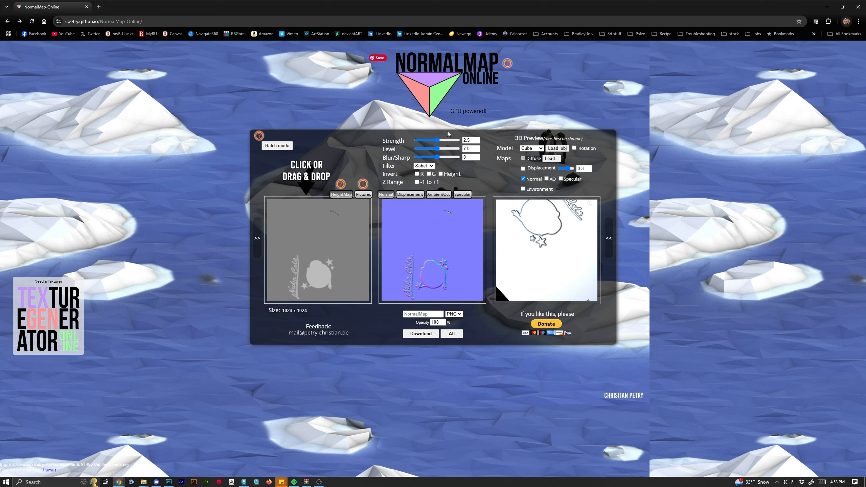
# Adjust the normal map's Strength to 1.62 and Blur/Sharp to -2.
pyautogui.moveTo(540, 227); pyautogui.dragTo(544, 256)
pyautogui.scroll(5, 548, 256)
pyautogui.moveTo(438, 140); pyautogui.dragTo(426, 141)
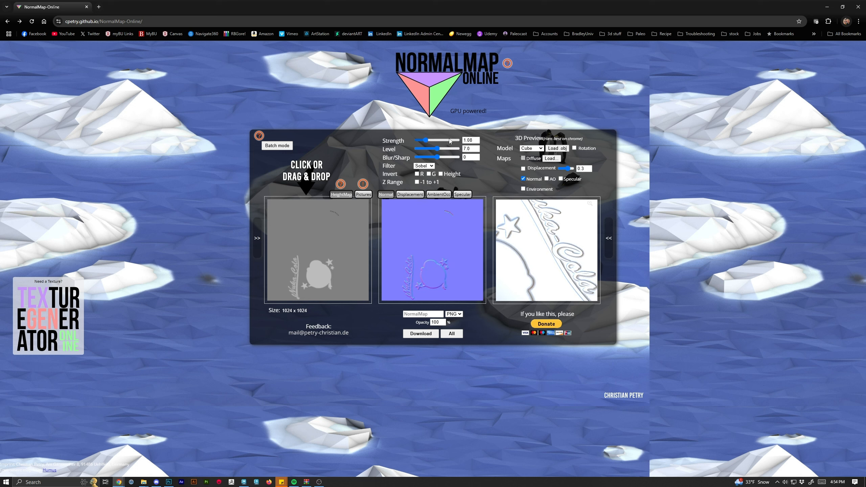
pyautogui.doubleClick(468, 140)
pyautogui.moveTo(540, 252)
pyautogui.mouseDown()
pyautogui.moveTo(558, 247)
pyautogui.moveTo(548, 253)
pyautogui.mouseUp()
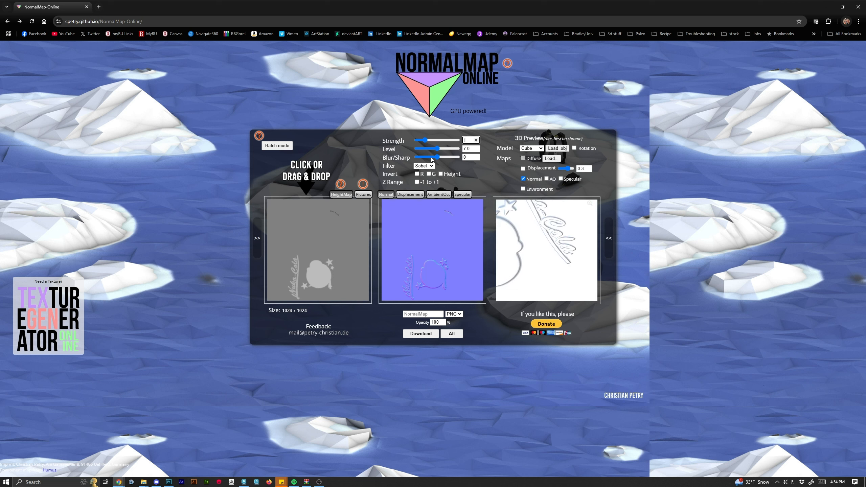
pyautogui.moveTo(437, 159); pyautogui.dragTo(438, 163)
pyautogui.moveTo(427, 140); pyautogui.dragTo(436, 159)
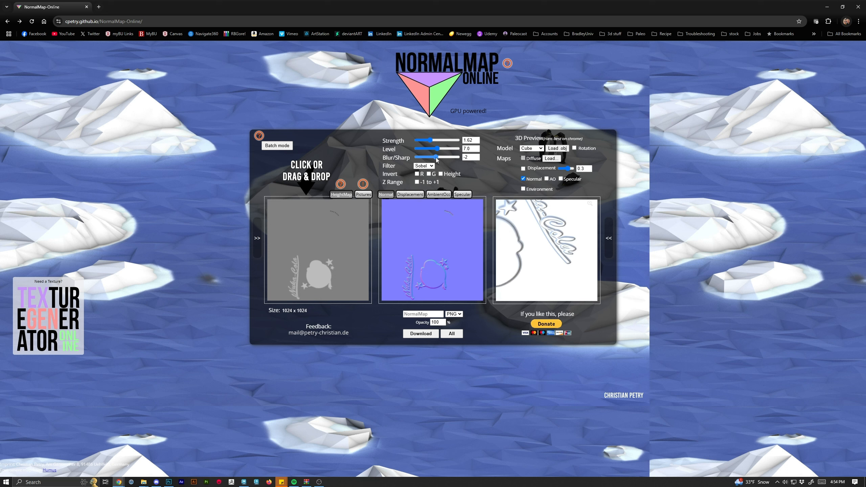
# Orbit and zoom the 3D preview, including its enlarged view, to inspect the embossed label detail.
pyautogui.scroll(-5, 547, 259)
pyautogui.moveTo(548, 259); pyautogui.dragTo(545, 252)
pyautogui.scroll(5, 546, 253)
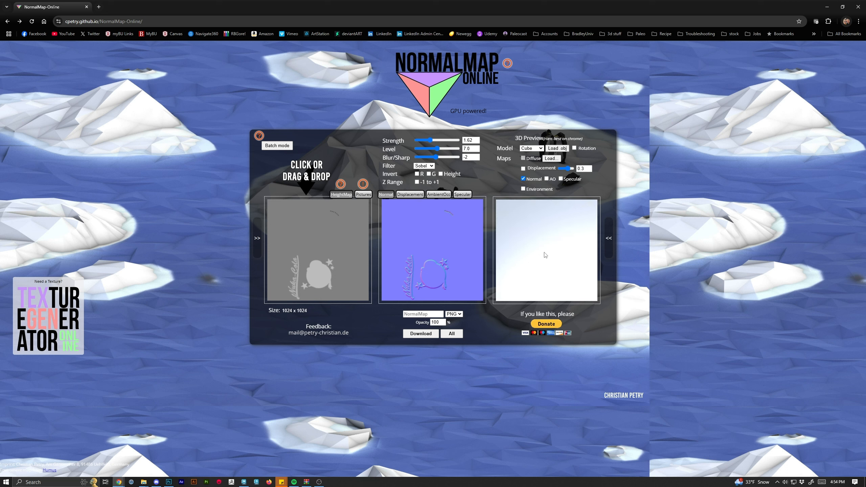
pyautogui.moveTo(560, 288); pyautogui.dragTo(476, 332)
pyautogui.click(590, 204)
pyautogui.click(571, 118)
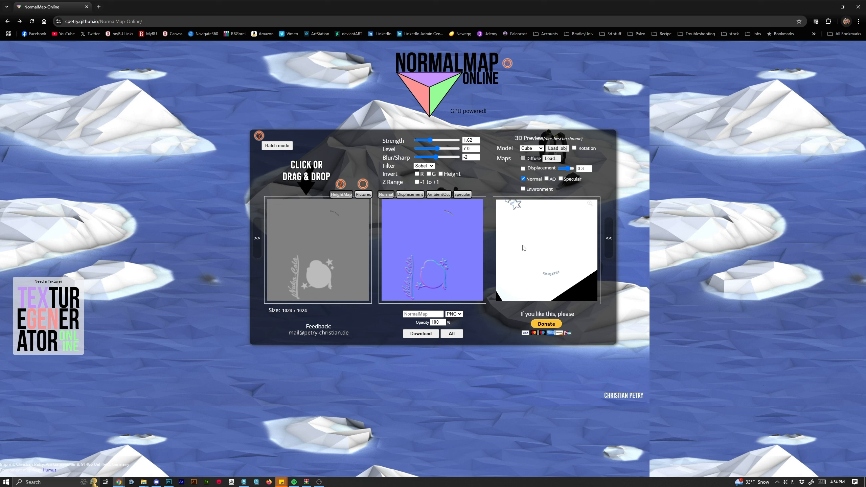
pyautogui.scroll(1, 551, 274)
pyautogui.scroll(6, 551, 271)
pyautogui.moveTo(554, 280); pyautogui.dragTo(552, 273)
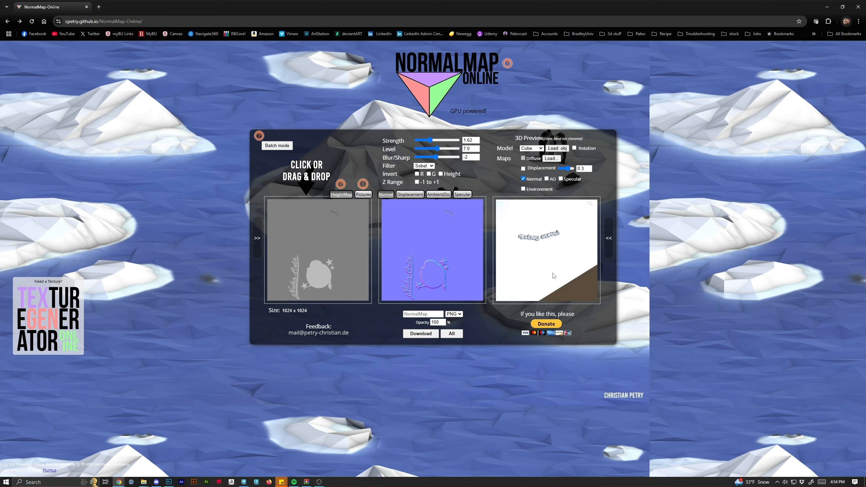
pyautogui.scroll(2, 550, 265)
# Set the normal map's Level to 7.3 and Strength to 1.75.
pyautogui.moveTo(437, 149)
pyautogui.mouseDown()
pyautogui.moveTo(447, 152)
pyautogui.moveTo(439, 154)
pyautogui.mouseUp()
pyautogui.scroll(-8, 552, 284)
pyautogui.moveTo(552, 284); pyautogui.dragTo(578, 270)
pyautogui.scroll(8, 564, 253)
pyautogui.moveTo(430, 141); pyautogui.dragTo(435, 141)
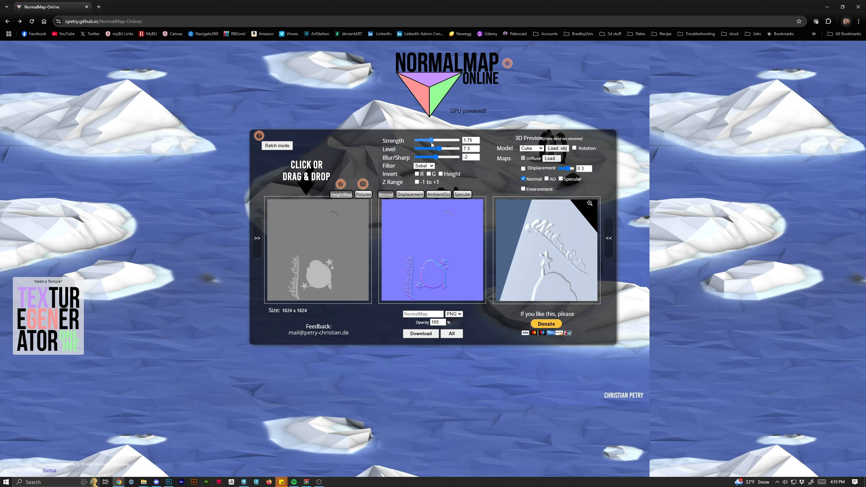
pyautogui.moveTo(436, 156); pyautogui.dragTo(431, 157)
# Download the normal map as a PNG and open the downloaded file to check it.
pyautogui.scroll(-5, 544, 268)
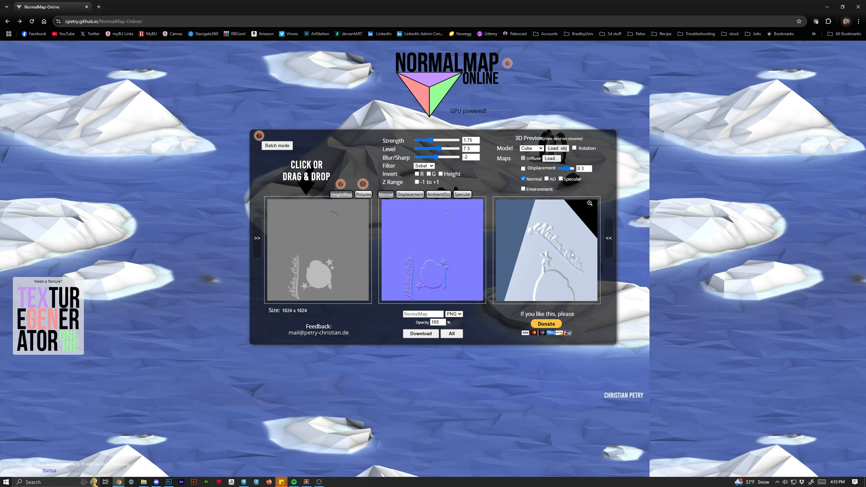
pyautogui.scroll(9, 545, 268)
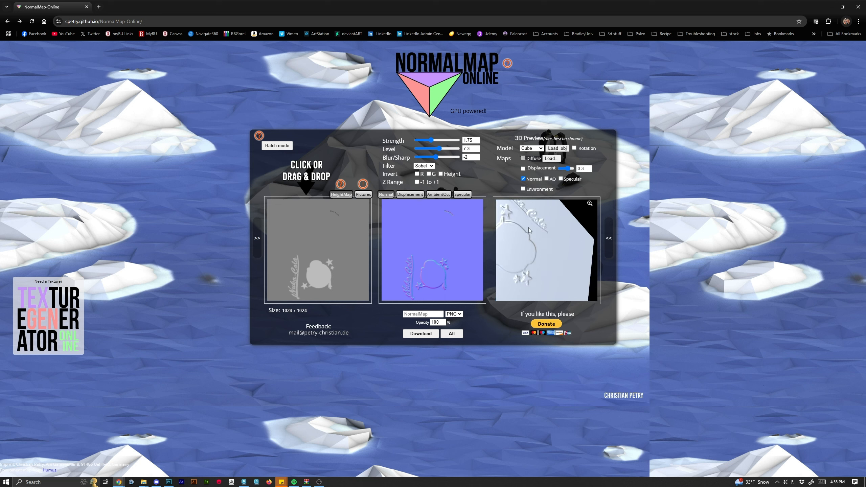
pyautogui.rightClick(541, 268)
pyautogui.moveTo(506, 271); pyautogui.dragTo(550, 262)
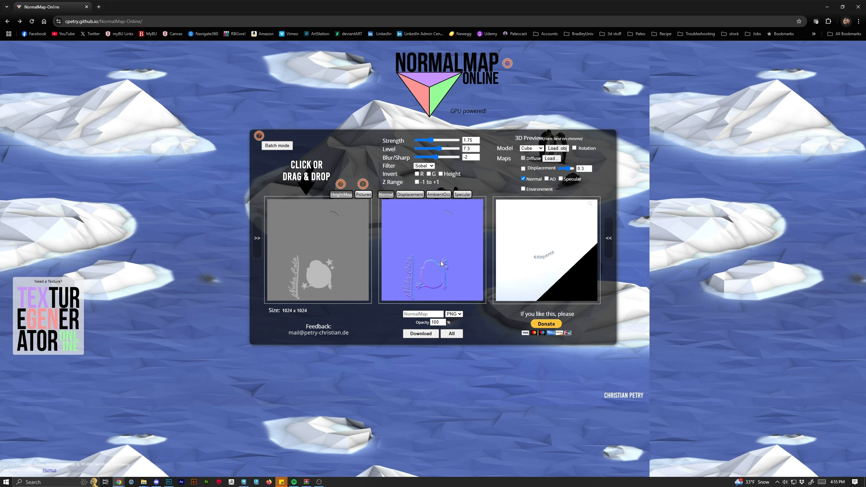
pyautogui.click(425, 335)
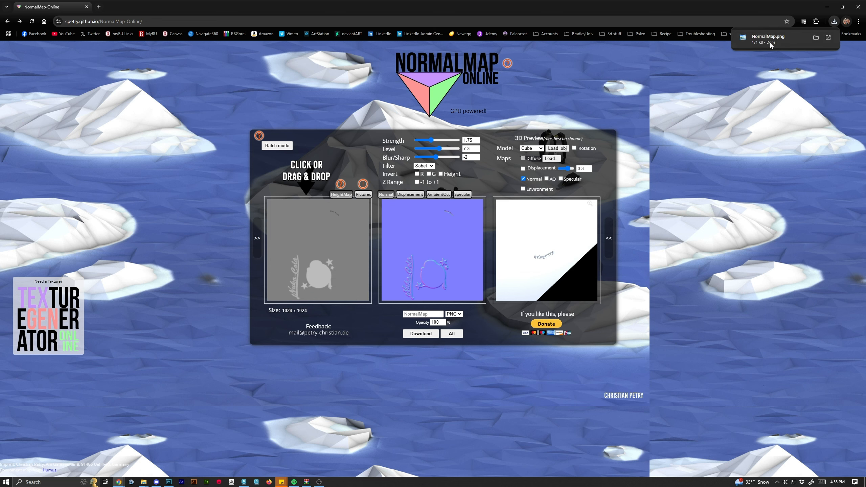
pyautogui.click(760, 42)
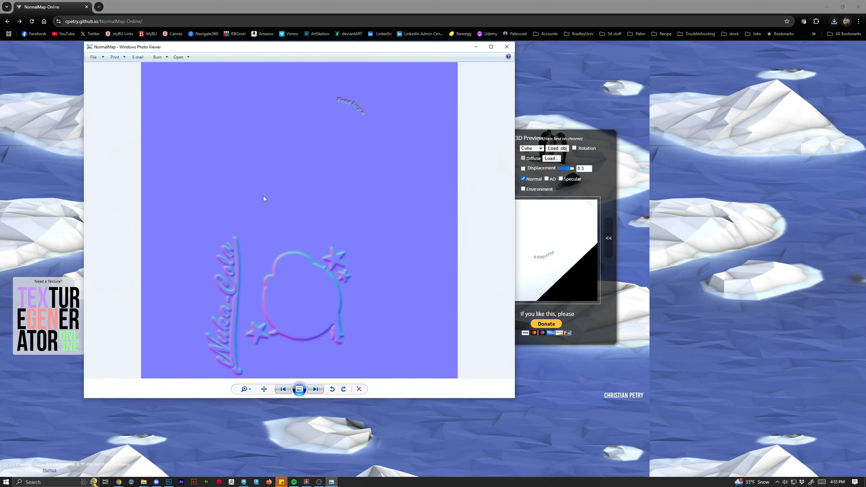
pyautogui.click(506, 53)
# Move the downloaded NormalMap.png from the download history into the PopCan_Demo folder.
pyautogui.click(833, 22)
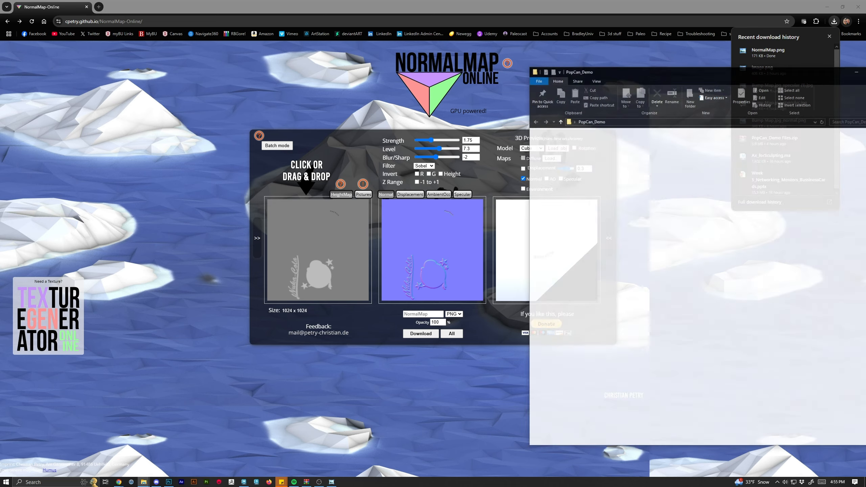
pyautogui.moveTo(787, 73); pyautogui.dragTo(505, 75)
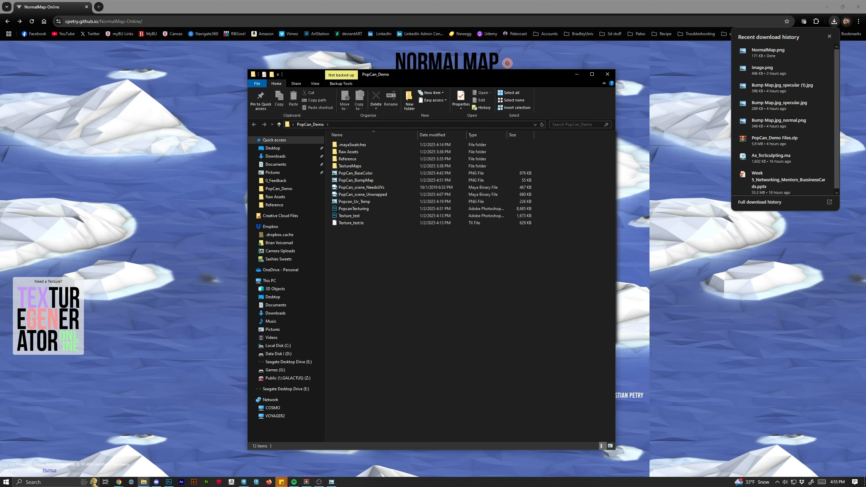
pyautogui.moveTo(768, 51); pyautogui.dragTo(371, 280)
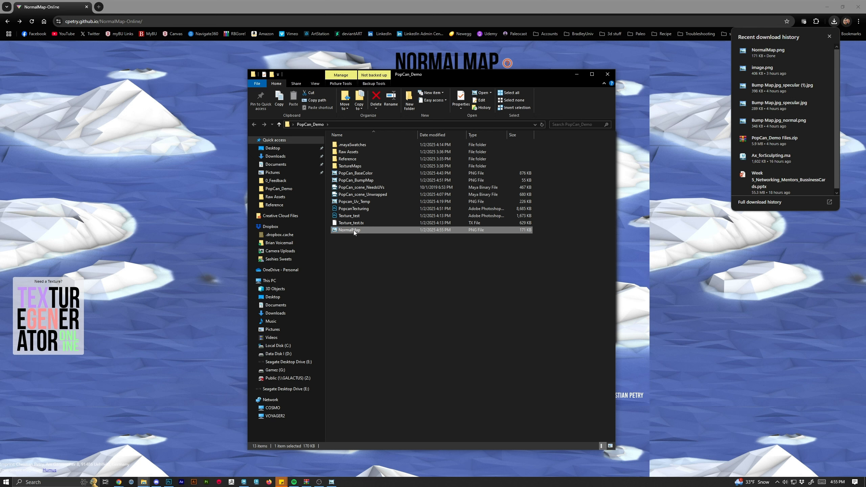
# Rename the normal map file as PopCan_NormalMap.
pyautogui.rightClick(353, 231)
pyautogui.click(379, 464)
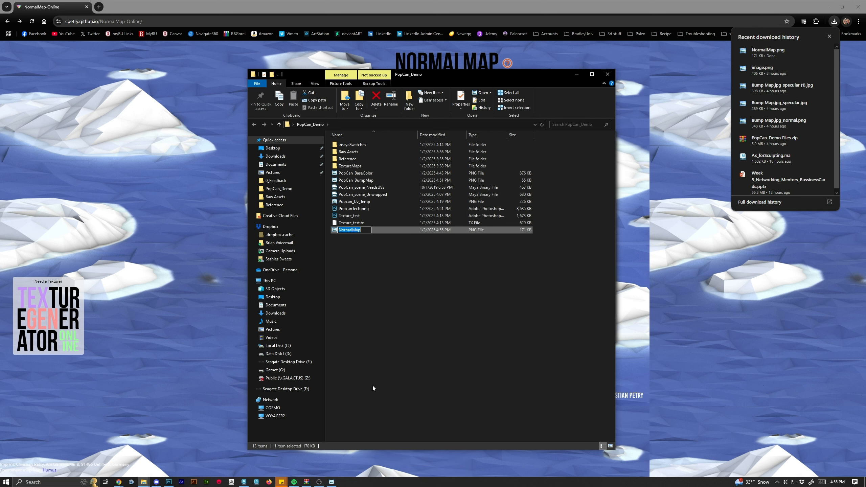
pyautogui.click(339, 230)
pyautogui.write('PopCan_')
pyautogui.press('BackSpace')
pyautogui.write('+')
pyautogui.press('Return')
pyautogui.rightClick(343, 235)
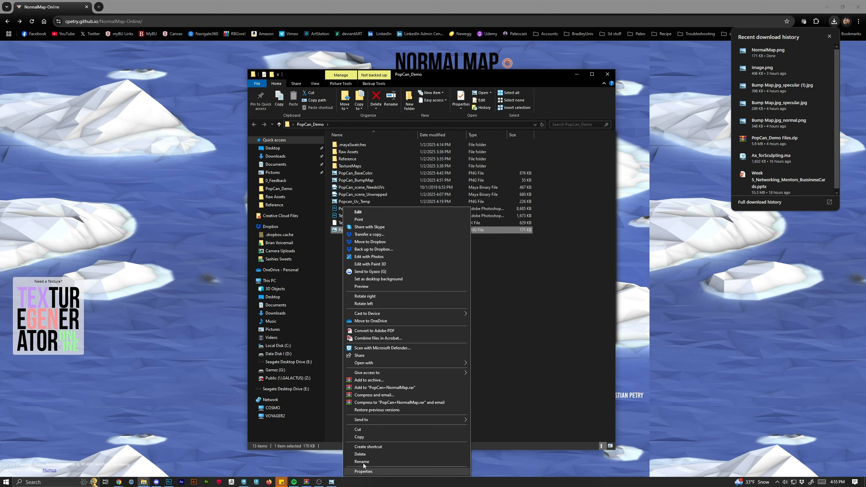
pyautogui.click(354, 462)
pyautogui.click(355, 230)
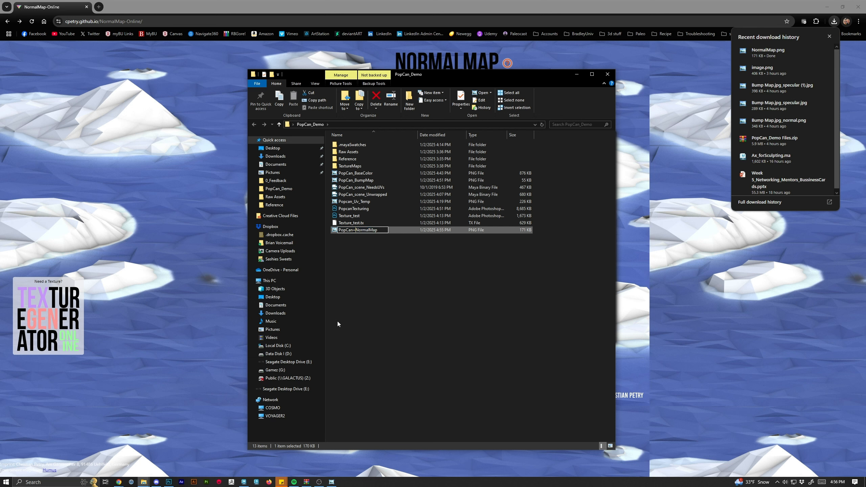
pyautogui.press('BackSpace')
pyautogui.write('_')
pyautogui.press('Return')
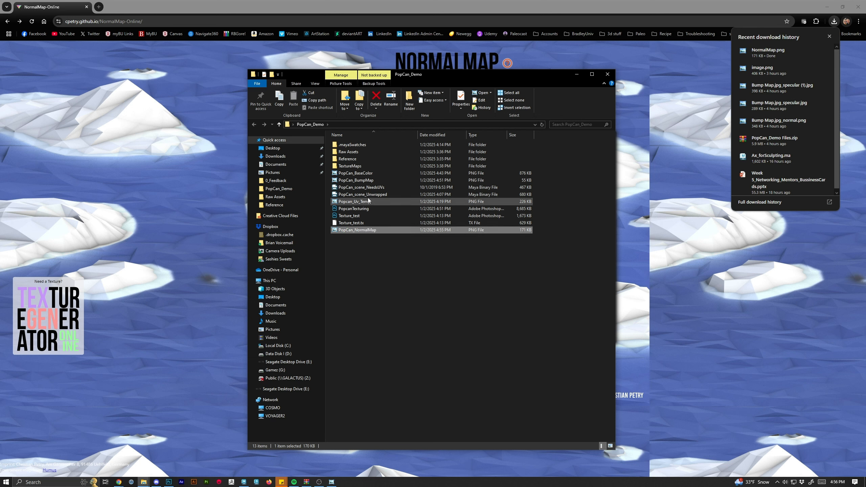
# Move PopCan_BaseColor, PopCan_BumpMap and PopCan_NormalMap into the TextureMaps folder and open it.
pyautogui.click(363, 174)
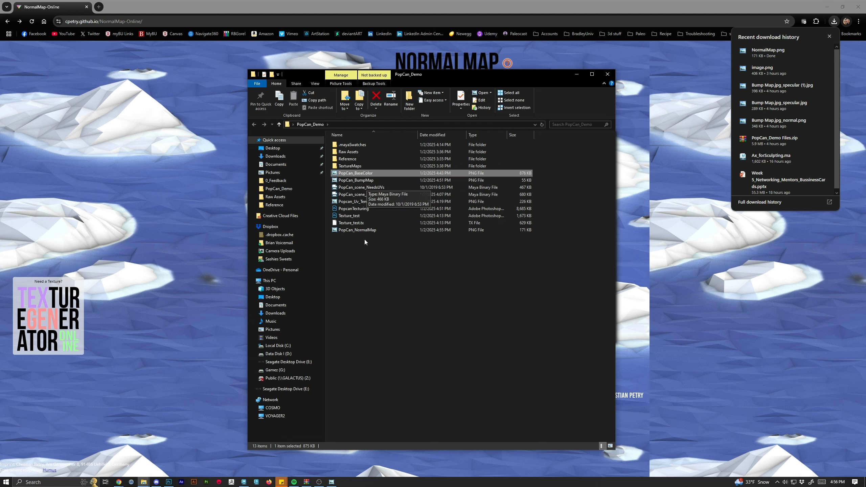
pyautogui.keyDown('ctrl'); pyautogui.click(364, 232); pyautogui.keyUp('ctrl')
pyautogui.keyDown('ctrl'); pyautogui.click(367, 180); pyautogui.keyUp('ctrl')
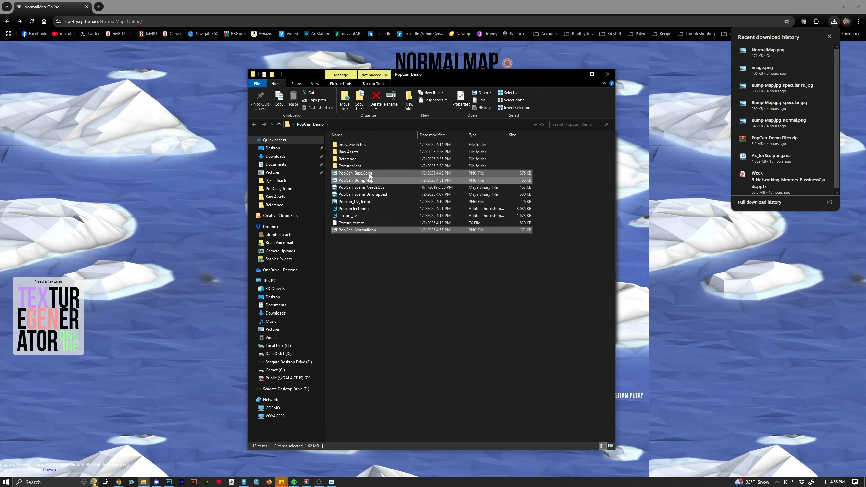
pyautogui.moveTo(362, 180); pyautogui.dragTo(349, 165)
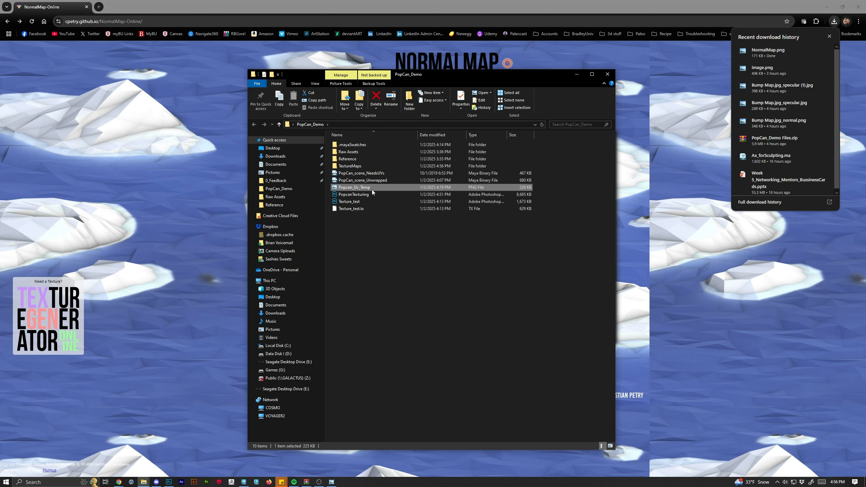
pyautogui.doubleClick(373, 166)
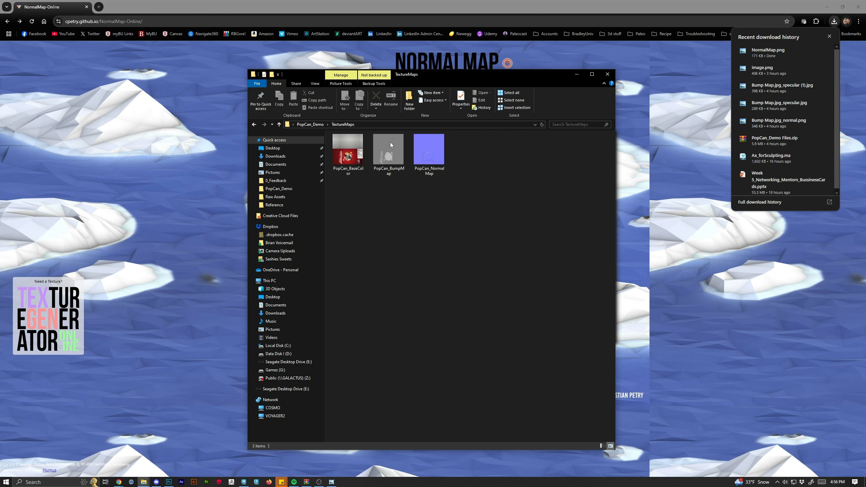
# Switch back to Maya, move the Hypershade aside and close the UV Snapshot Options window.
pyautogui.moveTo(486, 74); pyautogui.dragTo(865, 259)
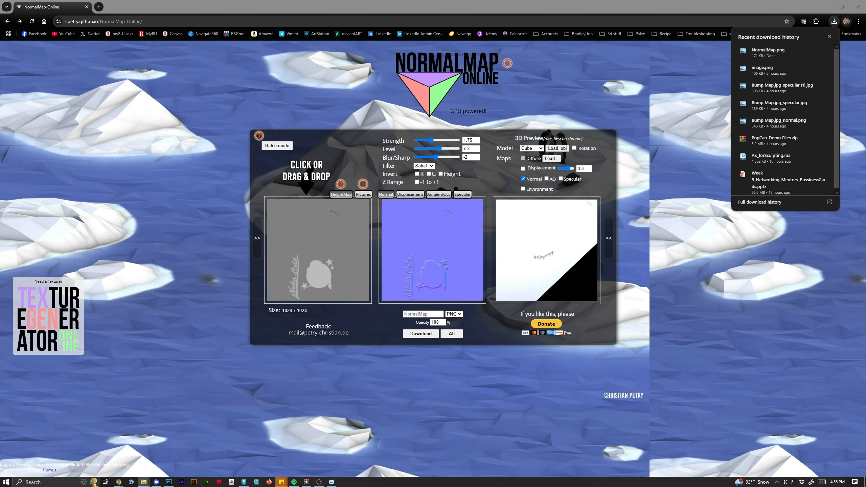
pyautogui.click(243, 482)
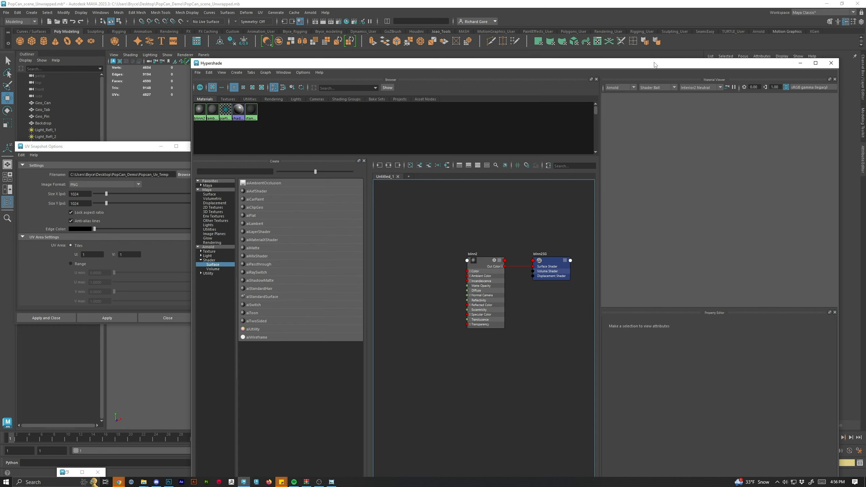
pyautogui.moveTo(708, 64); pyautogui.dragTo(865, 72)
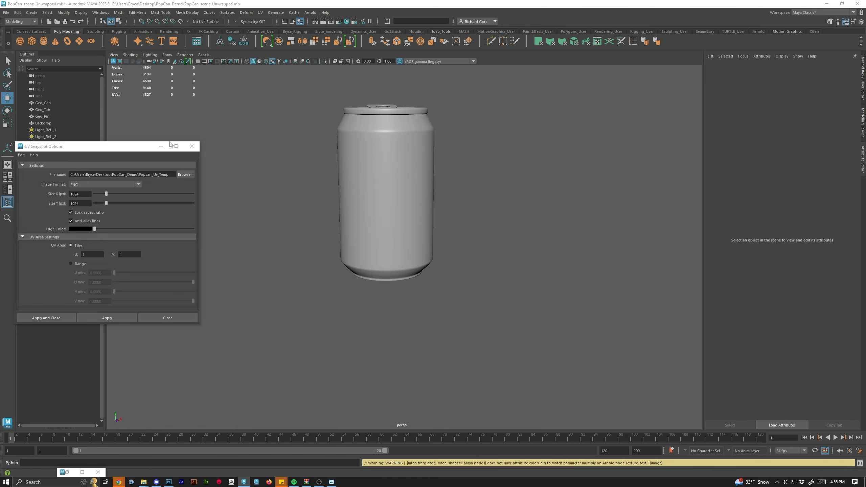
pyautogui.click(192, 146)
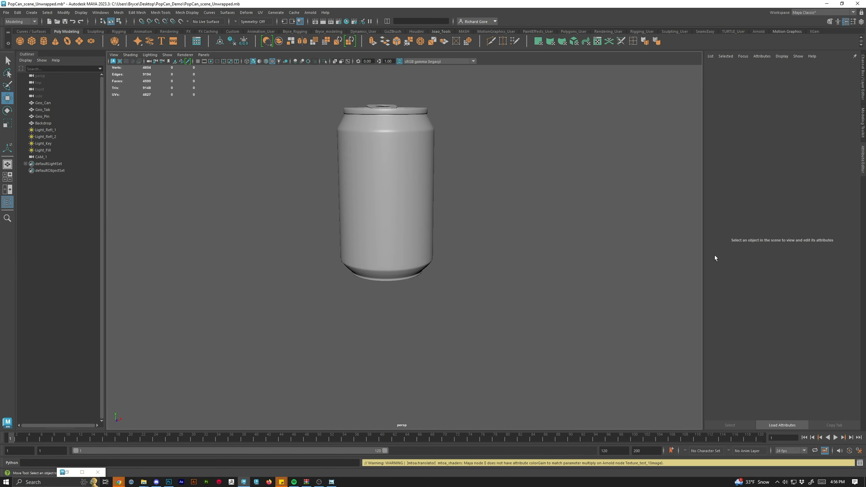
# Open the Modeling Toolkit side panel.
pyautogui.click(864, 116)
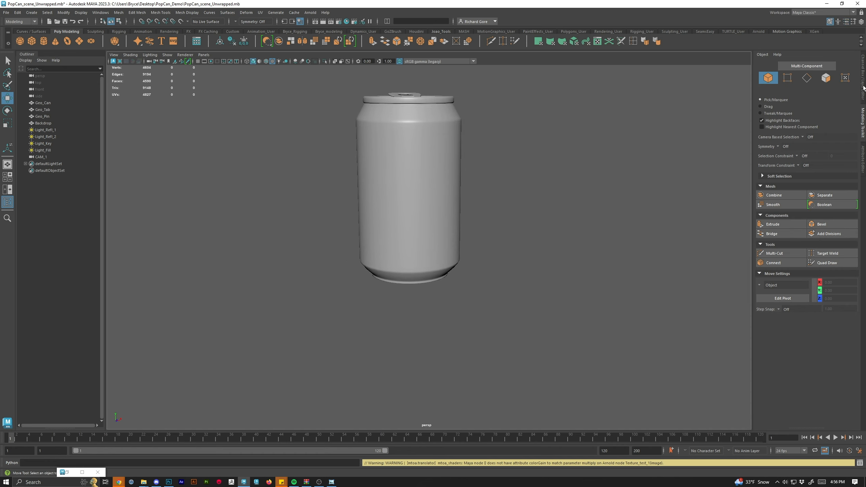
pyautogui.moveTo(752, 270)
pyautogui.mouseDown()
pyautogui.moveTo(728, 270)
pyautogui.moveTo(750, 270)
pyautogui.mouseUp()
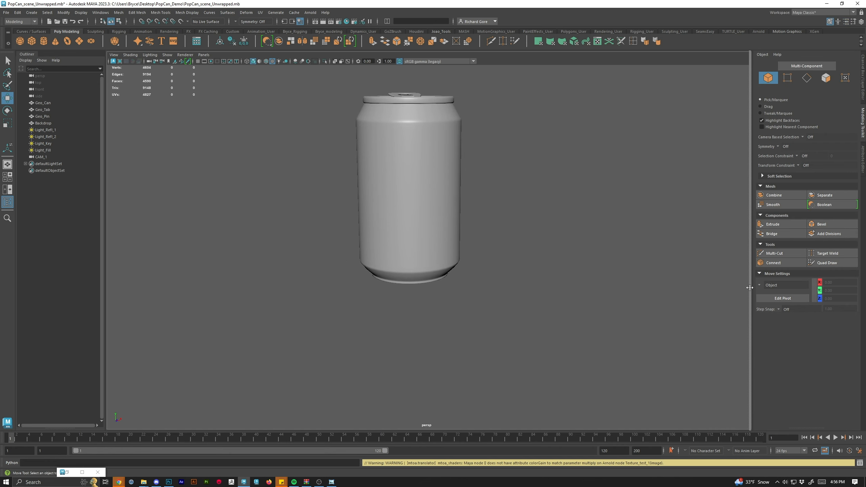
# Switch the side panel to the Channel Box and Layer Editor and make the Lights_Camera_and_Backdrop layer visible.
pyautogui.click(863, 87)
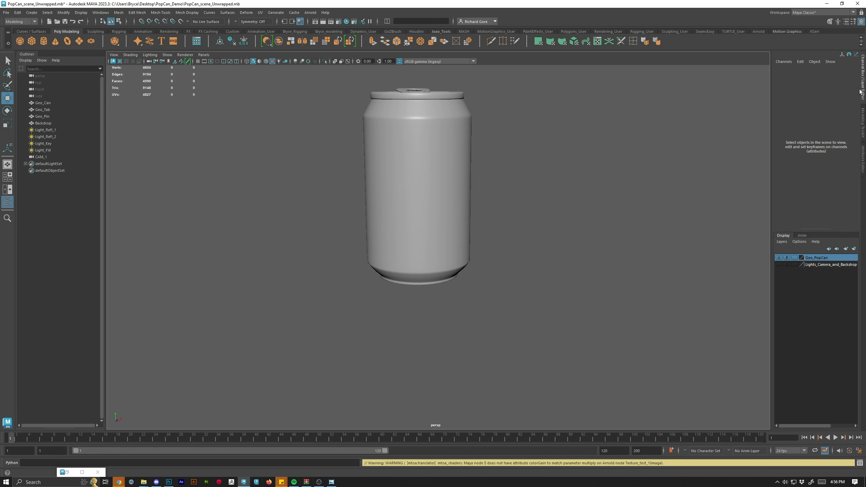
pyautogui.click(779, 265)
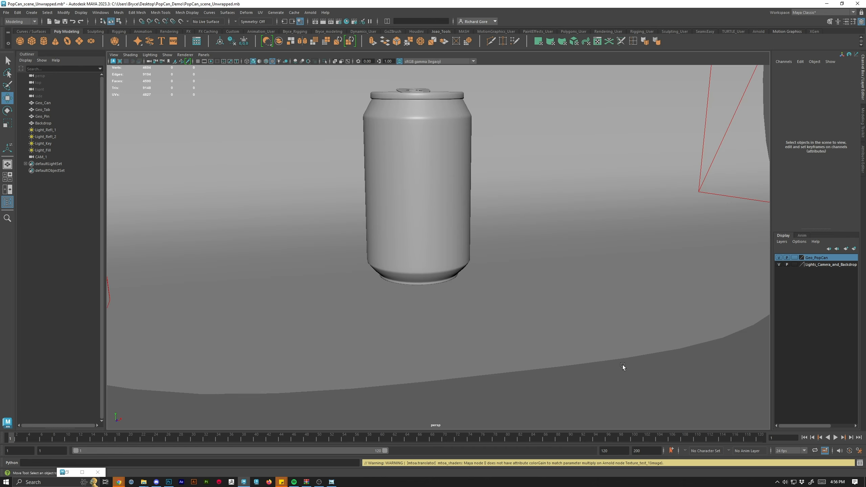
# Bring the Hypershade window back, reposition it, and center the material nodes in its graph.
pyautogui.moveTo(623, 366); pyautogui.dragTo(498, 116)
pyautogui.moveTo(574, 220); pyautogui.dragTo(429, 240)
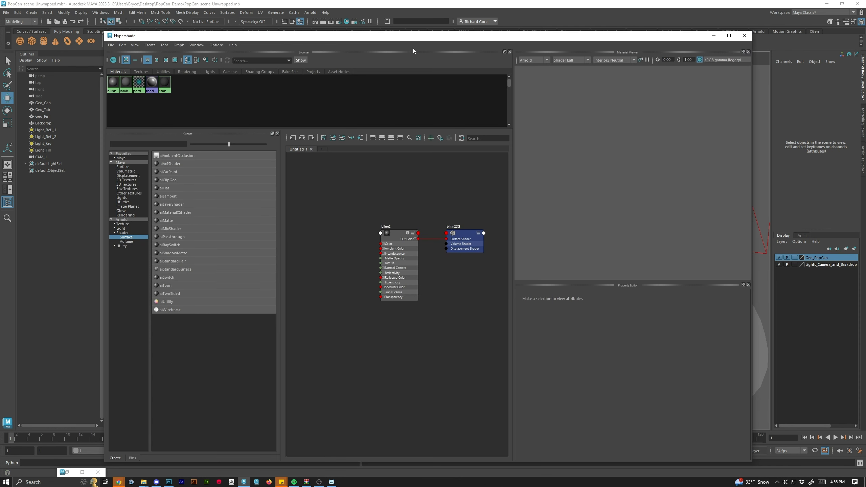
pyautogui.moveTo(408, 40); pyautogui.dragTo(393, 38)
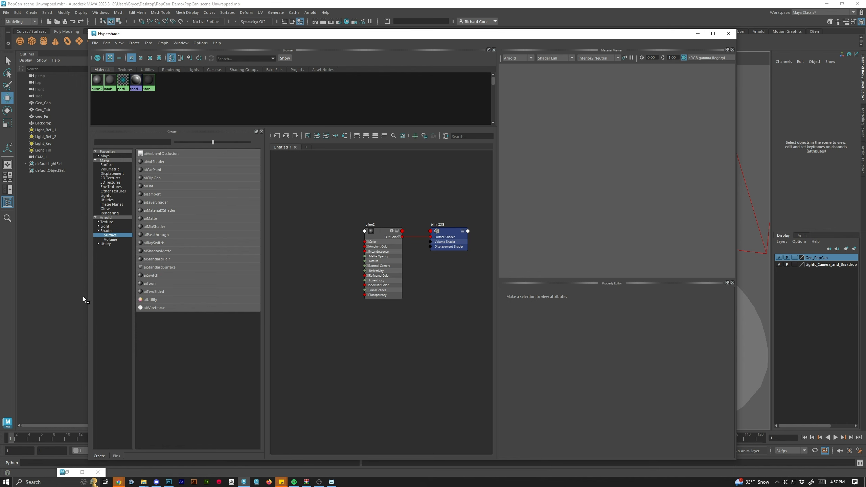
pyautogui.moveTo(378, 305); pyautogui.dragTo(411, 248)
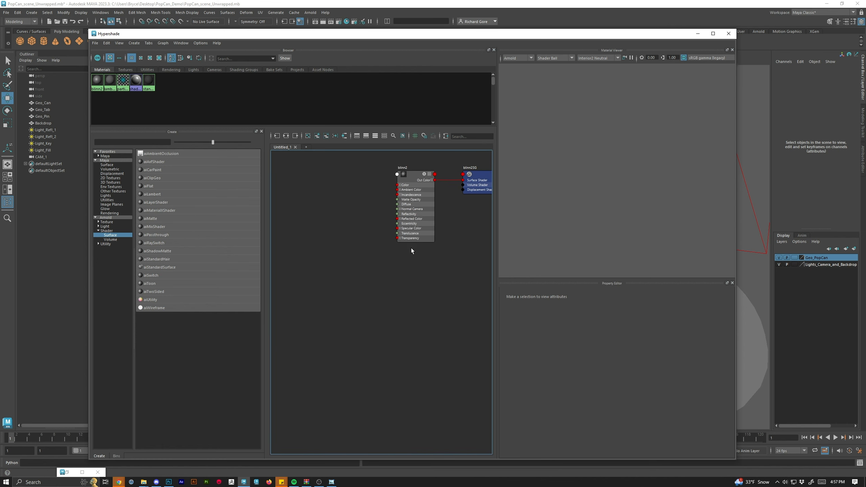
pyautogui.scroll(-4, 412, 250)
pyautogui.scroll(4, 405, 260)
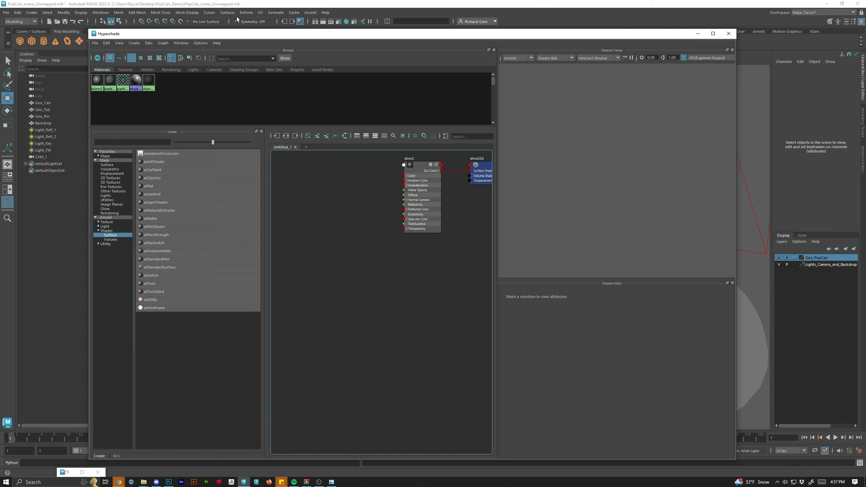
# Open the Render Settings window.
pyautogui.click(314, 13)
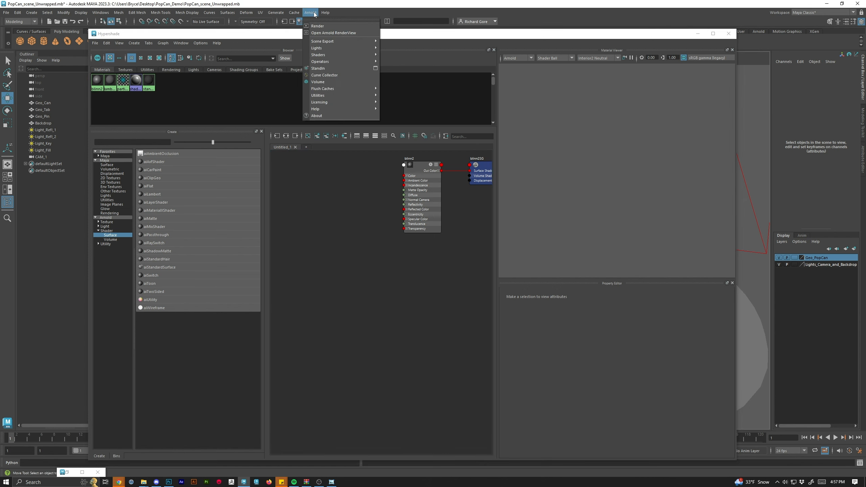
pyautogui.moveTo(246, 12)
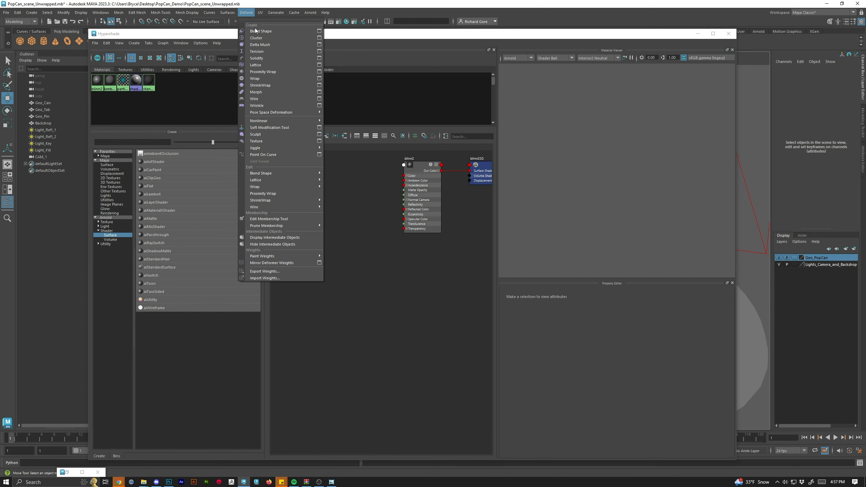
pyautogui.click(206, 35)
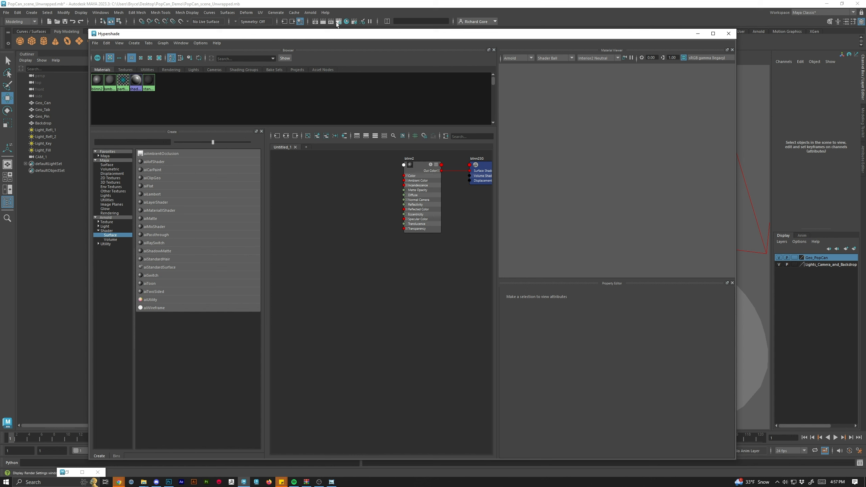
pyautogui.click(339, 22)
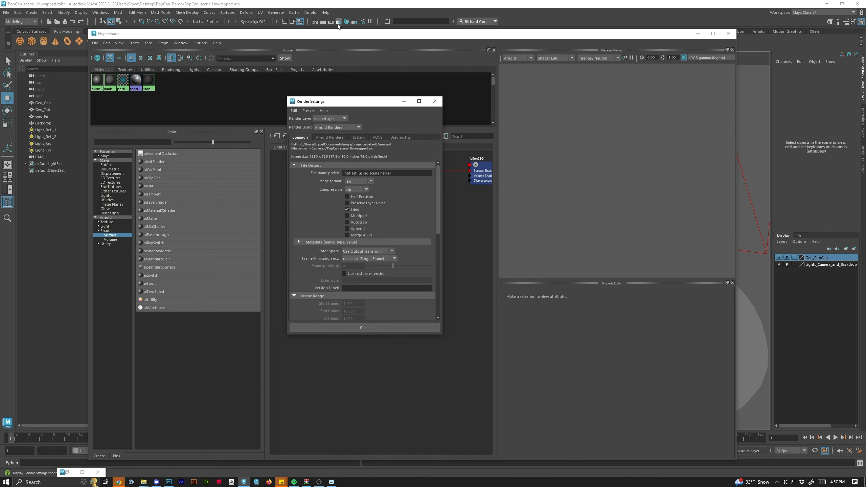
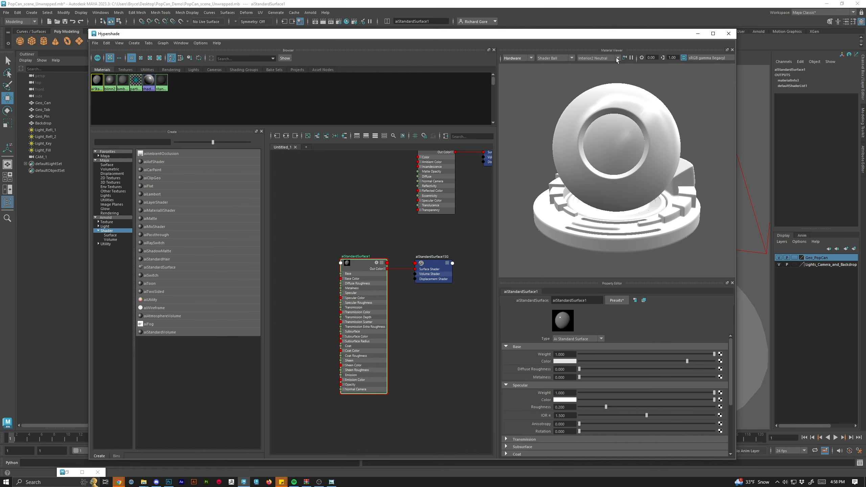
# Switch the material viewer's renderer from Hardware to Arnold.
pyautogui.click(516, 60)
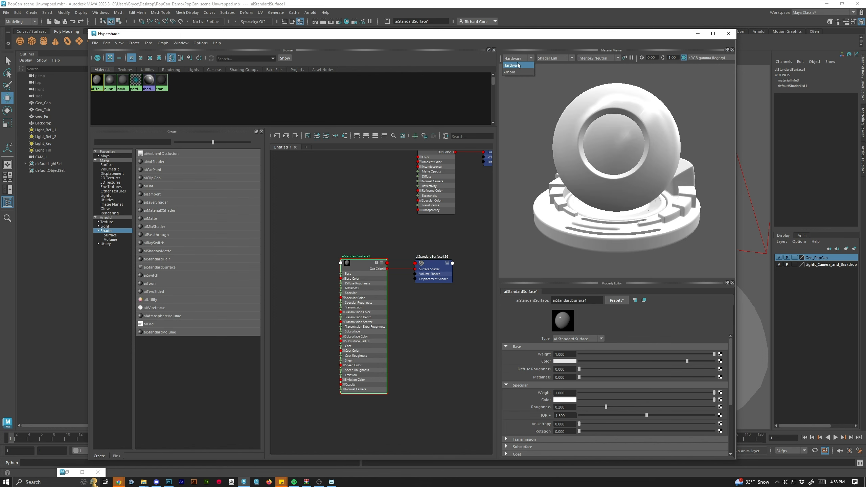
pyautogui.click(515, 72)
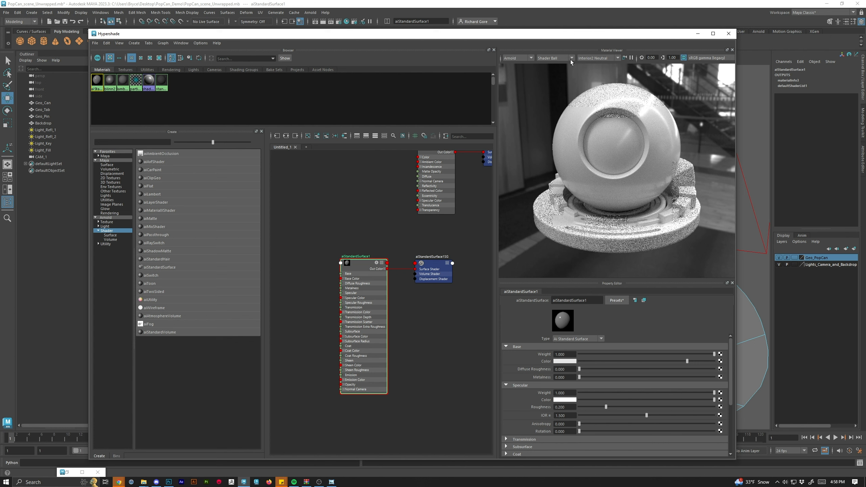
pyautogui.click(572, 59)
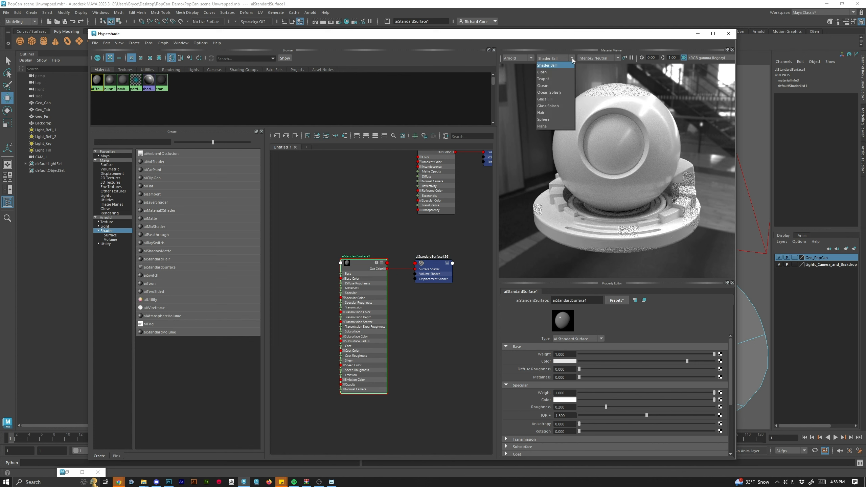
pyautogui.click(571, 58)
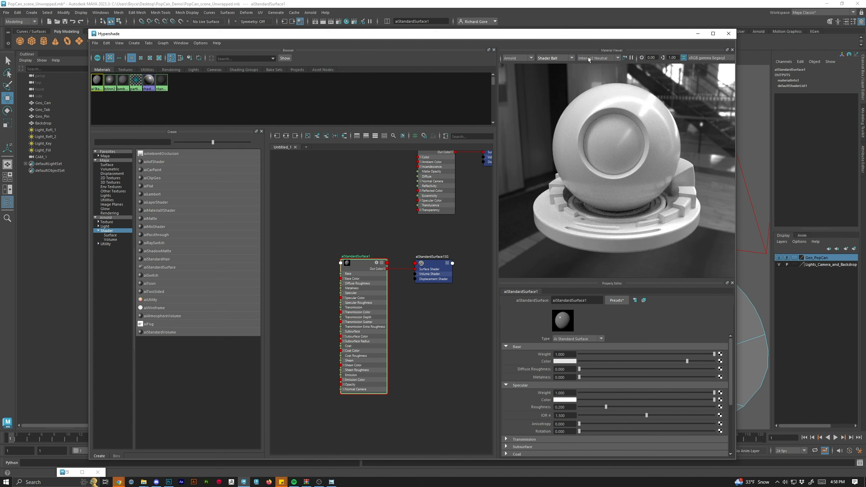
# Try other lighting environments in the material viewer, returning to Interior2 Neutral.
pyautogui.click(600, 58)
pyautogui.click(612, 95)
pyautogui.click(604, 58)
pyautogui.click(602, 86)
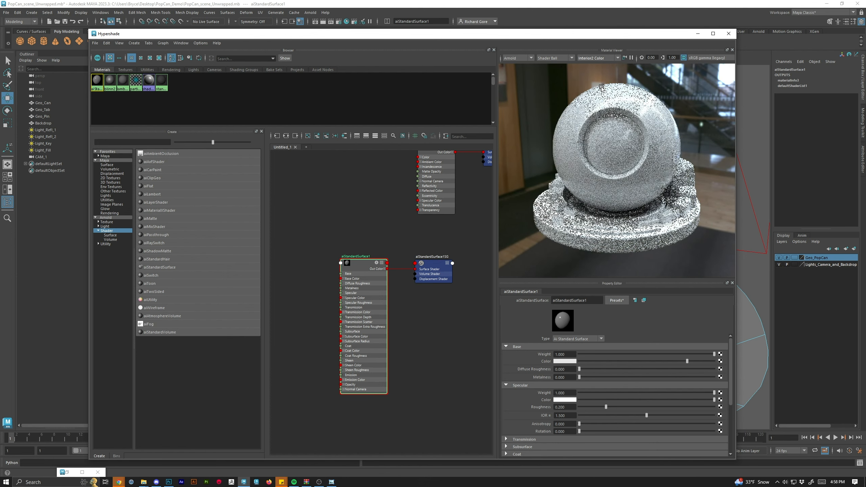
pyautogui.click(598, 58)
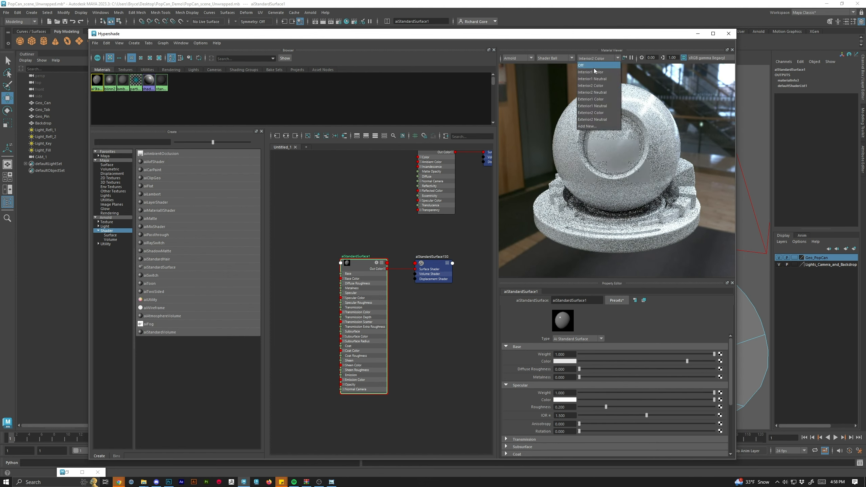
pyautogui.click(599, 92)
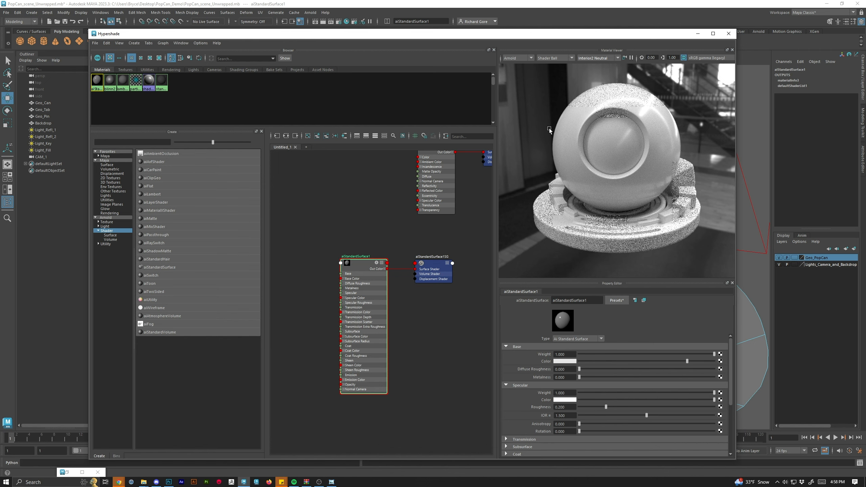
# Bring PopCan_BaseColor.png from the TextureMaps folder into the Hypershade graph as a file texture node.
pyautogui.moveTo(534, 33); pyautogui.dragTo(500, 28)
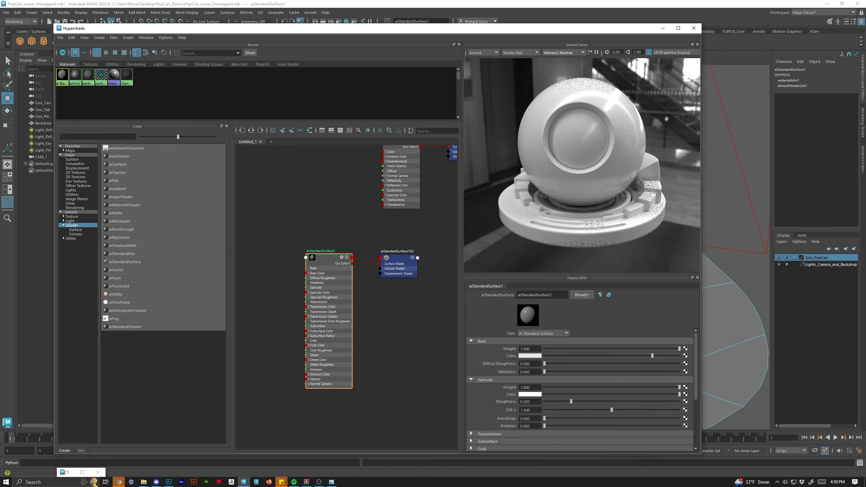
pyautogui.moveTo(865, 102); pyautogui.dragTo(749, 91)
pyautogui.moveTo(638, 171); pyautogui.dragTo(256, 249)
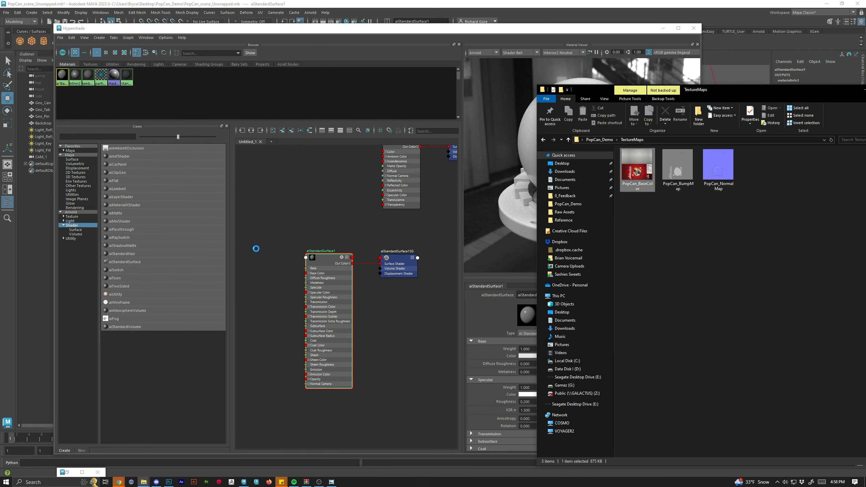
pyautogui.moveTo(721, 94); pyautogui.dragTo(865, 147)
pyautogui.scroll(5, 354, 229)
pyautogui.scroll(-5, 353, 234)
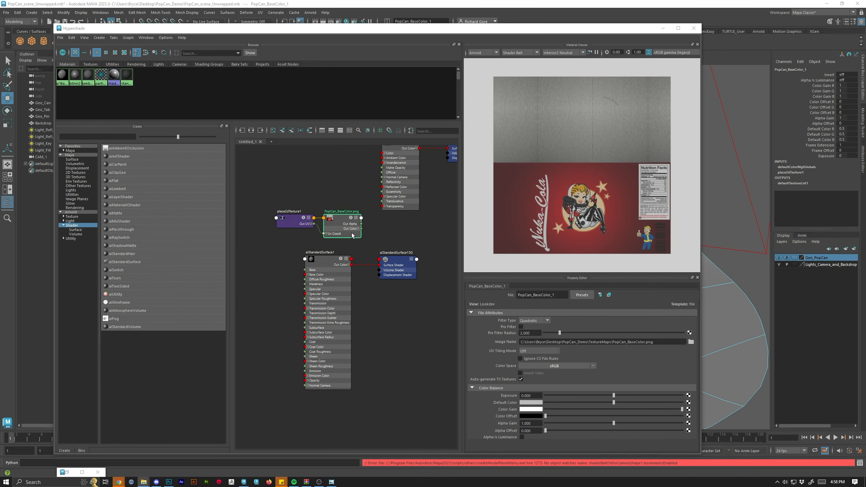
# Drop the PopCan_BaseColor texture node onto aiStandardSurface1 to connect it to the shader.
pyautogui.click(304, 226)
pyautogui.moveTo(295, 204); pyautogui.dragTo(329, 260)
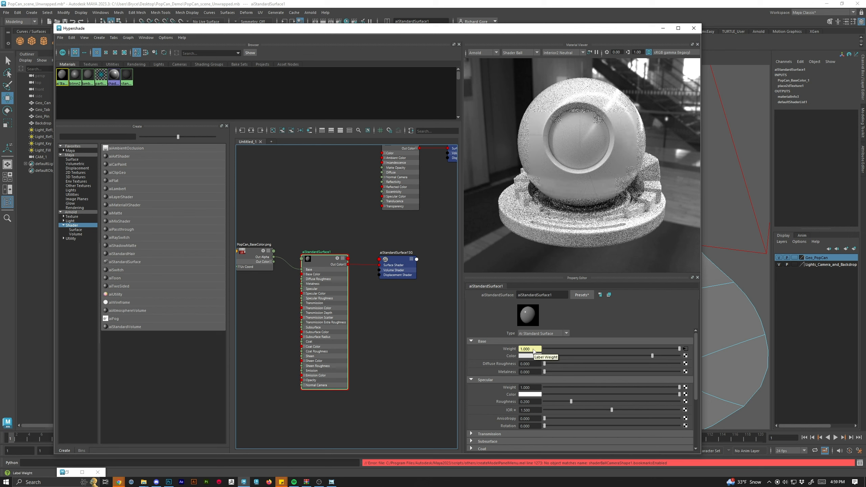
# Zoom in and out on the shader ball in the material viewer to examine the textured material.
pyautogui.click(603, 193)
pyautogui.scroll(5, 583, 187)
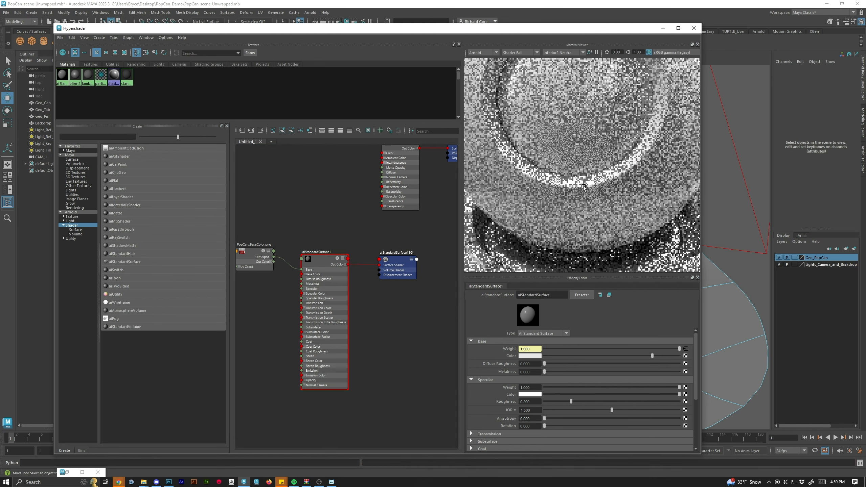
pyautogui.scroll(-5, 583, 187)
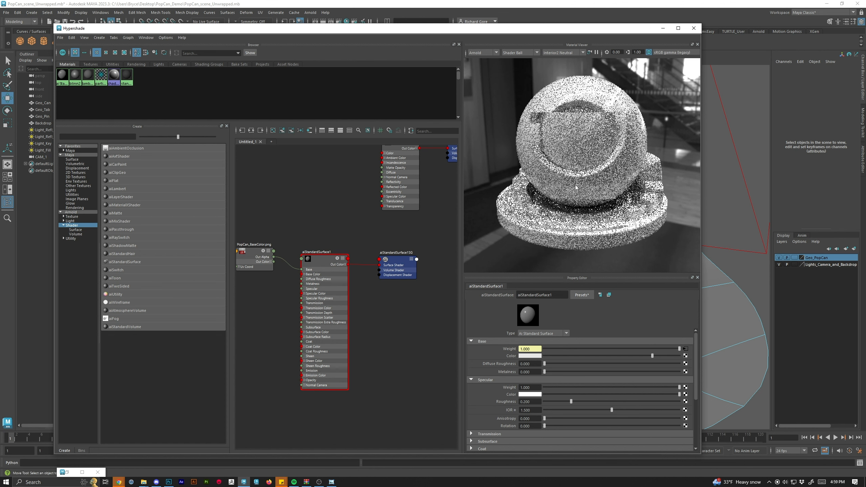
pyautogui.rightClick(613, 187)
pyautogui.scroll(3, 569, 175)
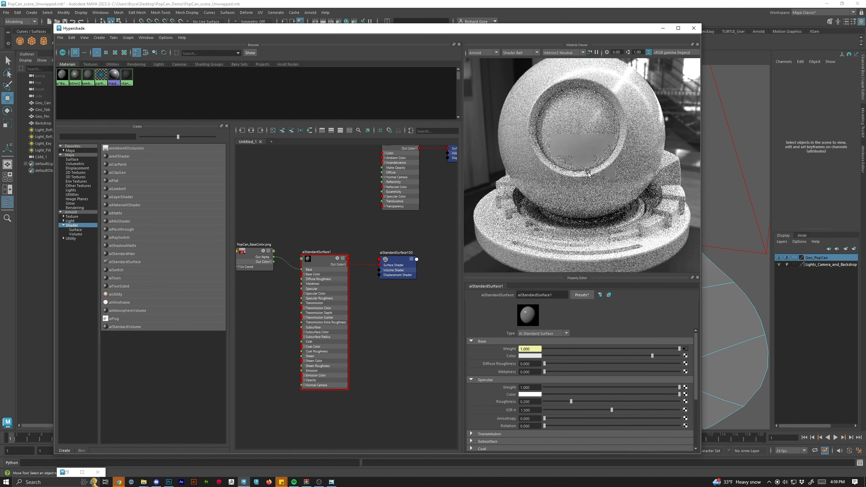
pyautogui.scroll(-5, 570, 179)
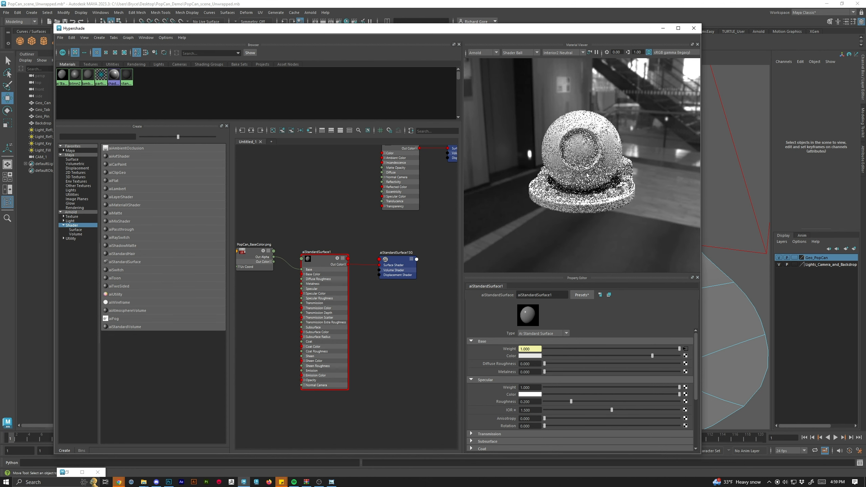
# Inspect the shader and the PopCan_BaseColor file node attributes, including the texture's colour space.
pyautogui.click(330, 269)
pyautogui.doubleClick(62, 77)
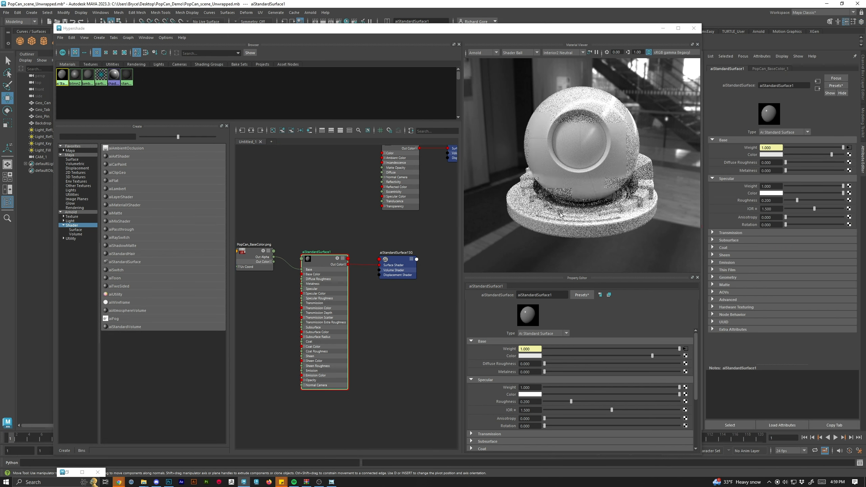
pyautogui.rightClick(307, 235)
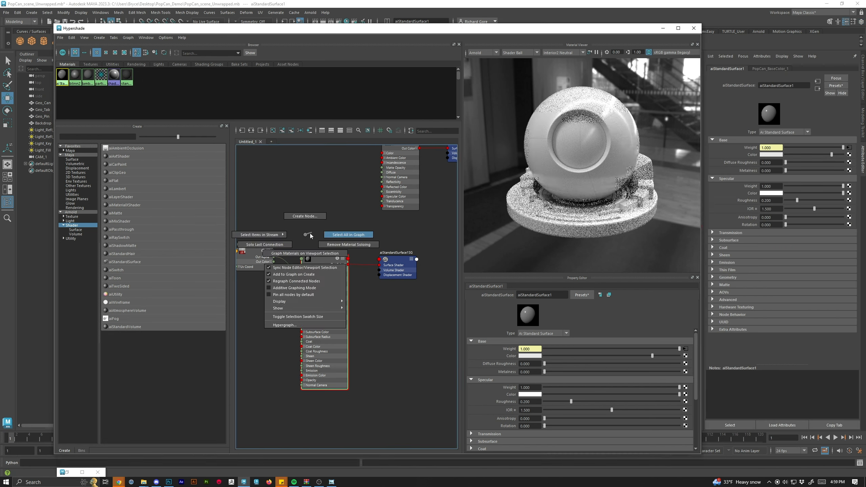
pyautogui.moveTo(306, 225); pyautogui.dragTo(394, 212)
pyautogui.scroll(5, 322, 245)
pyautogui.click(381, 197)
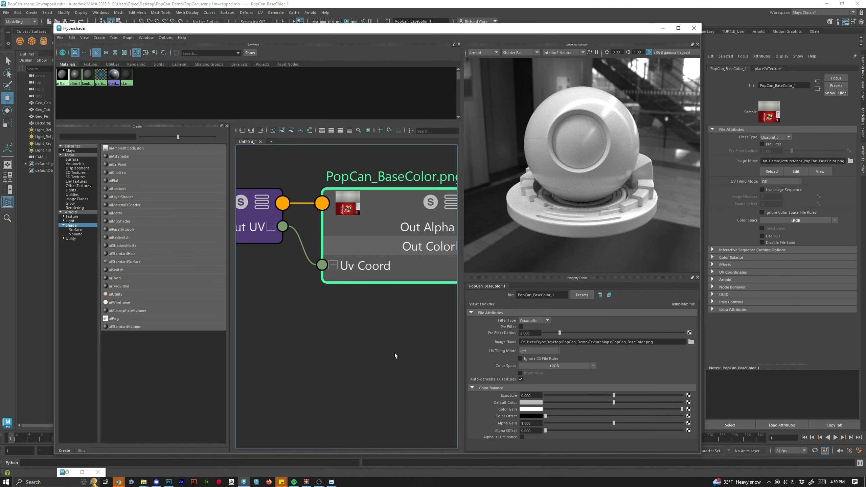
pyautogui.scroll(-5, 394, 354)
pyautogui.moveTo(395, 354); pyautogui.dragTo(317, 302)
pyautogui.scroll(1, 317, 302)
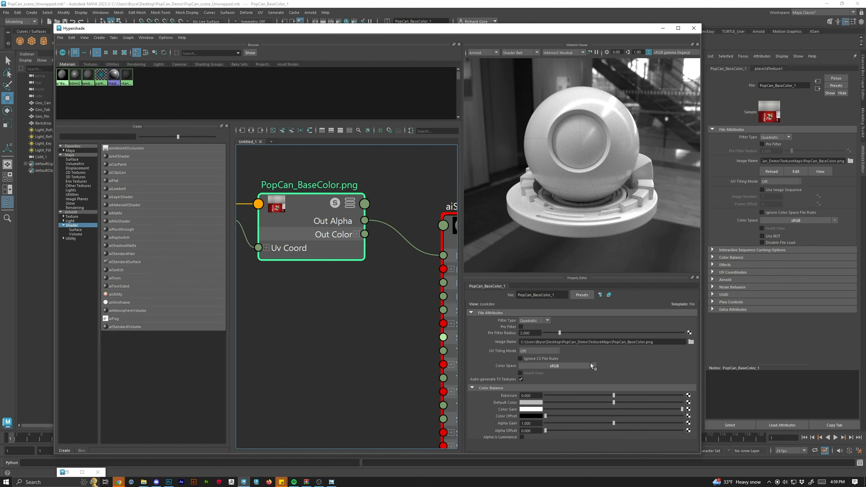
pyautogui.click(593, 366)
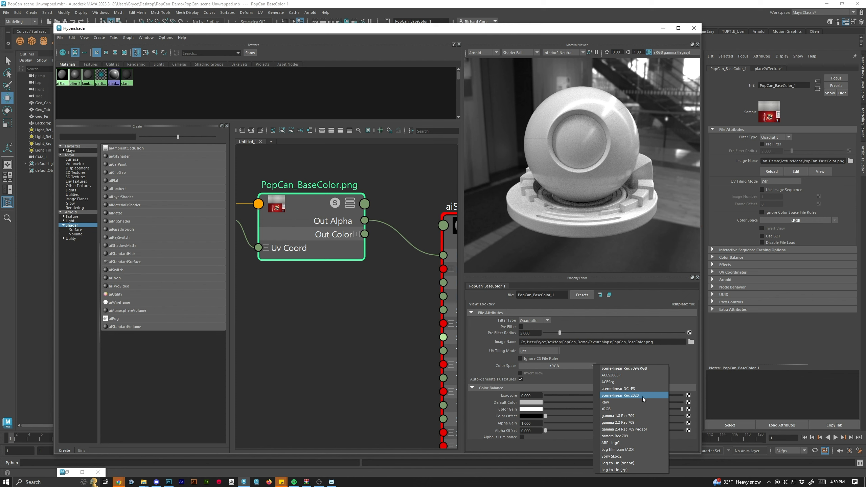
pyautogui.click(379, 338)
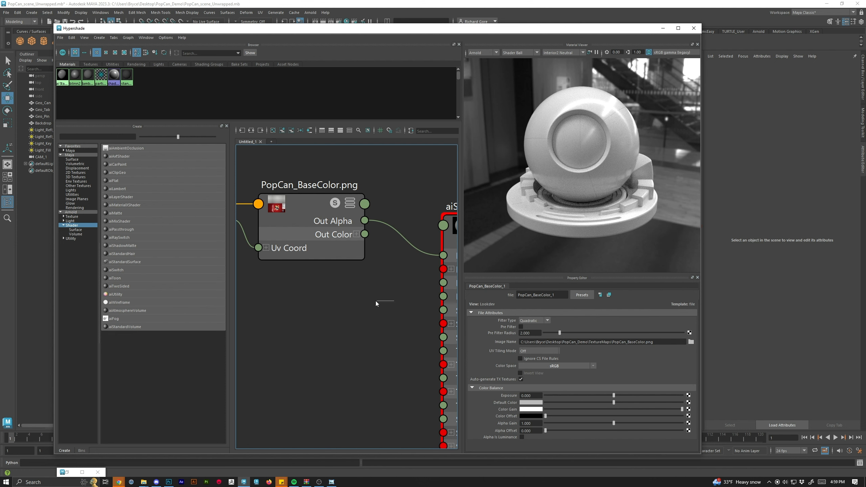
pyautogui.click(449, 241)
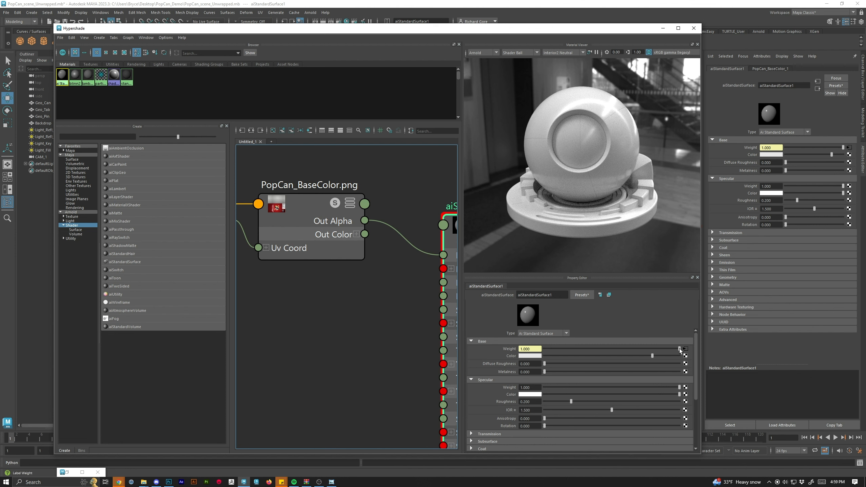
pyautogui.scroll(-3, 370, 330)
pyautogui.scroll(3, 415, 306)
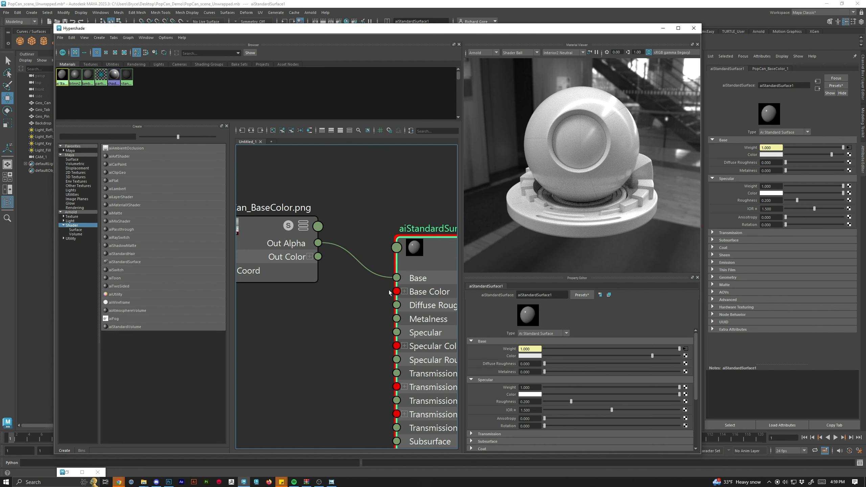
pyautogui.press('Delete')
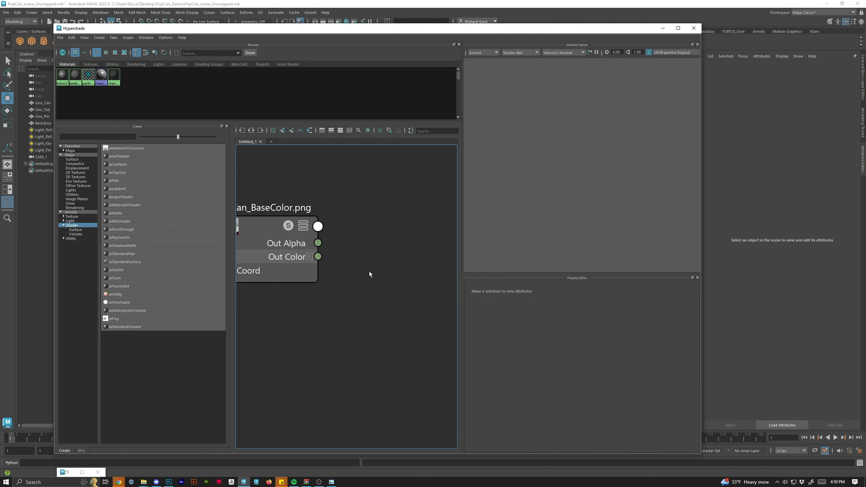
pyautogui.hotkey('ctrl', 'z')
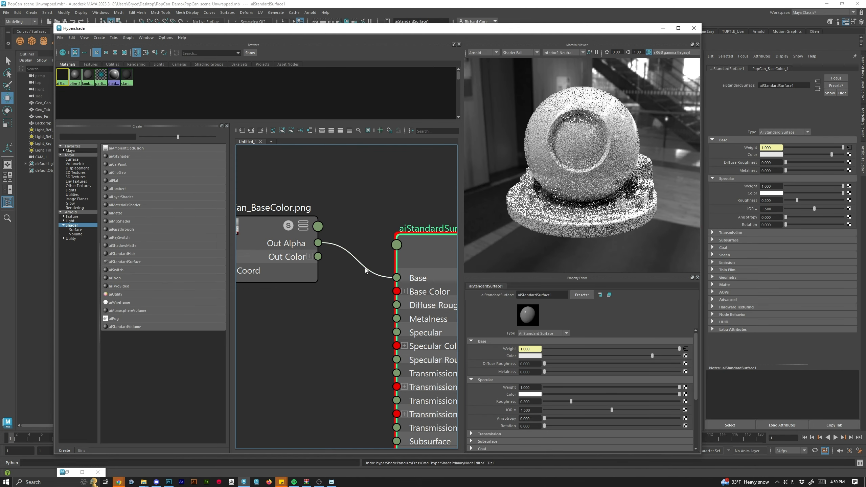
pyautogui.press('Delete')
pyautogui.hotkey('ctrl', 'z')
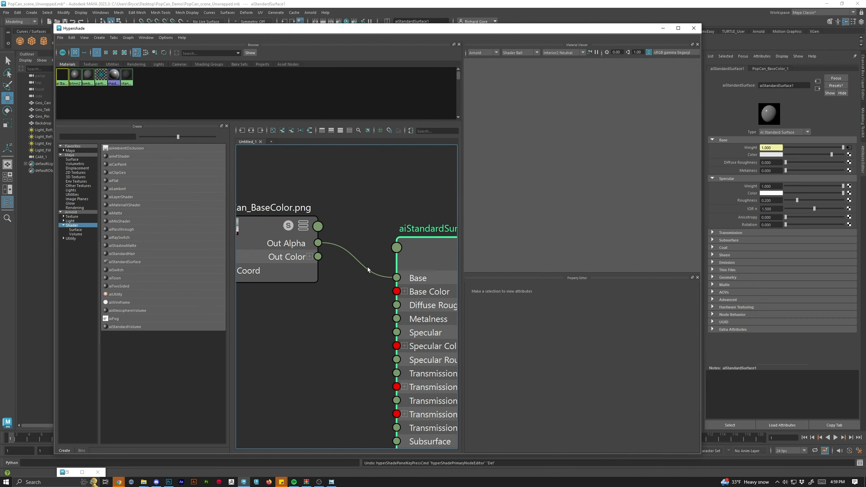
# Replace the texture's Out Alpha to Base link with a connection from Out Color to the shader's Base Color.
pyautogui.click(361, 267)
pyautogui.press('Delete')
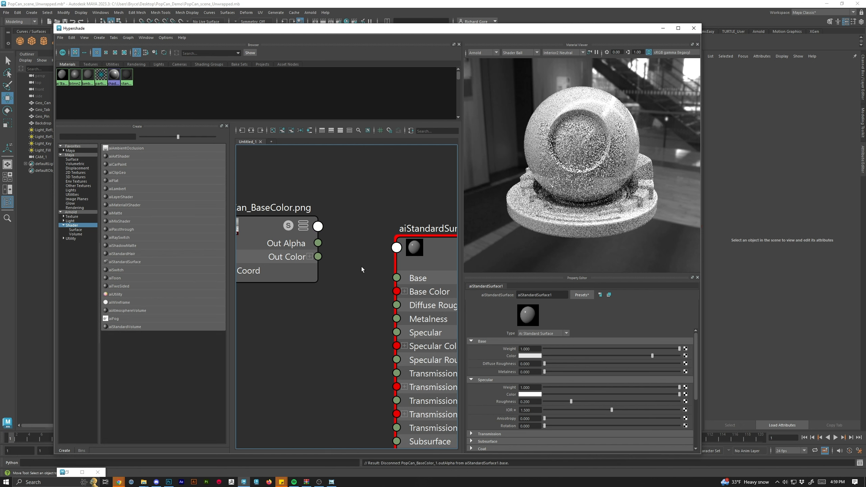
pyautogui.moveTo(318, 257); pyautogui.dragTo(398, 294)
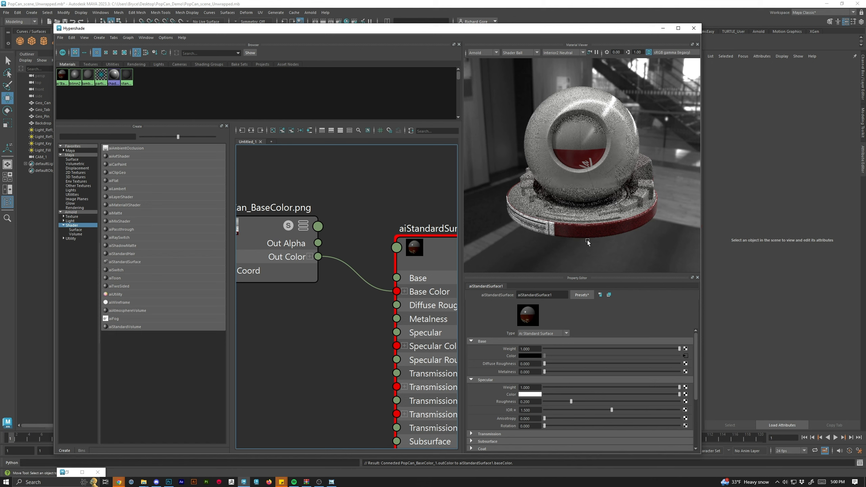
# Orbit and zoom the material viewer to examine the Nuka-Cola label on the shader ball.
pyautogui.rightClick(536, 193)
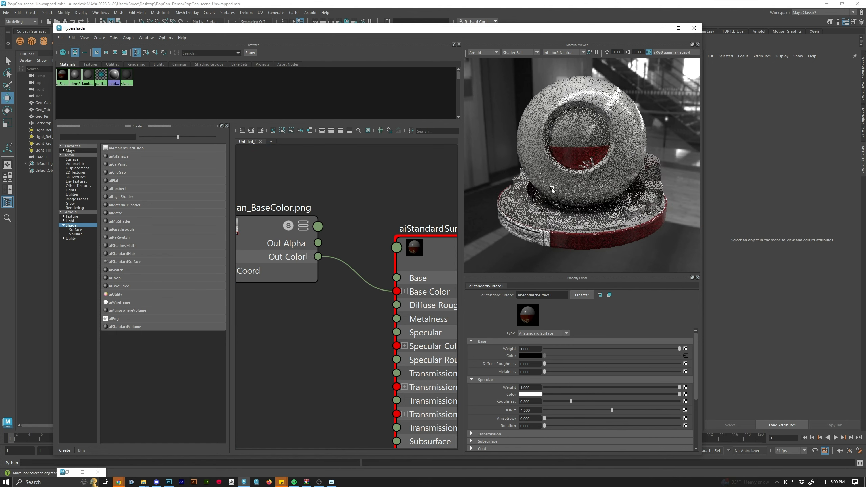
pyautogui.moveTo(552, 190); pyautogui.dragTo(566, 206)
pyautogui.moveTo(528, 169); pyautogui.dragTo(591, 189)
pyautogui.scroll(3, 604, 171)
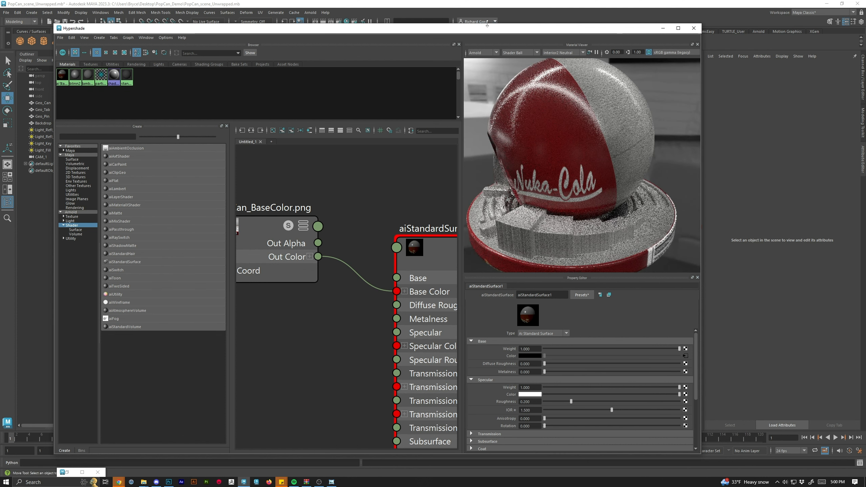
pyautogui.moveTo(488, 29); pyautogui.dragTo(598, 40)
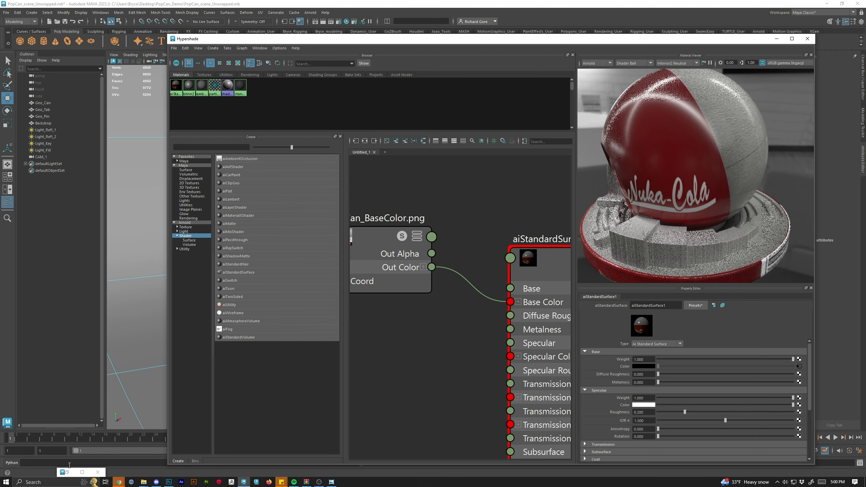
pyautogui.click(81, 472)
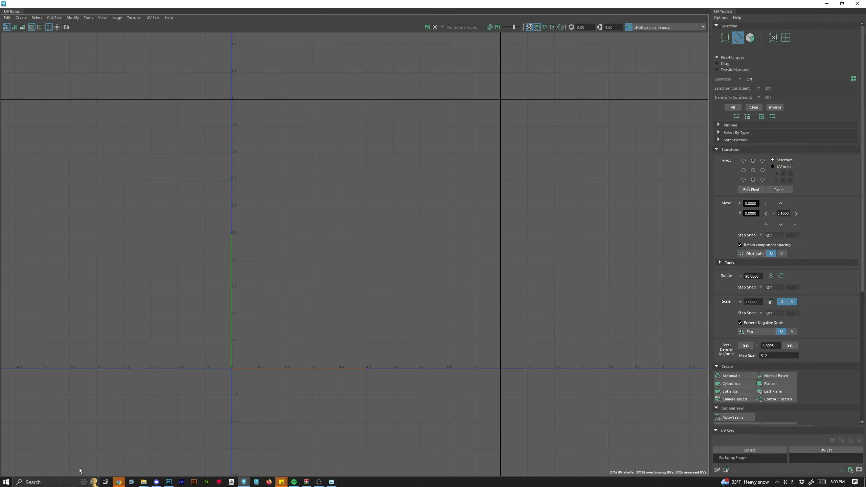
pyautogui.click(853, 6)
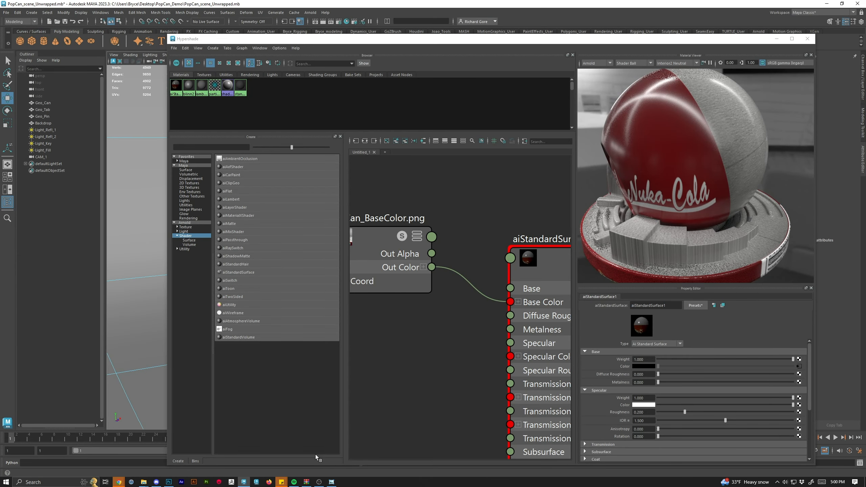
pyautogui.click(245, 482)
pyautogui.click(245, 483)
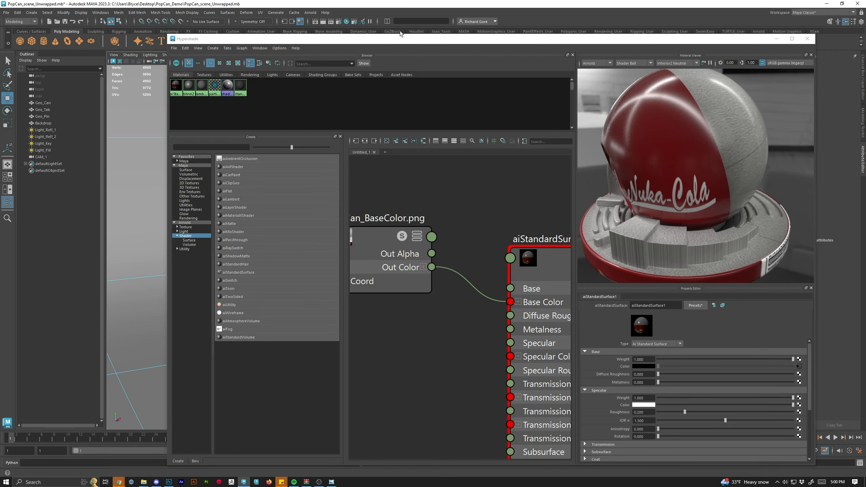
pyautogui.scroll(-4, 414, 313)
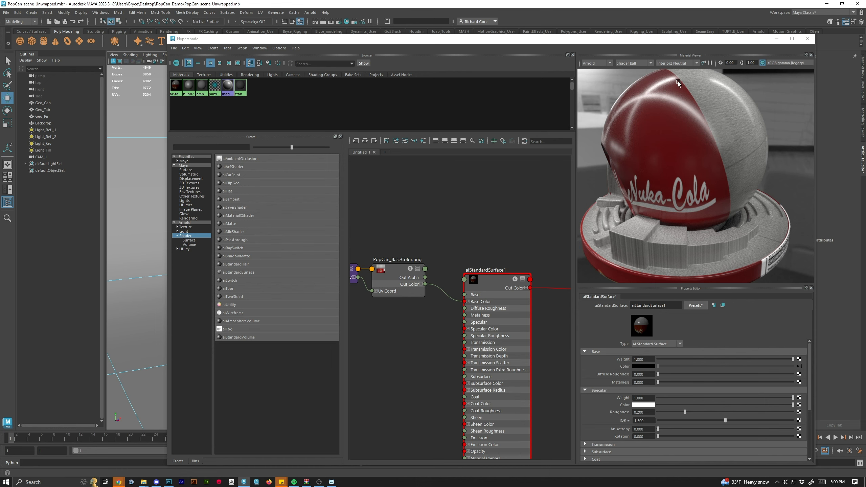
# Refresh the material preview, enlarge the Hypershade and graph the shading network to examine all connected nodes.
pyautogui.click(710, 64)
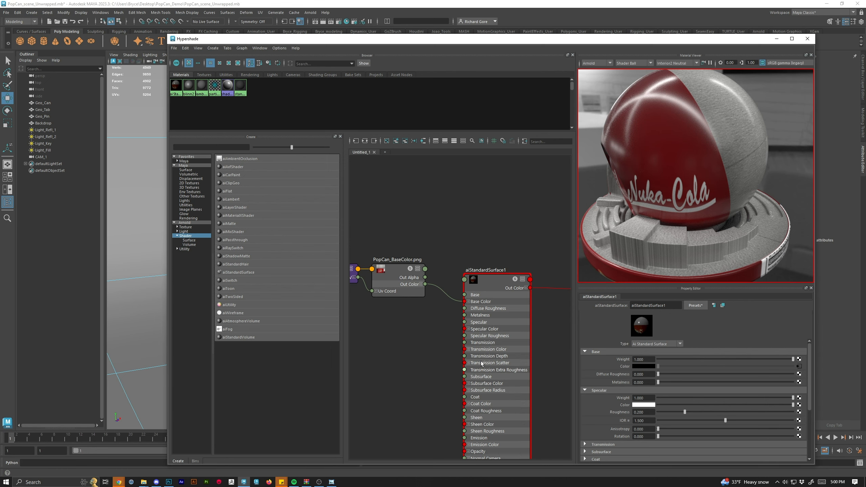
pyautogui.click(710, 64)
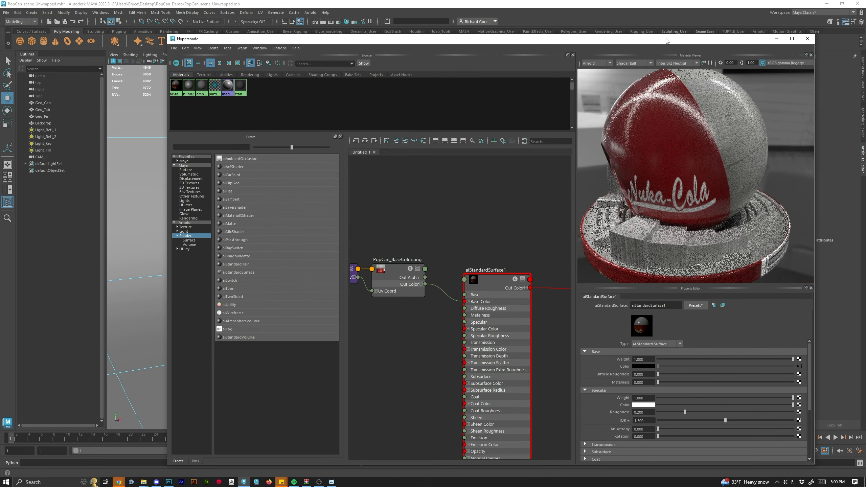
pyautogui.doubleClick(643, 39)
pyautogui.rightClick(344, 162)
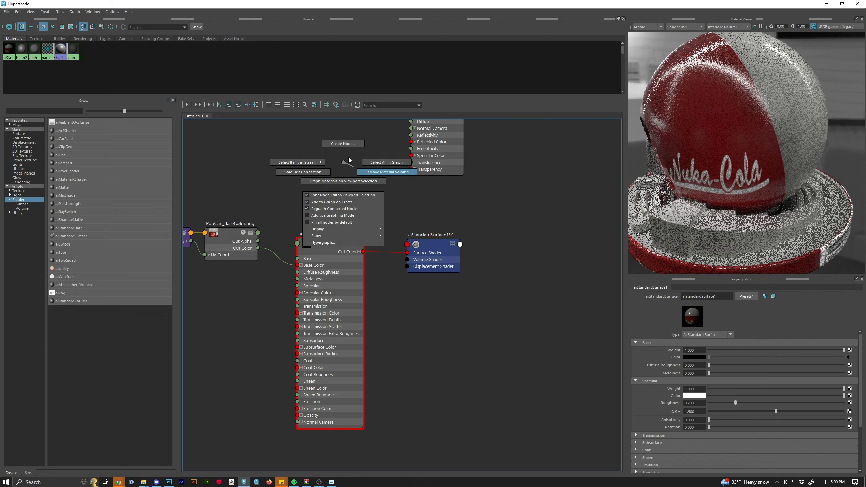
pyautogui.moveTo(339, 166); pyautogui.dragTo(434, 186)
pyautogui.scroll(-2, 470, 189)
pyautogui.scroll(5, 448, 229)
pyautogui.scroll(-3, 453, 237)
pyautogui.scroll(-2, 461, 244)
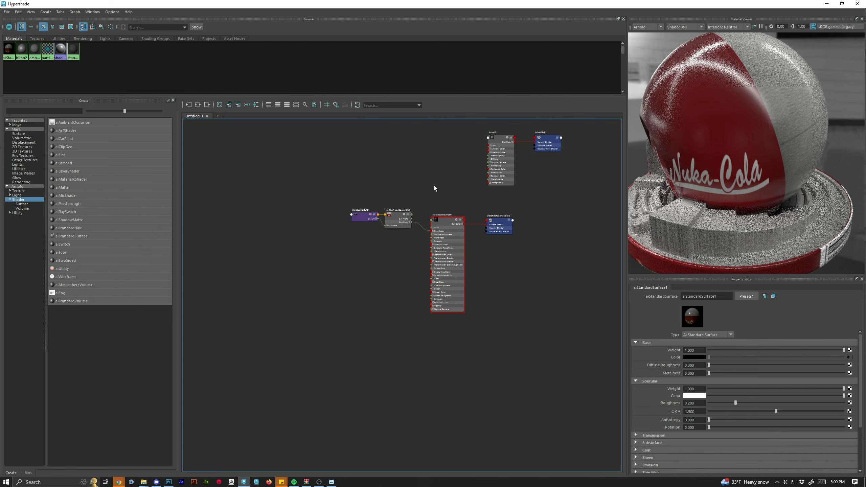
pyautogui.scroll(5, 467, 221)
pyautogui.scroll(-2, 467, 222)
pyautogui.scroll(1, 493, 294)
pyautogui.moveTo(497, 290); pyautogui.dragTo(488, 346)
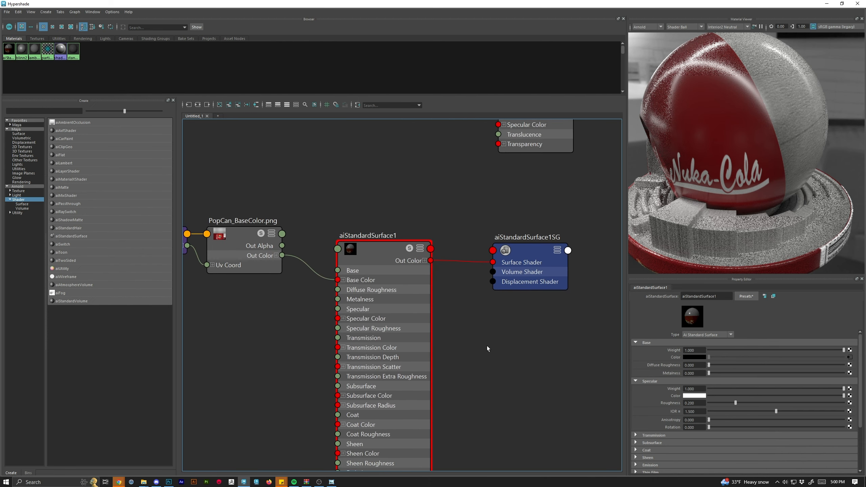
pyautogui.scroll(-2, 499, 358)
pyautogui.scroll(3, 501, 356)
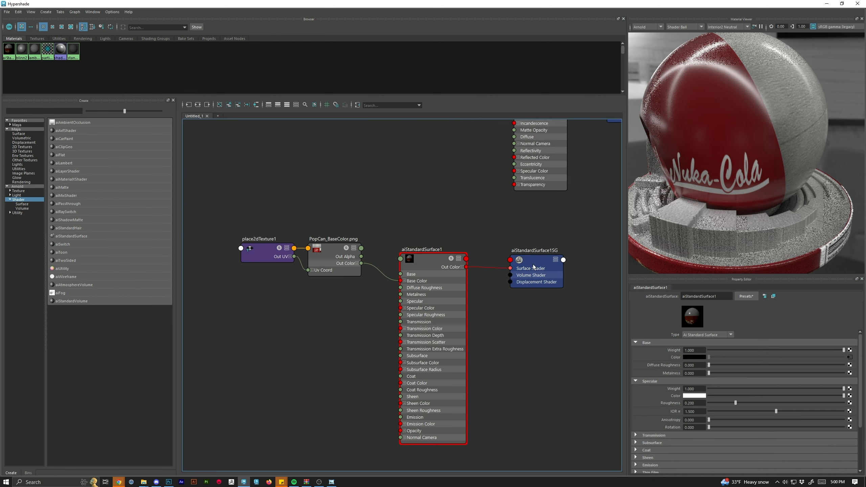
# Tidy the graph by moving the shading group and the place2dTexture and file nodes closer to the shader.
pyautogui.click(530, 261)
pyautogui.moveTo(529, 261); pyautogui.dragTo(506, 268)
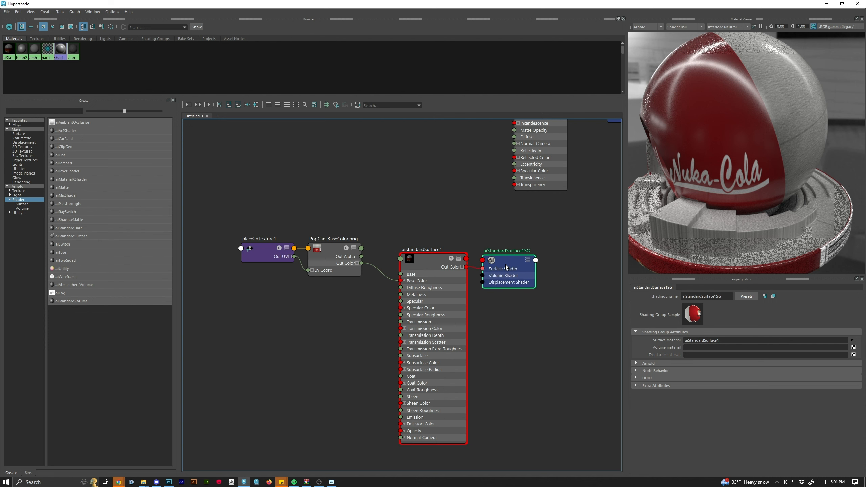
pyautogui.moveTo(228, 217); pyautogui.dragTo(361, 327)
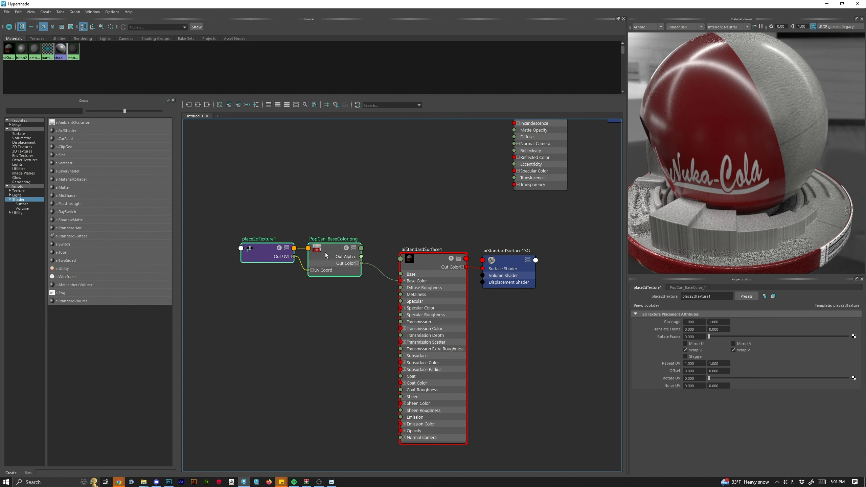
pyautogui.moveTo(333, 247); pyautogui.dragTo(332, 265)
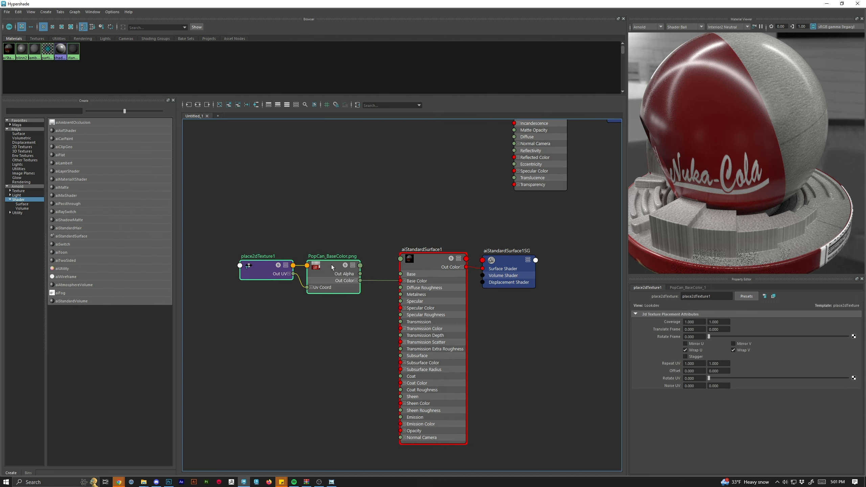
pyautogui.click(360, 376)
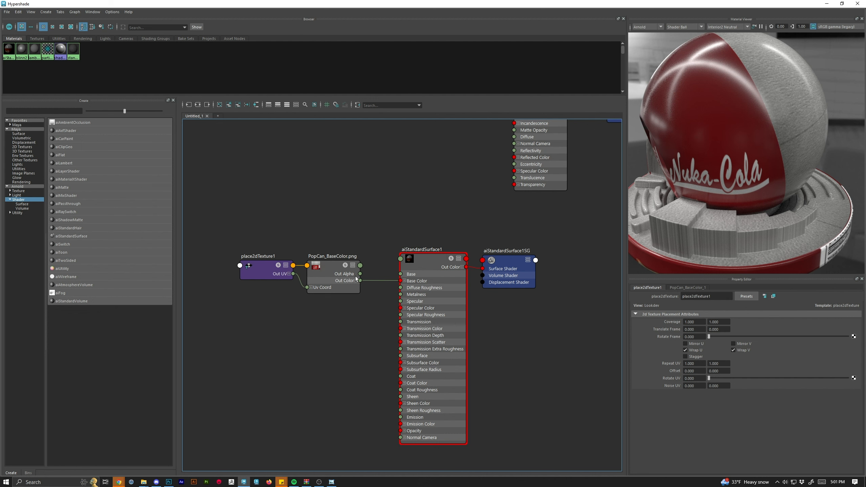
pyautogui.click(421, 266)
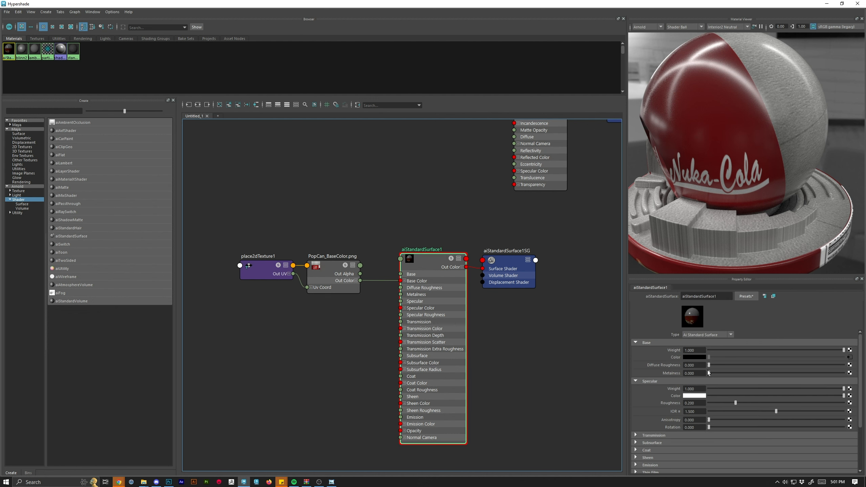
# Set the shader's Metalness to 1.0 and its Specular Roughness to 0.270.
pyautogui.moveTo(710, 372); pyautogui.dragTo(839, 380)
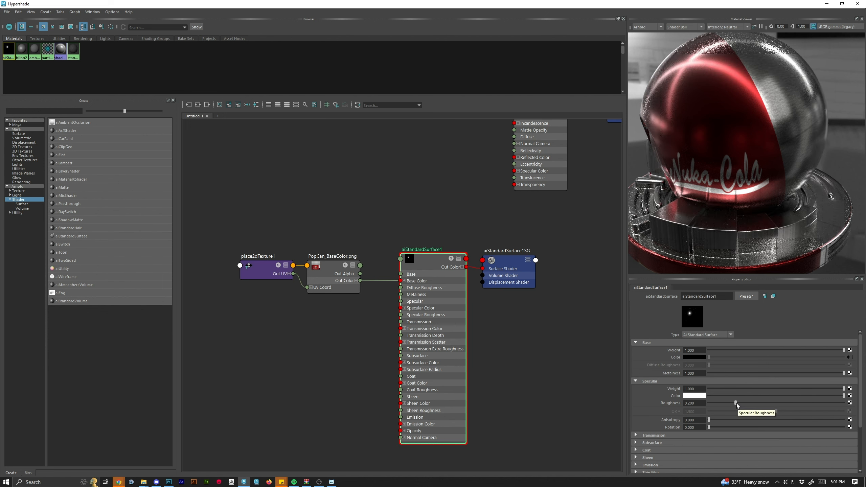
pyautogui.moveTo(735, 404); pyautogui.dragTo(833, 408)
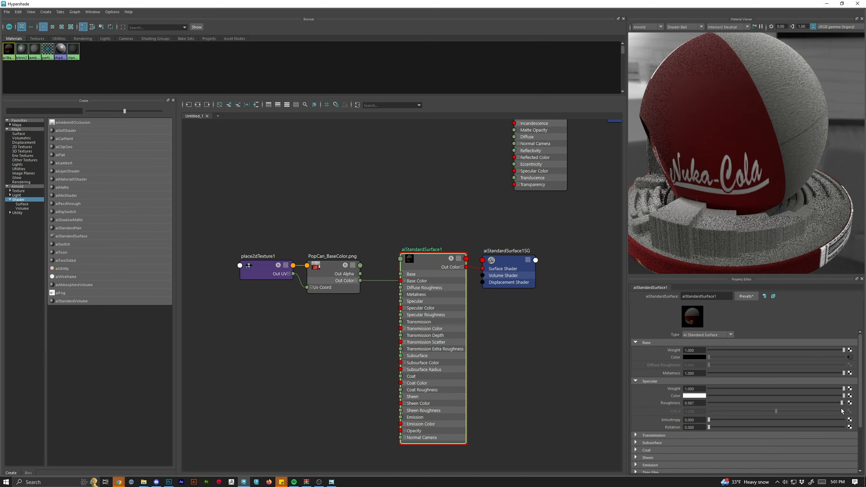
pyautogui.moveTo(842, 410); pyautogui.dragTo(702, 407)
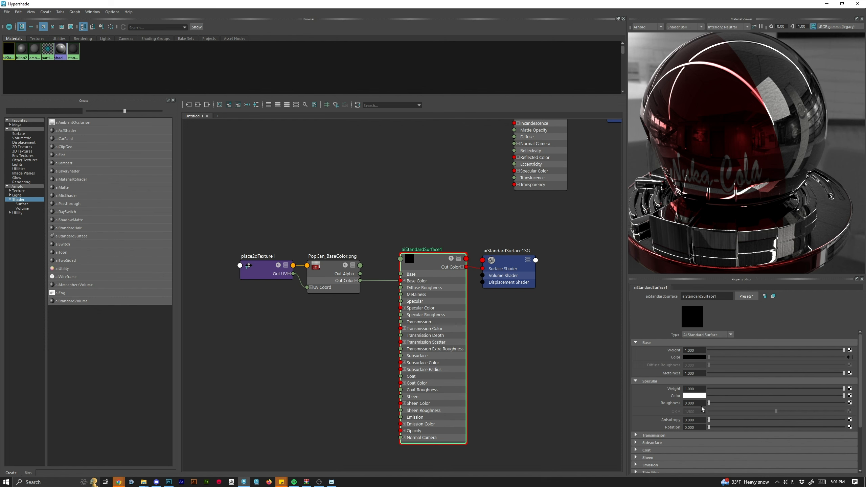
pyautogui.moveTo(703, 406); pyautogui.dragTo(746, 407)
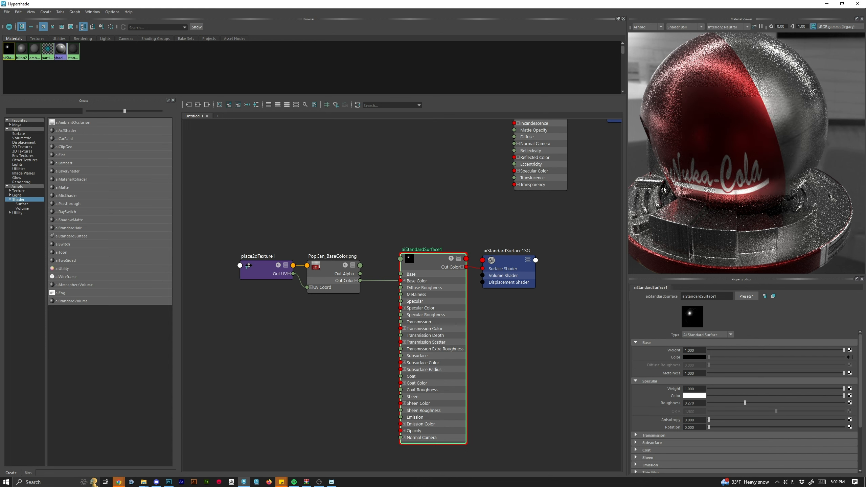
# Open the shader's Coat section and set the coat colour to a pale light blue.
pyautogui.scroll(-3, 702, 444)
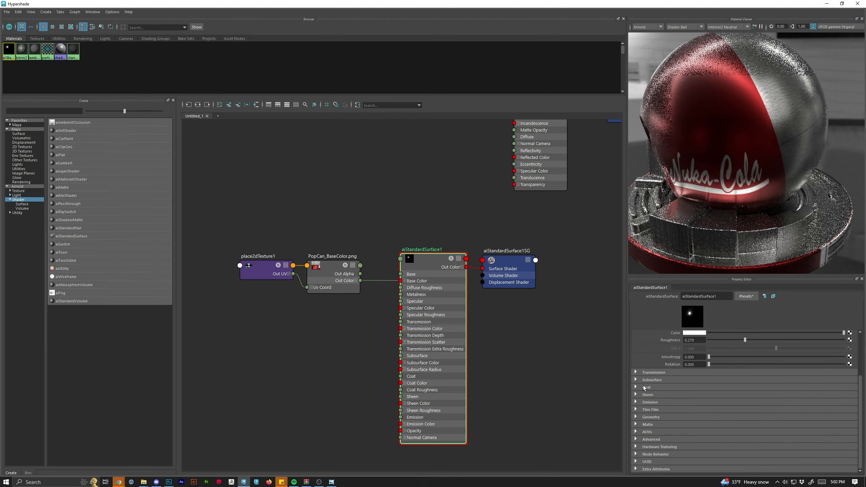
pyautogui.click(634, 388)
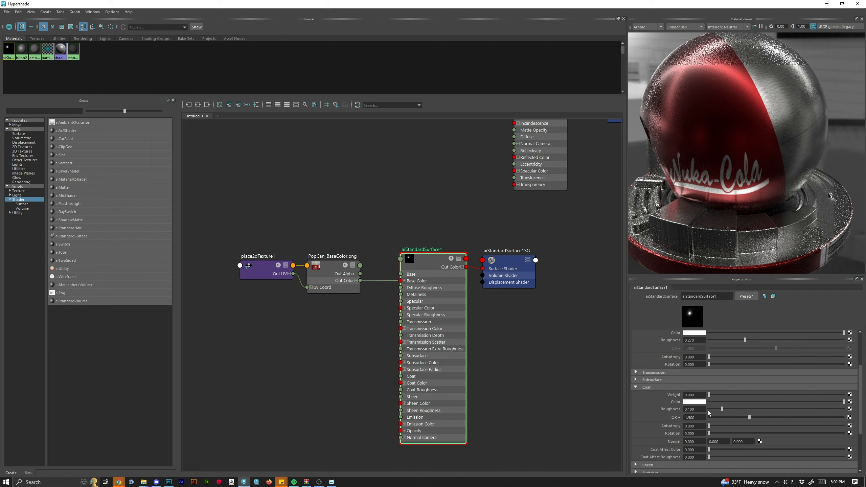
pyautogui.click(700, 402)
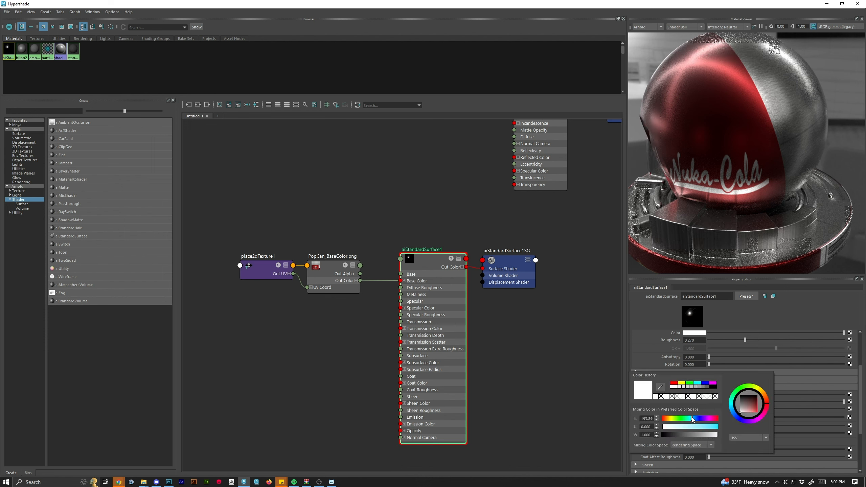
pyautogui.moveTo(700, 427); pyautogui.dragTo(707, 427)
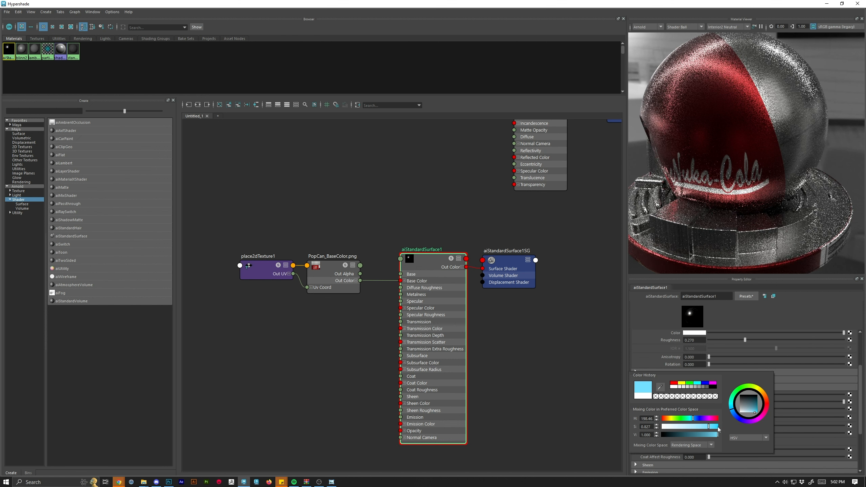
pyautogui.click(788, 379)
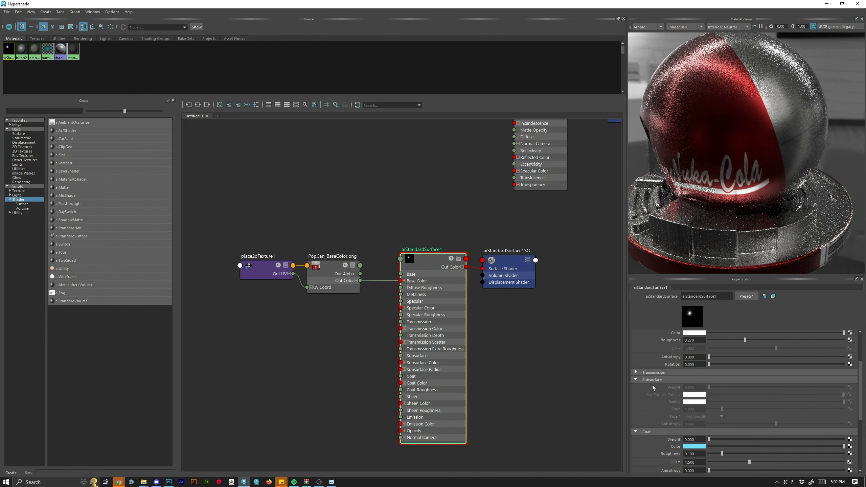
# Set the coat weight to about 0.131.
pyautogui.click(636, 379)
pyautogui.moveTo(710, 395)
pyautogui.mouseDown()
pyautogui.moveTo(844, 403)
pyautogui.moveTo(721, 404)
pyautogui.mouseUp()
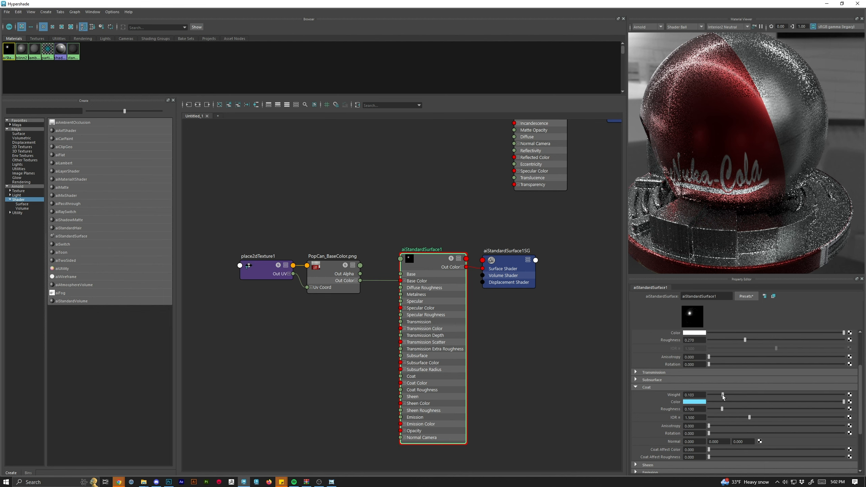
pyautogui.moveTo(722, 395); pyautogui.dragTo(727, 396)
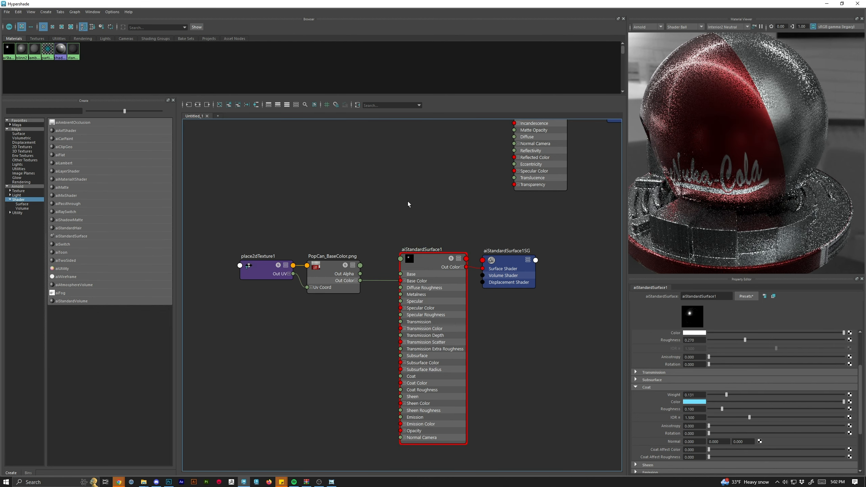
# Assign the aiStandardSurface1 material to the selected Geo_Can, Geo_Tab and Geo_Pin objects.
pyautogui.doubleClick(291, 5)
pyautogui.moveTo(161, 72); pyautogui.dragTo(533, 71)
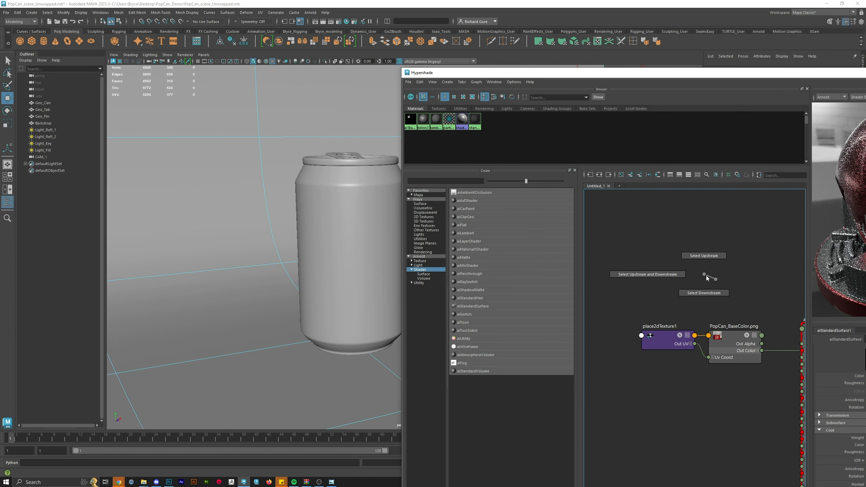
pyautogui.rightClick(727, 284)
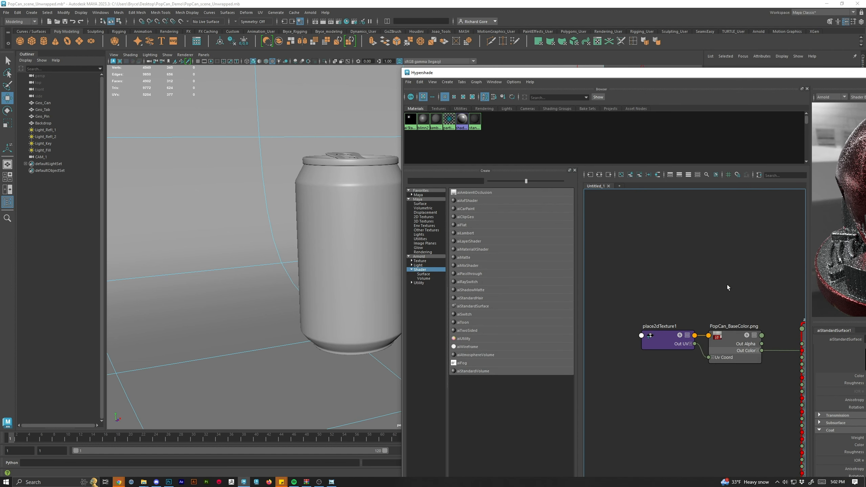
pyautogui.scroll(5, 709, 276)
pyautogui.click(318, 201)
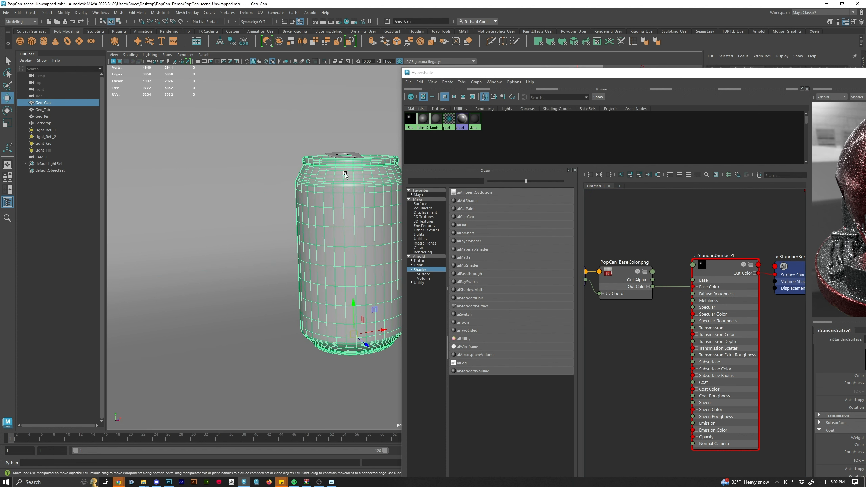
pyautogui.click(46, 117)
pyautogui.keyDown('shift'); pyautogui.click(45, 105); pyautogui.keyUp('shift')
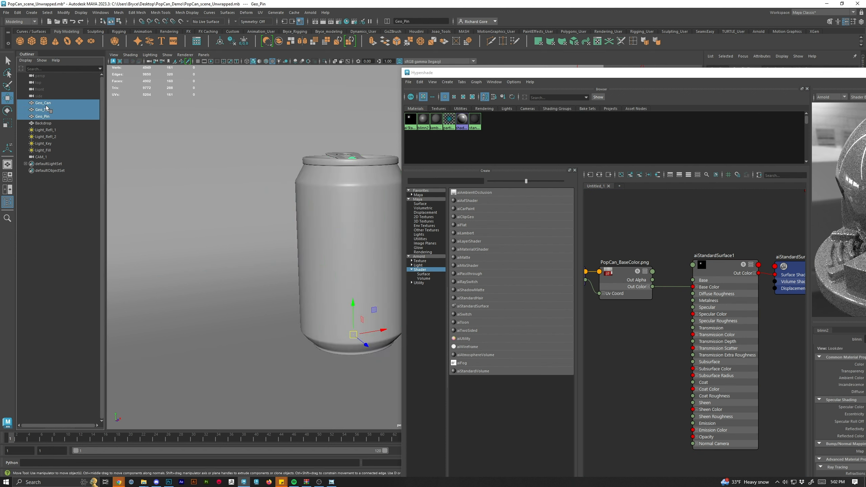
pyautogui.rightClick(716, 263)
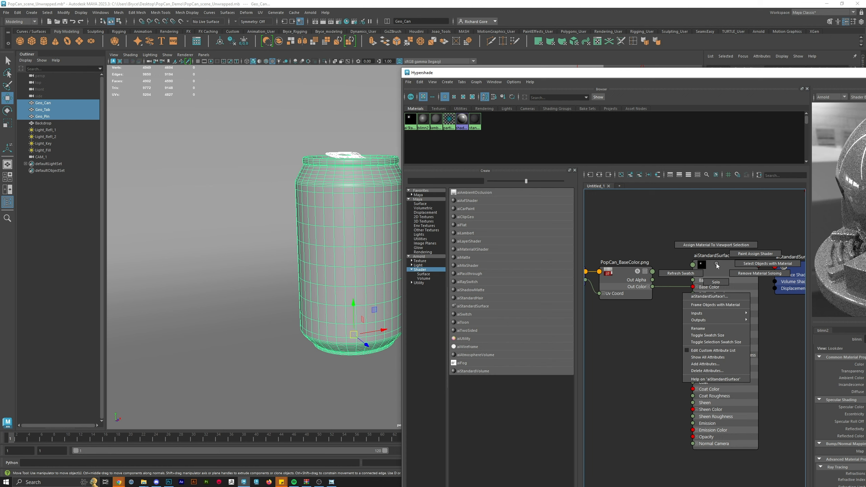
pyautogui.click(712, 247)
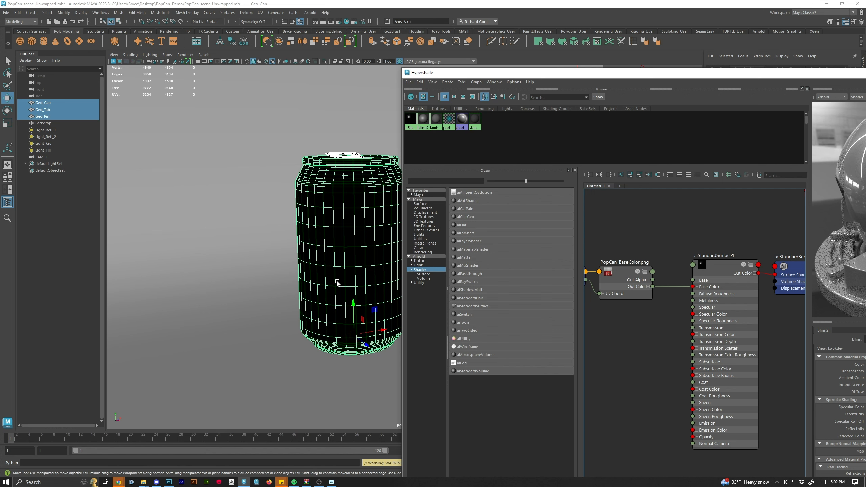
# Rename the shader as MAT_Popocan.
pyautogui.moveTo(661, 74); pyautogui.dragTo(394, 31)
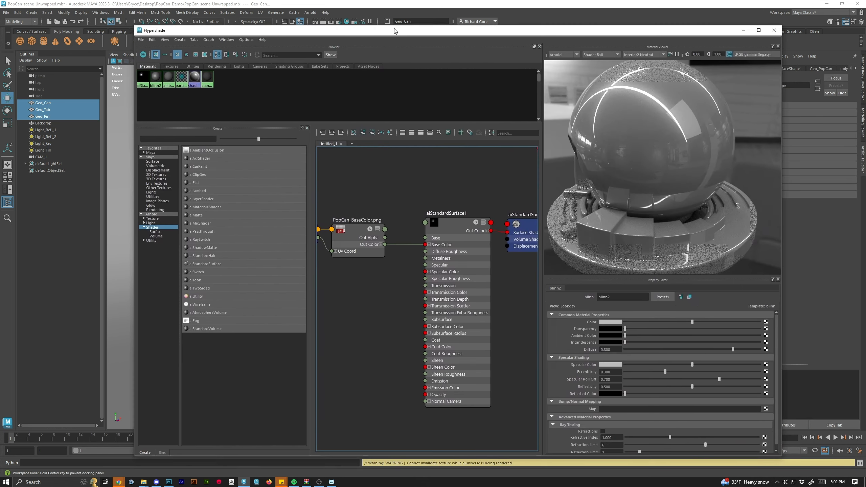
pyautogui.click(456, 228)
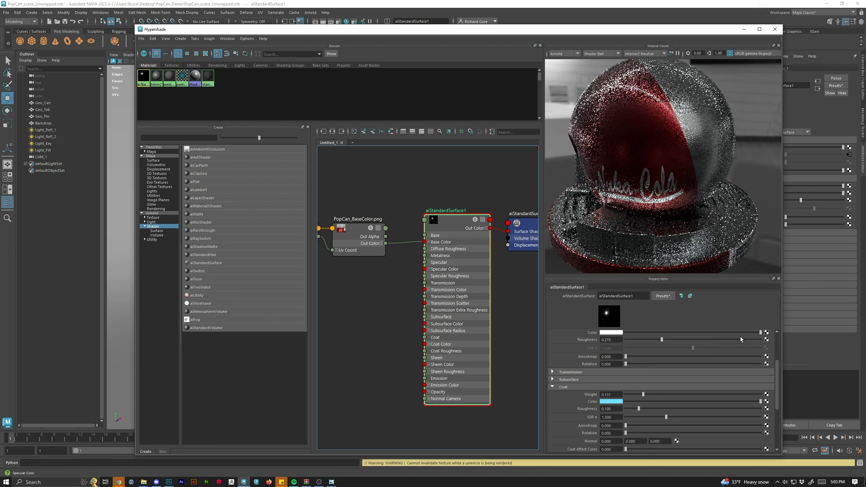
pyautogui.moveTo(638, 297); pyautogui.dragTo(563, 299)
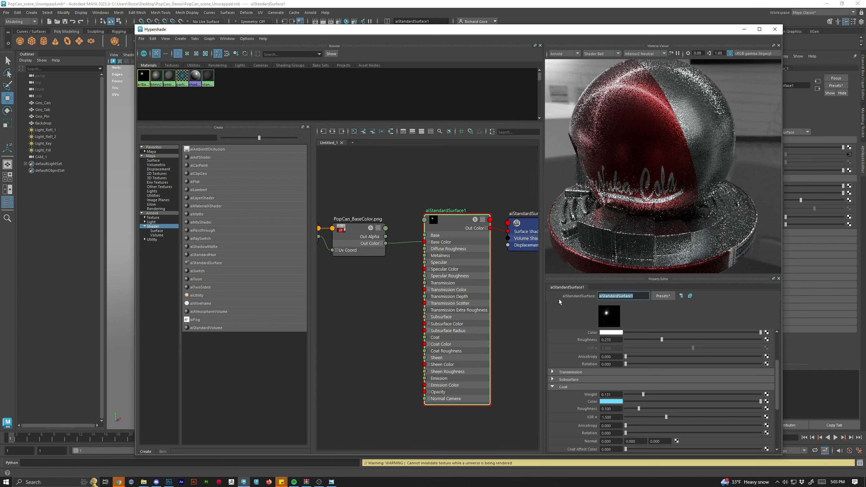
pyautogui.write('MAT_Popocan')
pyautogui.press('Return')
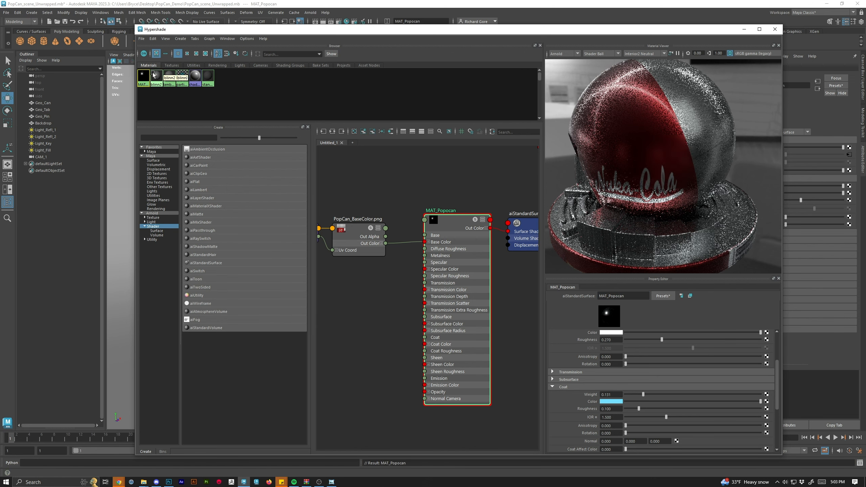
# Assign the MAT_Popocan material to the selected Geo_Can object.
pyautogui.moveTo(295, 34); pyautogui.dragTo(514, 52)
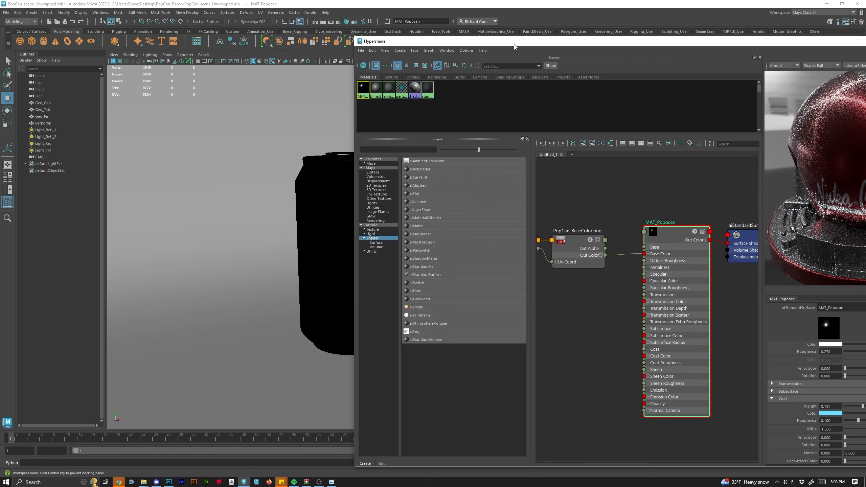
pyautogui.click(314, 194)
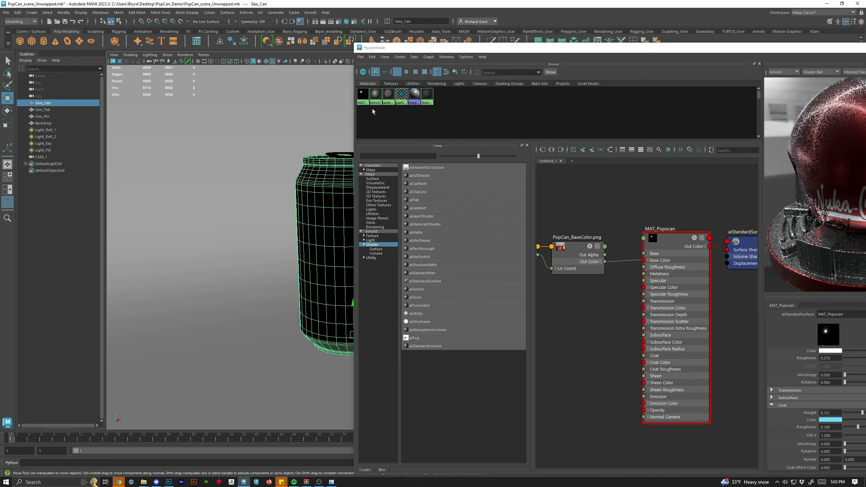
pyautogui.rightClick(360, 99)
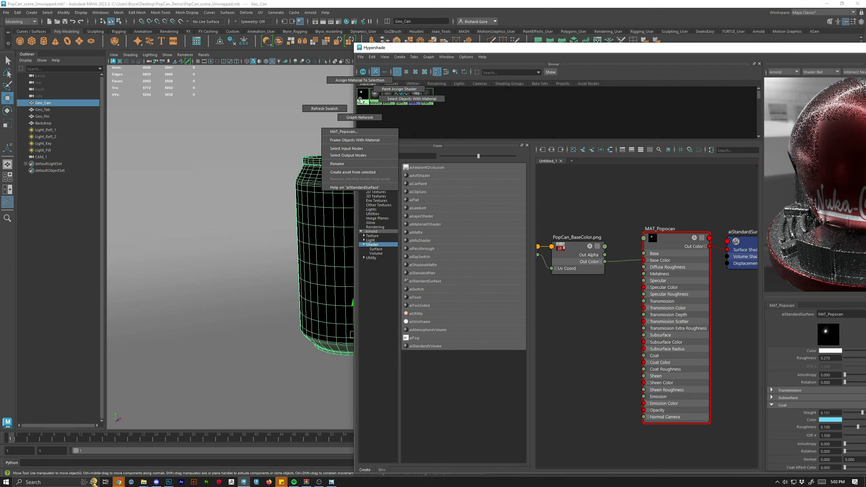
pyautogui.click(360, 81)
pyautogui.click(468, 115)
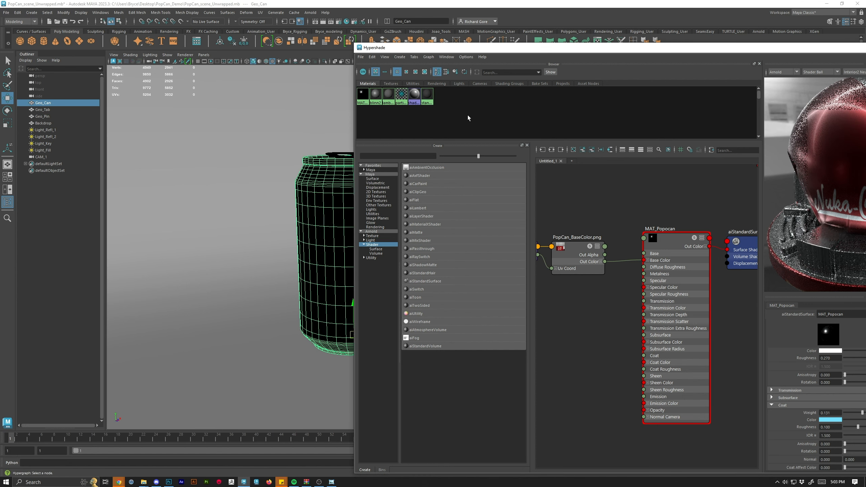
# Render the scene in Arnold RenderView and zoom in to inspect the can's label.
pyautogui.moveTo(624, 53); pyautogui.dragTo(516, 55)
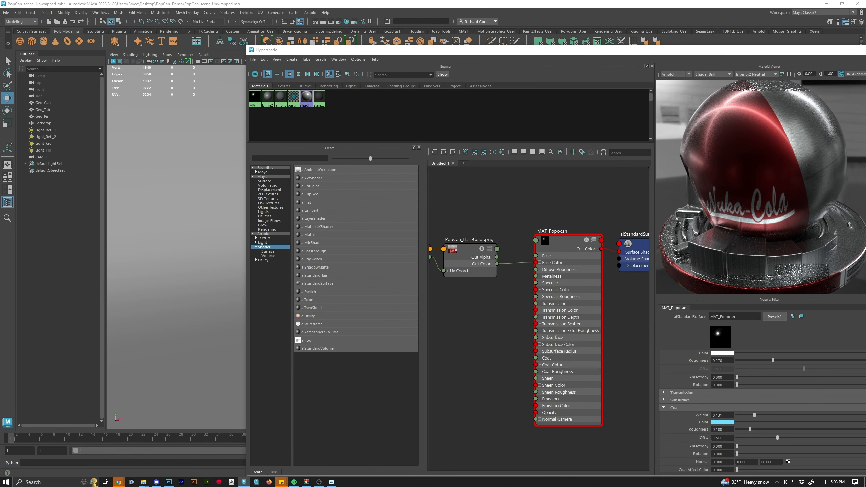
pyautogui.click(477, 7)
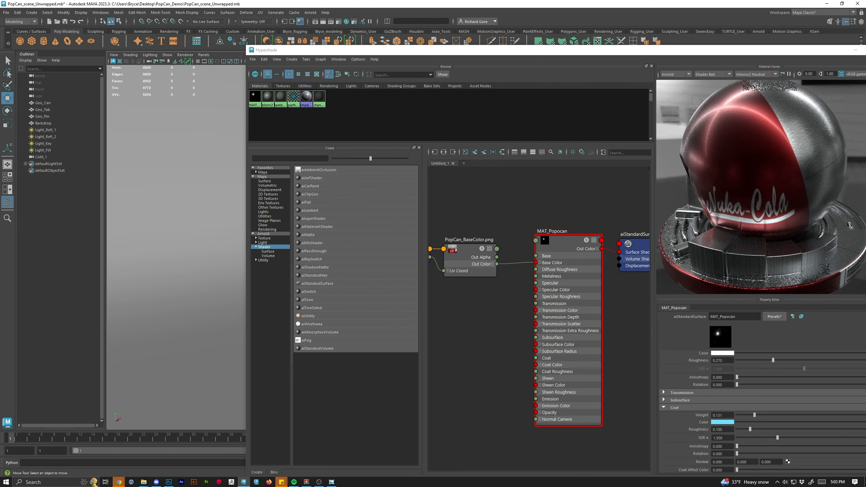
pyautogui.click(333, 21)
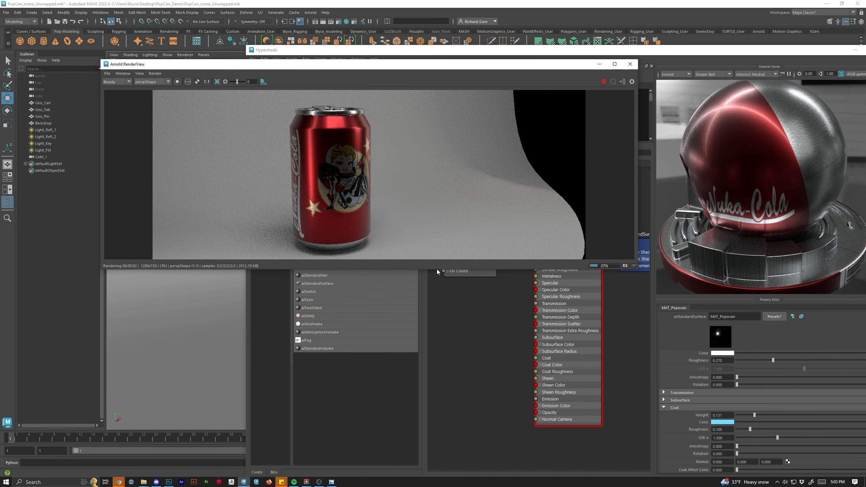
pyautogui.moveTo(435, 269); pyautogui.dragTo(429, 380)
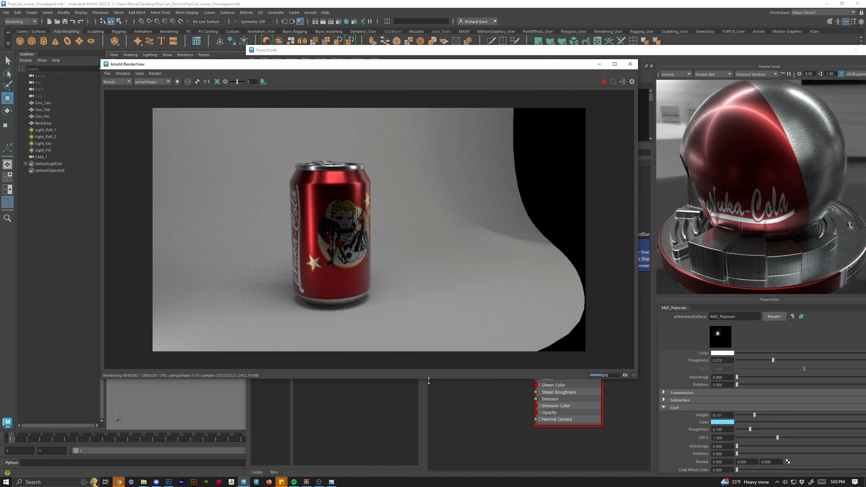
pyautogui.scroll(3, 309, 239)
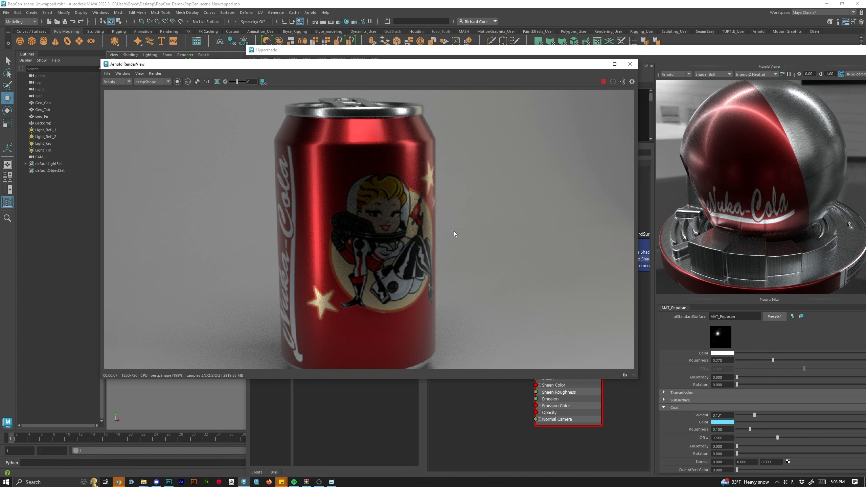
pyautogui.scroll(-3, 410, 176)
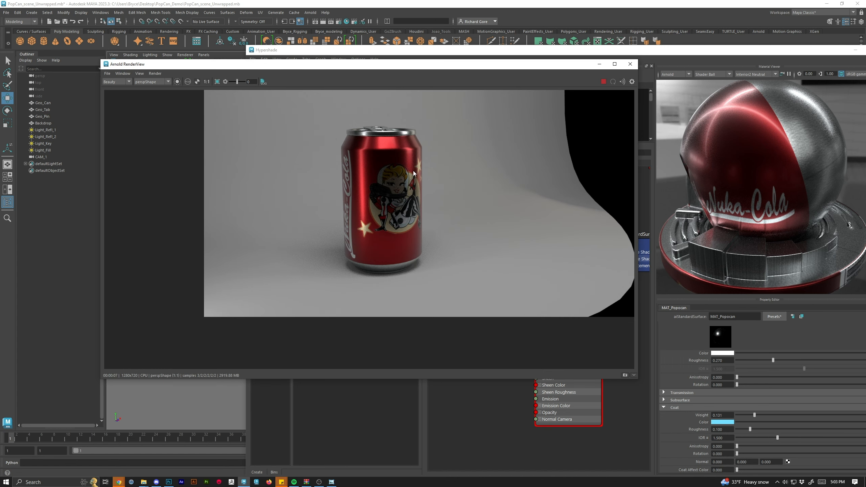
pyautogui.scroll(3, 413, 173)
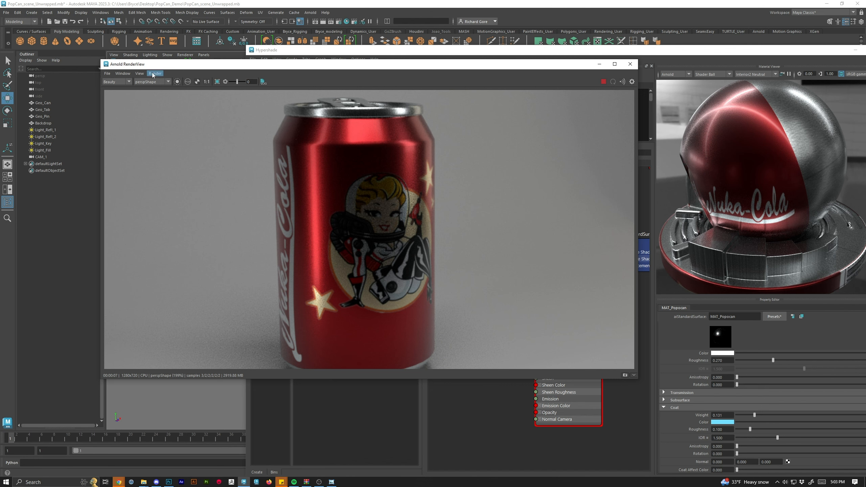
# Switch the render camera to CAM_1Shape, inspect the re-render, and close the RenderView.
pyautogui.click(149, 82)
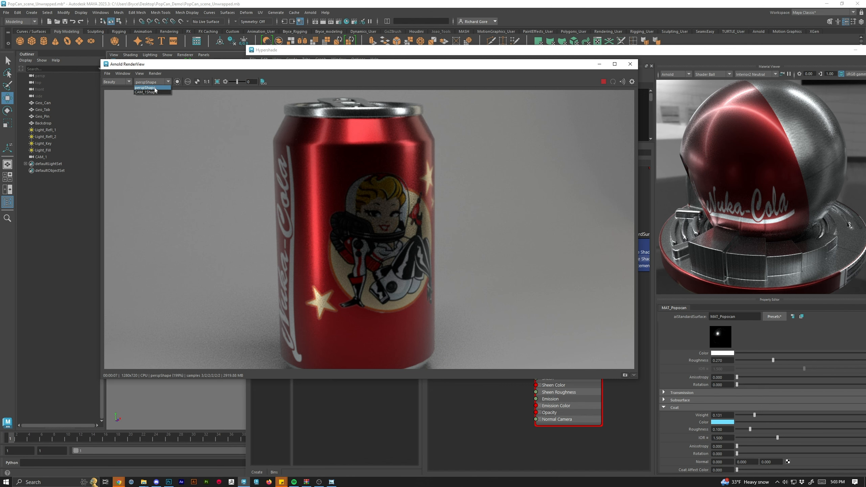
pyautogui.click(150, 92)
pyautogui.scroll(-5, 467, 204)
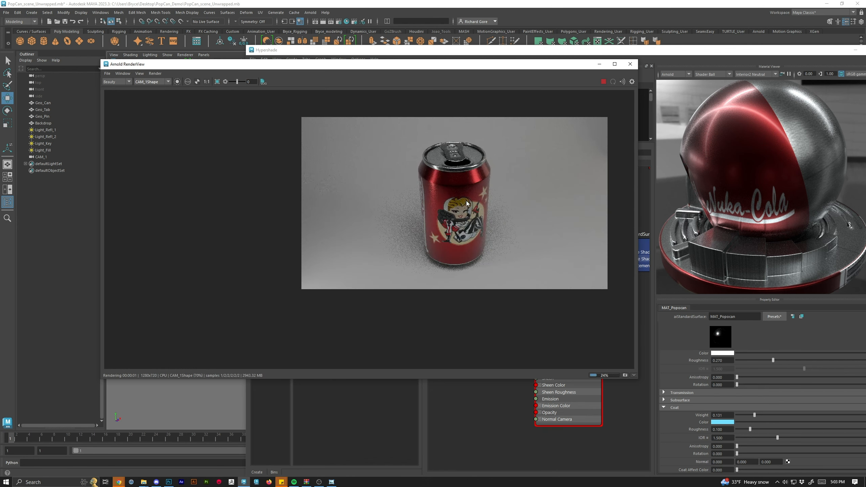
pyautogui.scroll(3, 467, 204)
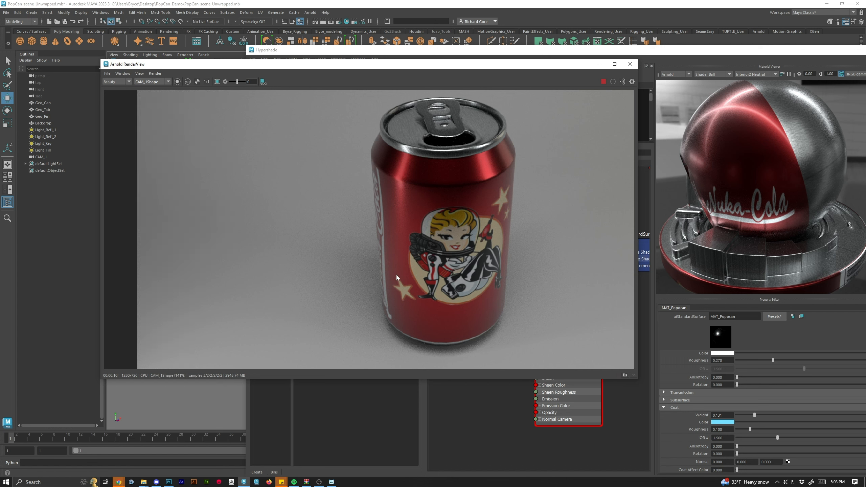
pyautogui.click(630, 65)
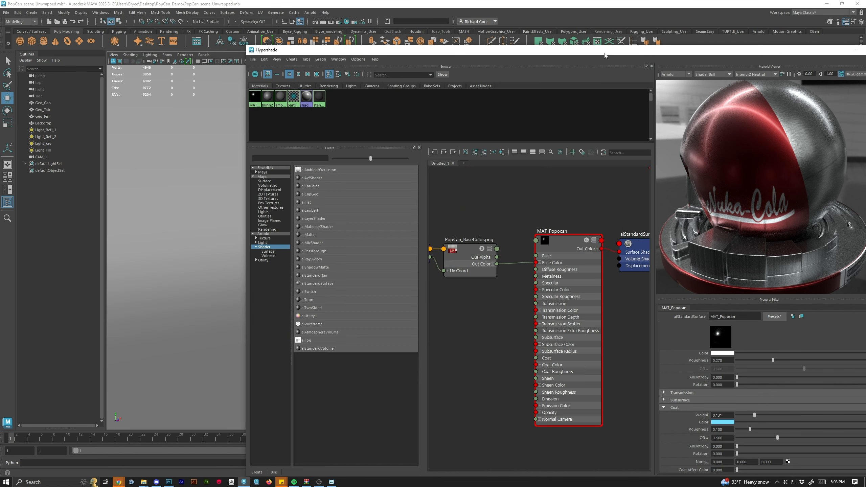
pyautogui.moveTo(606, 53); pyautogui.dragTo(488, 21)
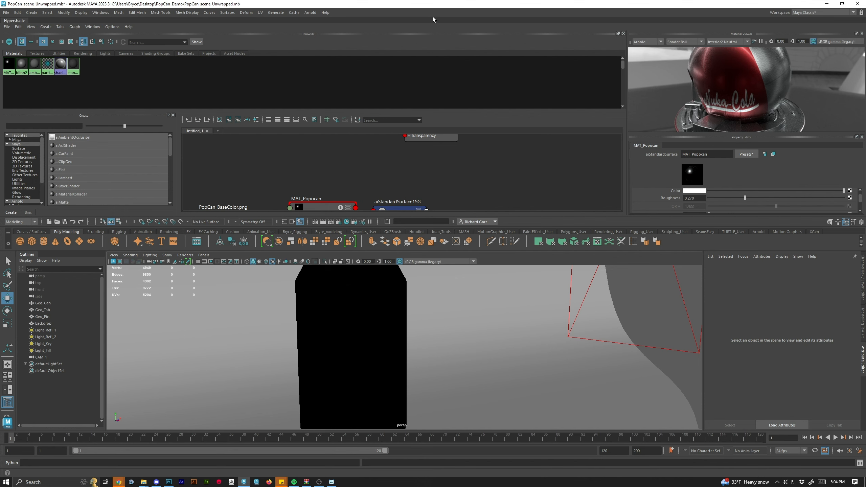
pyautogui.moveTo(16, 22); pyautogui.dragTo(93, 63)
pyautogui.moveTo(433, 63); pyautogui.dragTo(512, 30)
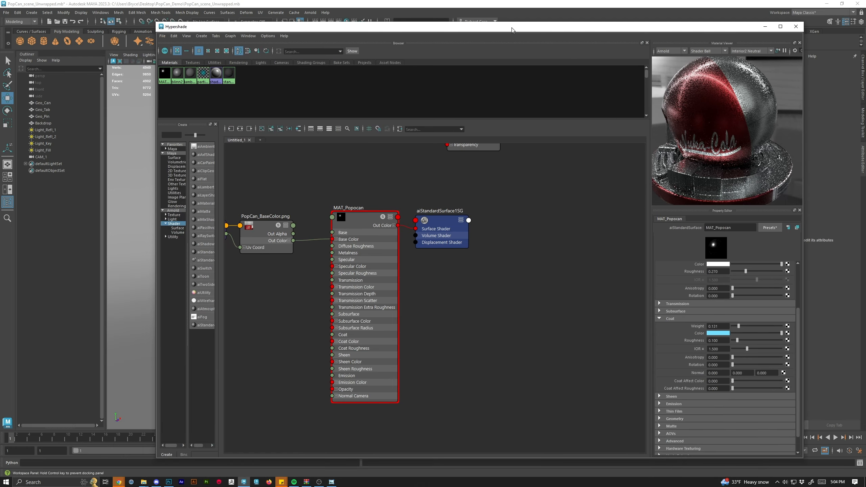
pyautogui.scroll(-3, 491, 224)
pyautogui.scroll(3, 353, 293)
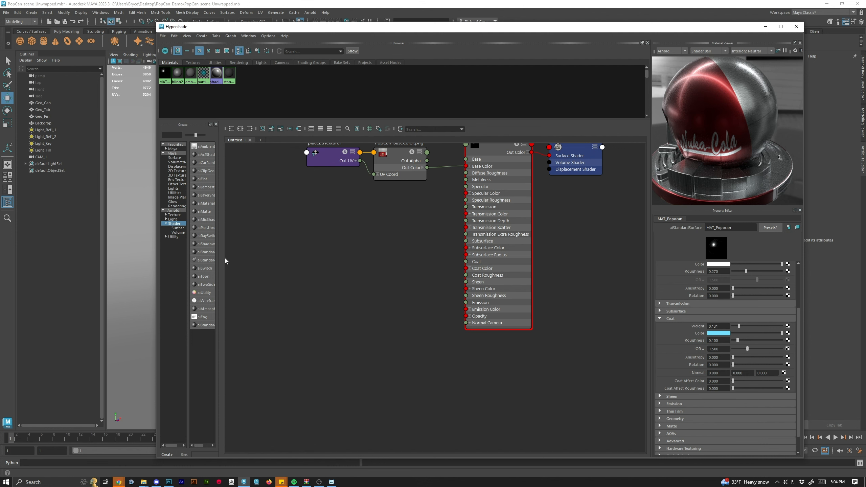
# Bring the PopCan_NormalMap.png texture into the node graph as a file node.
pyautogui.moveTo(218, 265); pyautogui.dragTo(300, 265)
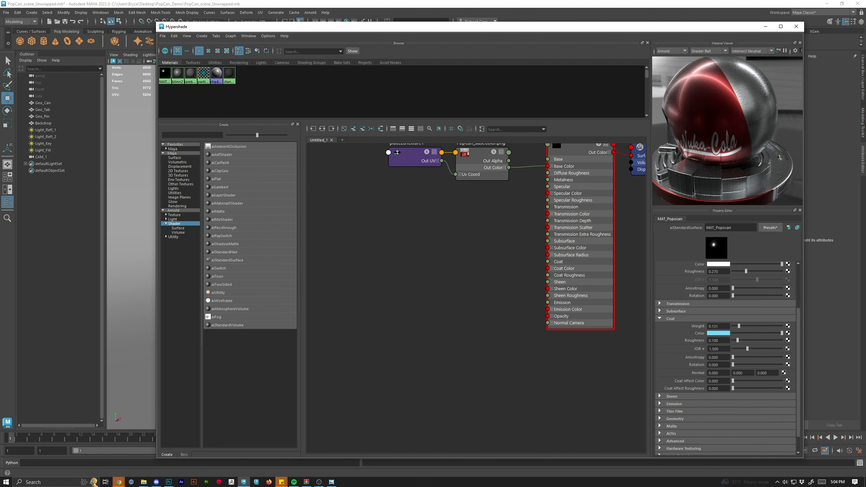
pyautogui.moveTo(437, 276); pyautogui.dragTo(363, 274)
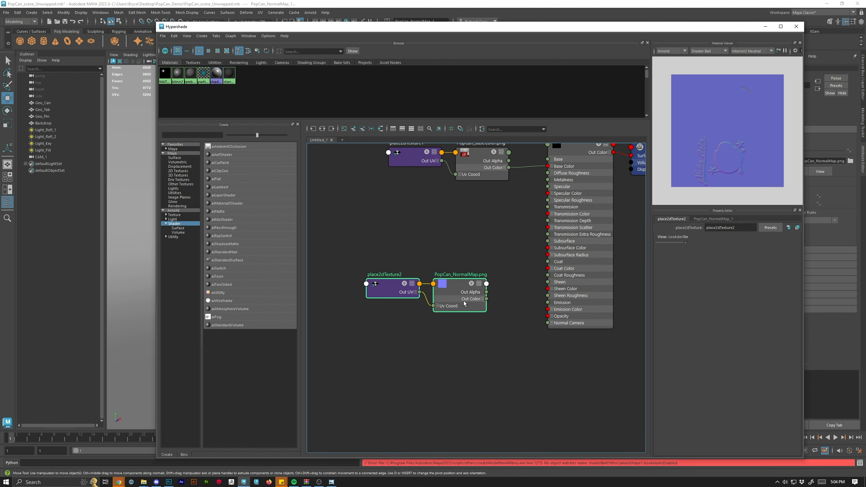
pyautogui.moveTo(448, 284); pyautogui.dragTo(433, 265)
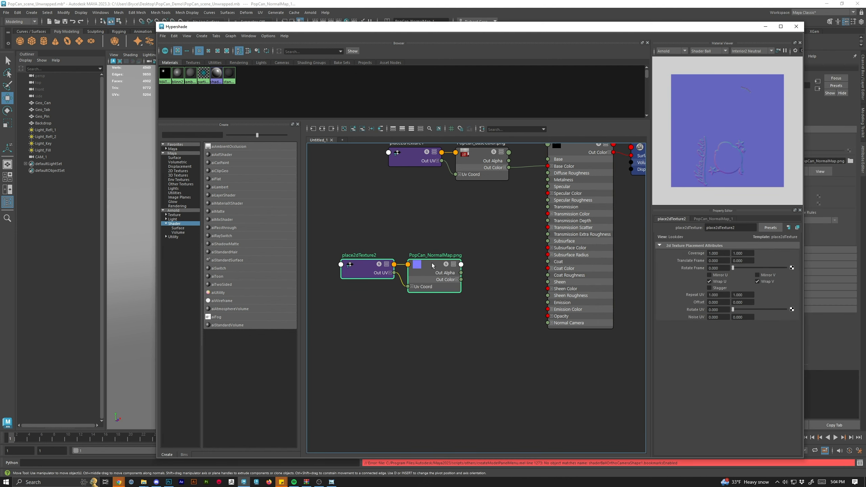
# Search the Arnold node list for normal and create an aiNormalMap node in the graph.
pyautogui.click(176, 211)
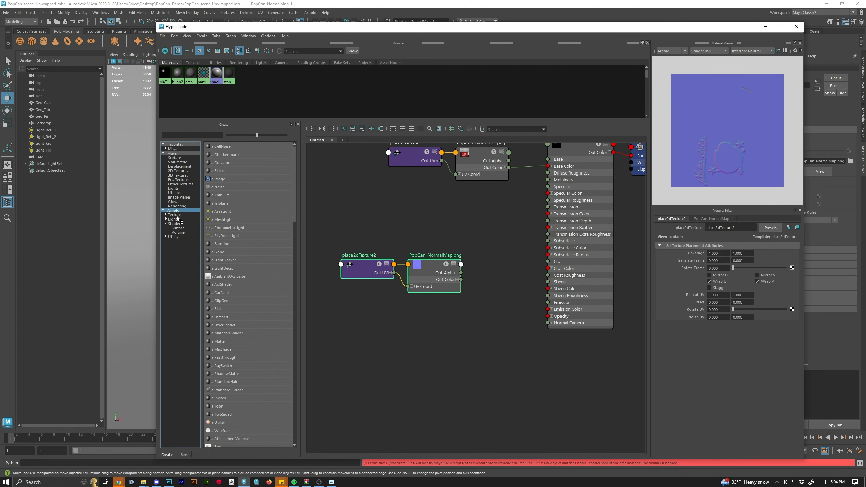
pyautogui.click(178, 134)
pyautogui.write('normal')
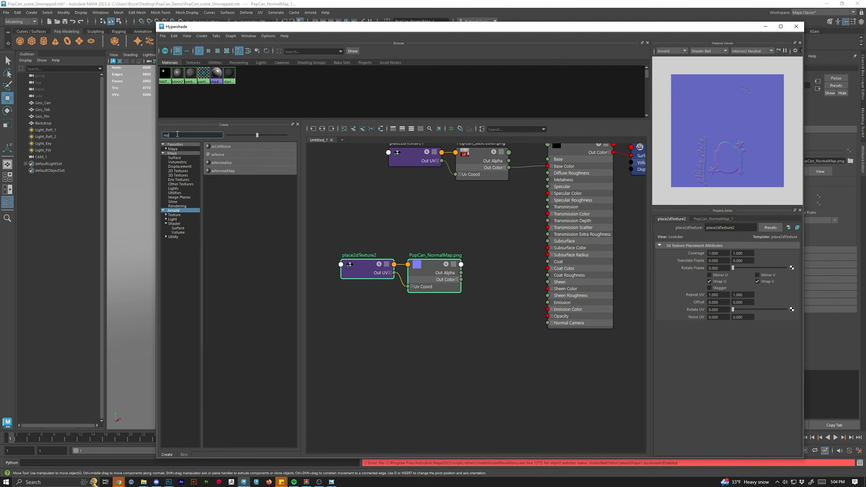
pyautogui.press('BackSpace')
pyautogui.press('BackSpace')
pyautogui.press('BackSpace')
pyautogui.press('BackSpace')
pyautogui.press('BackSpace')
pyautogui.press('BackSpace')
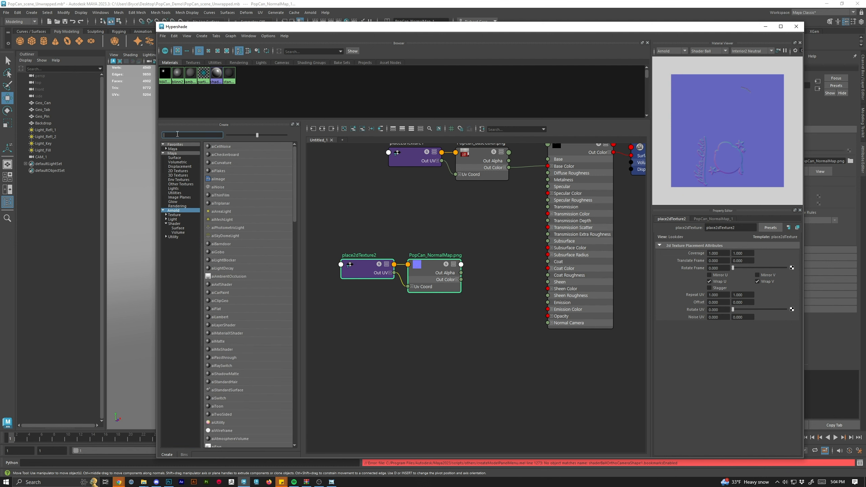
pyautogui.click(173, 237)
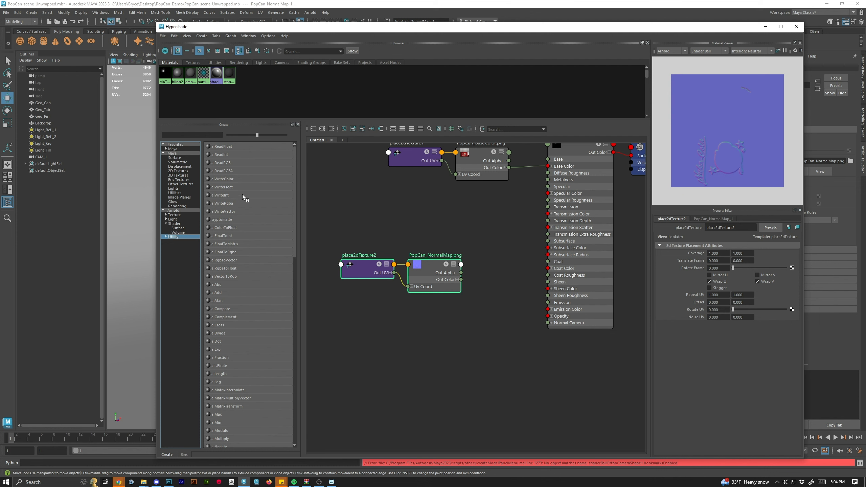
pyautogui.scroll(-10, 245, 198)
pyautogui.scroll(10, 259, 337)
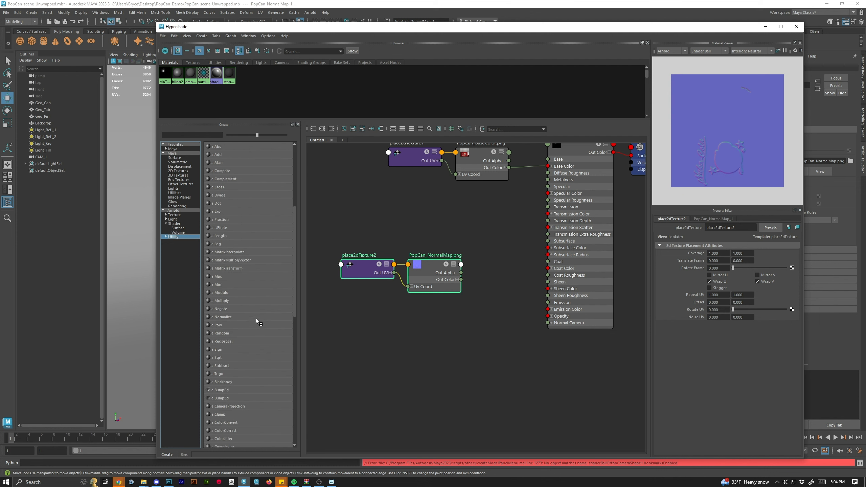
pyautogui.click(174, 210)
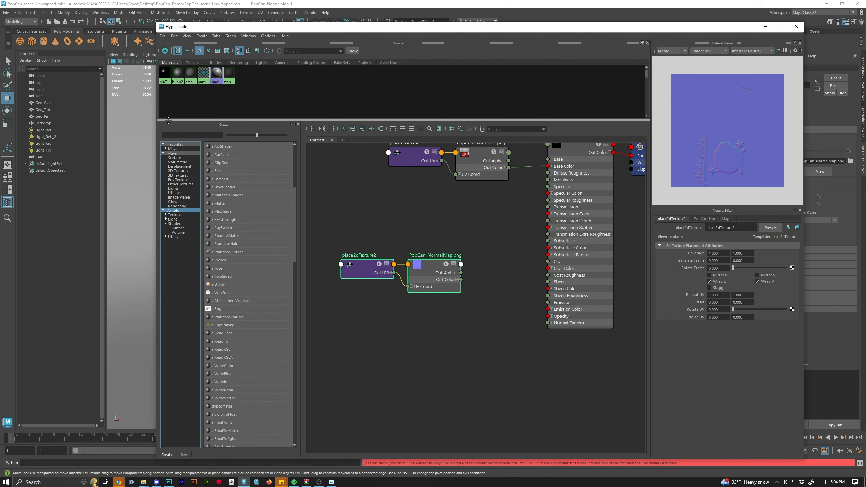
pyautogui.click(176, 134)
pyautogui.write('normal')
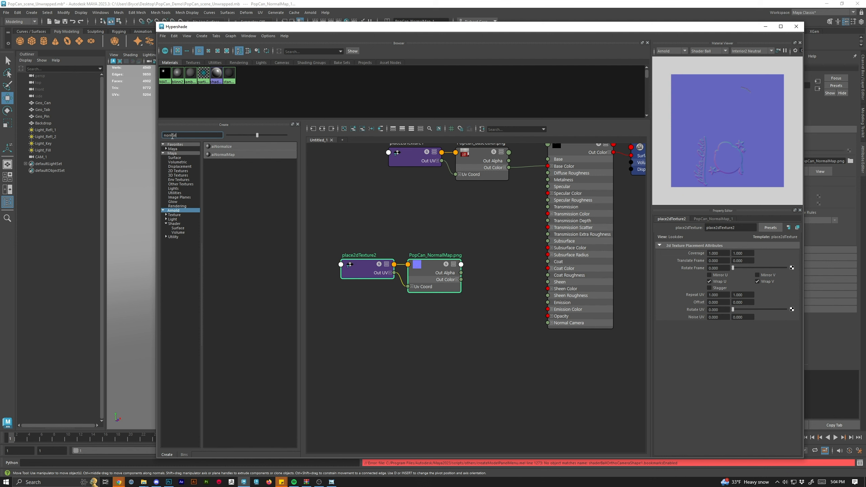
pyautogui.click(226, 155)
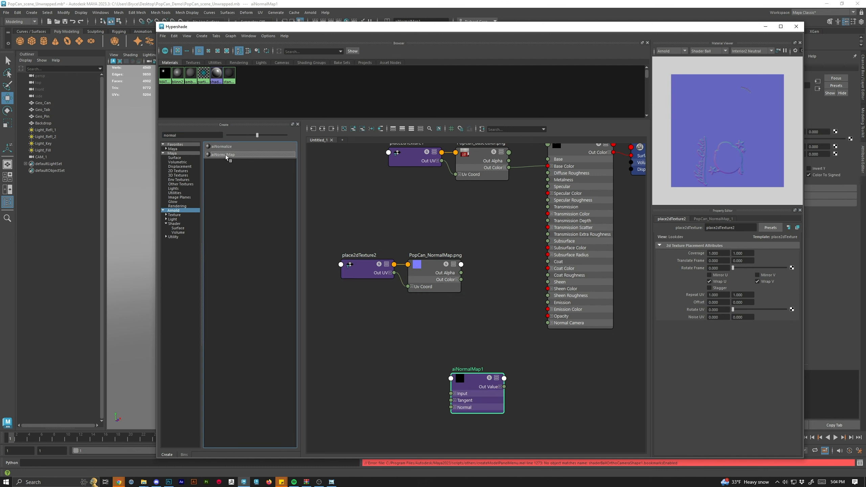
pyautogui.click(487, 294)
pyautogui.moveTo(486, 292); pyautogui.dragTo(492, 302)
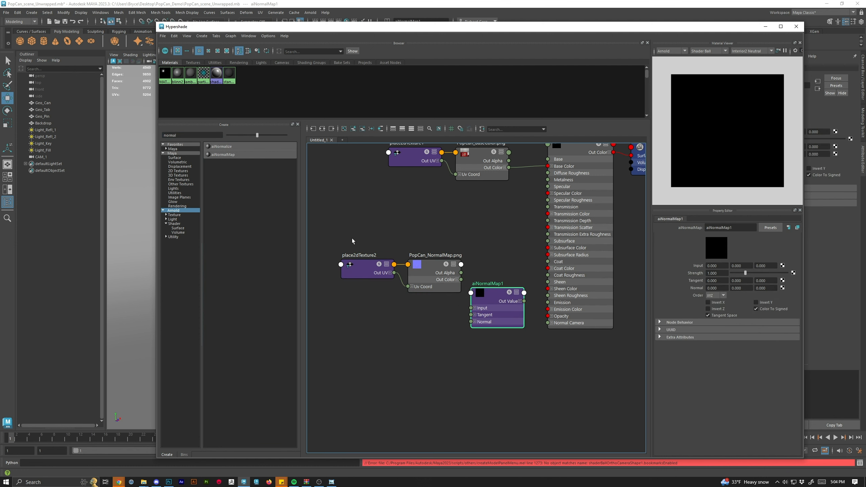
# Connect the normal map texture through aiNormalMap1 into the shader's Normal Camera input.
pyautogui.moveTo(352, 238); pyautogui.dragTo(416, 301)
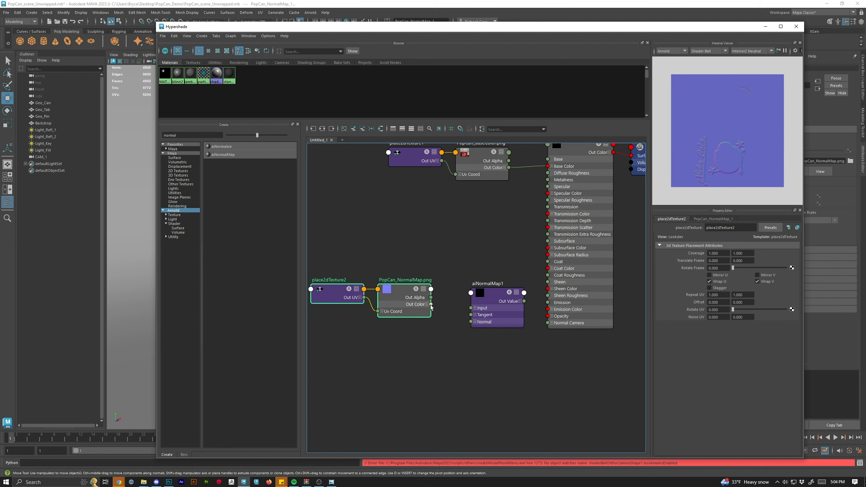
pyautogui.moveTo(431, 305); pyautogui.dragTo(548, 323)
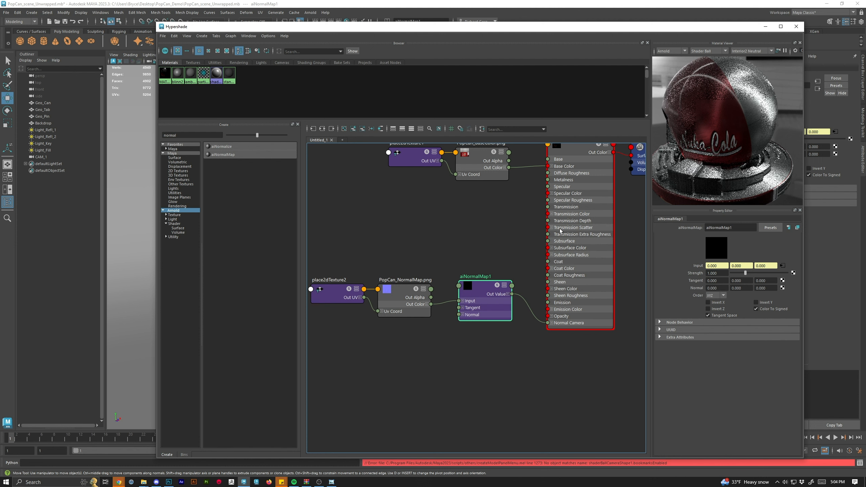
# Set the PopCan_NormalMap texture's colour space to Raw.
pyautogui.click(398, 290)
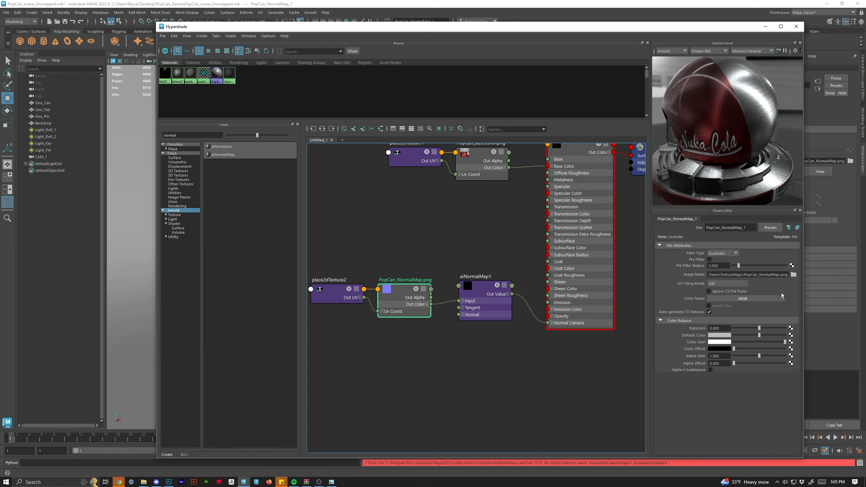
pyautogui.click(765, 302)
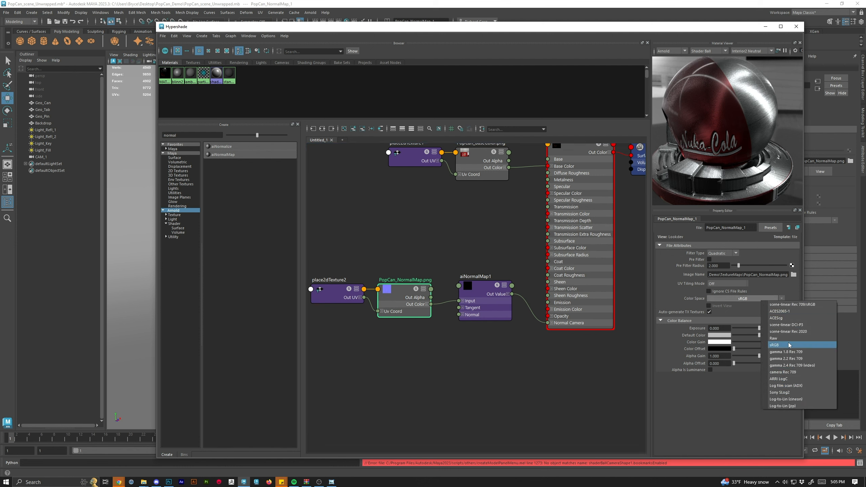
pyautogui.click(781, 338)
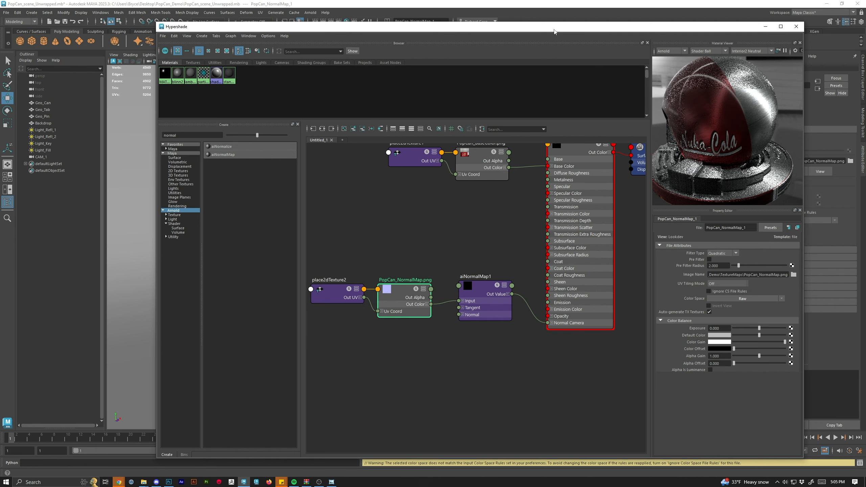
# Render the scene in Arnold RenderView to preview the normal-mapped can.
pyautogui.moveTo(554, 32); pyautogui.dragTo(865, 56)
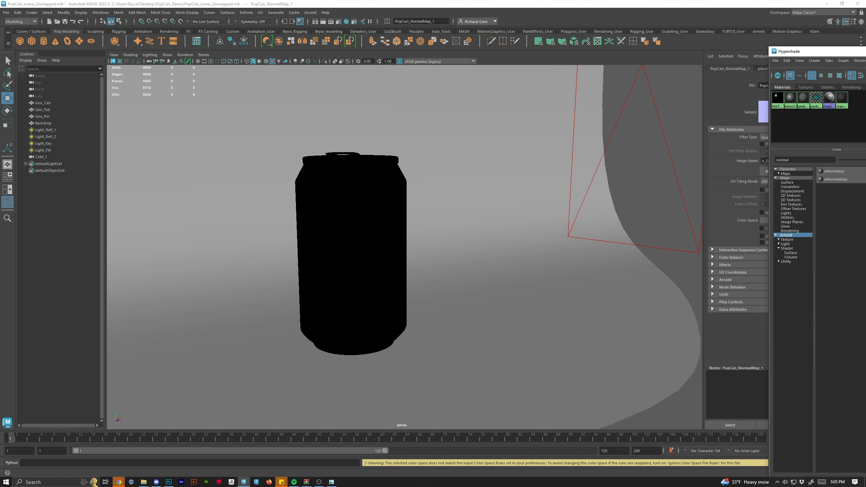
pyautogui.moveTo(819, 51); pyautogui.dragTo(126, 70)
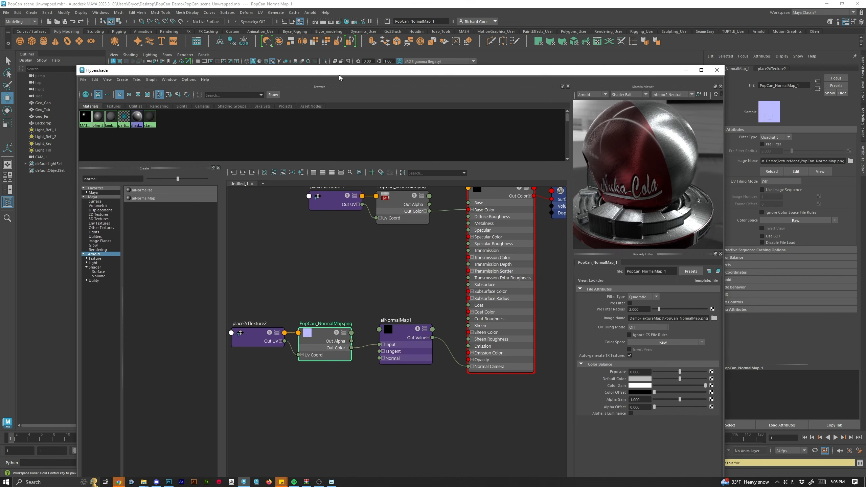
pyautogui.click(331, 22)
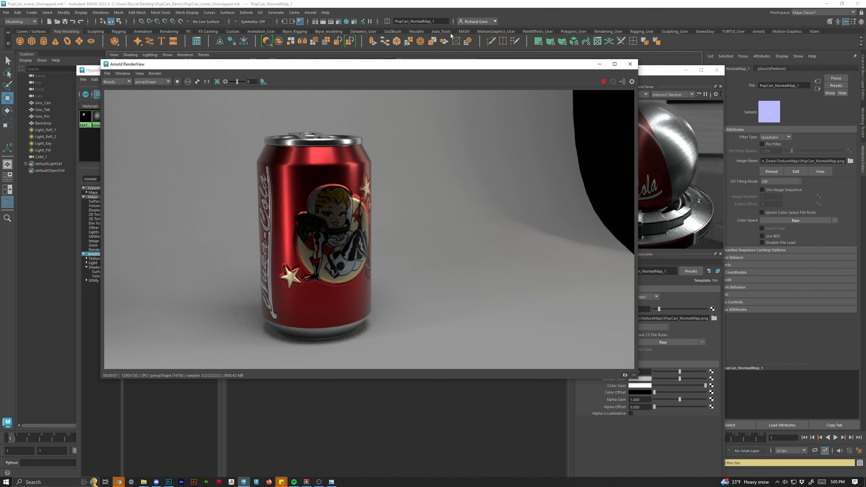
# Switch the render camera to CAM_1 to preview the can, then close the render view.
pyautogui.click(149, 82)
pyautogui.click(151, 94)
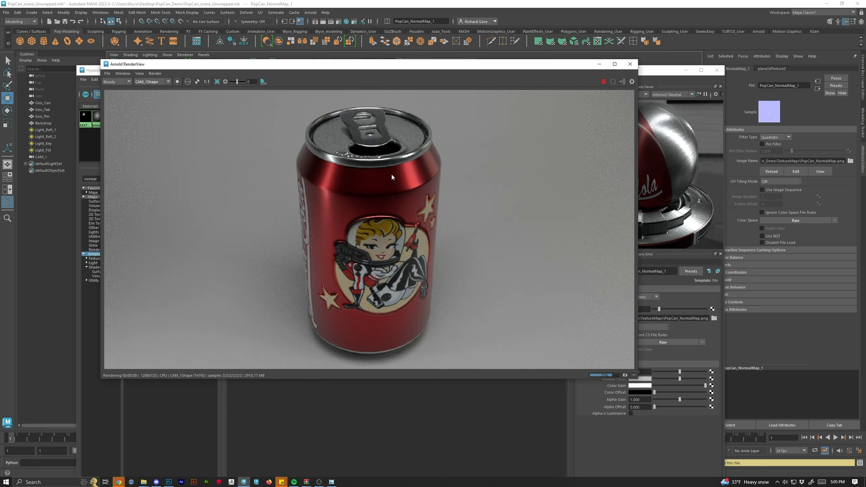
pyautogui.click(631, 65)
pyautogui.moveTo(619, 71); pyautogui.dragTo(865, 186)
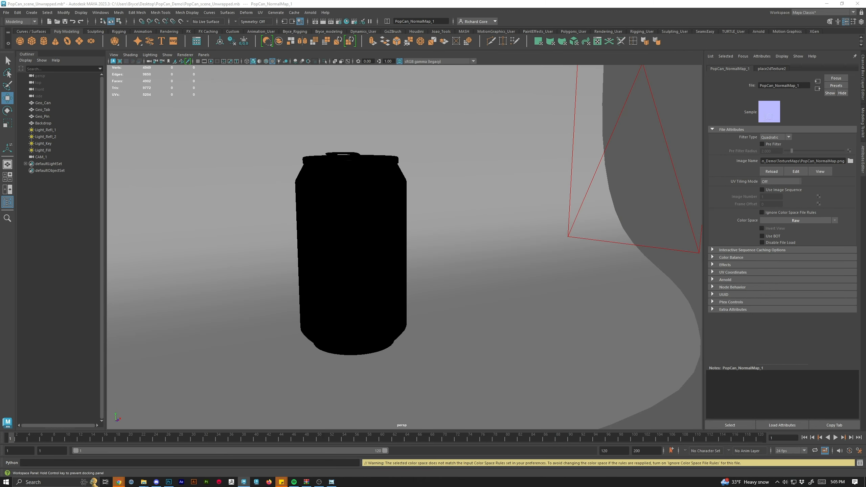
# Try rotating the can body slightly, then undo the rotation and selection.
pyautogui.click(344, 228)
pyautogui.press('e')
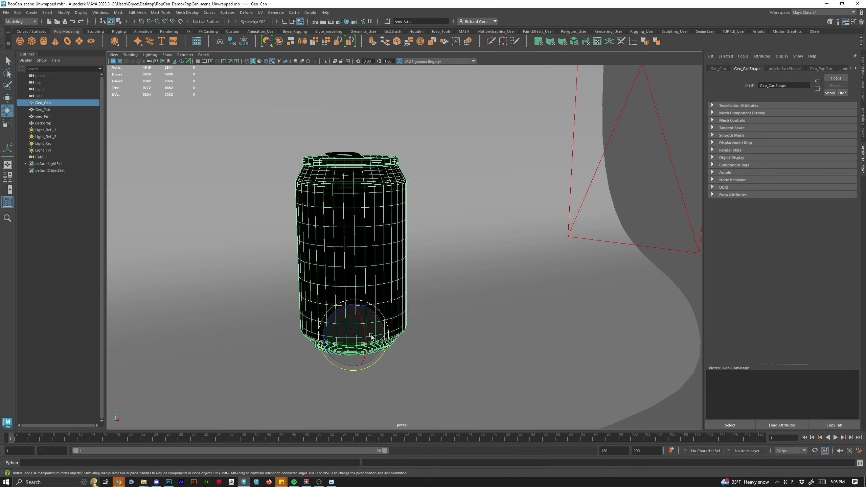
pyautogui.moveTo(371, 337); pyautogui.dragTo(369, 328)
pyautogui.hotkey('ctrl', 'z')
pyautogui.hotkey('ctrl', 'z')
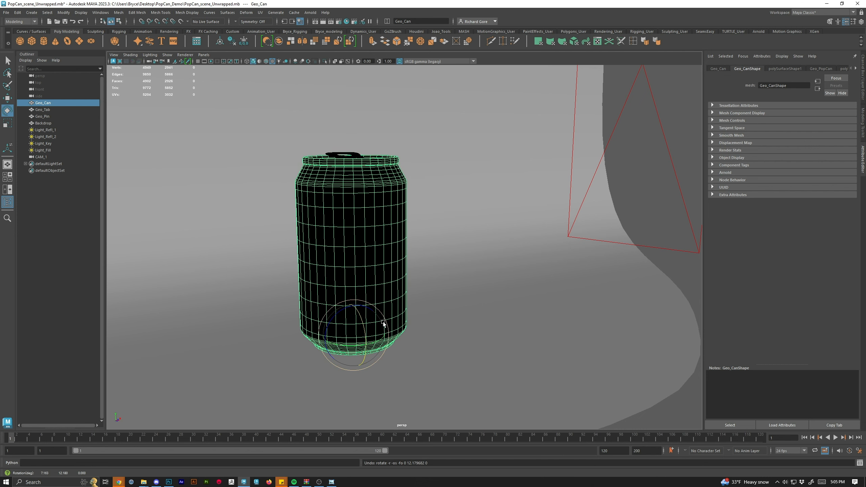
pyautogui.hotkey('ctrl', 'z')
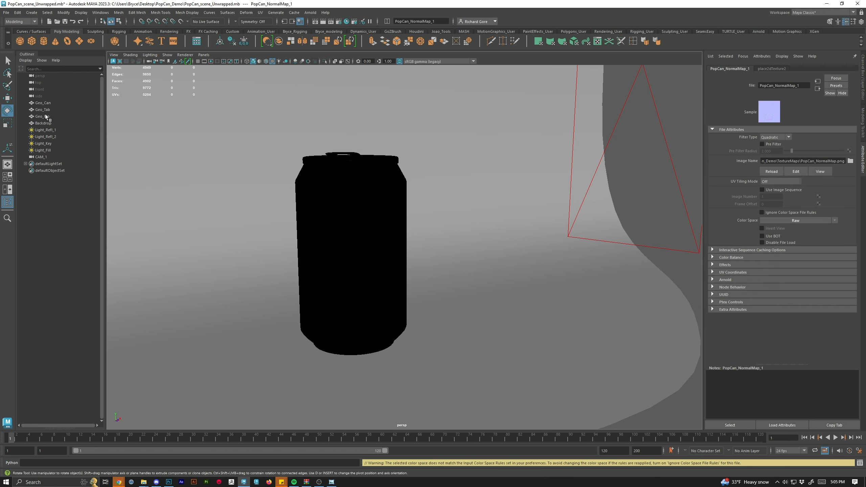
# Group the can, tab and pin objects together.
pyautogui.click(47, 117)
pyautogui.keyDown('shift'); pyautogui.click(48, 104); pyautogui.keyUp('shift')
pyautogui.hotkey('ctrl', 'g')
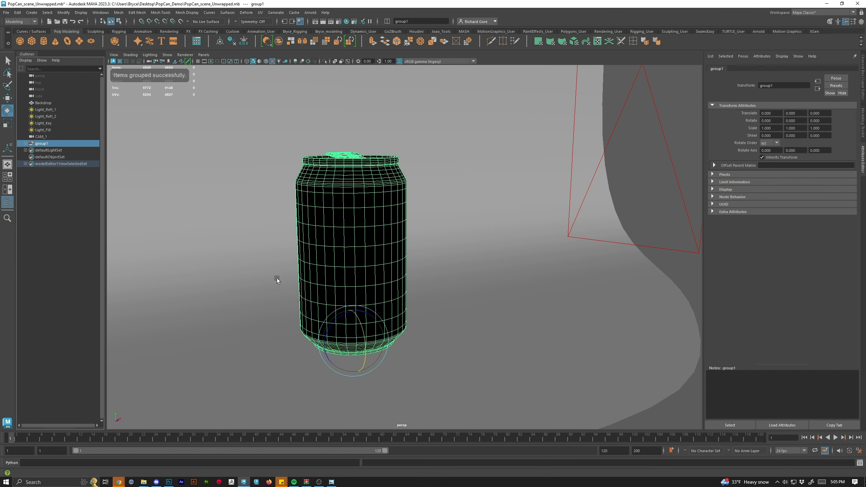
# Rotate the can group about 12.5°, 42.8° and 6.8° on X, Y, Z and render a new preview.
pyautogui.moveTo(54, 144); pyautogui.dragTo(47, 147)
pyautogui.click(45, 143)
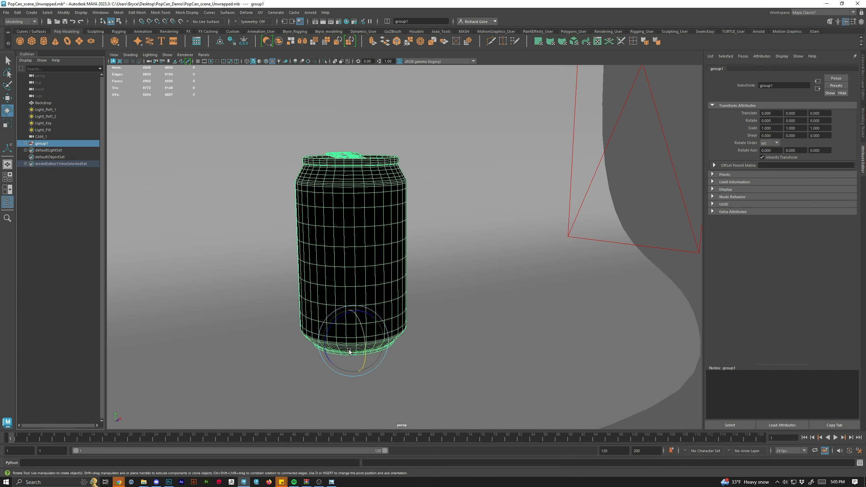
pyautogui.moveTo(349, 351); pyautogui.dragTo(380, 343)
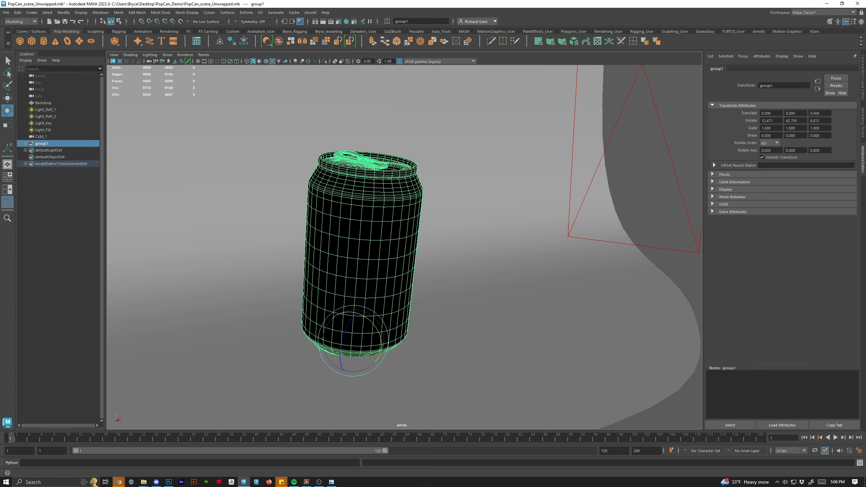
pyautogui.click(322, 22)
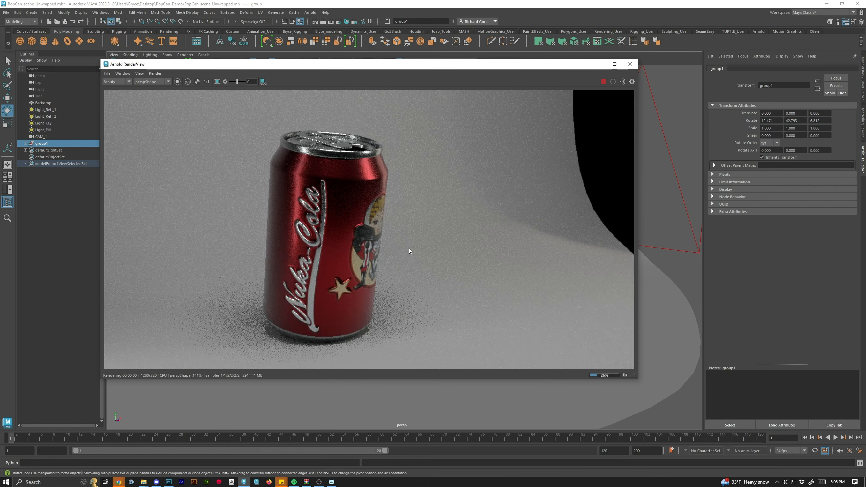